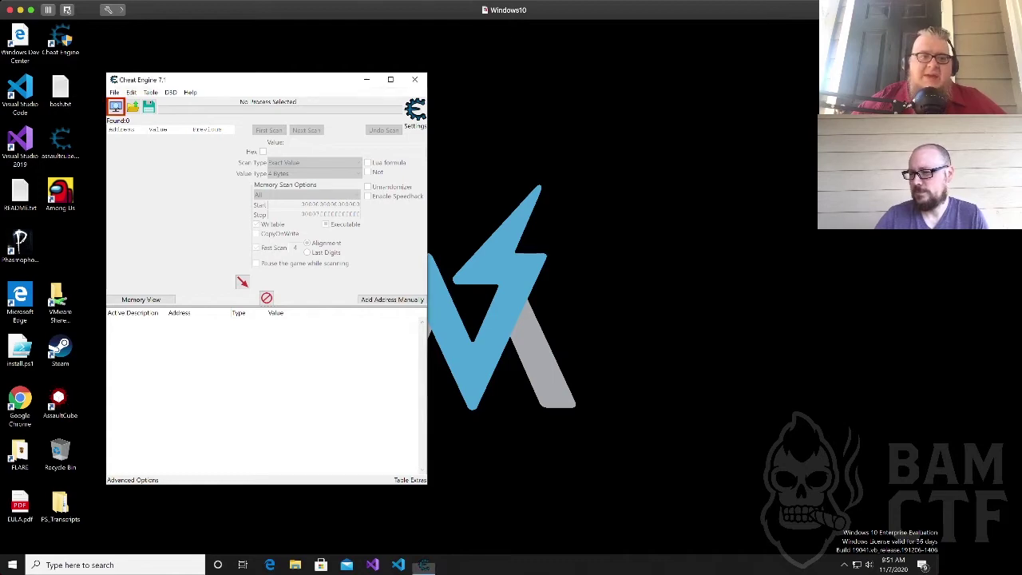
Widen the Cheat Engine window, launch the Cheat Engine Tutorial Games, and place the game window beside it.
drag(266, 85, 207, 74)
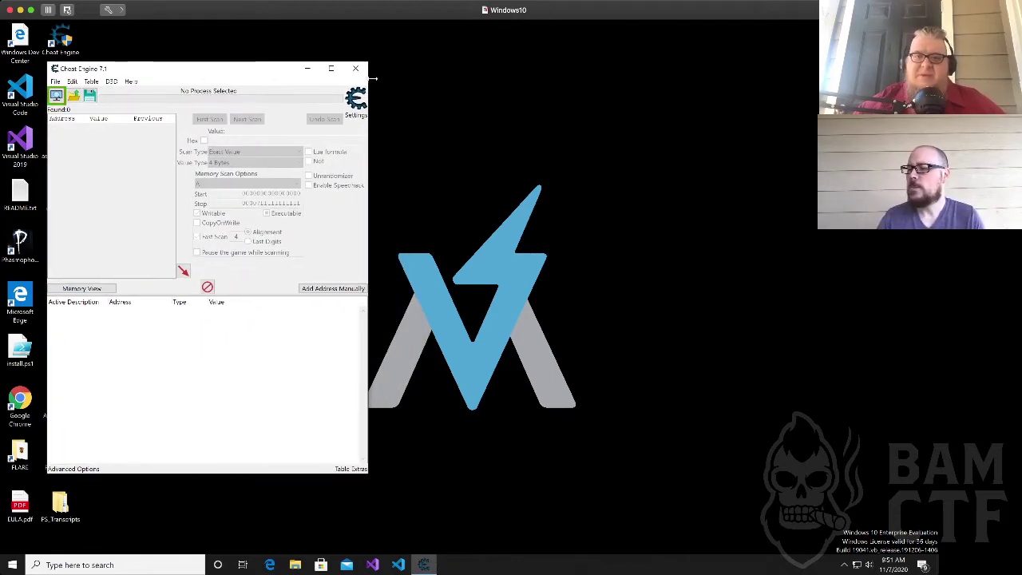
drag(367, 79, 390, 79)
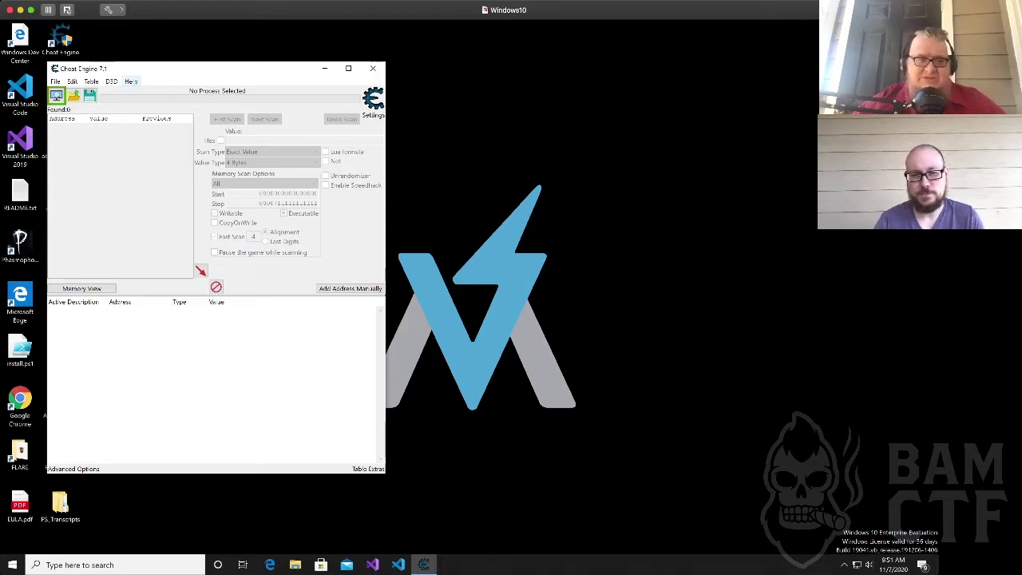
click(131, 82)
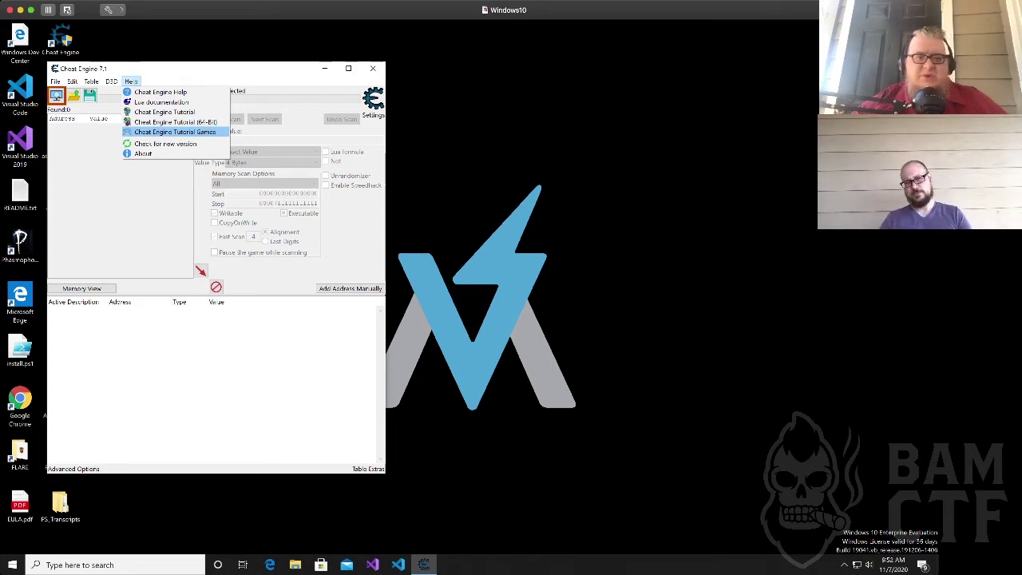
key(Return)
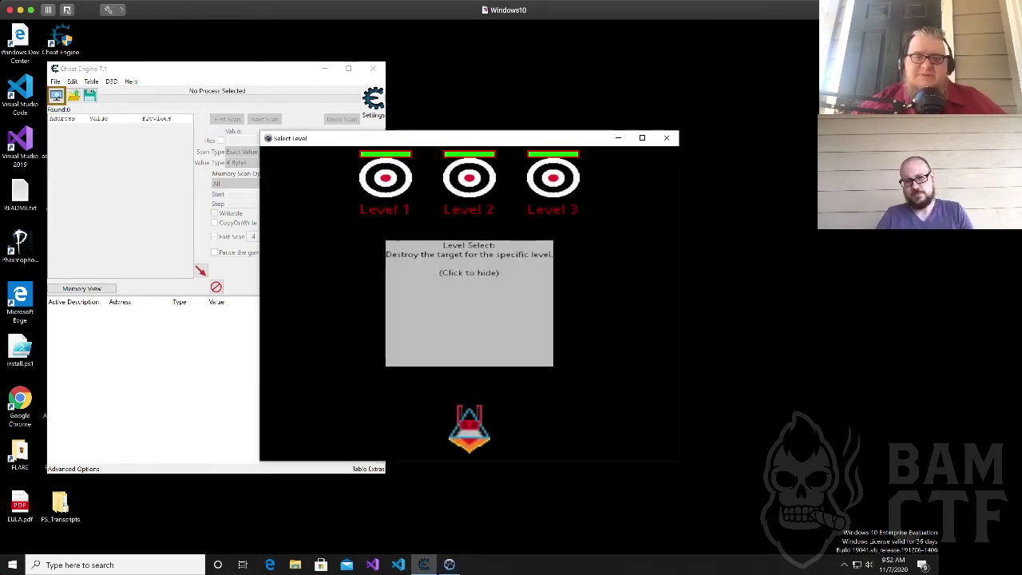
drag(456, 139, 616, 115)
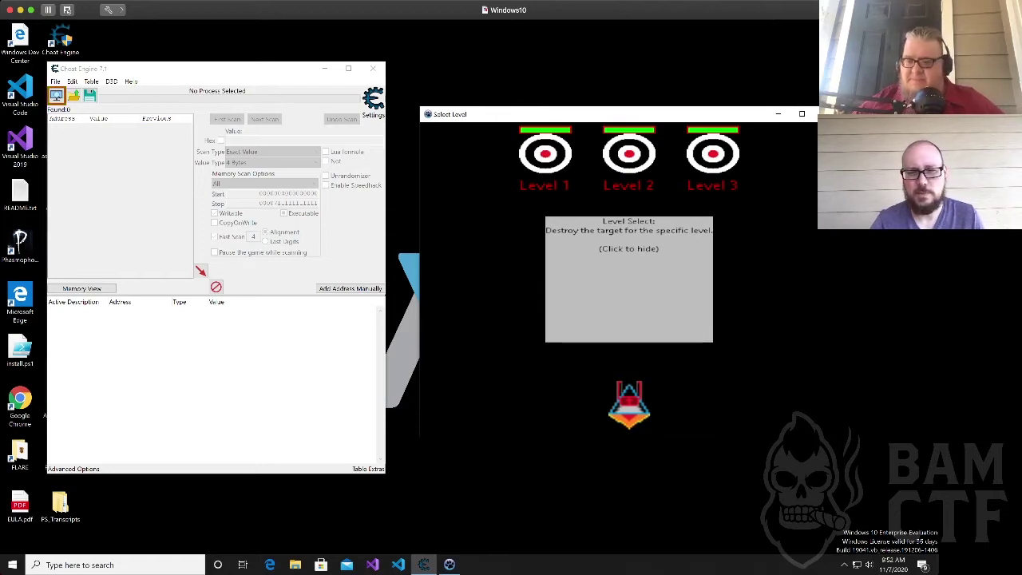
Check the system's speaker volume.
click(893, 564)
click(869, 565)
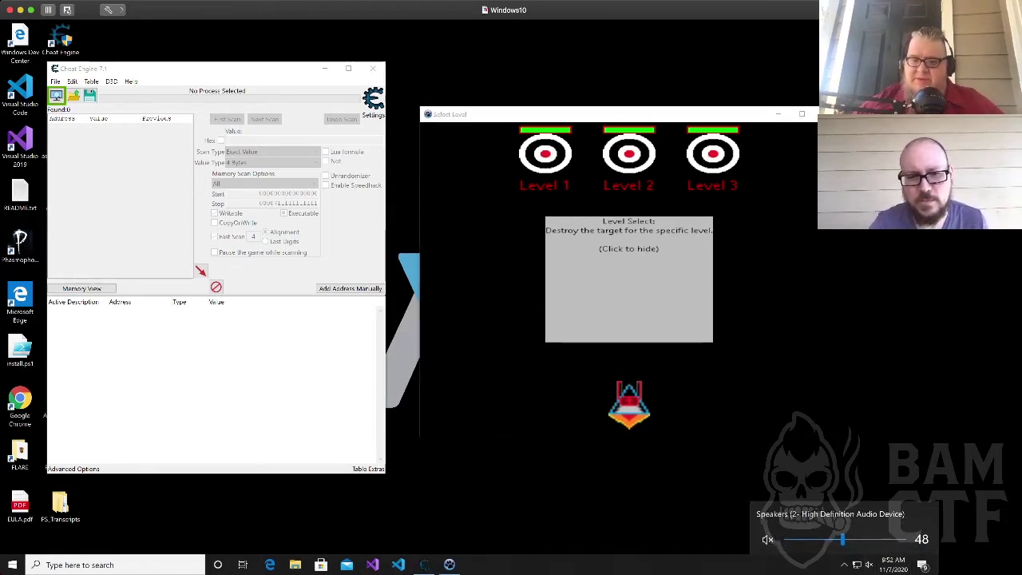
click(870, 564)
Hide the level selection instructions and shoot the Level 1 target until it is destroyed to enter Step 1.
click(430, 428)
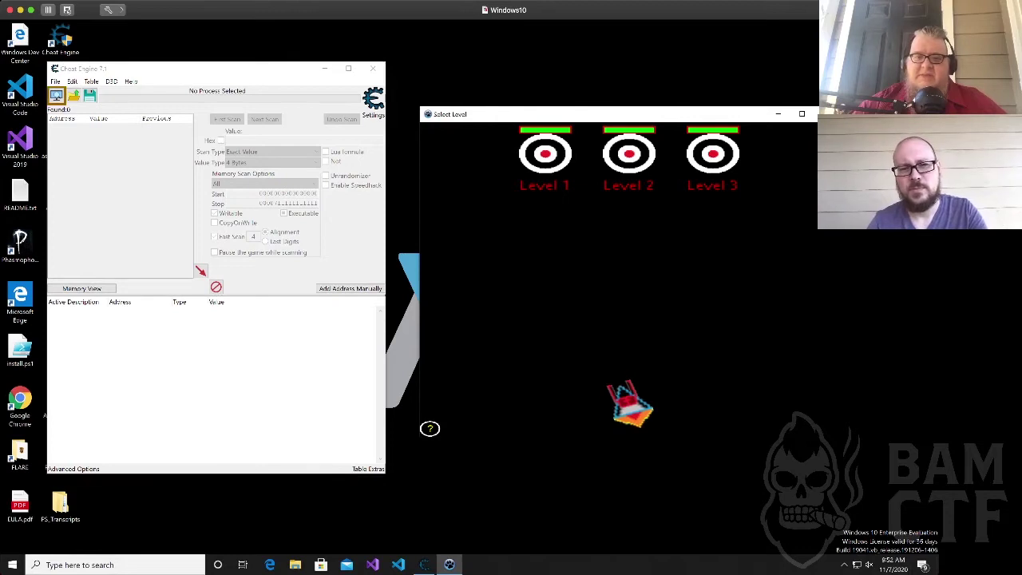
key(space)
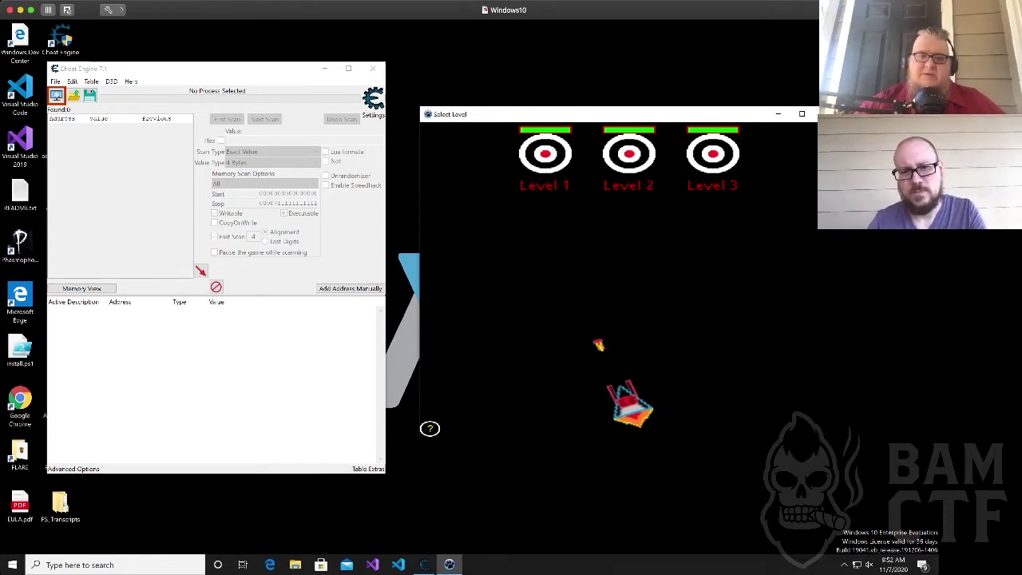
key(space)
key(space)
key(space)
key(space)
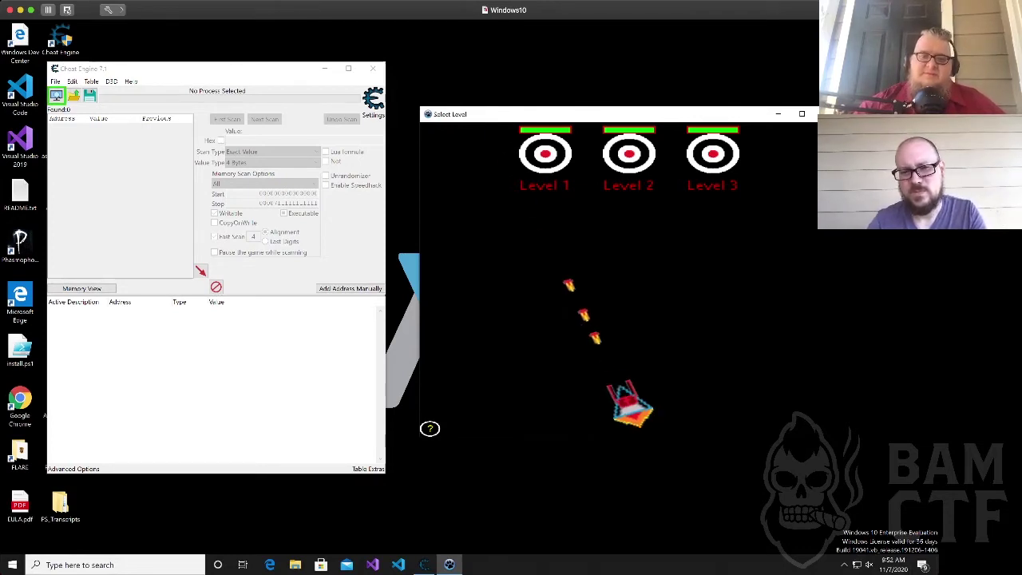
key(space)
key(space)
key(space)
key(space)
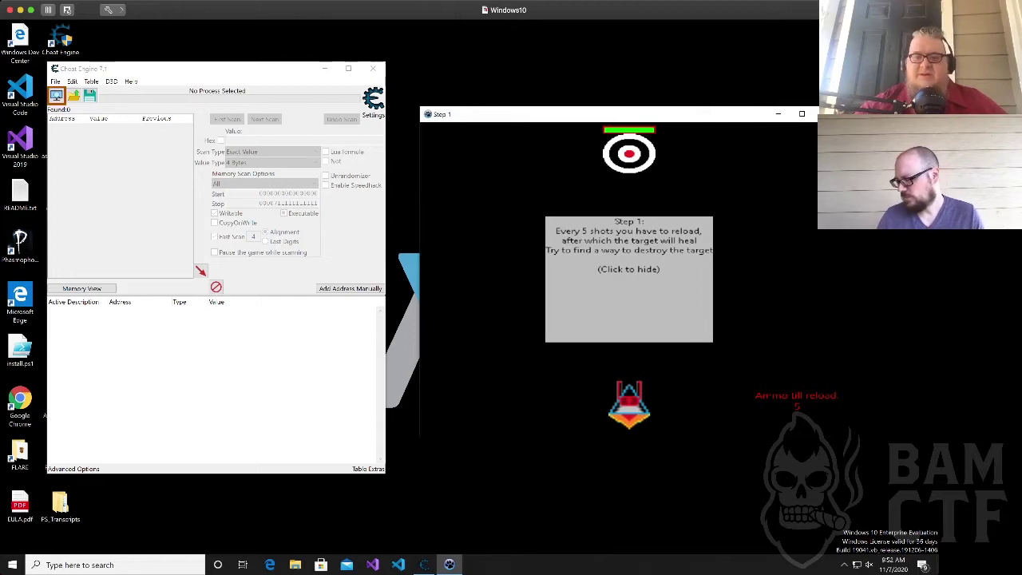
Fire all five shots at the Step 1 target and hide the instruction box.
key(space)
key(space)
key(space)
key(space)
key(space)
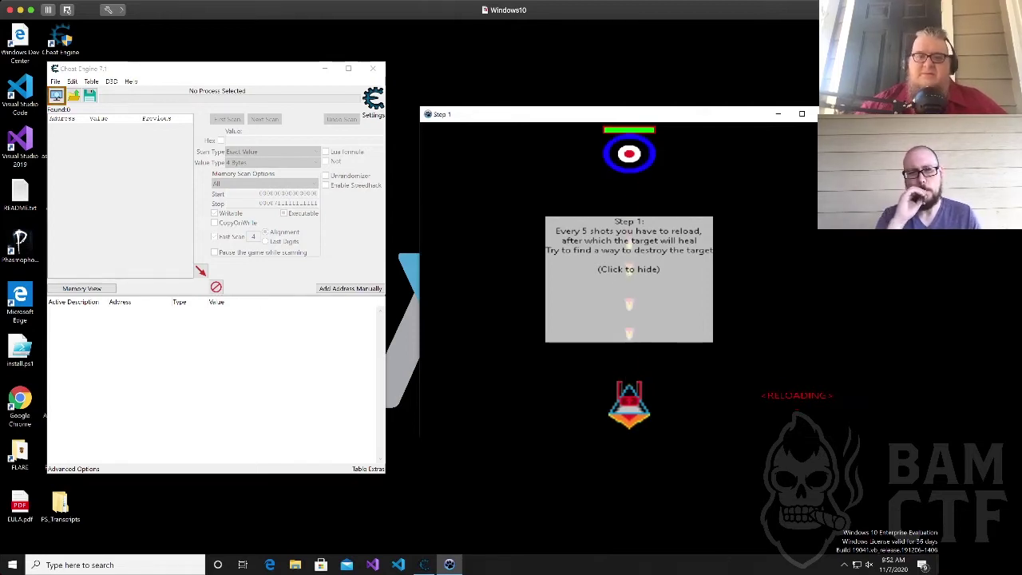
click(629, 279)
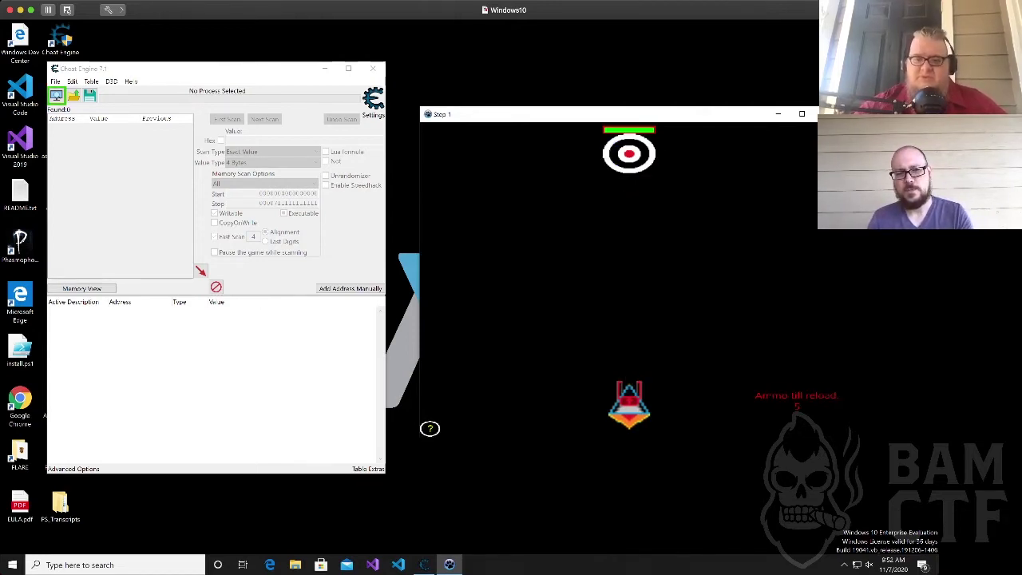
Fire two more full rounds of five shots at the Step 1 target, reloading after each round.
key(space)
key(space)
key(space)
key(space)
key(space)
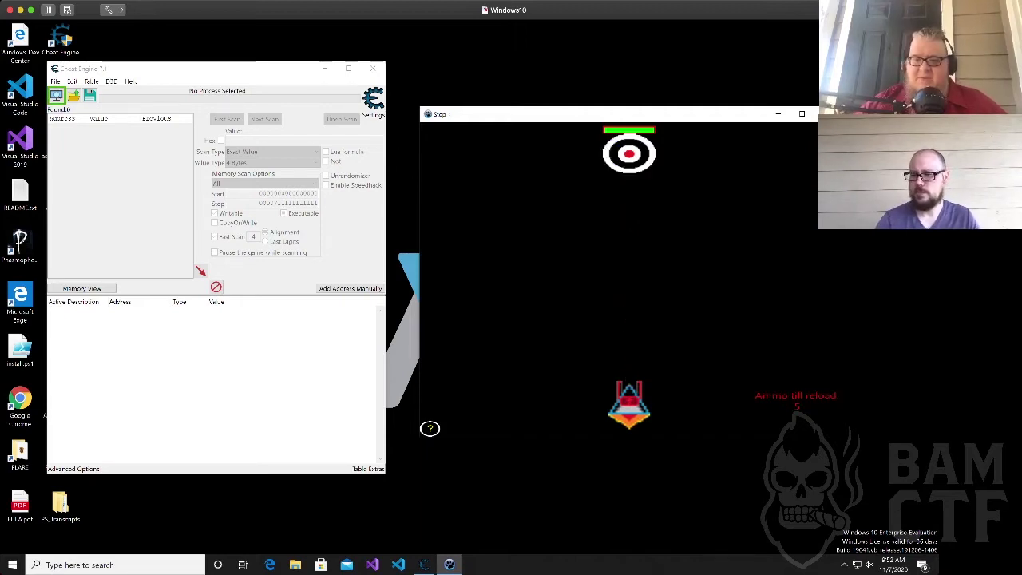
key(space)
key(space)
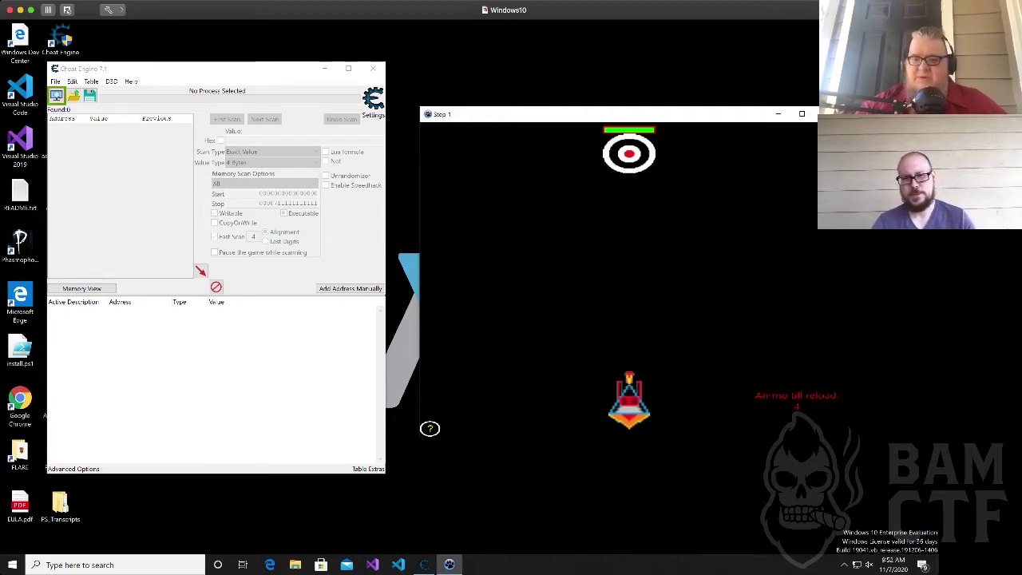
key(space)
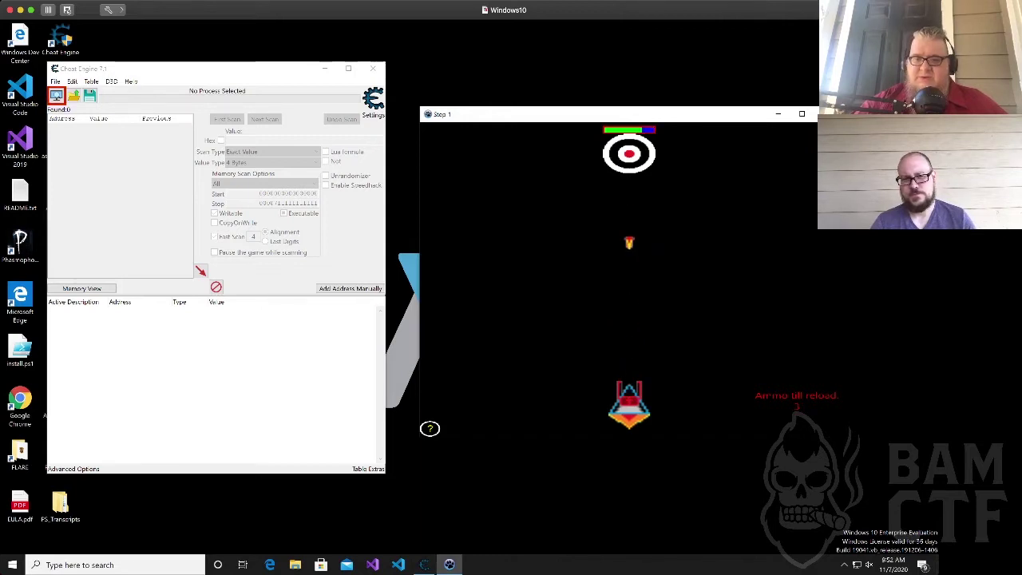
key(space)
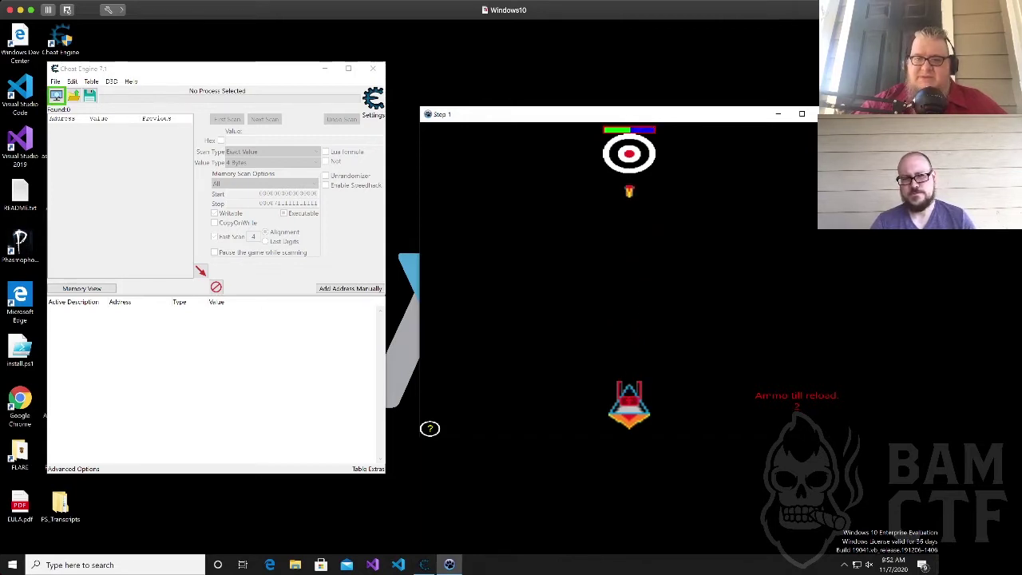
key(space)
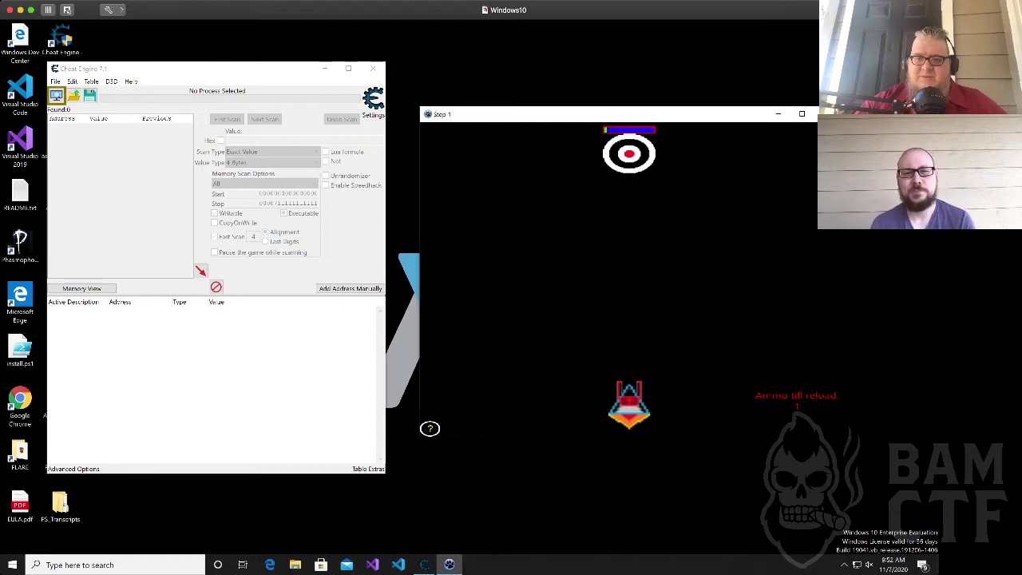
key(space)
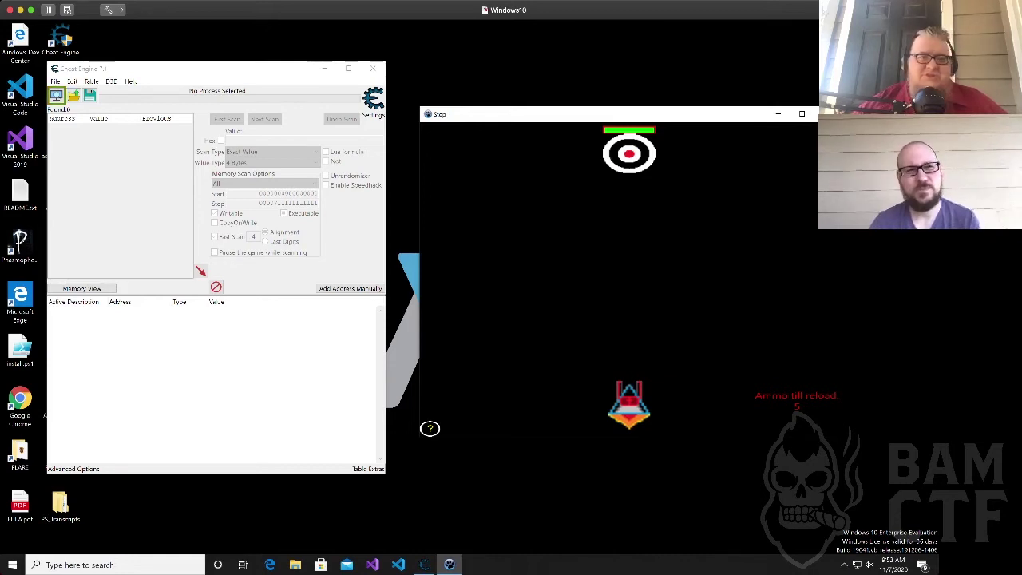
Open the CE Game tutorials process (gtutorial-x86_64.exe) for scanning and reposition the game window.
drag(548, 118, 540, 98)
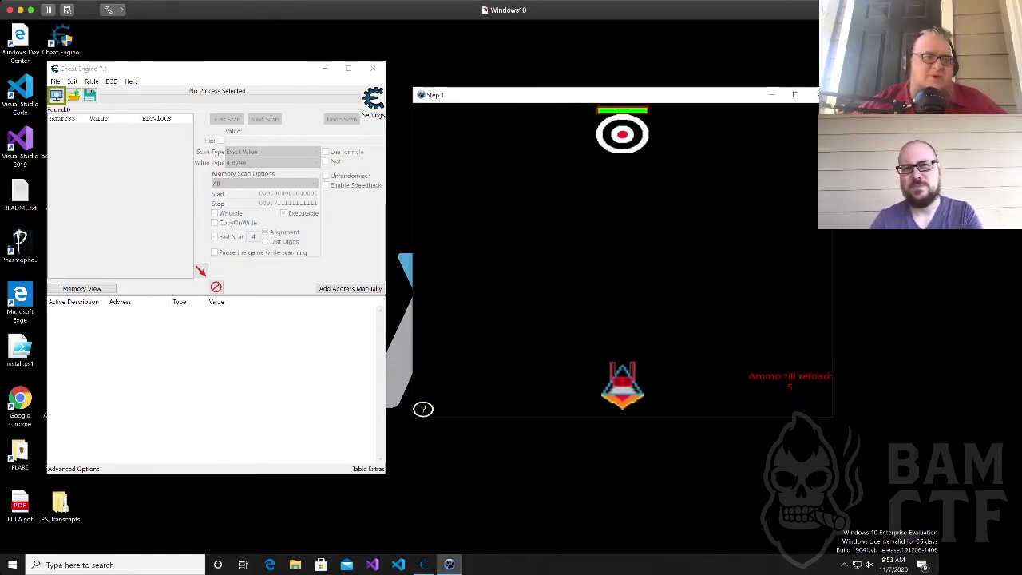
click(56, 95)
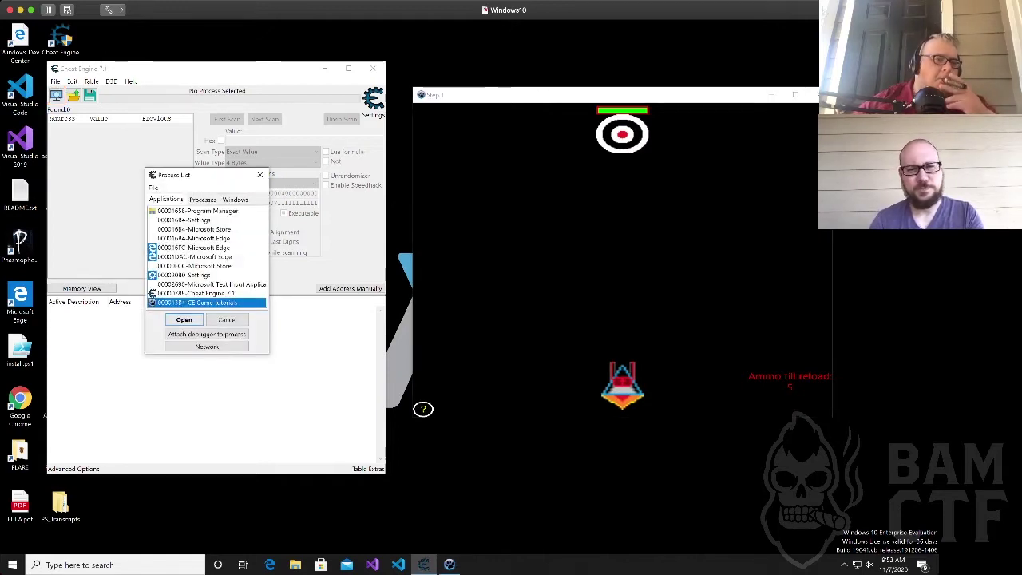
click(183, 319)
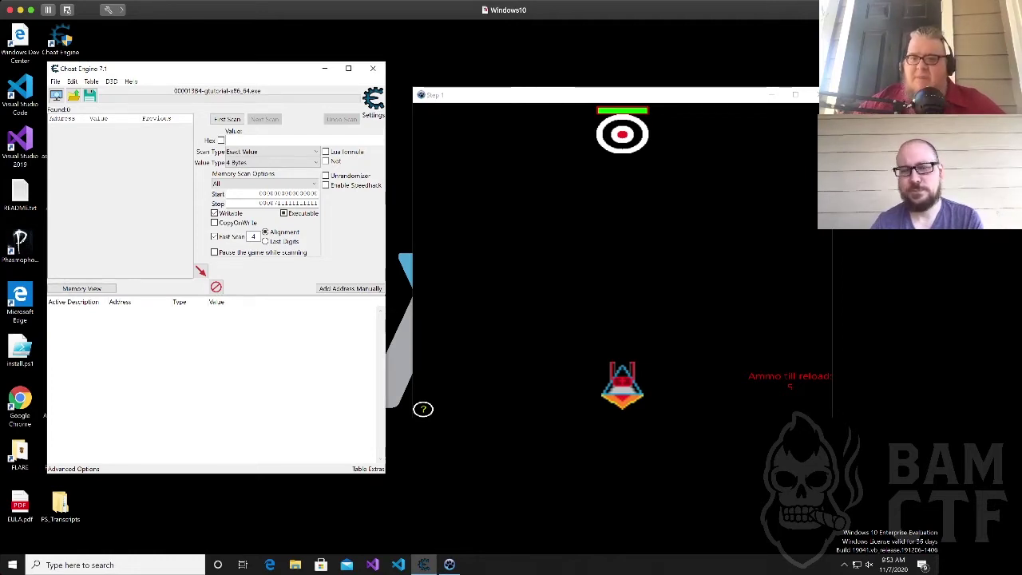
drag(716, 102, 713, 124)
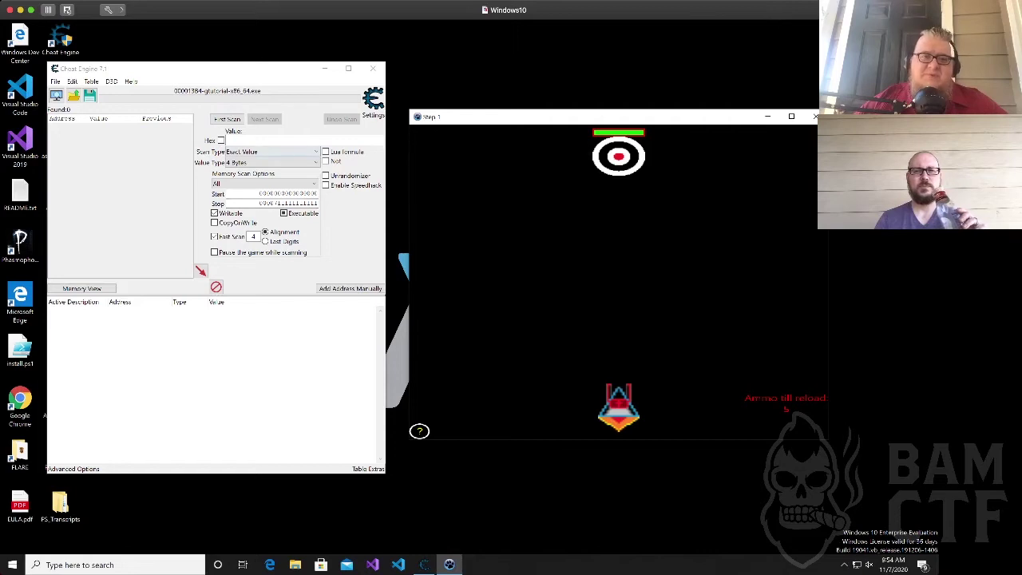
Run a first scan of the game's memory for the exact 4-byte value 0.
click(244, 140)
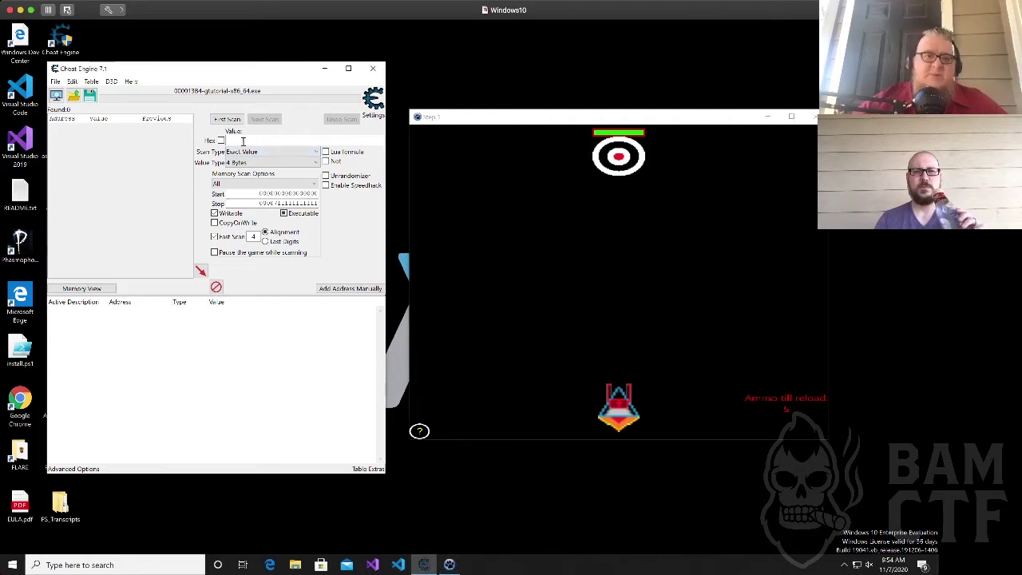
text(0)
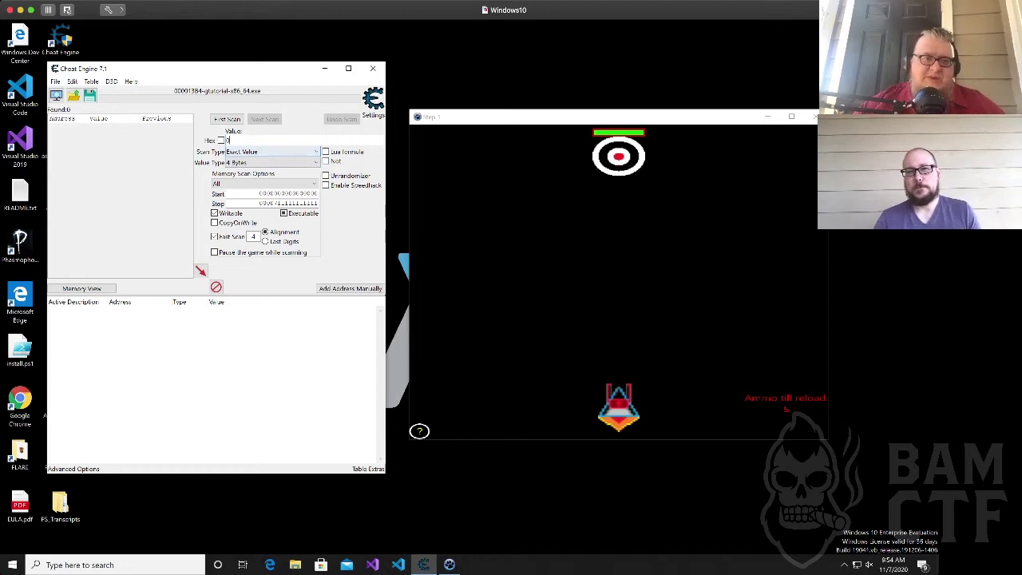
click(271, 152)
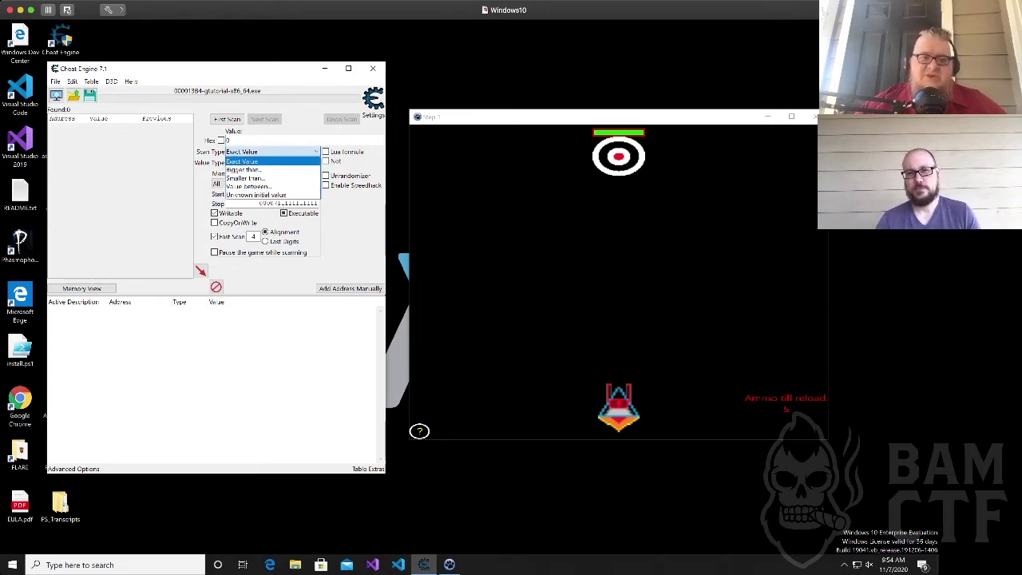
click(271, 153)
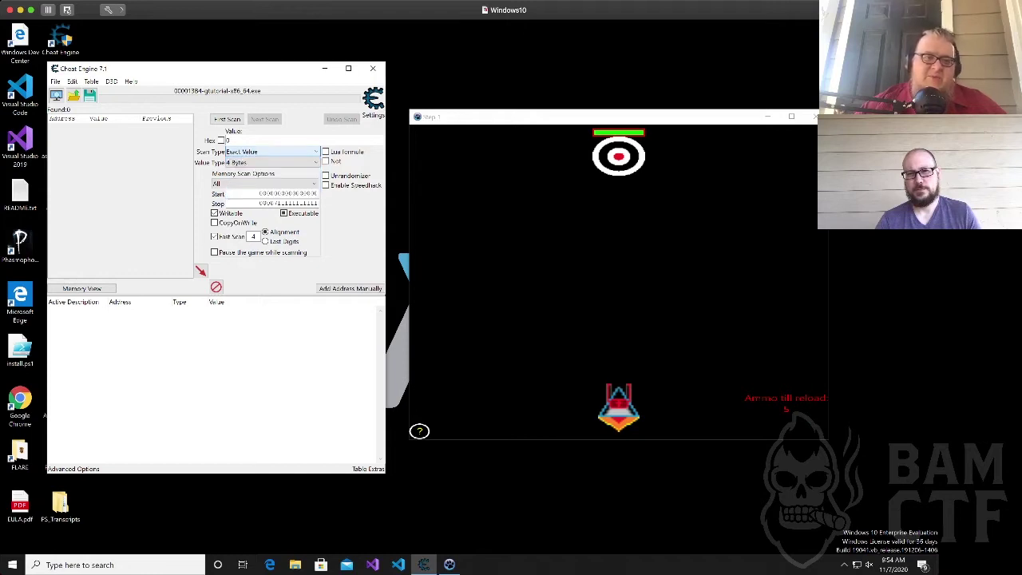
key(Tab)
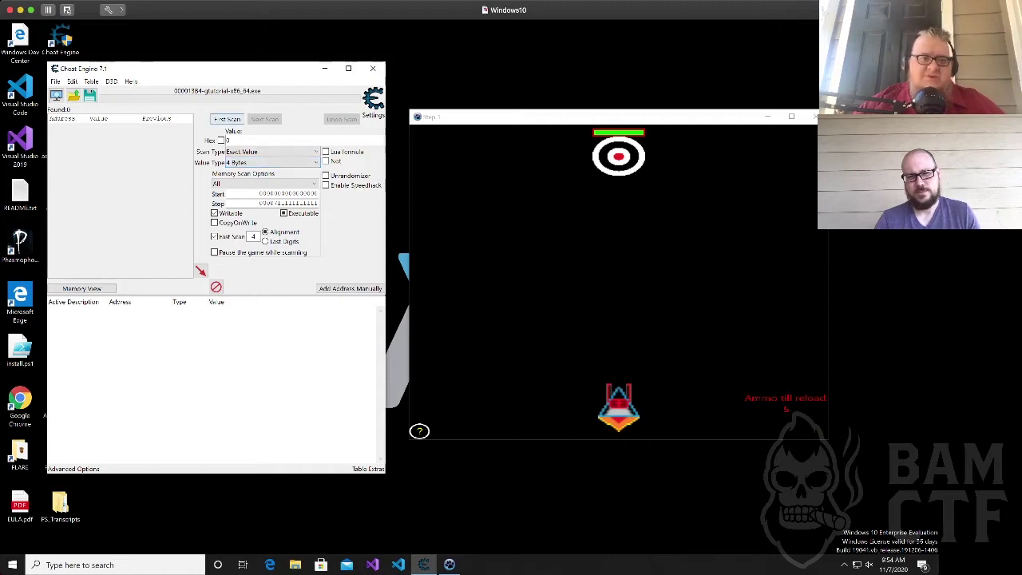
click(226, 119)
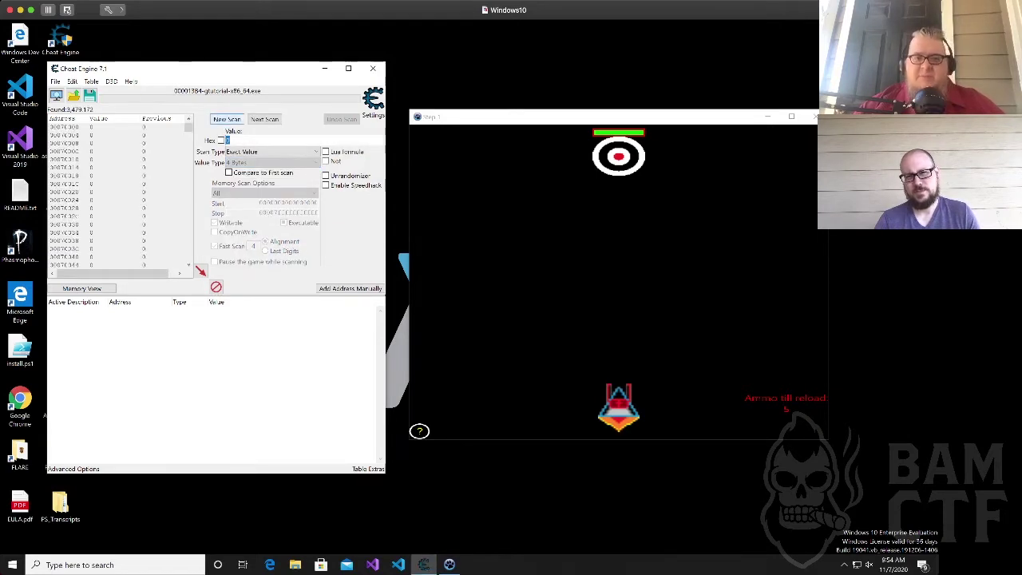
Fire one shot in the game and narrow the scan results to the exact value 1.
mouse_move(613, 121)
mouse_down()
mouse_move(582, 114)
mouse_move(608, 114)
mouse_up()
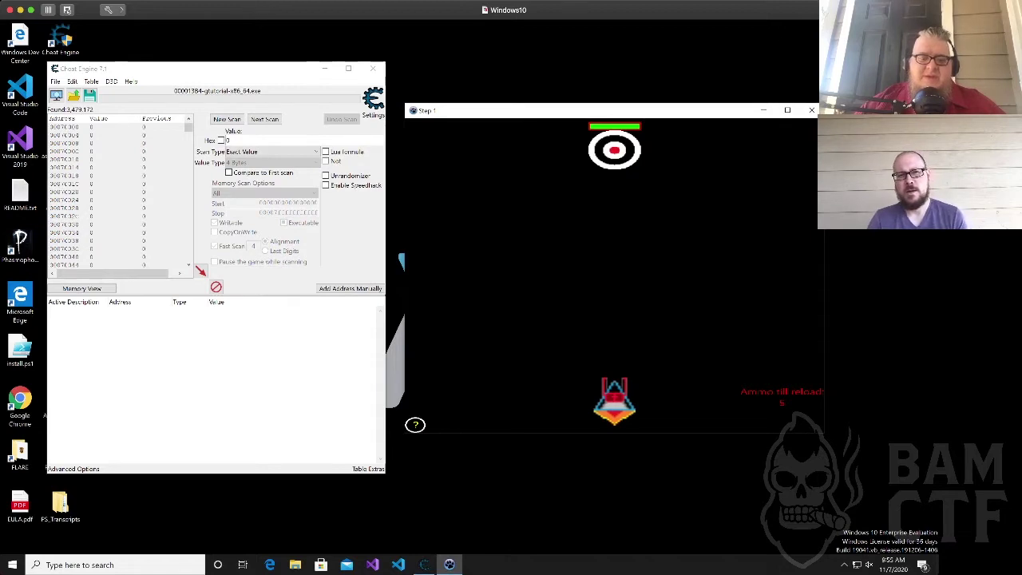
key(space)
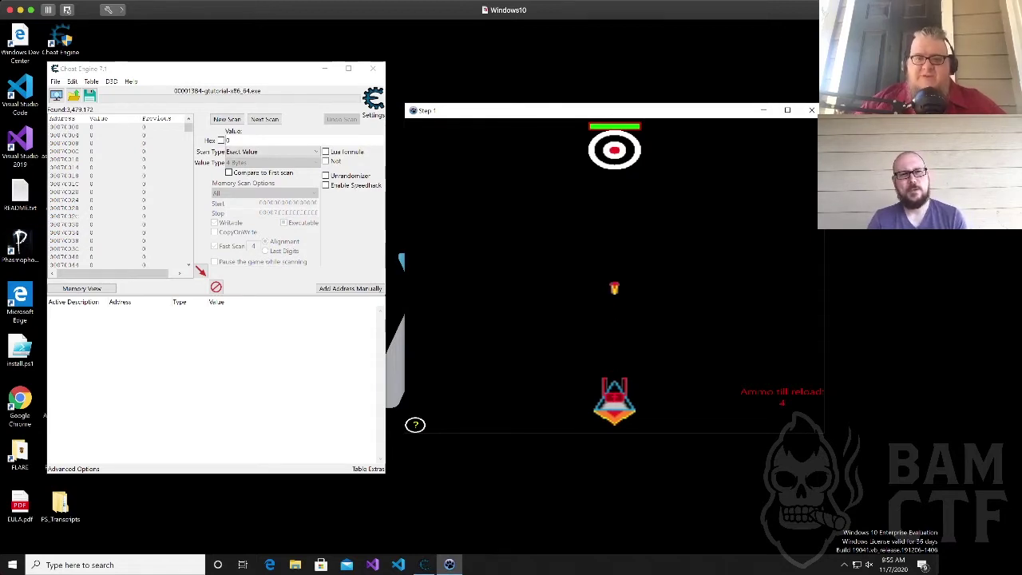
double_click(242, 141)
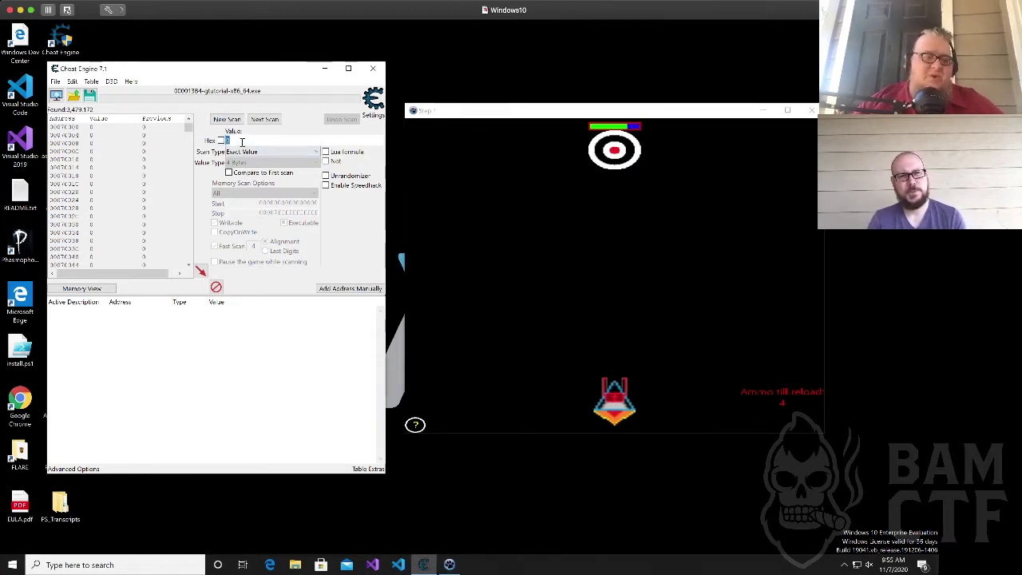
text(4)
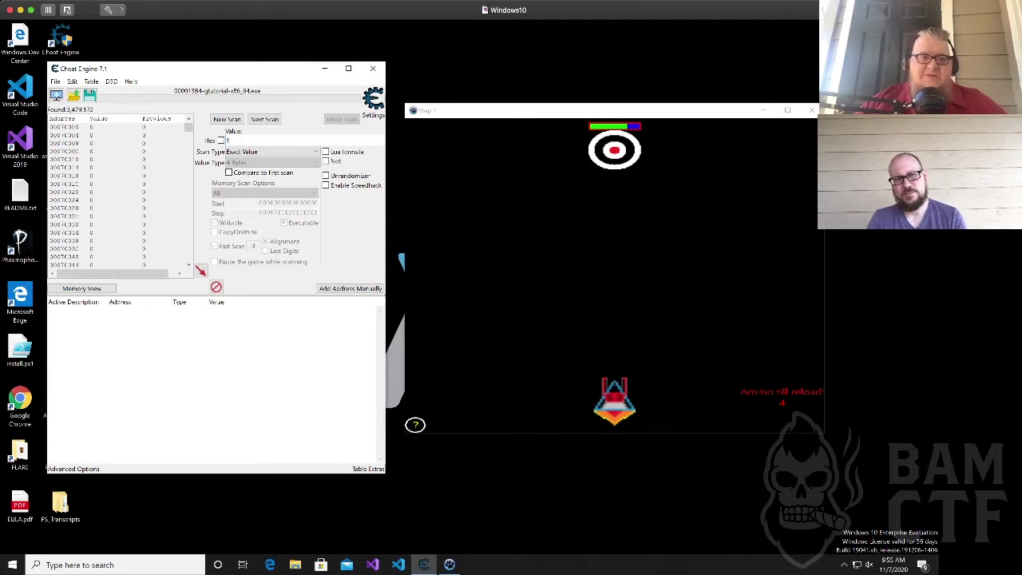
key(Return)
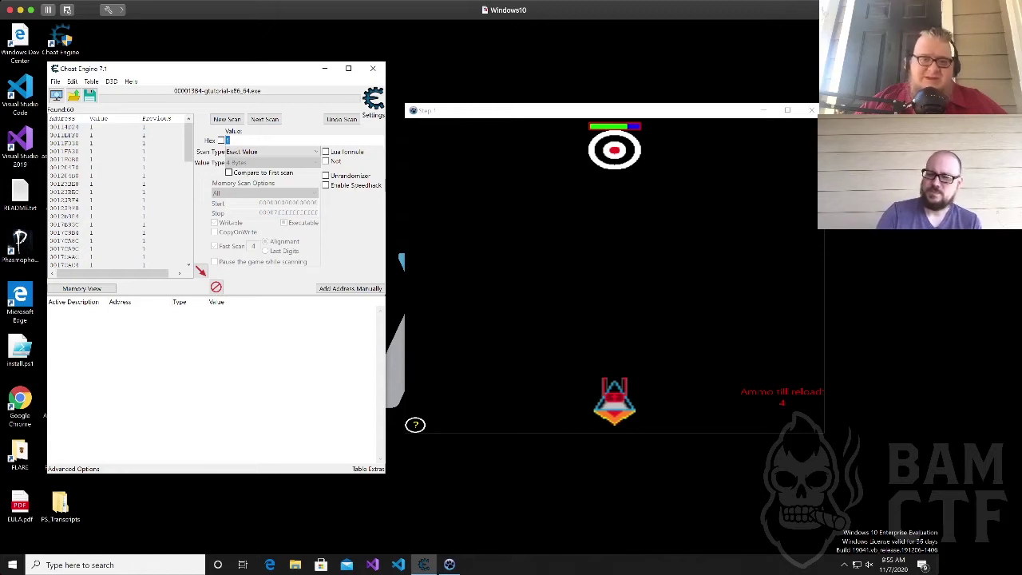
Fire one more shot in the game and narrow the scan results to the exact value 2.
key(alt+Tab)
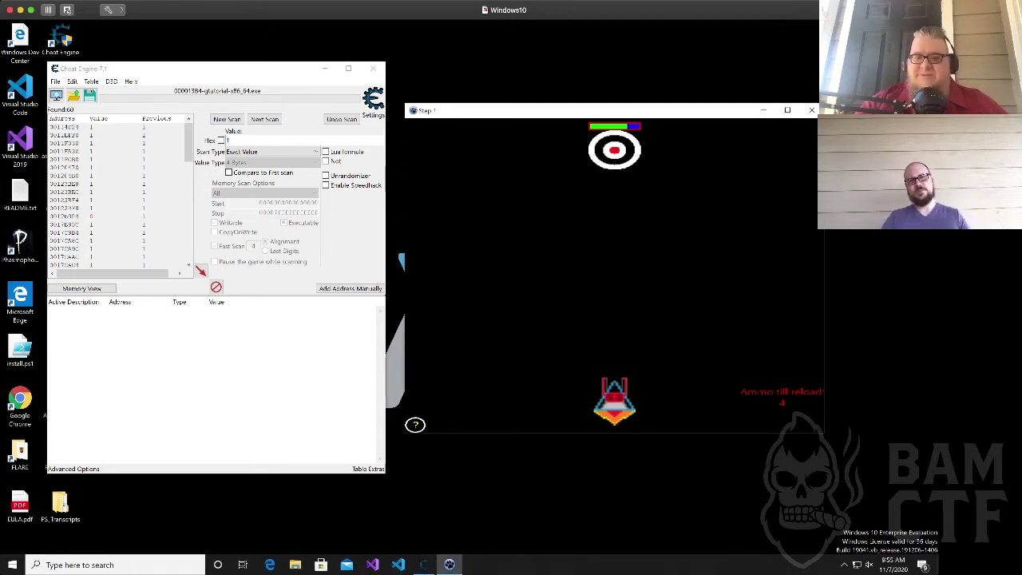
key(space)
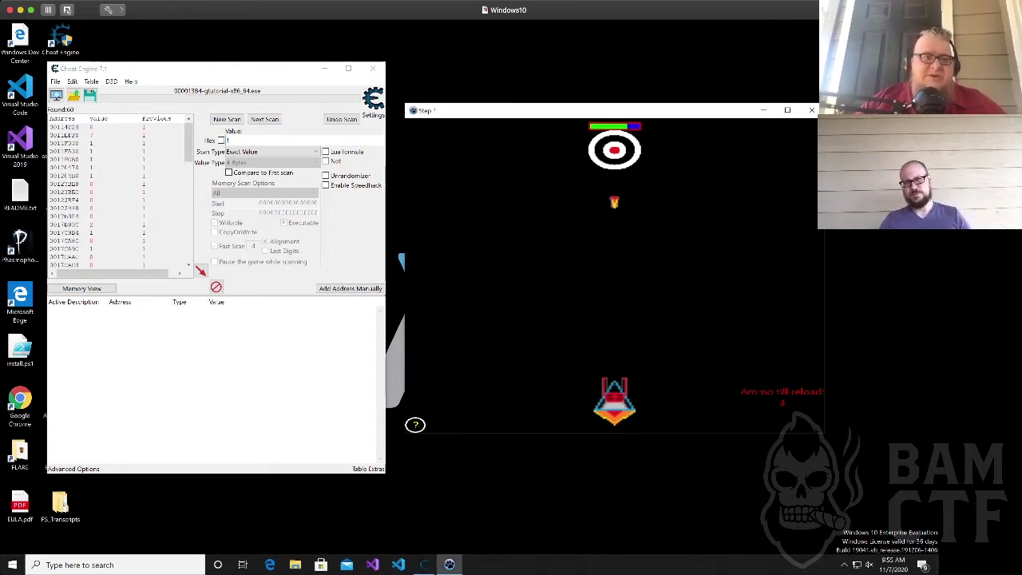
key(alt+Tab)
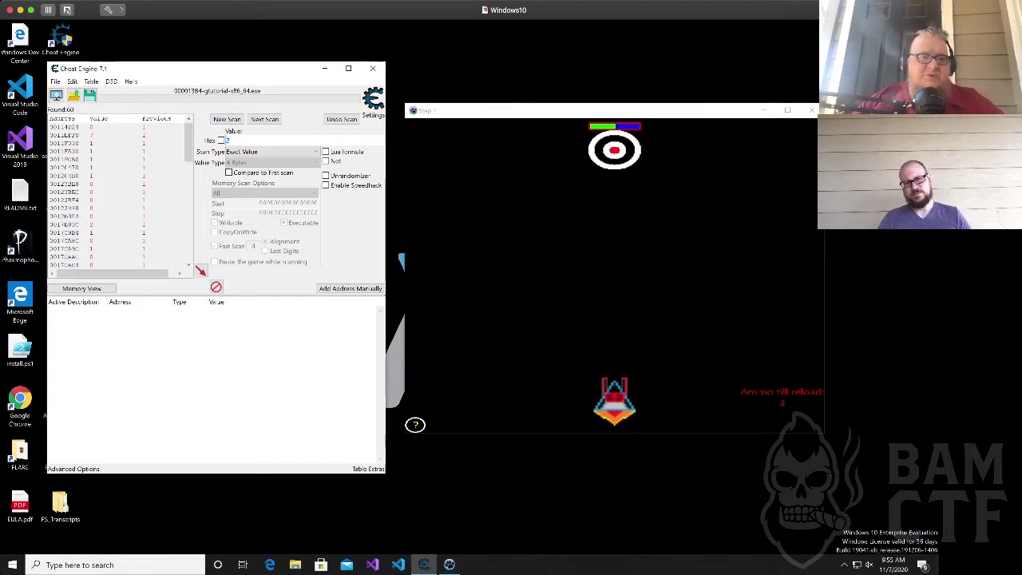
text(3)
key(Return)
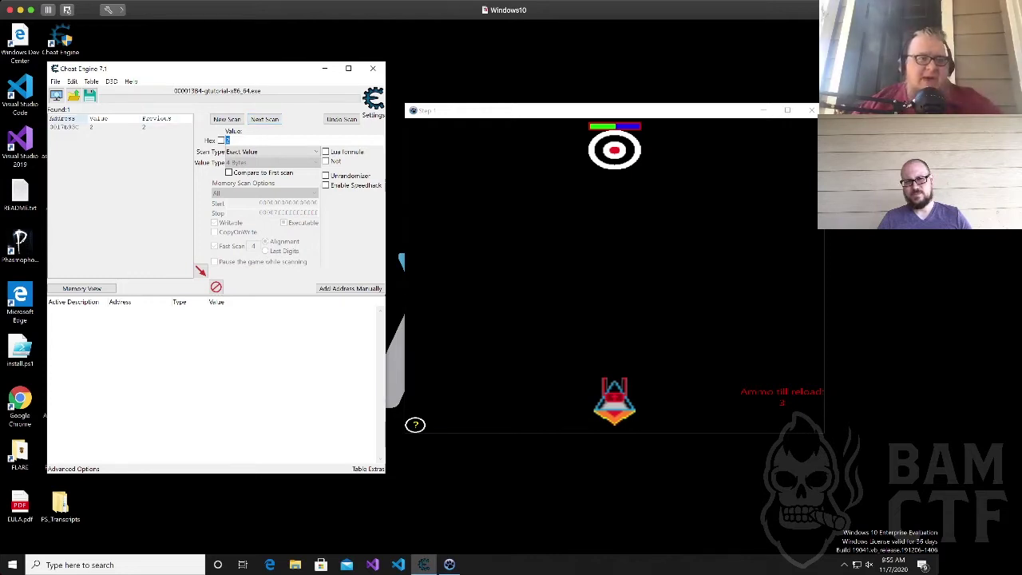
Add the found address to the address list and fire the remaining three shots away from the target to watch its value.
double_click(68, 126)
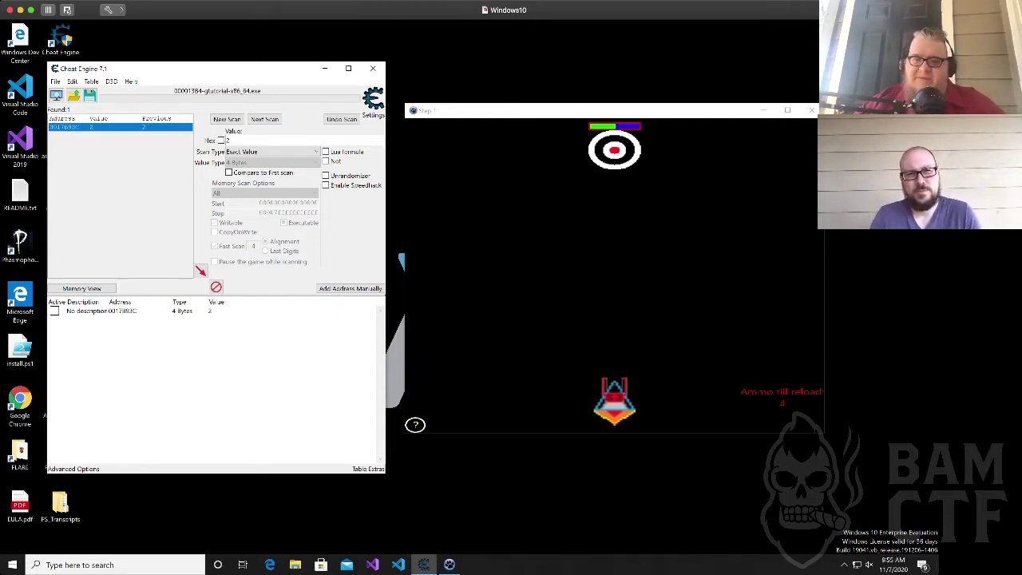
key(alt+Tab)
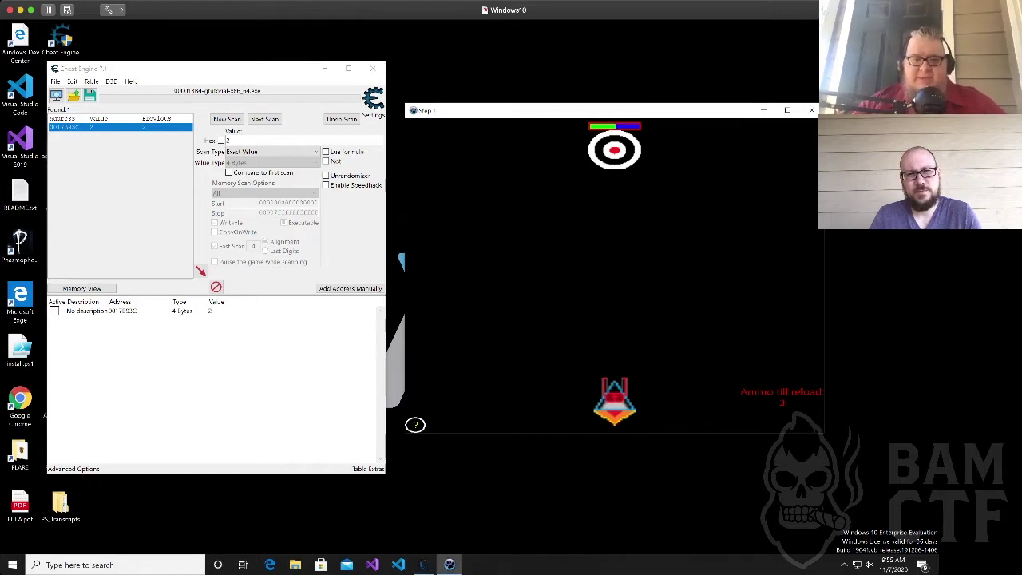
key(Left)
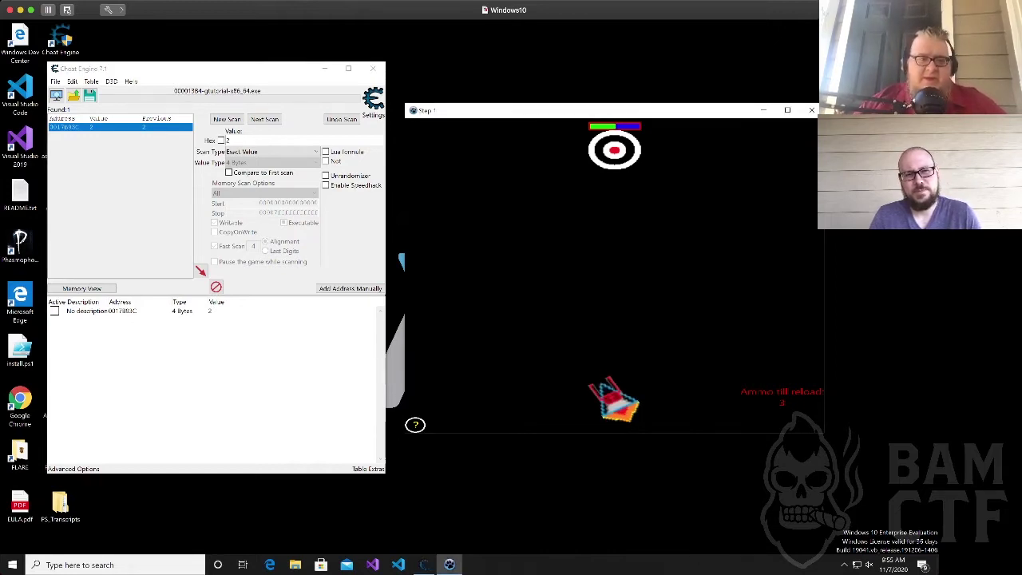
key(space)
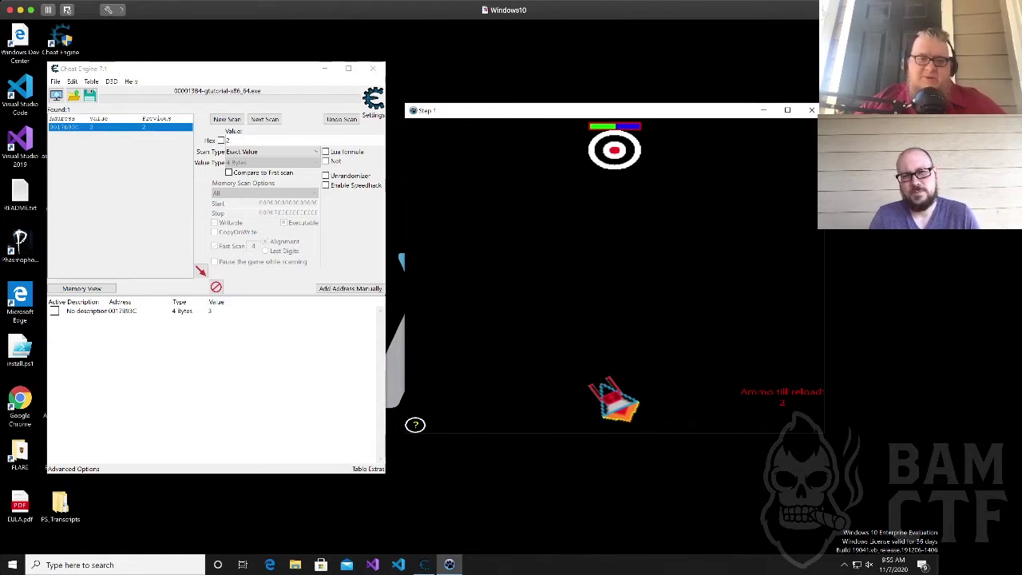
key(space)
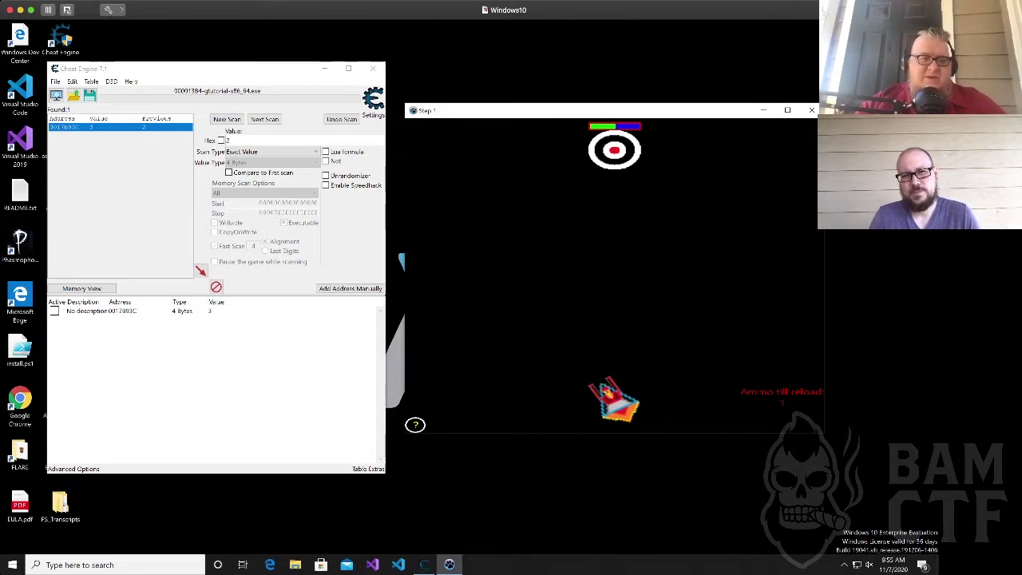
key(space)
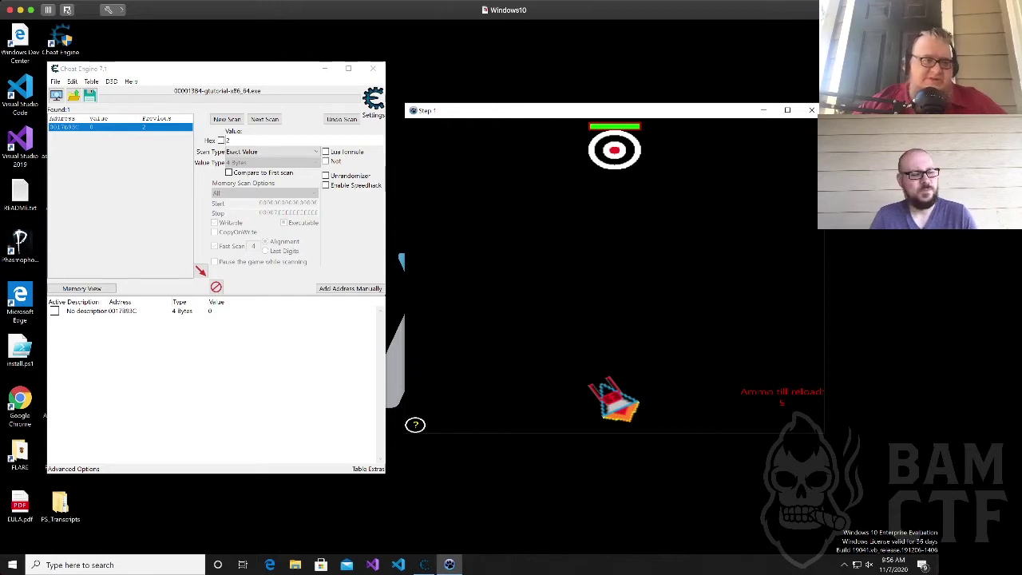
Test freezing the shot counter at 0 by firing a long burst away from the target, and unfreeze it.
click(54, 311)
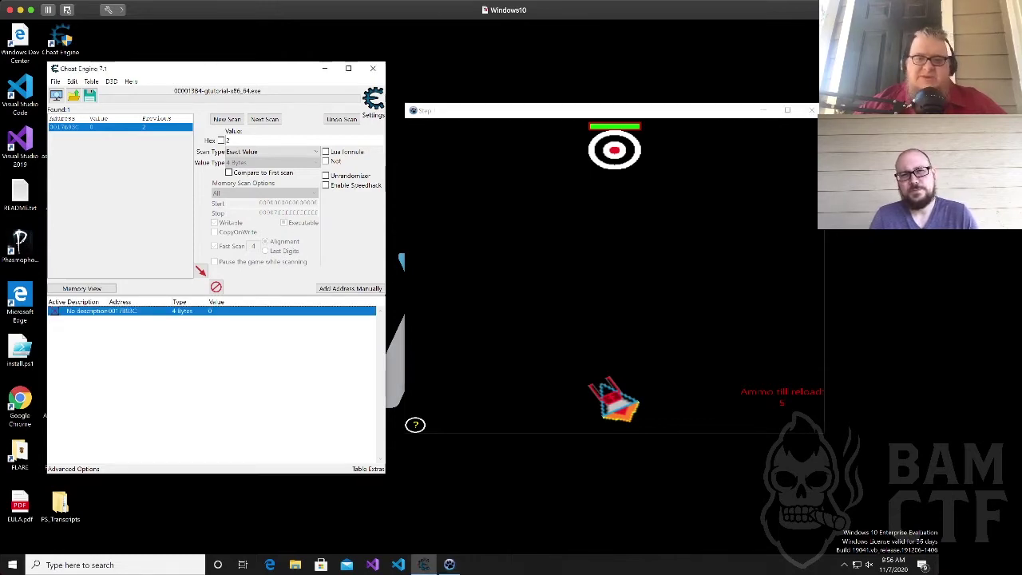
click(614, 271)
key(space)
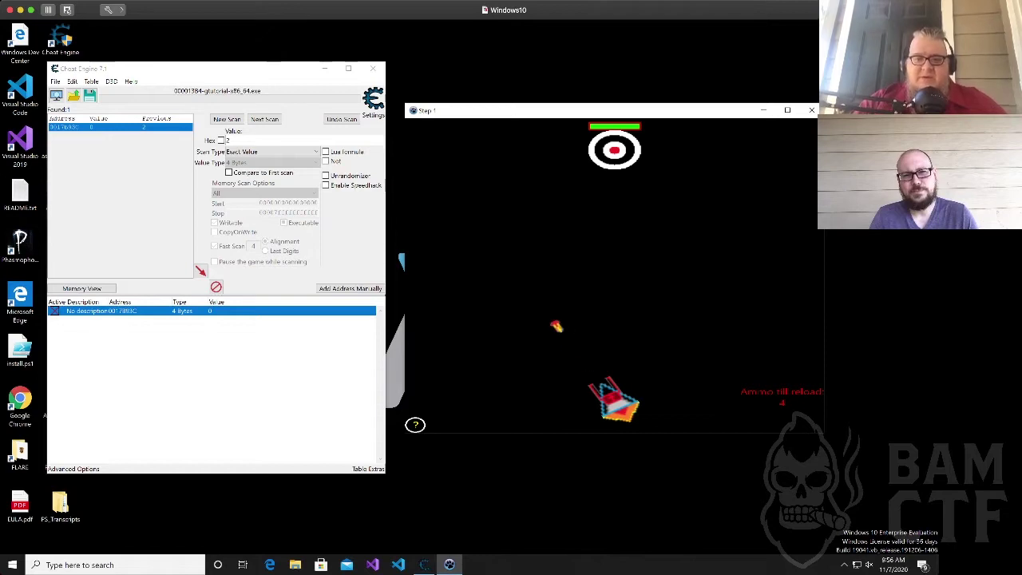
key(space)
key(space)
key(space)
key(space)
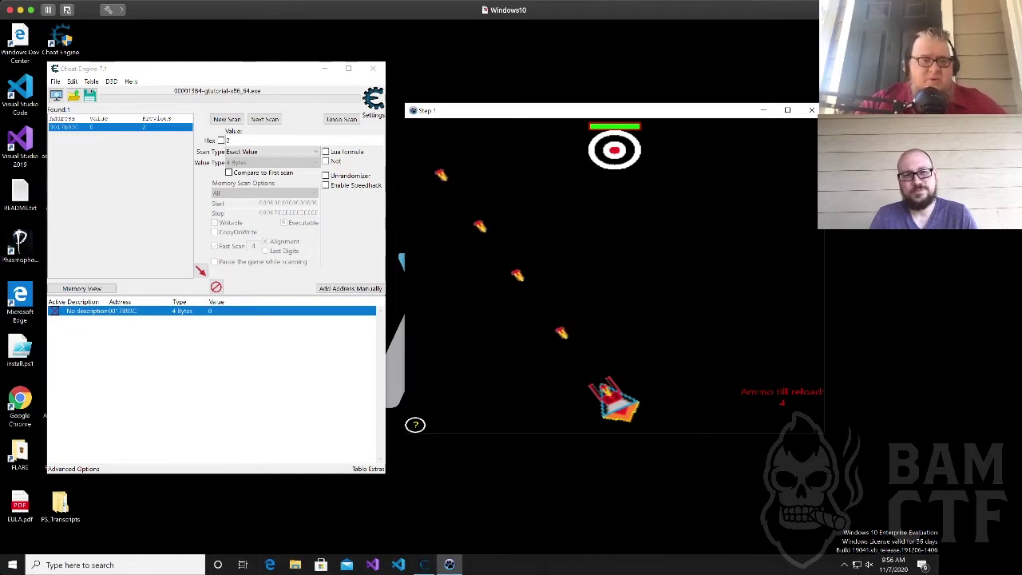
key(space)
key(space)
key(space)
key(space)
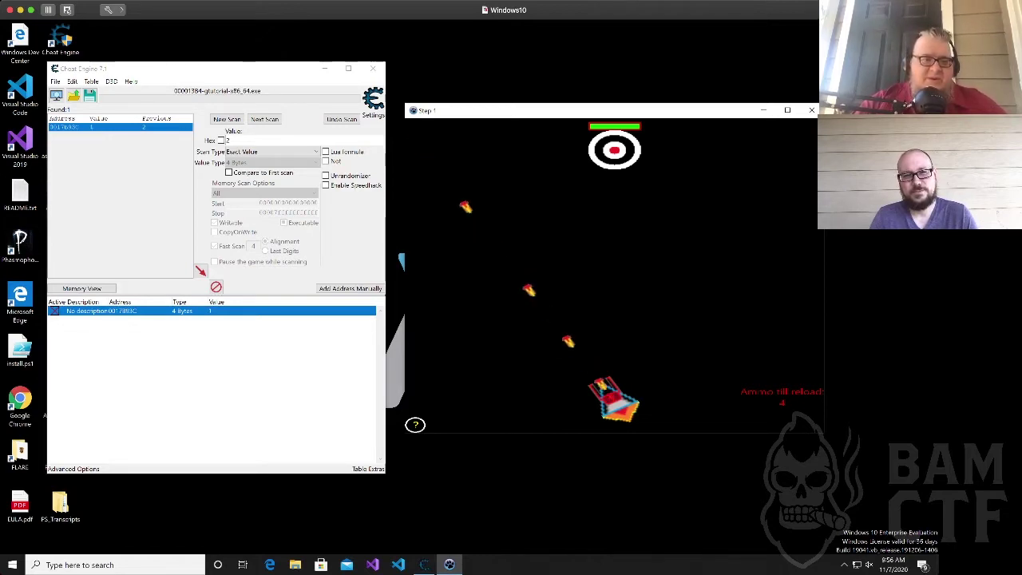
key(space)
key(space)
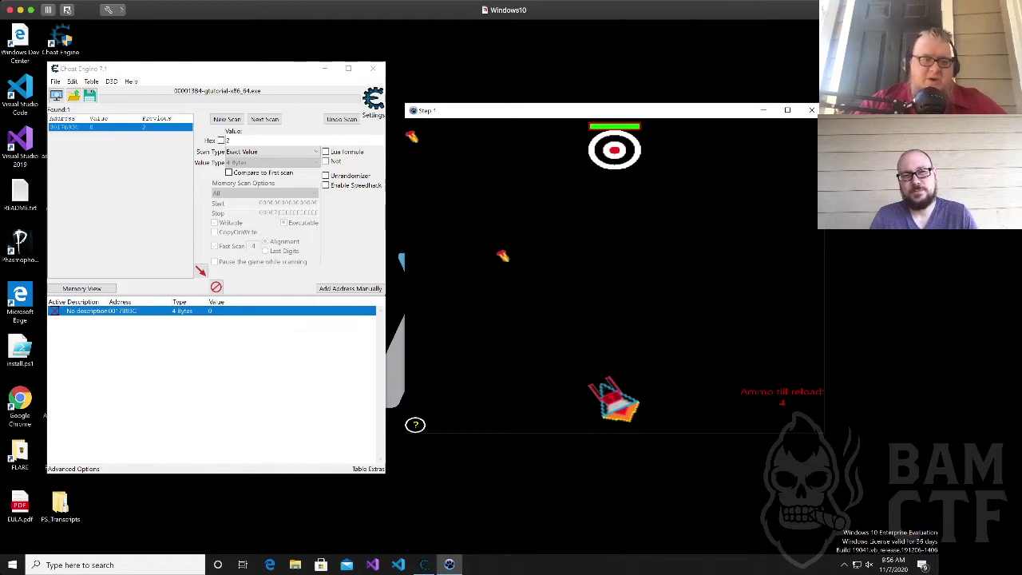
key(space)
key(space)
key(space)
key(space)
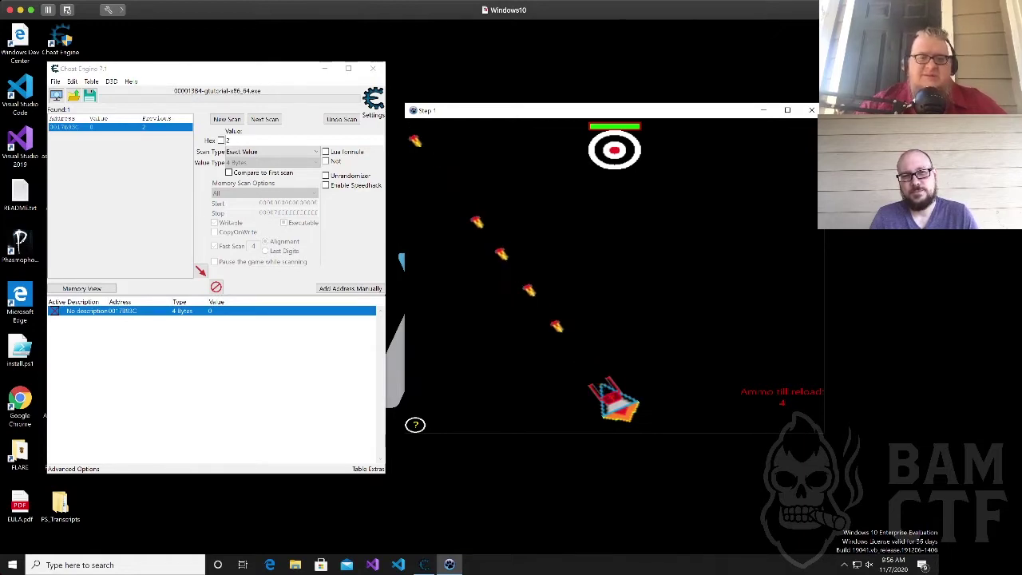
key(space)
click(55, 311)
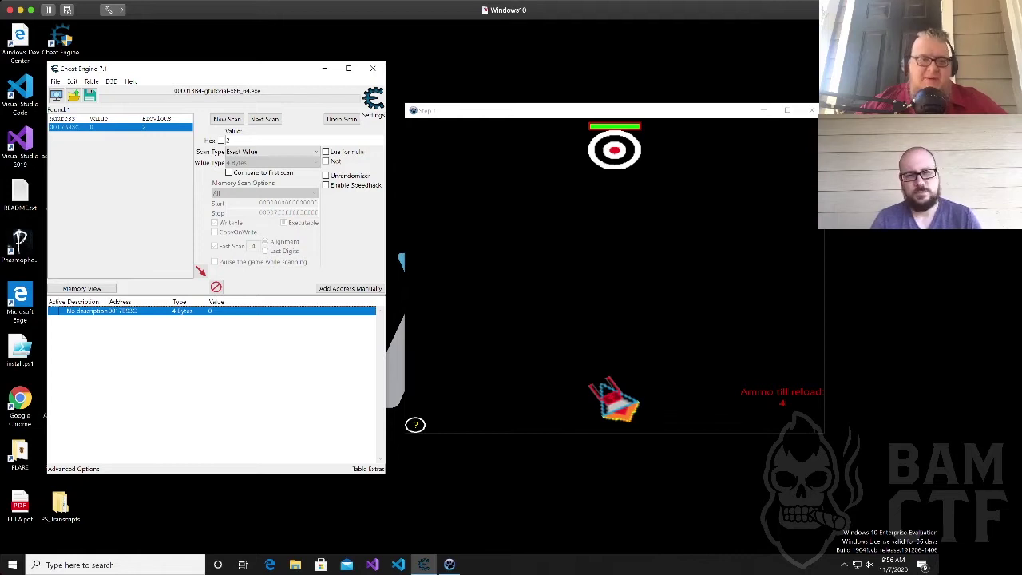
Attach the debugger to find out what writes to the counter address, and fire one shot to capture the instruction.
right_click(126, 311)
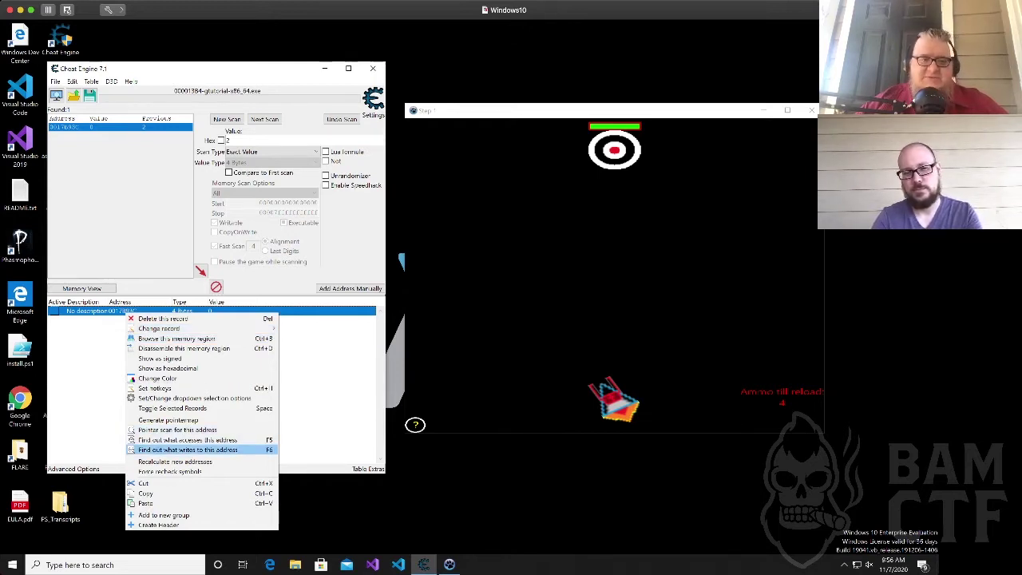
click(188, 449)
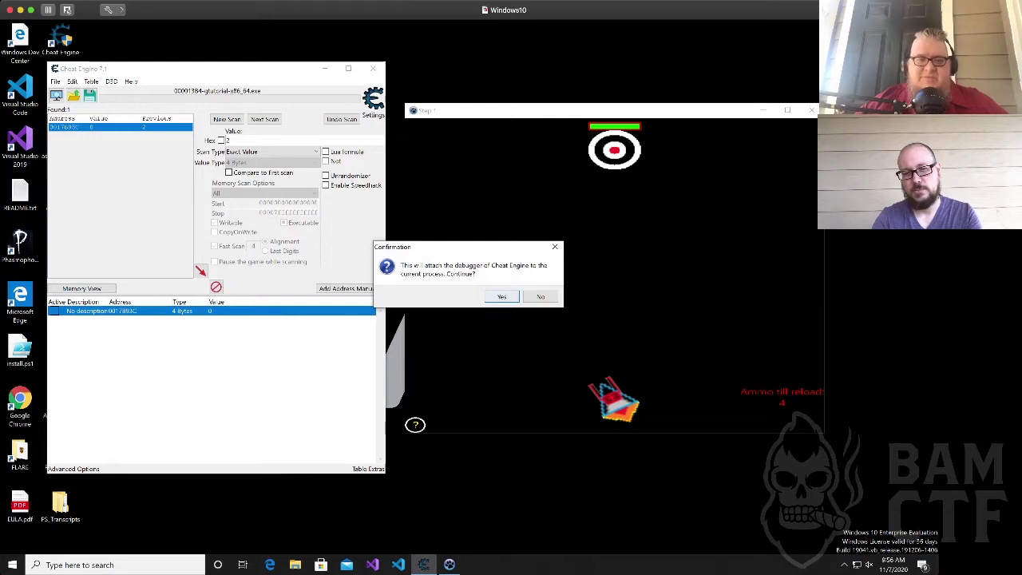
click(501, 296)
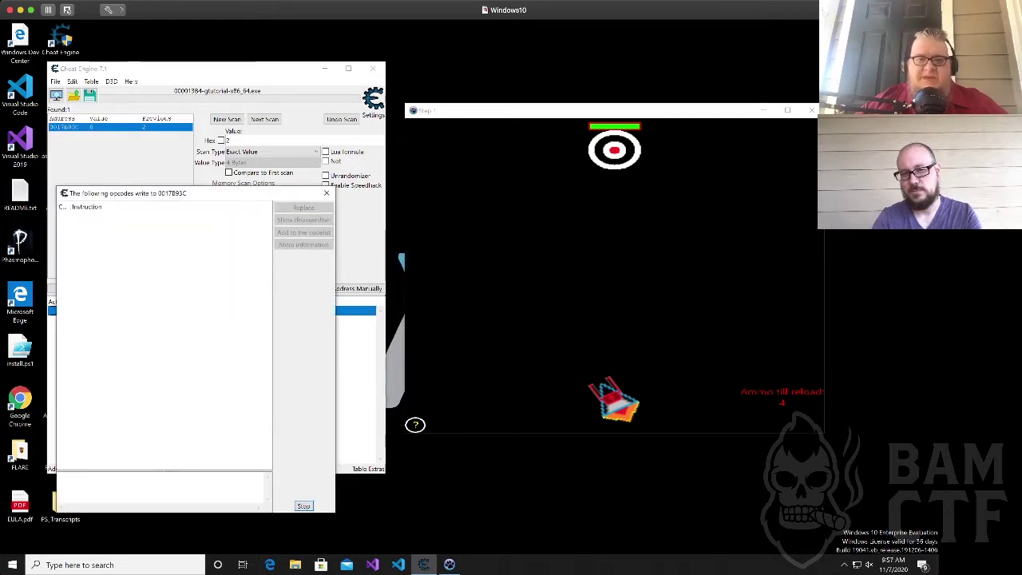
click(501, 296)
key(space)
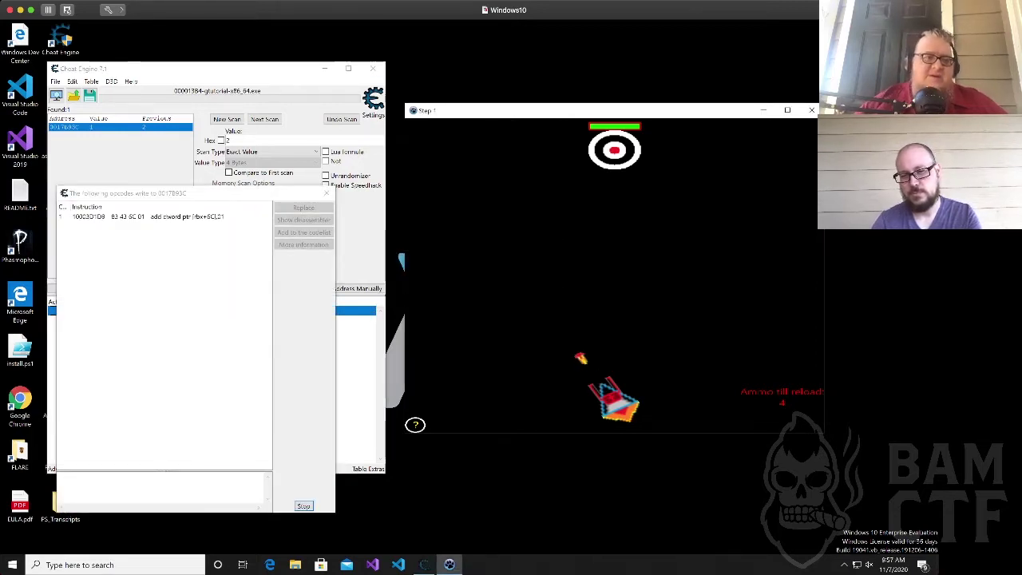
Show the captured add dword ptr [rbx+6C],01 instruction in the disassembler and reveal the instructions just above it.
click(123, 216)
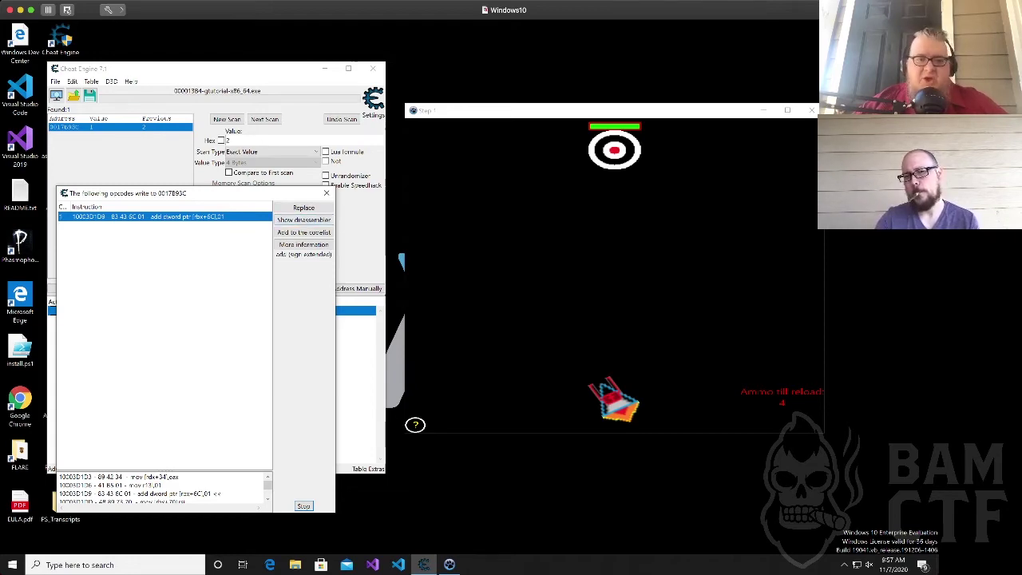
click(304, 220)
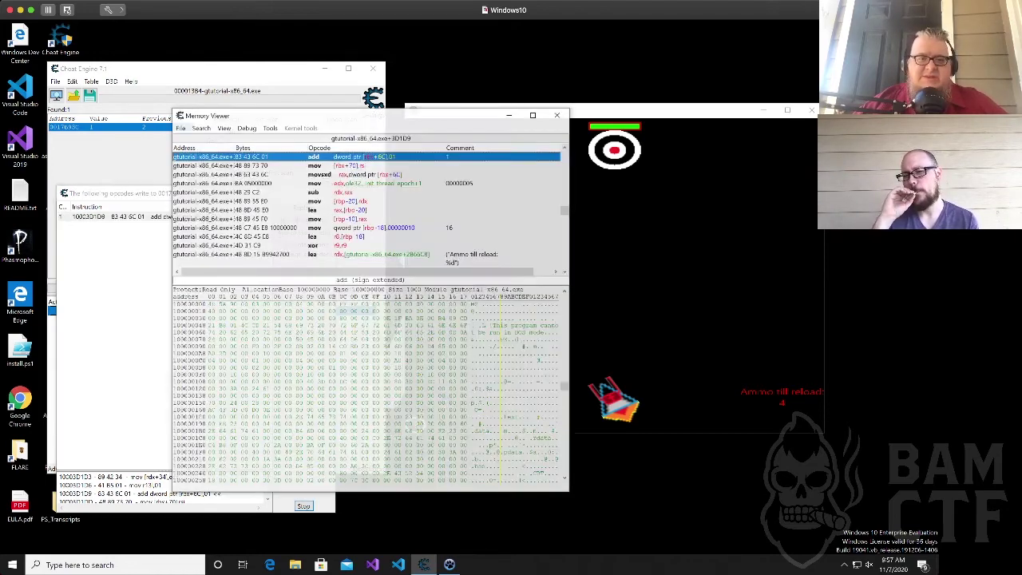
drag(319, 115, 201, 95)
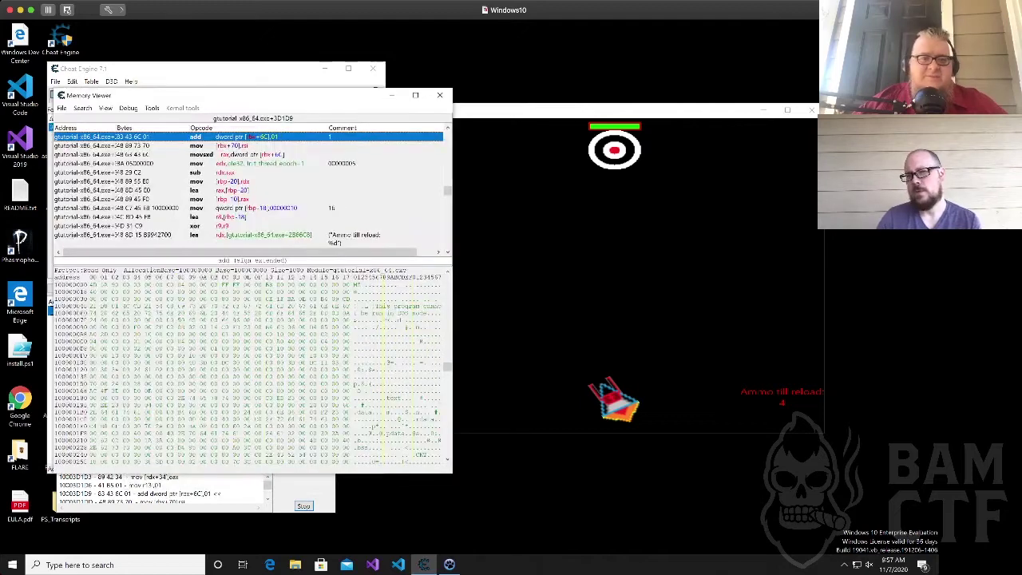
click(448, 127)
click(448, 128)
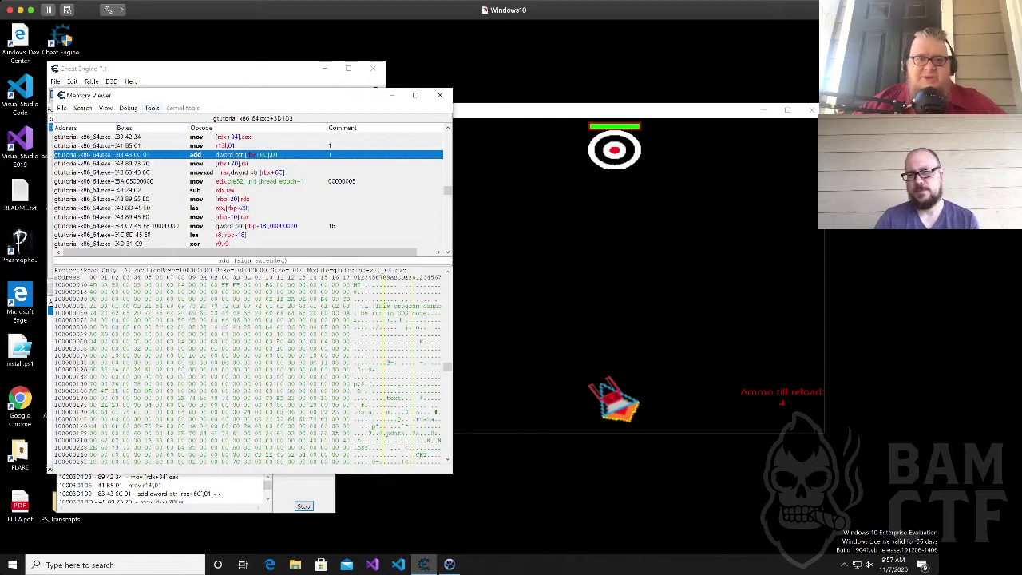
Open an Auto Assemble script and generate an AOB injection template at the add instruction's address with the symbol name INJECT.
click(152, 108)
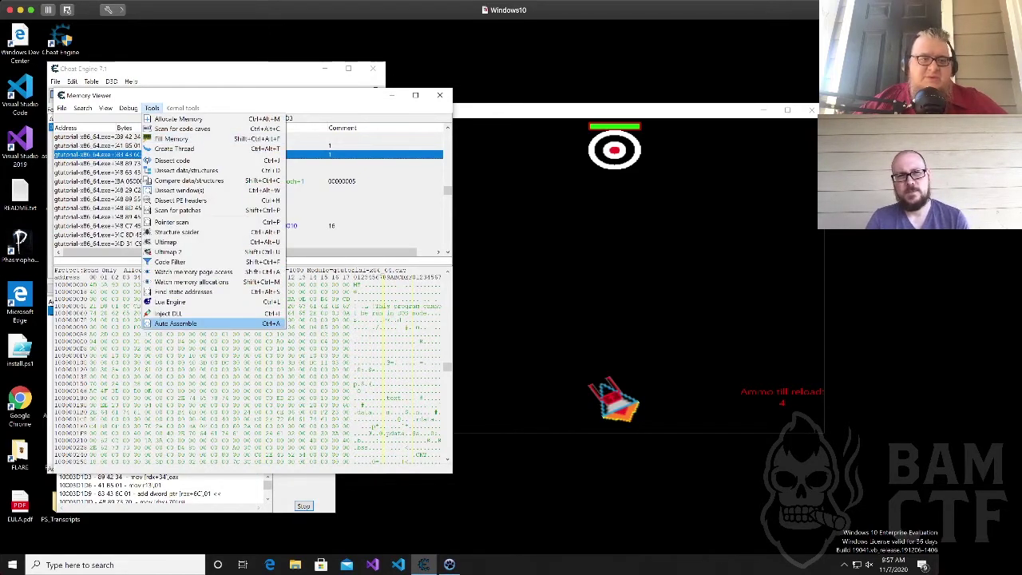
click(171, 324)
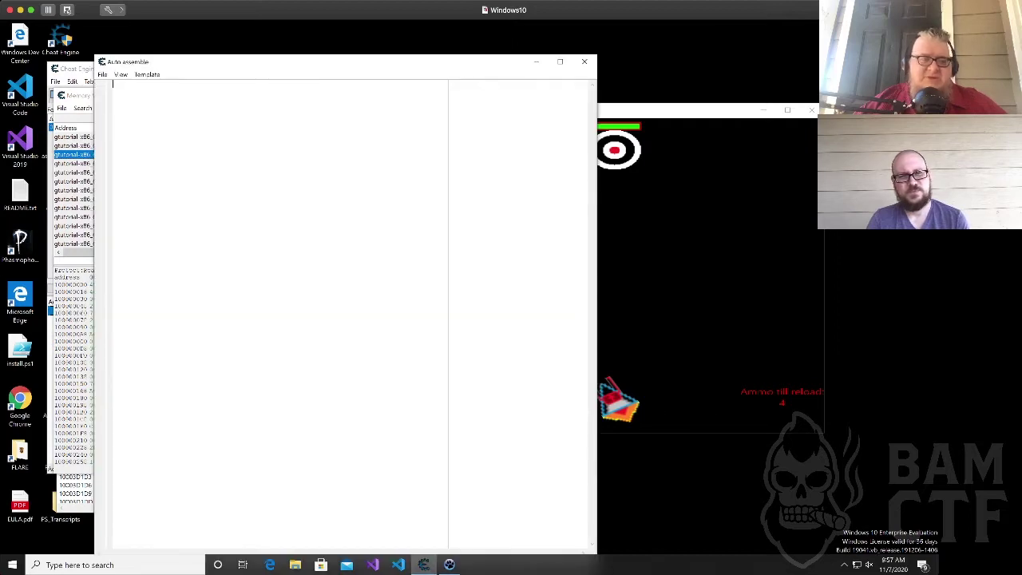
drag(383, 65, 326, 49)
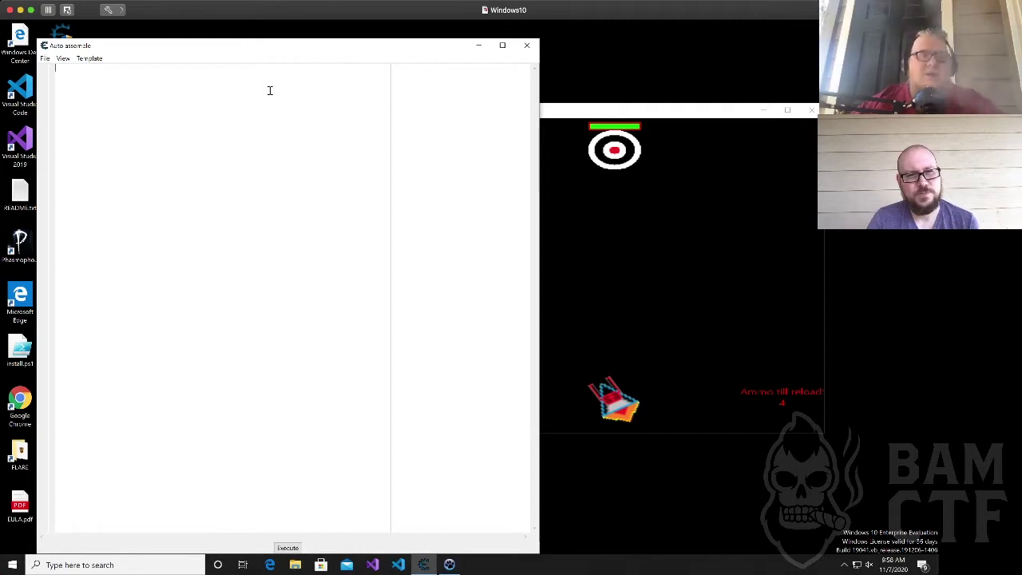
click(88, 58)
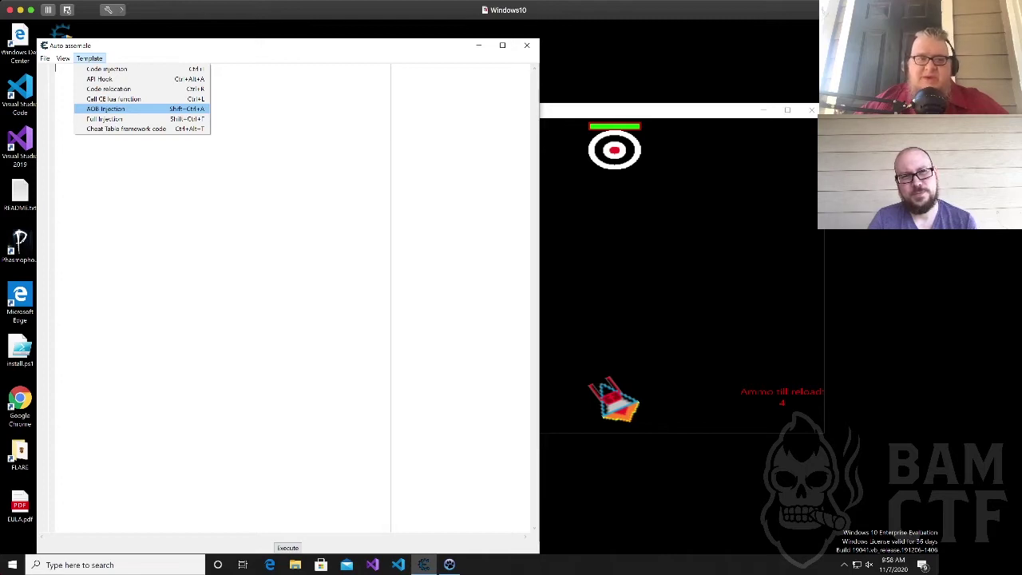
click(105, 108)
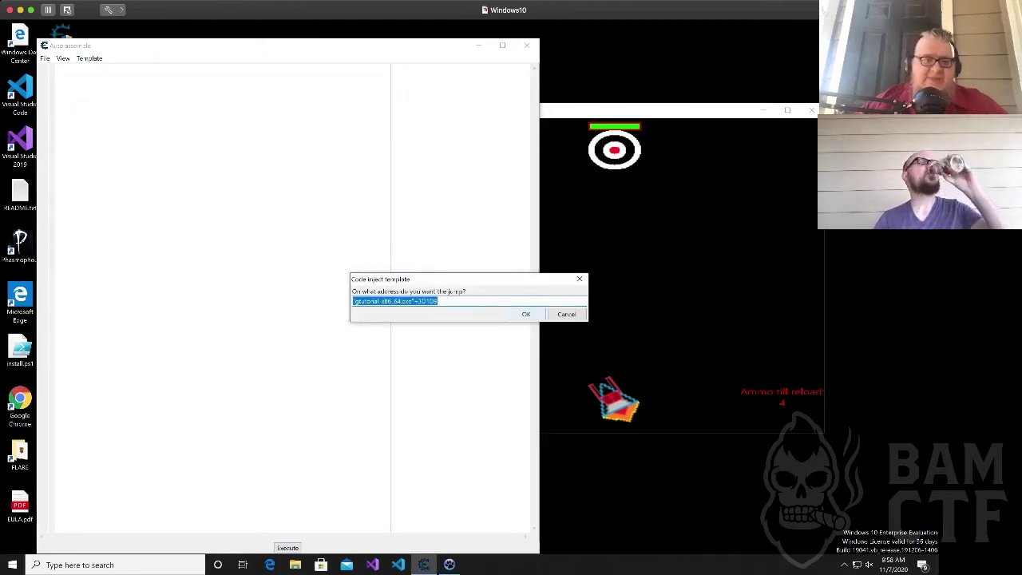
key(Return)
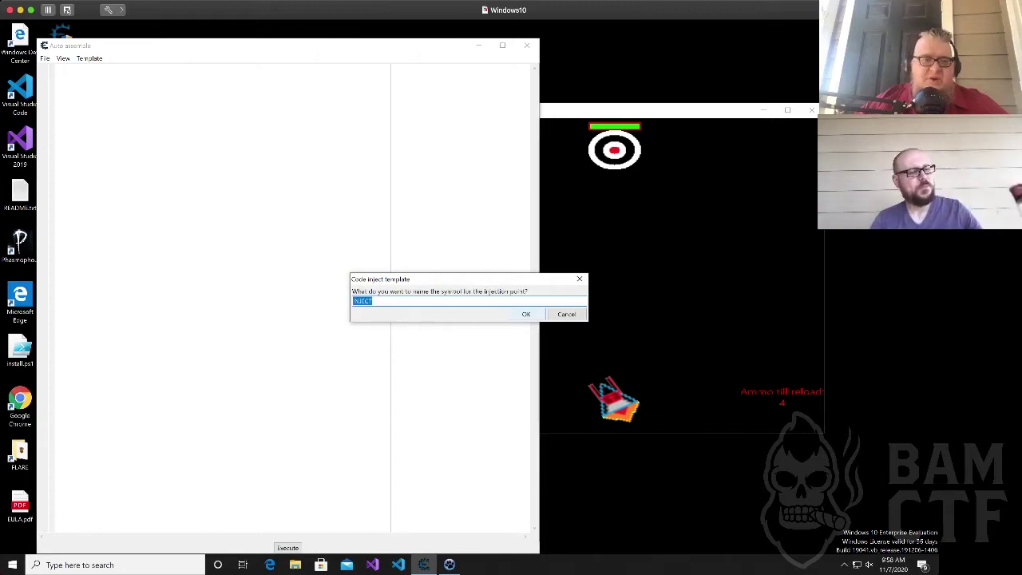
click(526, 312)
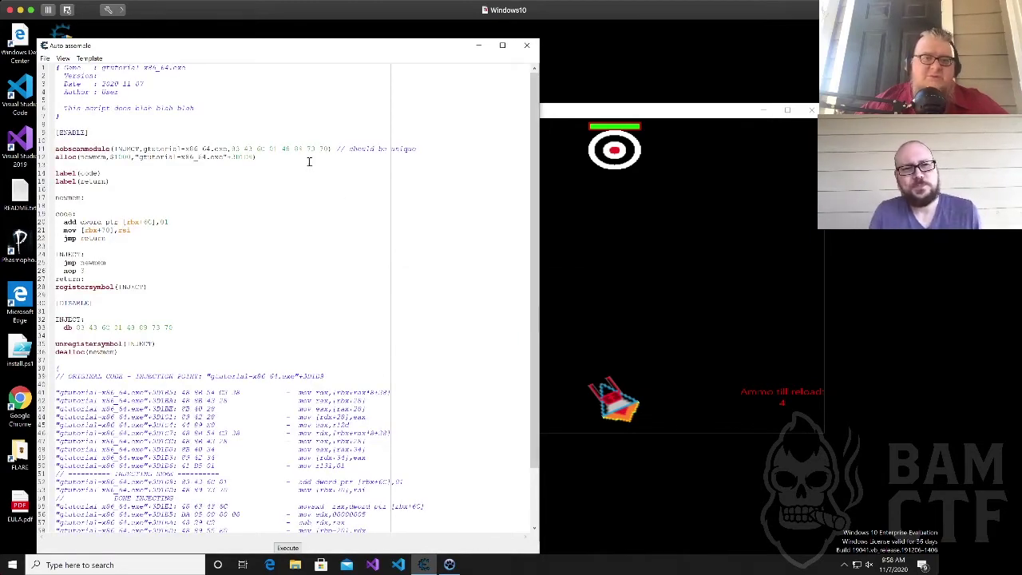
Highlight the AOB scan byte pattern and the three instructions under the code label to examine the injection script.
drag(327, 148, 232, 147)
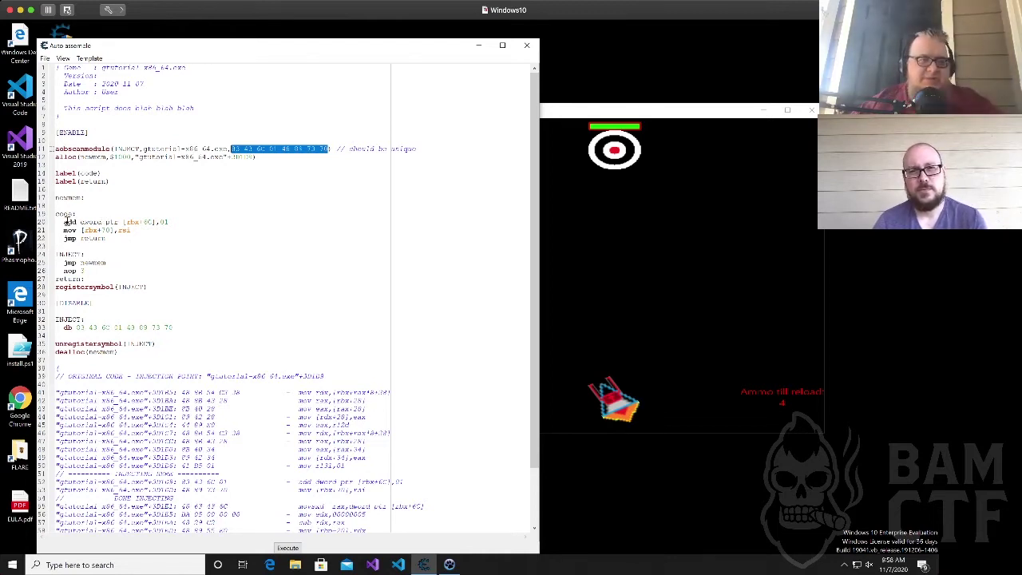
click(67, 222)
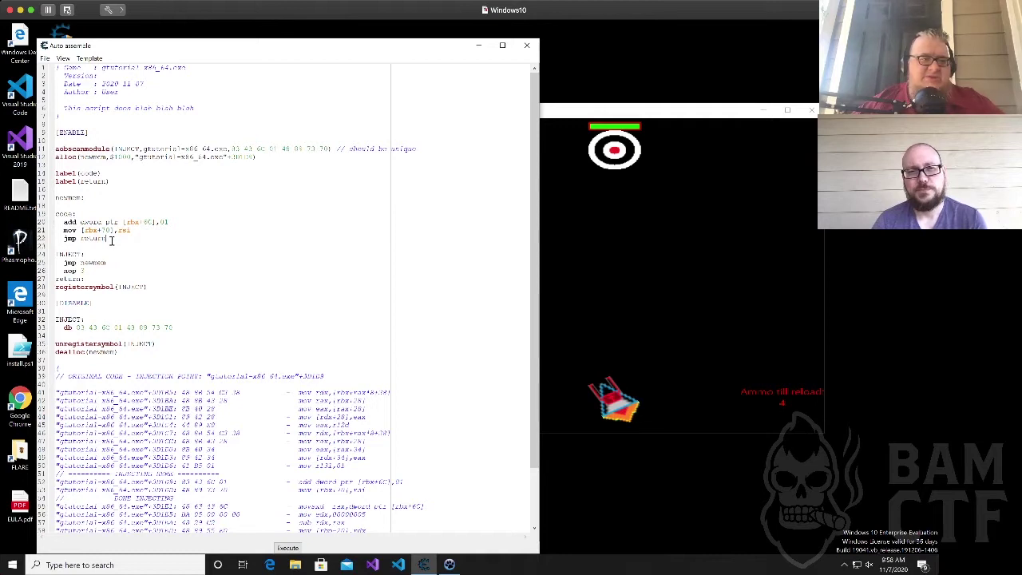
mouse_move(105, 238)
mouse_down()
mouse_move(66, 230)
mouse_move(110, 239)
mouse_up()
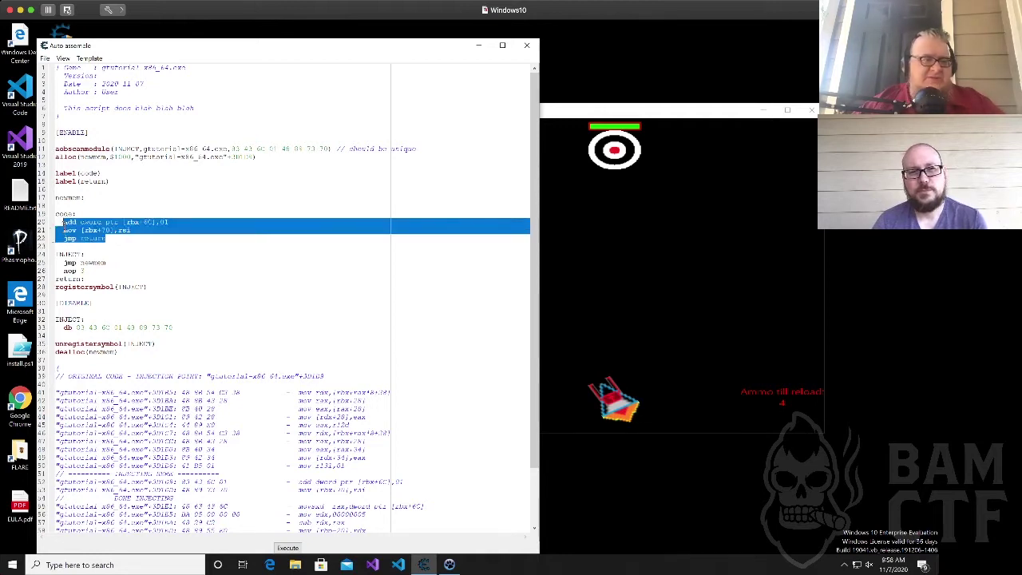
Review the AOB byte pattern, and comment out the add dword ptr [rbx+6C],01 instruction under the code label with //.
click(115, 239)
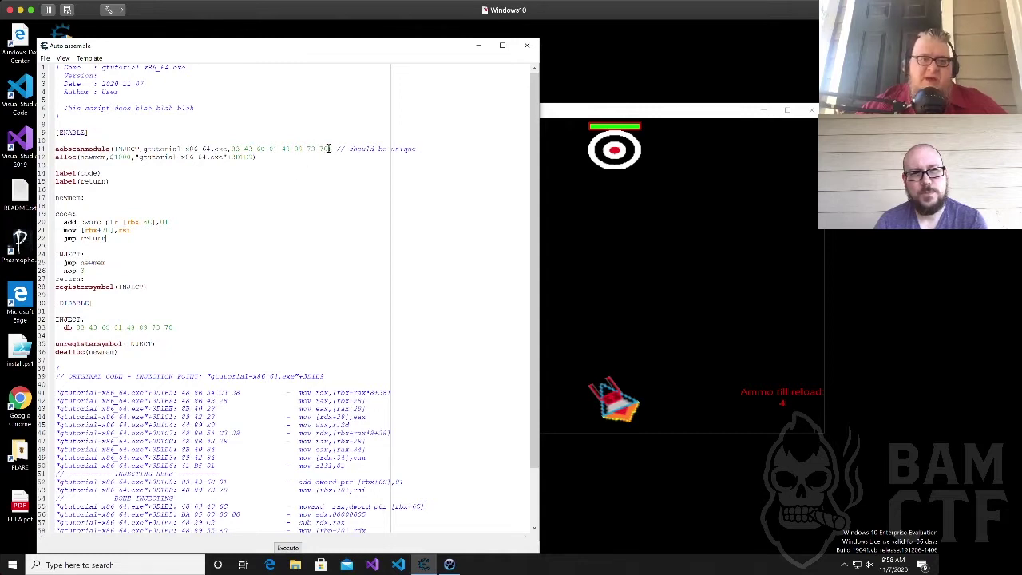
drag(328, 148, 232, 147)
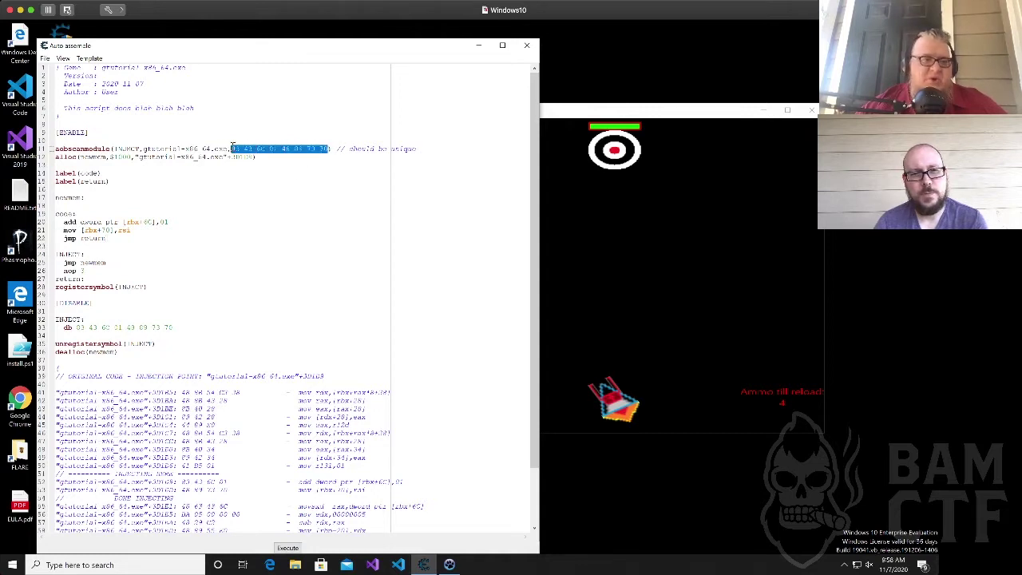
click(64, 221)
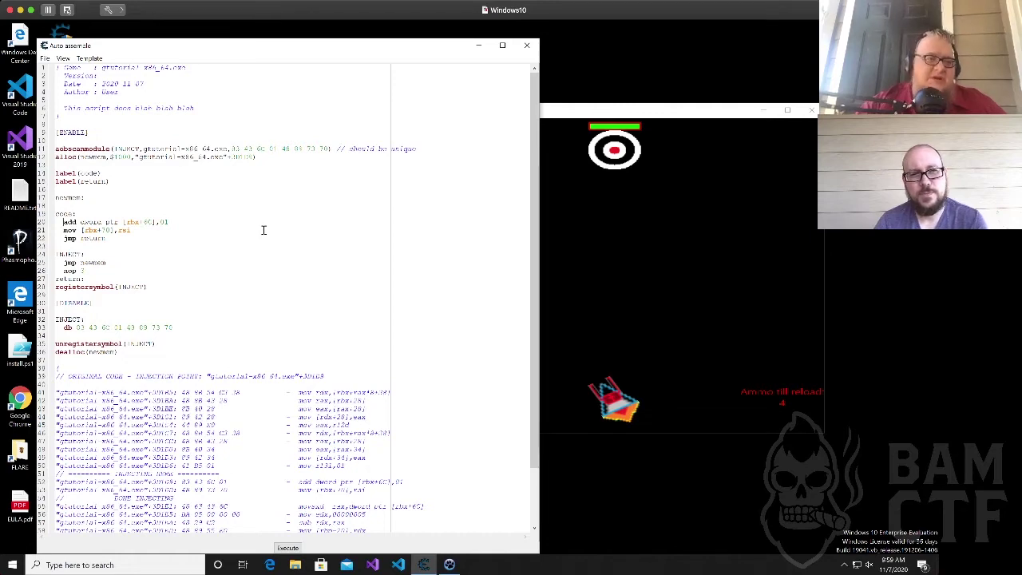
text(//)
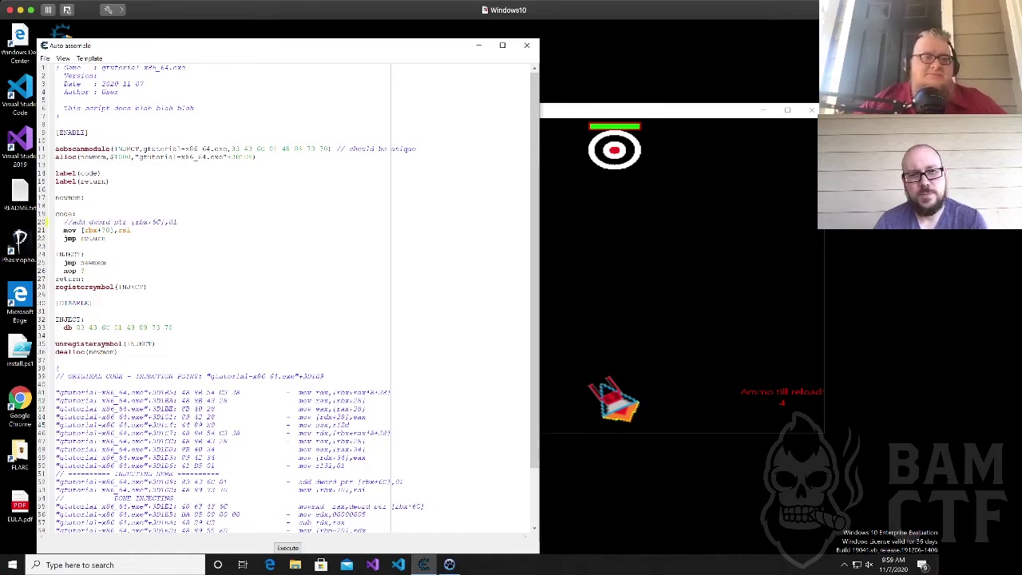
Assign the injection script to the current cheat table and close the script editor, Memory Viewer and opcode list.
drag(239, 46, 337, 51)
click(142, 63)
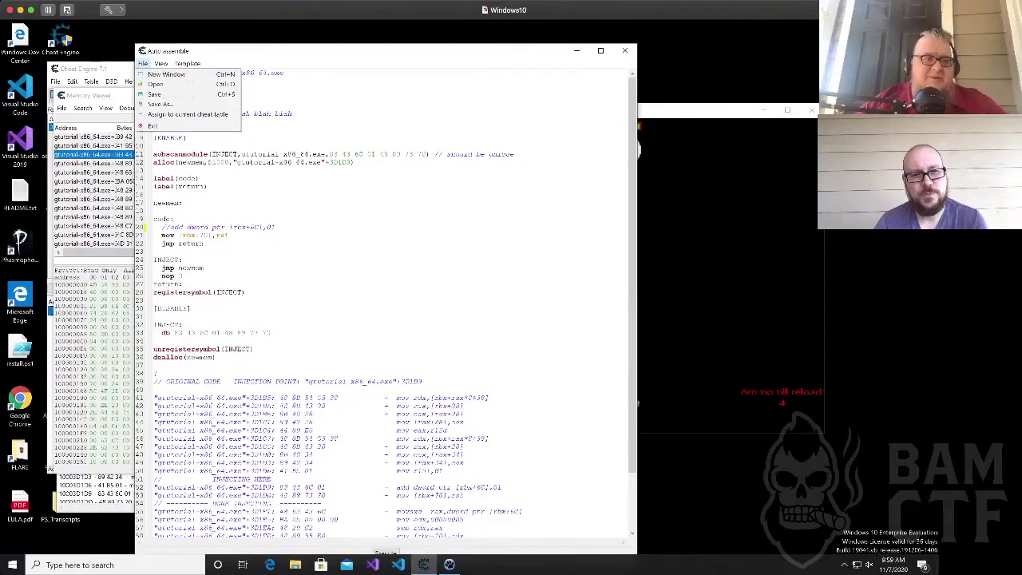
click(188, 114)
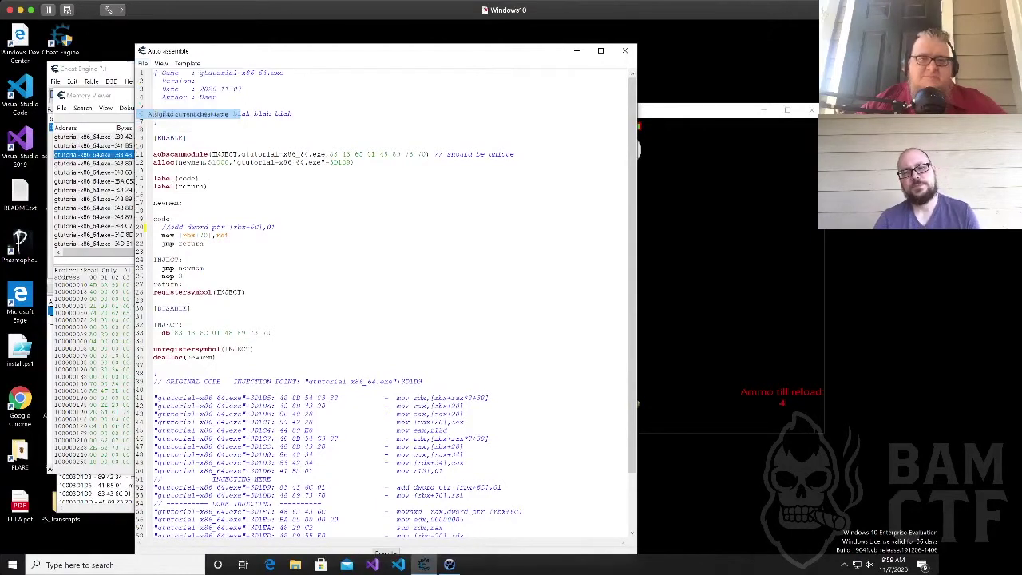
click(625, 51)
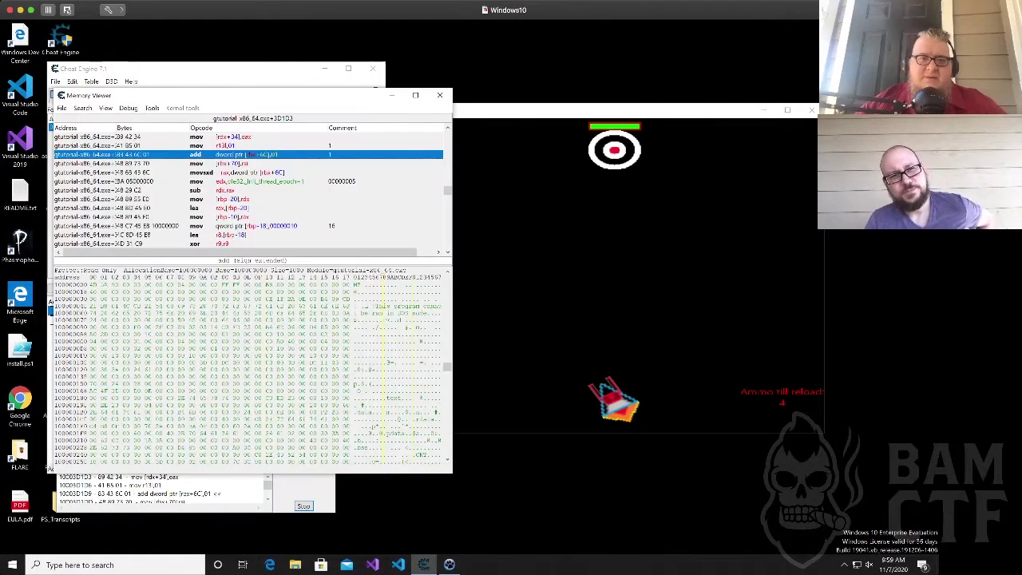
click(440, 95)
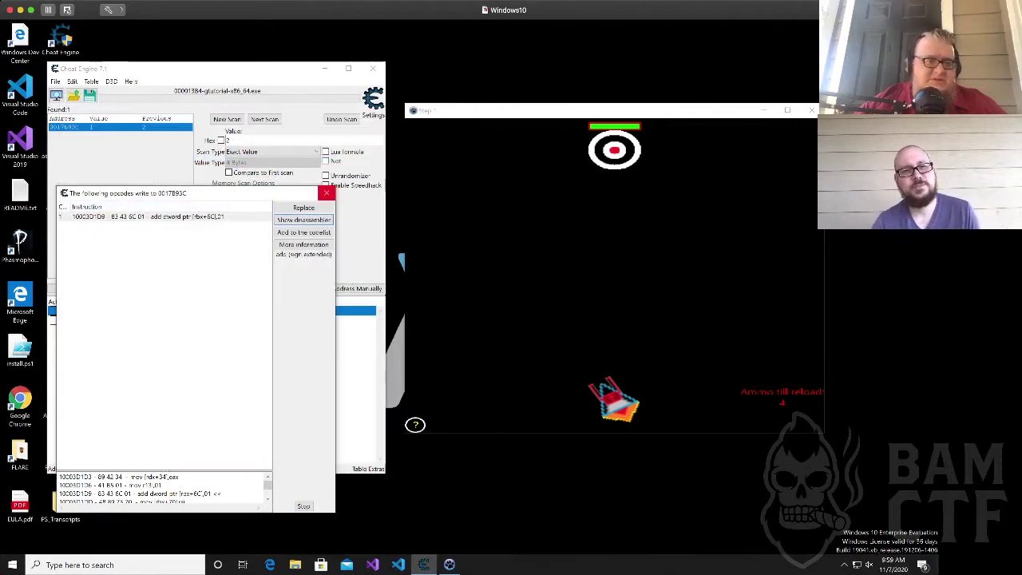
click(326, 192)
Rename the Auto Assemble script record in the cheat table as "infinite ammo".
click(96, 320)
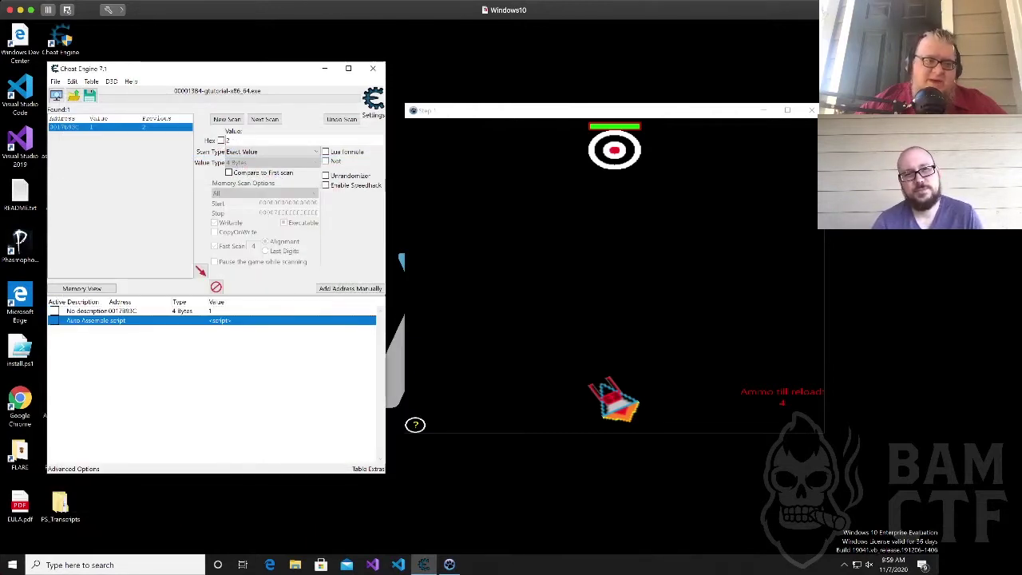
double_click(96, 320)
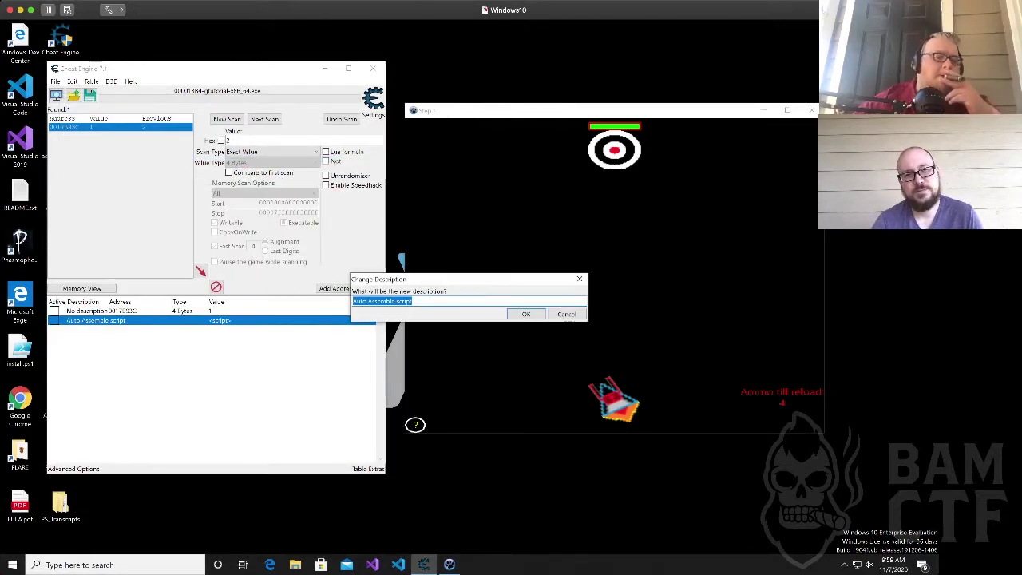
key(BackSpace)
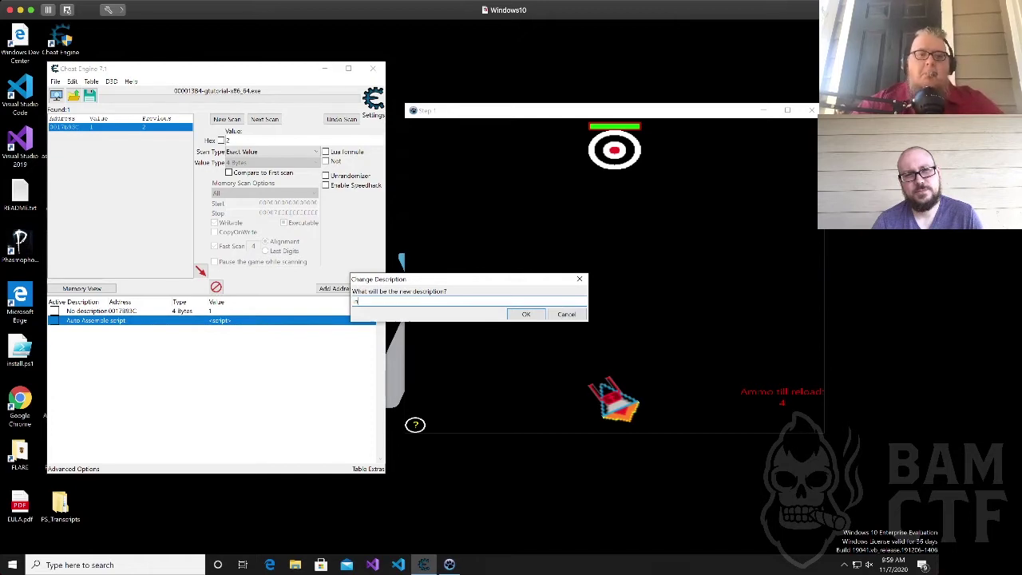
text(infinite ammo)
key(Return)
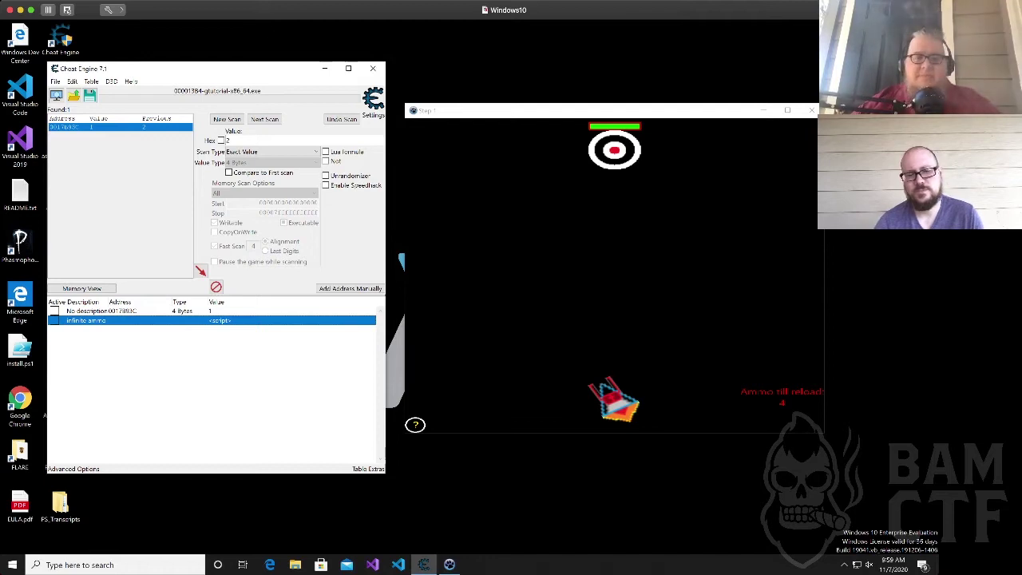
Activate the infinite ammo script and fire well over five shots in the Step 1 game to test it.
click(613, 110)
key(space)
key(space)
key(space)
key(space)
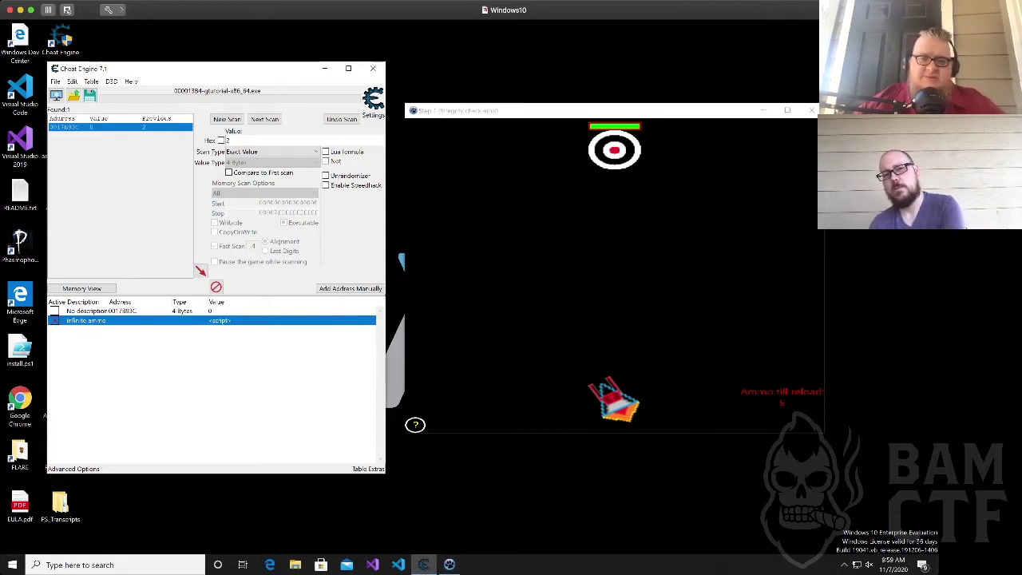
key(space)
key(space)
key(space)
key(space)
key(space)
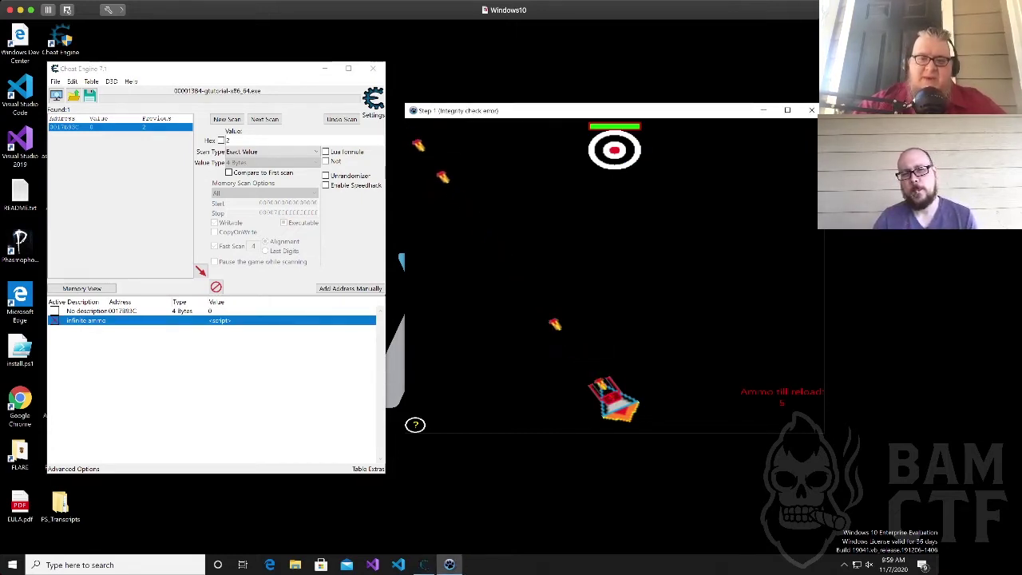
key(space)
key(space)
key(space)
key(space)
key(space)
Turn the ship to face the target, fire until it is destroyed, and continue to Step 2.
key(Right)
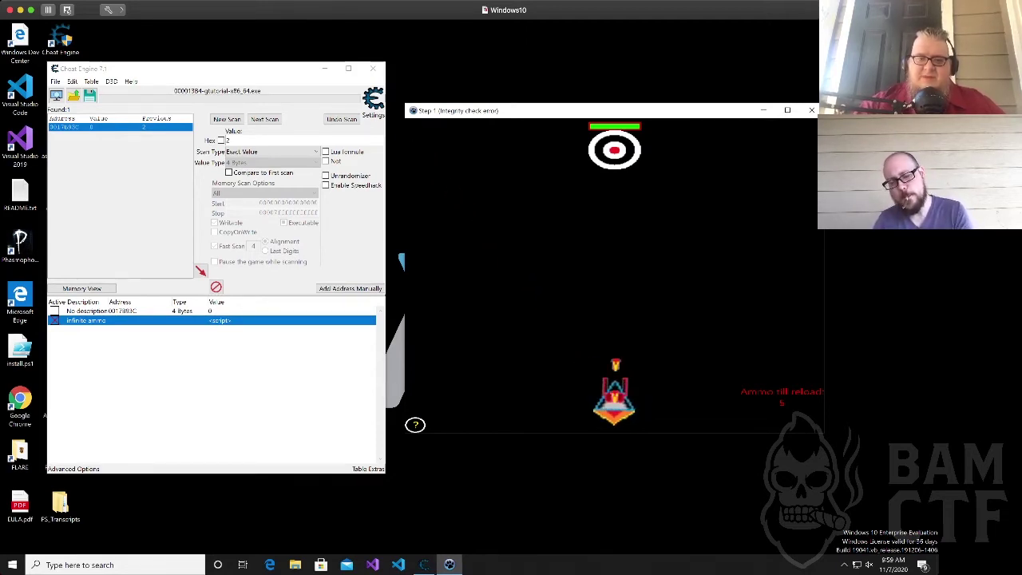
key(space)
key(space)
key(space)
key(space)
key(space)
key(space)
key(space)
key(space)
key(space)
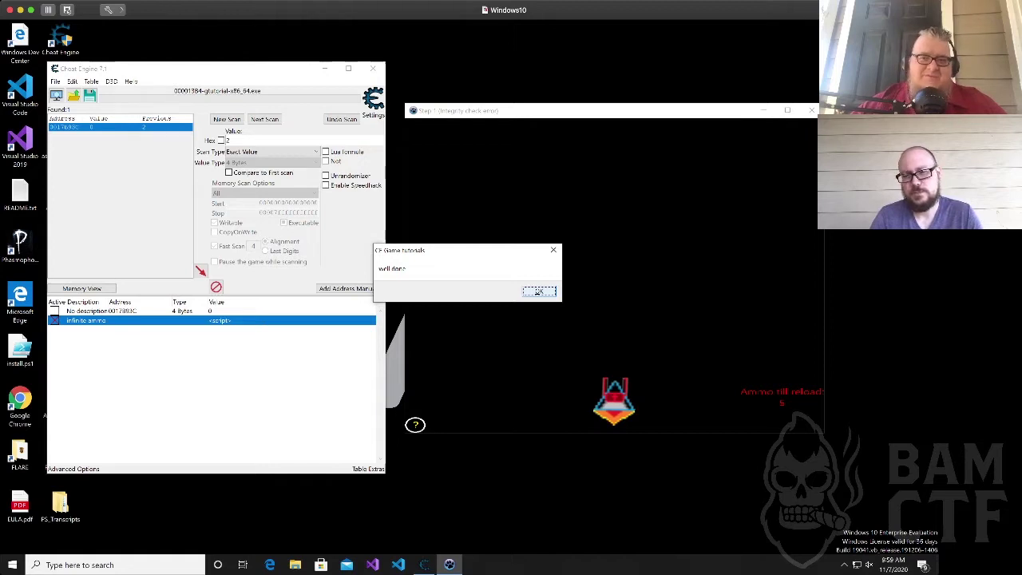
click(539, 291)
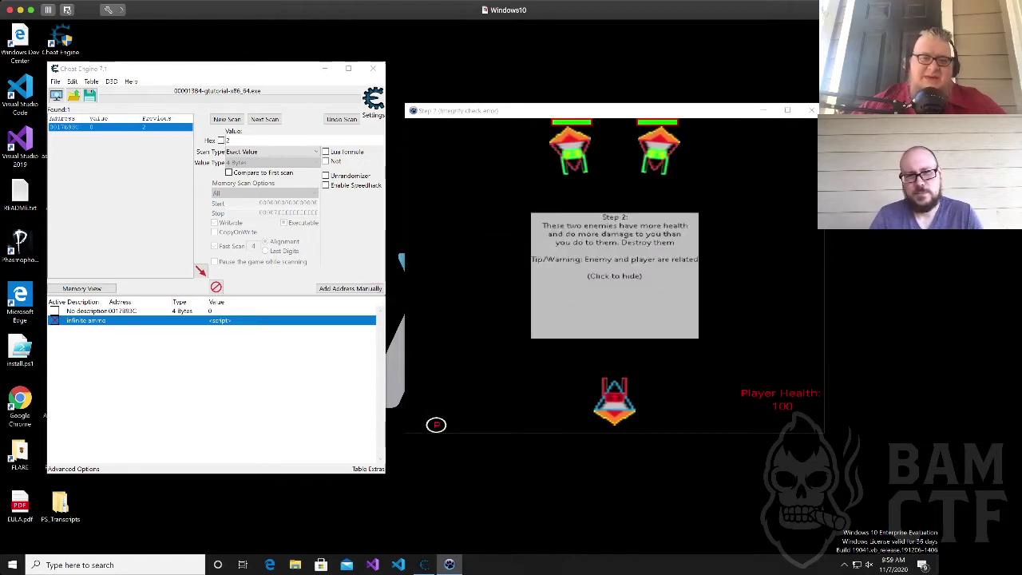
Hide the Step 2 instructions and run a fresh first scan for the exact 4-byte player health value 100.
click(614, 276)
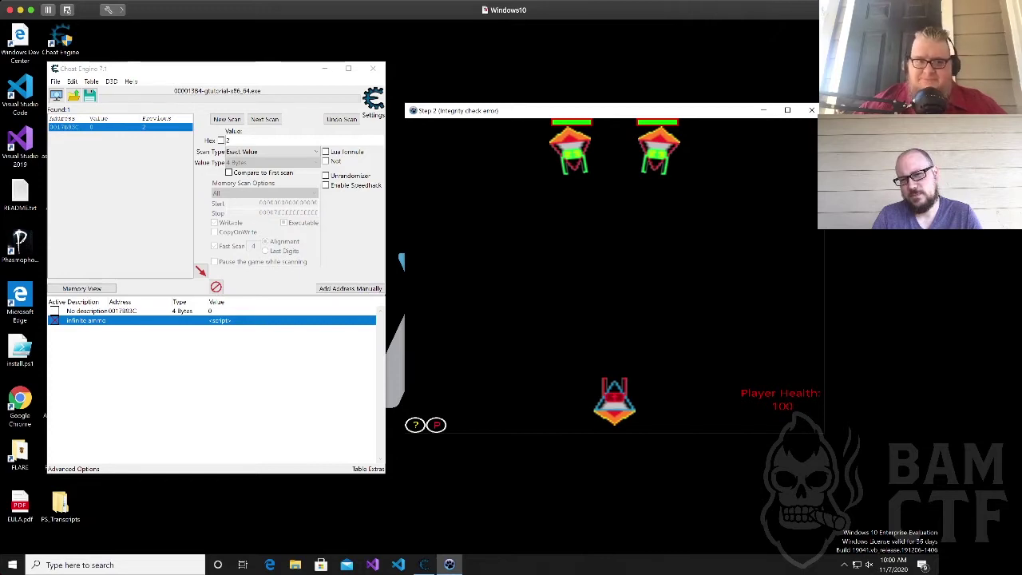
click(226, 118)
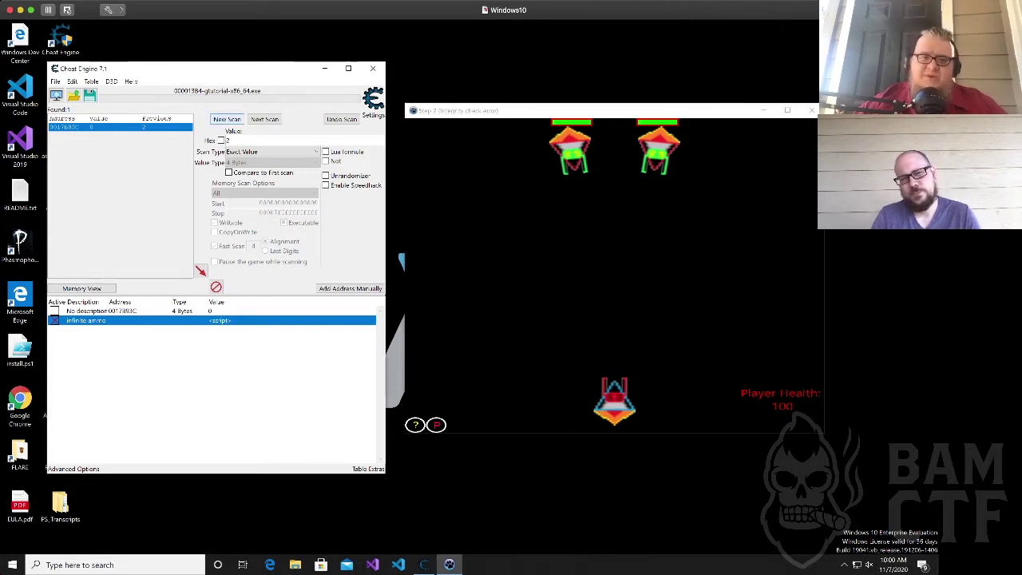
text(100)
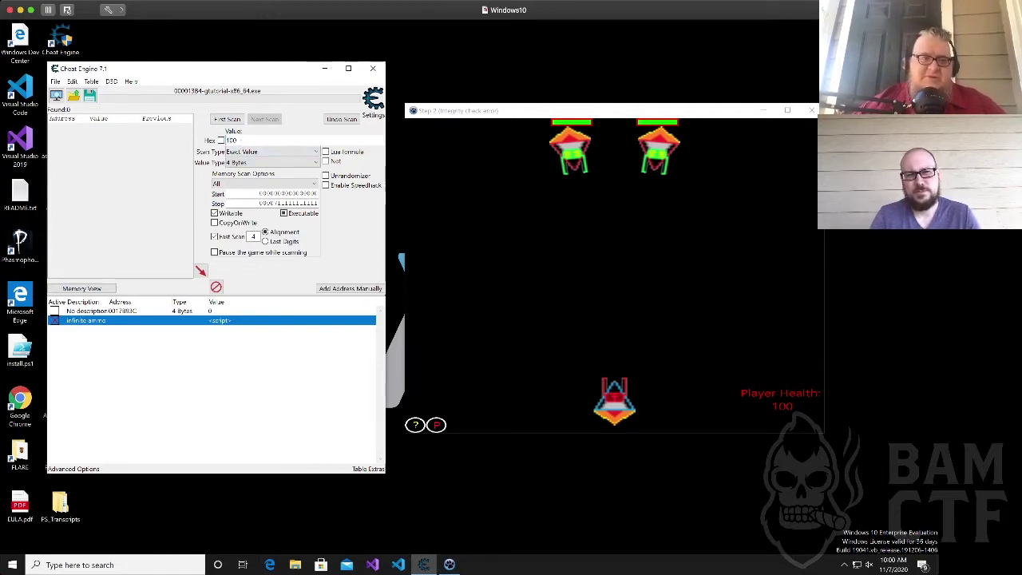
key(Return)
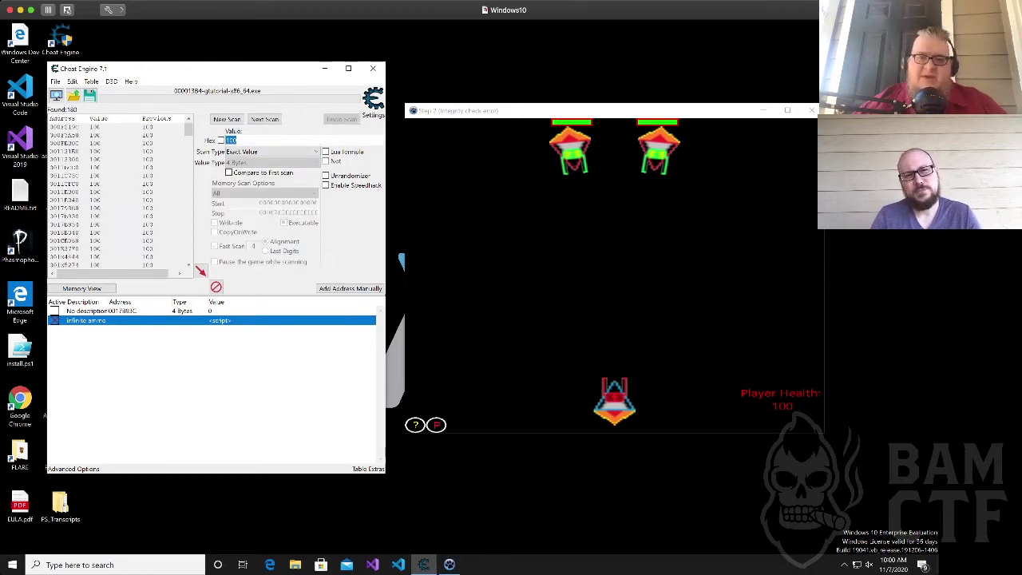
Fire in the game to lose some player health, and narrow the scan results to the value 96.
key(alt+Tab)
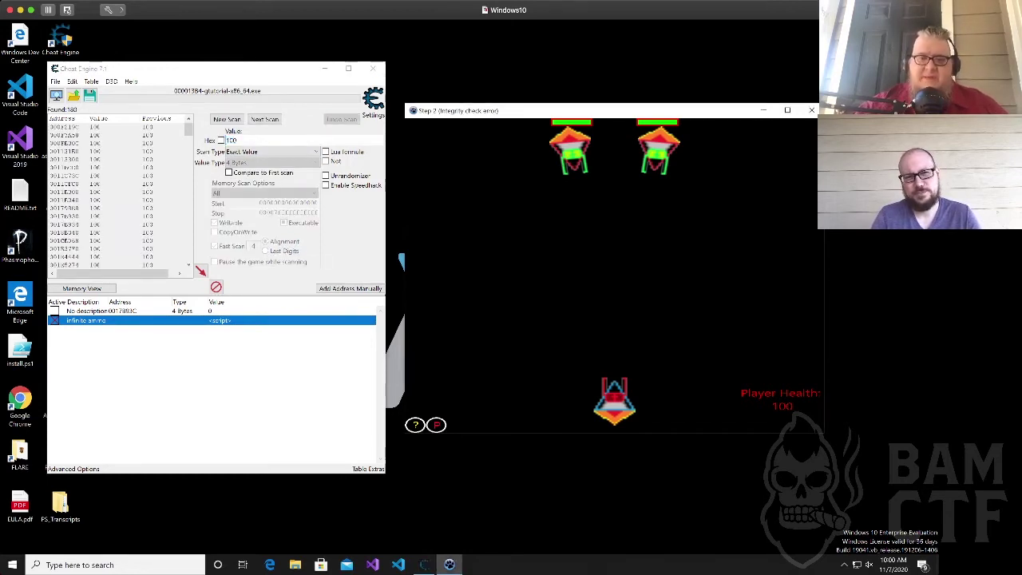
key(space)
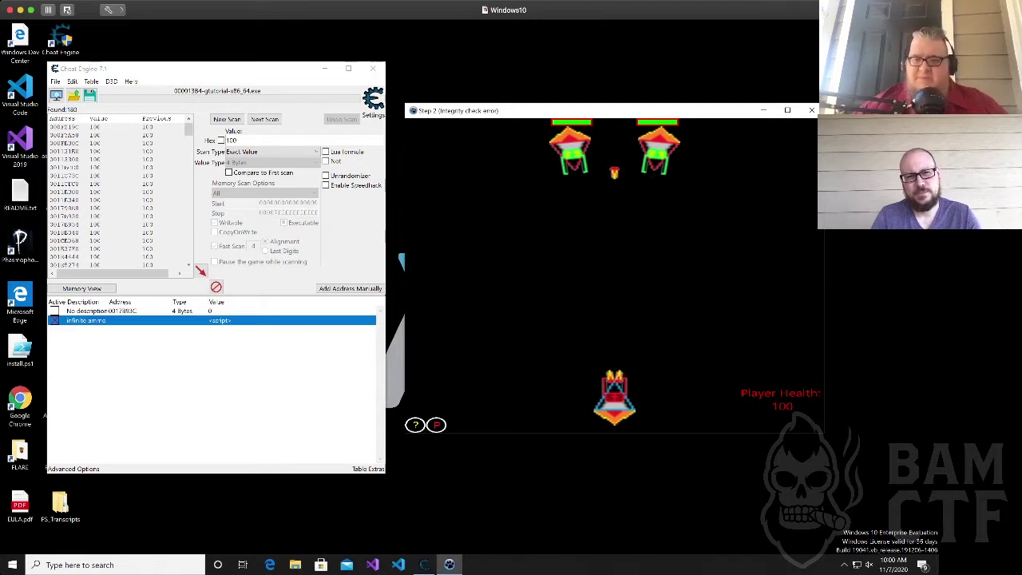
double_click(244, 141)
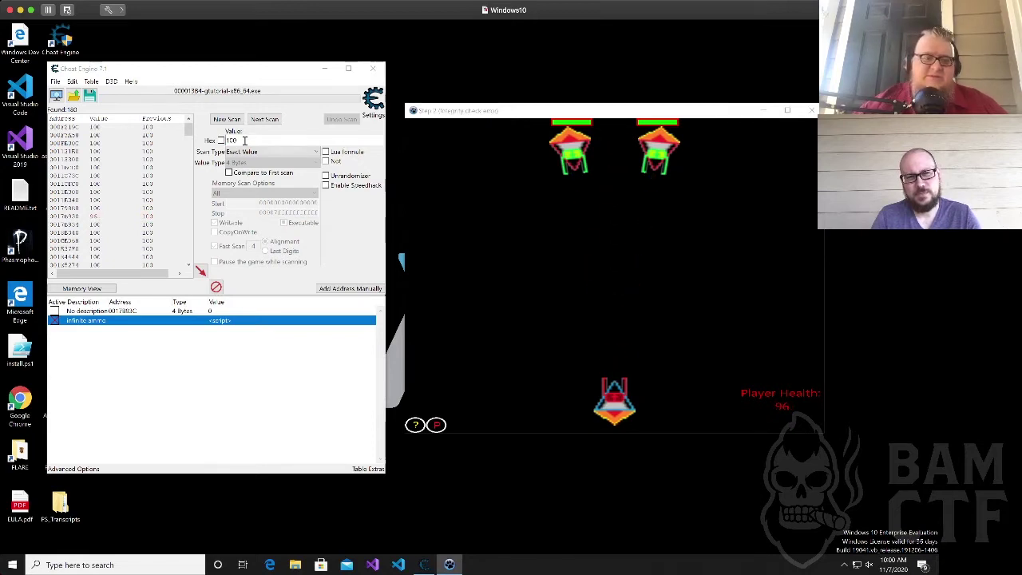
text(96)
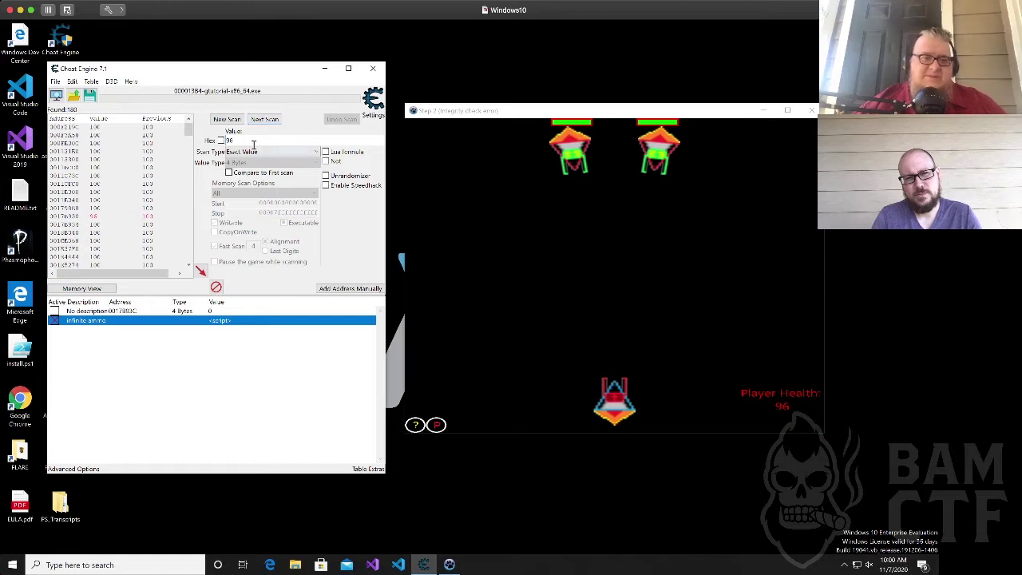
click(265, 119)
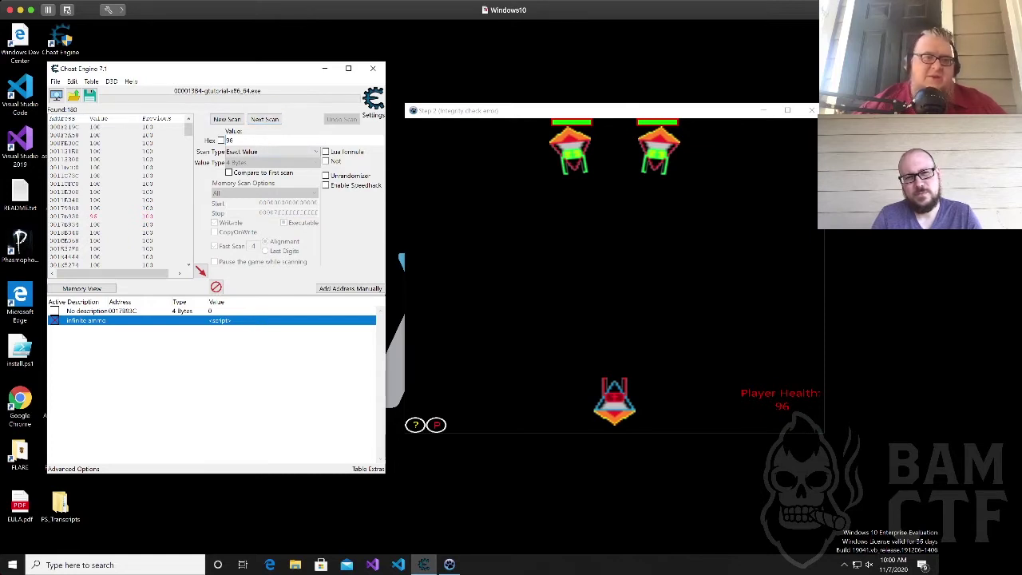
click(264, 119)
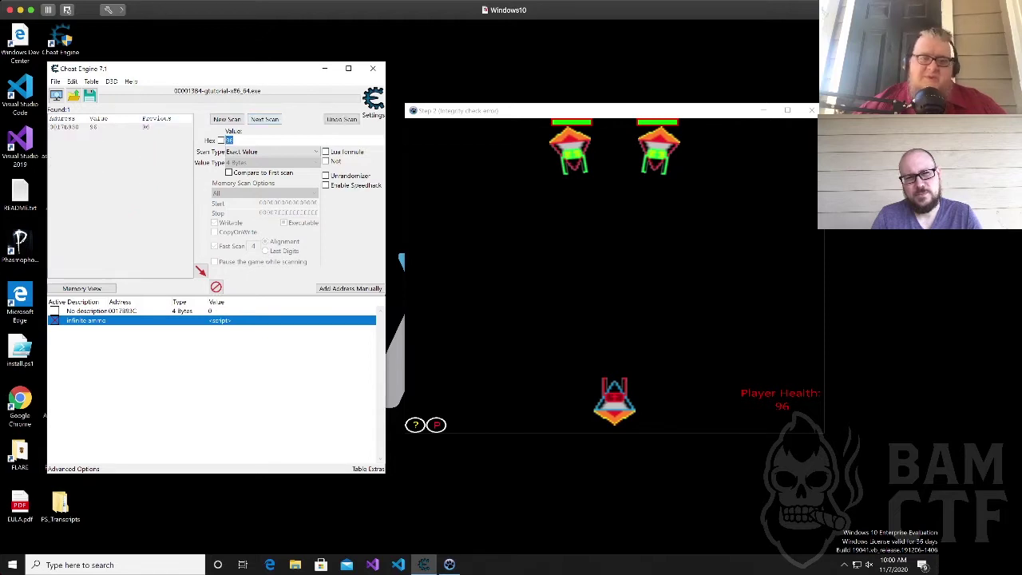
Add the found player health address to the cheat table and delete the old shot counter record.
double_click(65, 127)
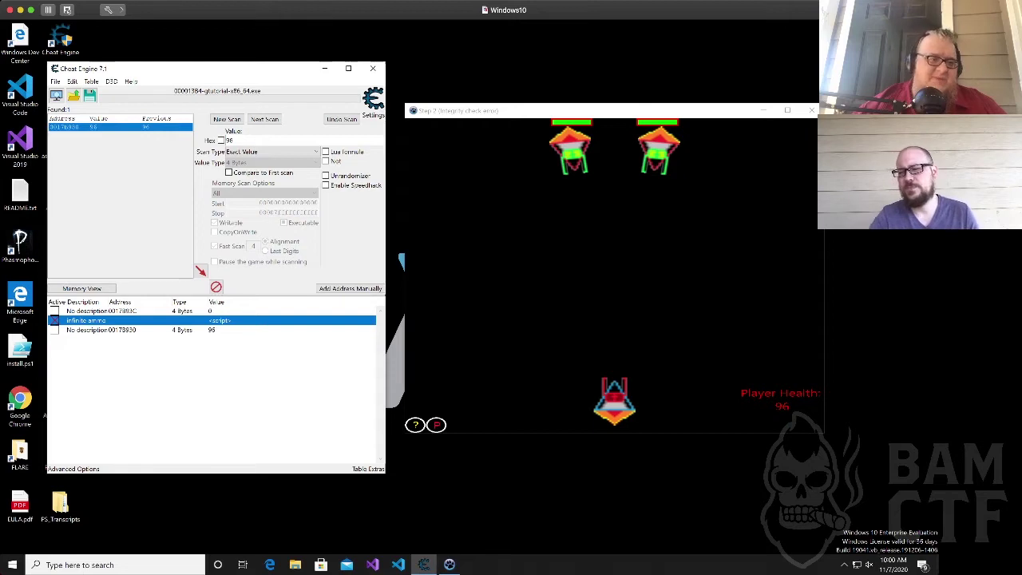
right_click(97, 311)
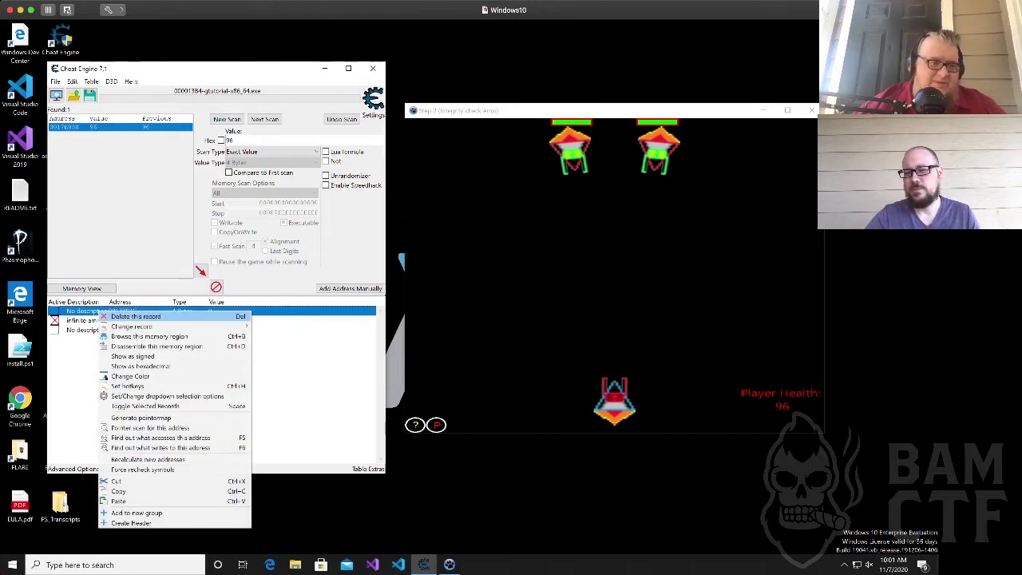
click(136, 317)
click(501, 294)
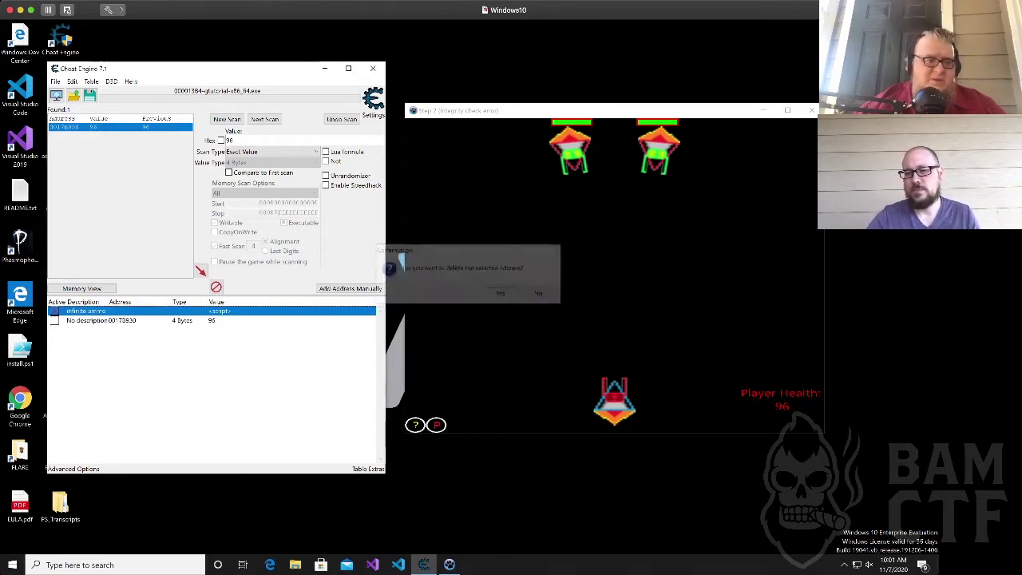
Rename the new address record as "health" and fire again in the game to check that its value follows player health.
click(101, 321)
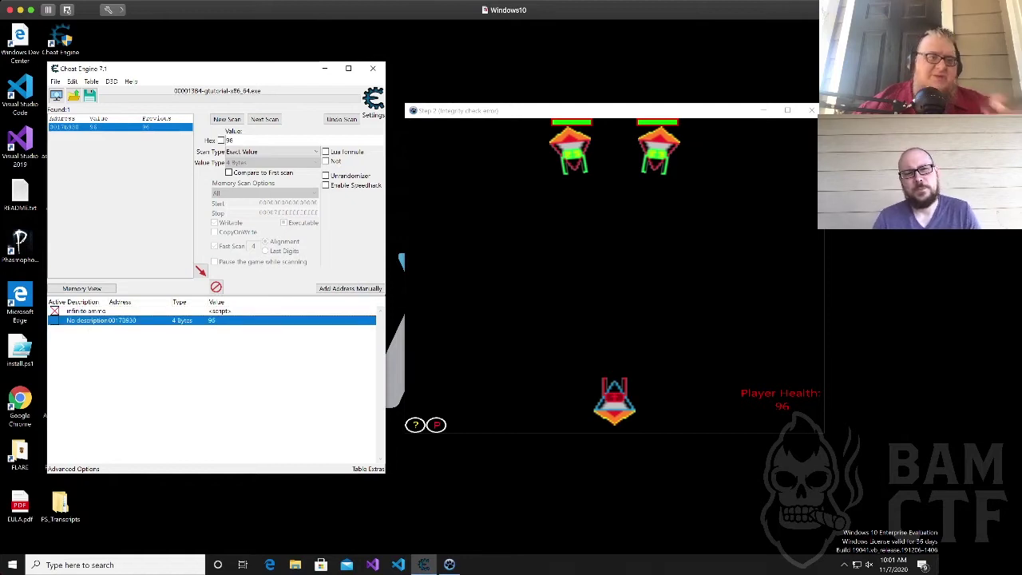
double_click(87, 320)
text(i)
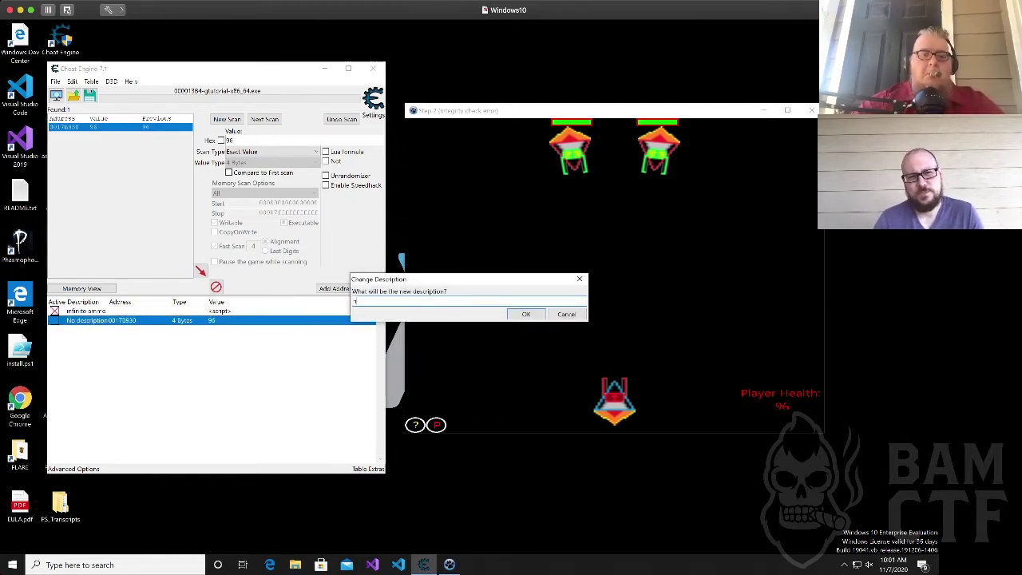
text(ealth)
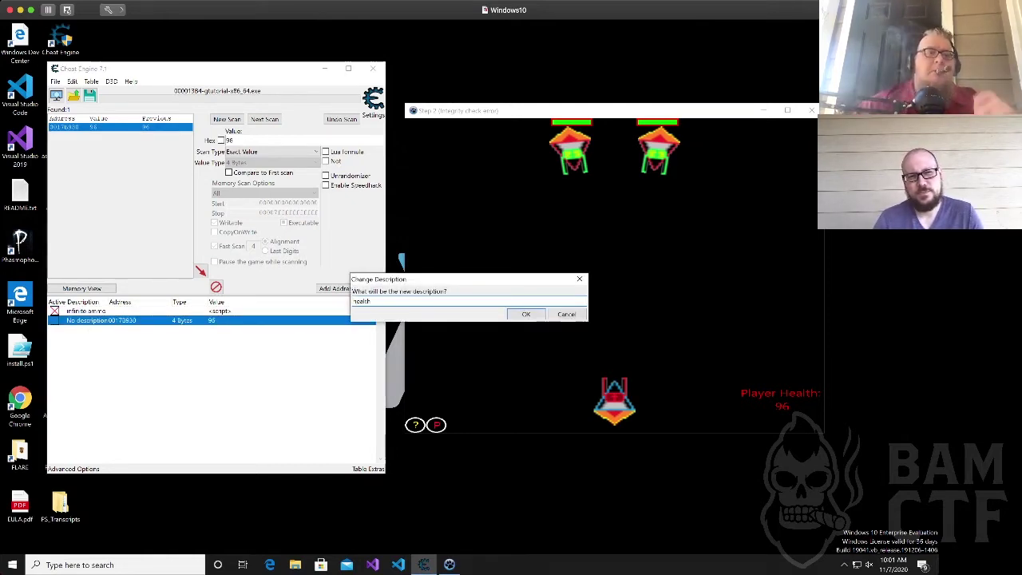
key(Return)
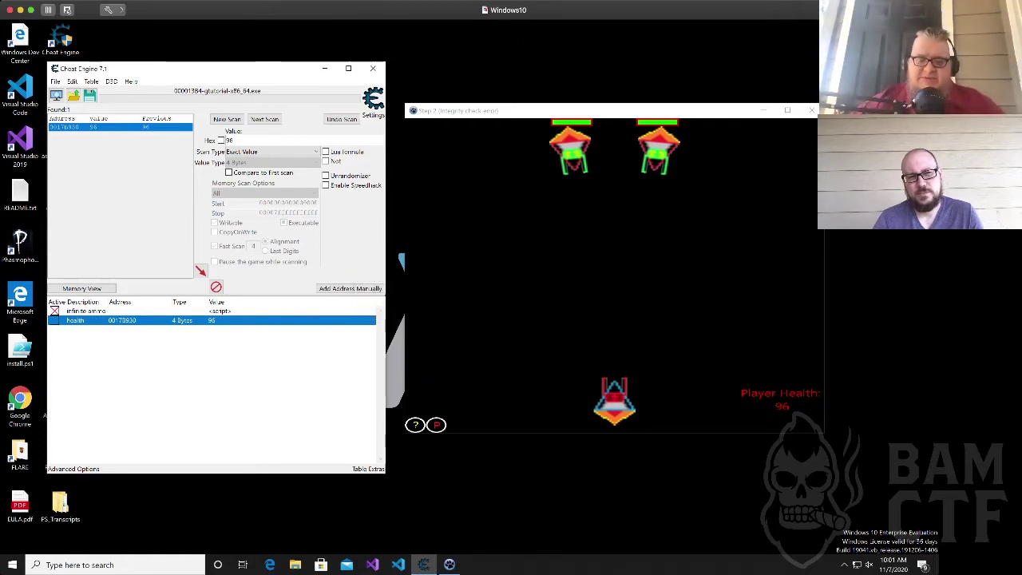
key(alt+Tab)
key(space)
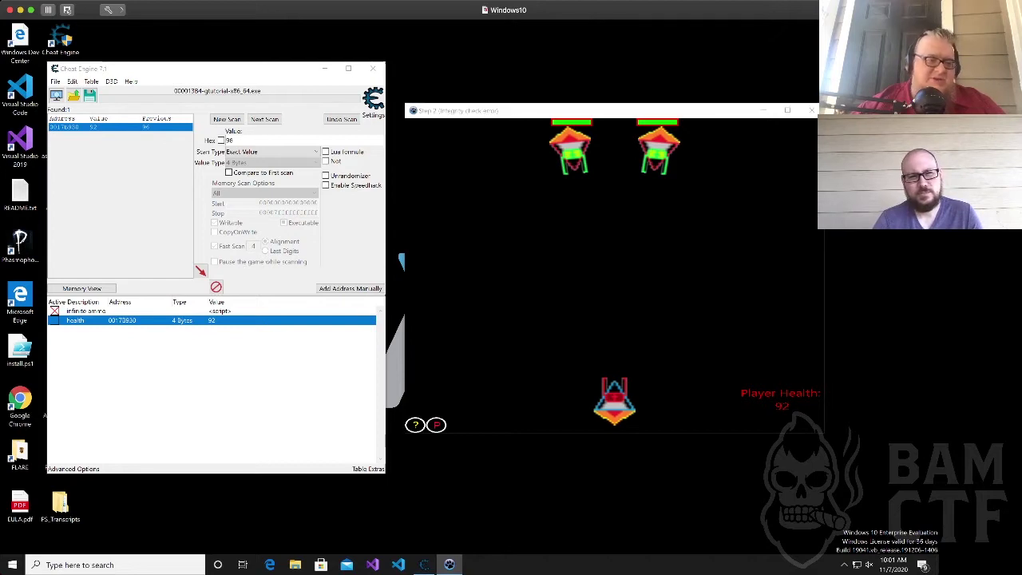
Find out what writes to the health address while firing in the game, and show the recorded instruction in the disassembler.
right_click(108, 320)
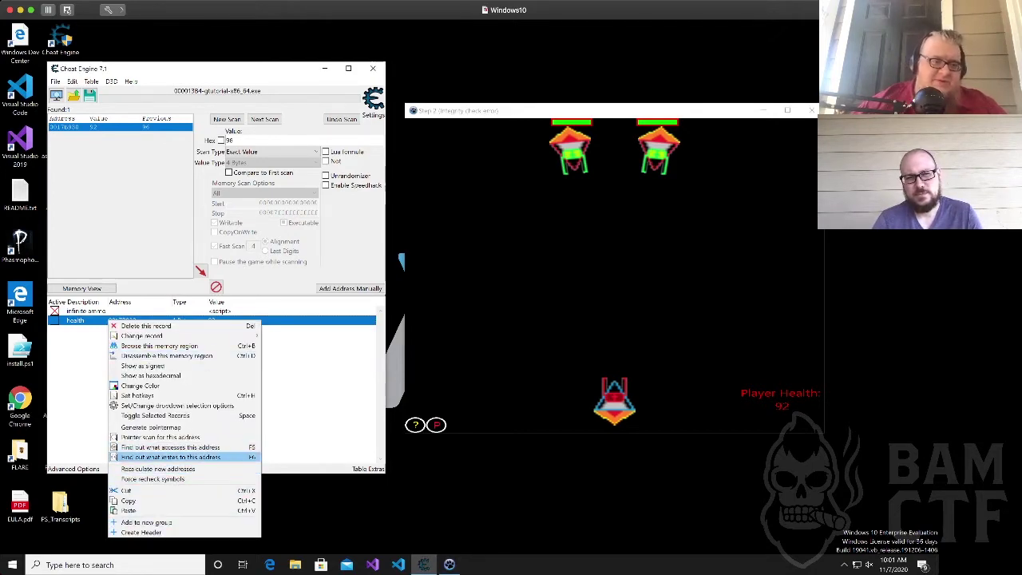
click(170, 457)
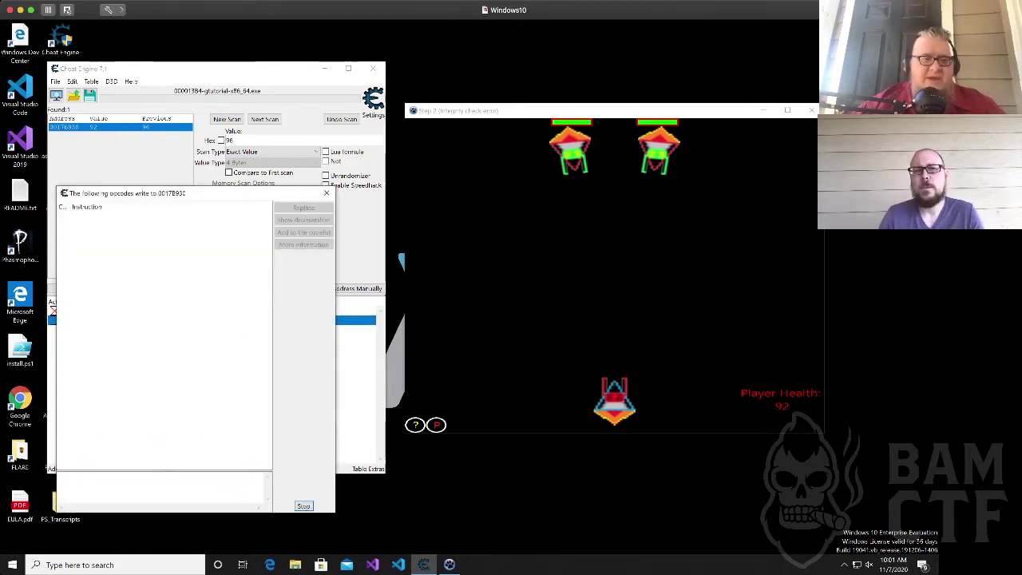
click(613, 276)
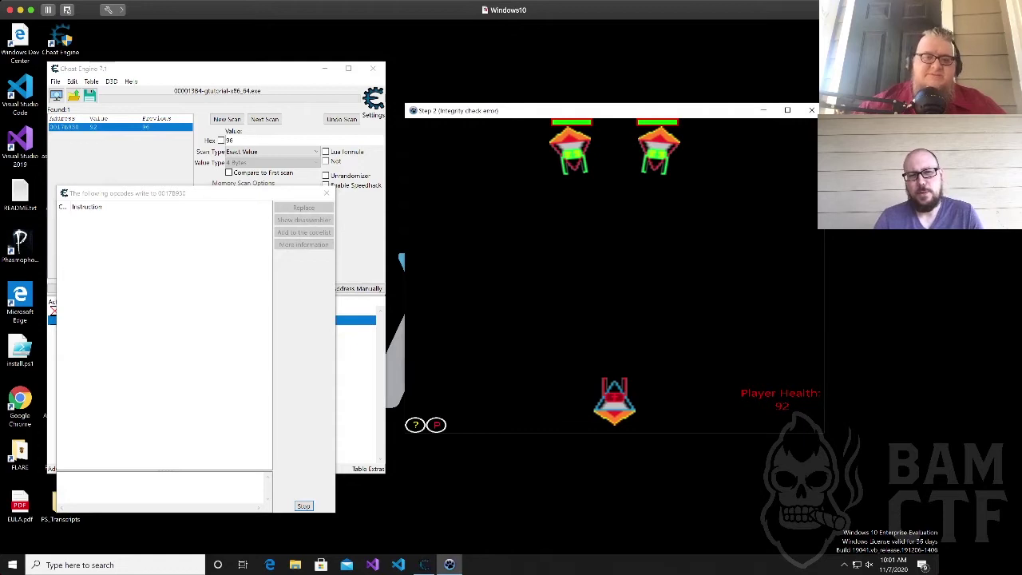
key(space)
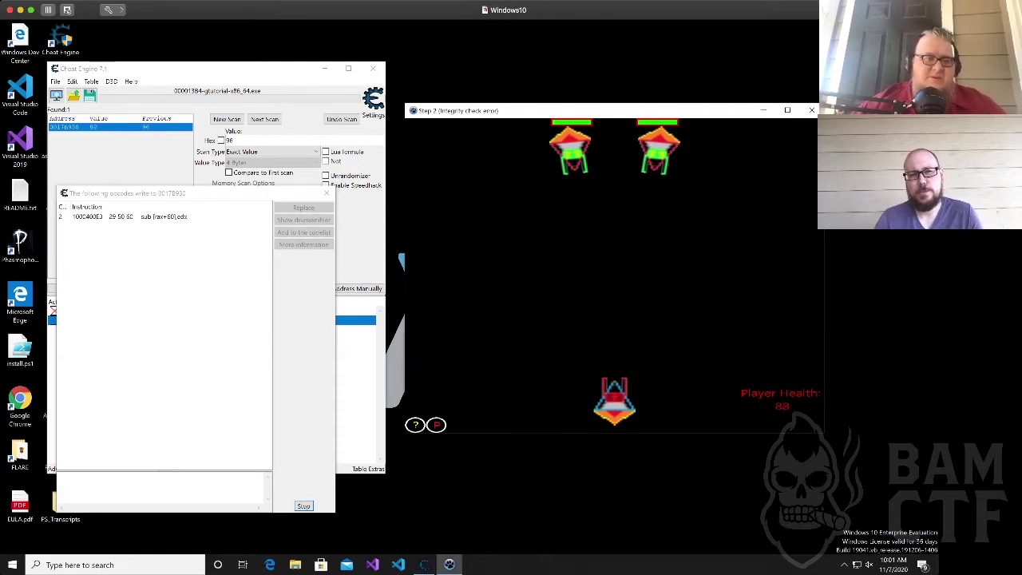
click(130, 217)
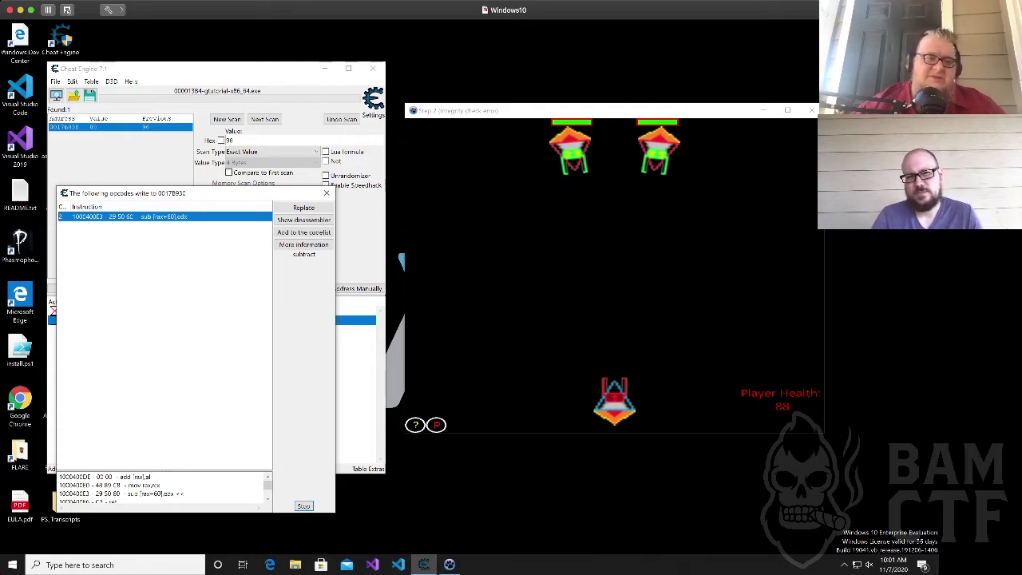
click(304, 219)
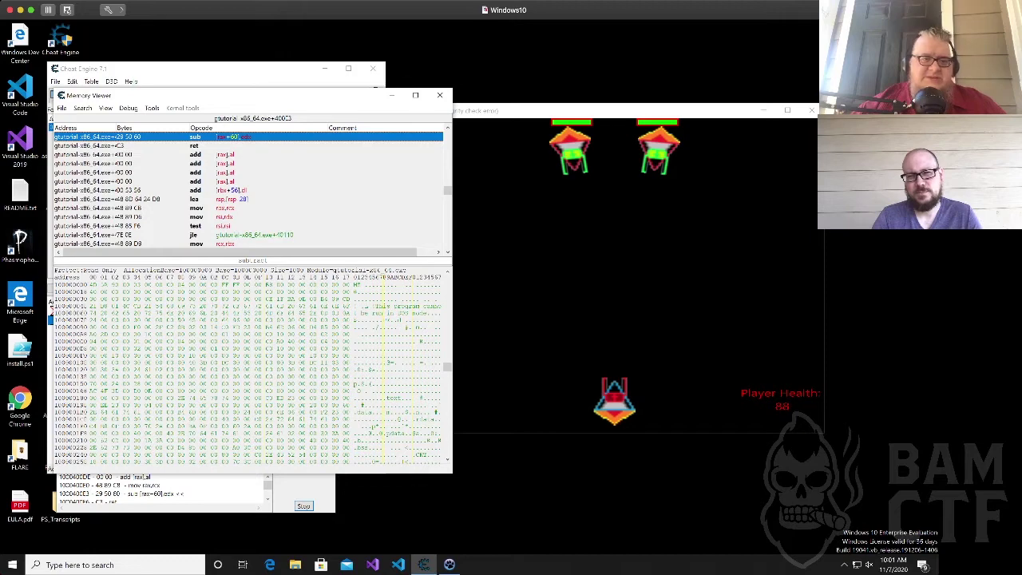
Replace the sub [rax+60],edx instruction with code that does nothing, keeping the suggested code name.
right_click(192, 137)
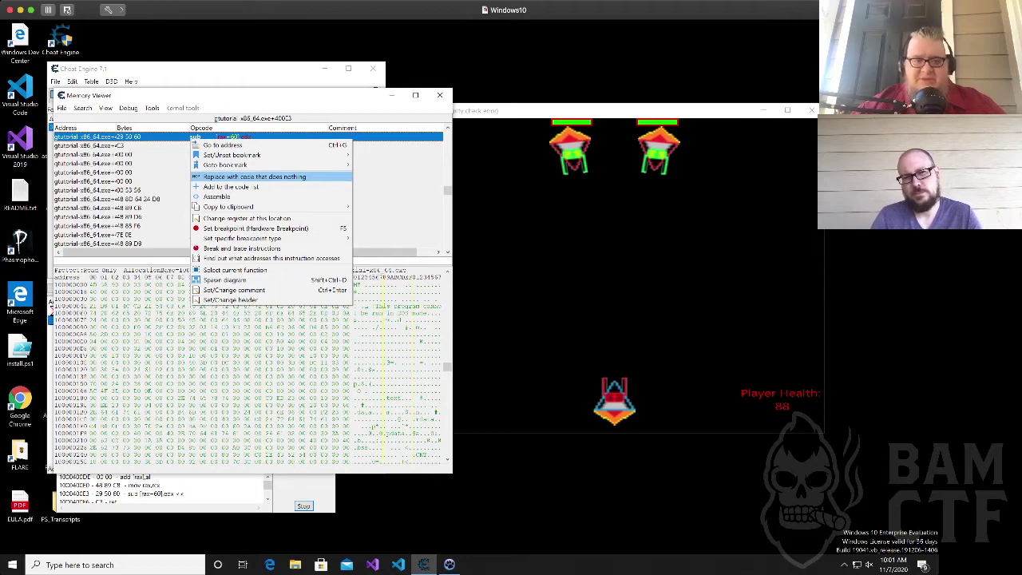
click(253, 176)
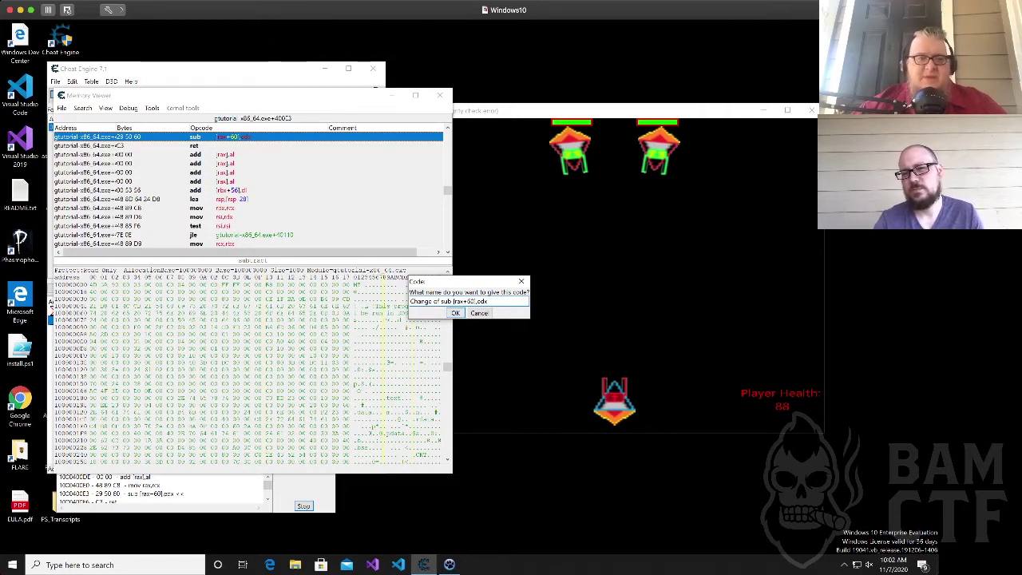
click(455, 313)
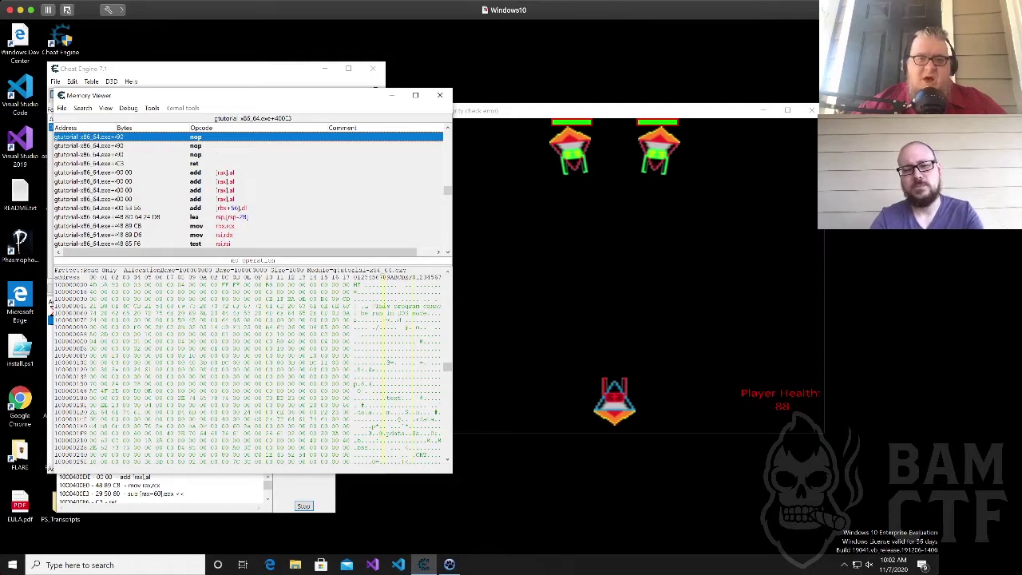
Fire repeatedly in the game, straight ahead and at an enemy, to test how the disabled instruction affects both sides' health.
click(615, 272)
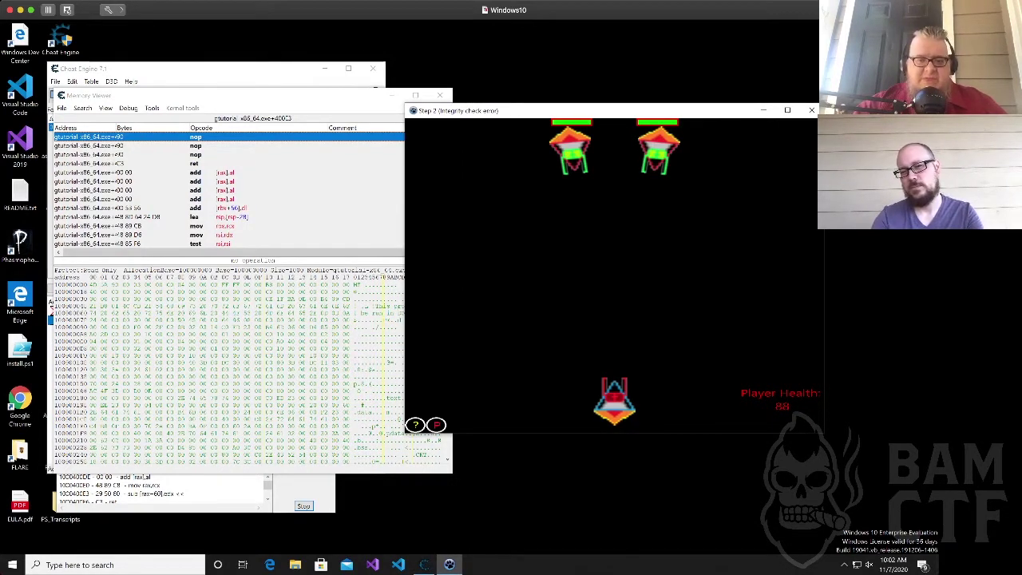
key(space)
key(space)
key(space)
key(space)
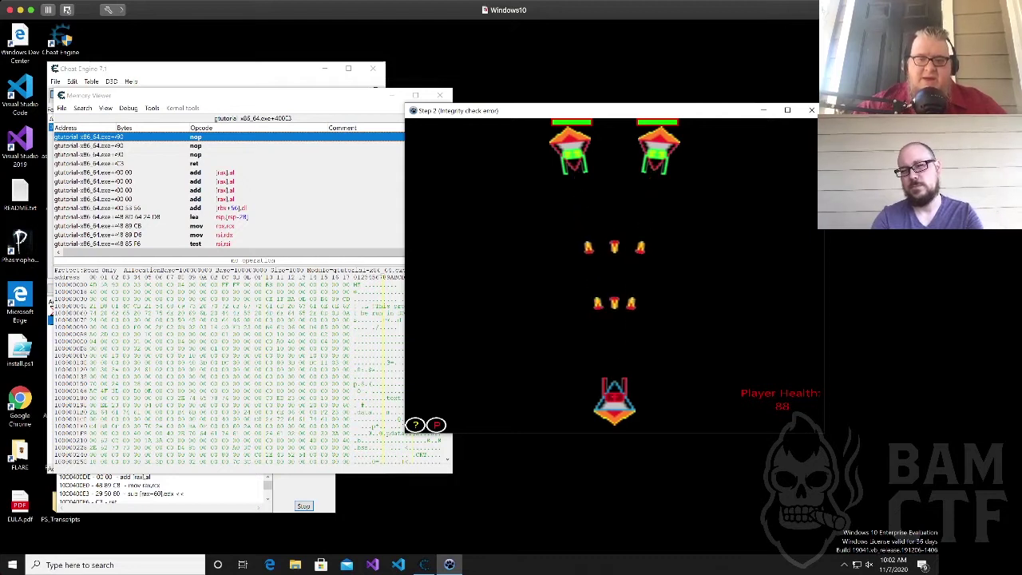
key(Right)
key(space)
key(space)
key(space)
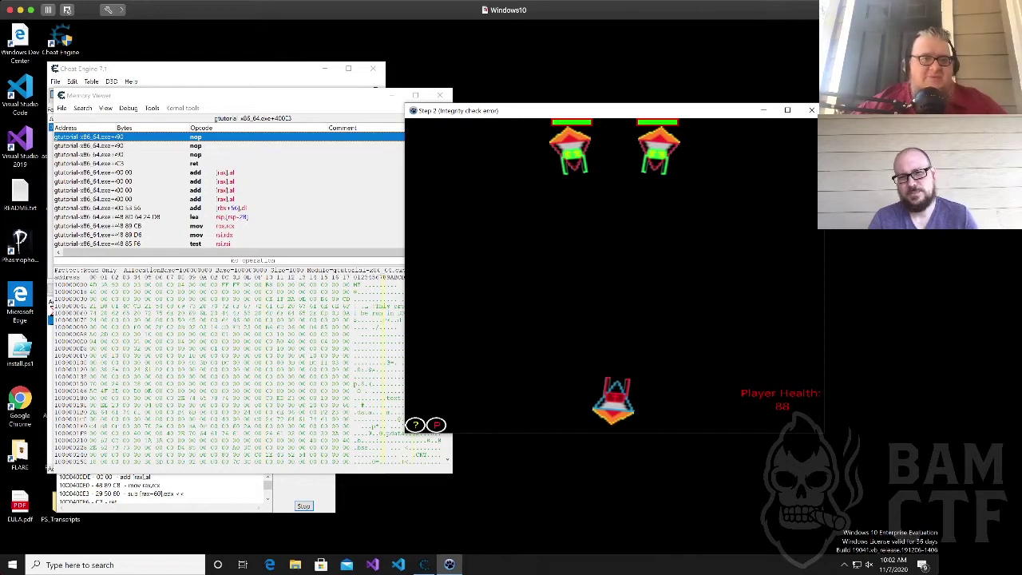
Restore the original code of the disabled subtract instruction and fire several shots in the game to check damage again.
right_click(205, 139)
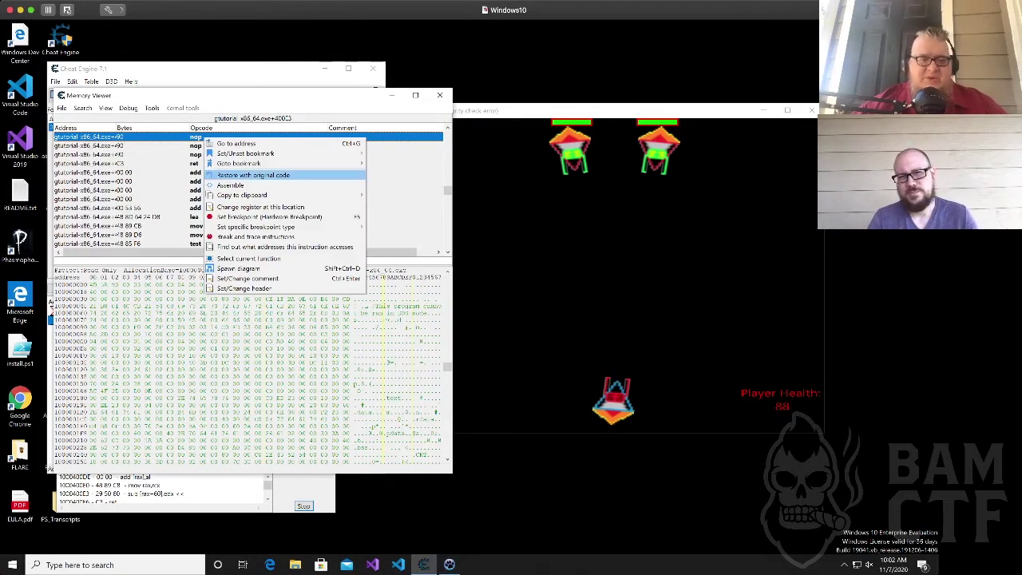
click(252, 175)
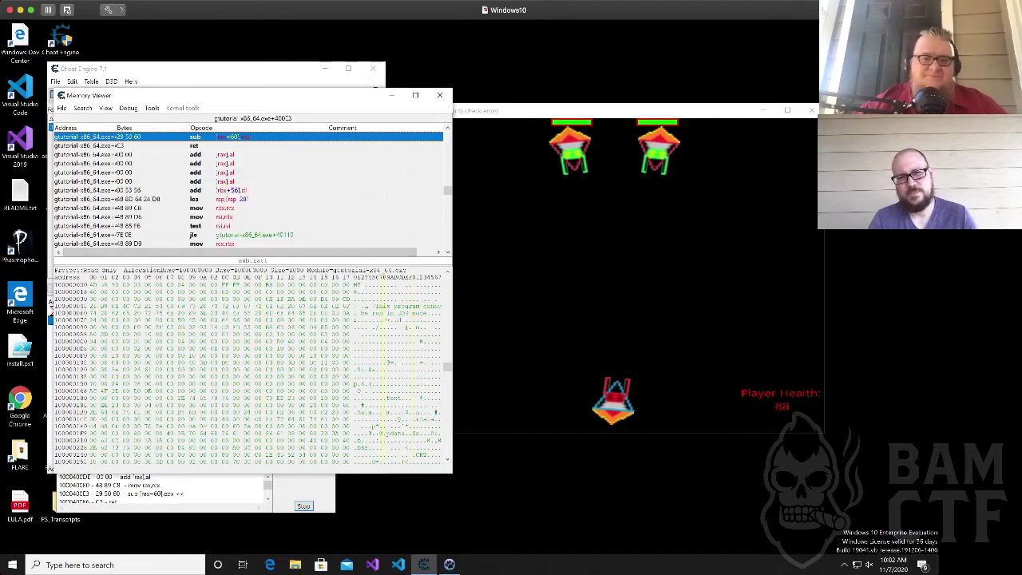
click(559, 255)
key(space)
key(space)
key(space)
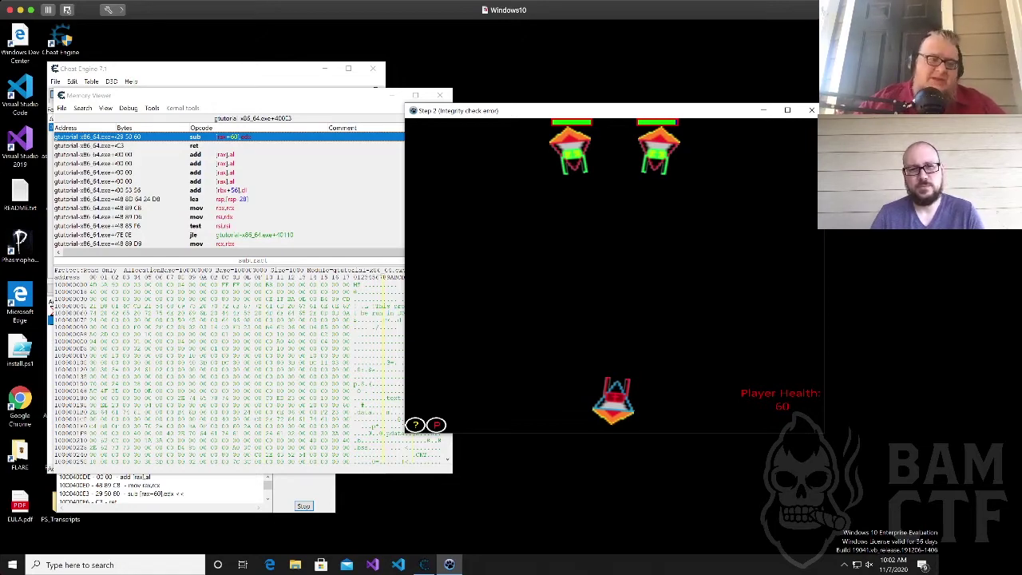
Find out what addresses the sub [rax+60],edx instruction accesses, and turn the ship and fire to record the player's health address.
right_click(241, 136)
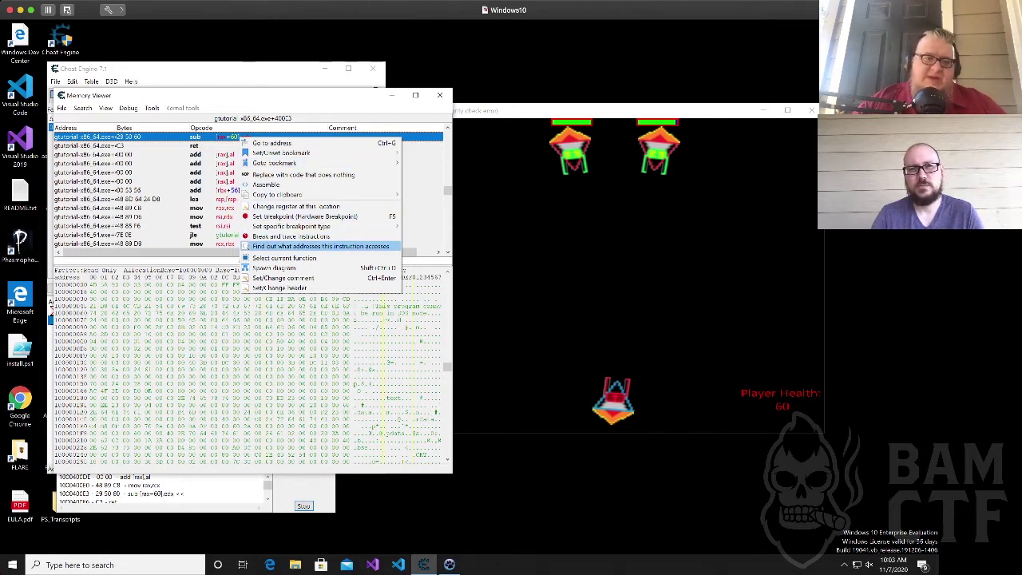
click(319, 246)
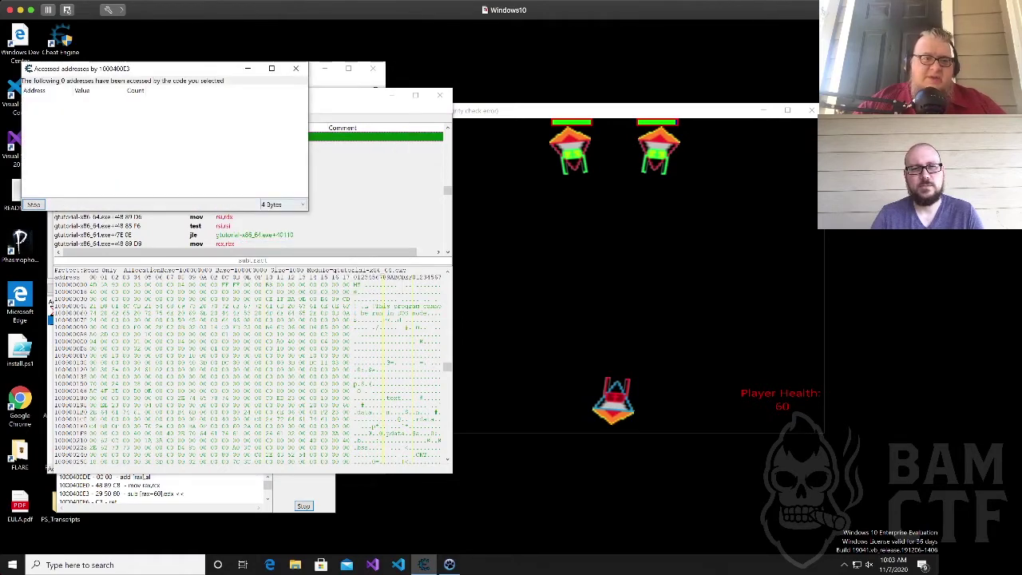
drag(192, 74, 198, 93)
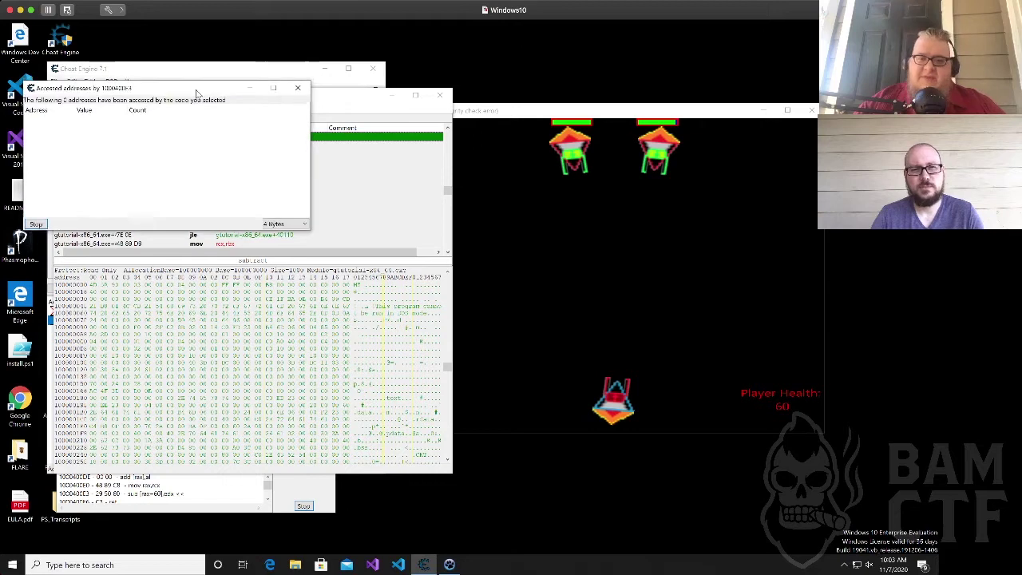
click(559, 263)
key(Left)
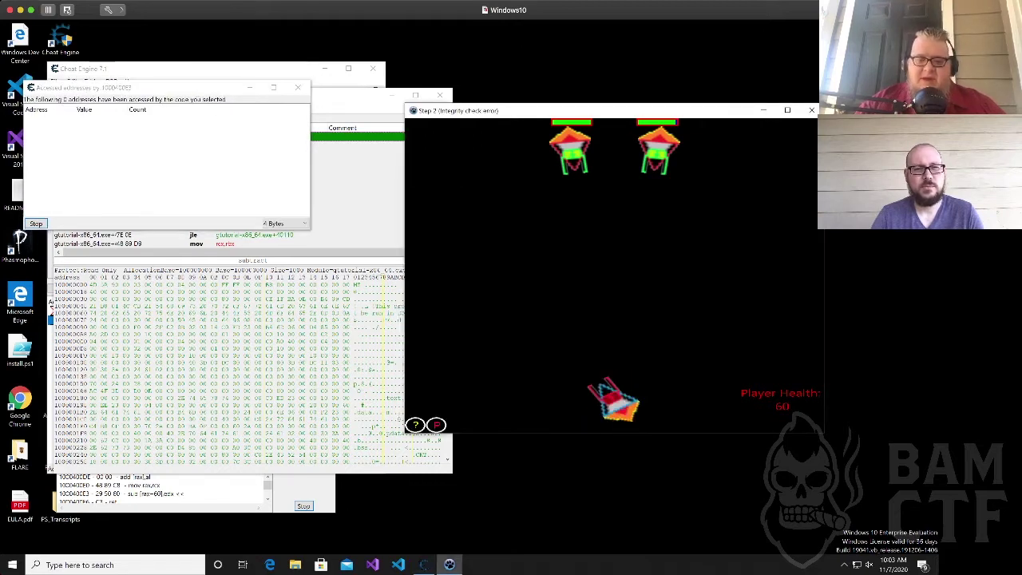
key(Left)
key(space)
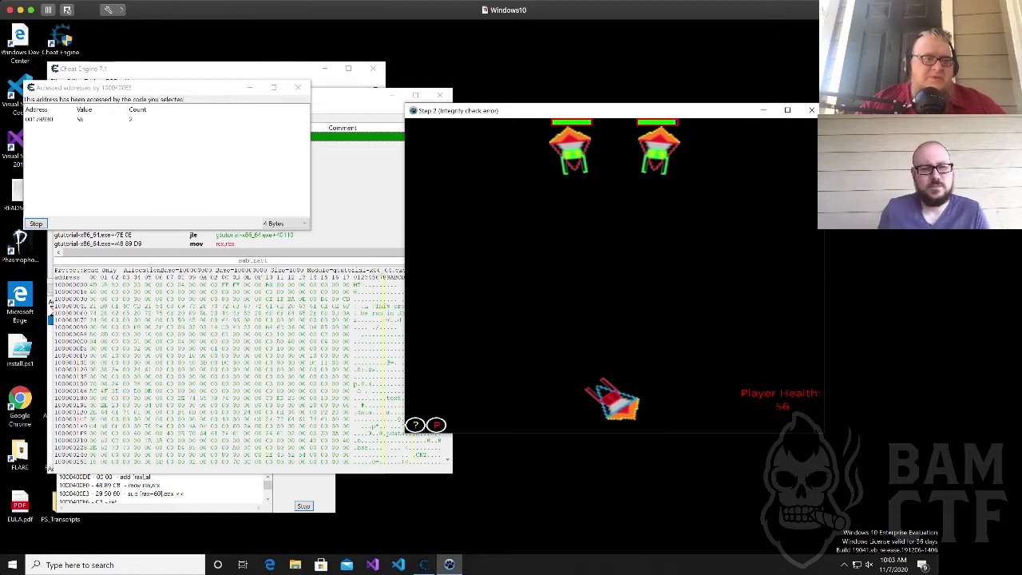
Aim and fire at each of the two enemies so that their health addresses are recorded as accessed by the instruction.
click(40, 120)
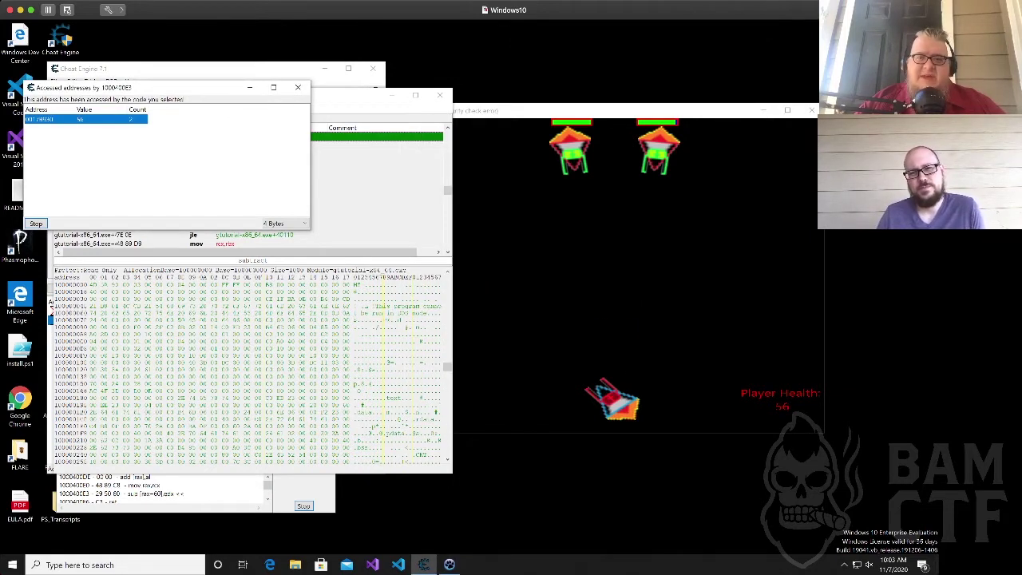
key(alt+Tab)
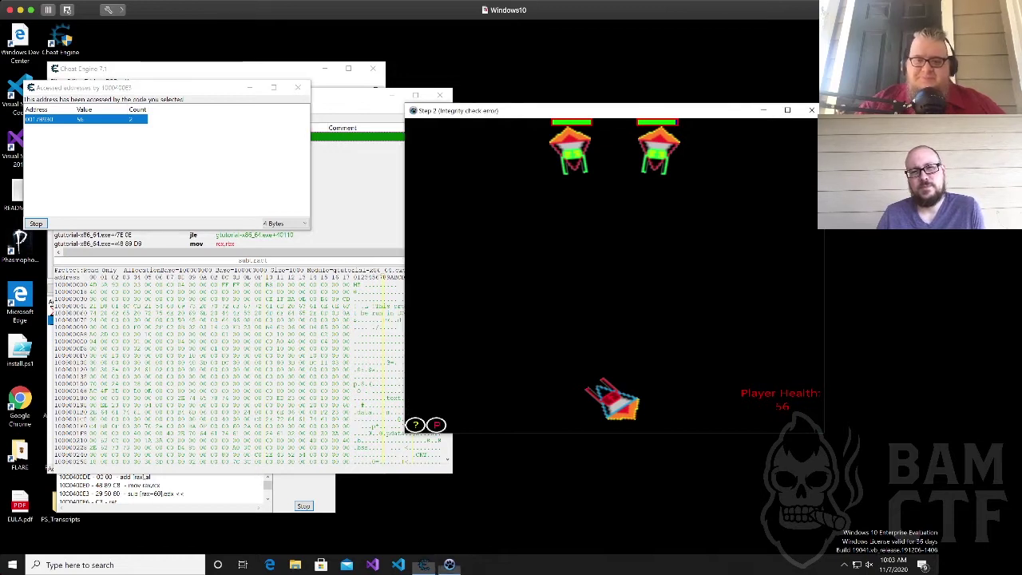
key(Right)
key(Right)
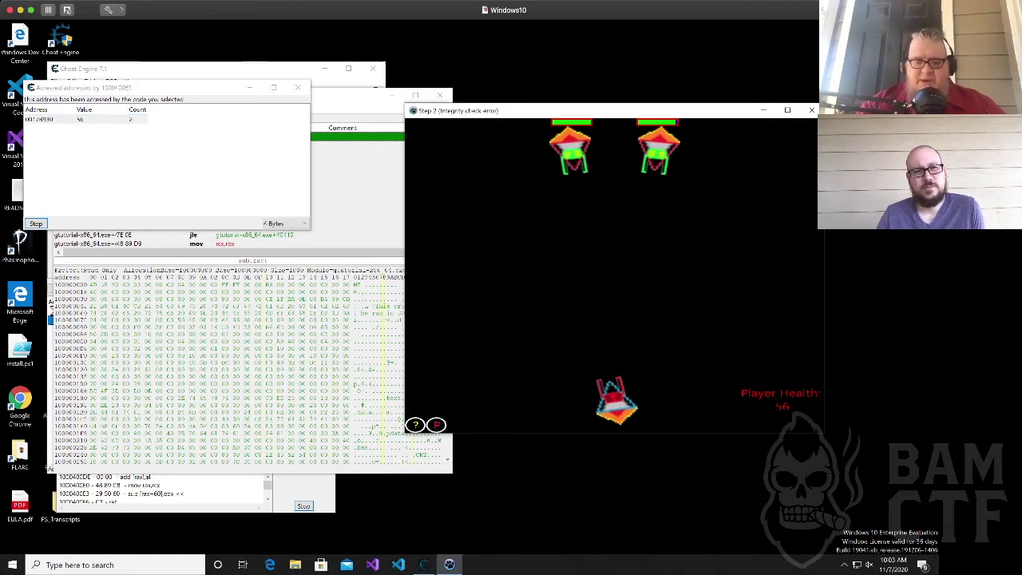
key(space)
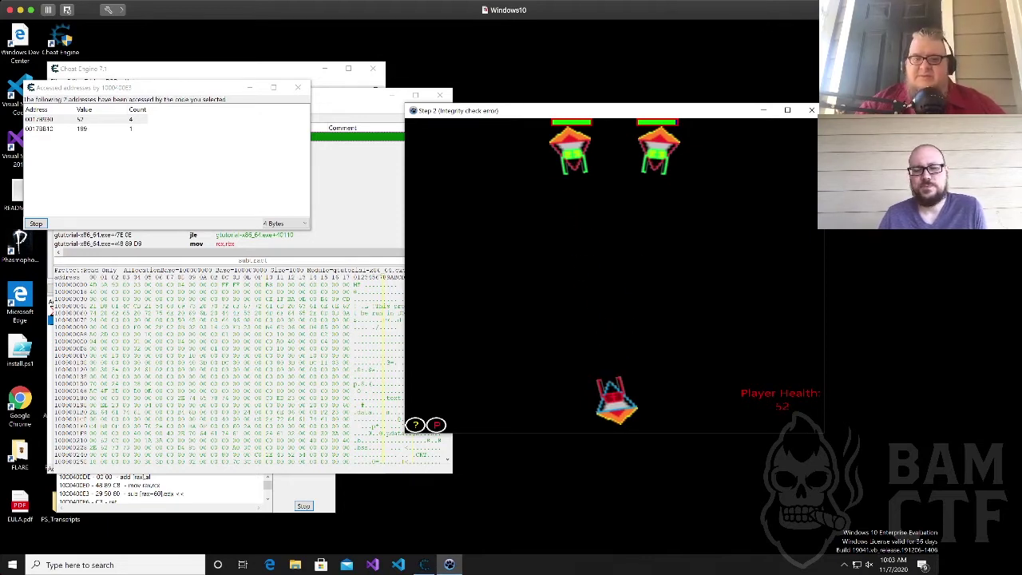
key(Right)
key(Left)
key(Right)
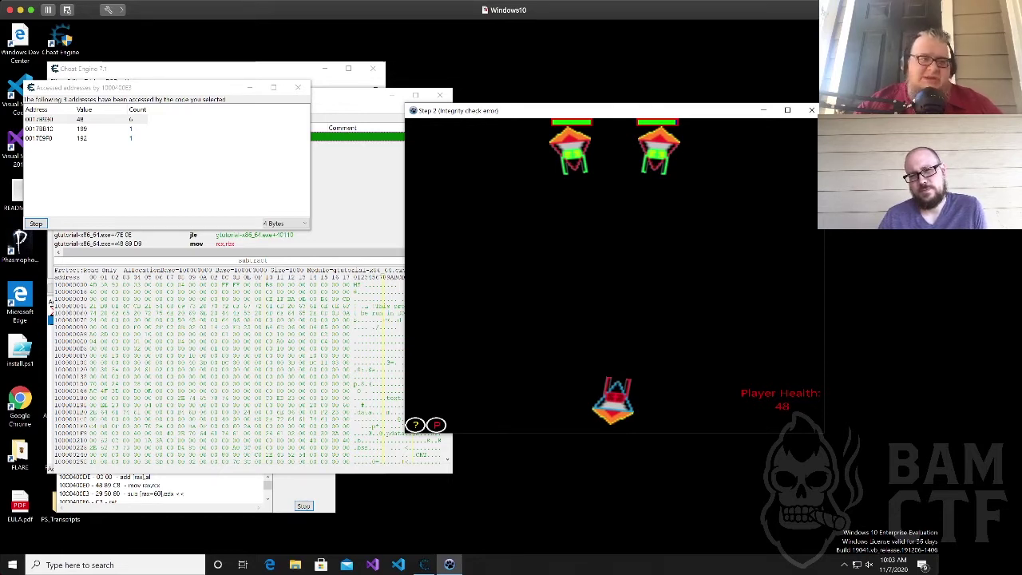
Select all three accessed addresses and browse their memory region.
click(40, 119)
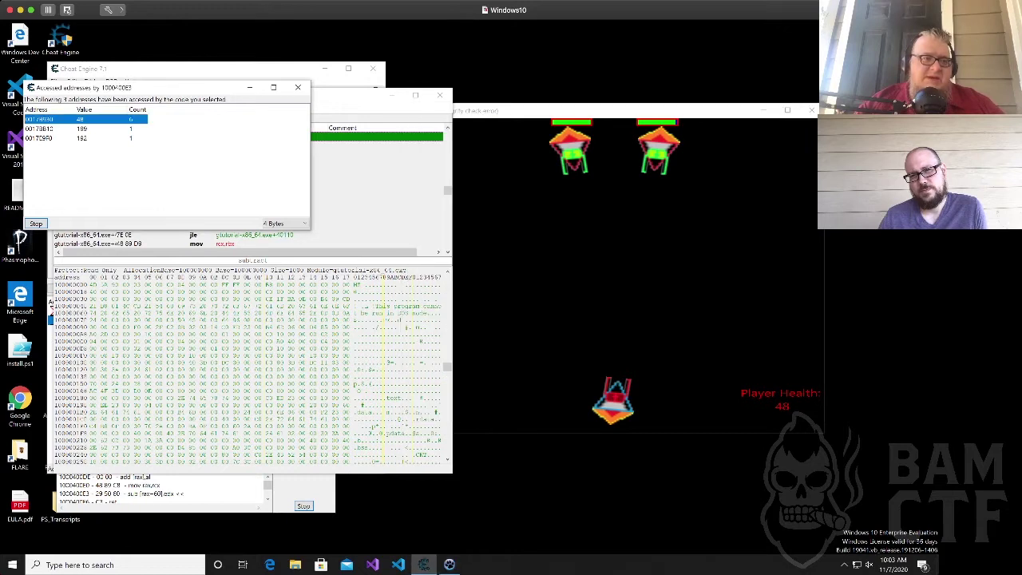
click(40, 129)
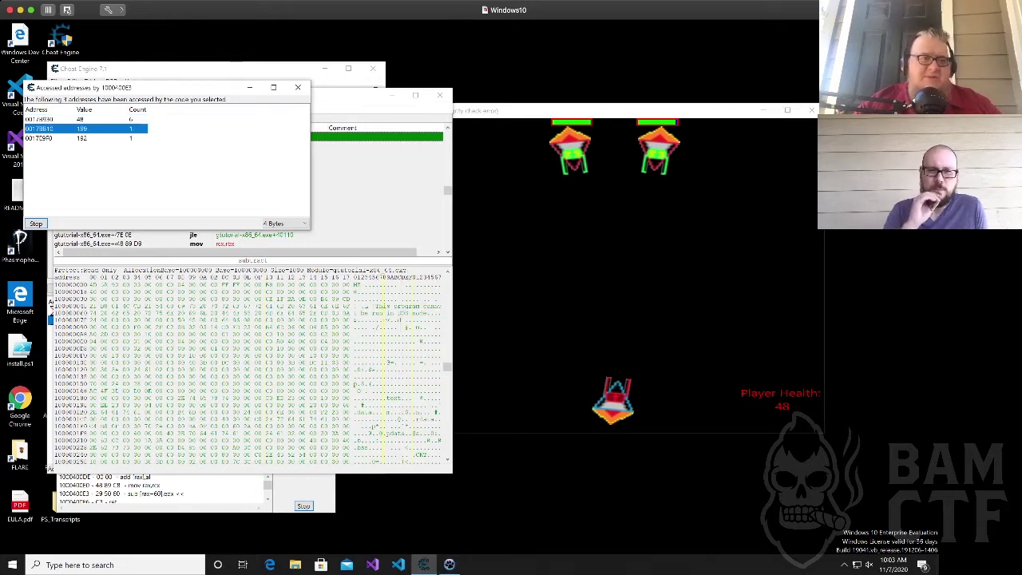
click(40, 138)
click(40, 119)
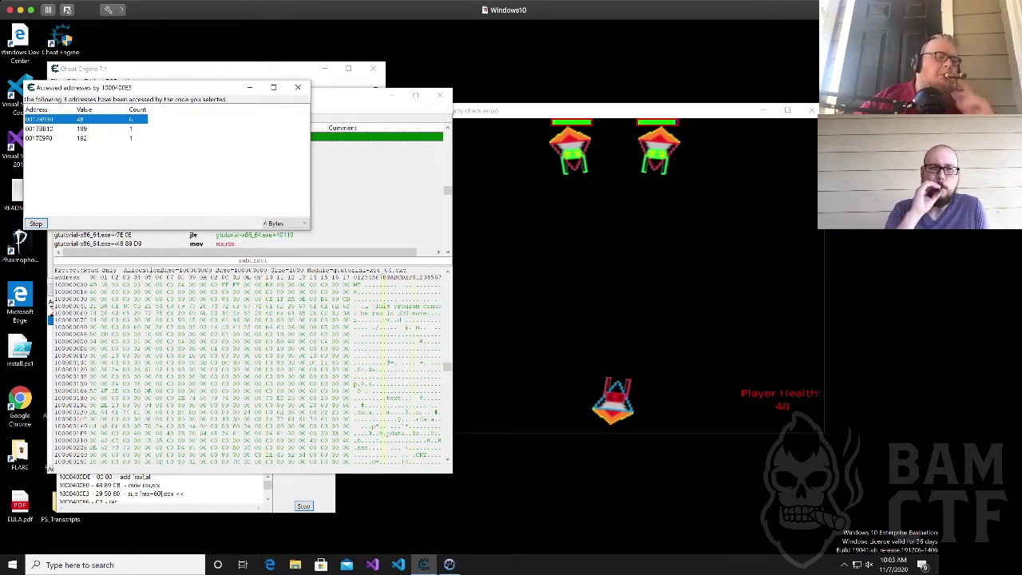
shift+click(40, 138)
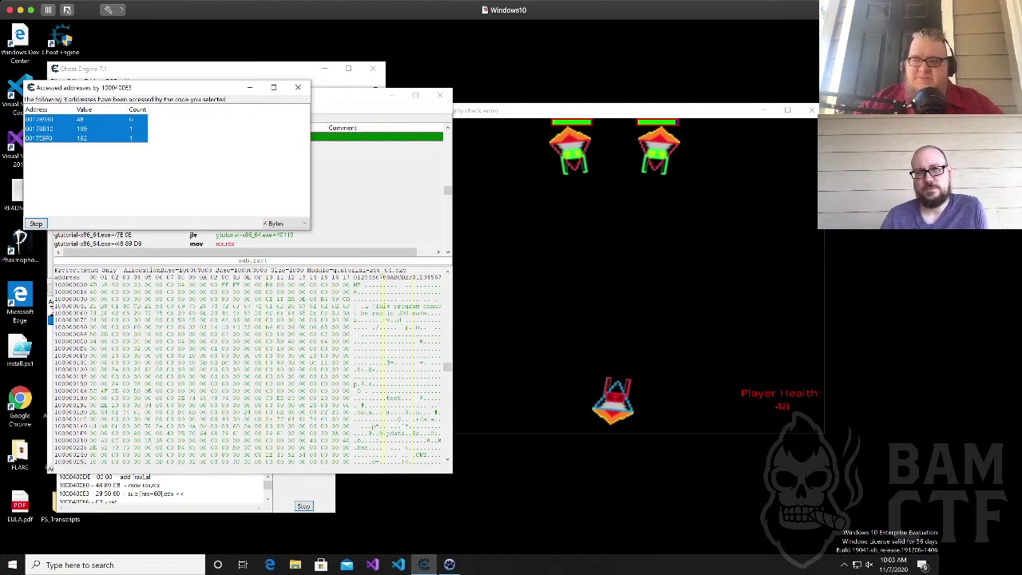
right_click(54, 139)
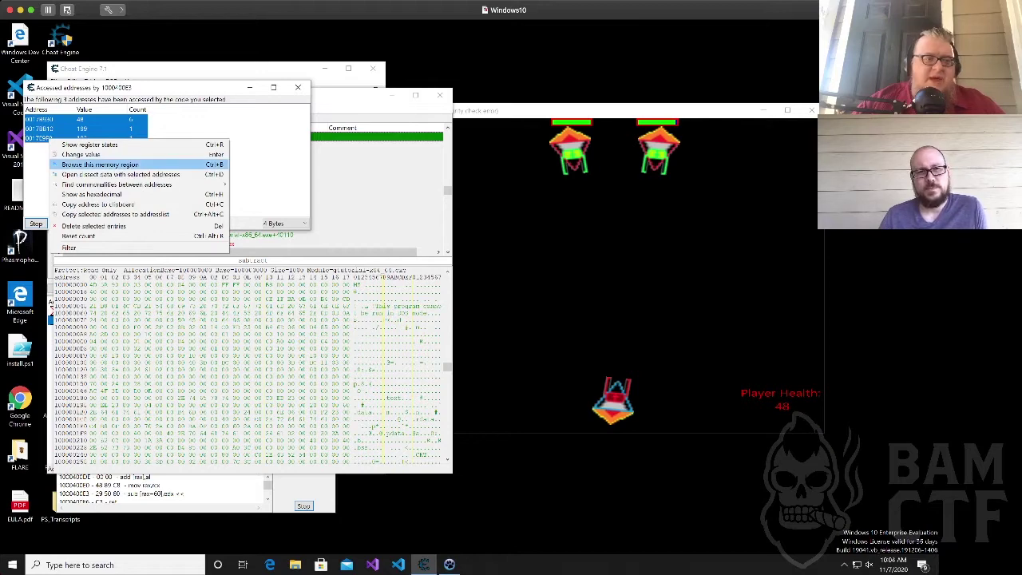
click(100, 165)
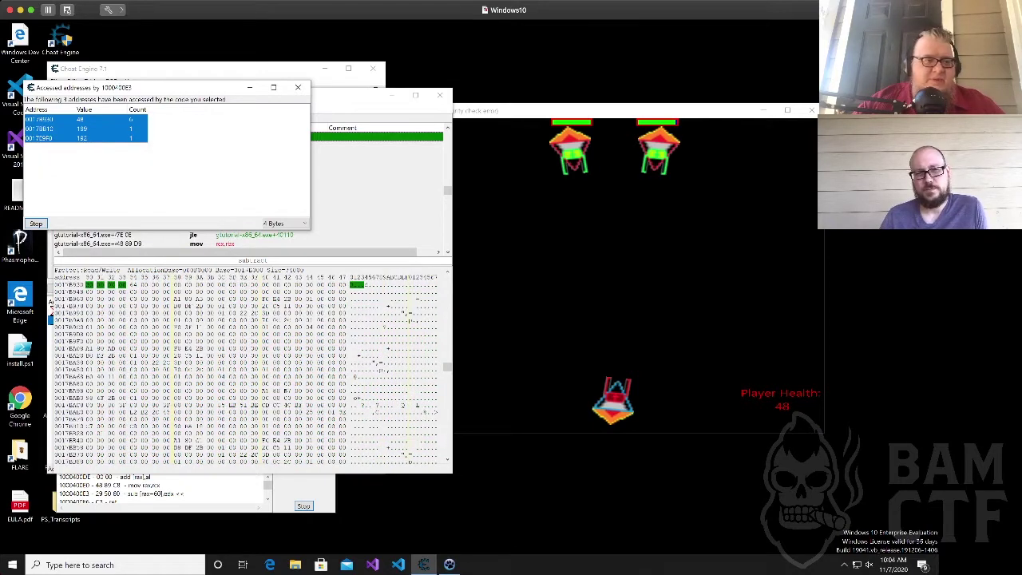
Dissect the data of the three selected addresses in a new structure window, filling in basic types with a starting size of 4096.
right_click(64, 137)
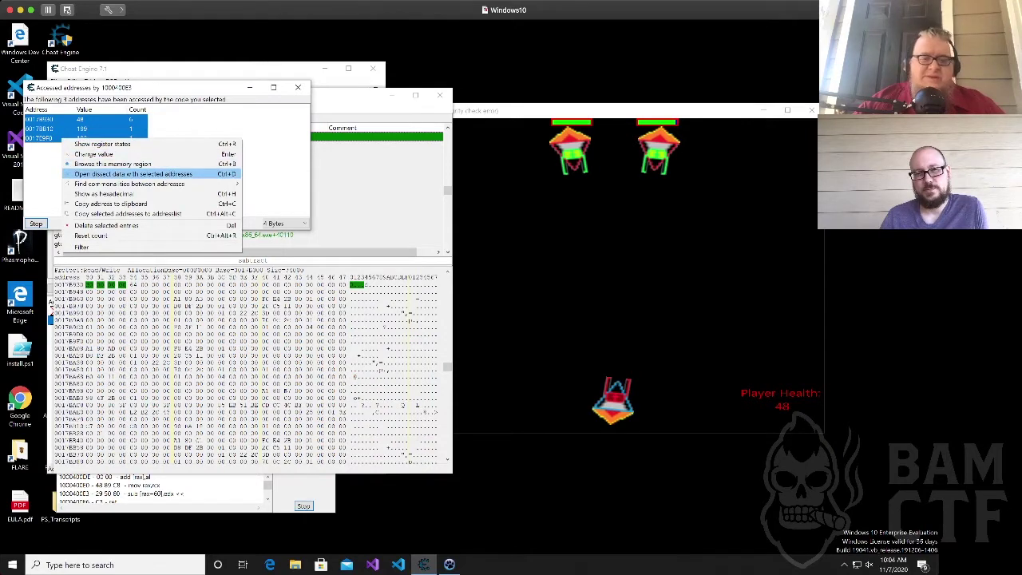
click(133, 174)
key(Return)
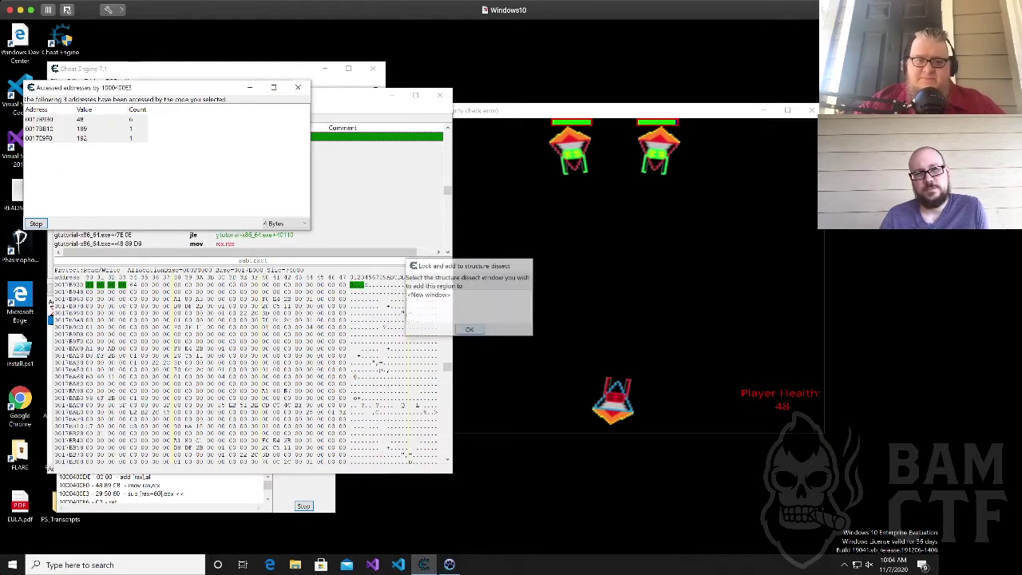
key(Return)
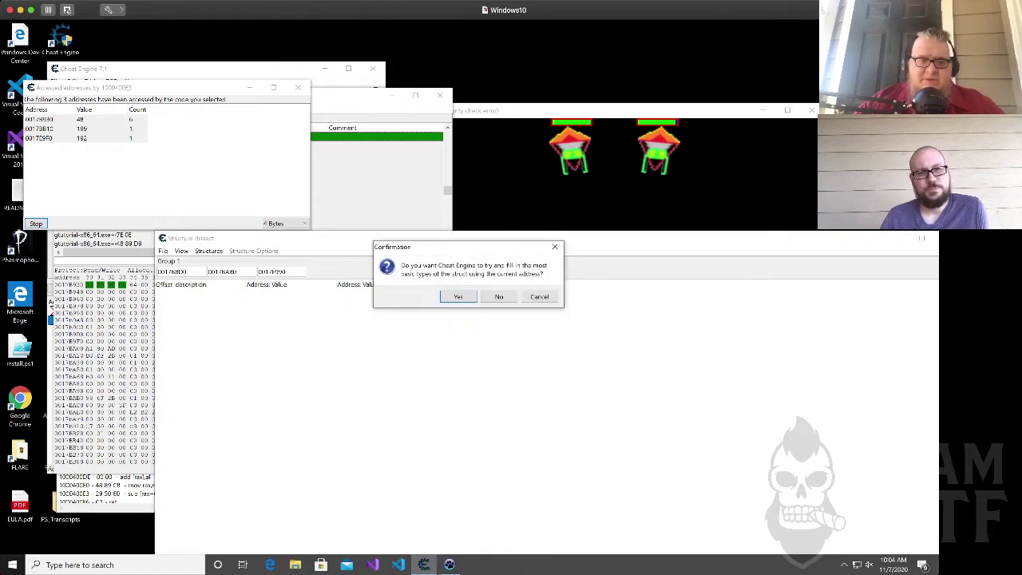
key(Return)
key(Return)
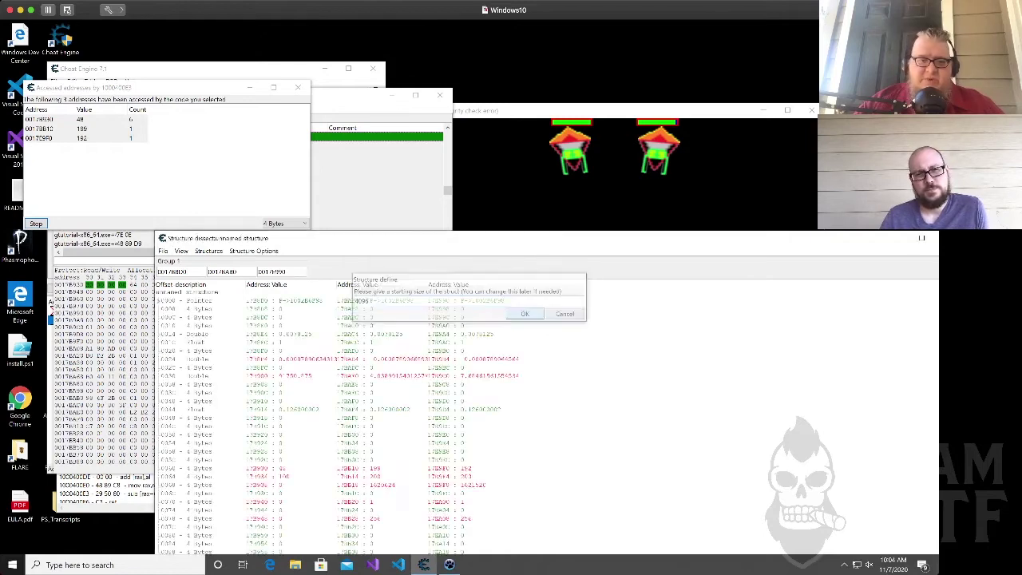
Reposition the structure dissection window and widen the first two address columns so the values of all three structures are readable.
drag(462, 241, 365, 202)
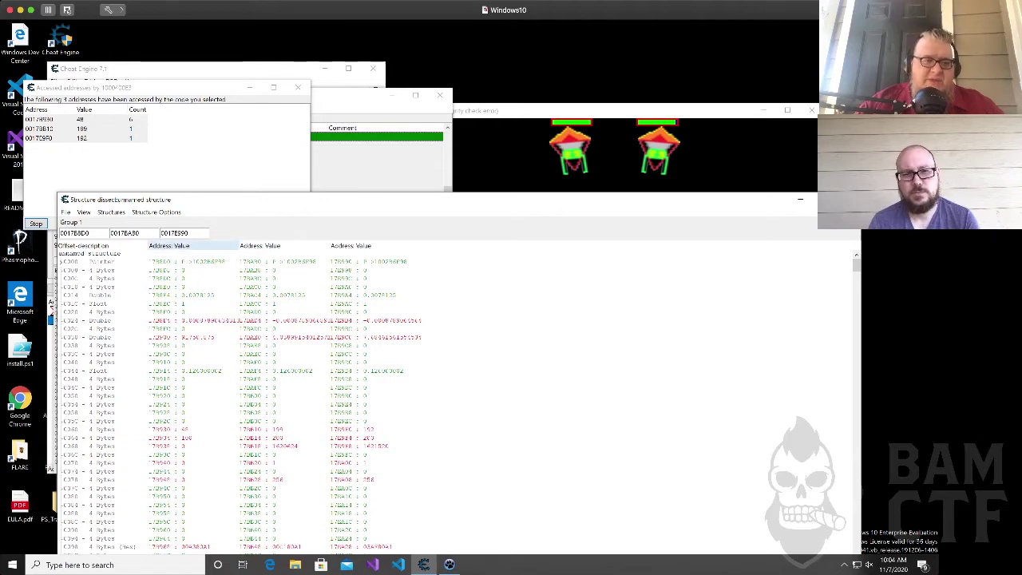
drag(238, 245, 267, 246)
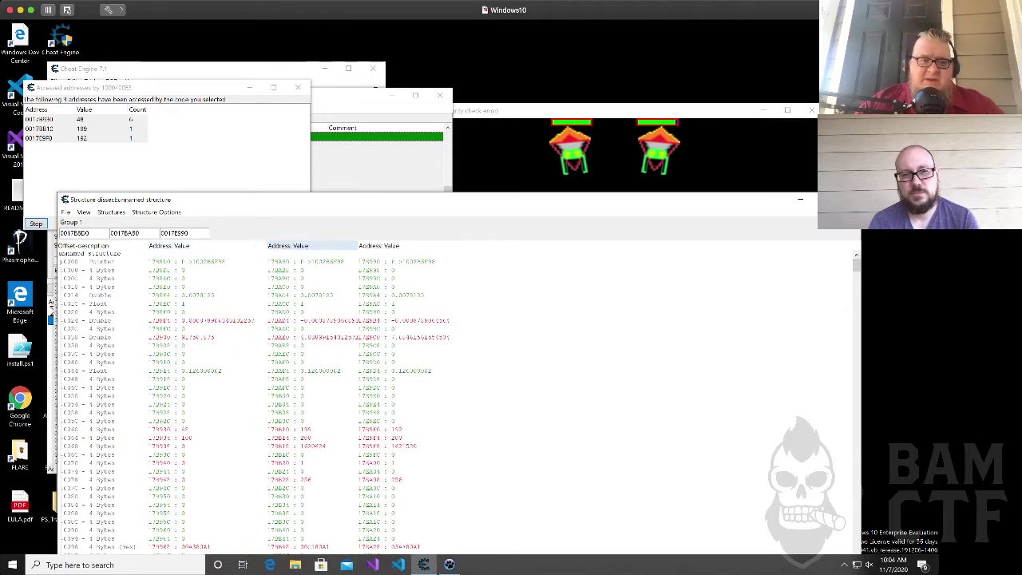
drag(357, 245, 394, 245)
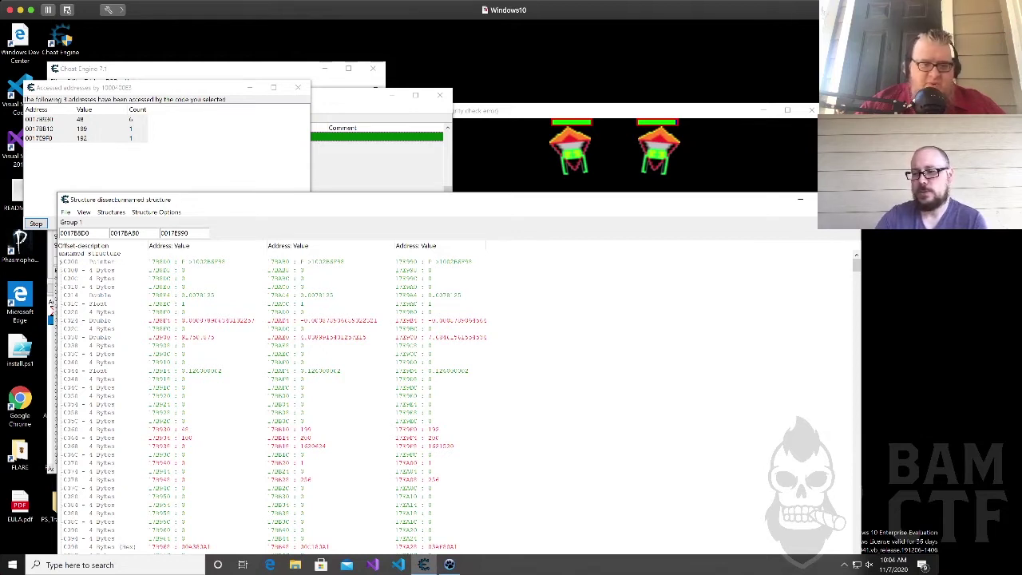
Compare the rows at offsets 0060, 0064 and 0070 across the three structures, and close the accessed addresses list.
click(435, 430)
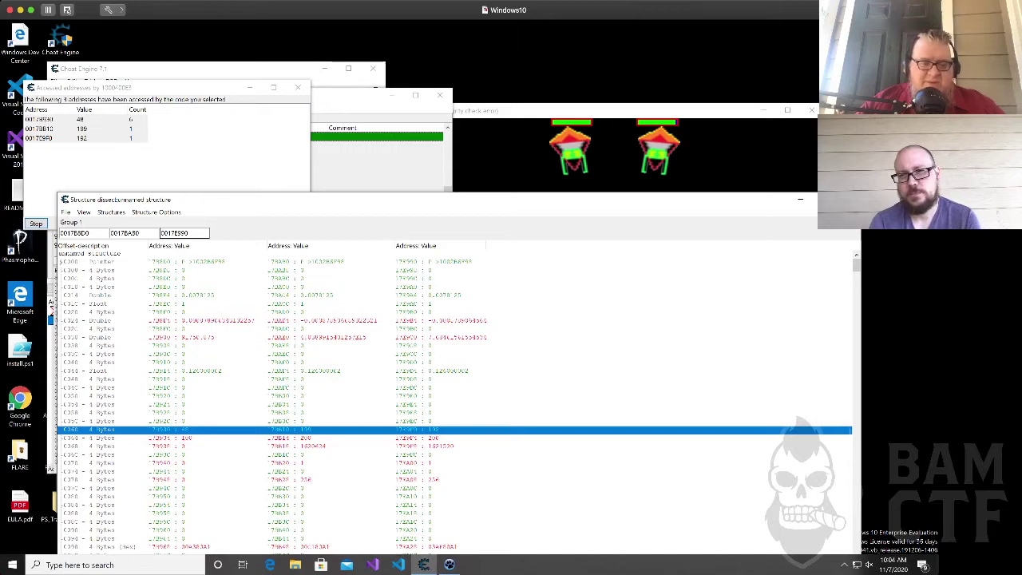
click(305, 429)
click(435, 430)
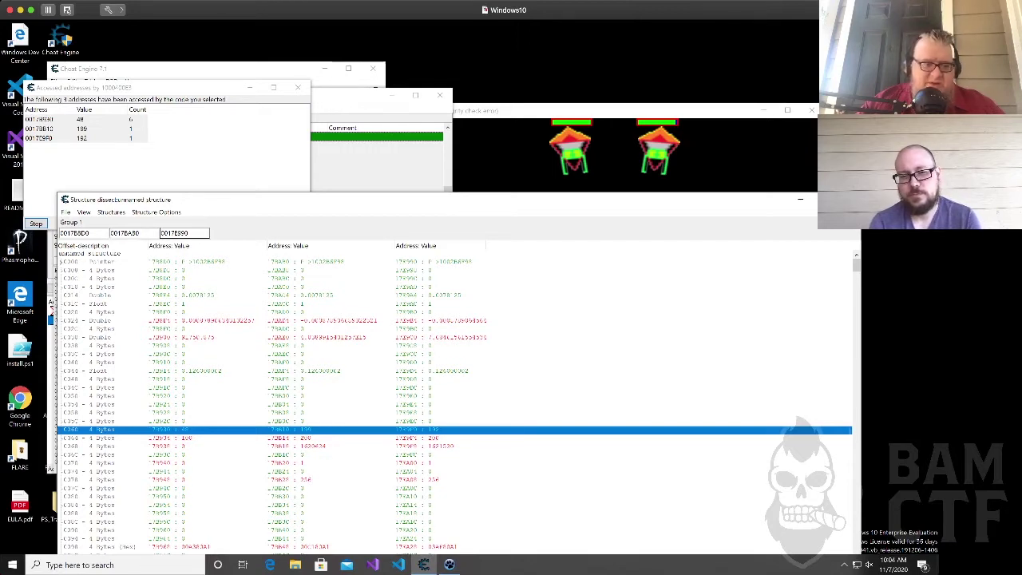
click(186, 438)
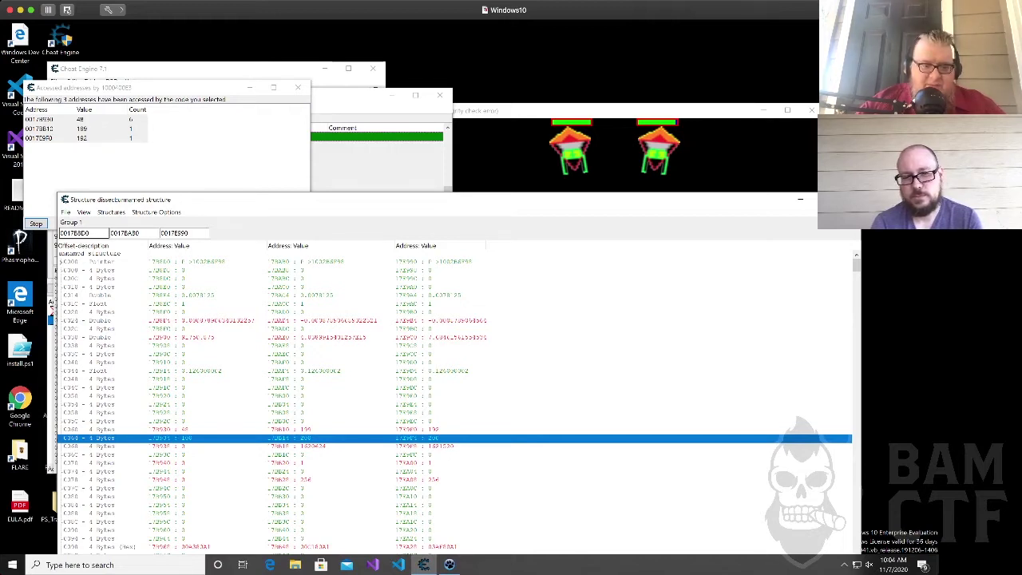
click(302, 463)
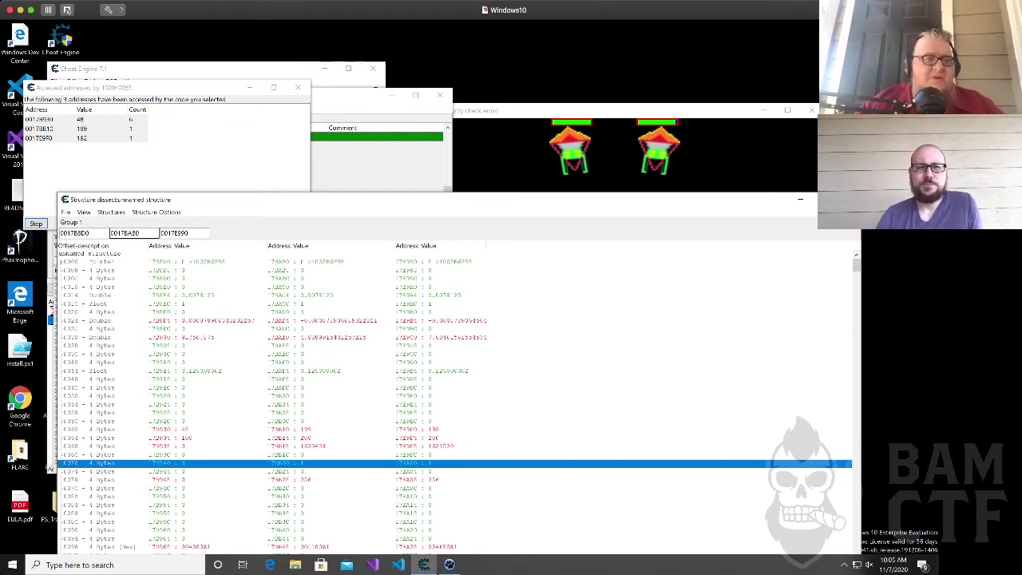
click(298, 87)
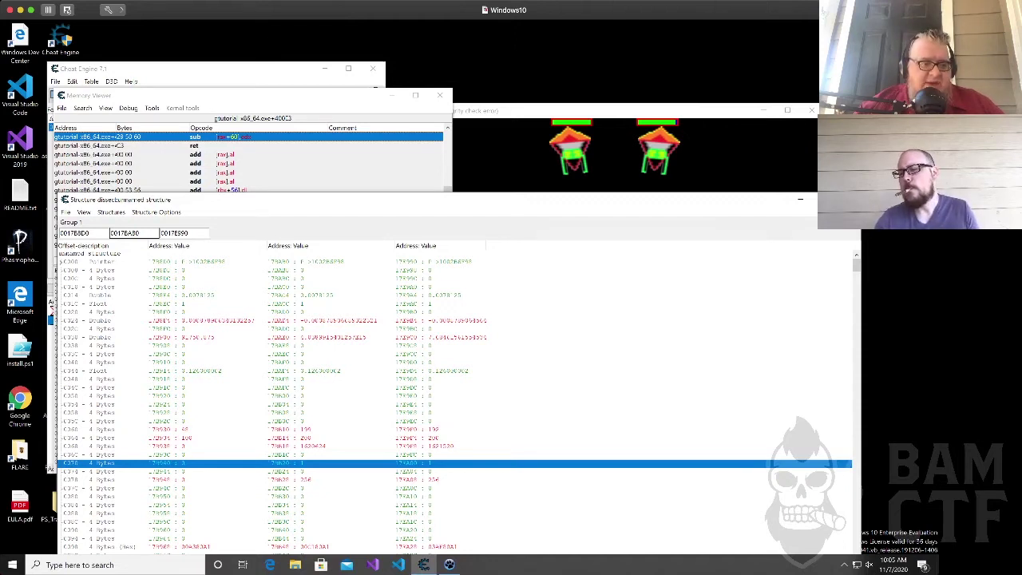
click(190, 430)
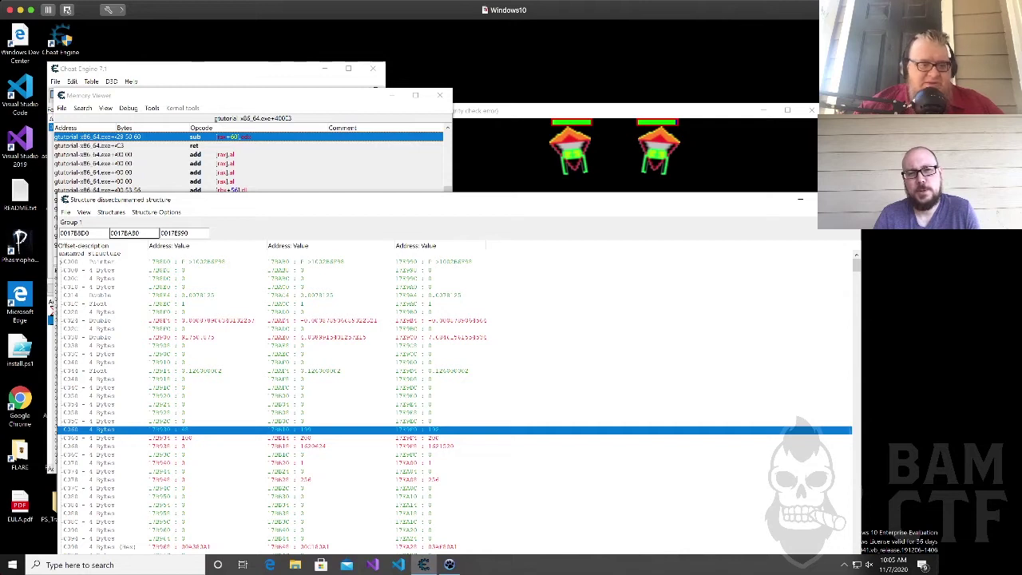
click(184, 463)
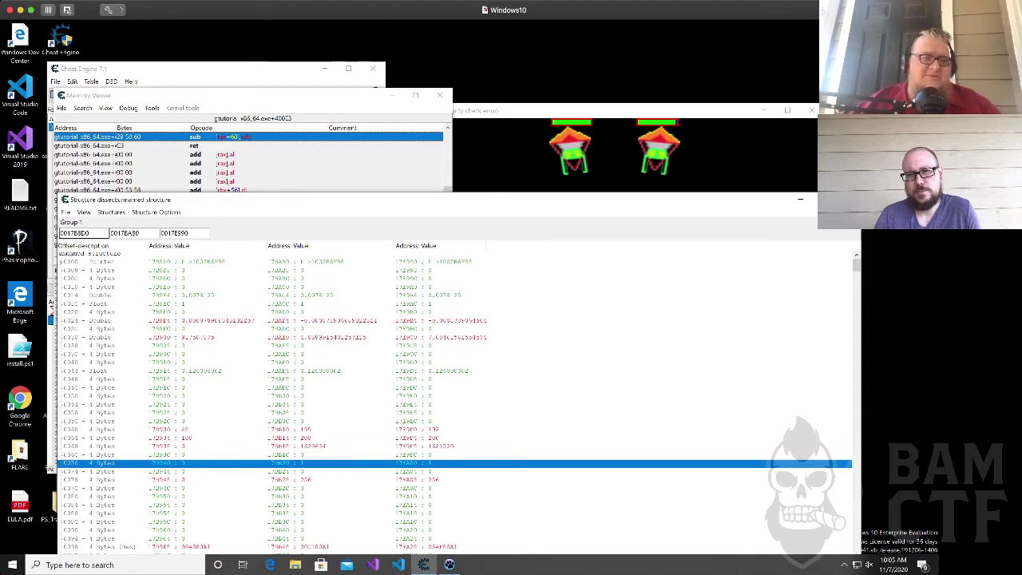
Create an Auto Assemble script from the AOB injection template at "gtutorial-x86_64.exe"+400E3, naming the injection symbol INJECT.
click(211, 95)
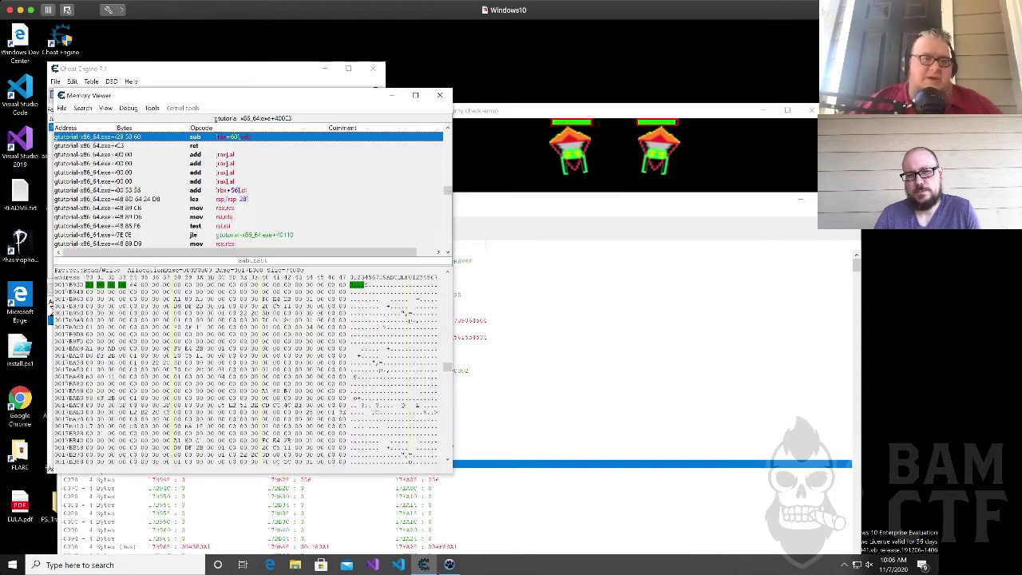
click(152, 108)
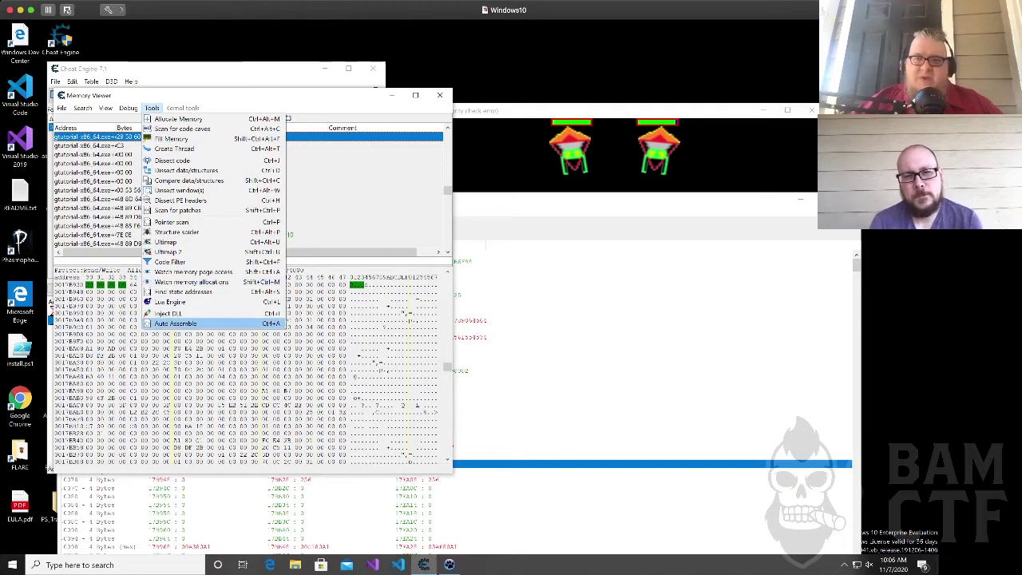
click(182, 322)
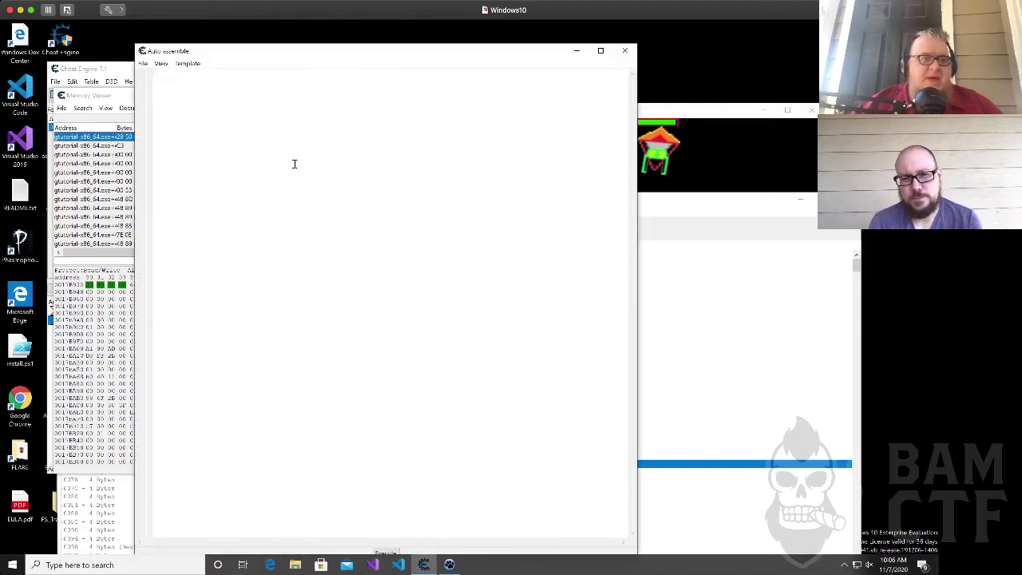
click(188, 63)
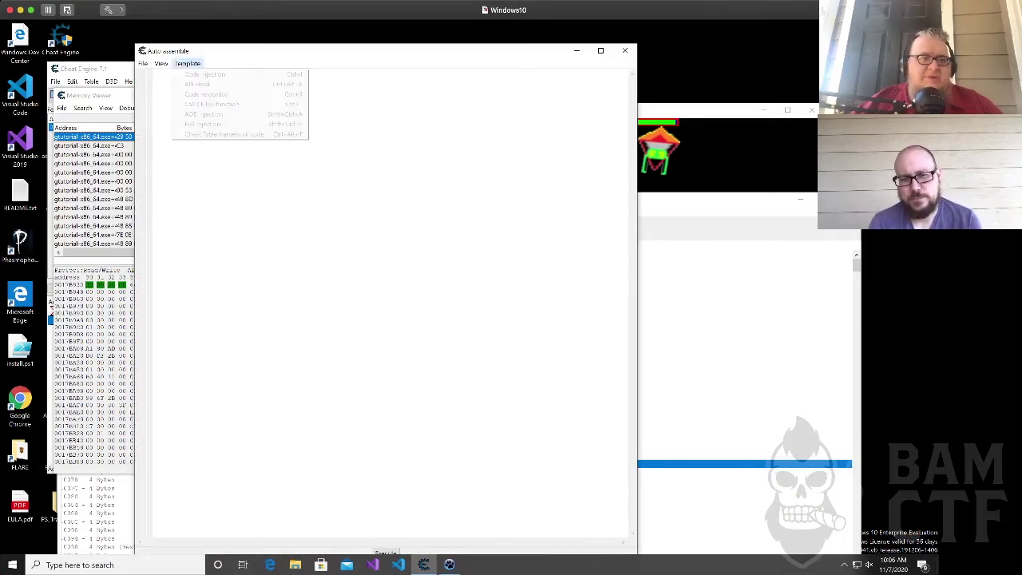
click(204, 114)
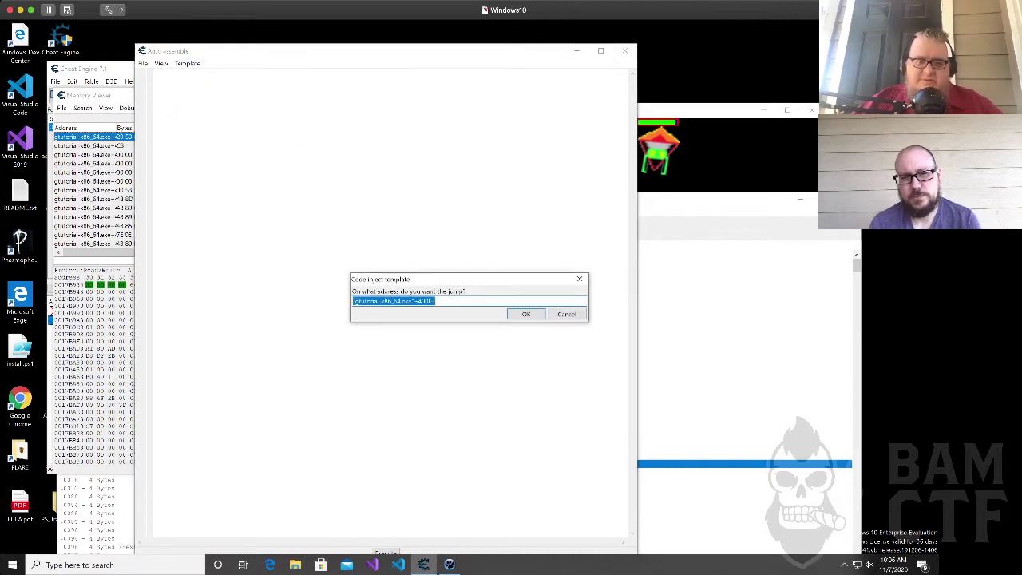
key(Return)
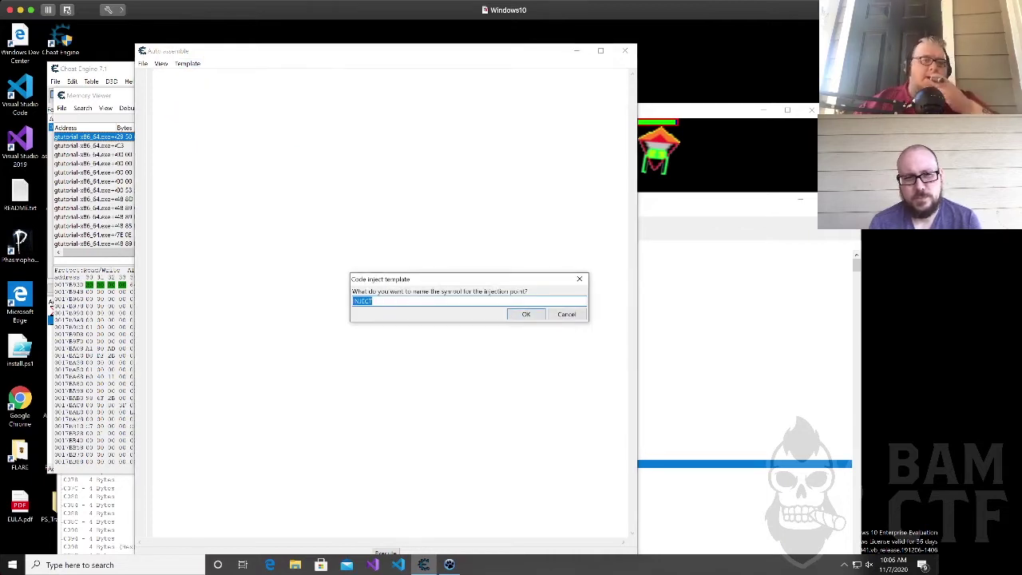
click(527, 315)
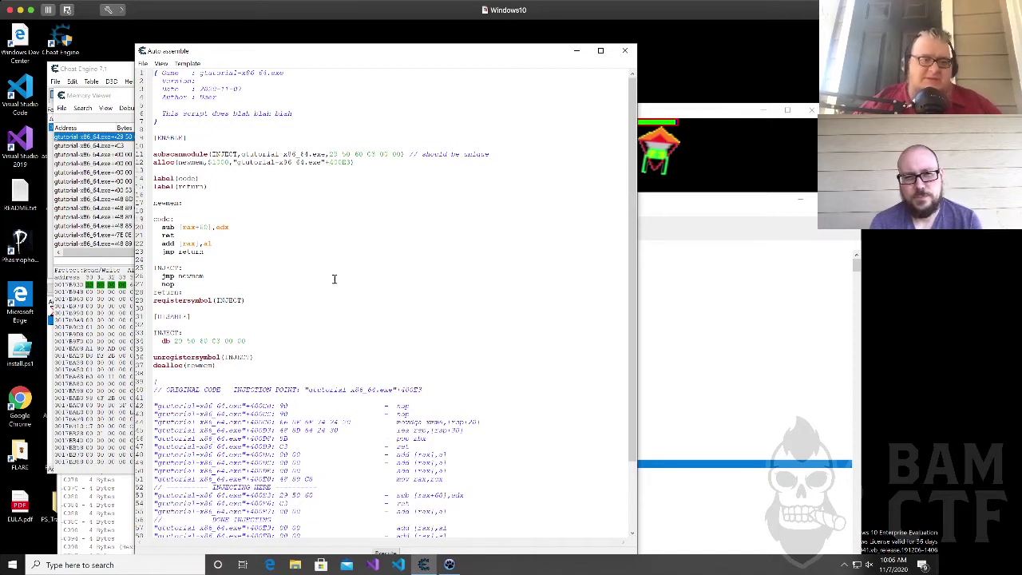
Declare an additional label(kill) below the label(return) line of the script.
click(220, 186)
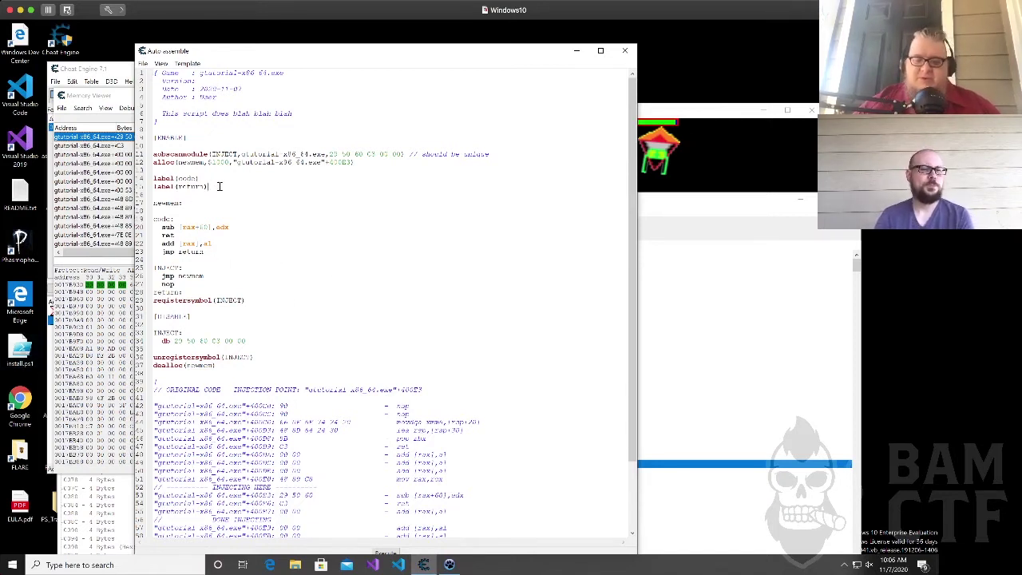
key(Return)
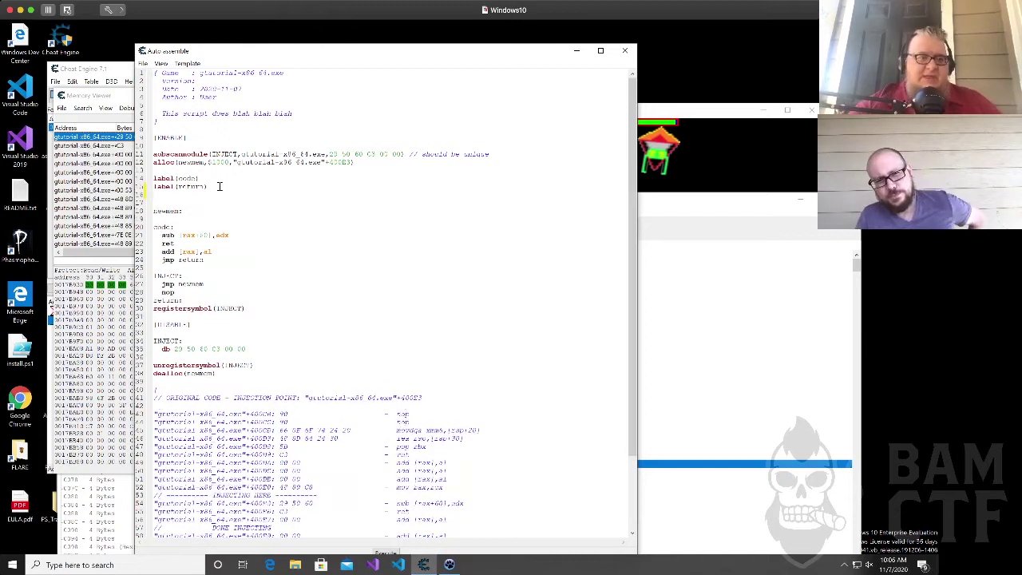
text(label()
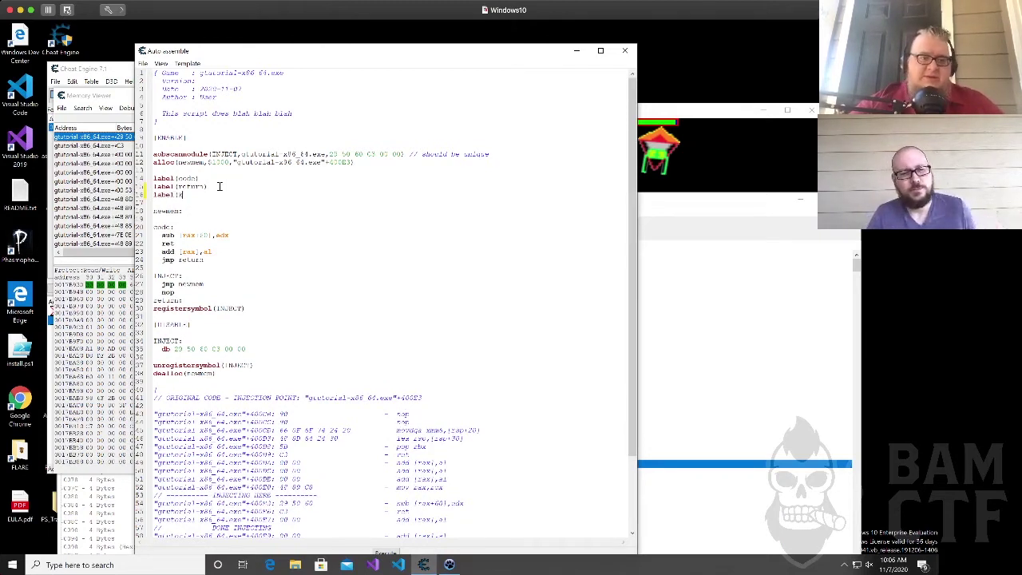
text(kill))
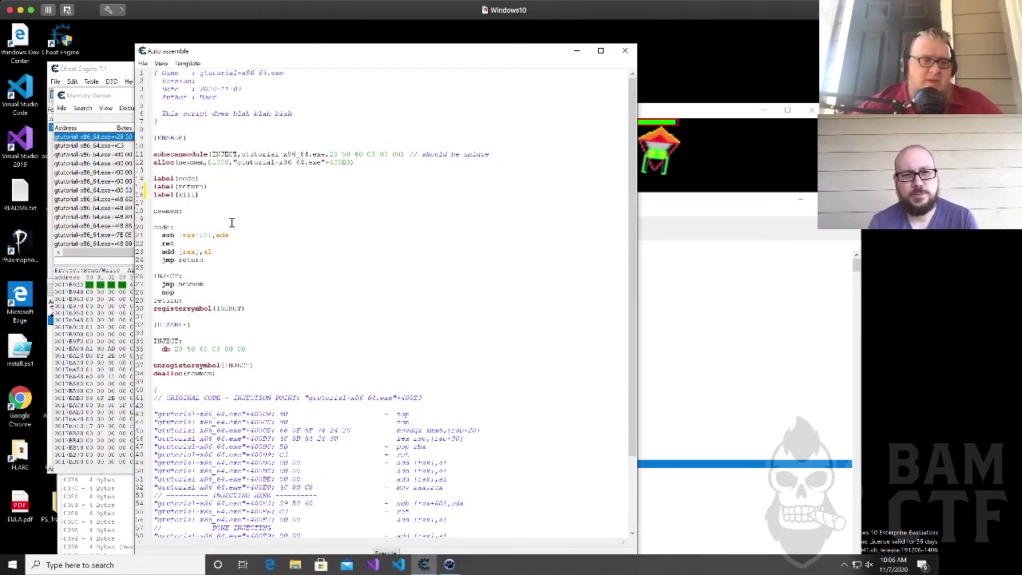
Add a kill: section after the code section and fill it with a copy of the code section's four instructions.
click(223, 262)
key(Return)
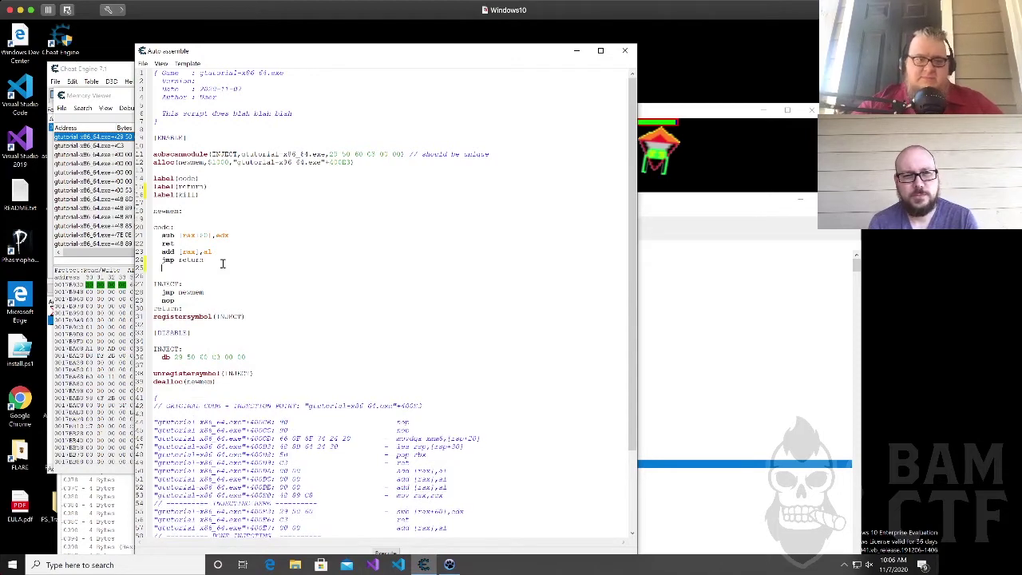
key(Return)
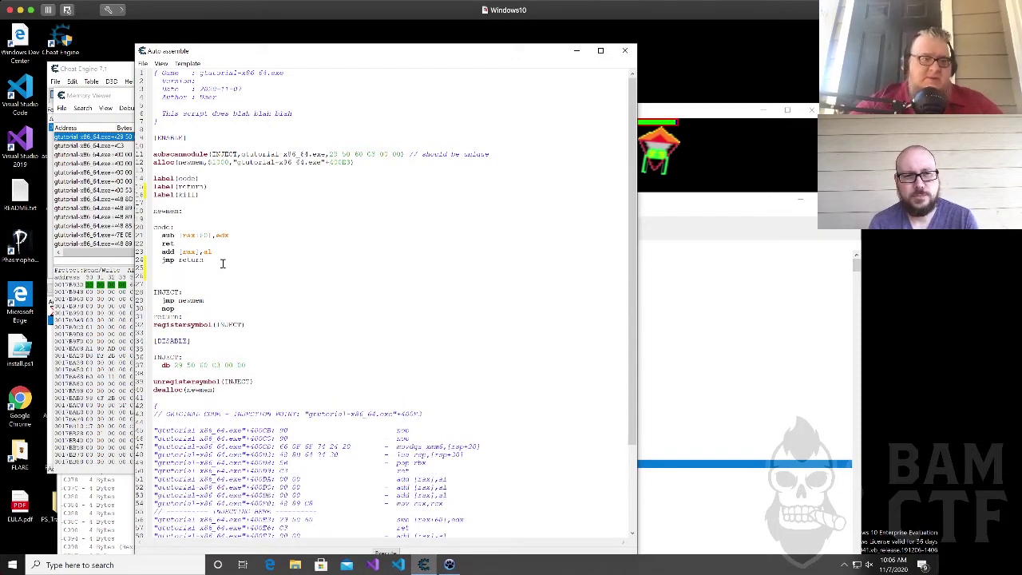
text(kill:)
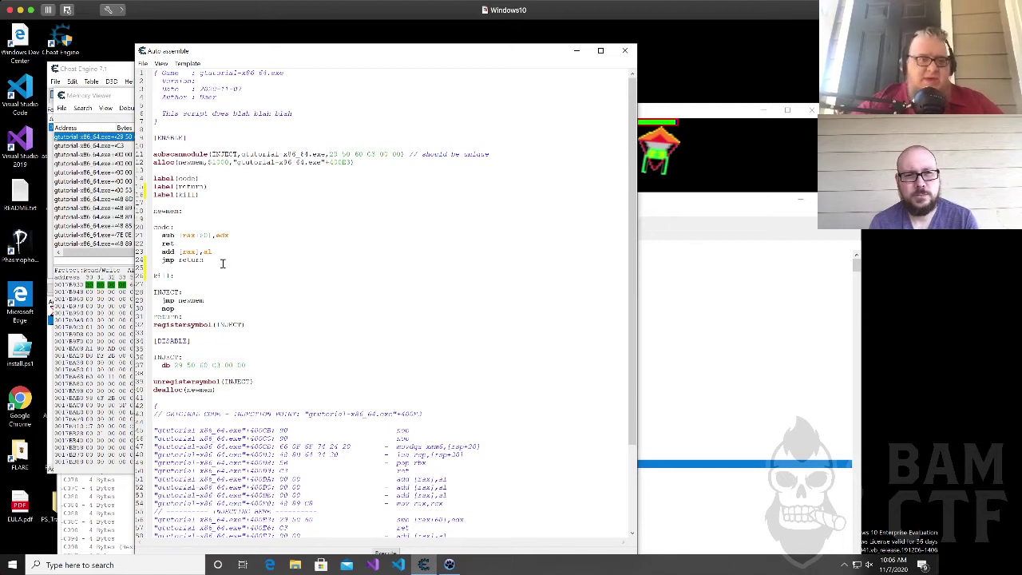
key(Return)
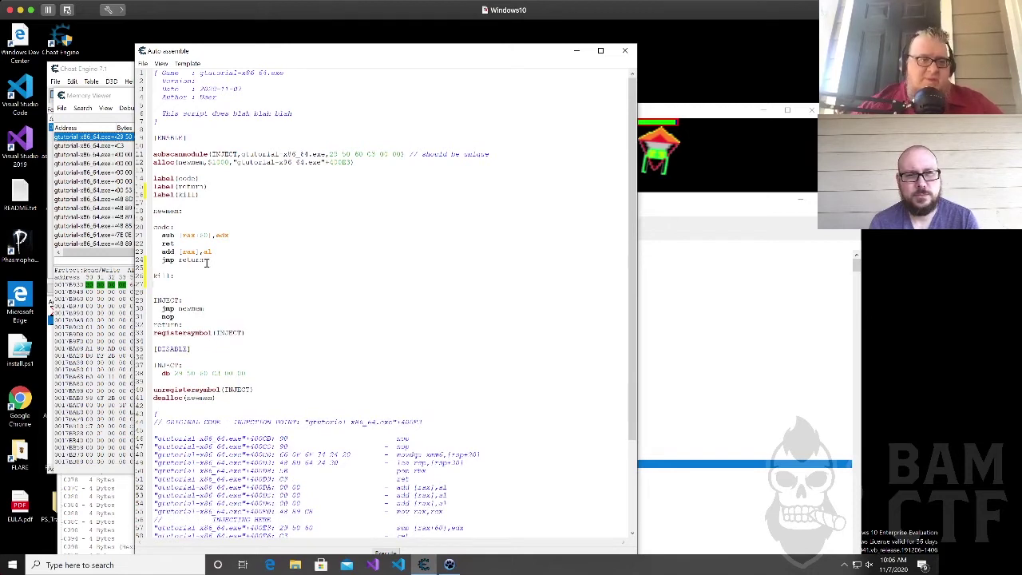
drag(205, 262, 153, 234)
key(ctrl+c)
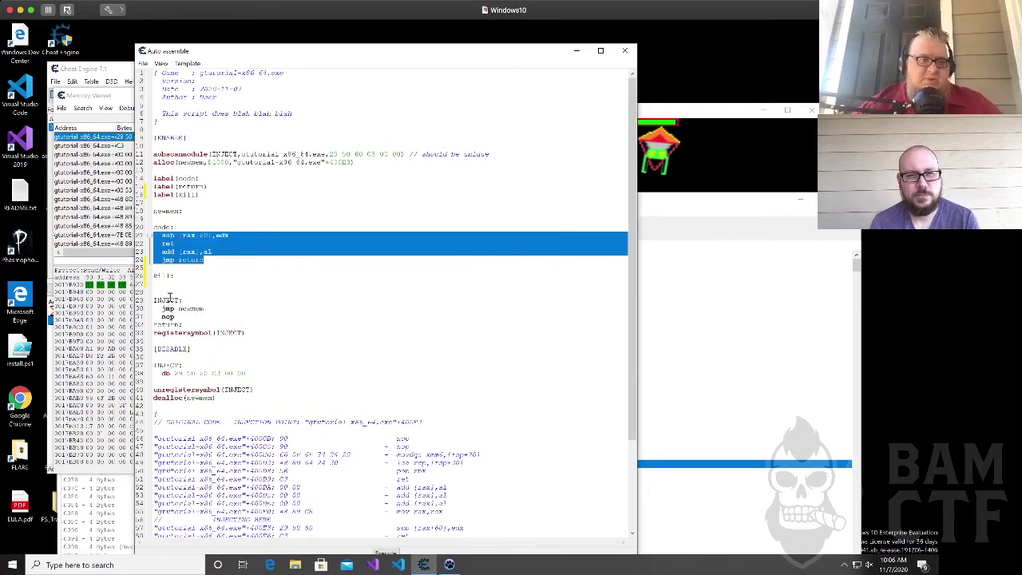
click(163, 283)
key(ctrl+v)
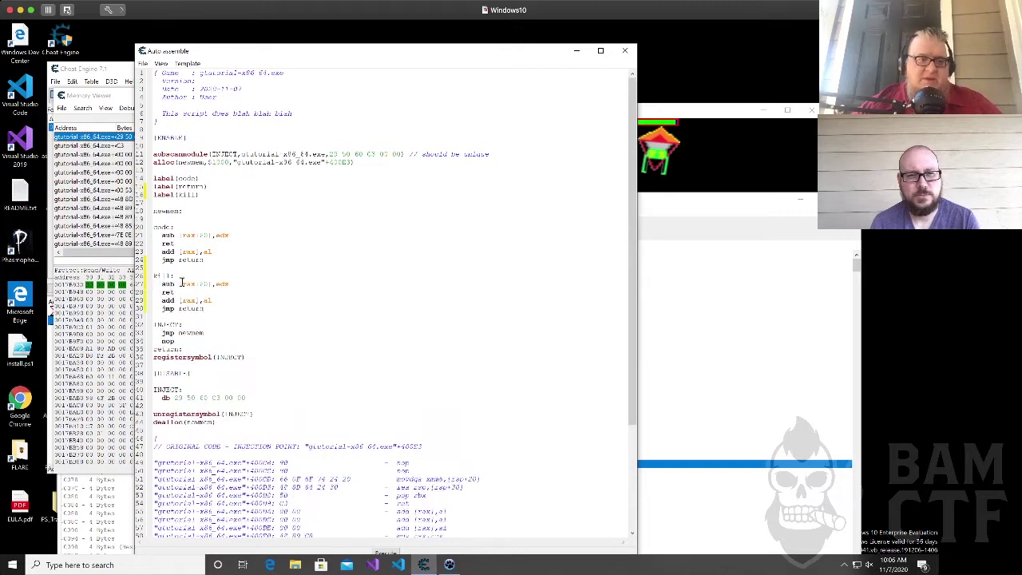
Insert cmp [rax+70],1 and je kill at the start of the code section, before its sub instruction.
click(194, 229)
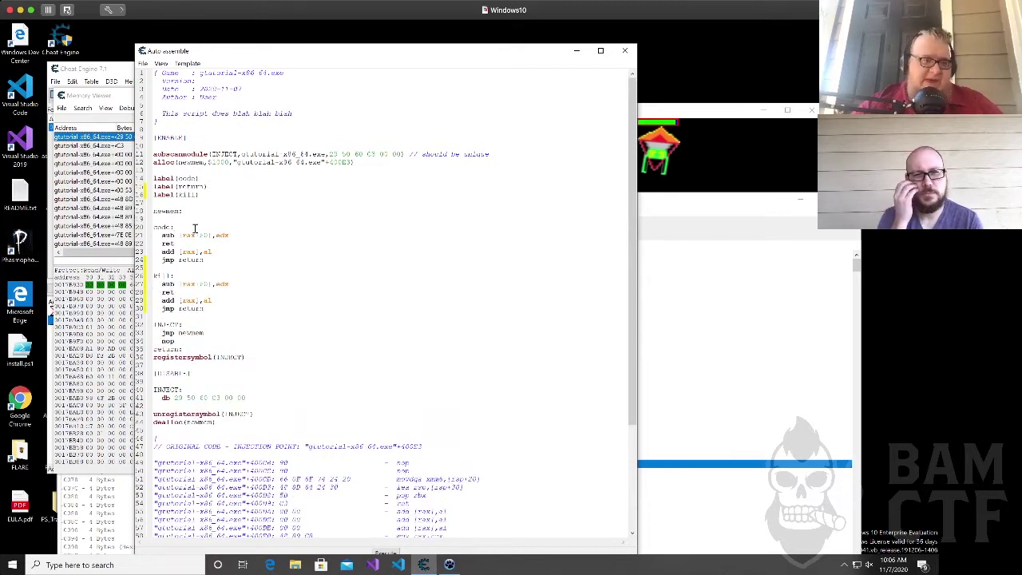
key(Return)
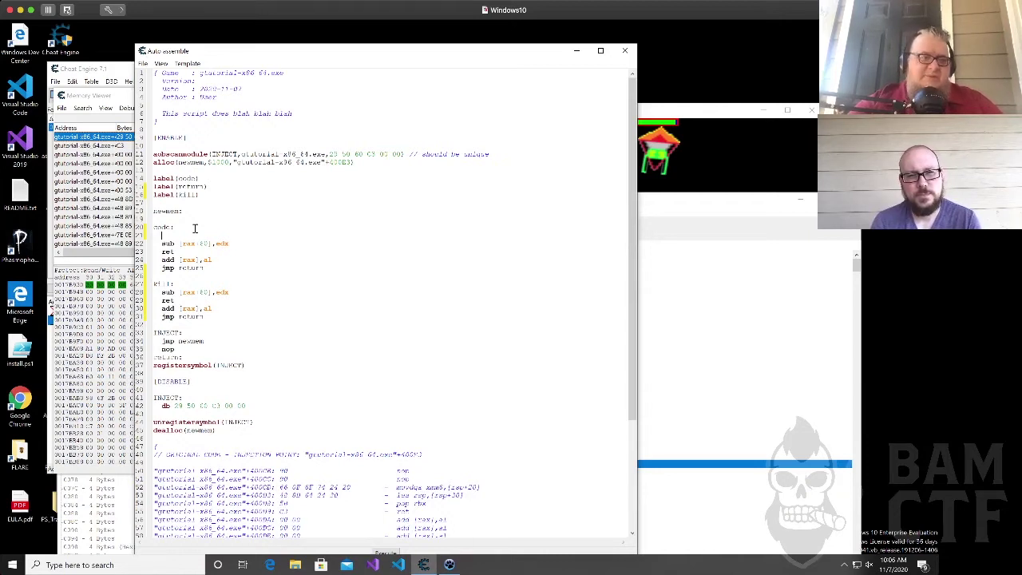
text(cmp)
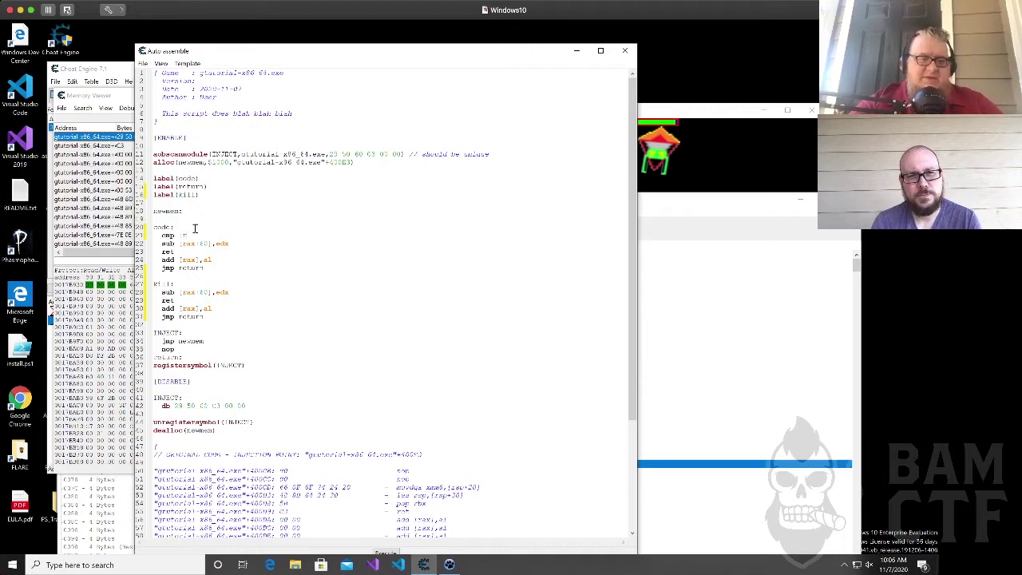
text( [rax)
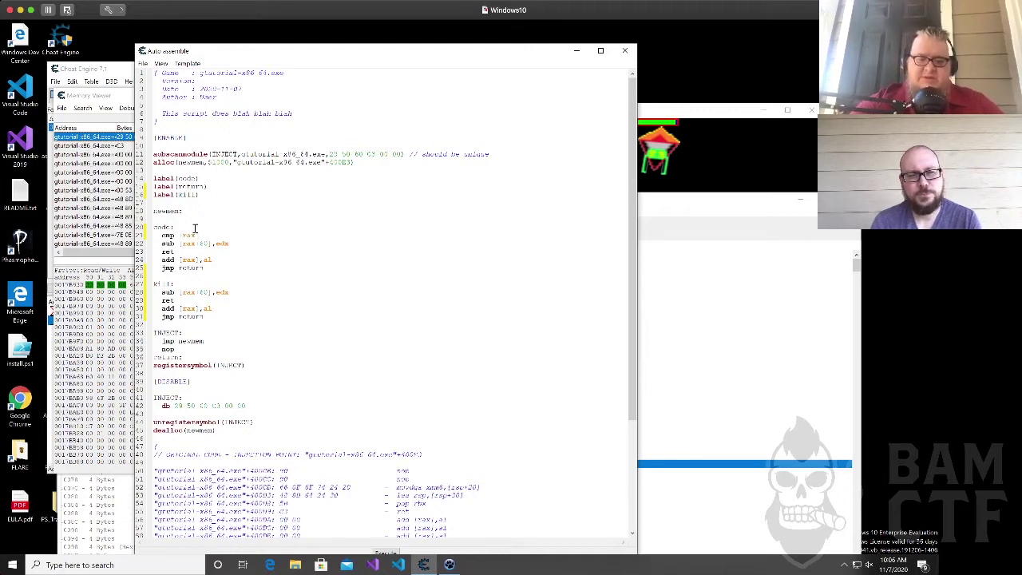
text(+60])
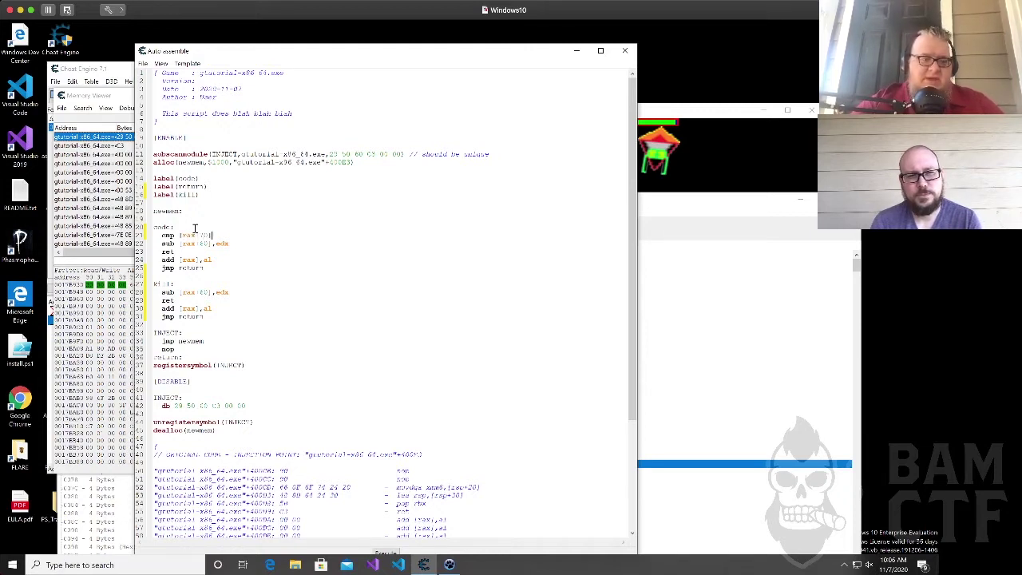
text(,1)
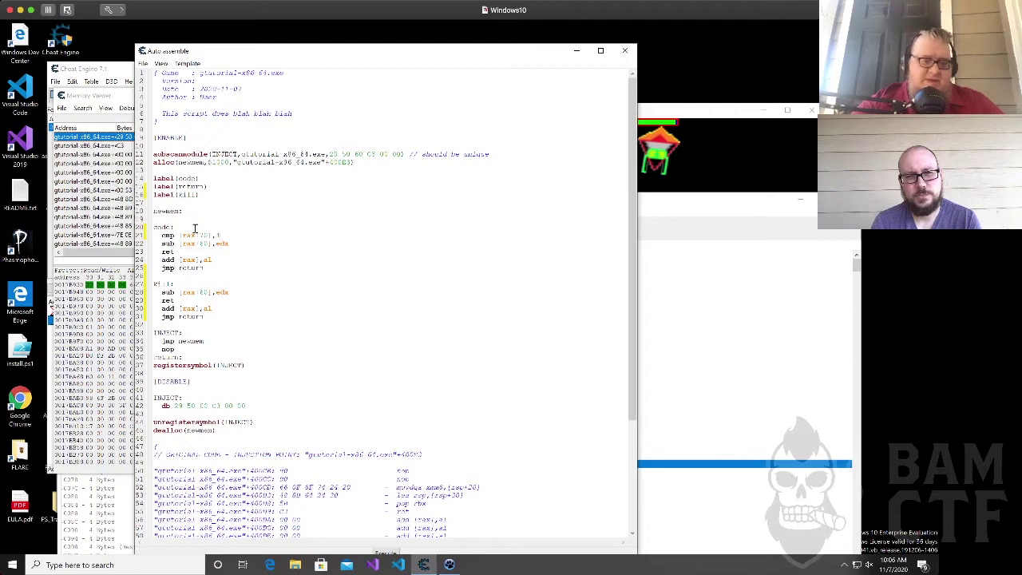
key(Return)
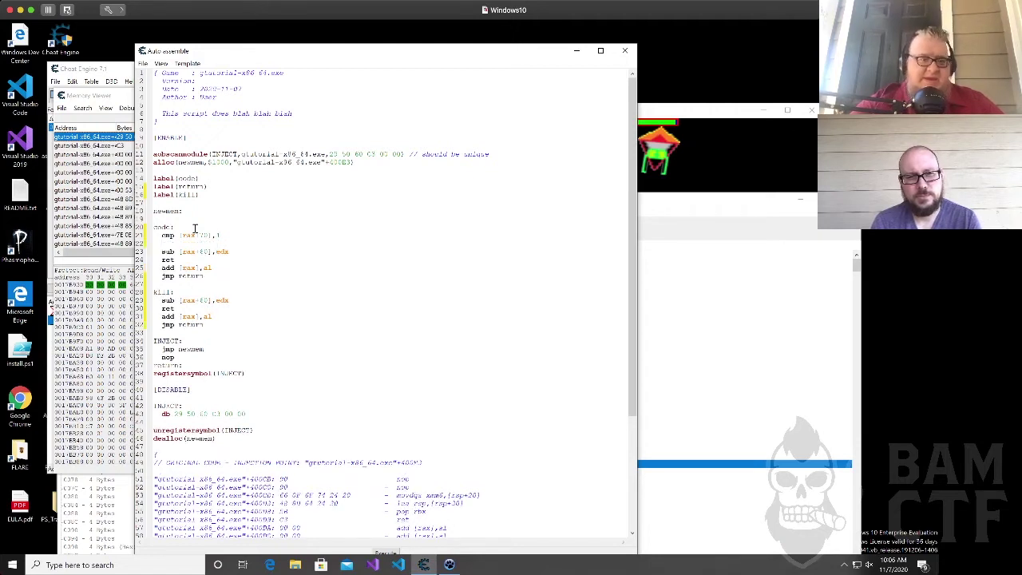
text(je)
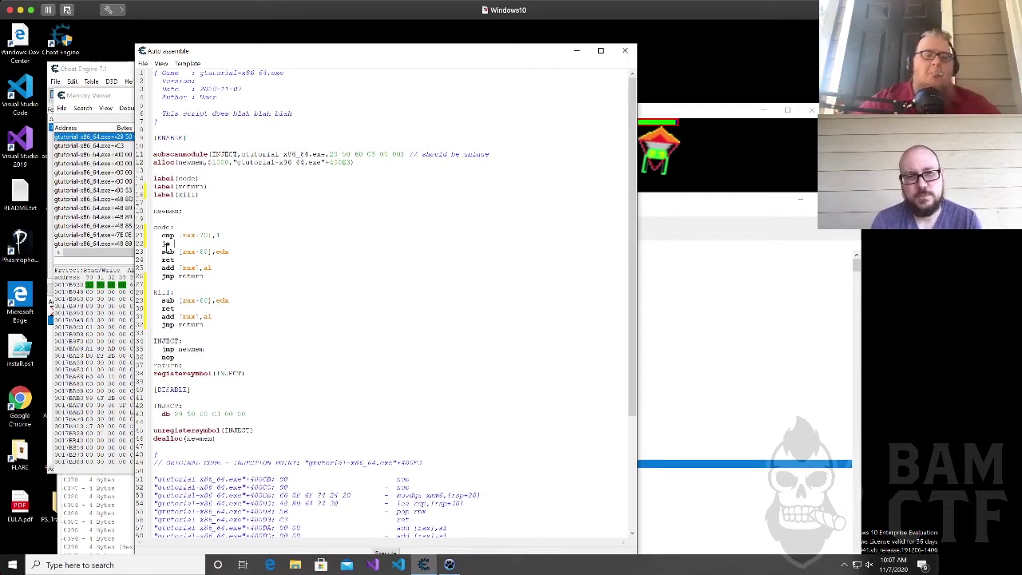
text(kill)
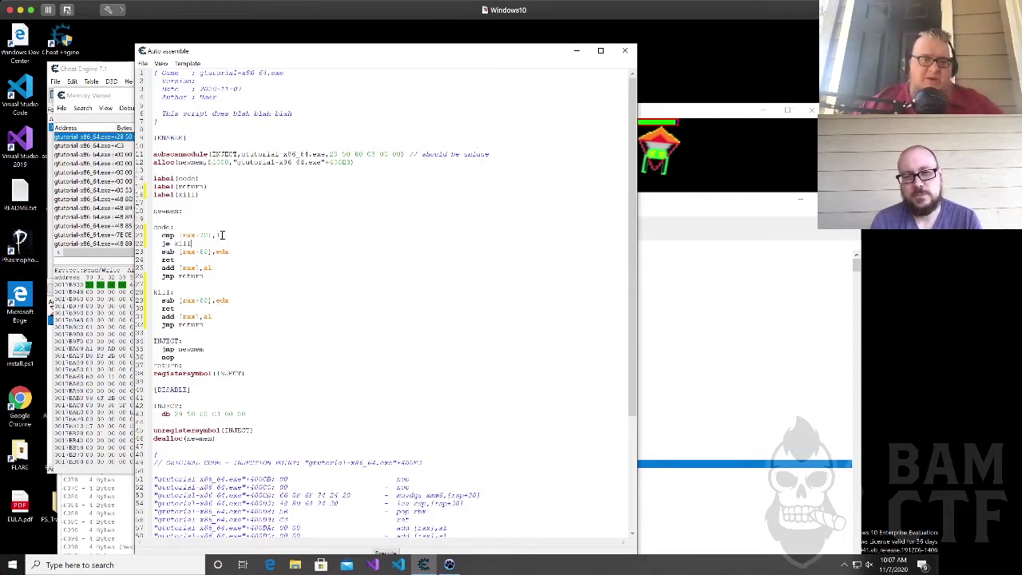
Comment out the sub [rax+60],edx instruction in the code section with //.
drag(223, 234, 216, 235)
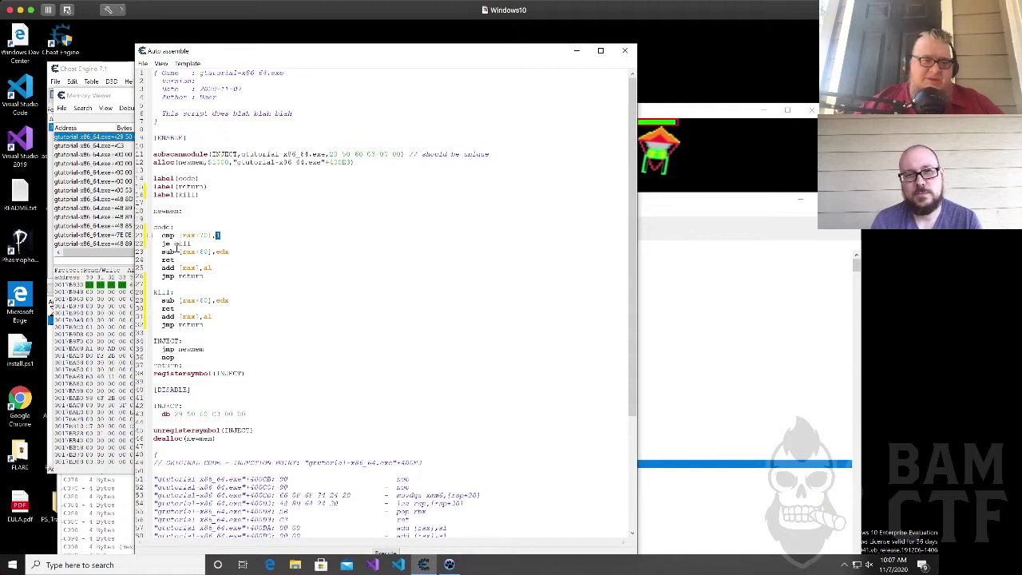
click(164, 252)
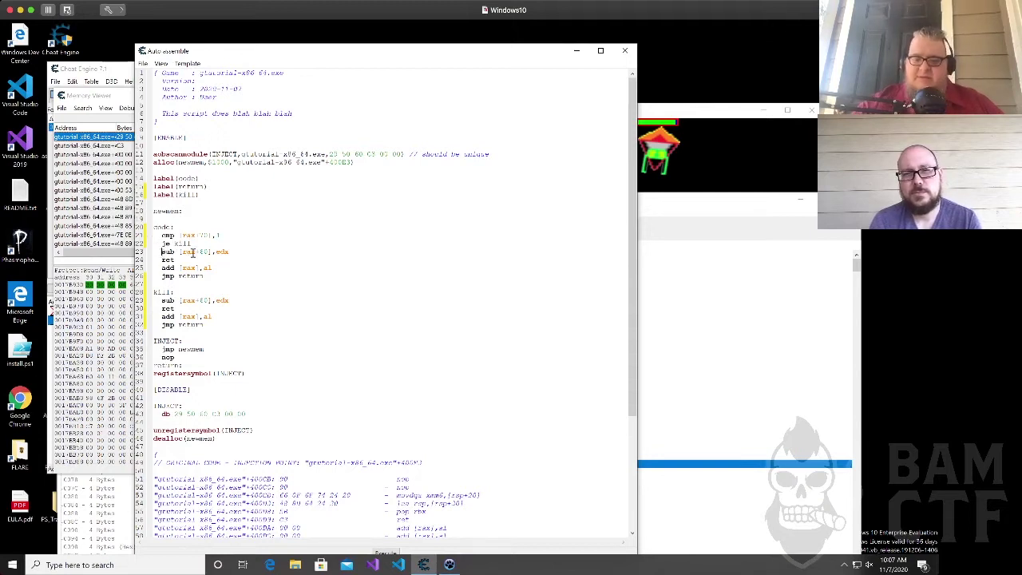
text(//)
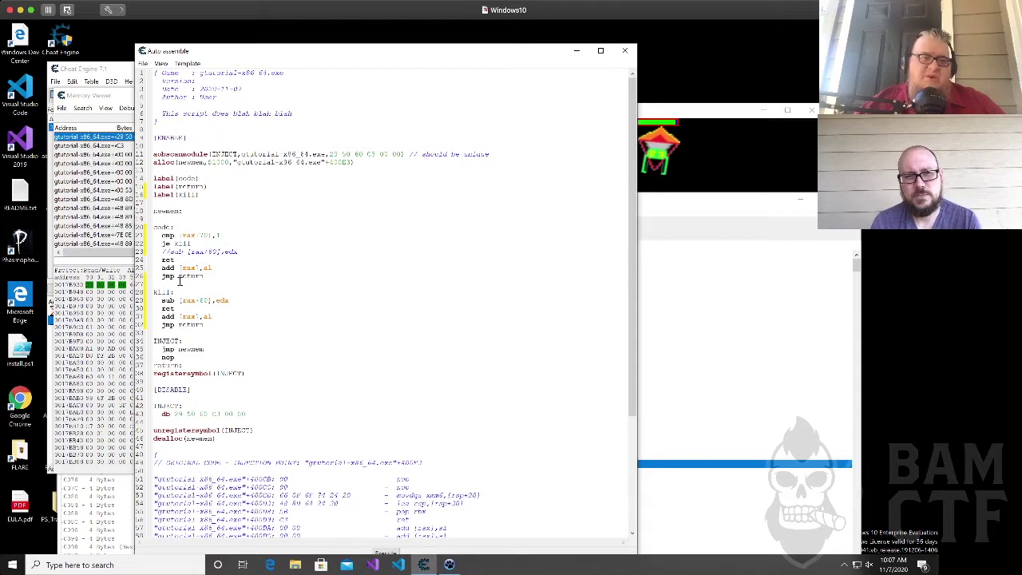
triple_click(184, 251)
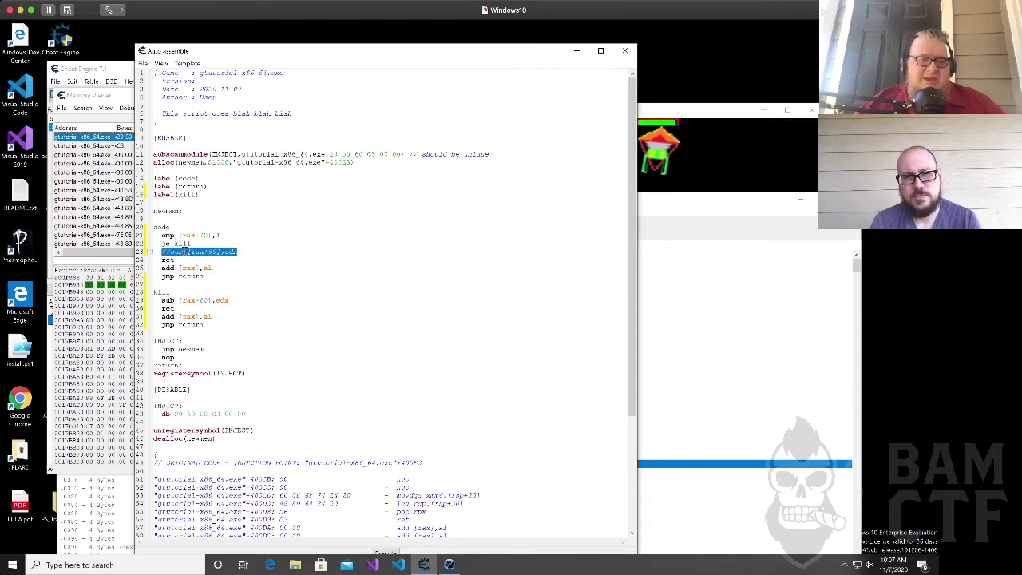
click(184, 251)
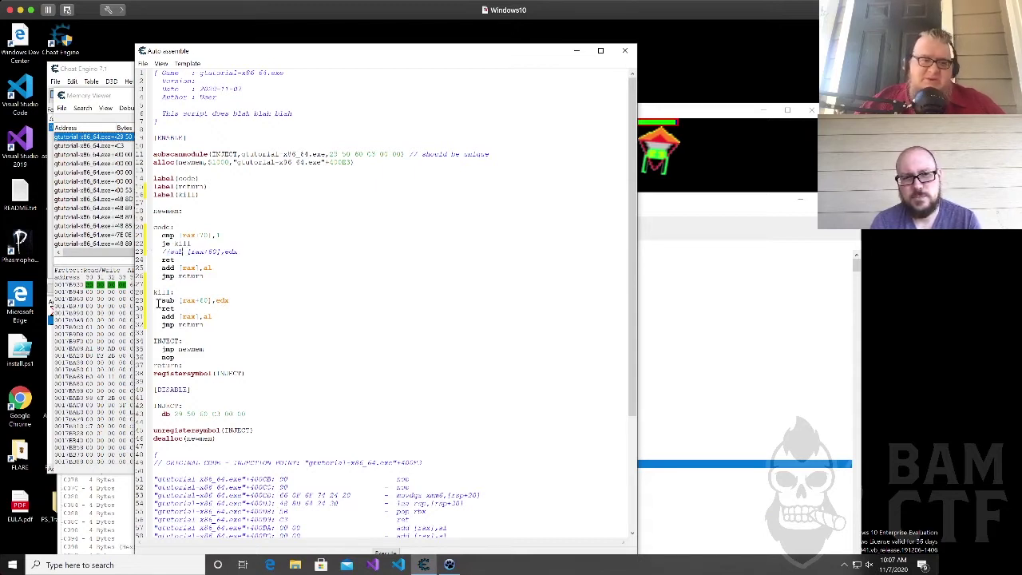
Change the kill section's first instruction to mov [rax+60],0.
double_click(166, 301)
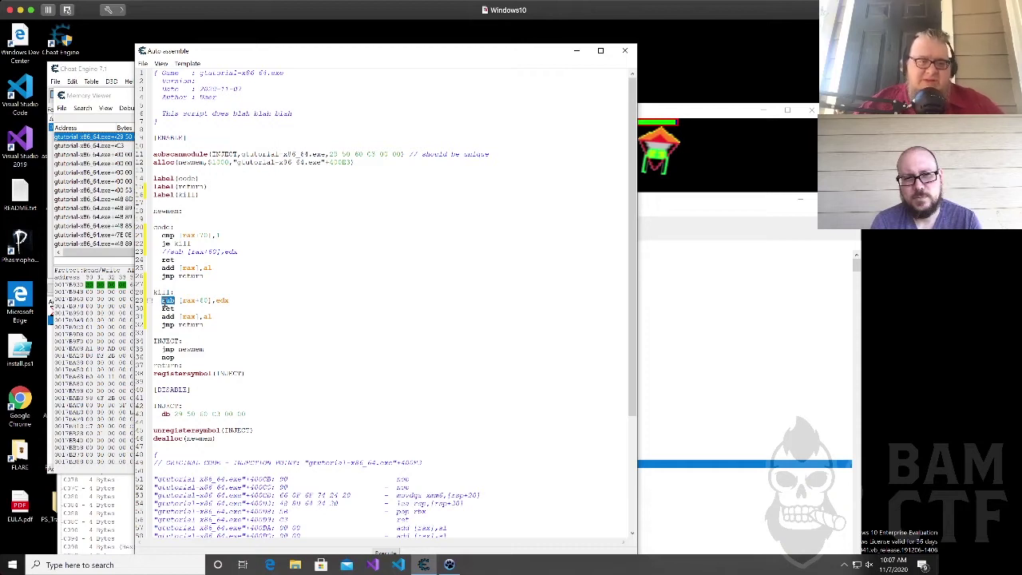
click(224, 301)
double_click(224, 300)
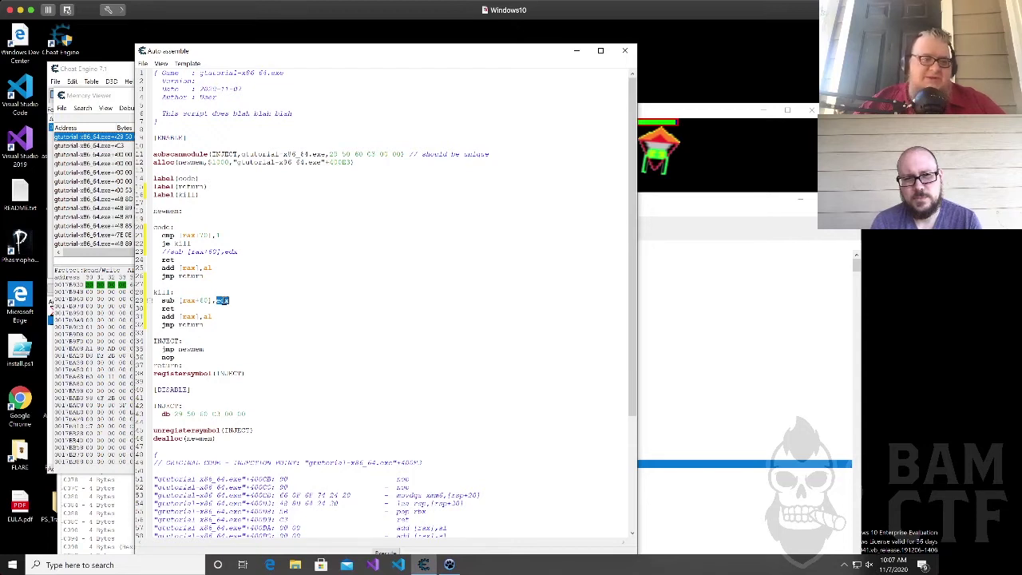
double_click(168, 300)
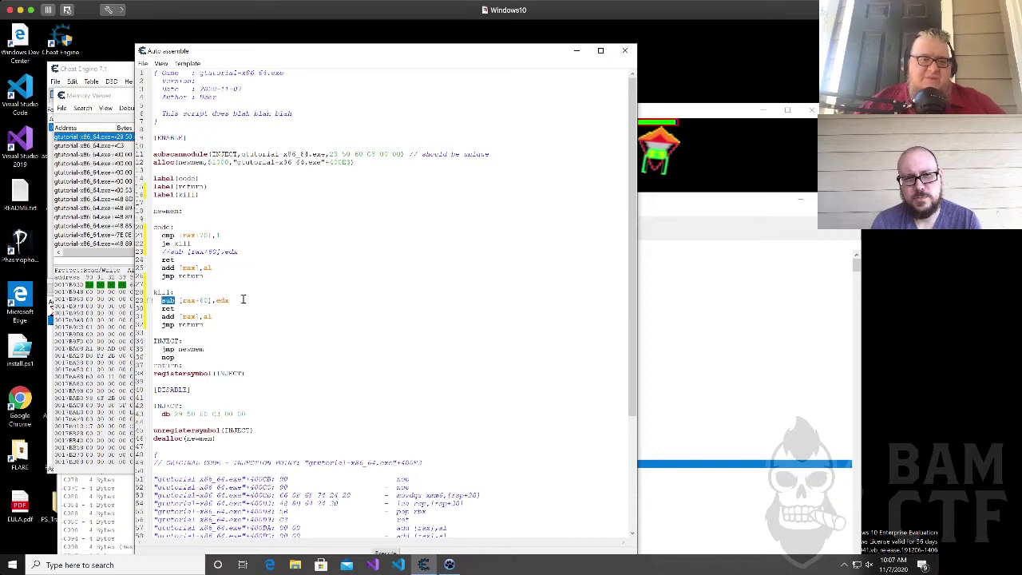
double_click(188, 300)
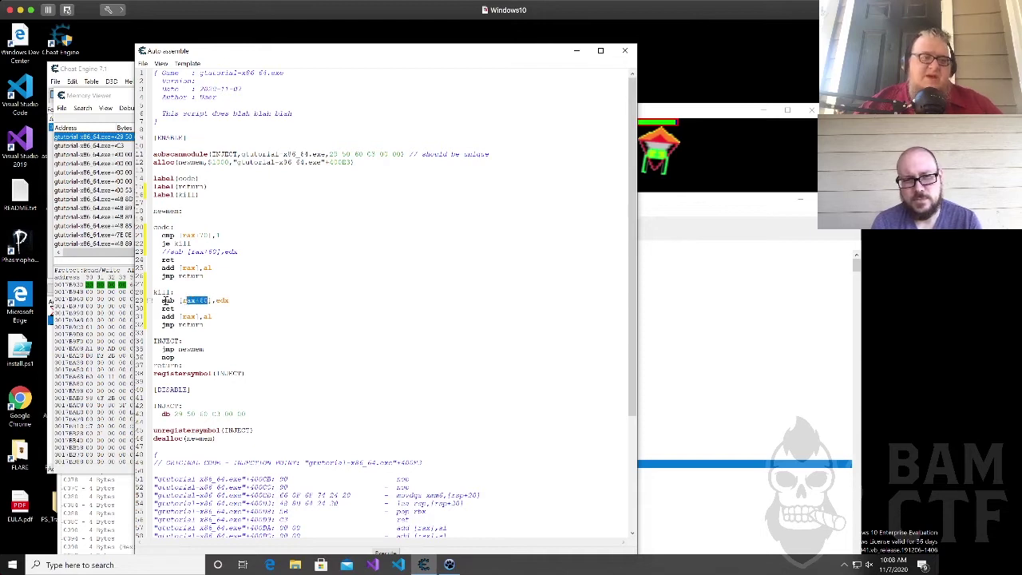
double_click(168, 300)
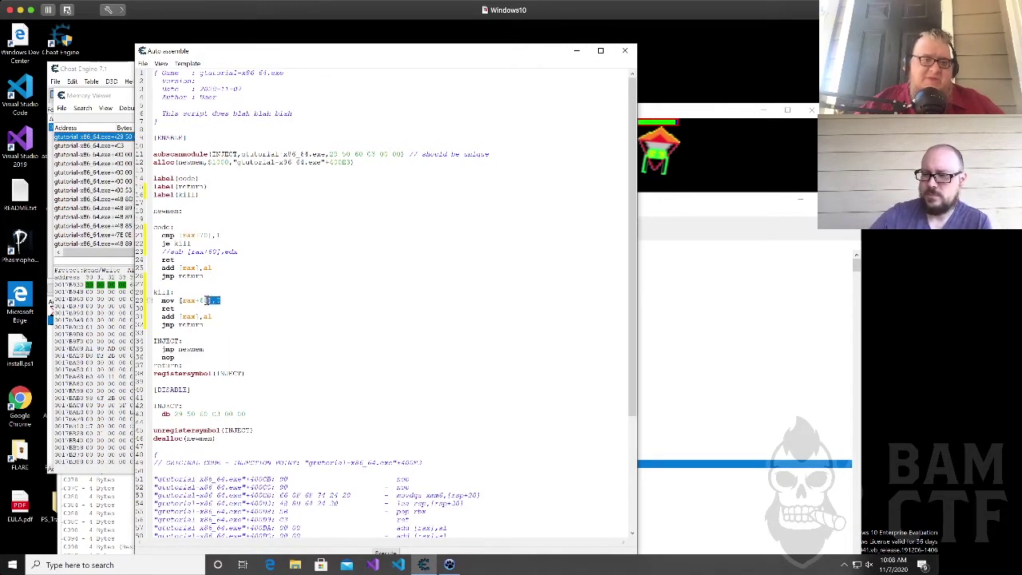
drag(169, 300, 161, 301)
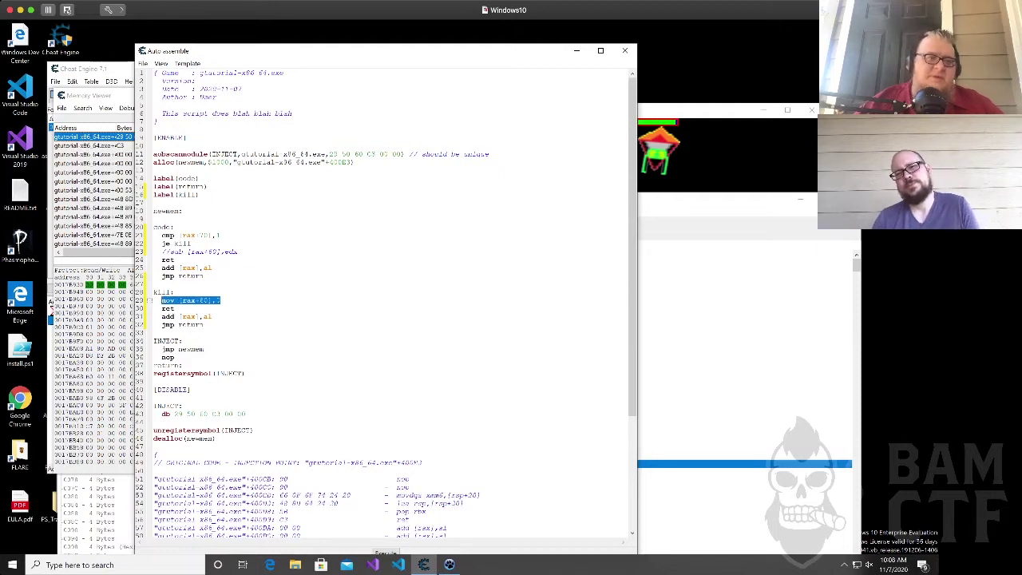
Assign the script to the current cheat table and close the script editor, memory viewer, structure dissection and opcode windows.
click(142, 63)
click(172, 115)
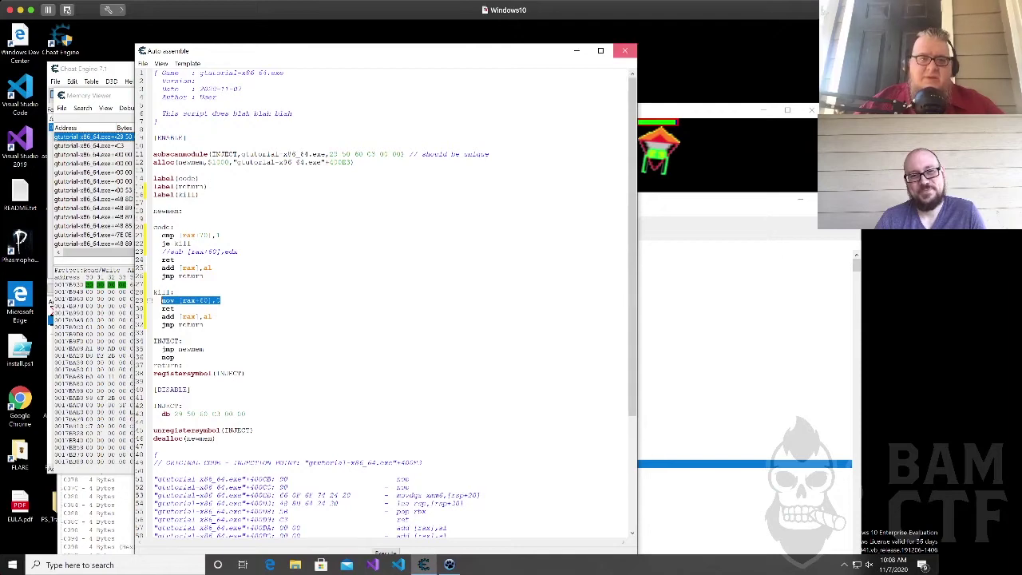
click(625, 51)
click(442, 95)
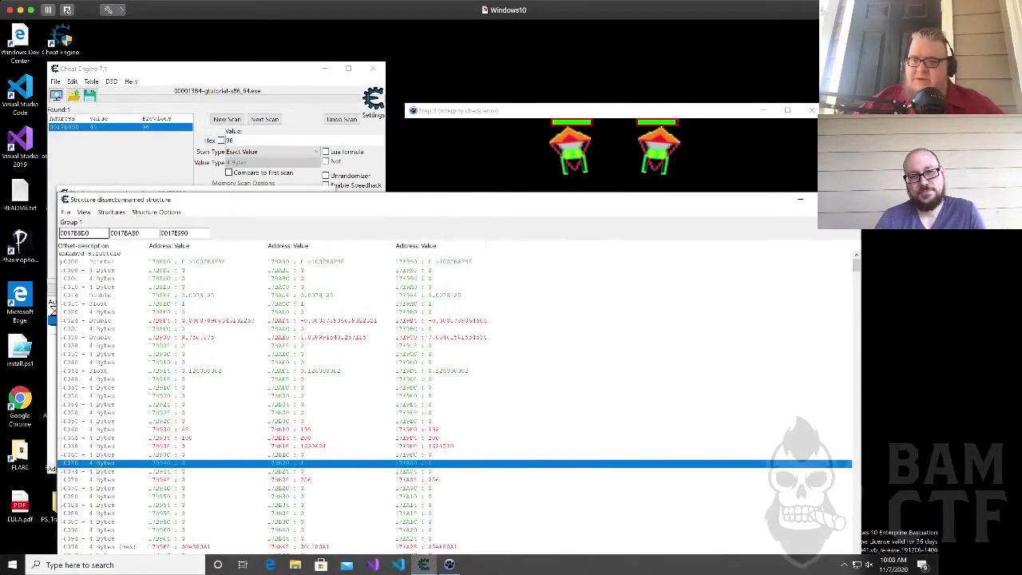
click(849, 200)
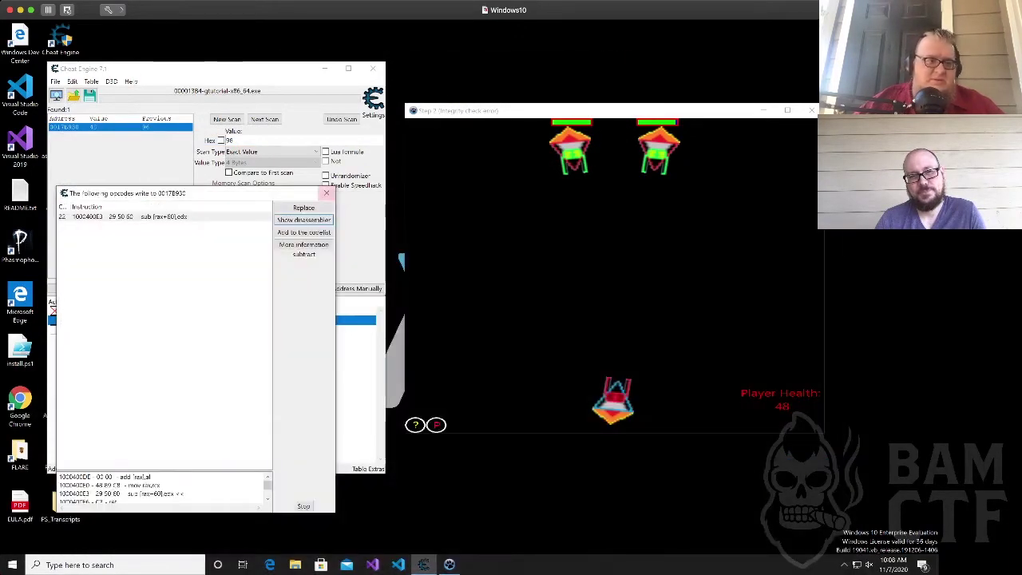
key(alt+F4)
Rename the new Auto Assemble script entry in the cheat table as god mode.
click(96, 329)
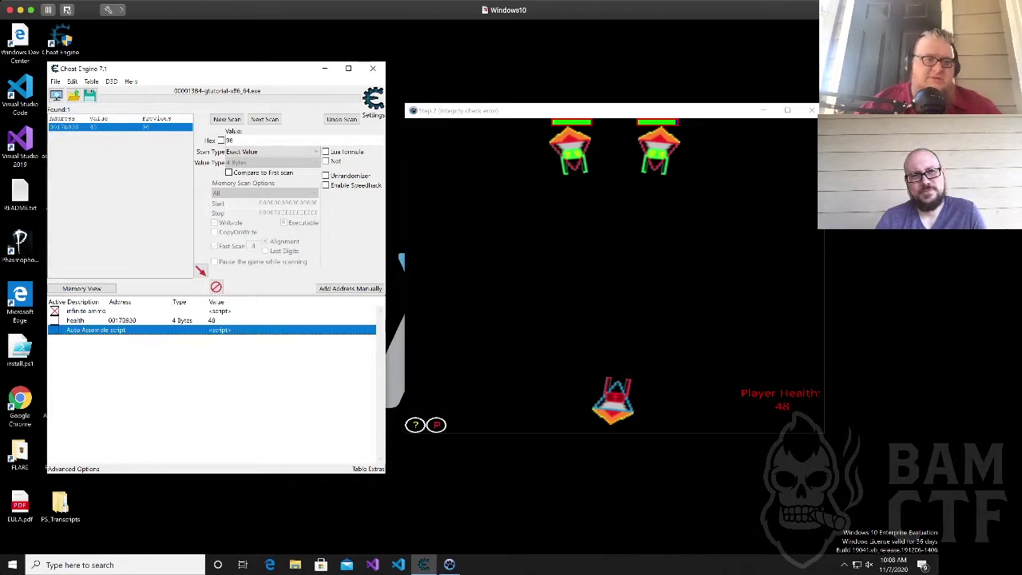
double_click(96, 330)
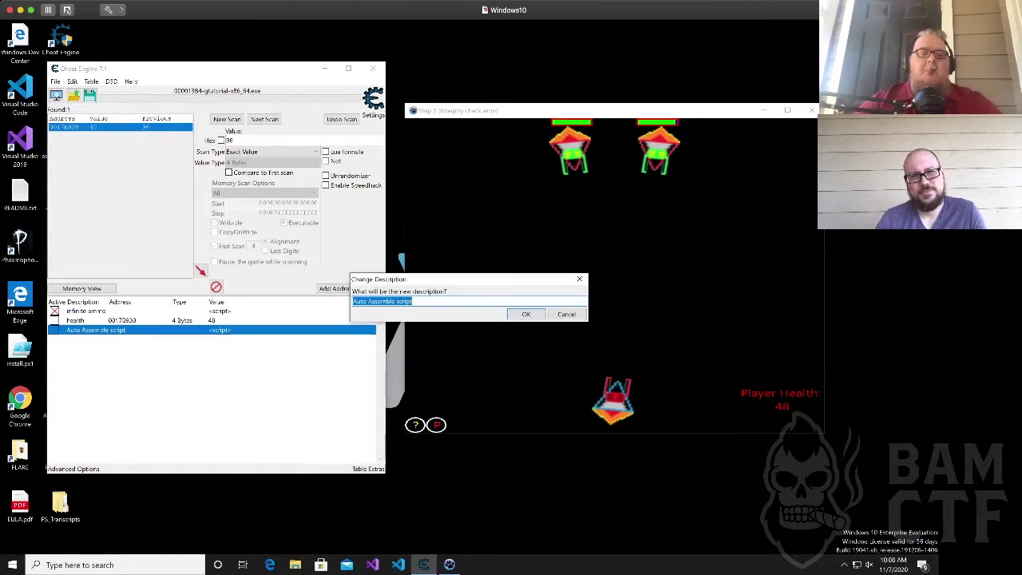
text(god mode)
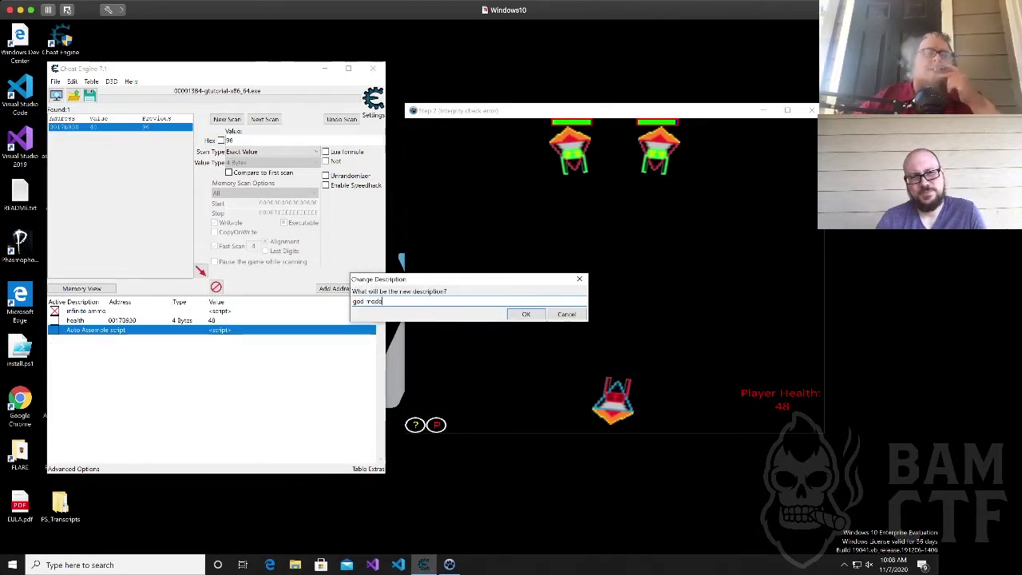
key(Return)
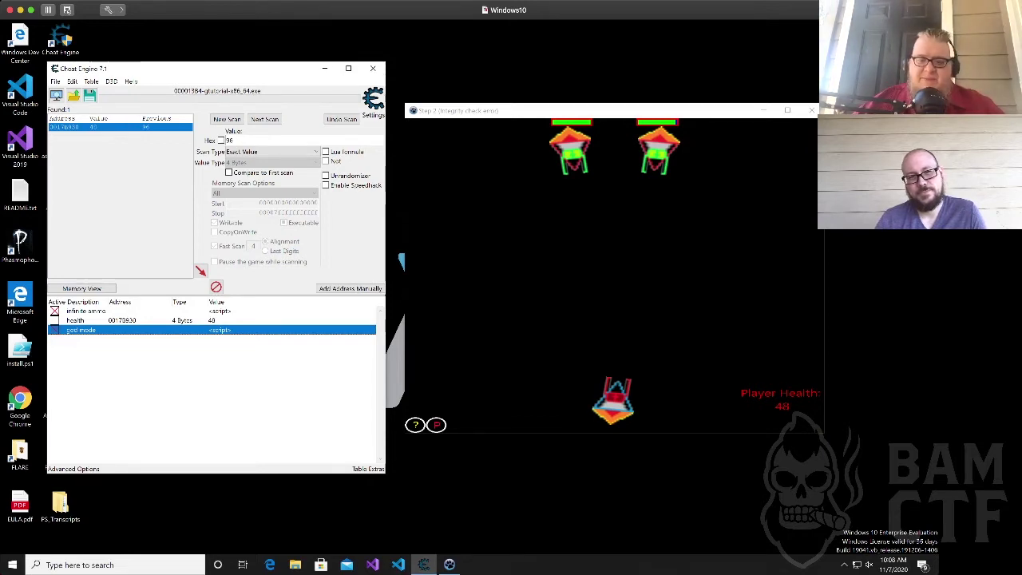
Enable the god mode script, then shoot both enemies in the game and dismiss the completion dialog to proceed to Step 3.
key(alt+Tab)
key(Left)
key(Right)
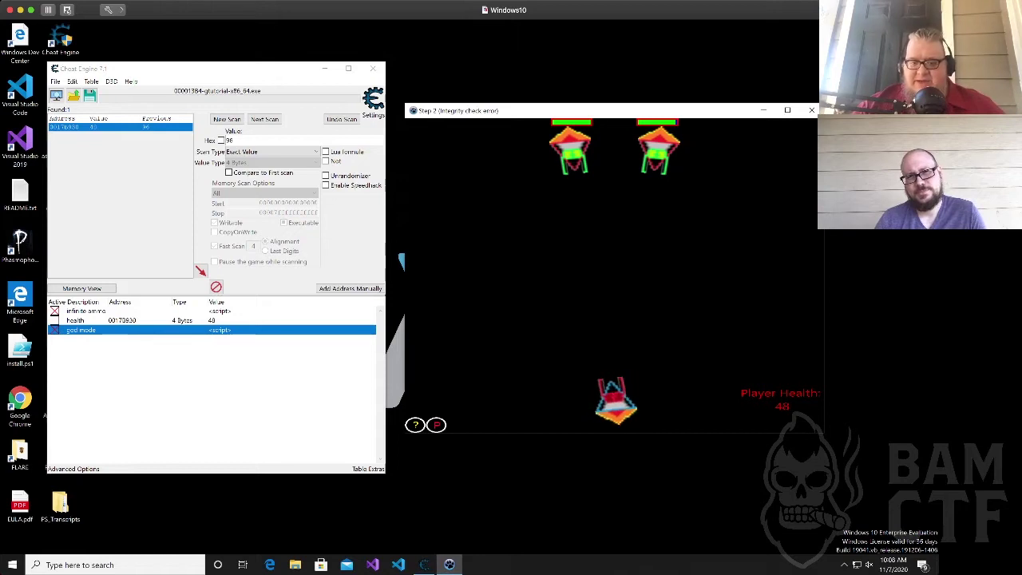
key(Left)
key(space)
key(space)
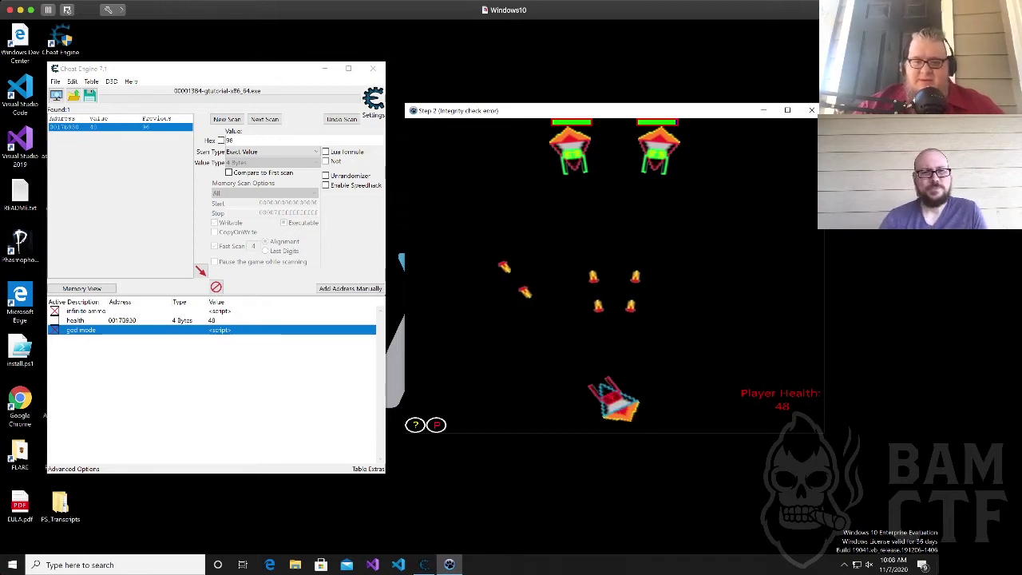
key(Right)
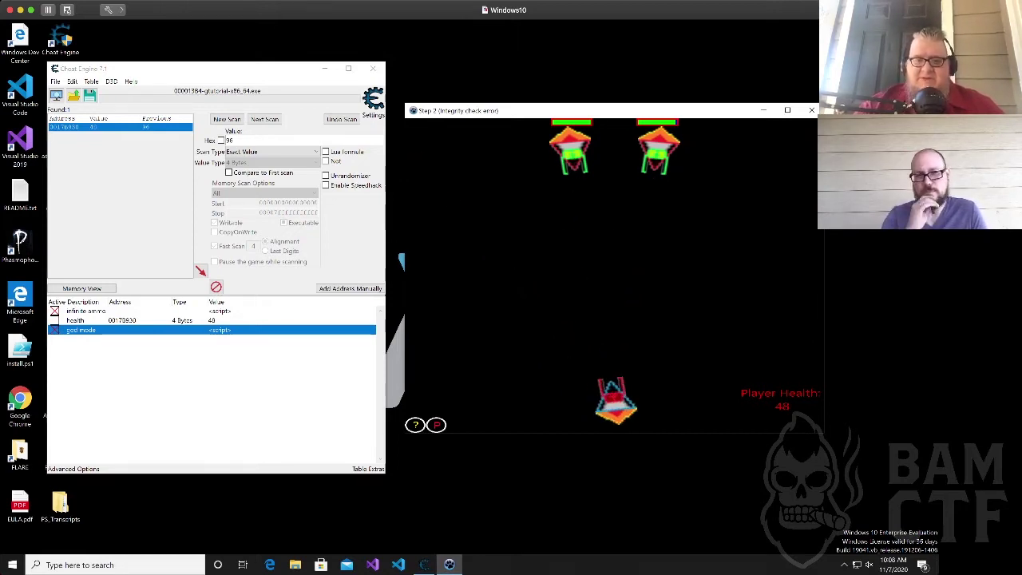
key(space)
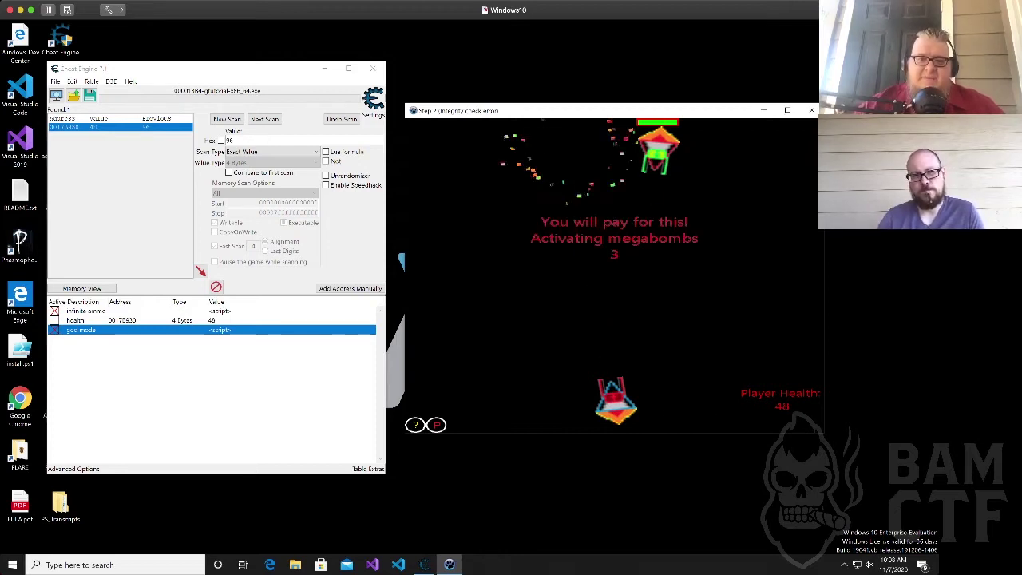
key(Right)
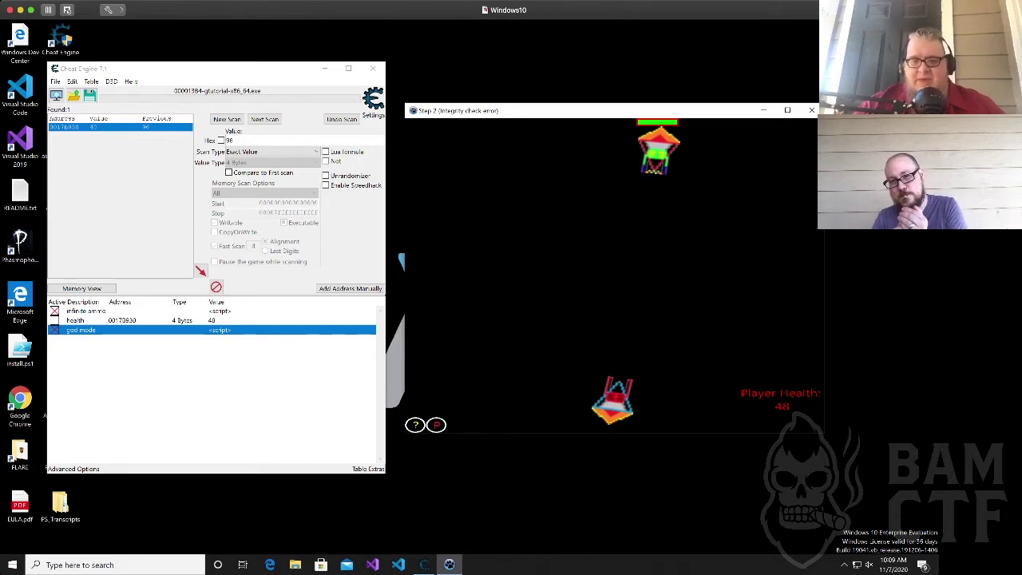
key(space)
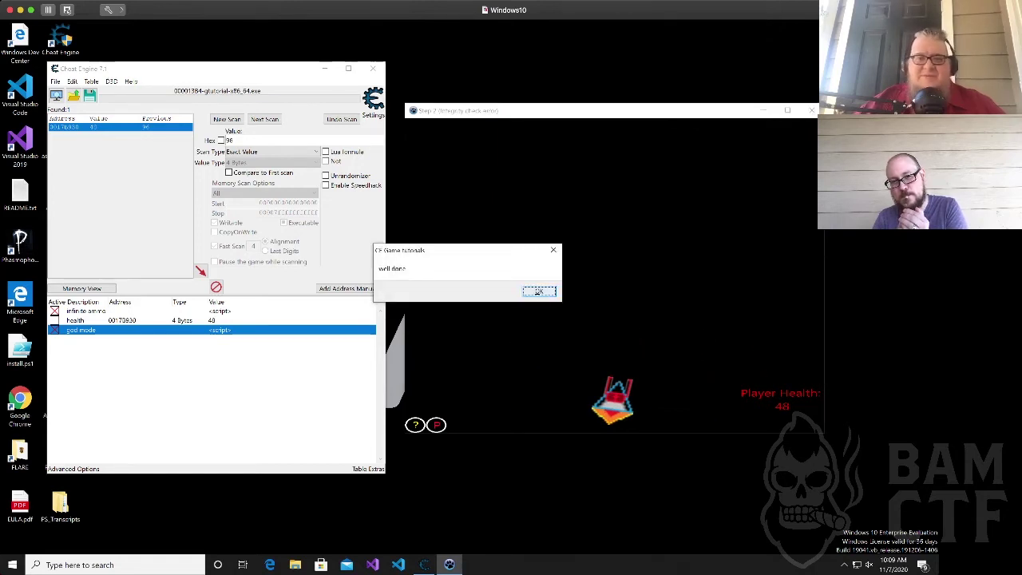
key(Return)
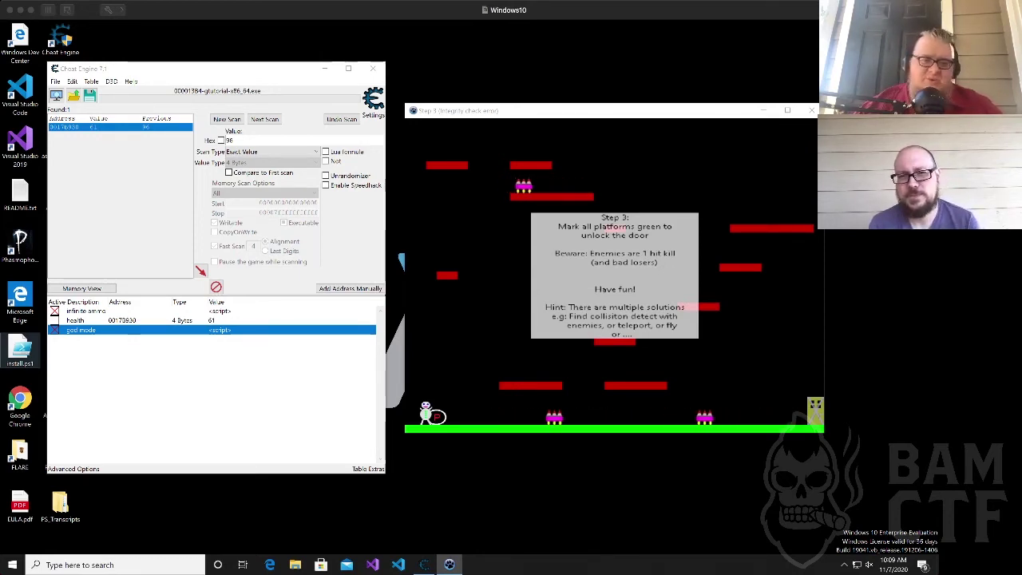
key(super+Tab)
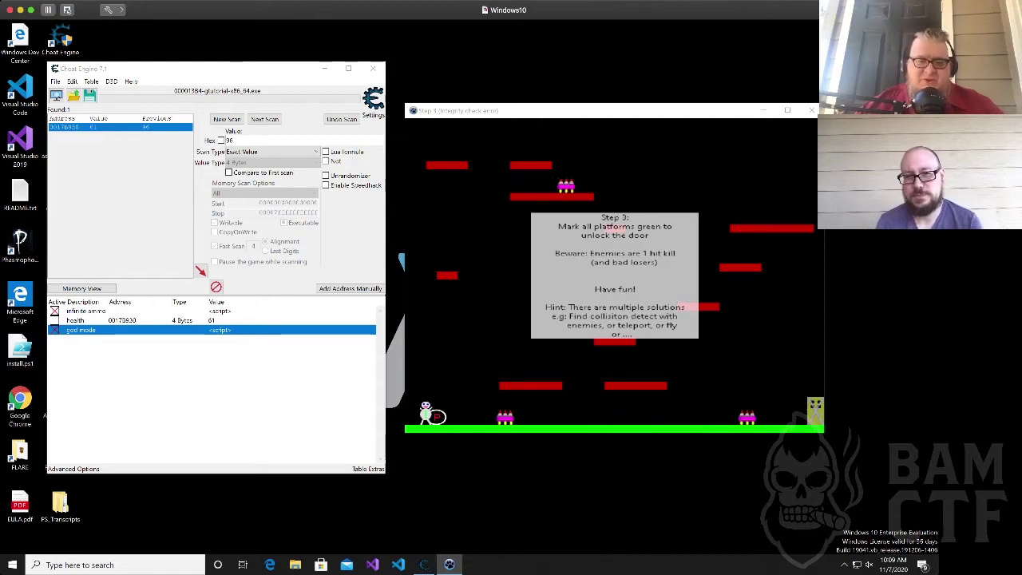
Dismiss the Step 3 instructions and walk the player right along the ground toward the enemies.
click(615, 275)
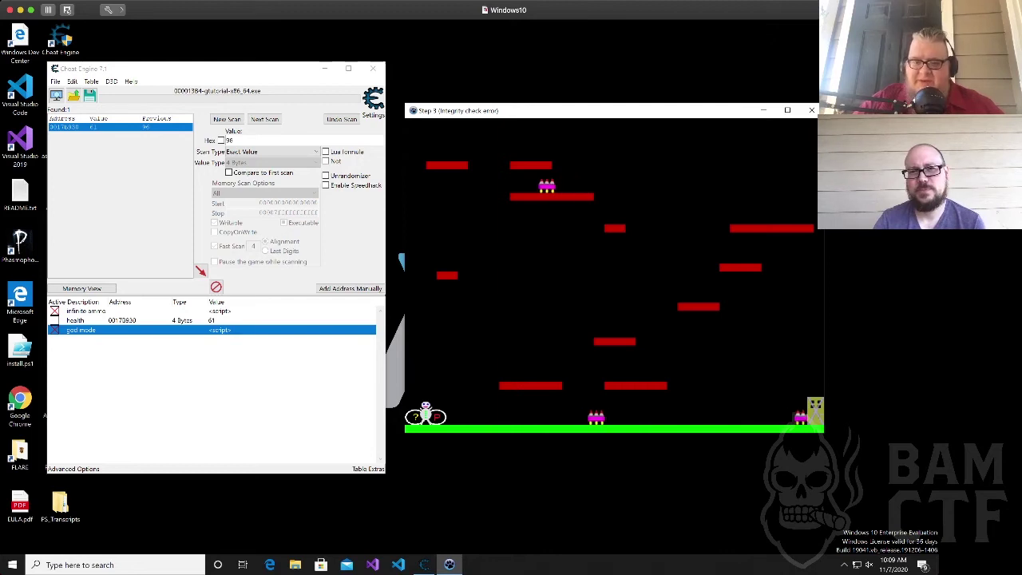
key(Right)
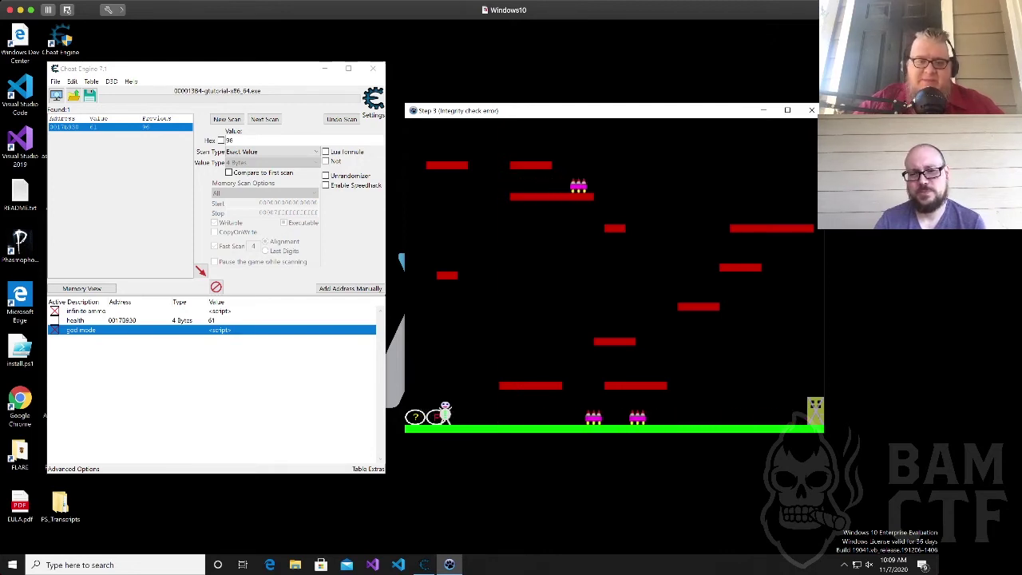
key(Right)
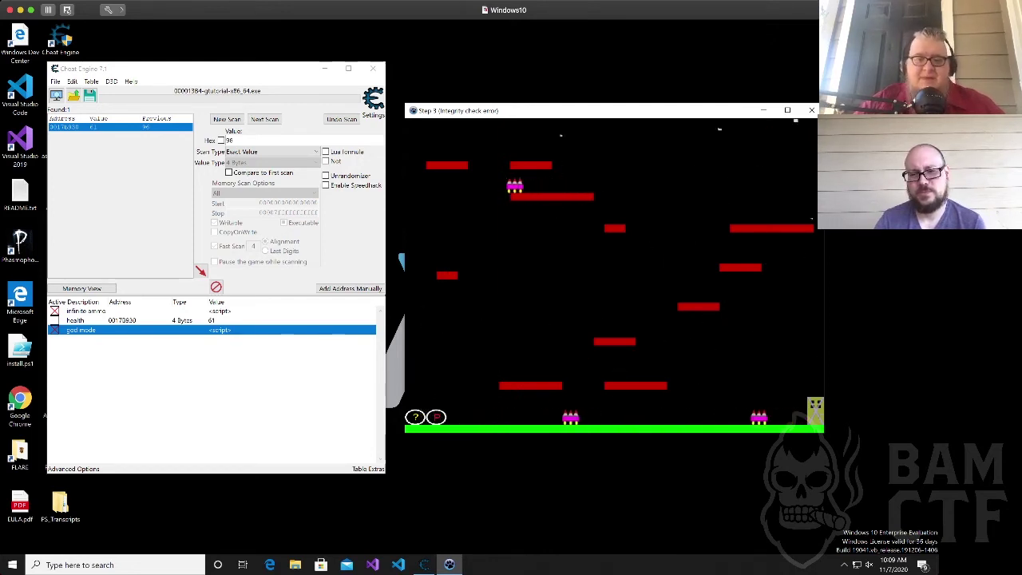
key(Right)
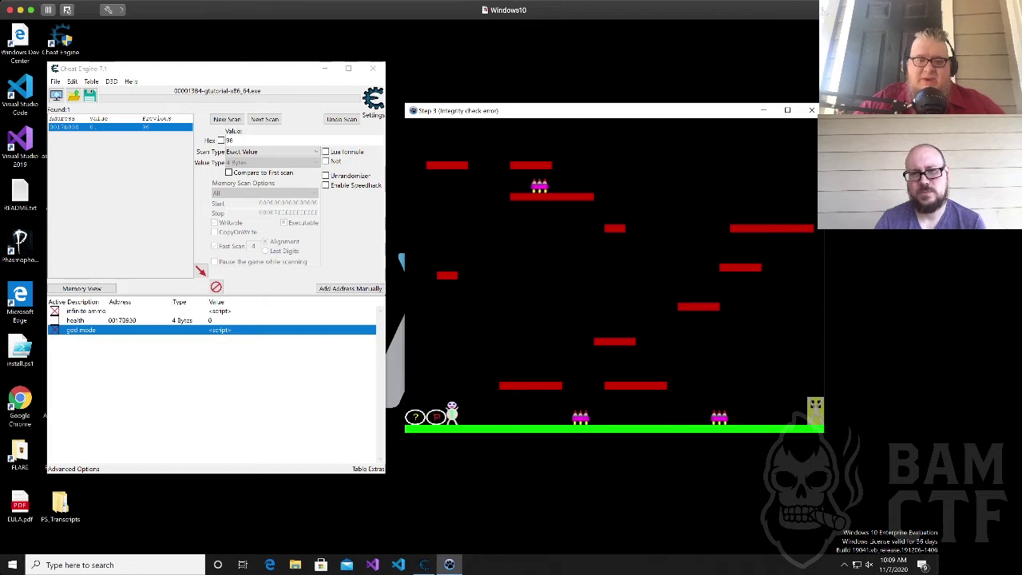
Jump the player onto the two lowest platforms and the short one above them to mark them green.
key(Right)
key(Up)
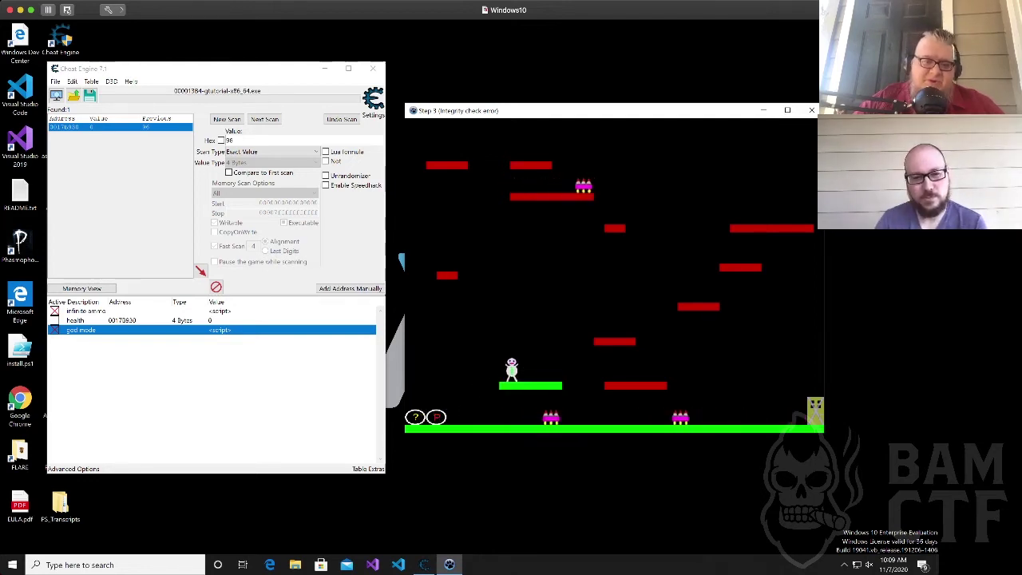
key(Right)
key(Right)
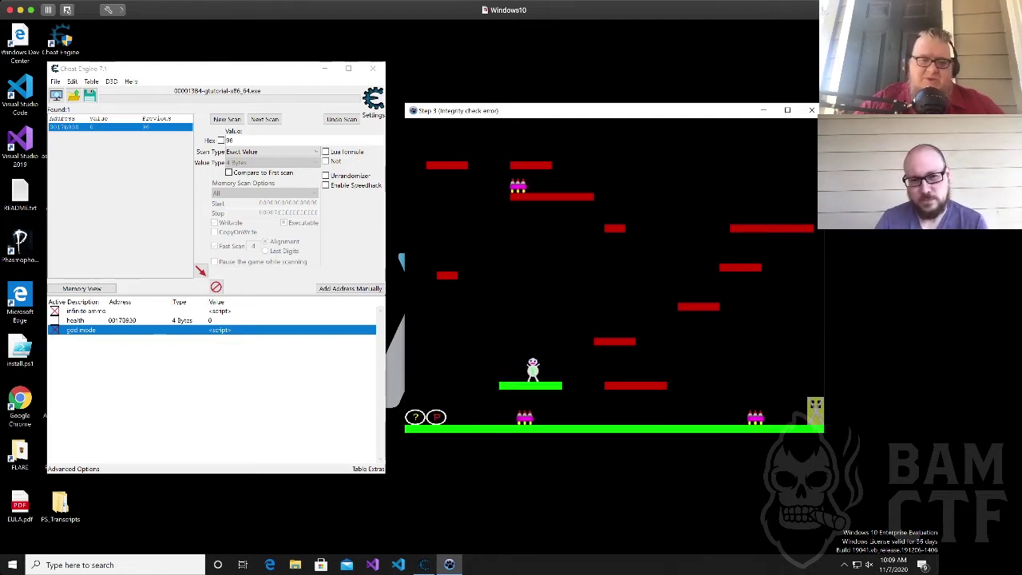
key(space)
key(Right)
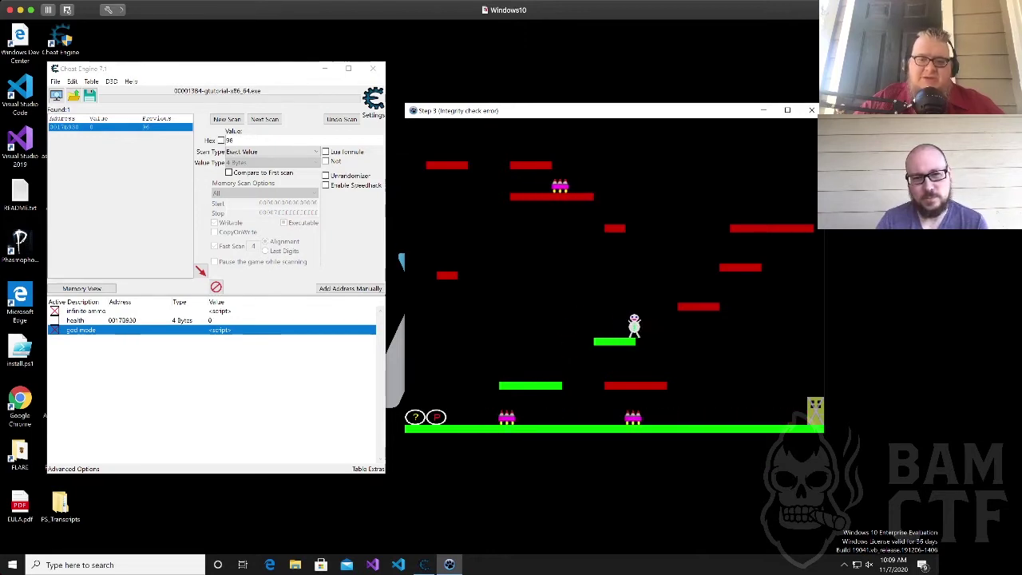
key(Left)
key(space)
key(Left)
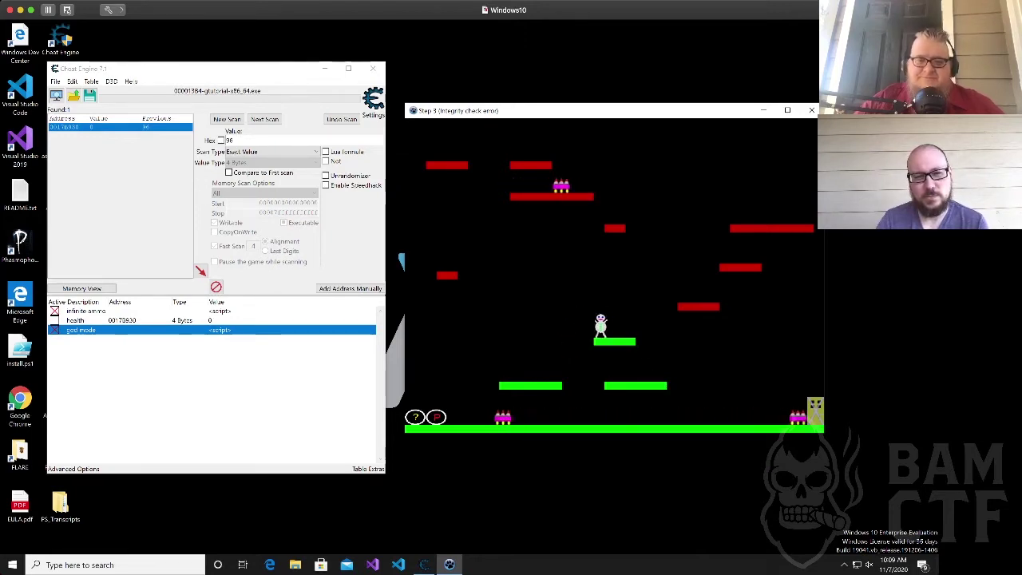
Jump the player up the right-hand platforms to mark them green, ending back on the ground near the door.
key(Right)
key(space)
key(Right)
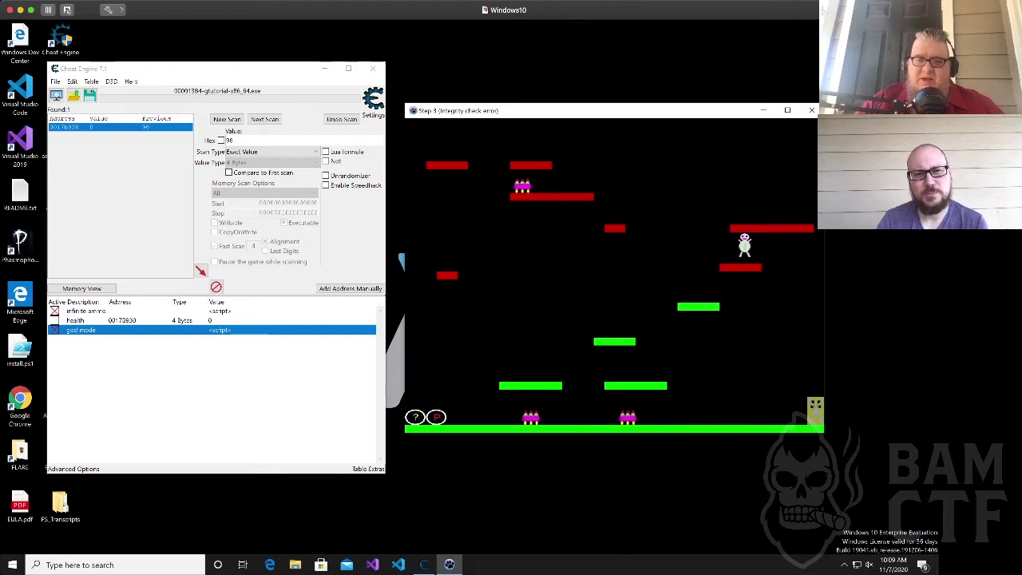
key(space)
key(Right)
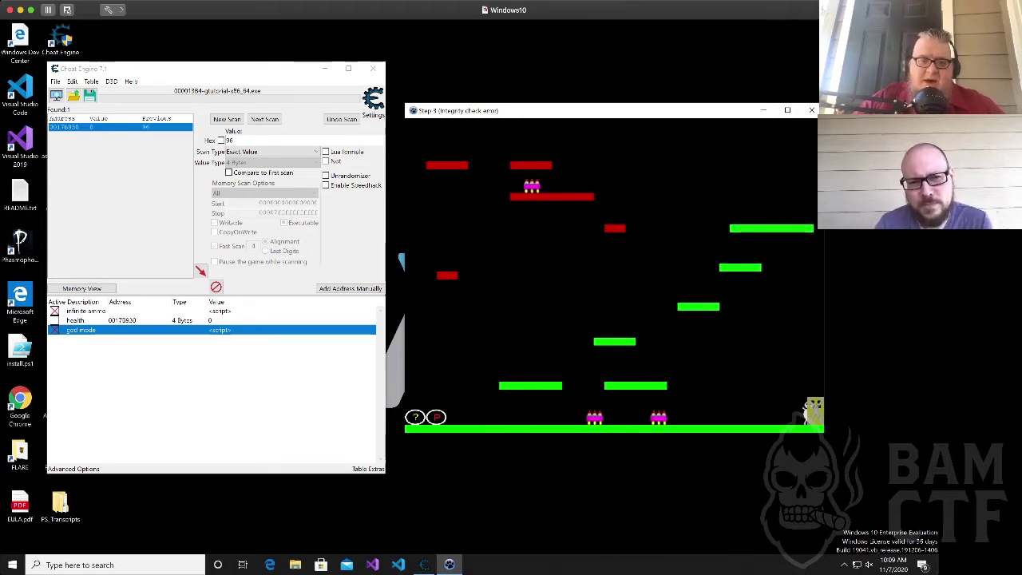
key(Left)
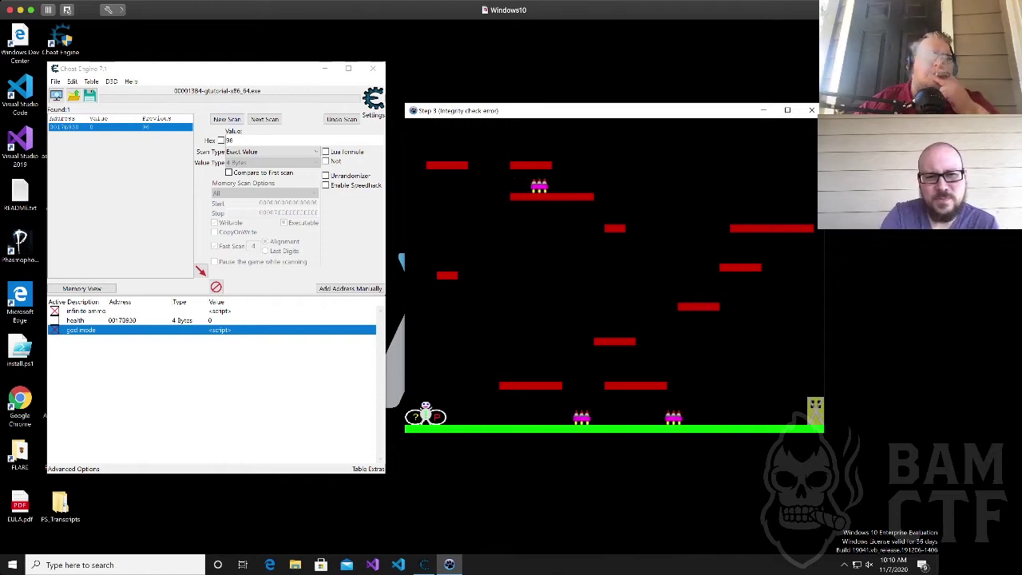
Start a new 4-byte scan for an unknown initial value, shifting the game window slightly left before running it.
click(227, 119)
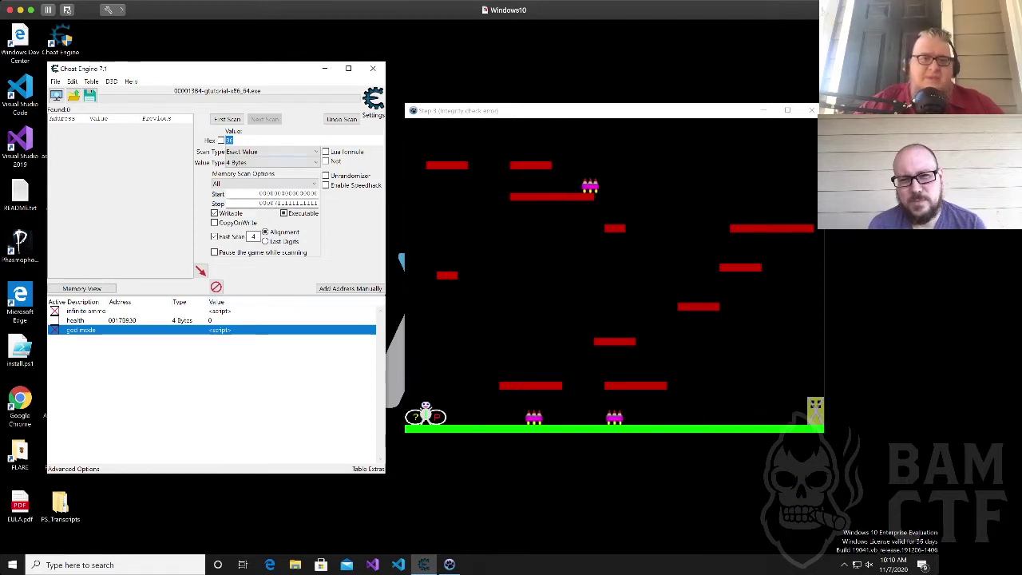
click(271, 152)
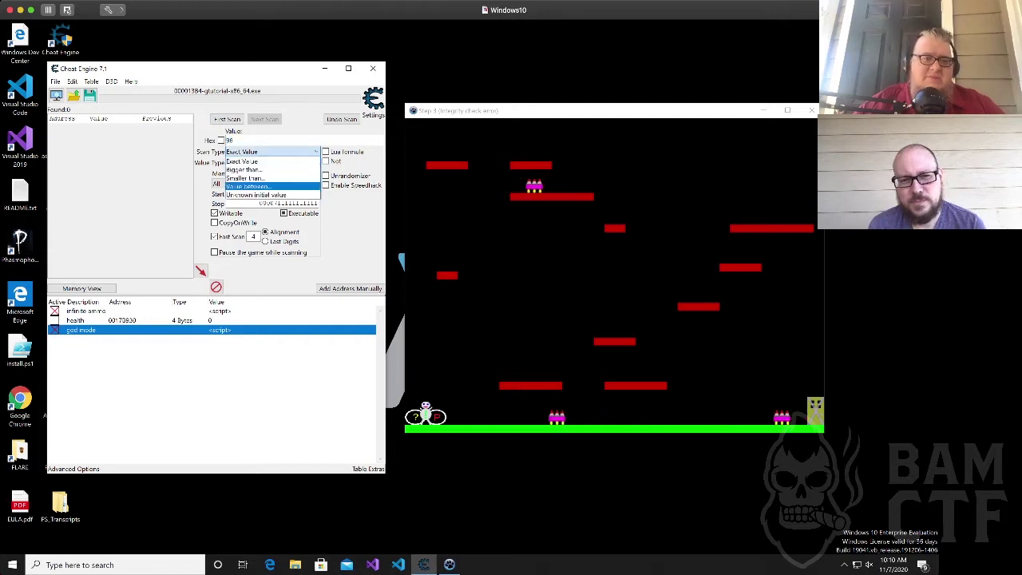
click(252, 195)
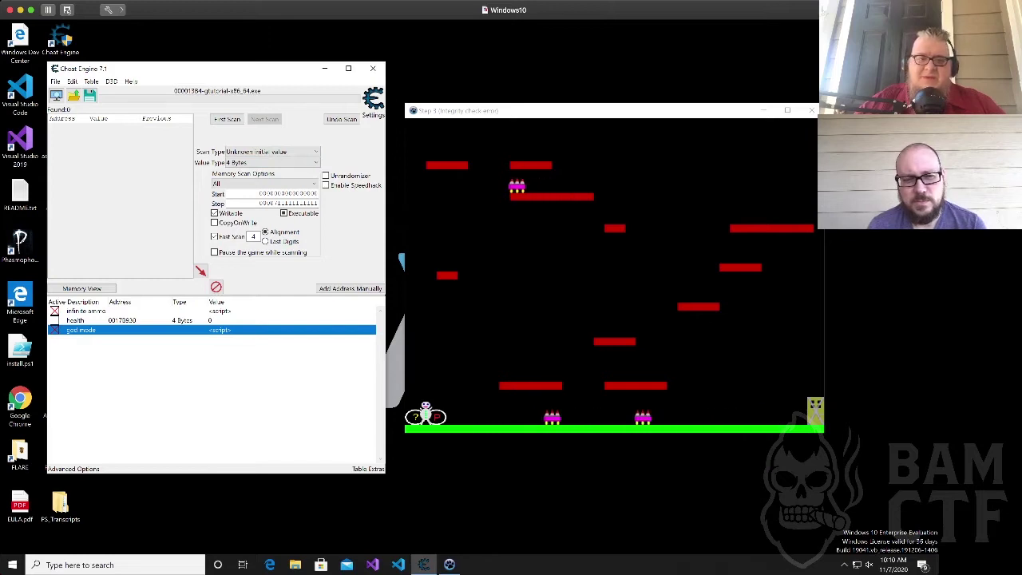
key(alt+Tab)
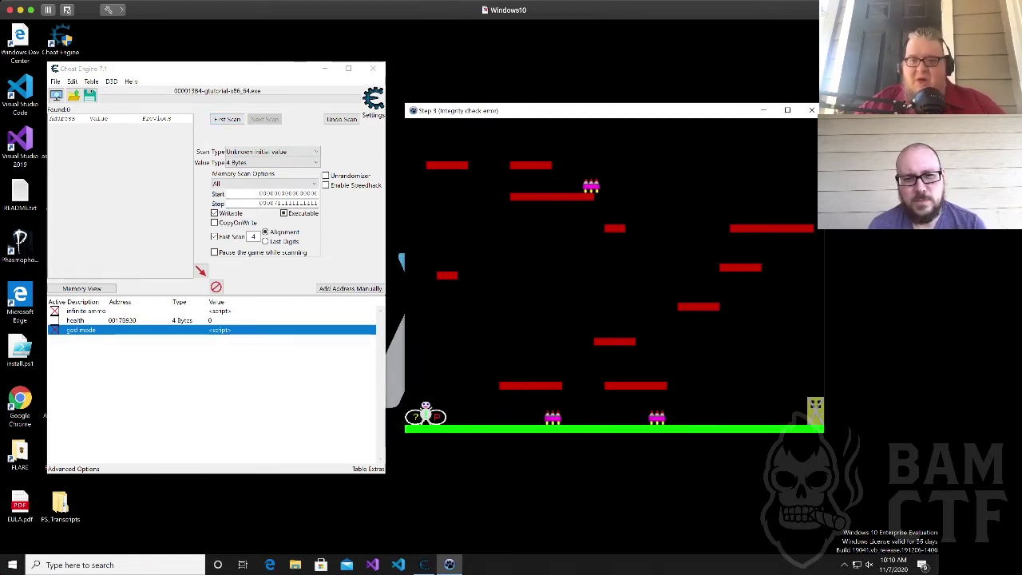
drag(650, 115, 639, 115)
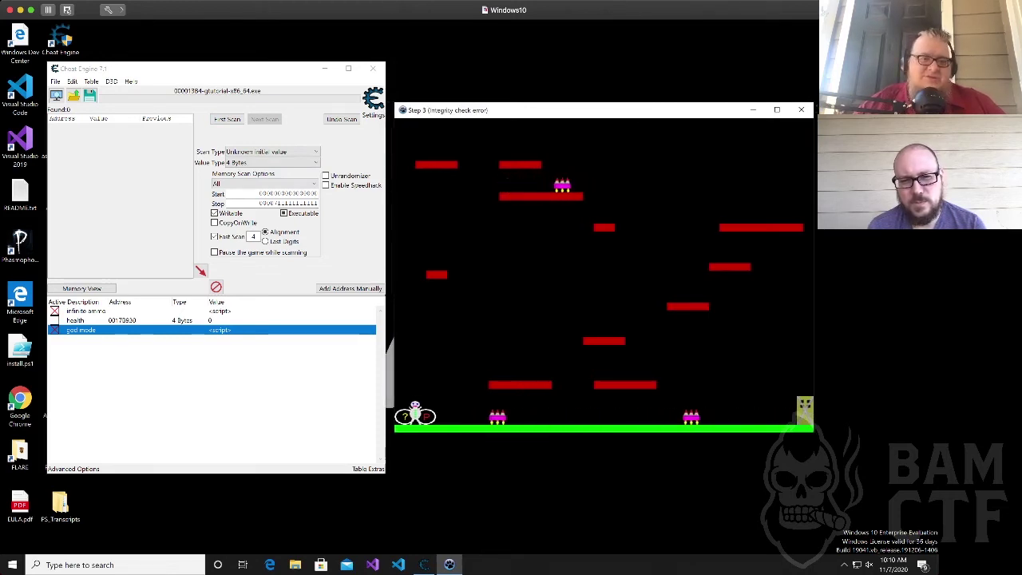
click(227, 118)
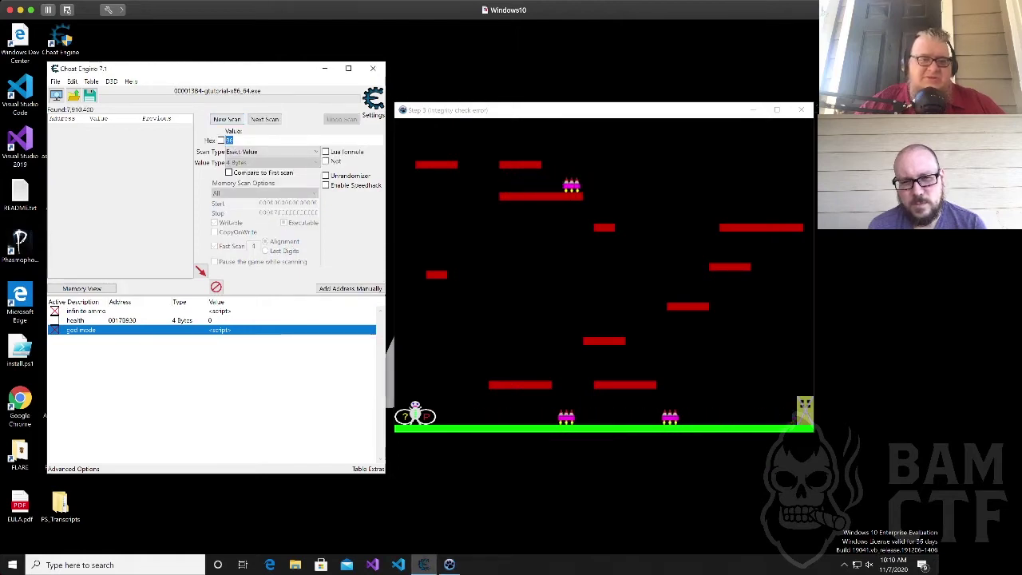
Move the player slightly right in the game and filter the 4-byte results by increased value.
click(559, 110)
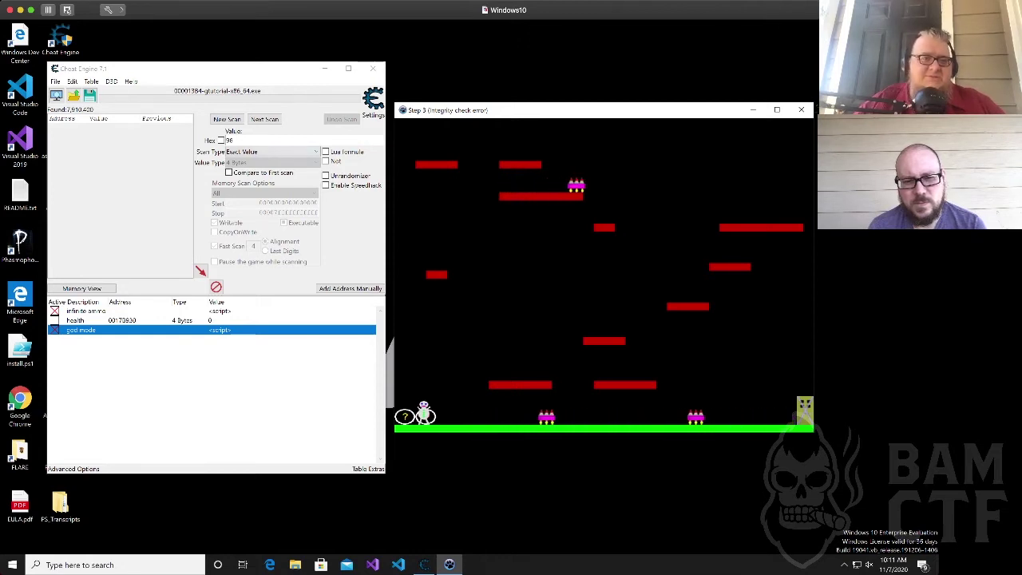
click(271, 152)
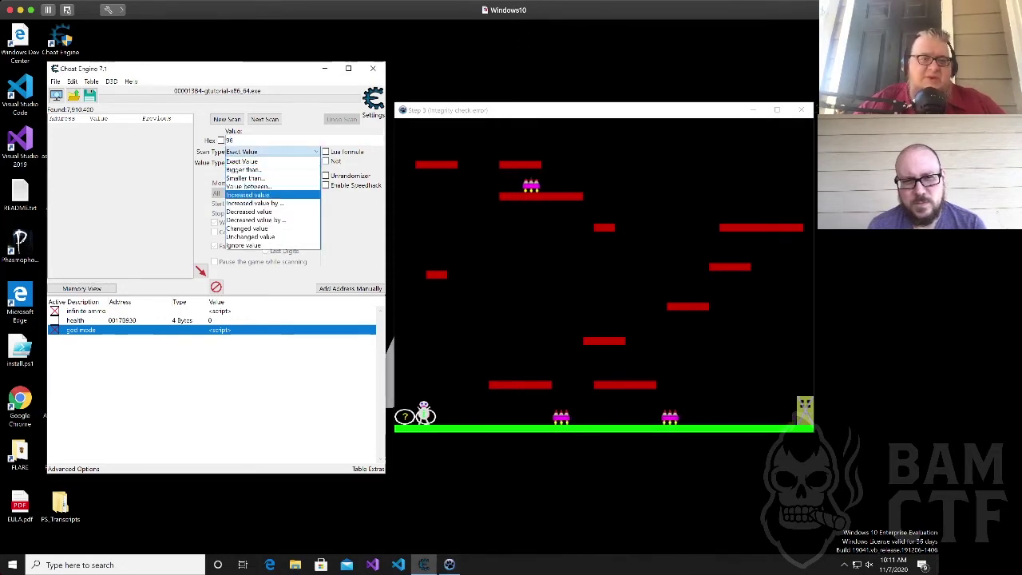
click(248, 195)
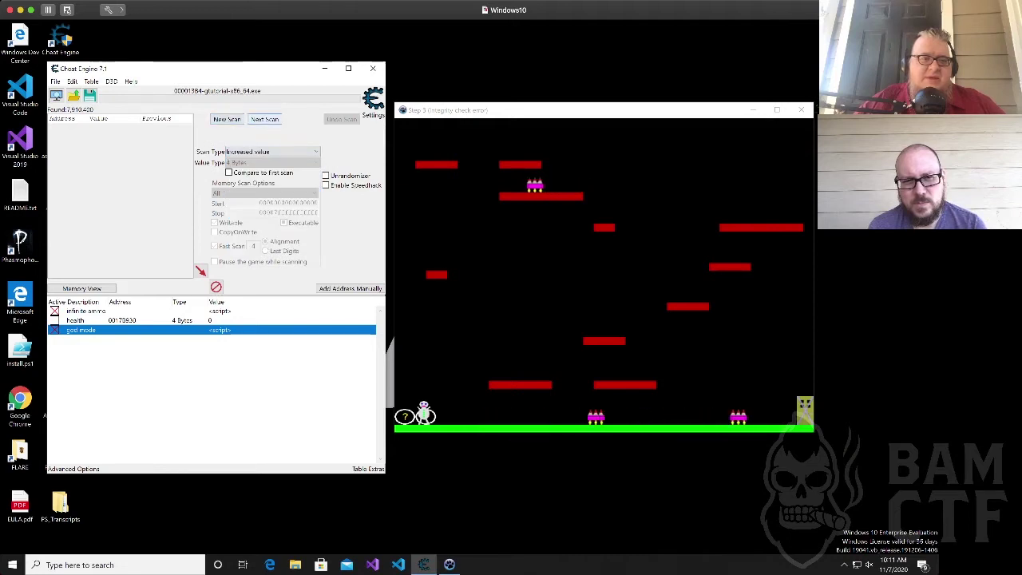
click(264, 119)
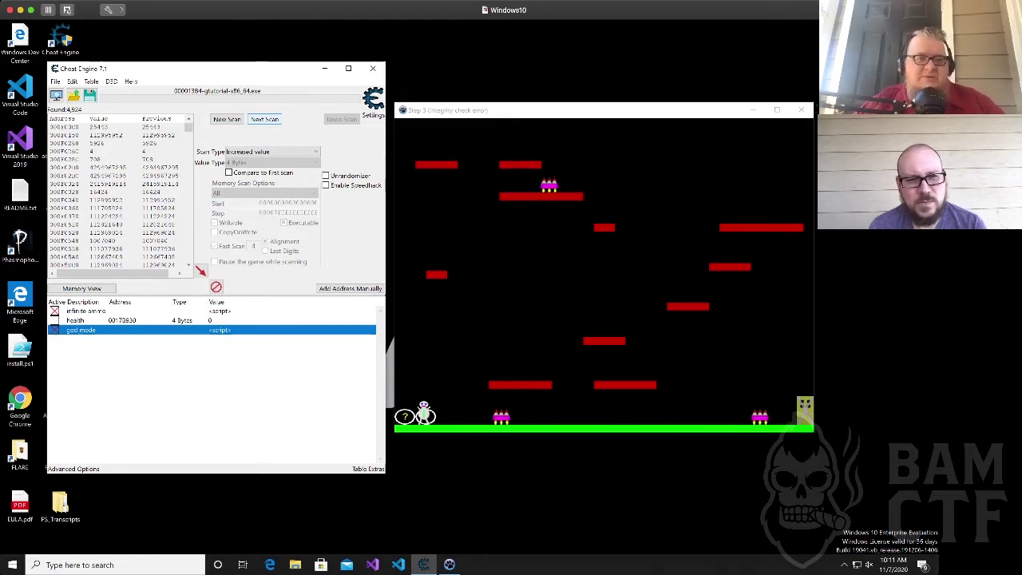
Start a new scan with value type Float and run the first scan for an unknown initial value.
click(227, 119)
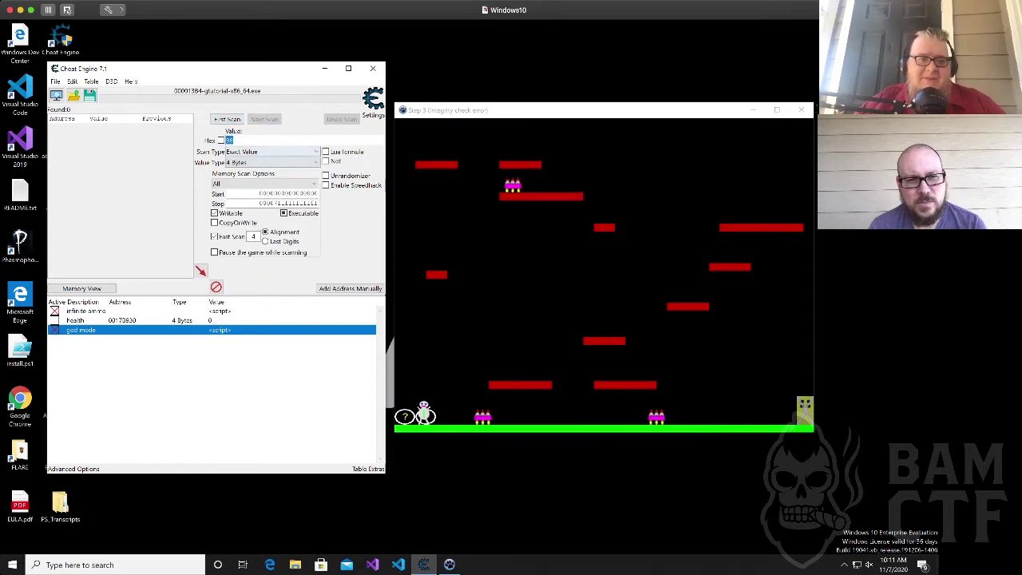
click(271, 162)
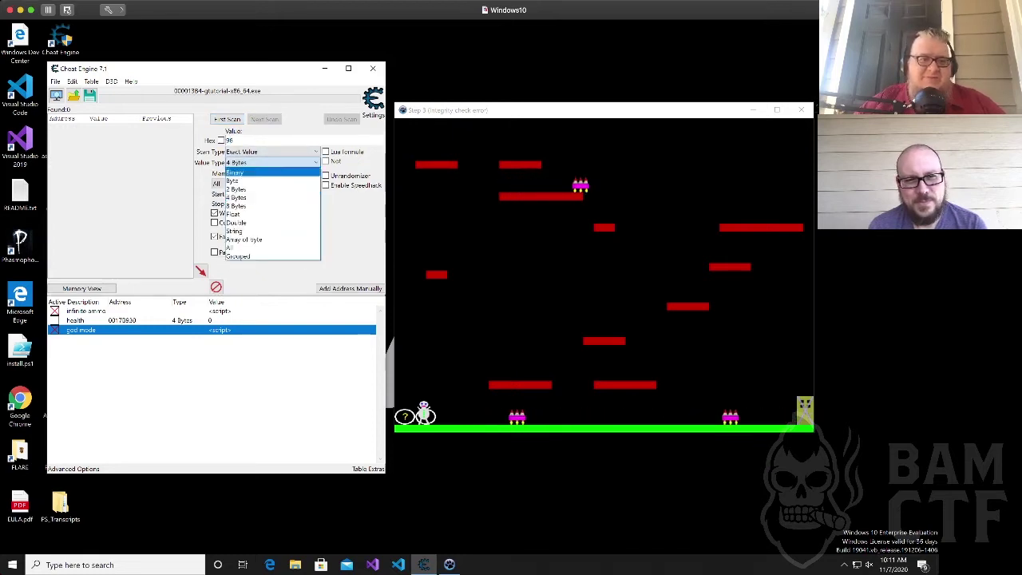
click(233, 214)
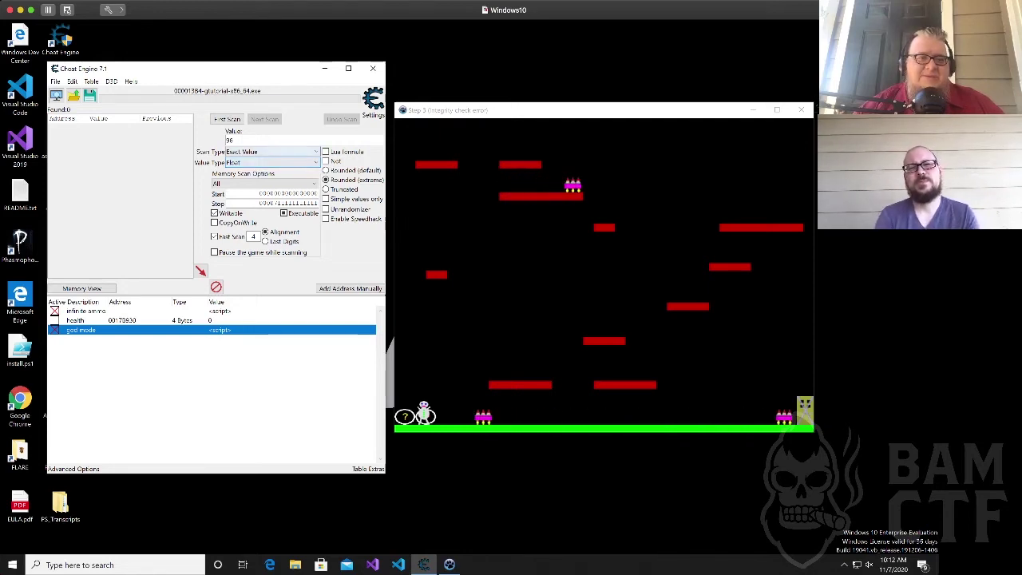
click(272, 151)
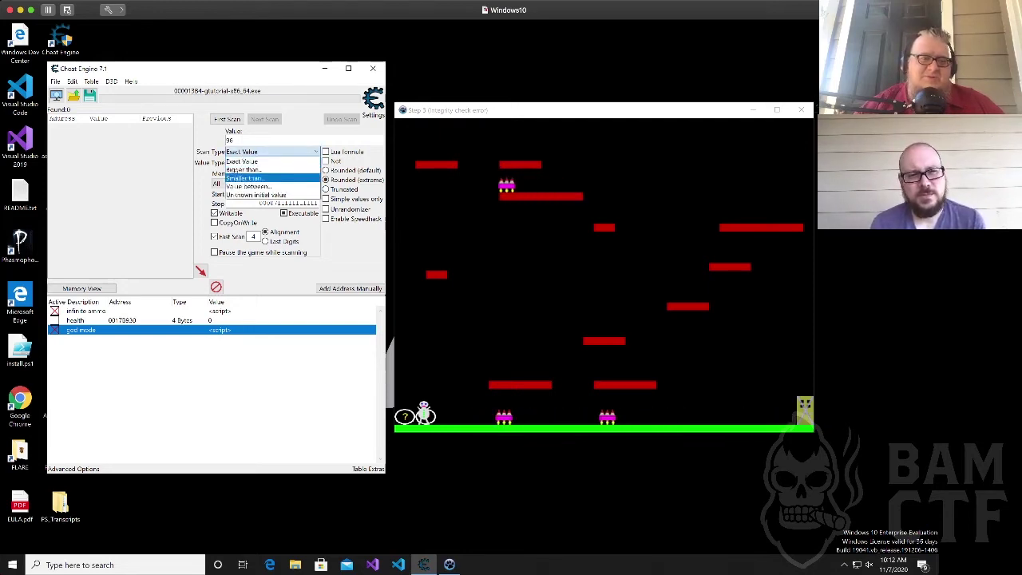
click(263, 194)
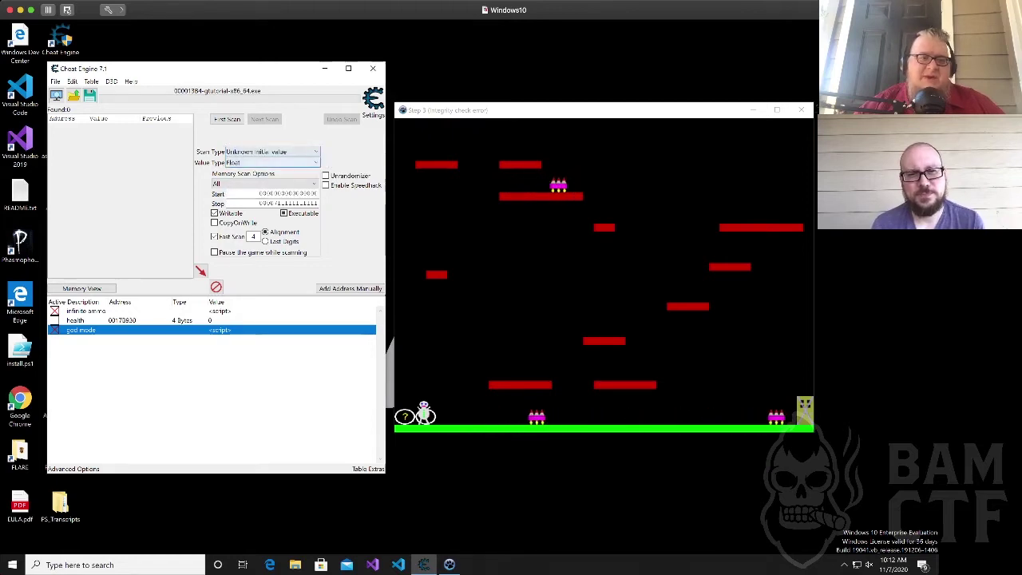
click(227, 118)
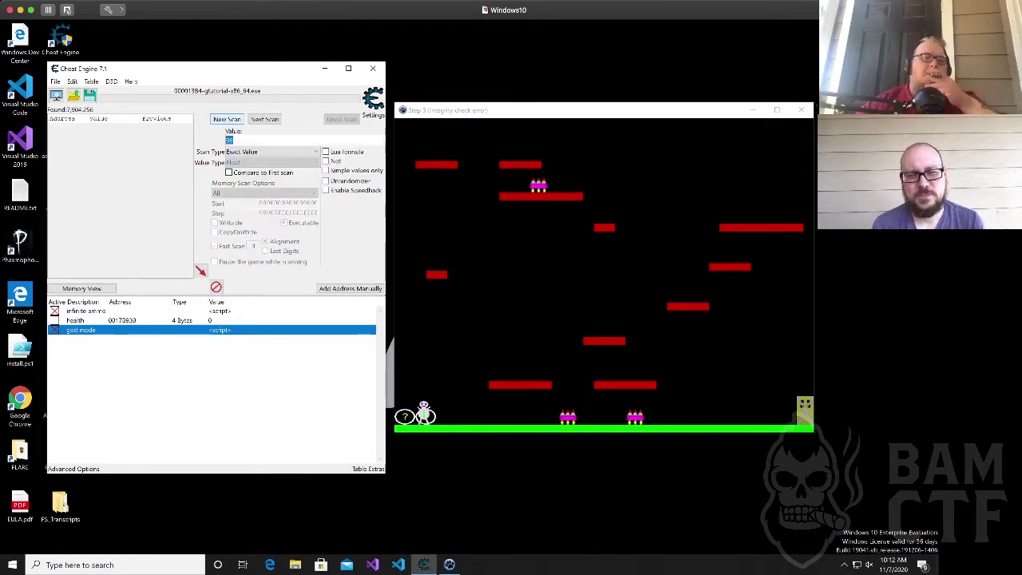
Move the player slightly right in the game and filter the float results by increased value.
click(511, 239)
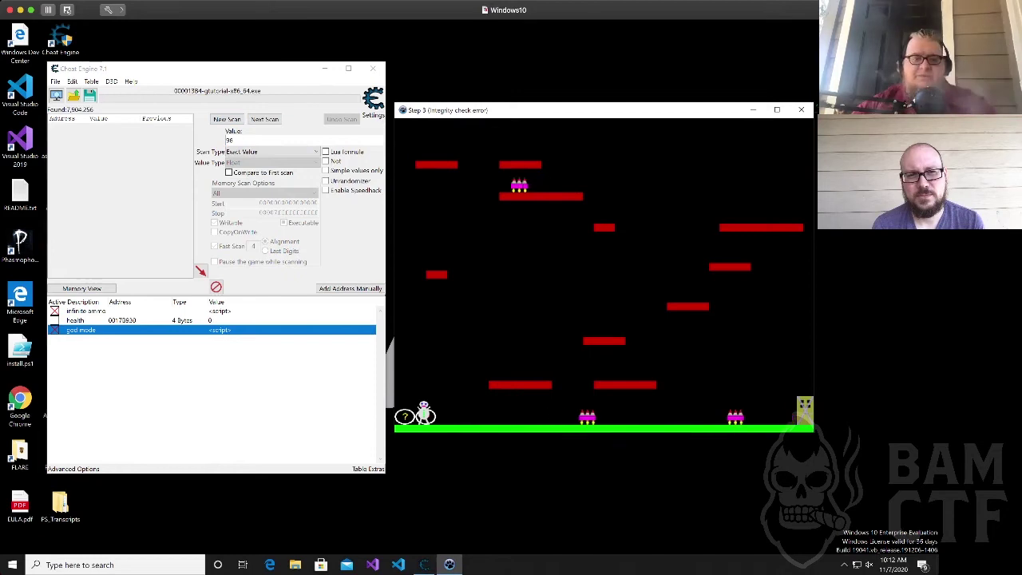
key(Right)
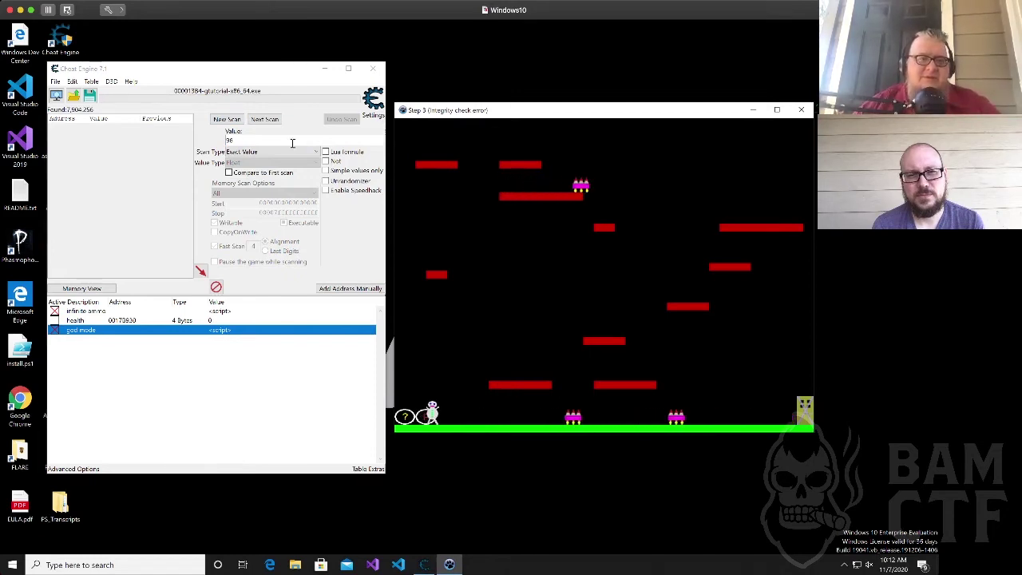
click(271, 151)
click(255, 196)
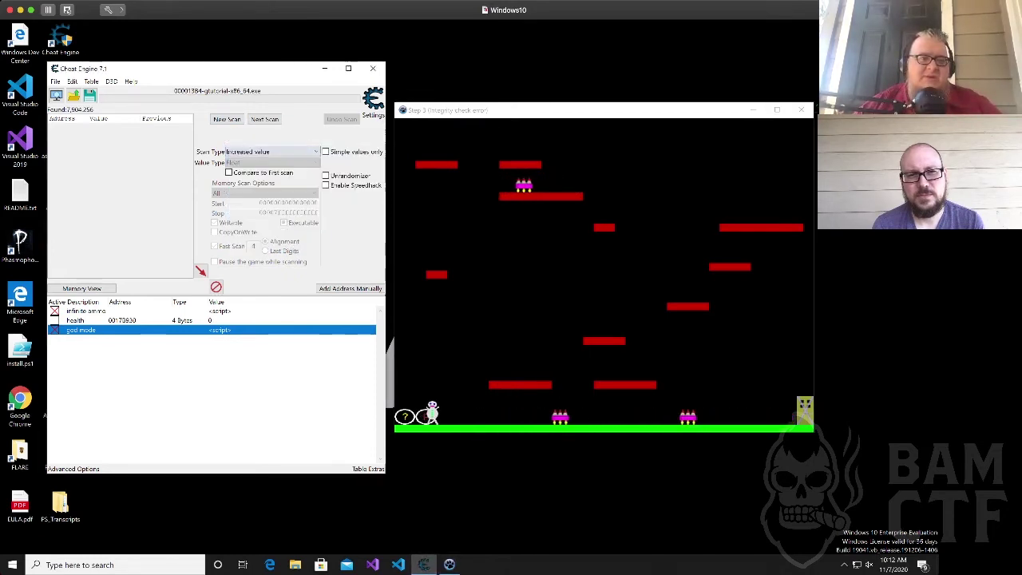
click(265, 119)
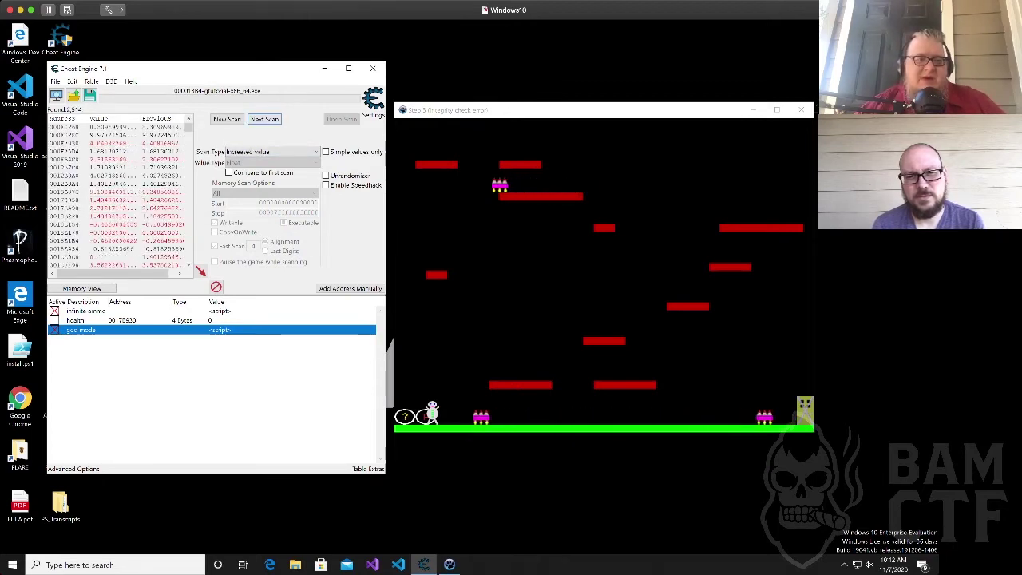
With the player standing still, filter the float results twice by unchanged value.
click(272, 151)
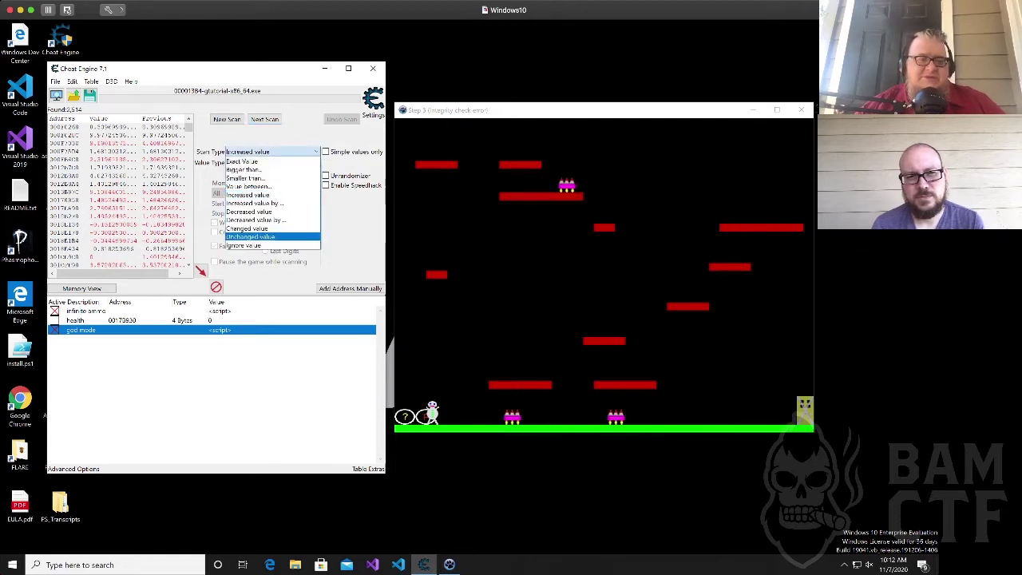
click(272, 237)
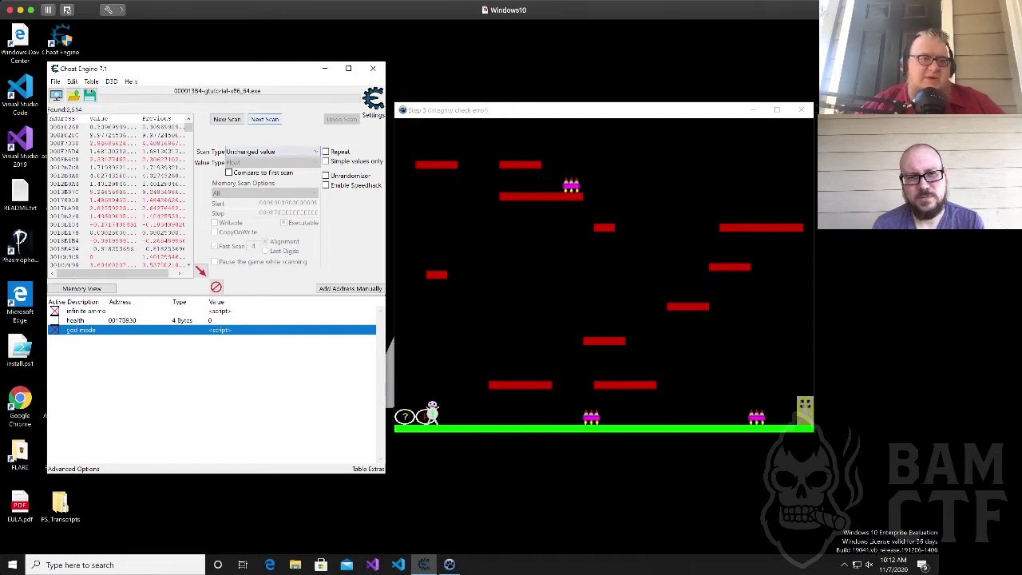
click(264, 119)
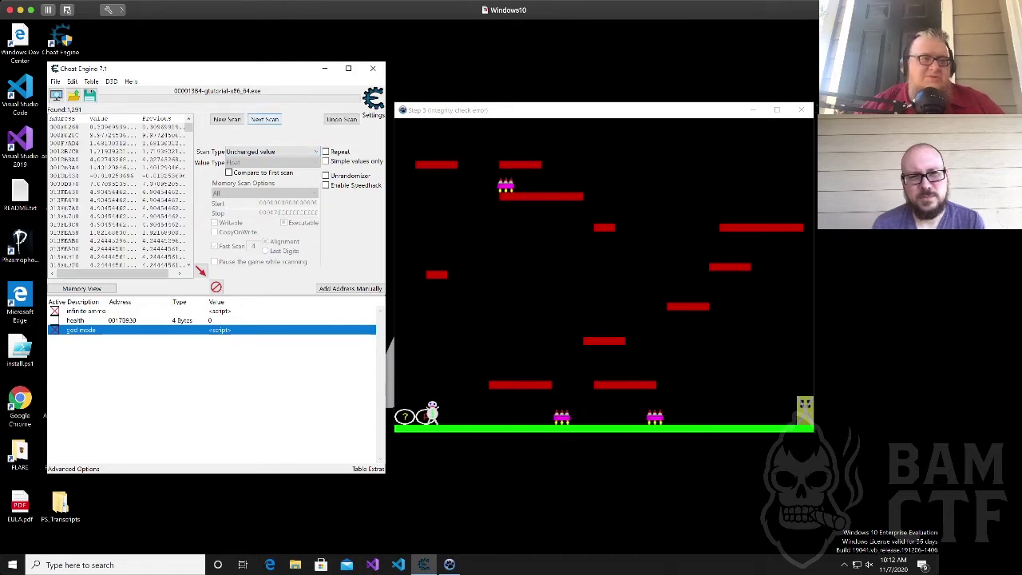
click(264, 119)
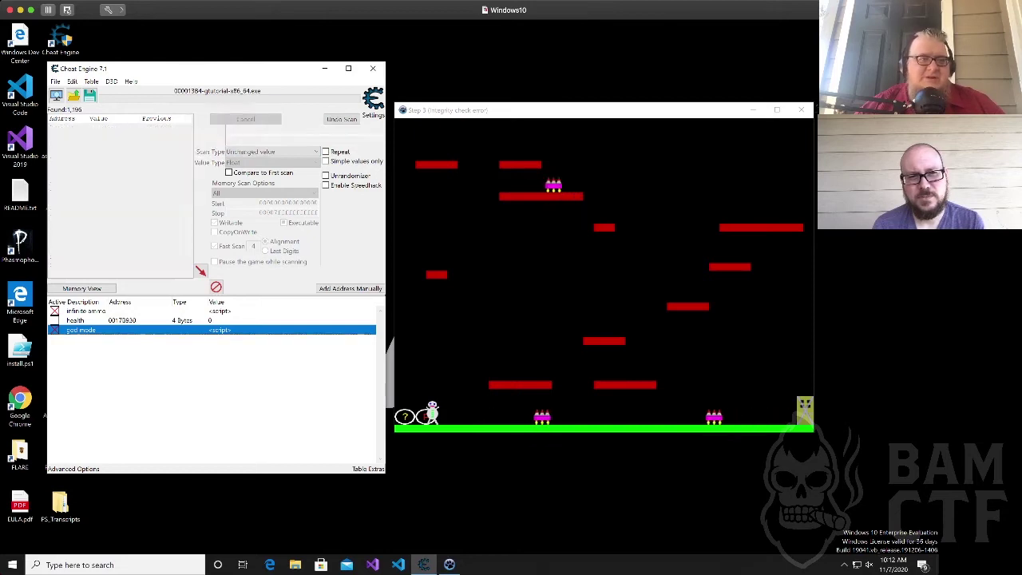
With the player still standing in place, filter the float results repeatedly by unchanged value.
click(264, 119)
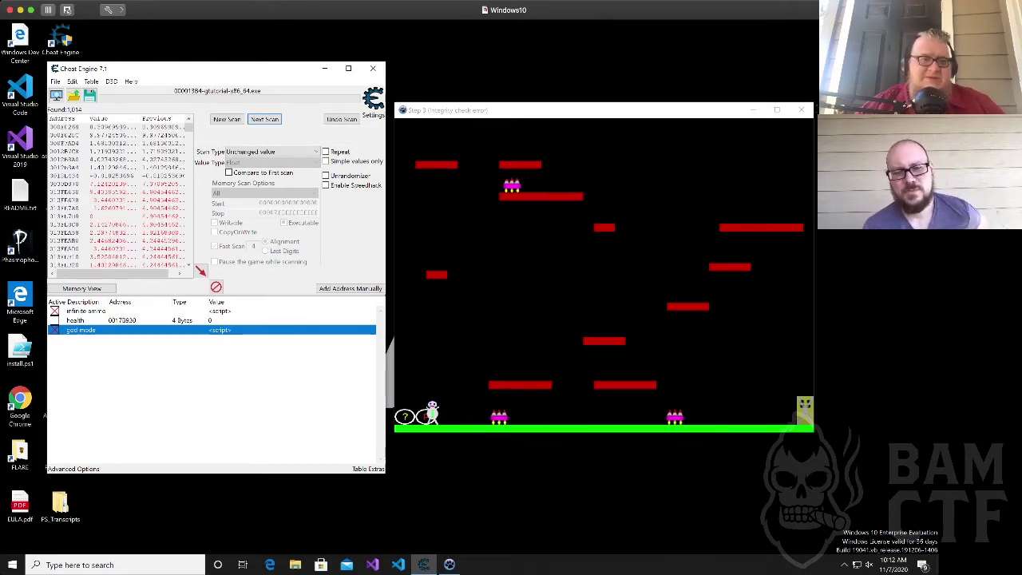
click(264, 119)
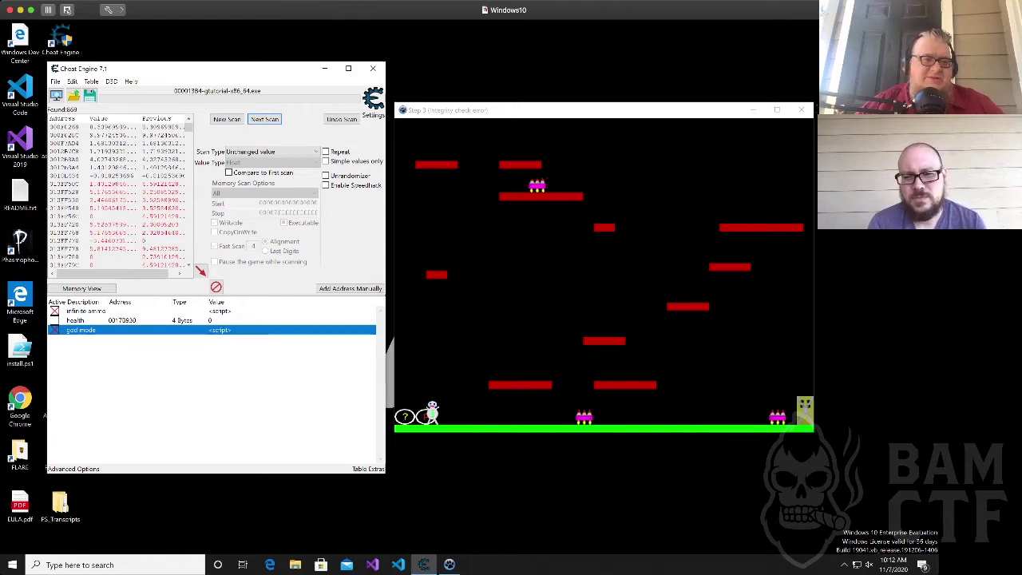
click(264, 119)
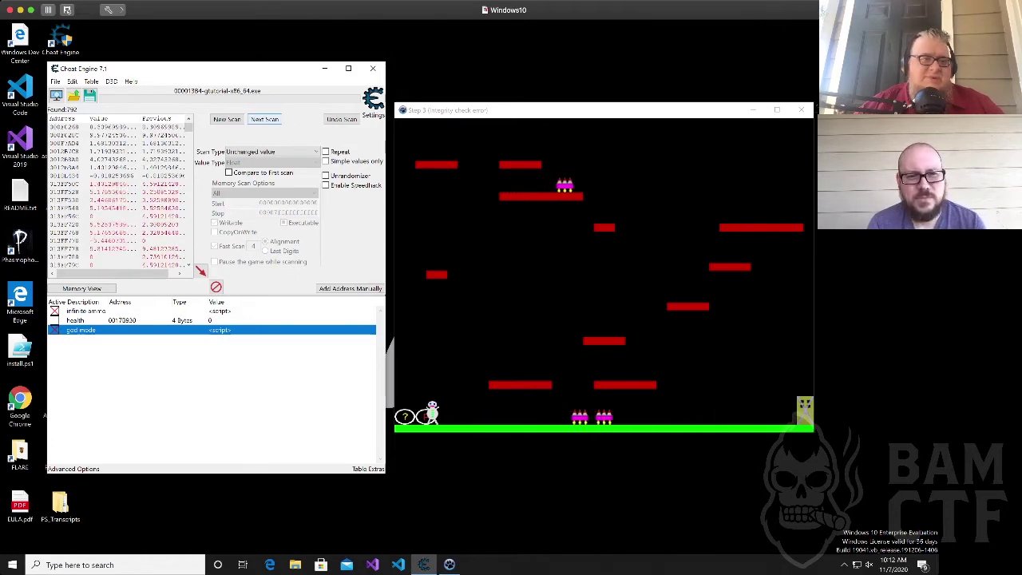
click(264, 119)
click(264, 119)
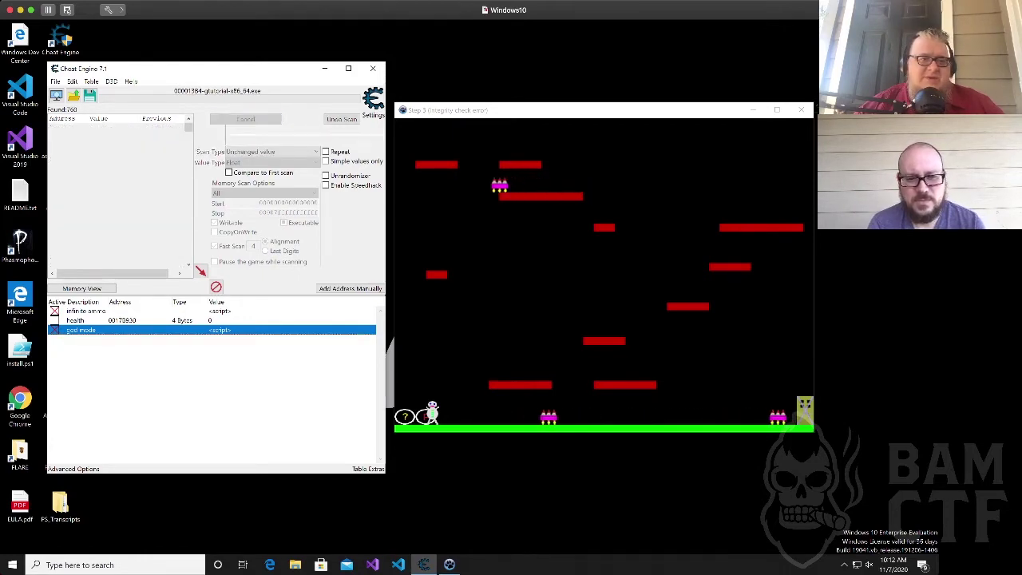
Move the player slightly right along the ground and filter the float results by increased value.
key(alt+Tab)
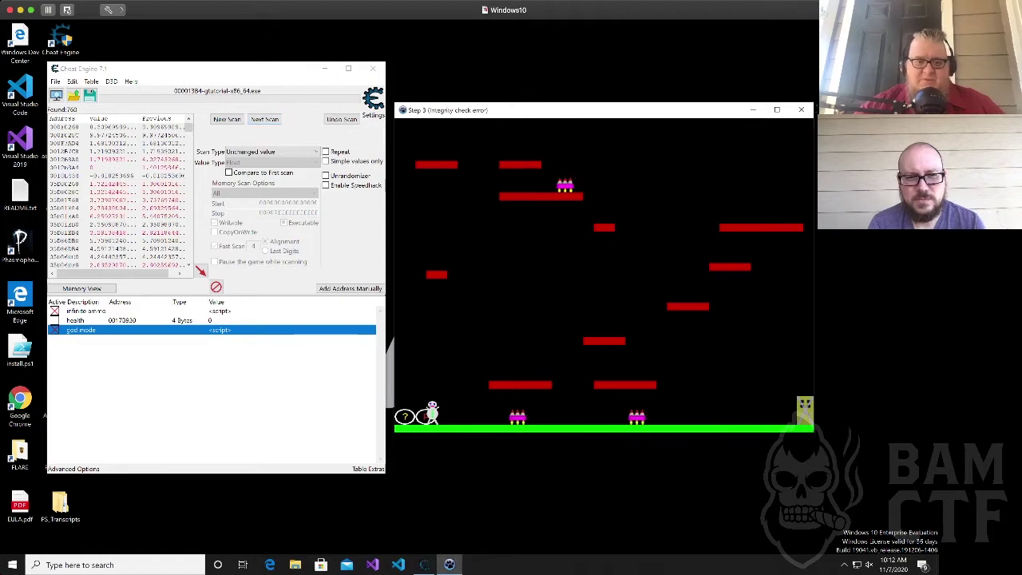
key(Right)
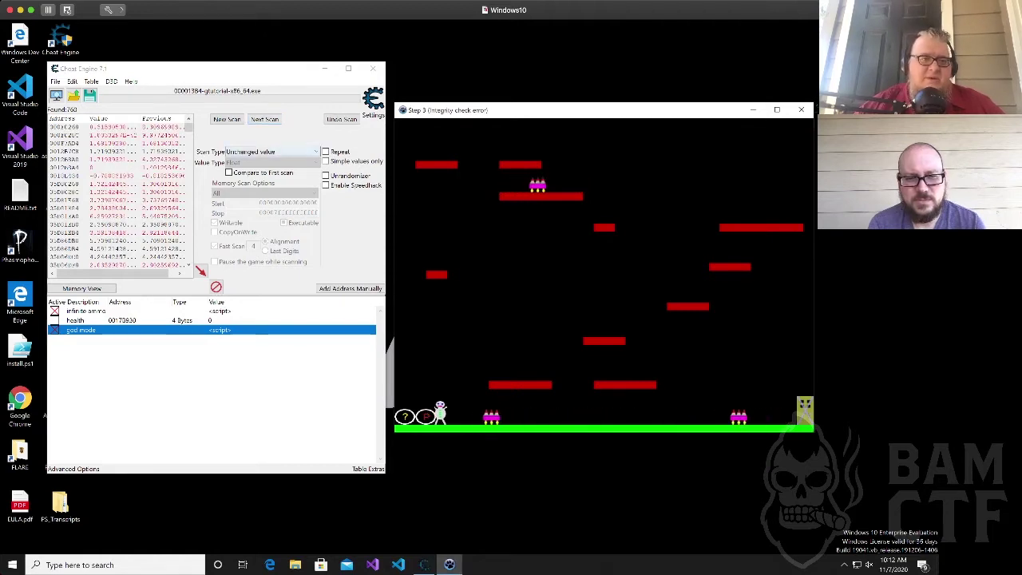
click(271, 152)
click(255, 195)
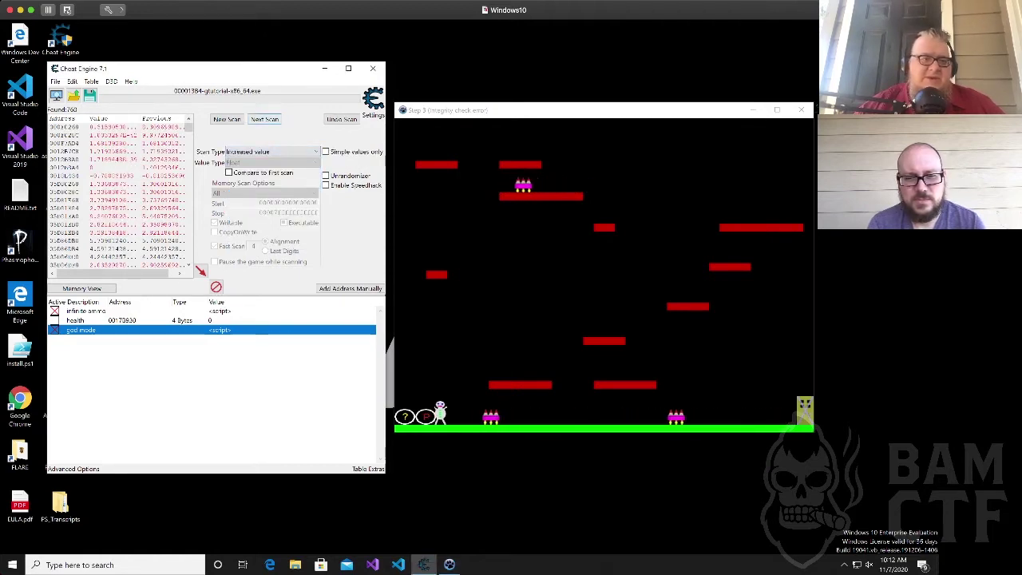
click(264, 119)
Move the player left toward the starting edge and filter the float results by decreased value.
key(alt+Tab)
key(Left)
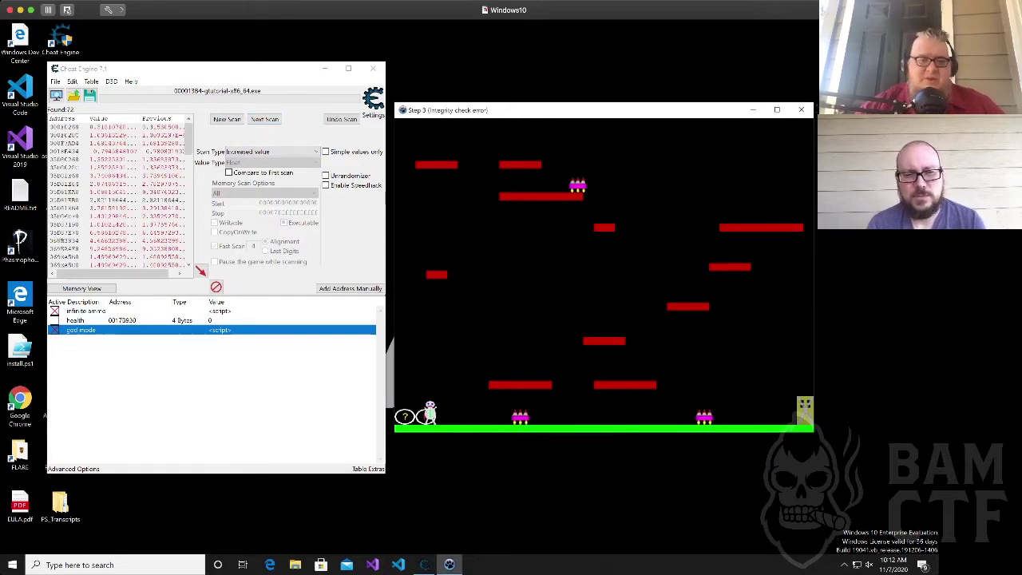
key(Left)
click(272, 152)
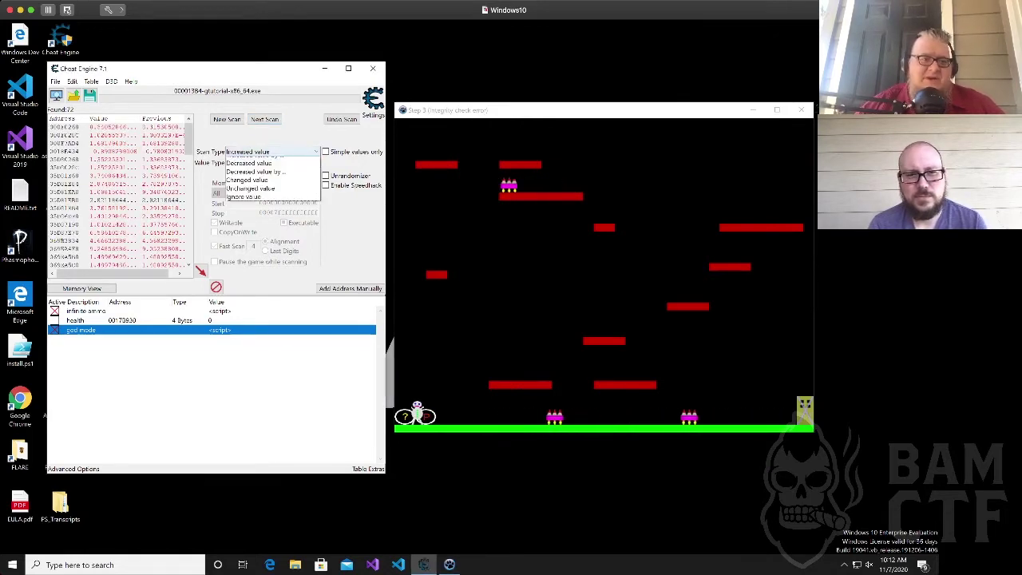
click(256, 205)
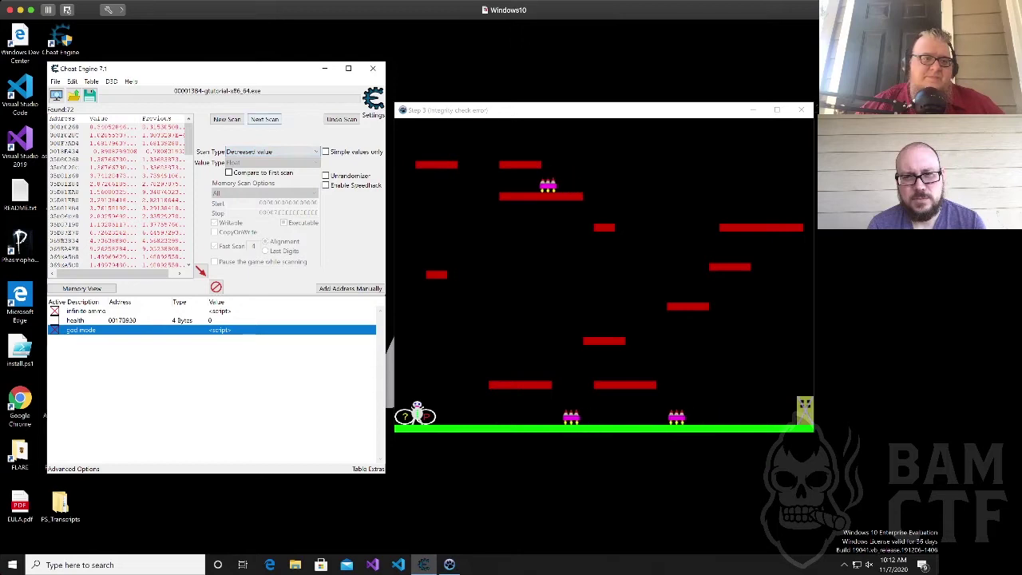
click(264, 119)
Move the player right, jump onto the lowest platform on the near side, and filter the results by increased value.
key(alt+Tab)
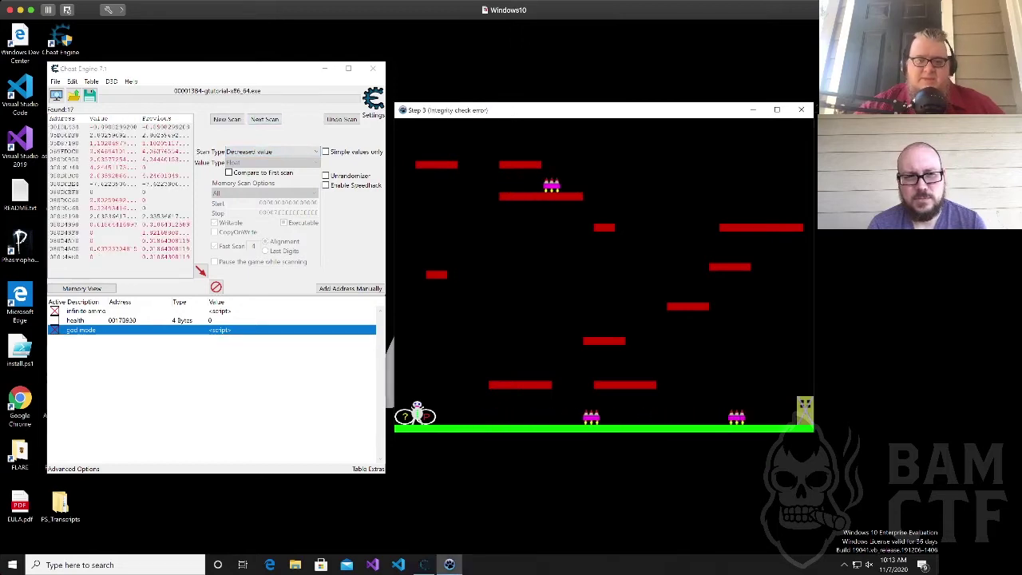
key(Right)
key(Right)
key(Up)
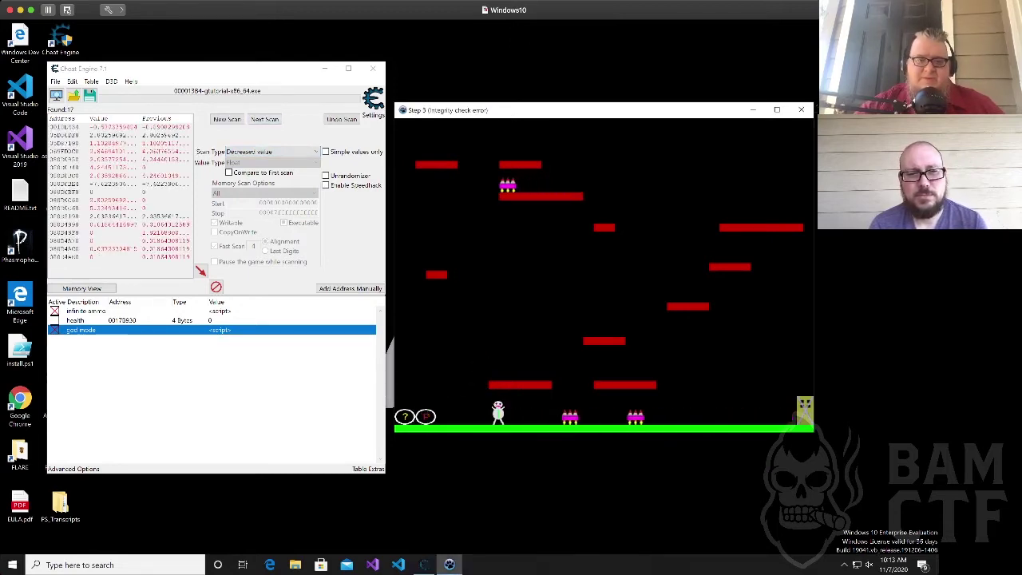
key(space)
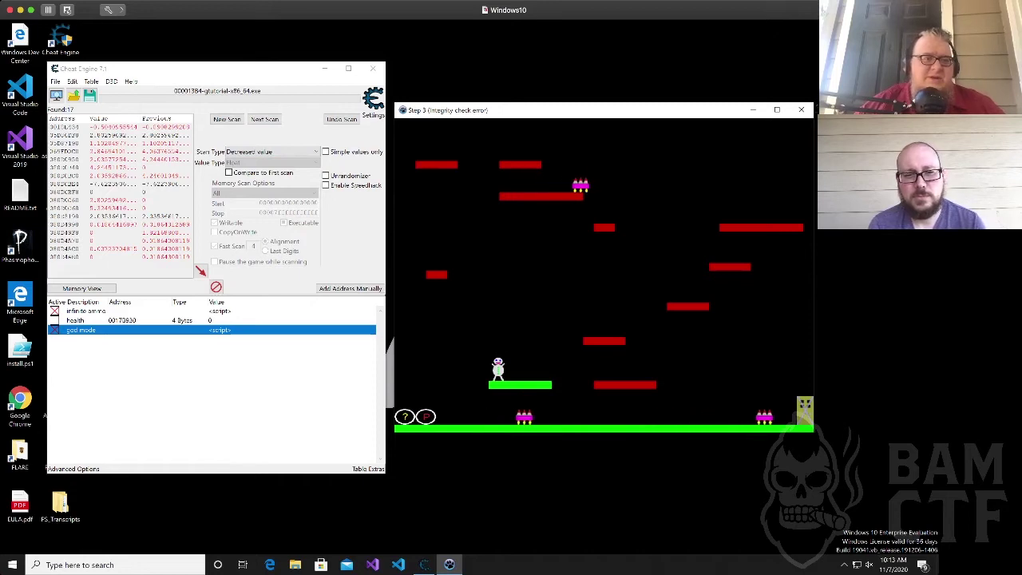
click(271, 152)
click(268, 194)
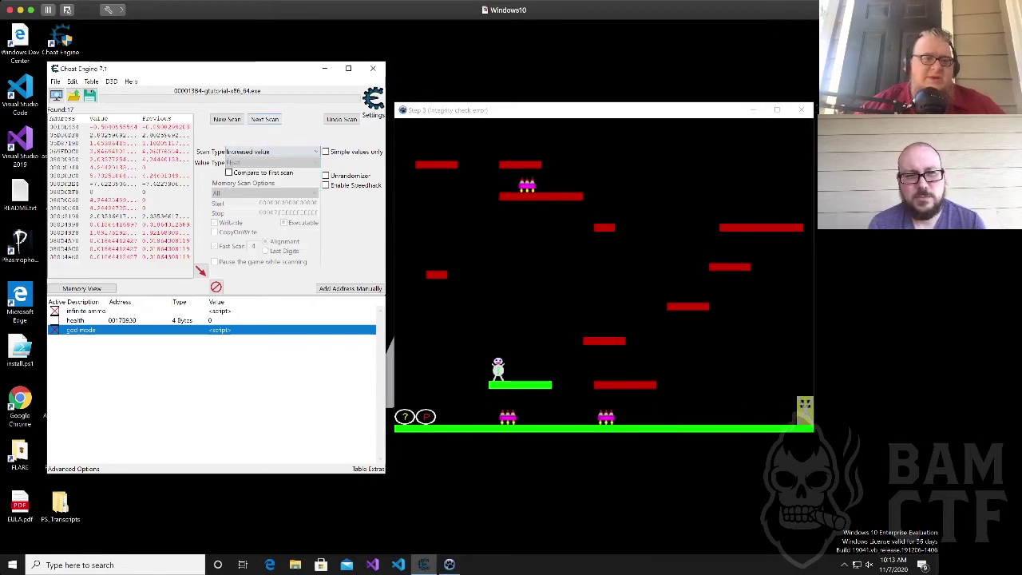
click(265, 119)
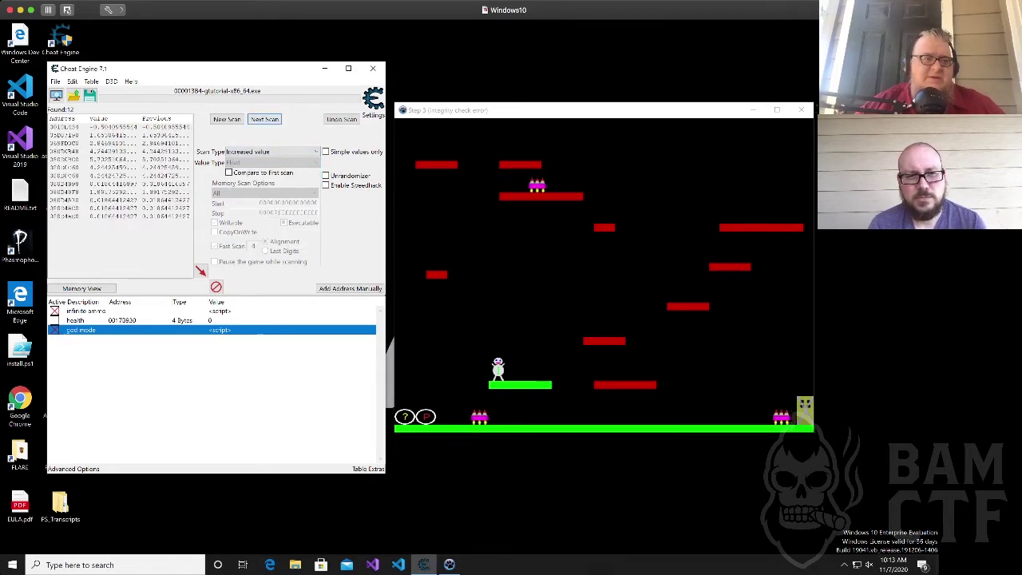
Walk the player a little further right on the green platform and filter the results by increased value again.
key(alt+Tab)
key(Right)
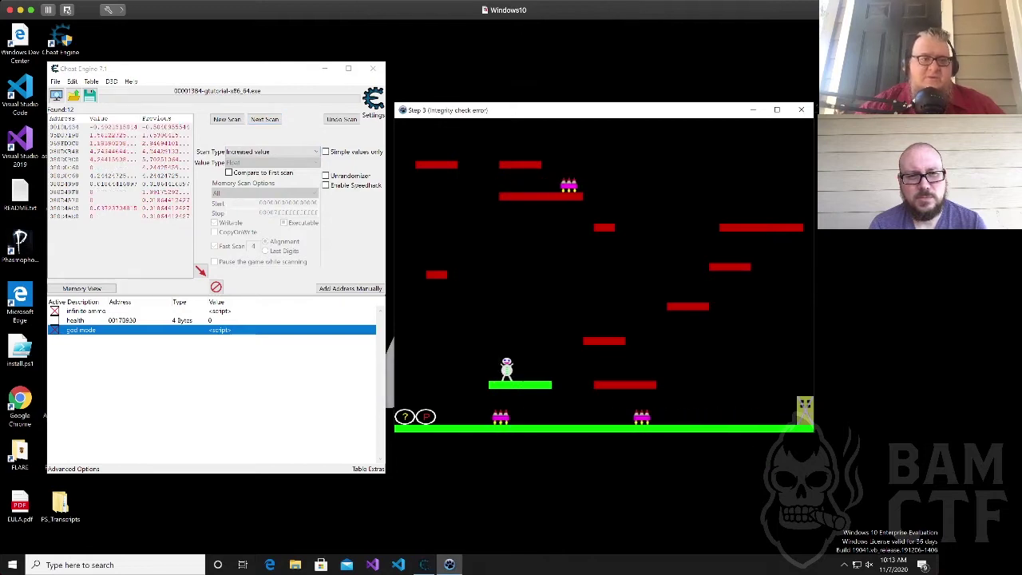
key(Right)
click(264, 119)
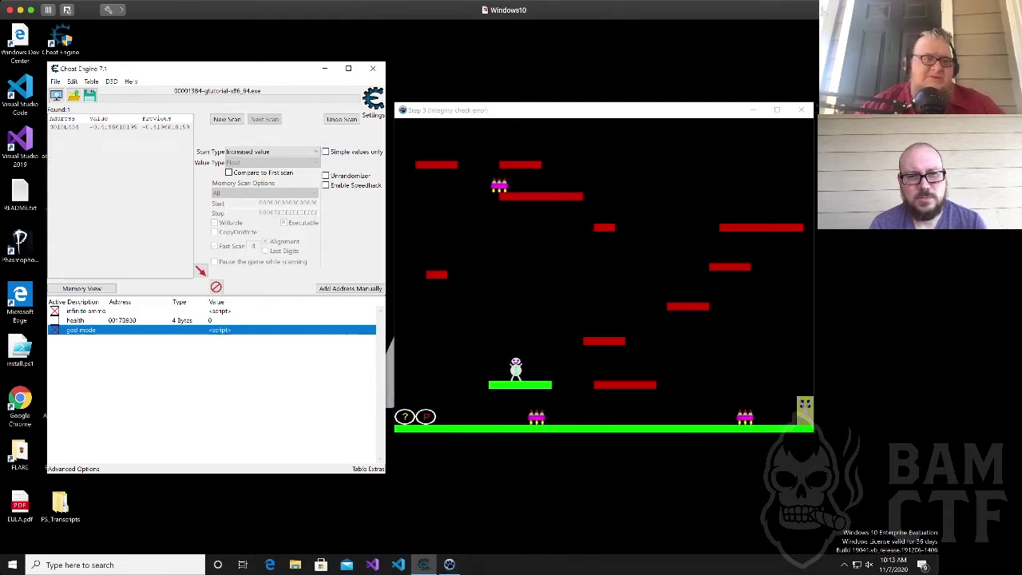
Move the player back and forth on the platform to check that the remaining float address follows its horizontal position.
key(alt+Tab)
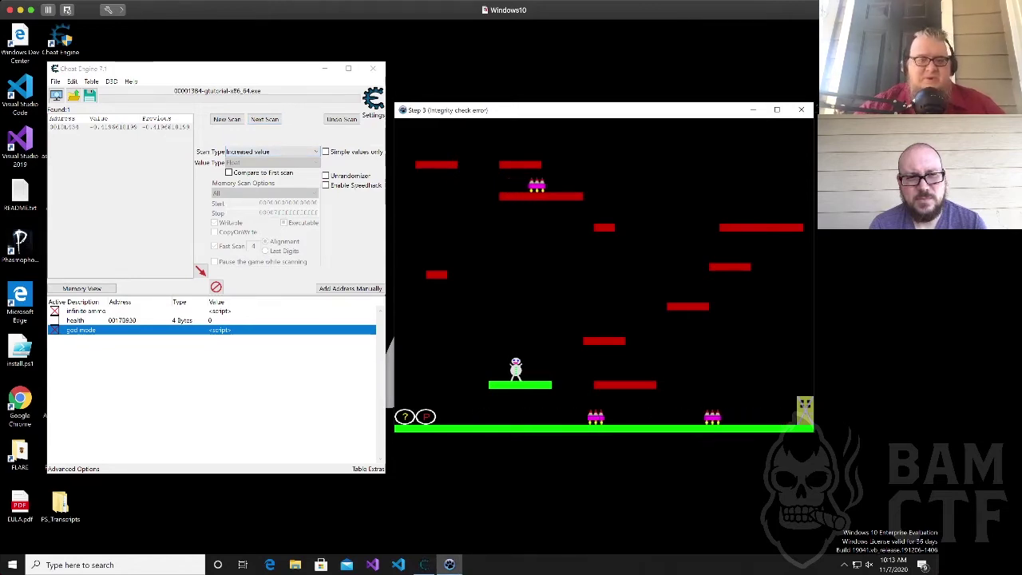
key(Left)
key(Right)
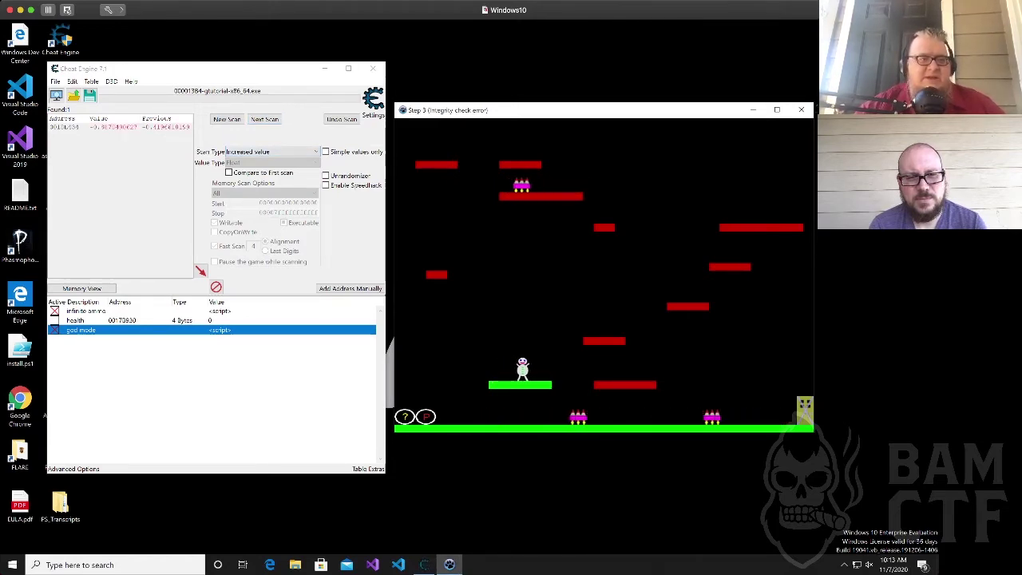
key(Left)
key(Right)
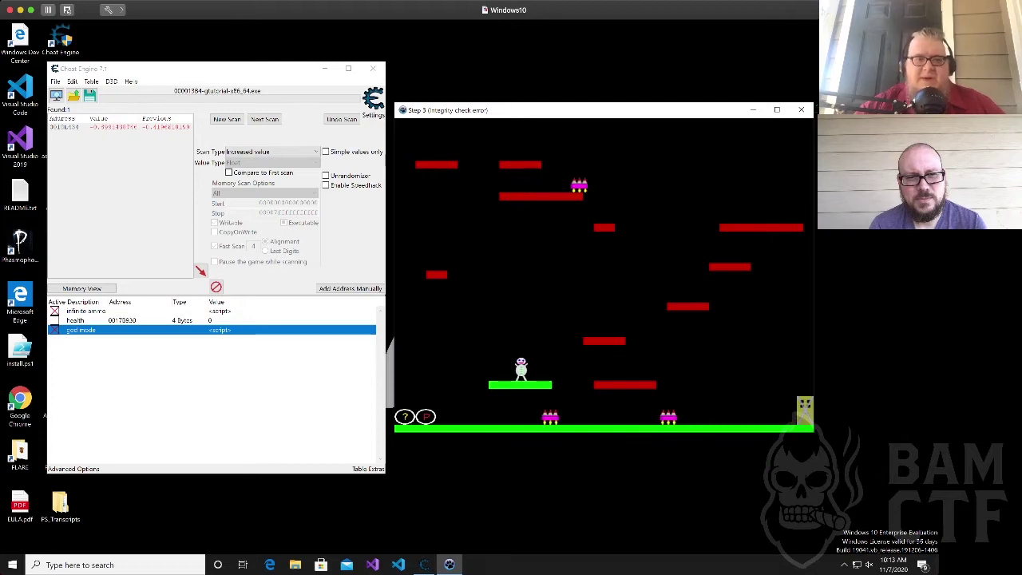
key(Right)
key(Left)
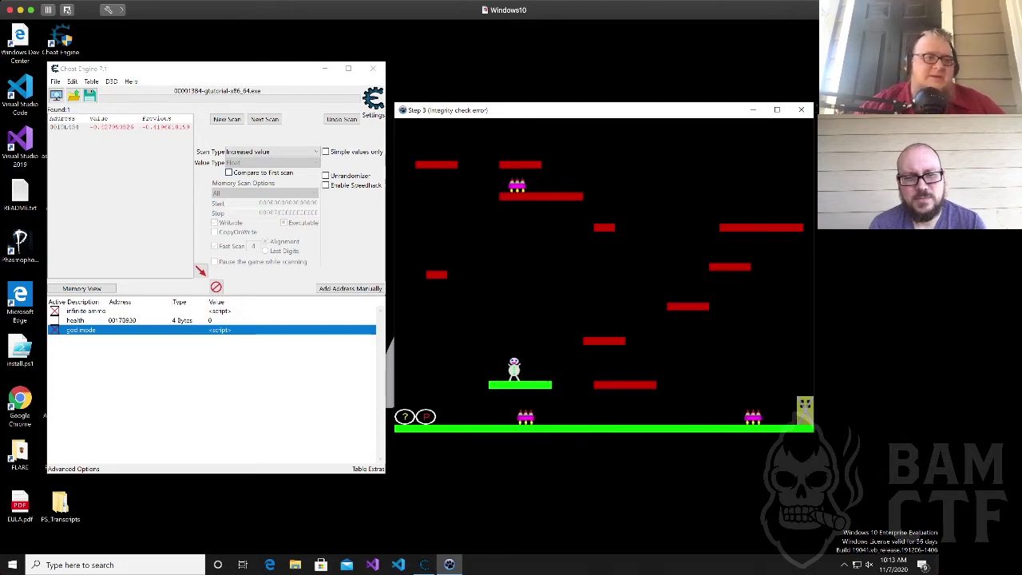
Add the remaining float address to the address list and set its description to X.
double_click(94, 127)
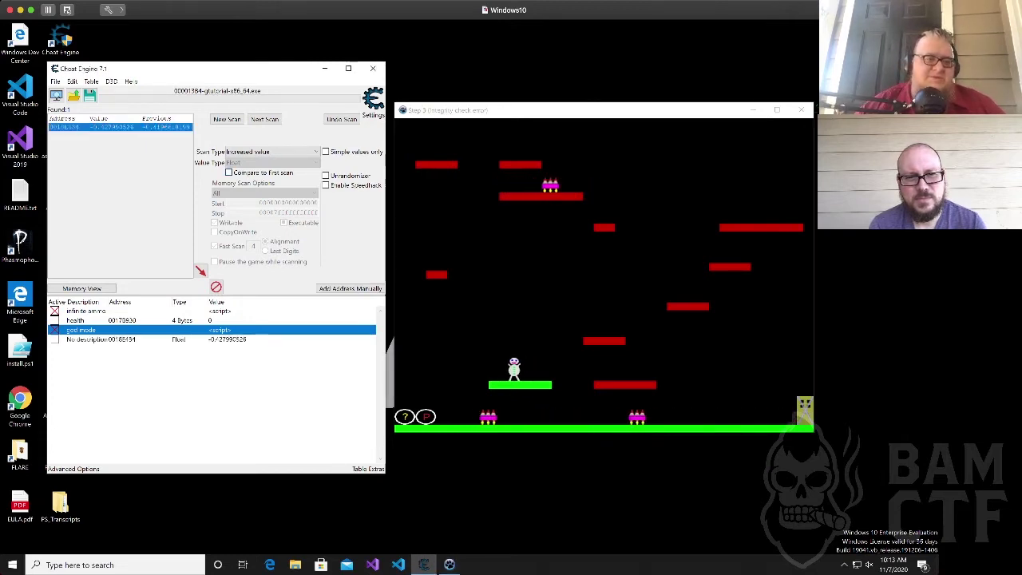
double_click(87, 339)
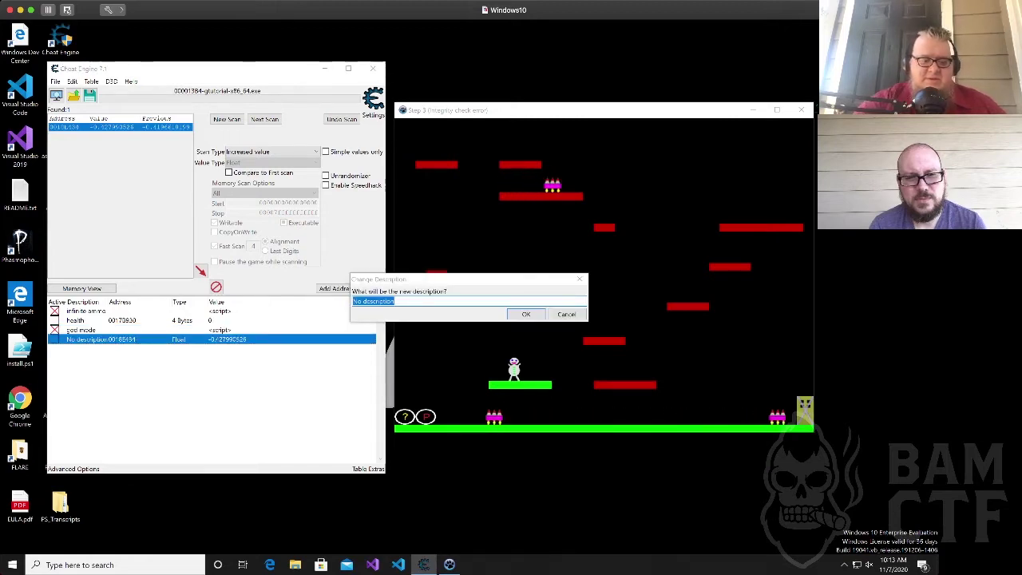
text(x)
key(Return)
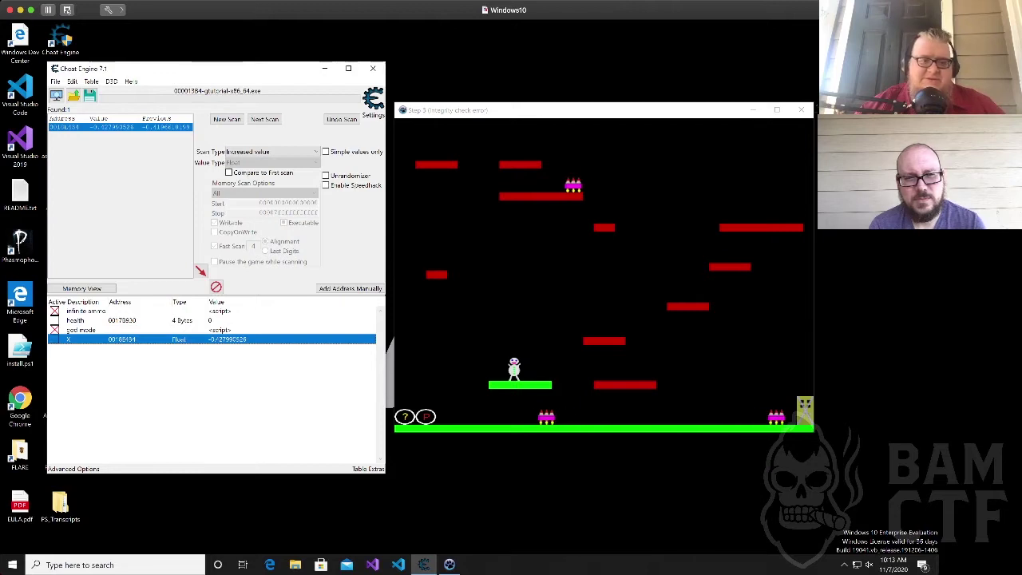
Set the X entry's value to 1, and then to 0, to reposition the player horizontally.
double_click(227, 339)
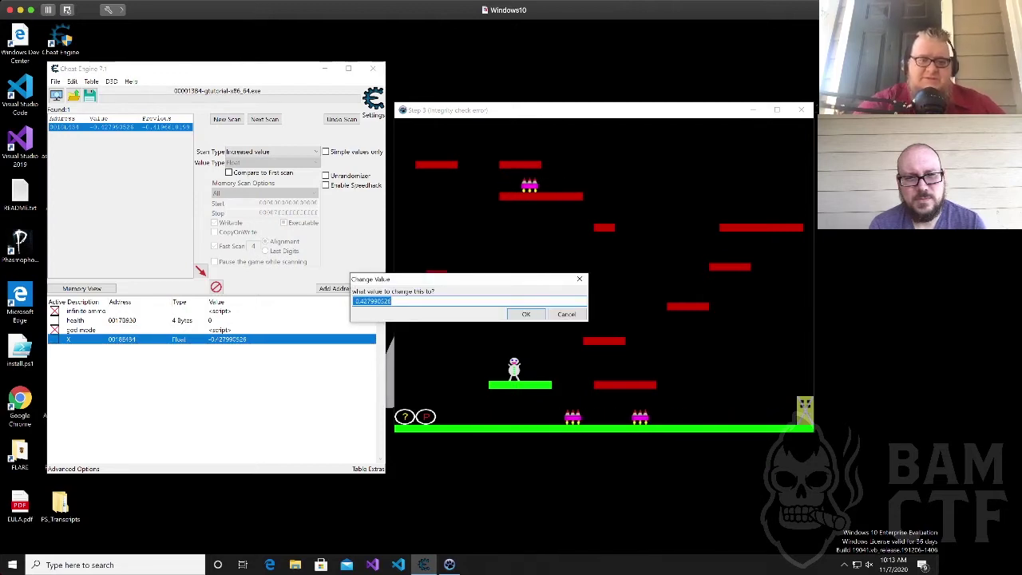
text(1)
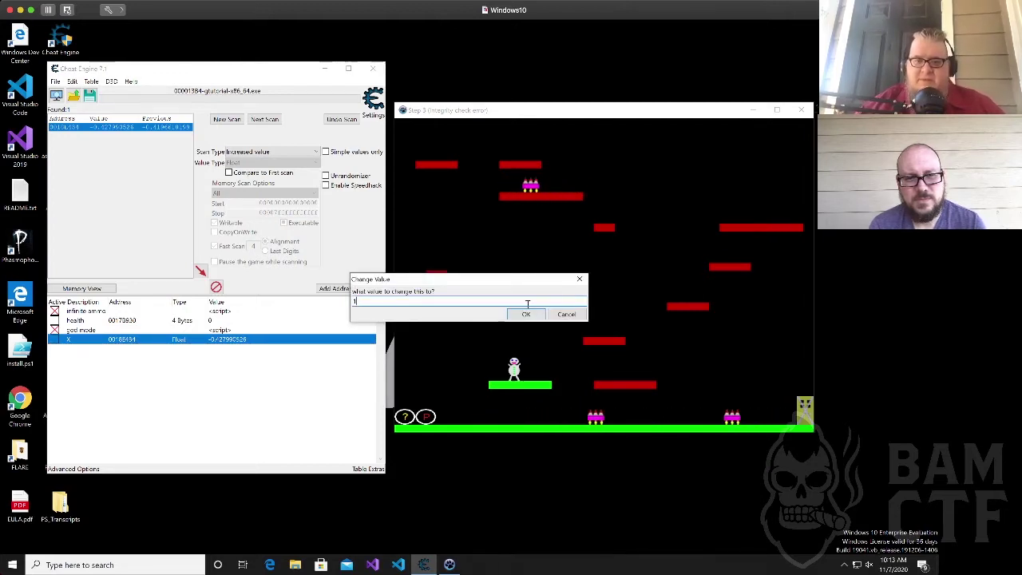
click(526, 314)
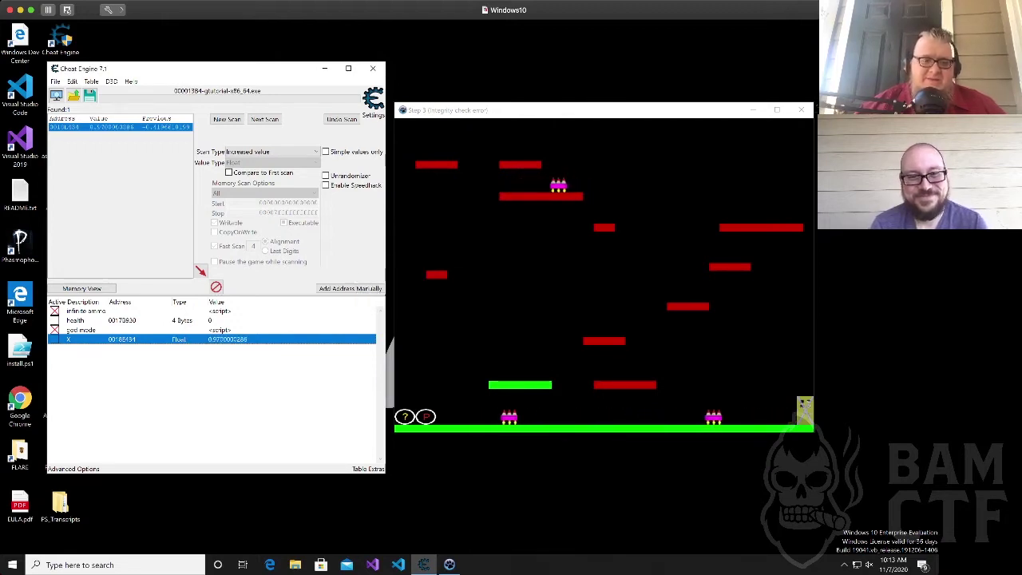
key(Return)
text(0)
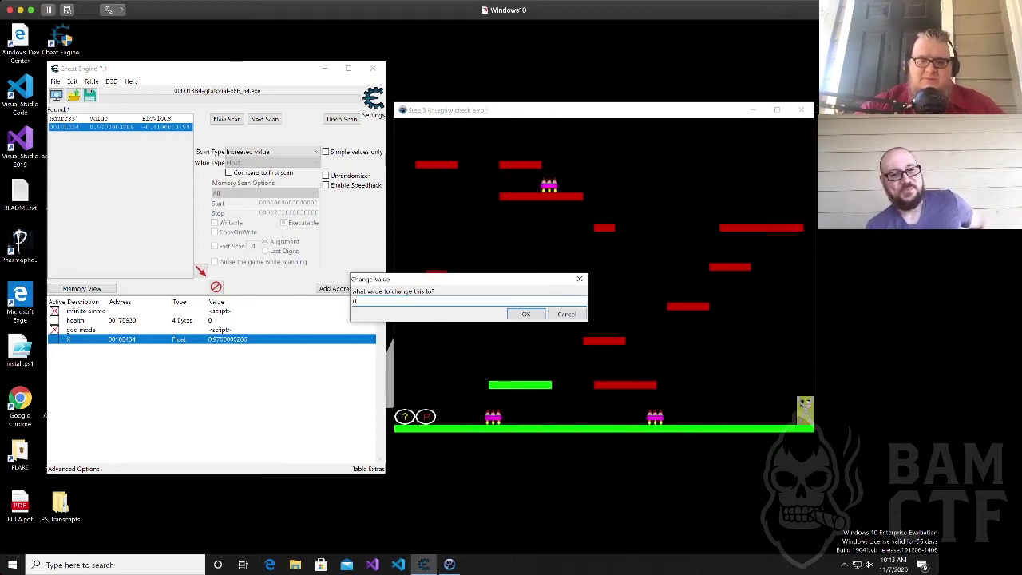
key(Return)
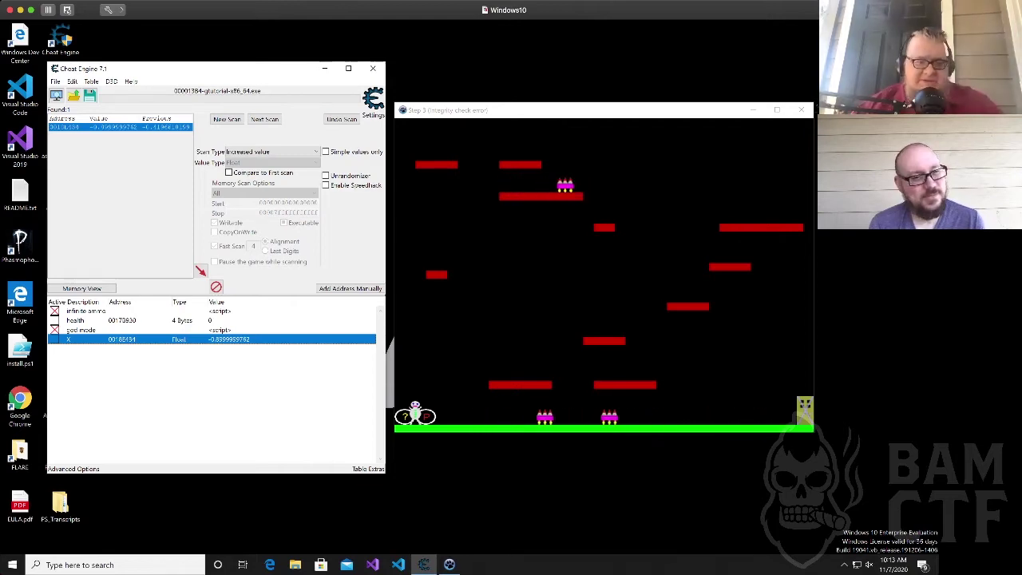
View the memory region of the X entry and its disassembly, closing the memory viewer after each look.
right_click(80, 339)
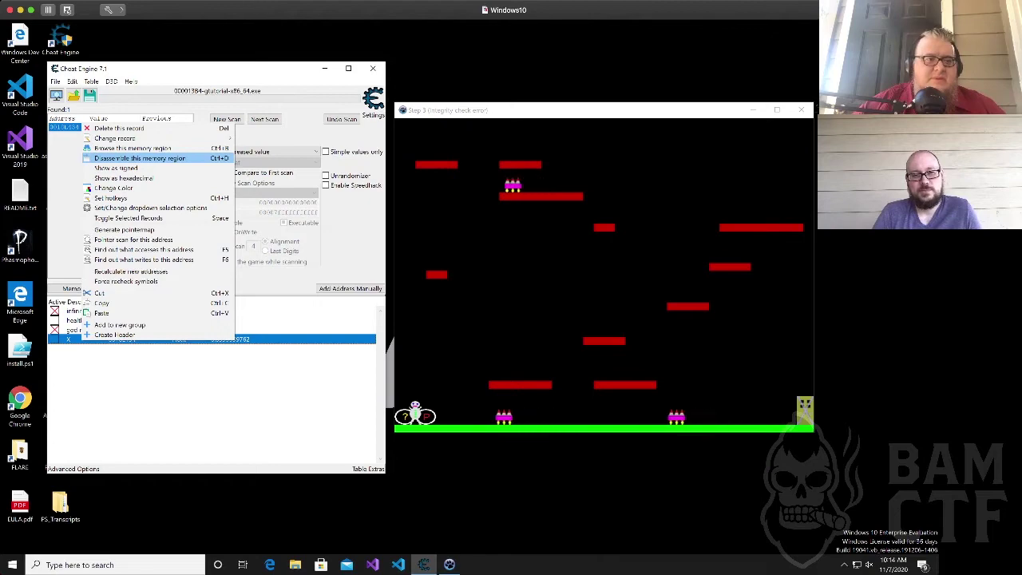
click(131, 148)
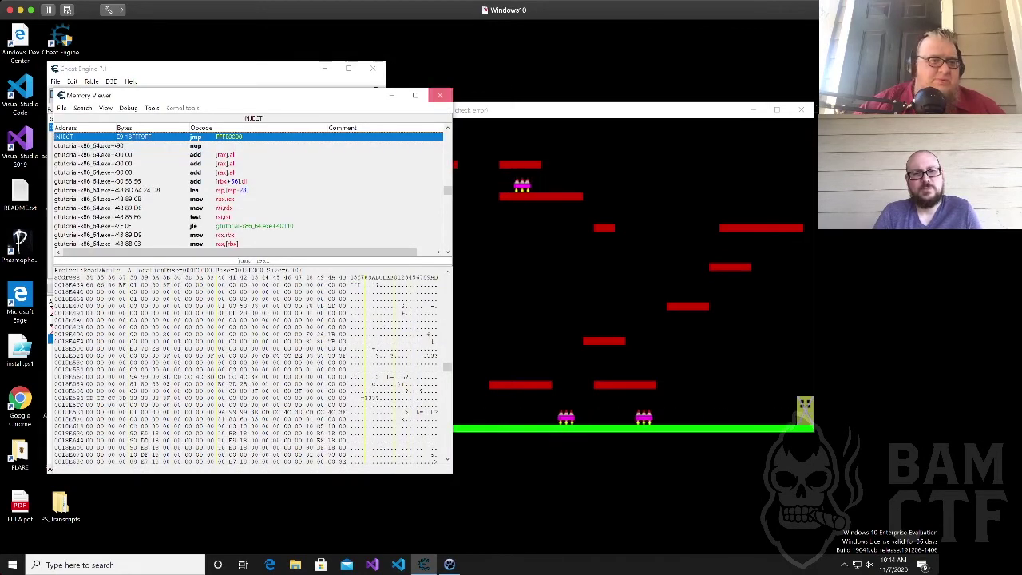
click(439, 95)
right_click(107, 124)
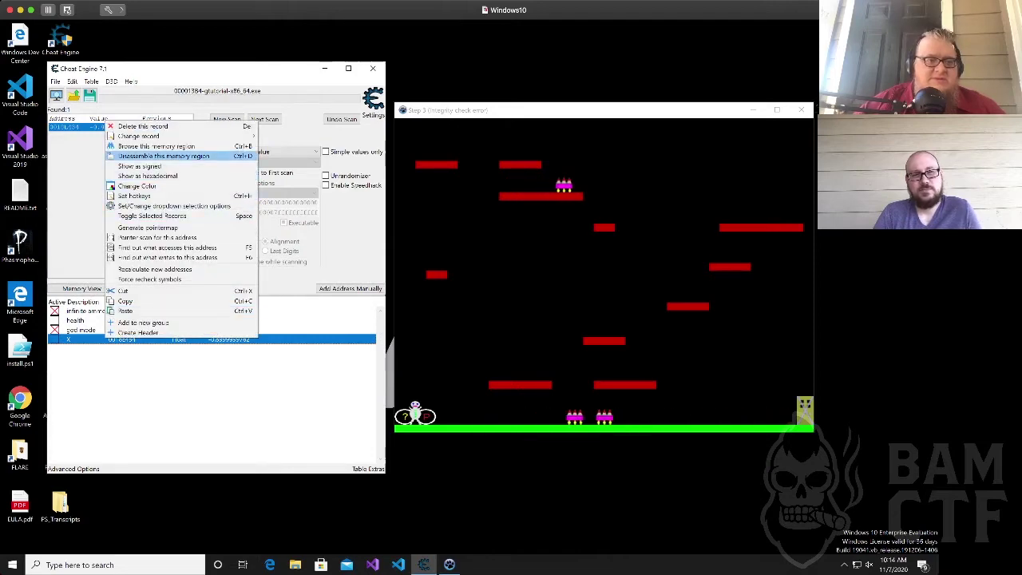
click(163, 156)
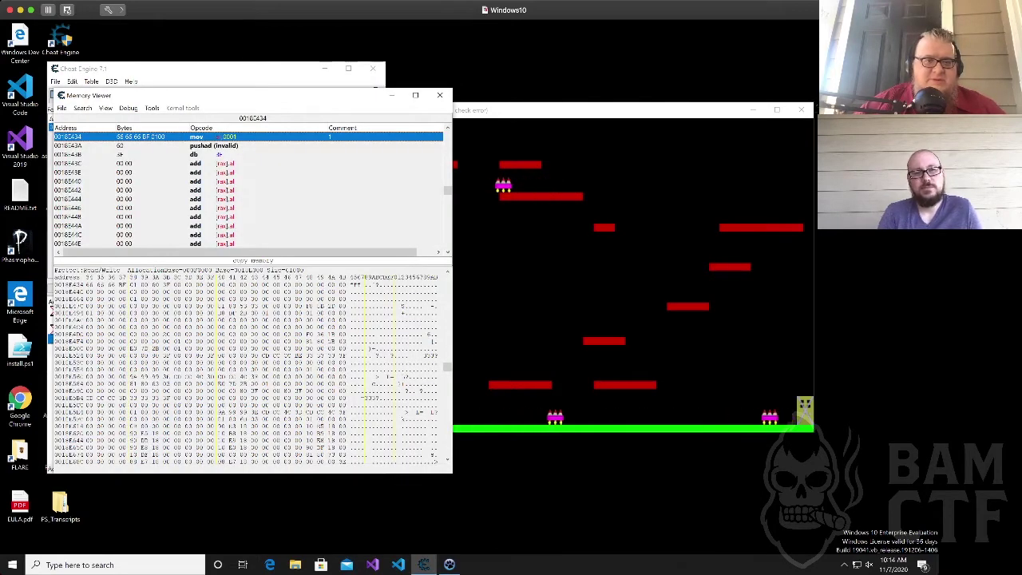
click(439, 95)
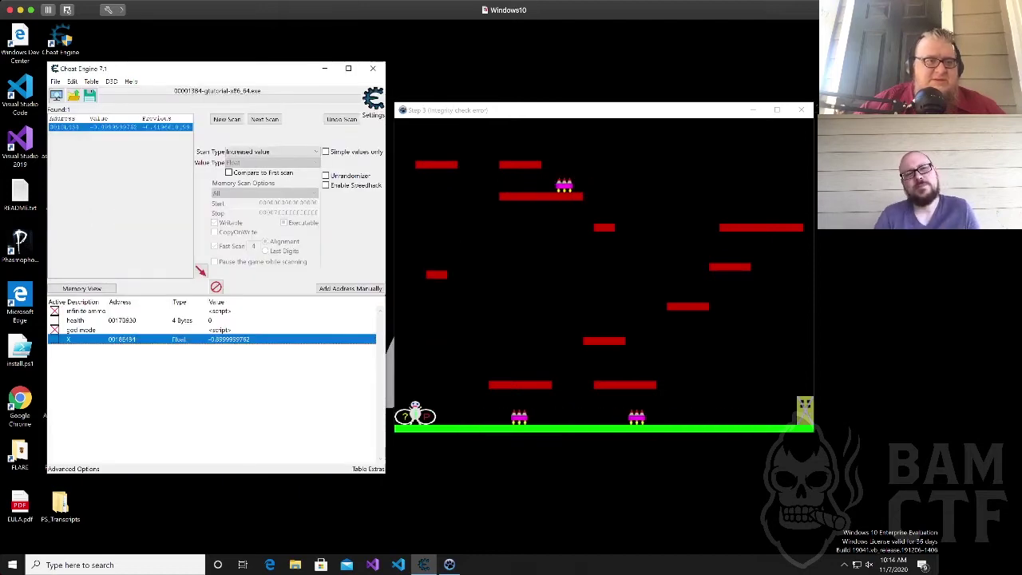
Open the memory region and disassembly of the X entry and set the memory display type to Float.
right_click(117, 124)
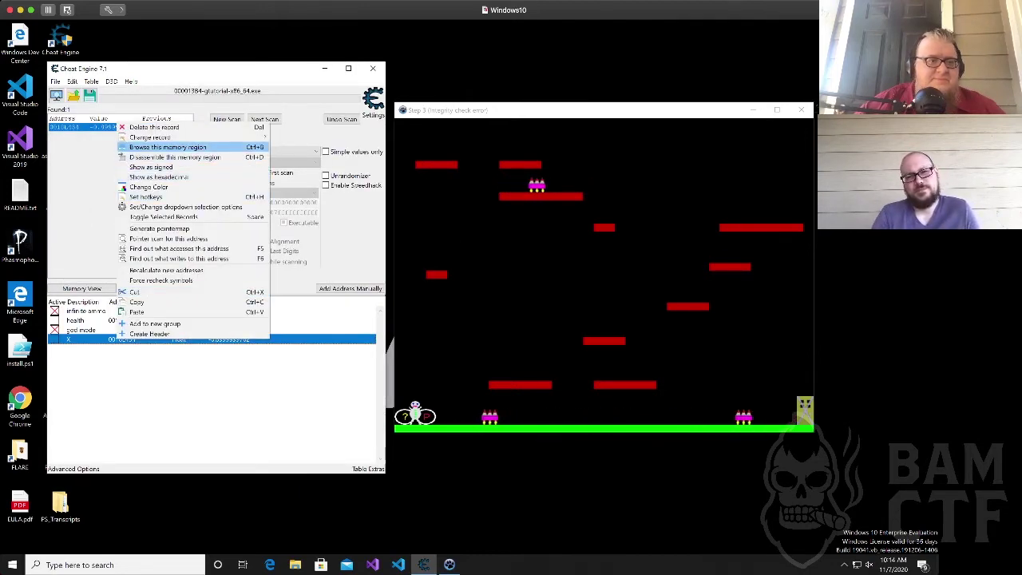
click(168, 147)
click(439, 95)
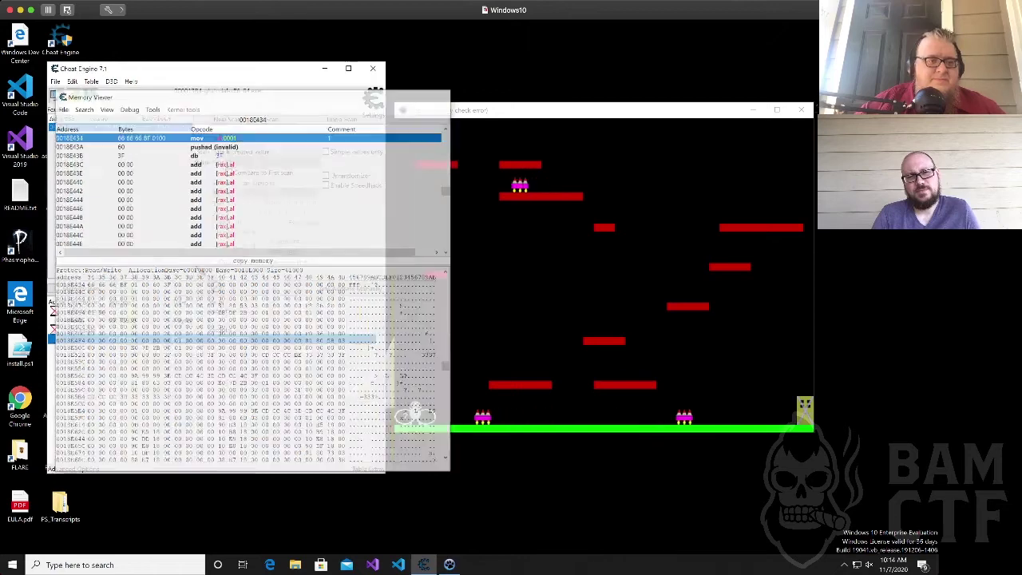
right_click(121, 125)
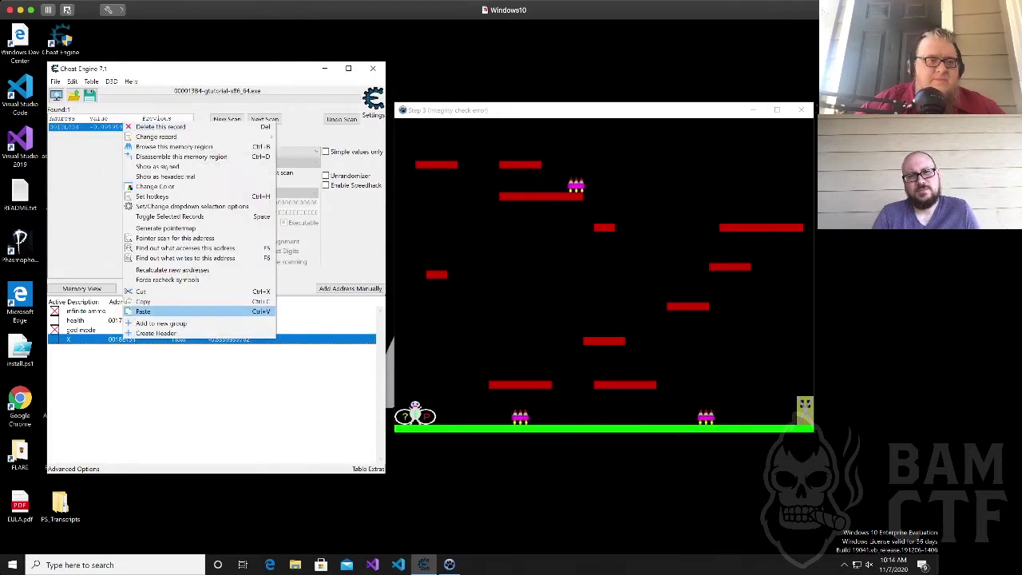
click(182, 157)
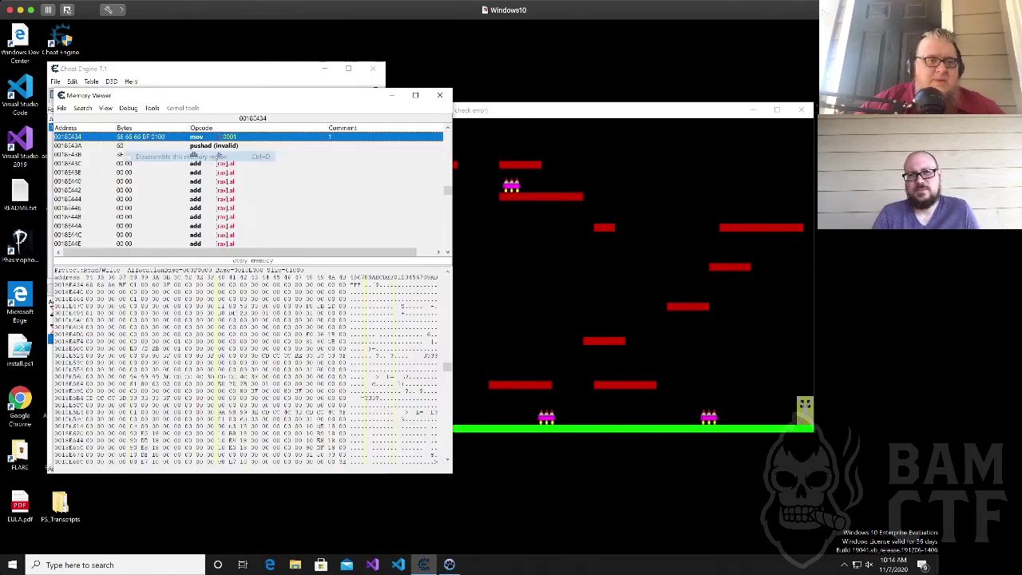
right_click(176, 313)
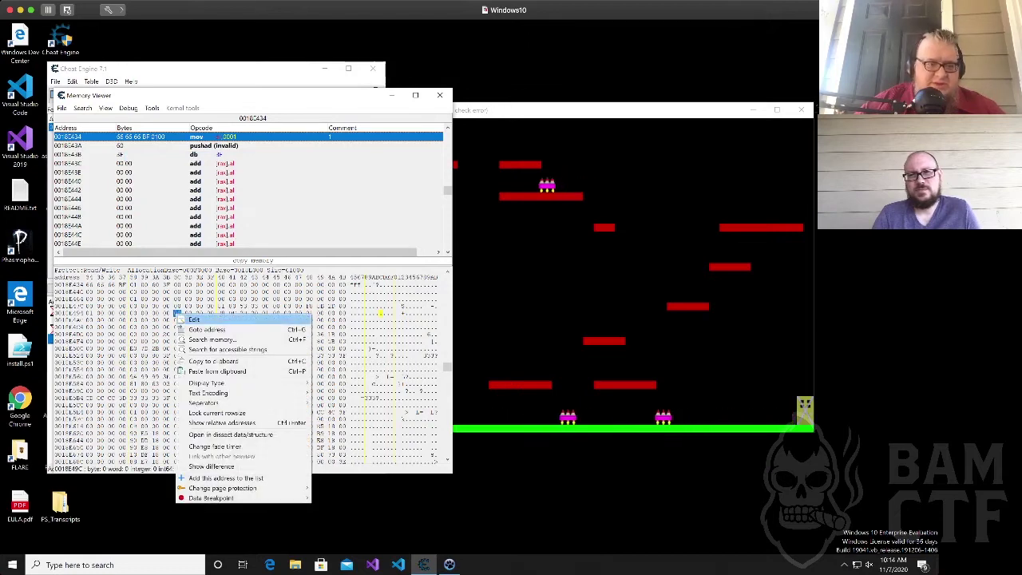
mouse_move(239, 382)
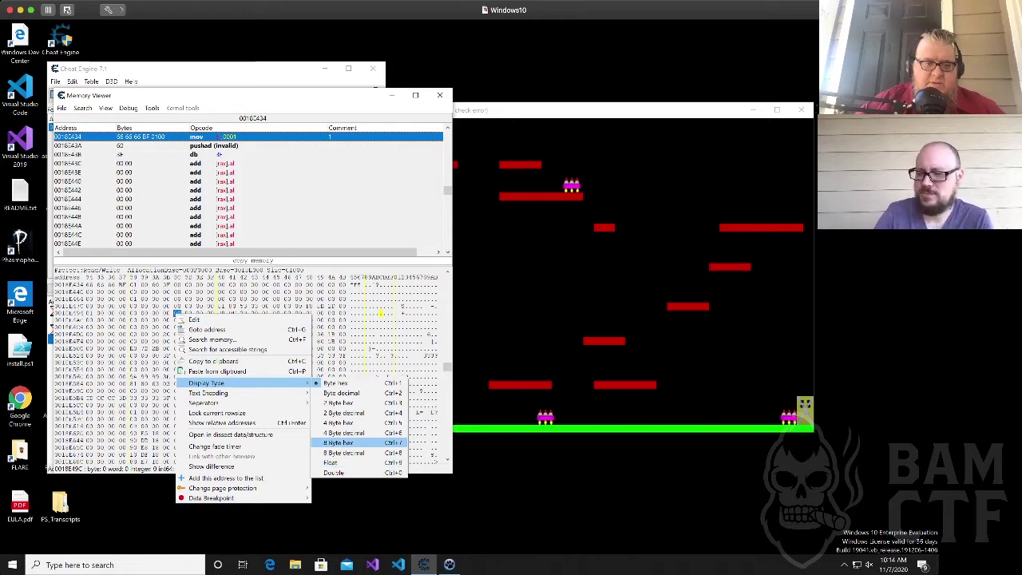
click(331, 462)
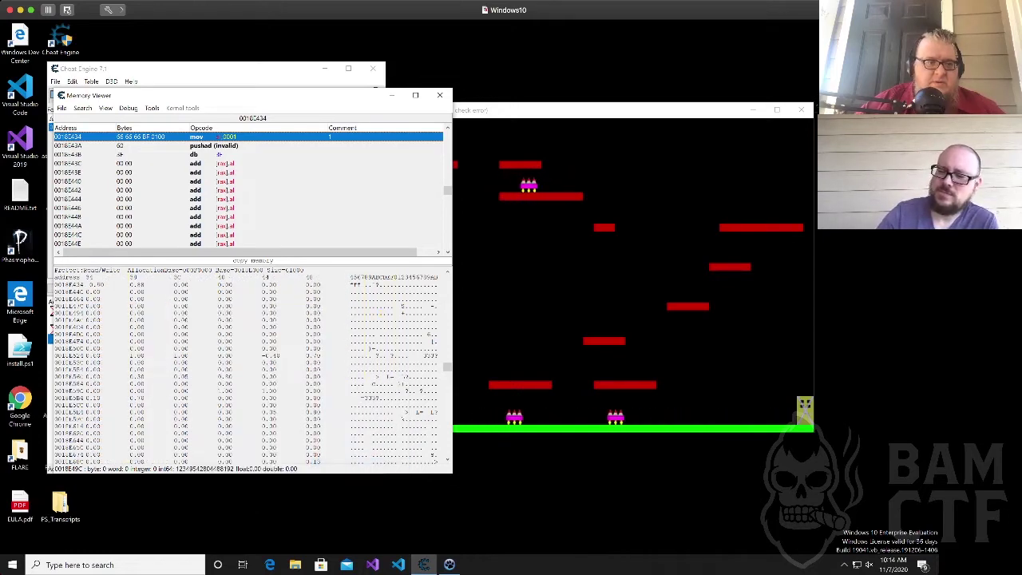
Move the player right and left in the game while watching the X float in the memory viewer.
click(511, 239)
click(319, 199)
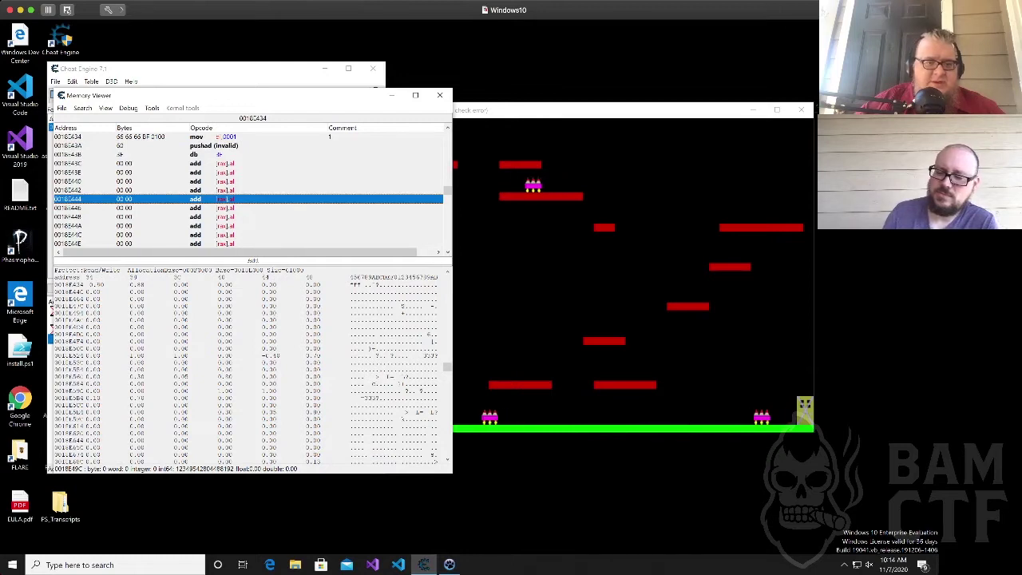
click(622, 264)
key(Right)
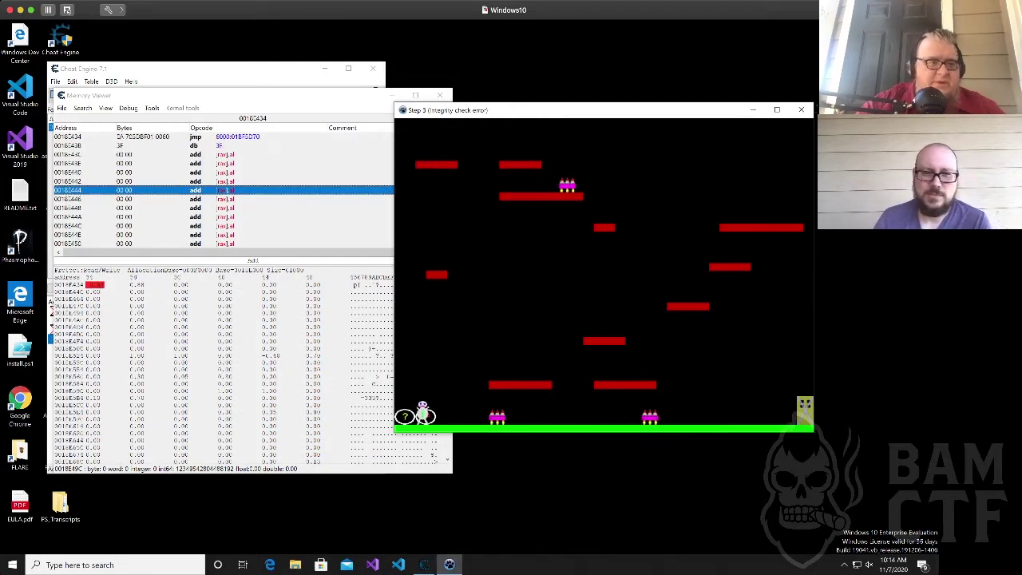
key(Left)
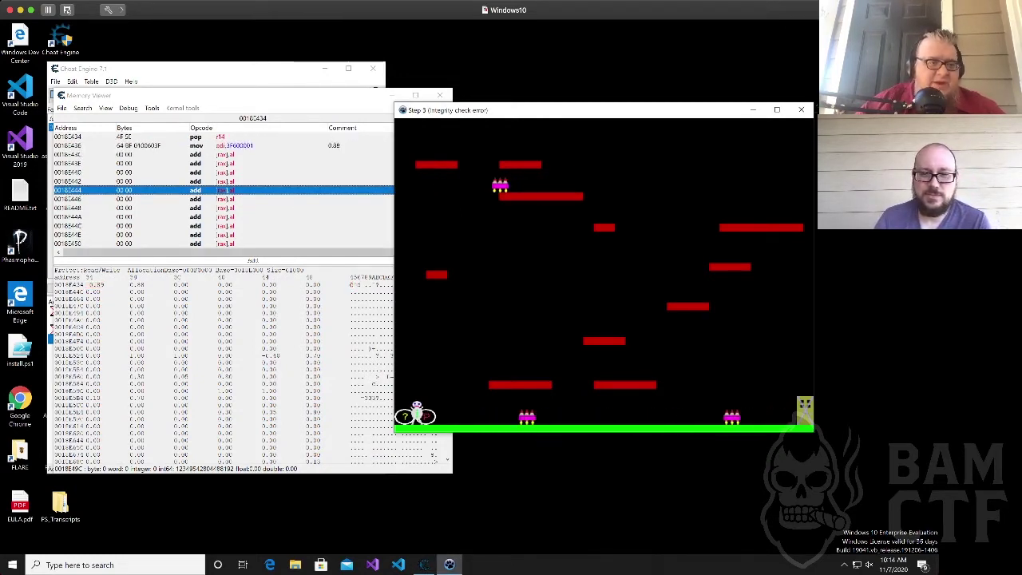
Add the float directly after X in memory (0018E438) to the address list and close the memory viewer.
click(96, 285)
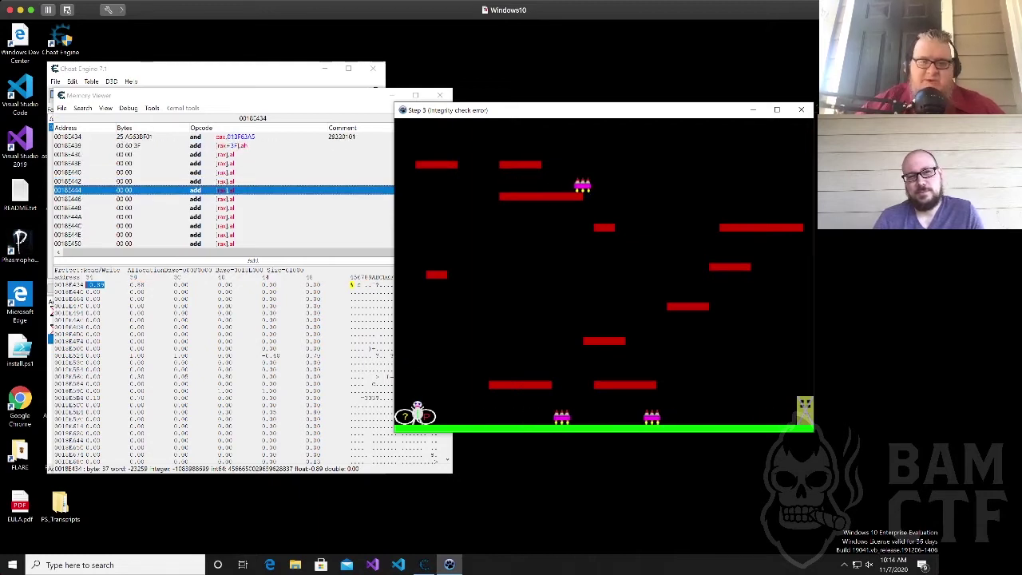
click(137, 285)
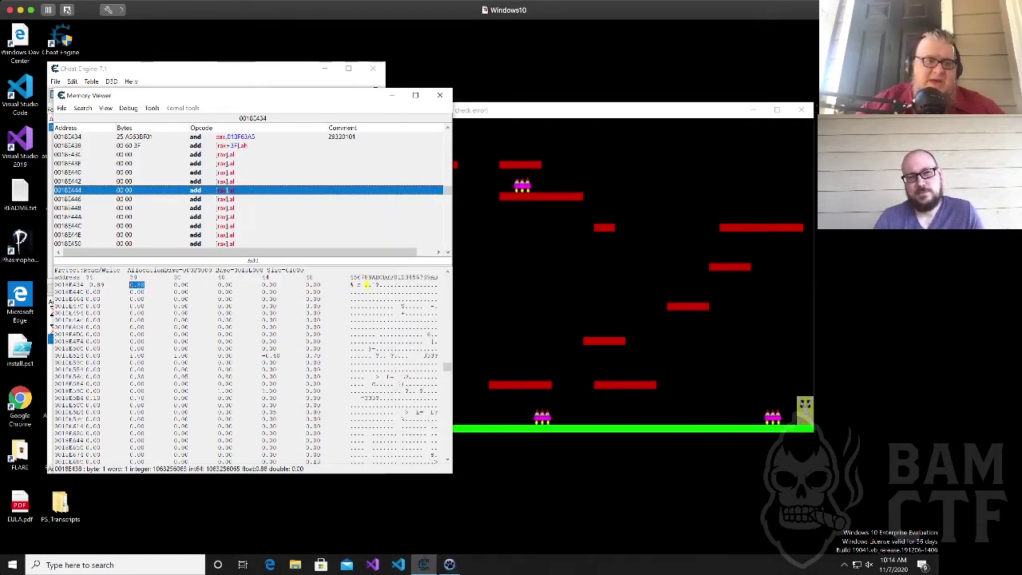
click(96, 285)
click(137, 285)
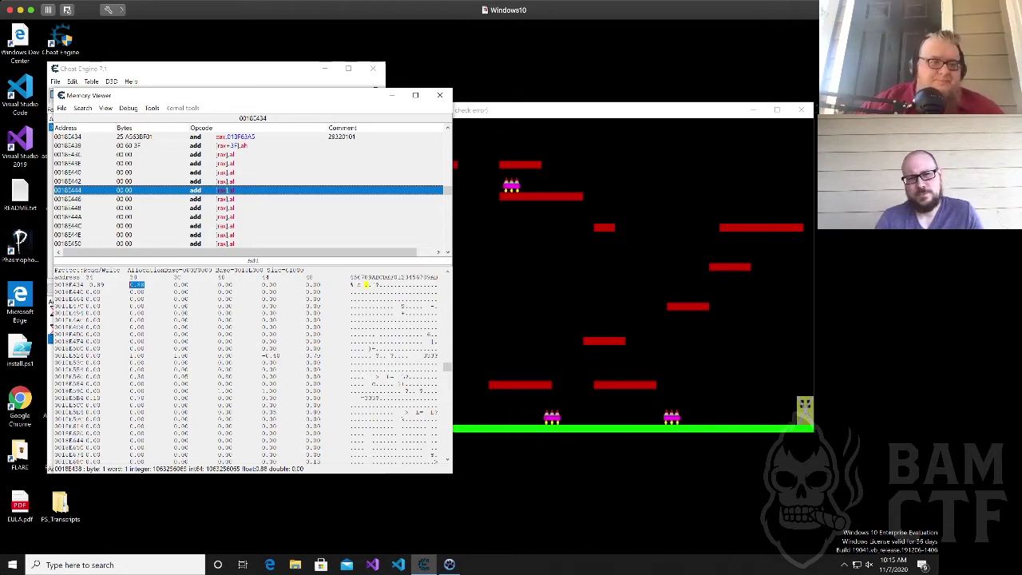
right_click(134, 286)
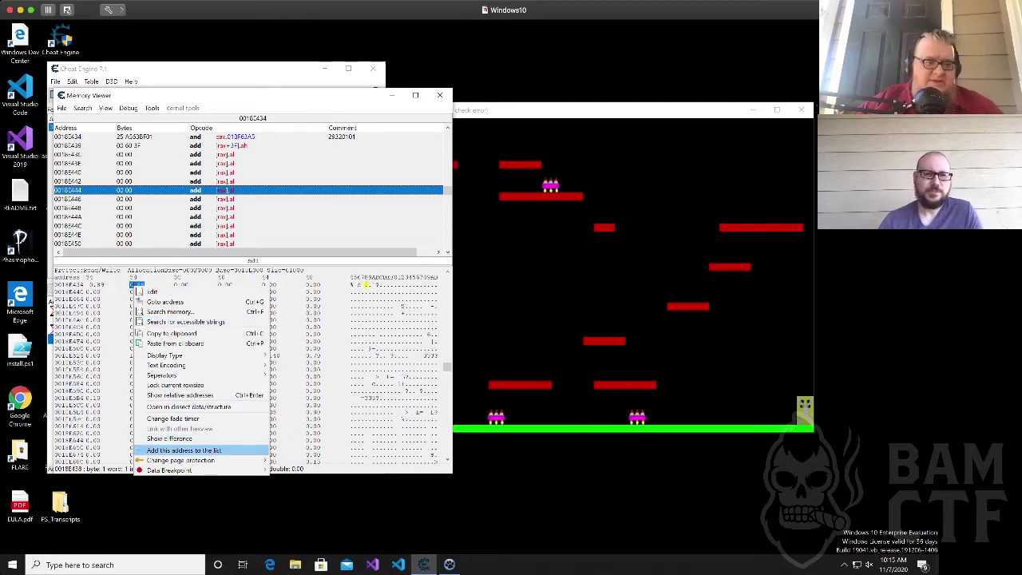
click(184, 450)
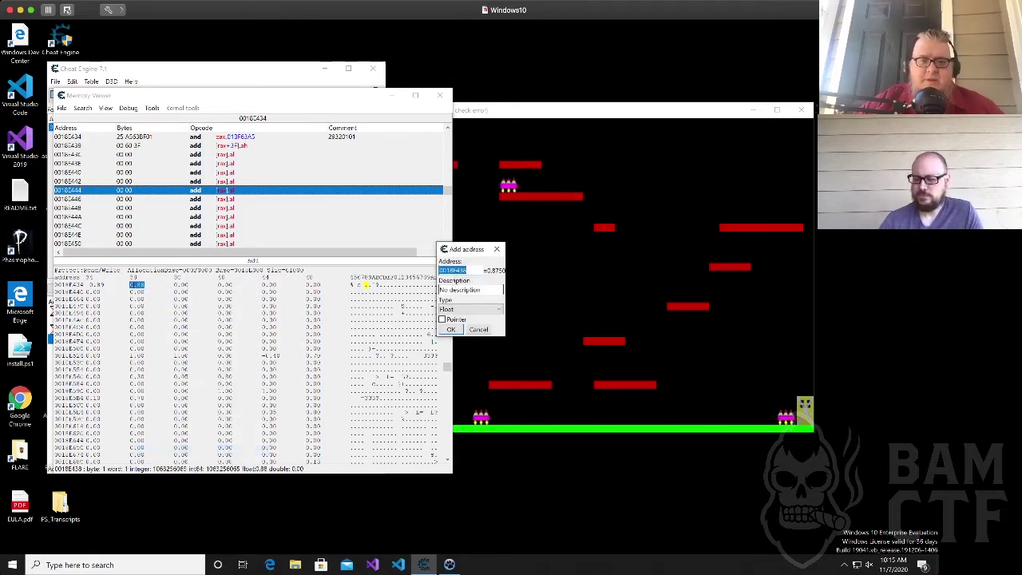
click(451, 328)
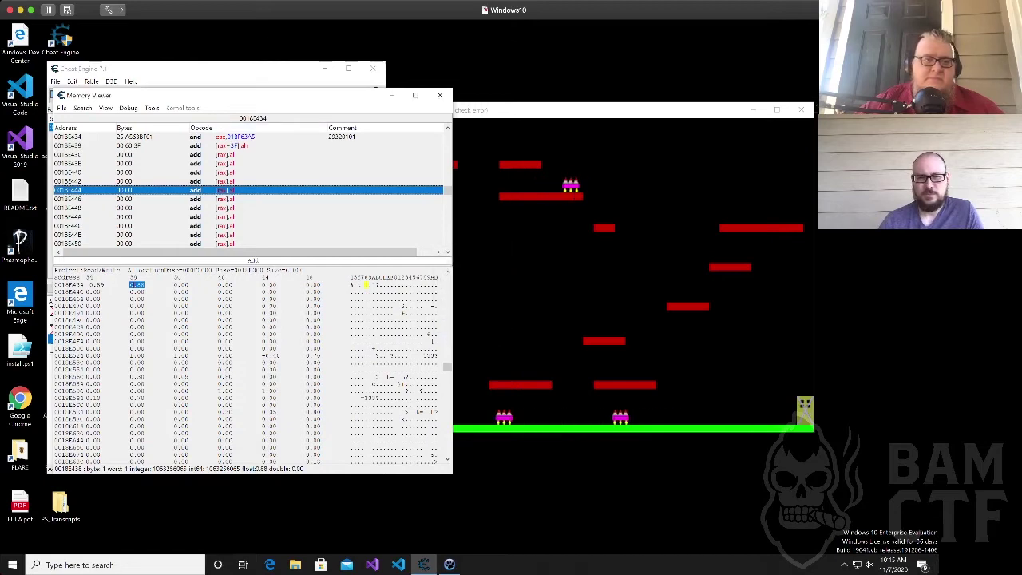
click(440, 95)
click(439, 95)
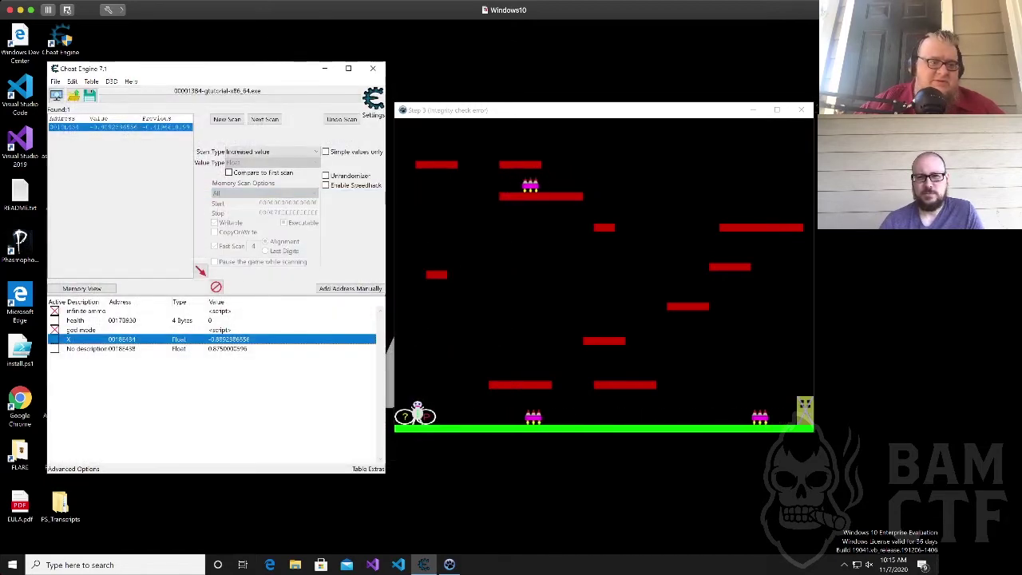
Set the new entry's description to Y and its value to -1 to lift the player above the highest platform.
double_click(88, 349)
text(Y)
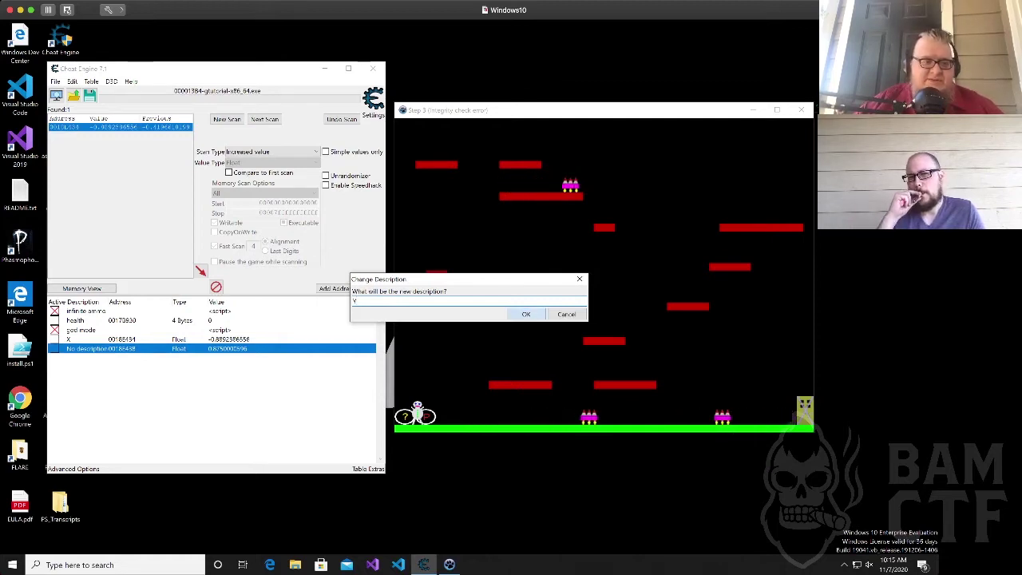
key(Return)
key(Return)
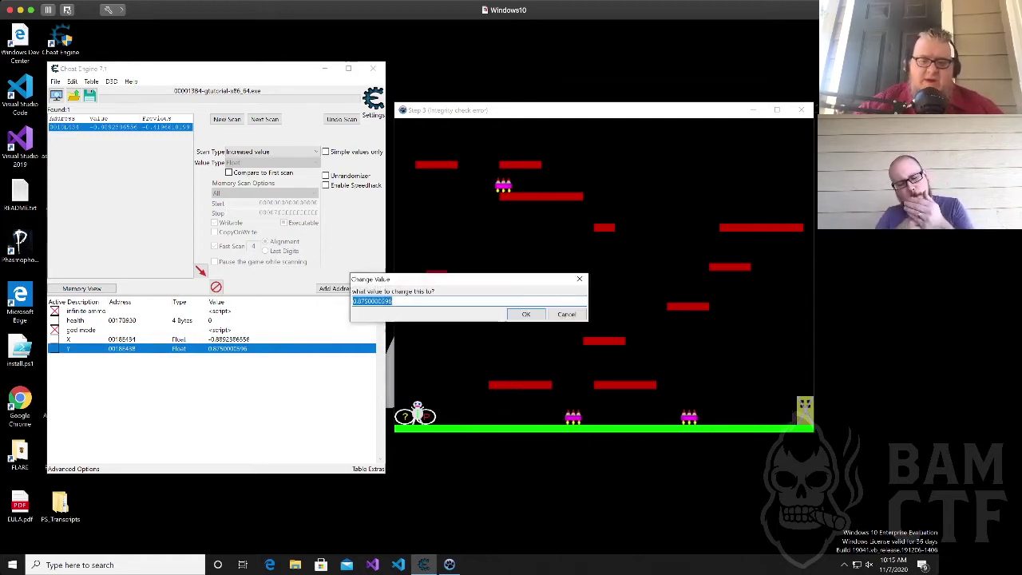
text(-0.8)
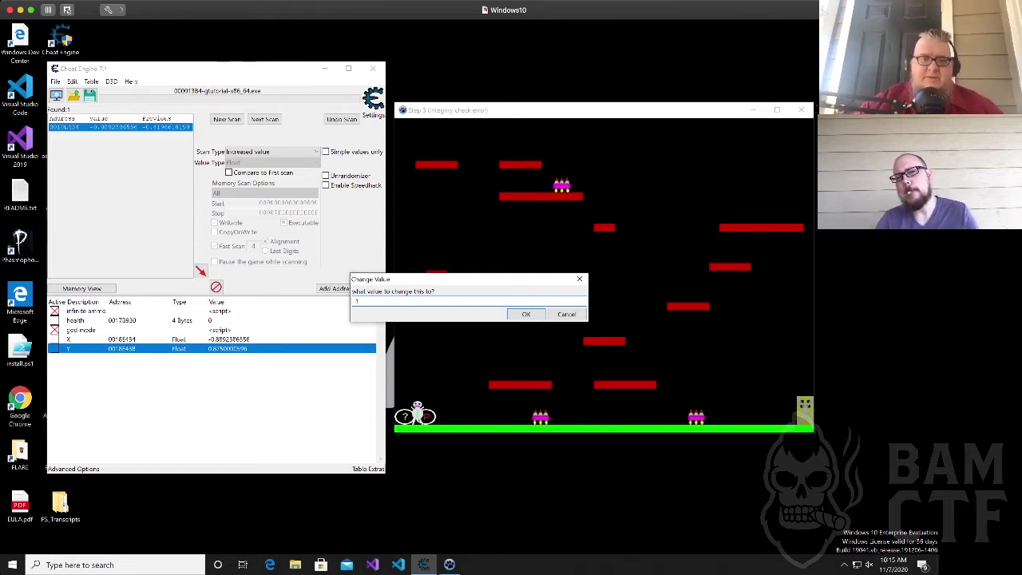
key(Return)
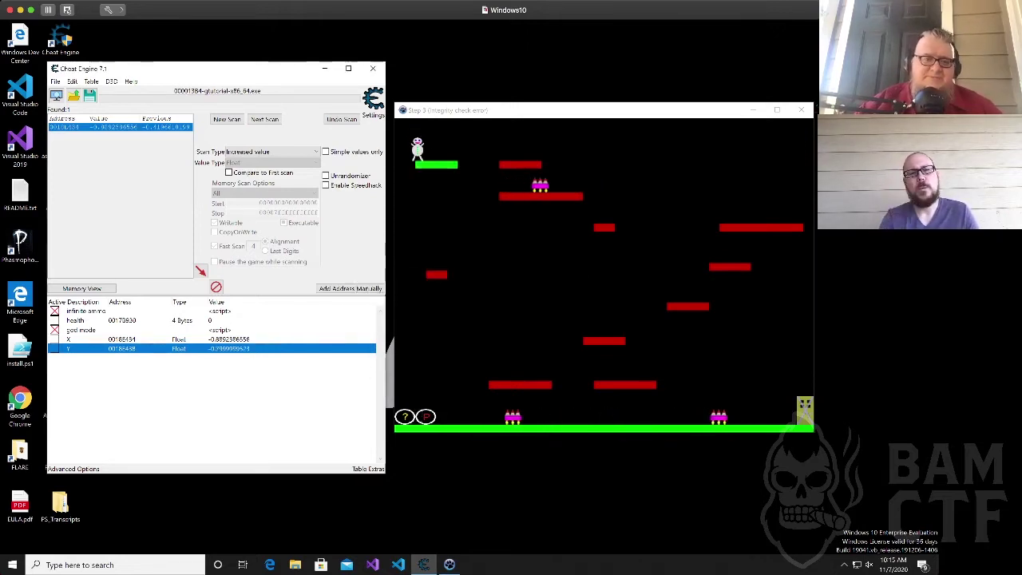
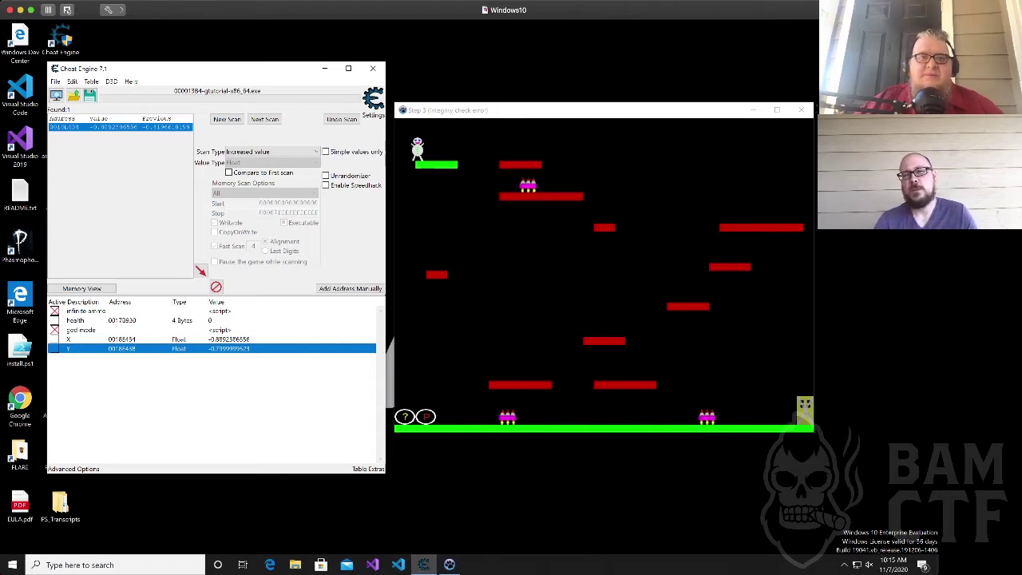
Check which instructions write to the X address and which ones access it, closing each list after viewing.
click(211, 339)
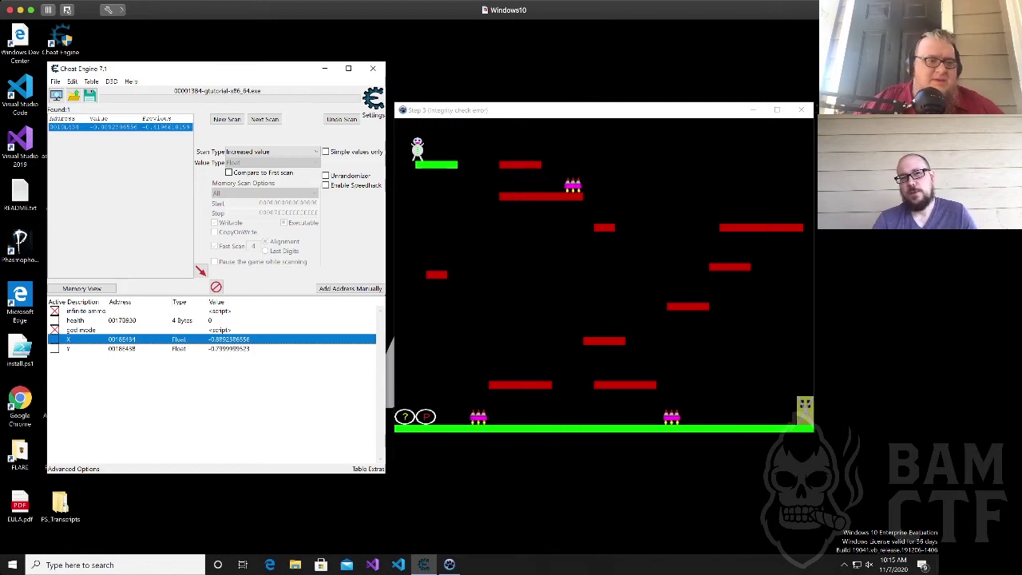
right_click(126, 340)
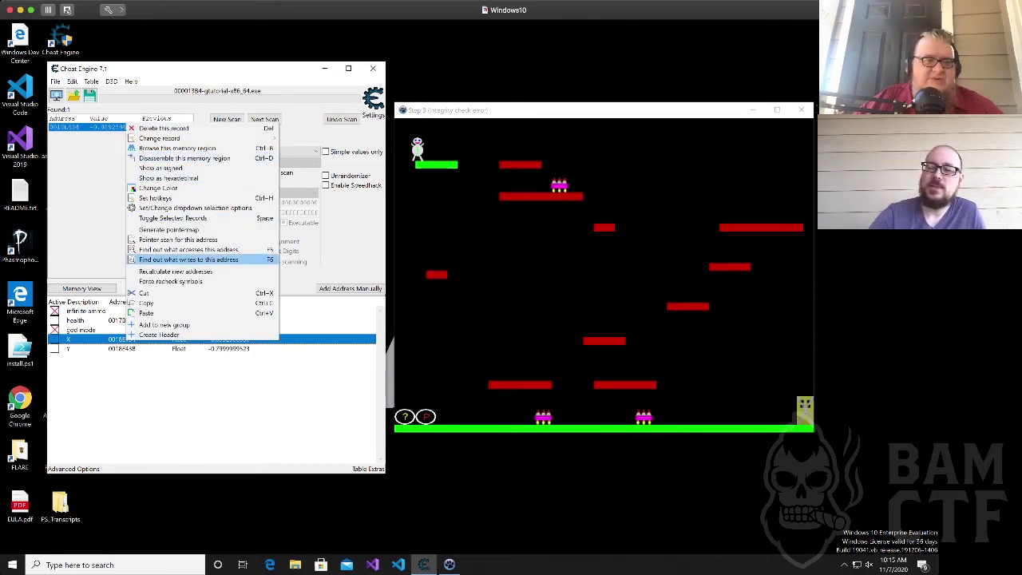
click(188, 260)
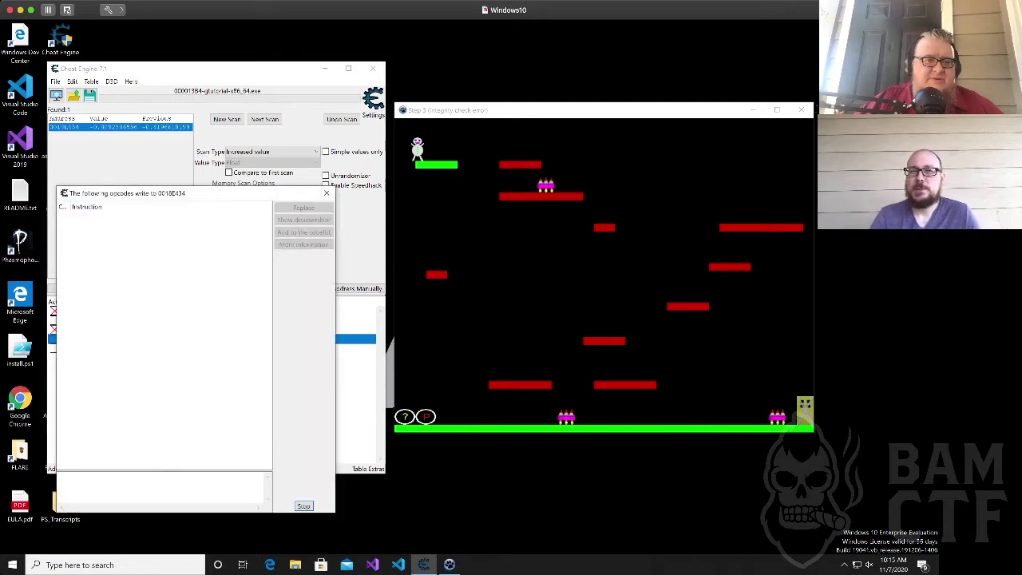
click(325, 193)
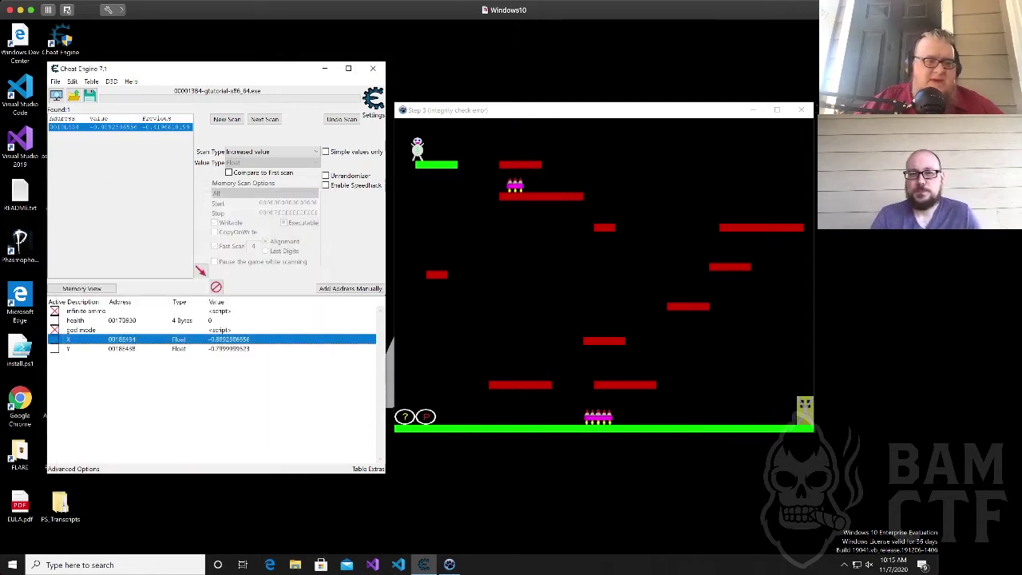
right_click(120, 126)
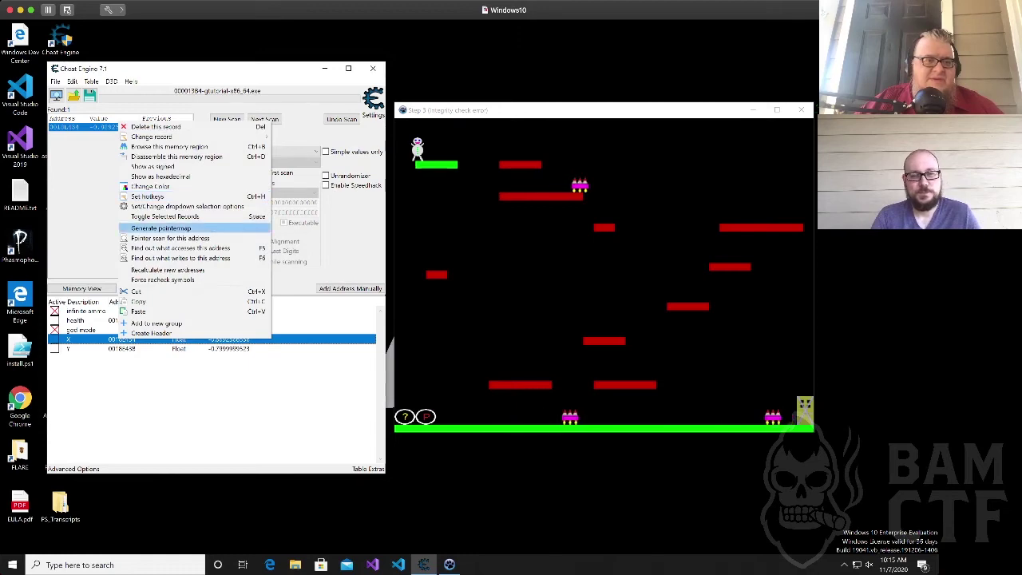
click(179, 248)
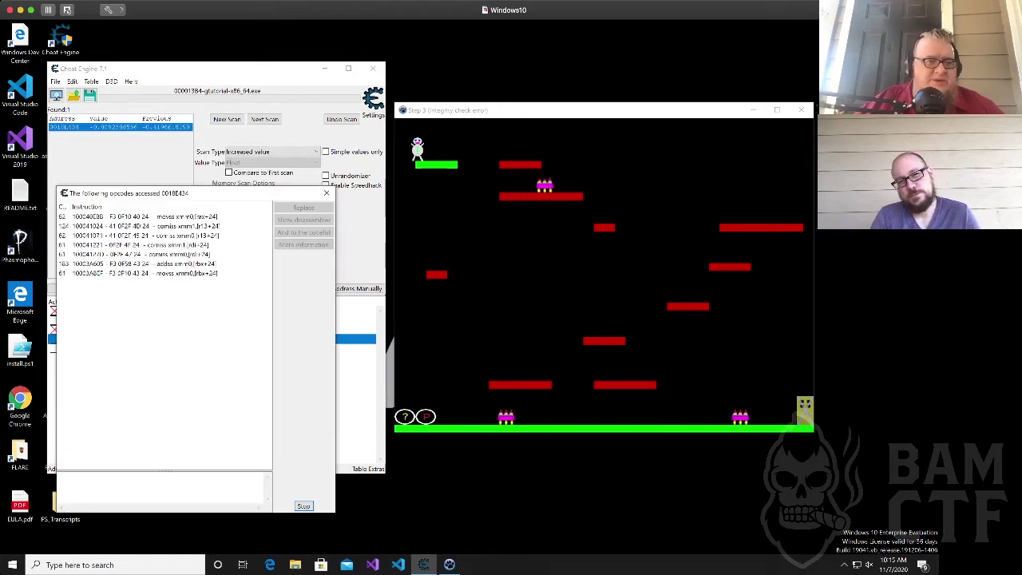
click(326, 193)
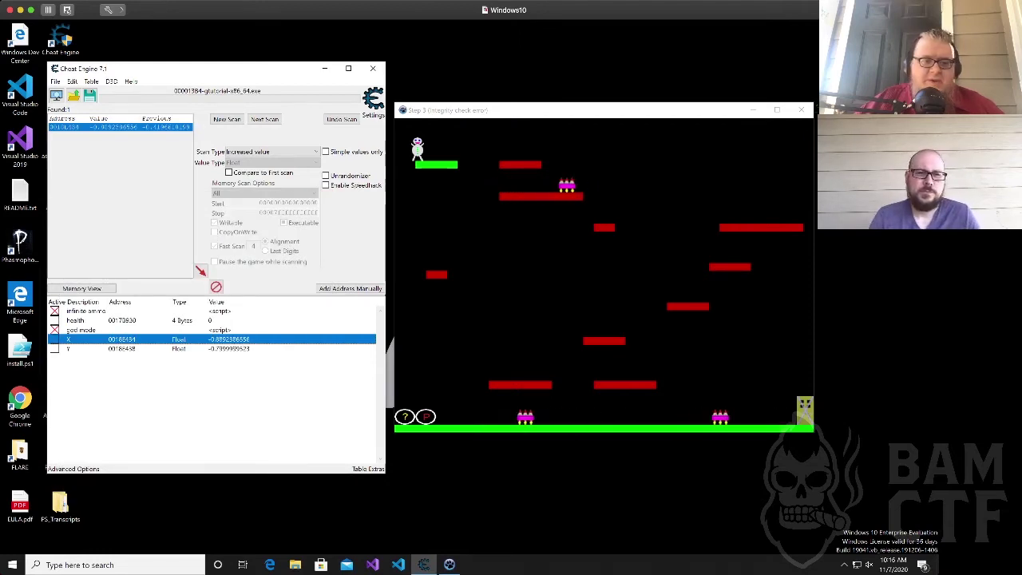
Disassemble the X entry's memory region beside the game and move the player to watch the position floats.
right_click(129, 126)
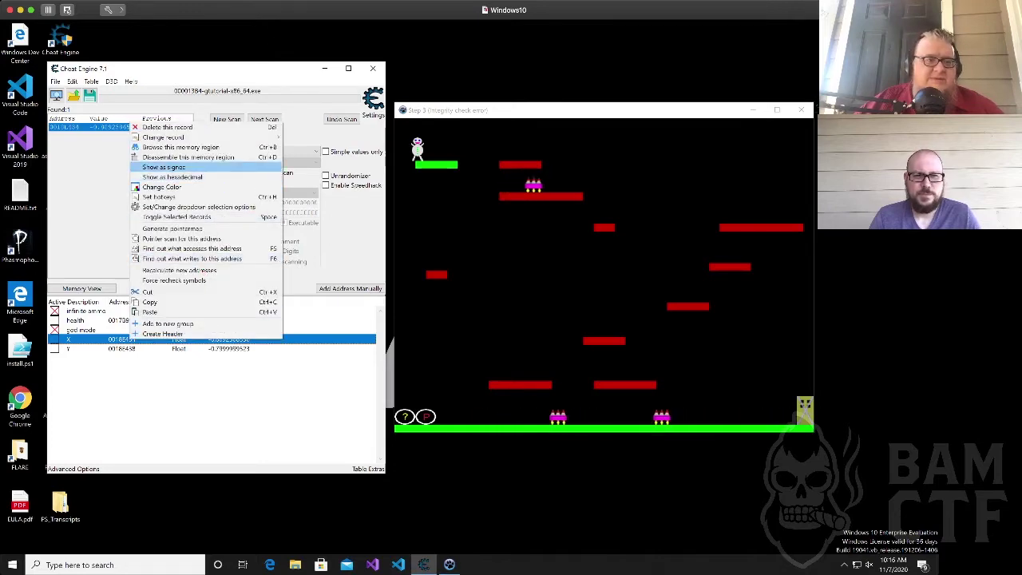
click(188, 156)
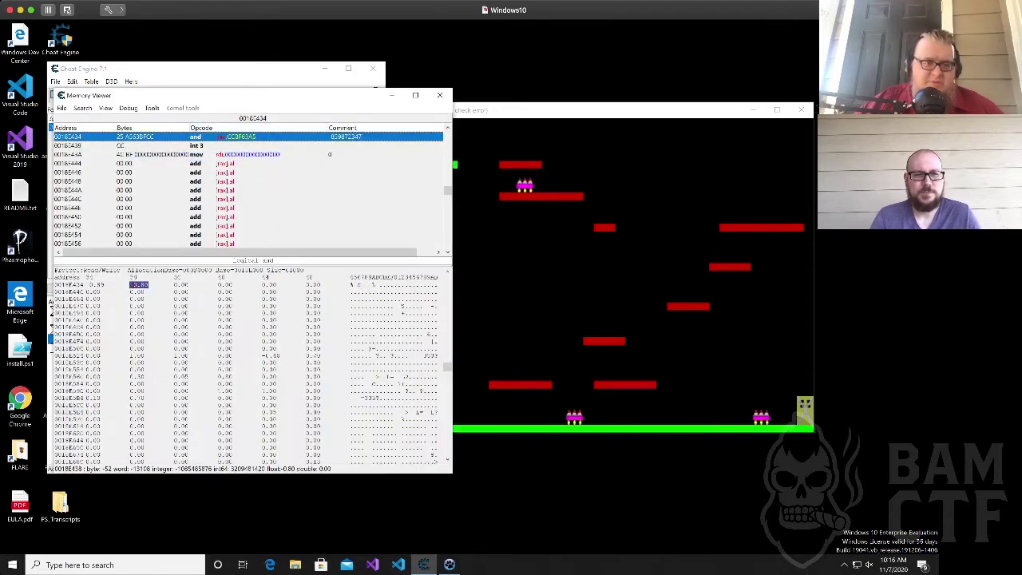
drag(313, 101, 271, 98)
click(495, 111)
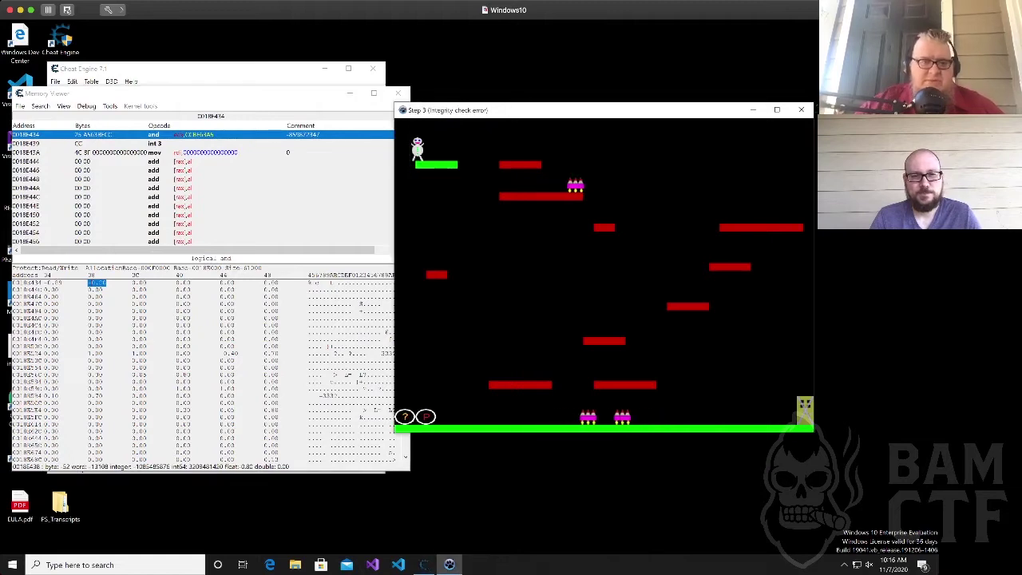
key(Left)
key(Right)
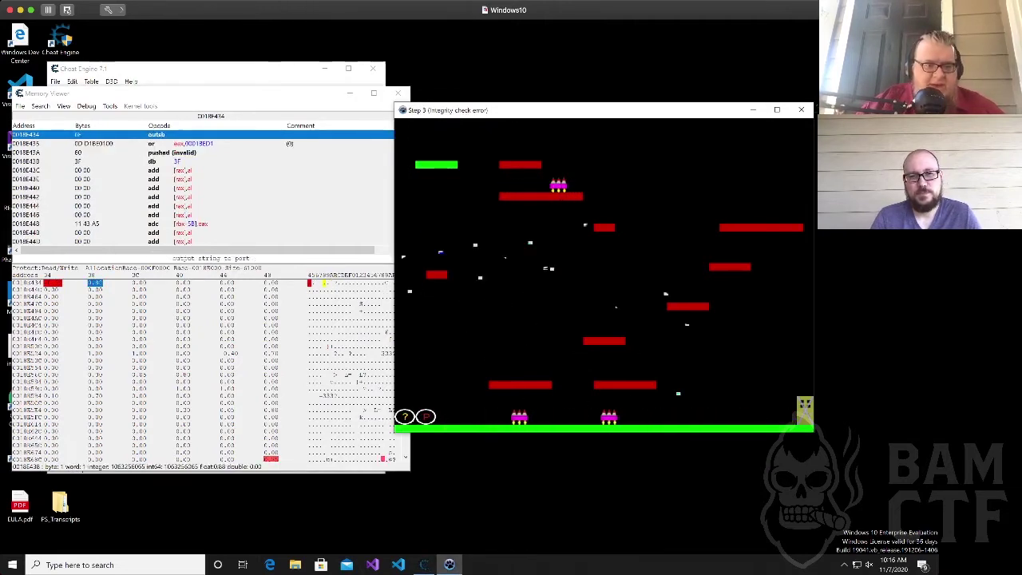
Enlarge the memory viewer vertically and switch its memory dump from Float to the 4 Byte hex display type.
drag(319, 472, 327, 536)
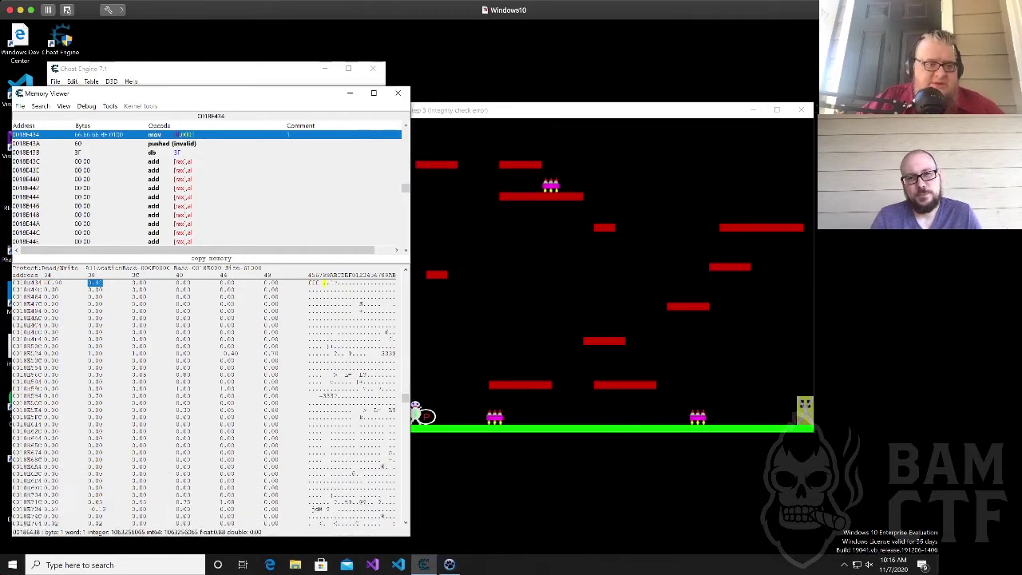
right_click(95, 283)
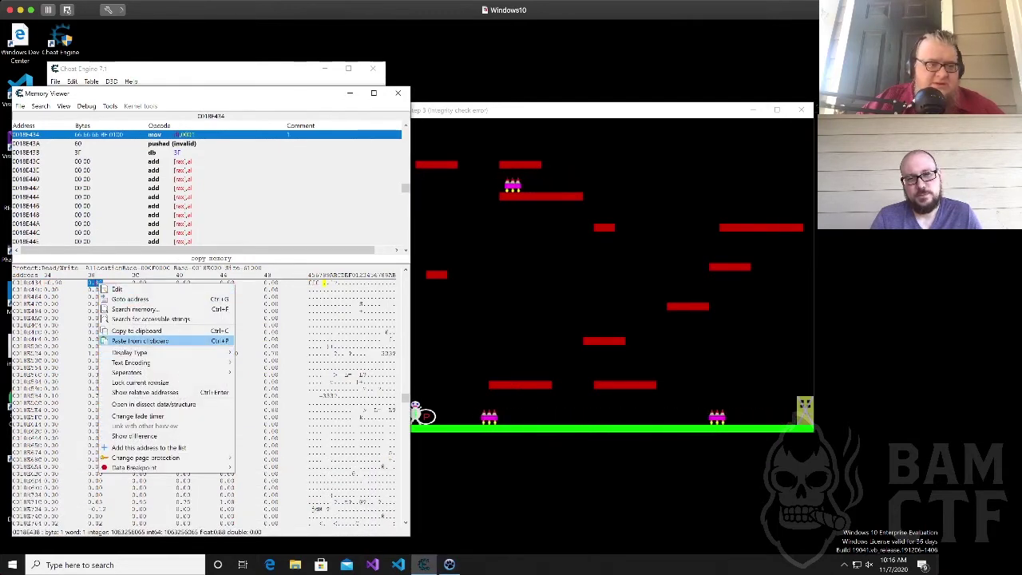
mouse_move(233, 352)
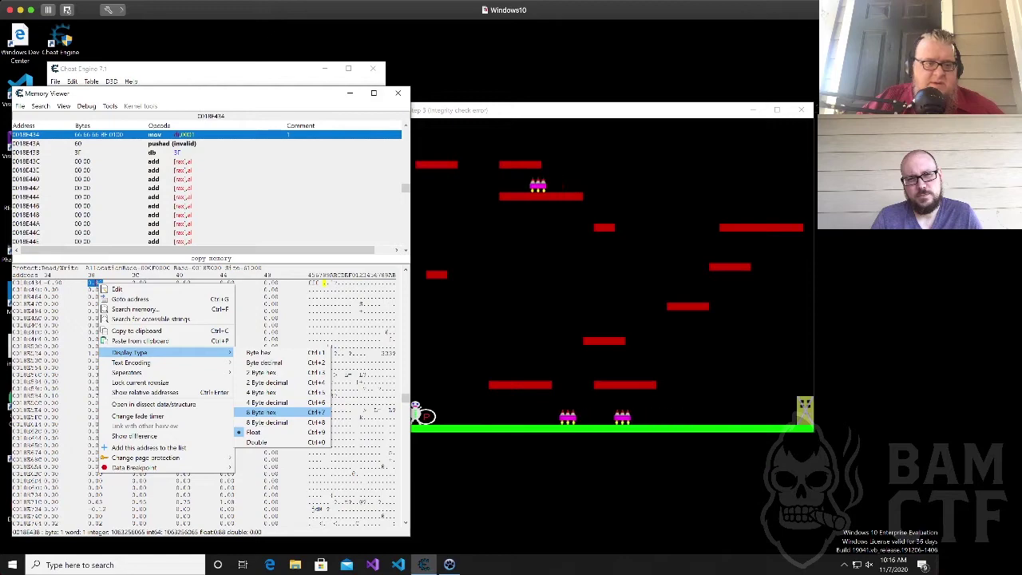
click(264, 412)
right_click(90, 297)
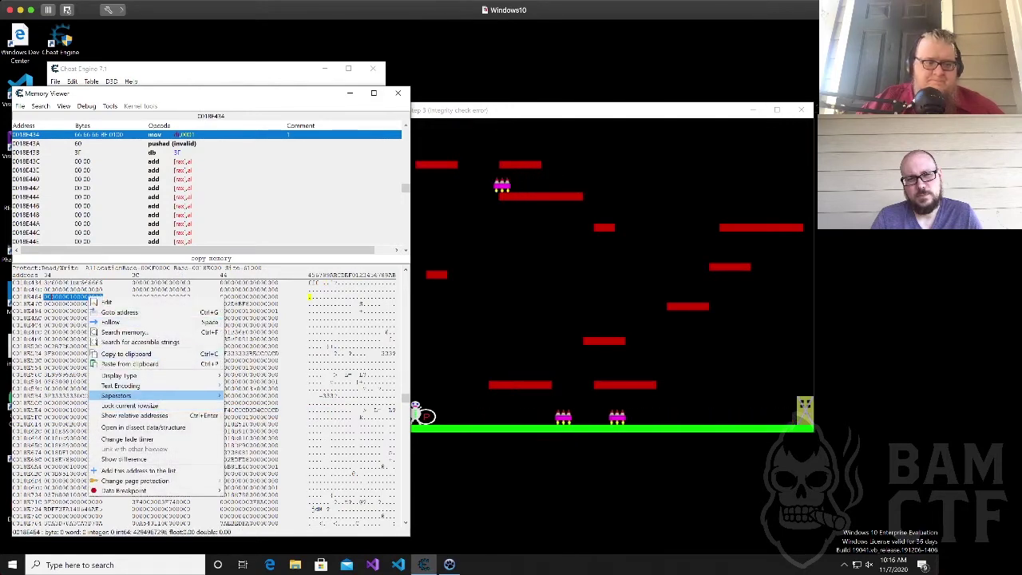
mouse_move(120, 375)
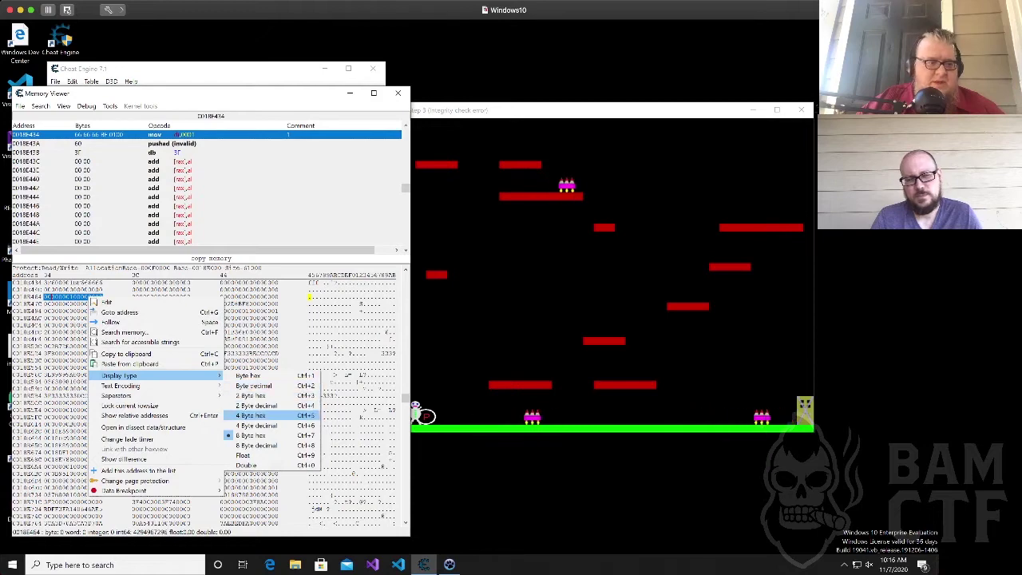
click(249, 415)
Move the player in the game and watch which hex values change in the memory dump.
key(alt+Tab)
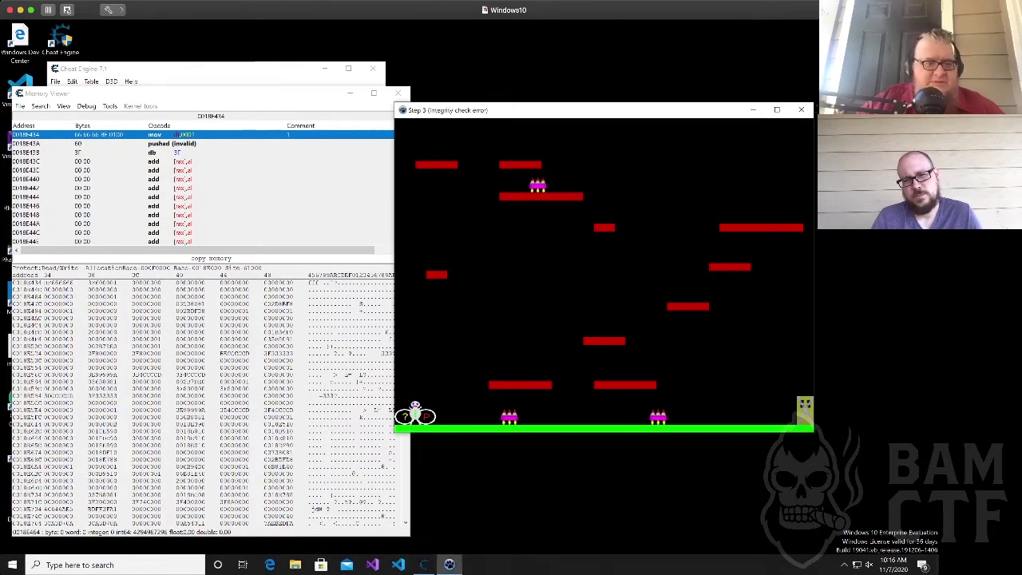
key(Right)
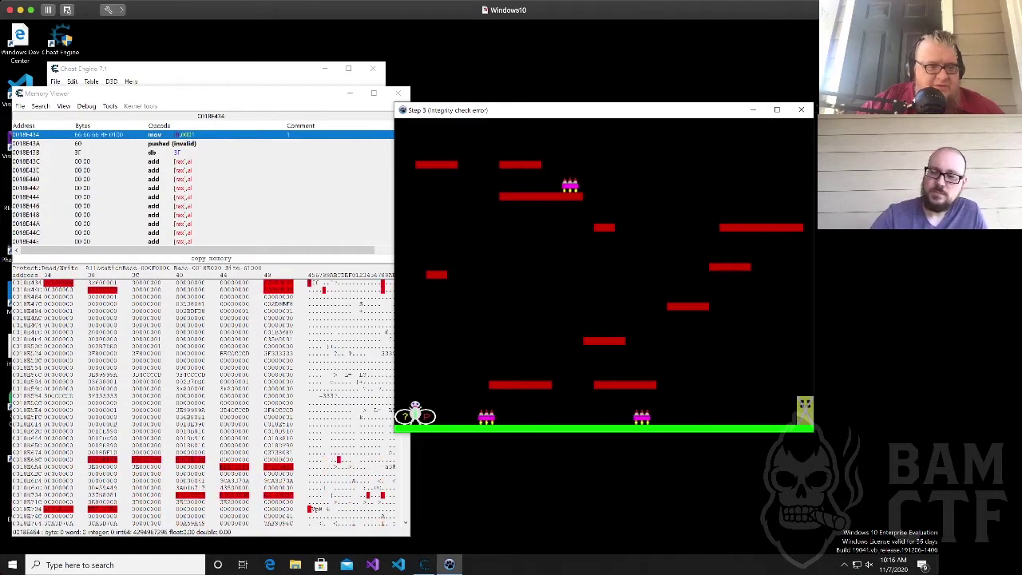
key(Right)
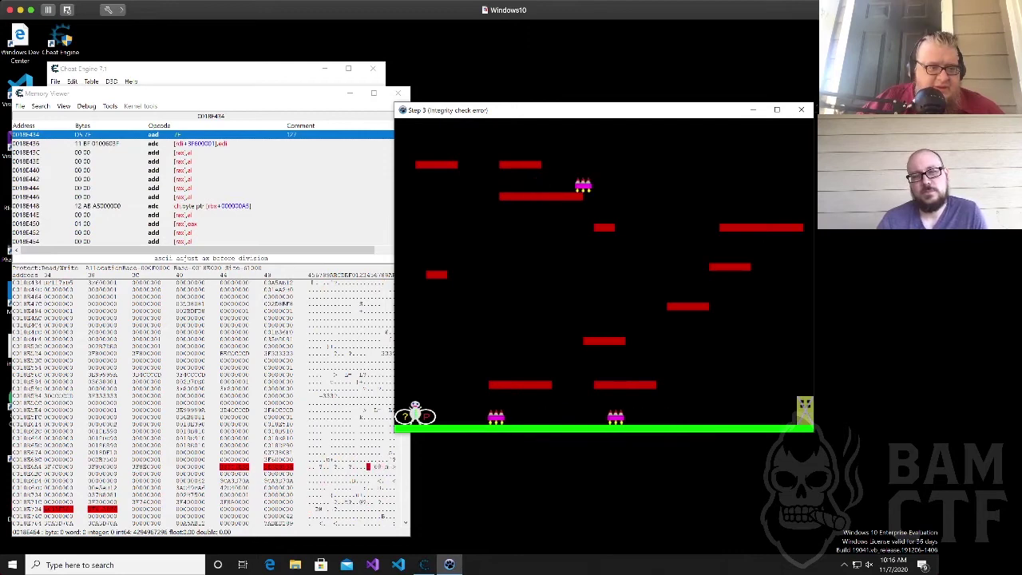
Pick the changing 4-byte value at 0018E694 in the memory dump and add it to the address list.
click(338, 459)
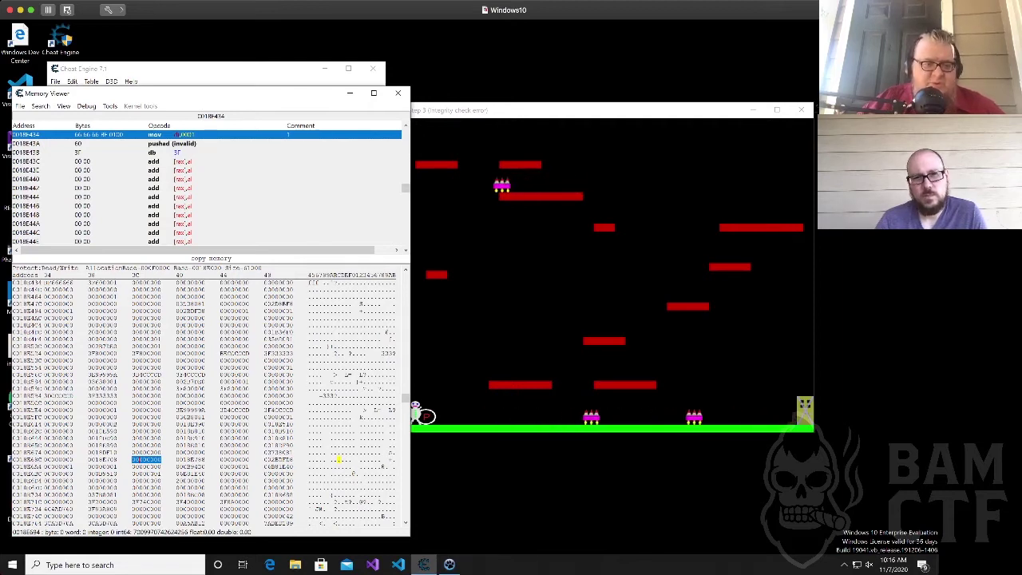
key(alt+Tab)
key(Right)
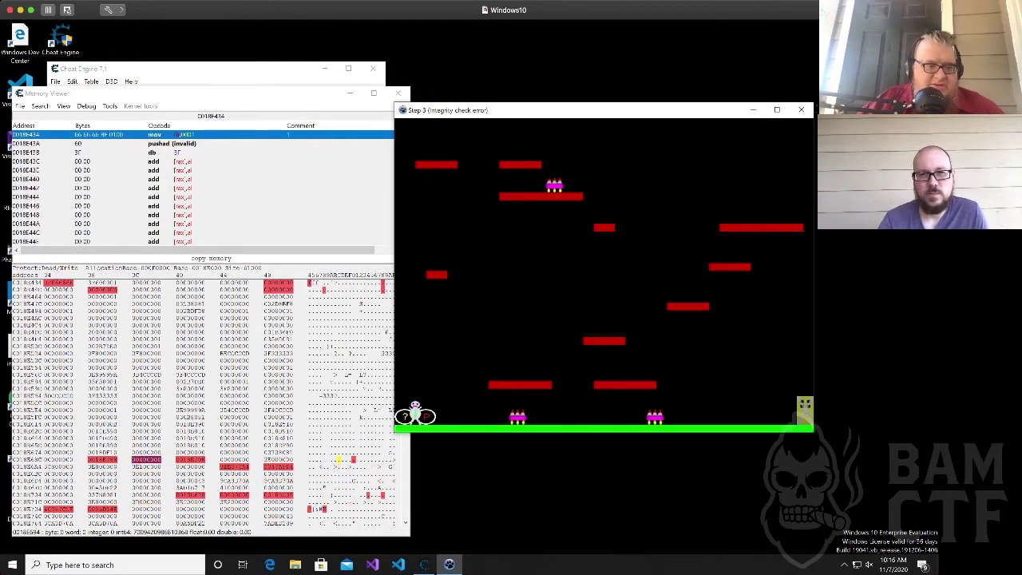
right_click(148, 459)
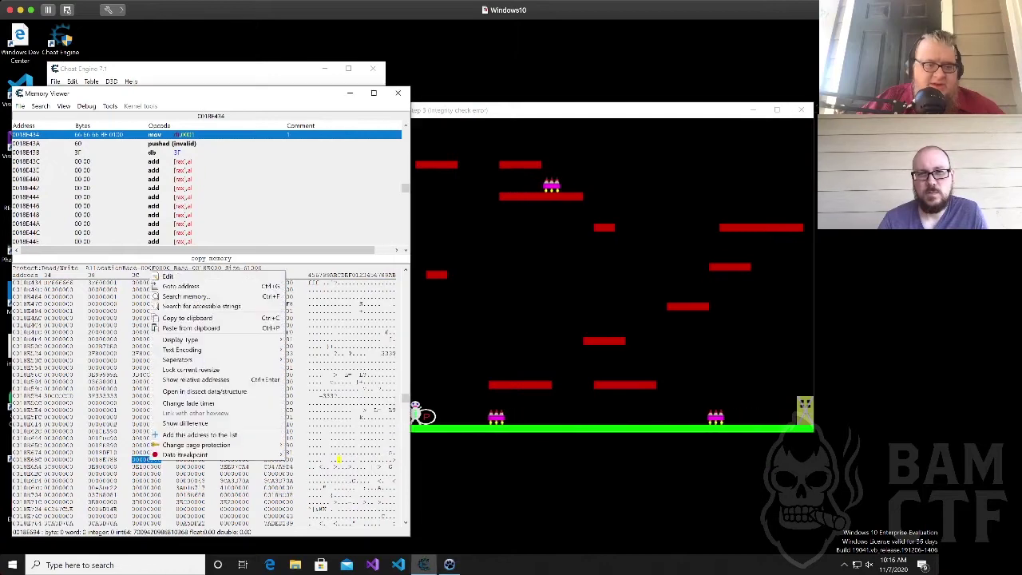
click(200, 434)
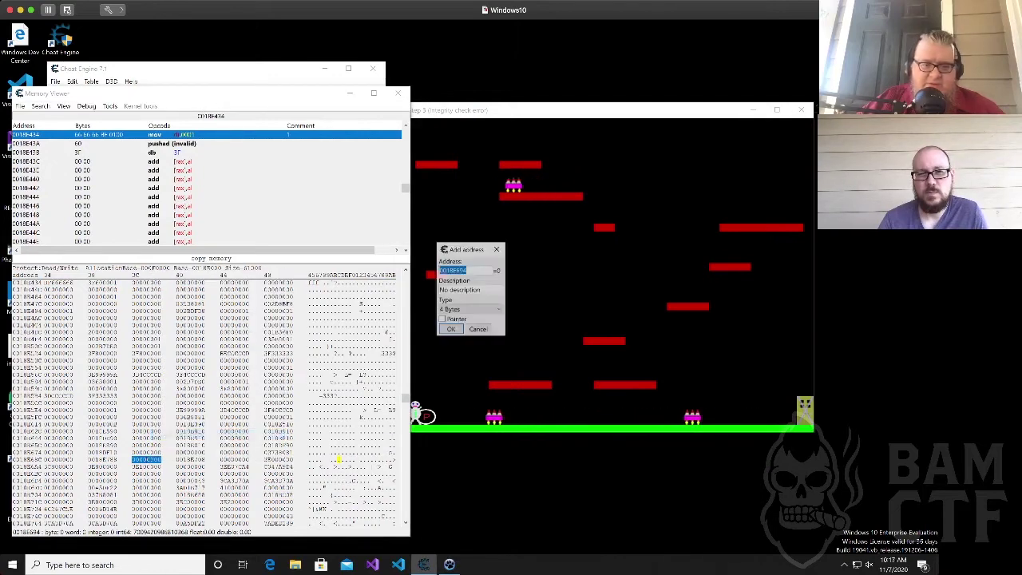
click(451, 329)
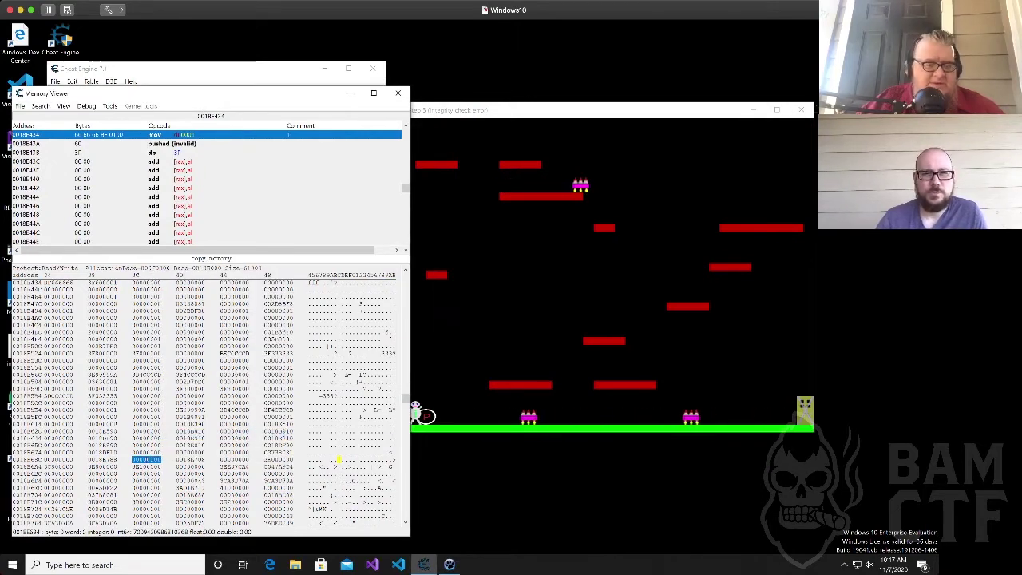
Return to the game and walk the player again to observe the memory around 0018E694.
click(463, 332)
key(Right)
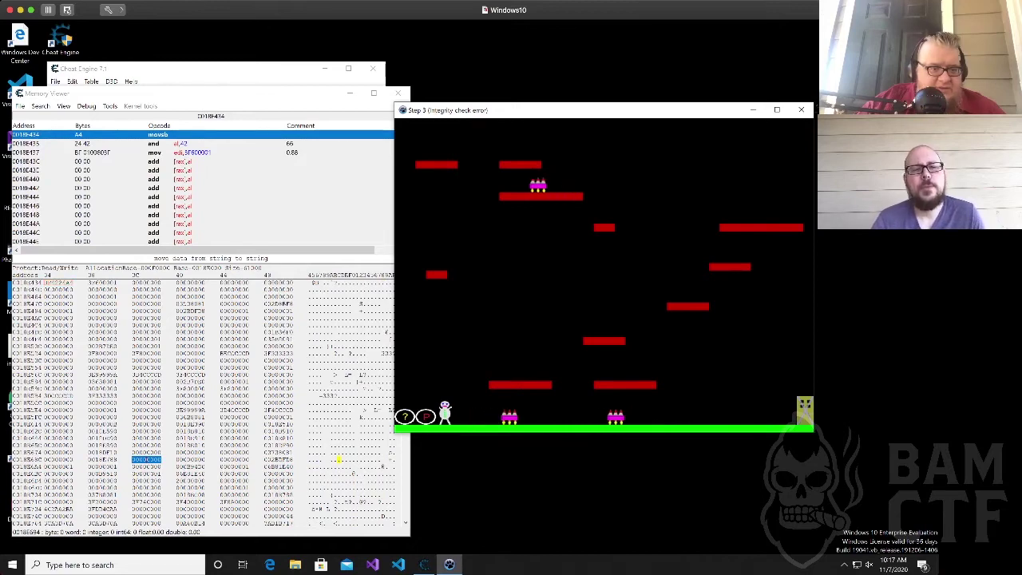
key(Right)
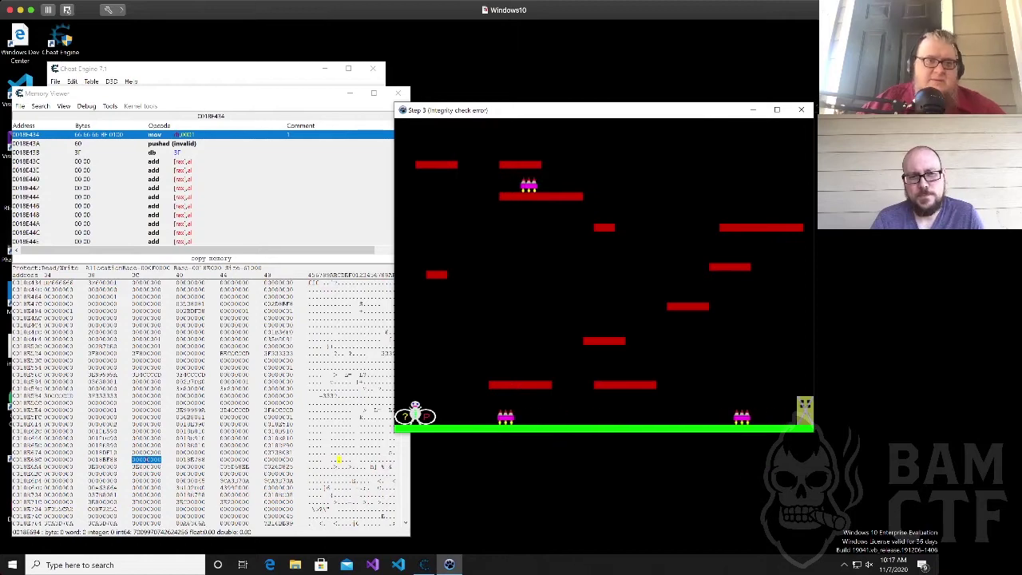
Try freezing the undescribed 0018E694 entry while moving the player in the game, and unfreeze it.
click(199, 94)
click(199, 69)
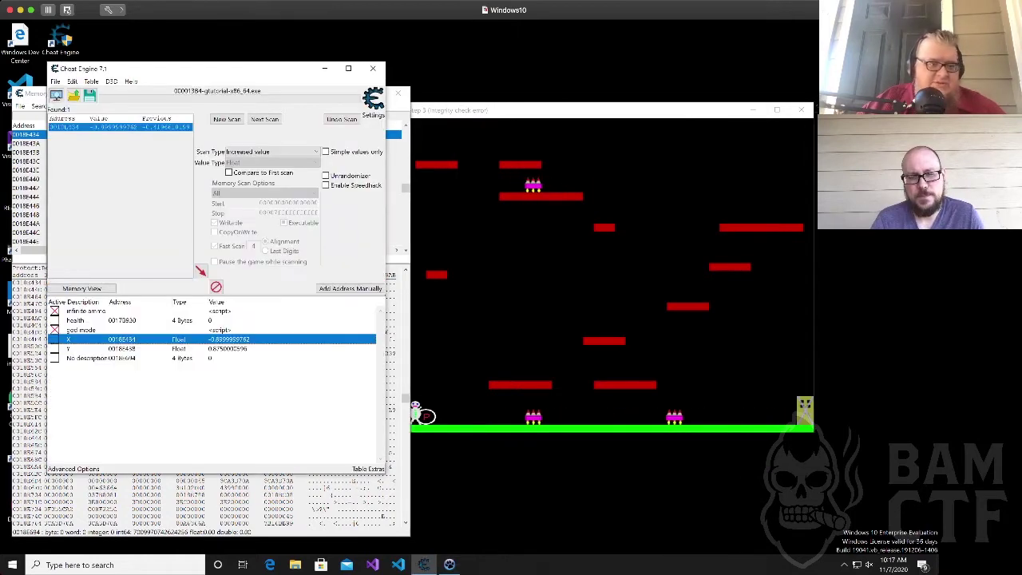
click(54, 359)
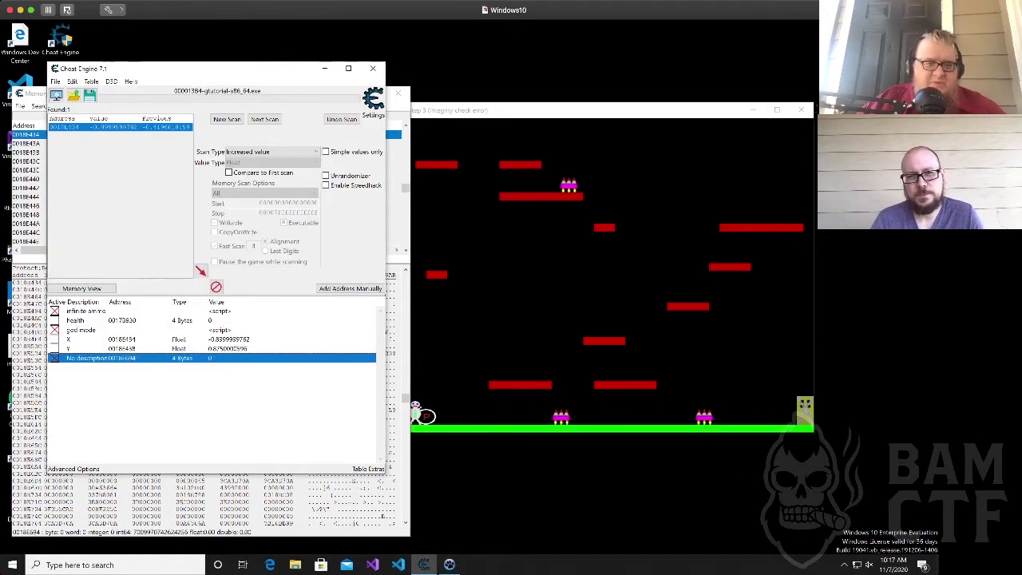
key(alt+Tab)
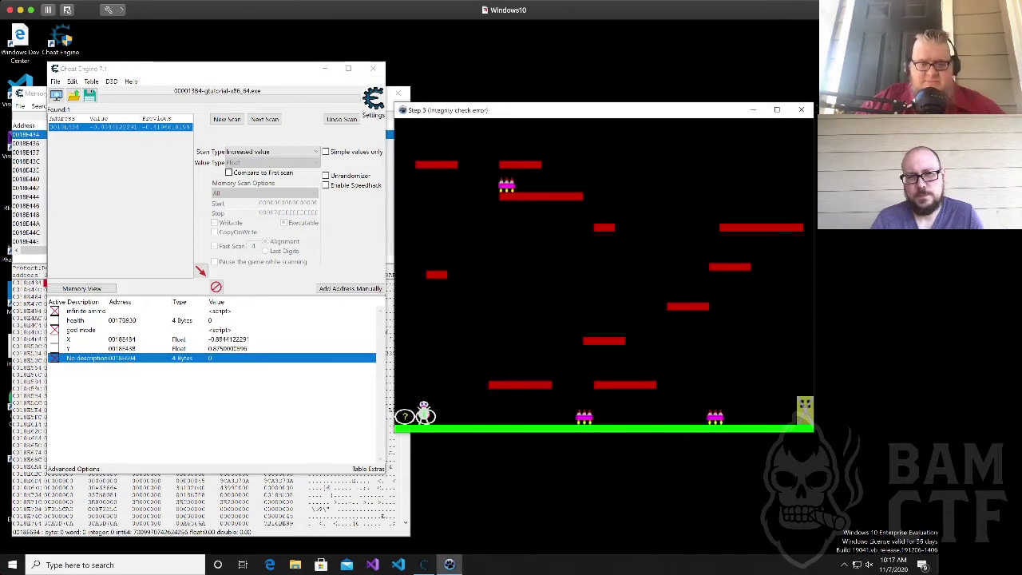
key(Right)
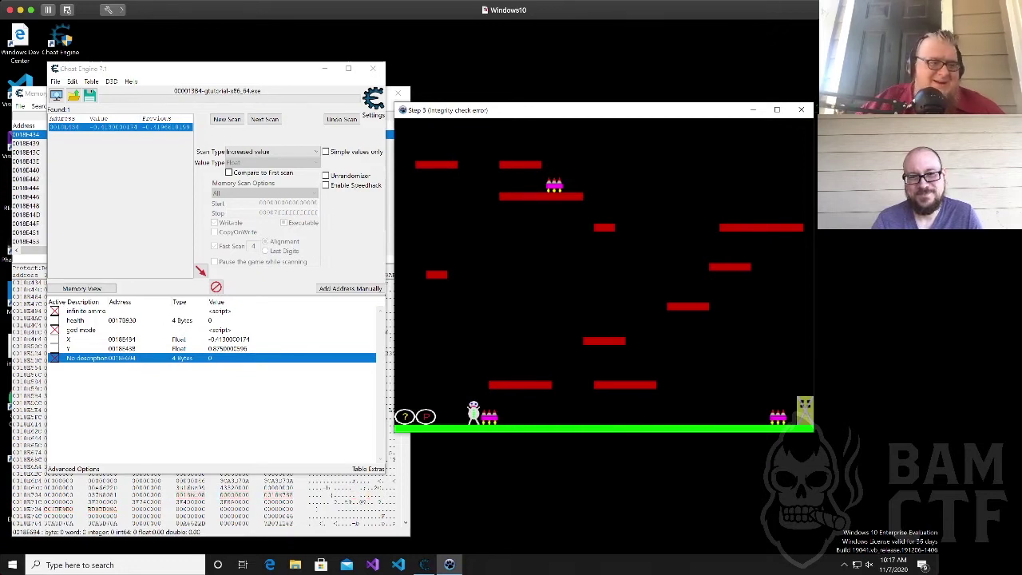
click(54, 358)
key(alt+Tab)
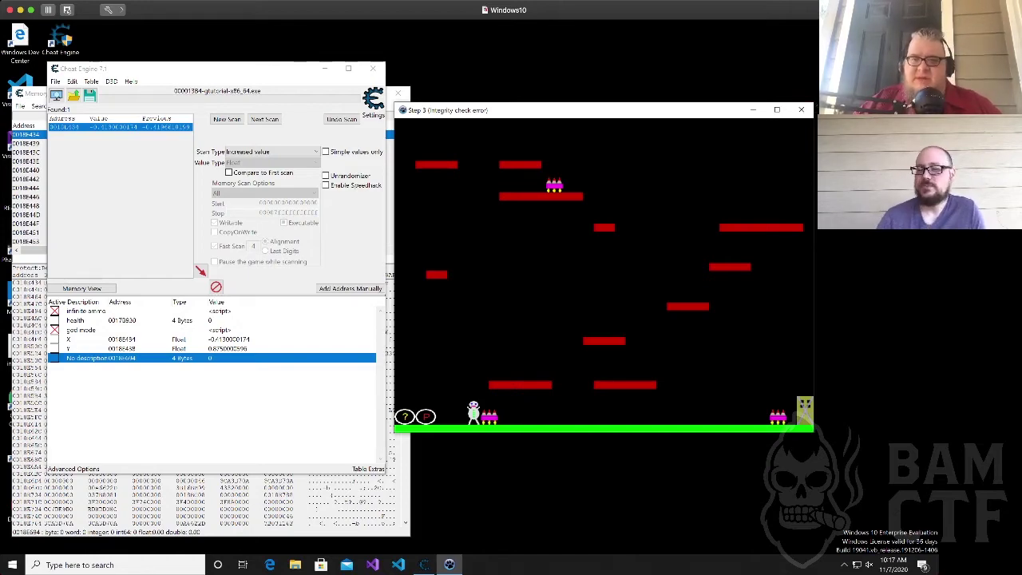
Close the tutorial game and move the Cheat Engine and memory viewer windows aside to uncover the desktop icons.
click(802, 110)
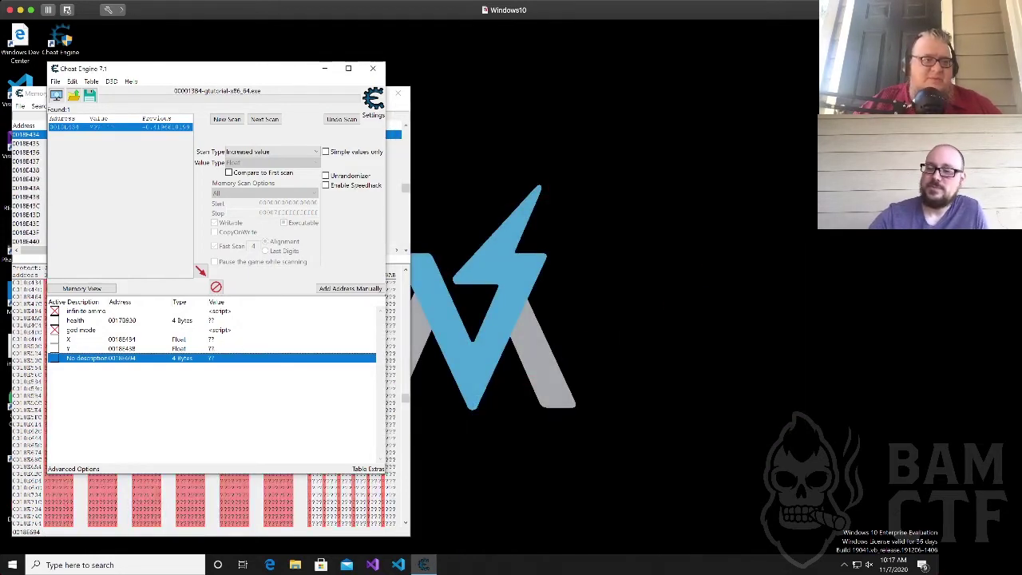
click(131, 81)
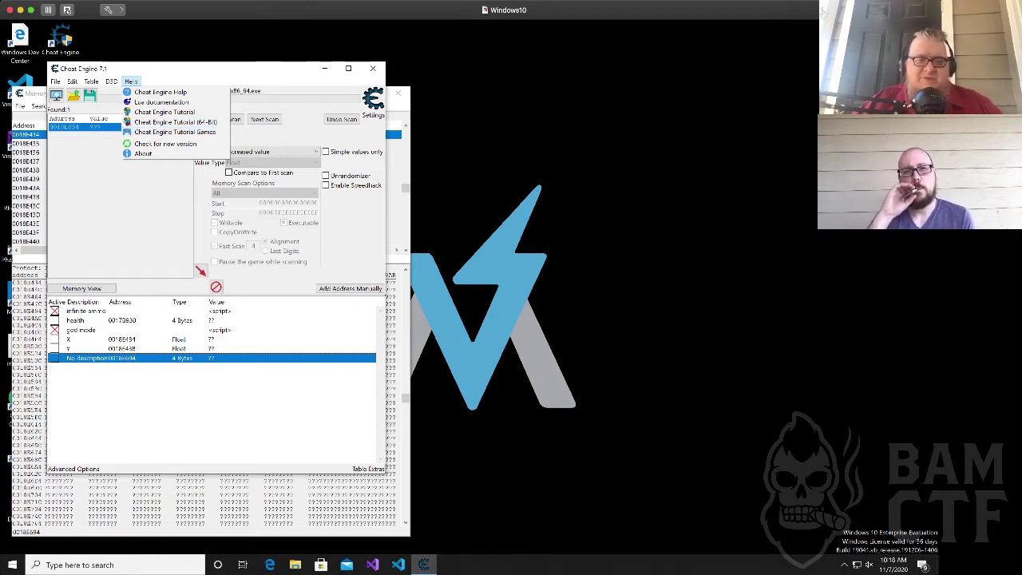
key(Escape)
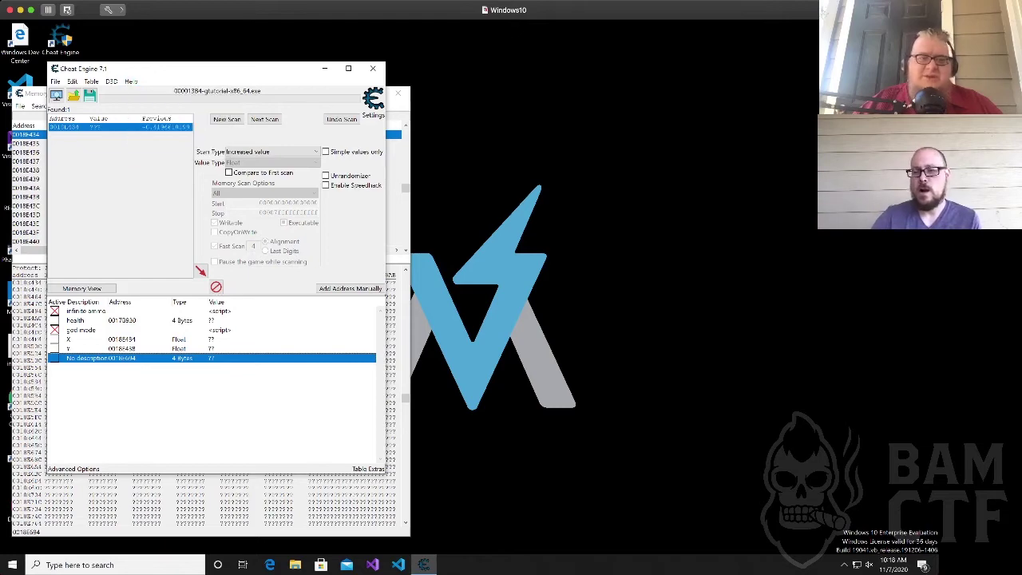
drag(307, 70, 305, 142)
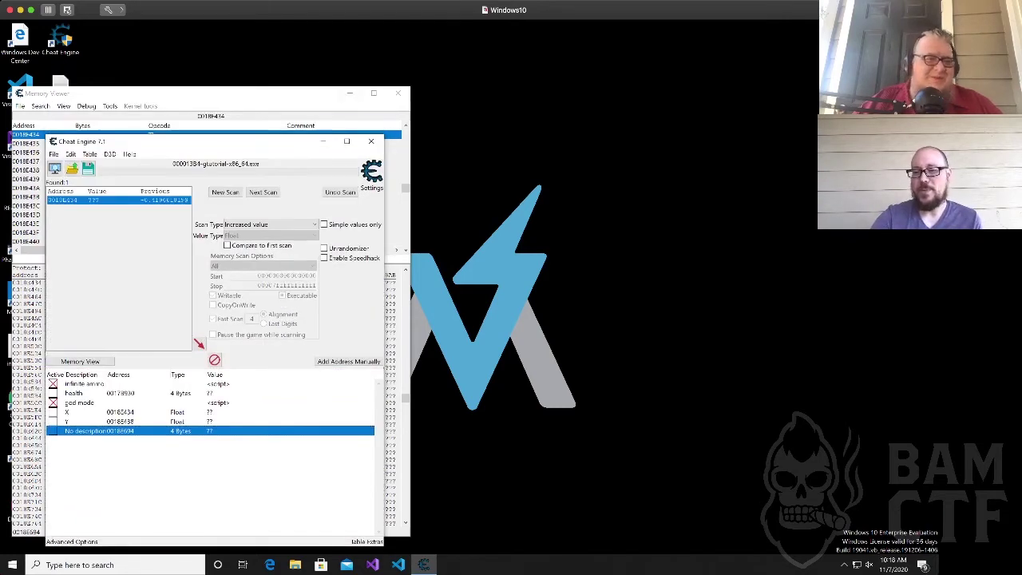
drag(292, 98, 388, 164)
drag(150, 142, 248, 136)
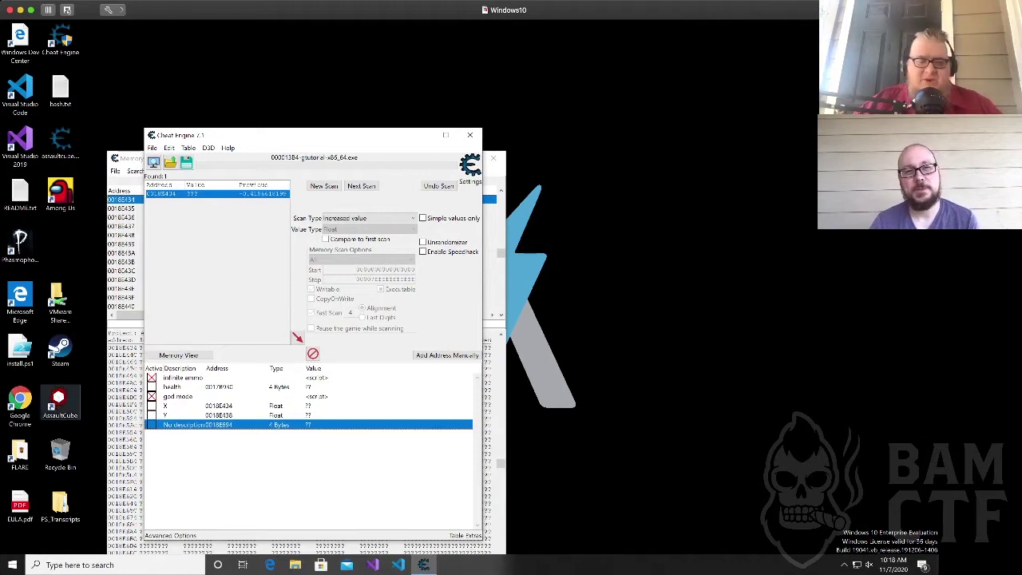
Launch AssaultCube and open its custom connect form for multiplayer.
double_click(58, 403)
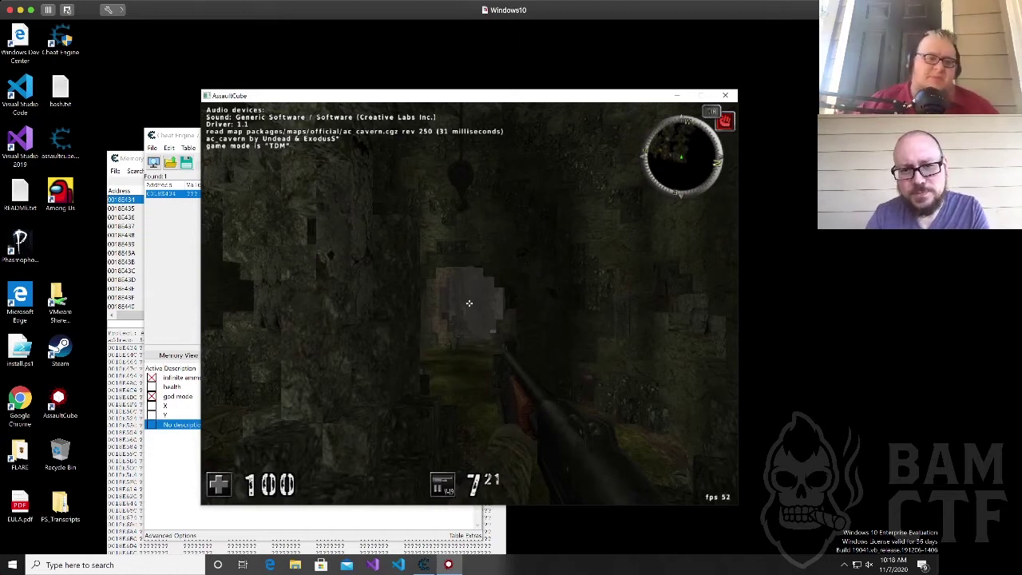
key(w)
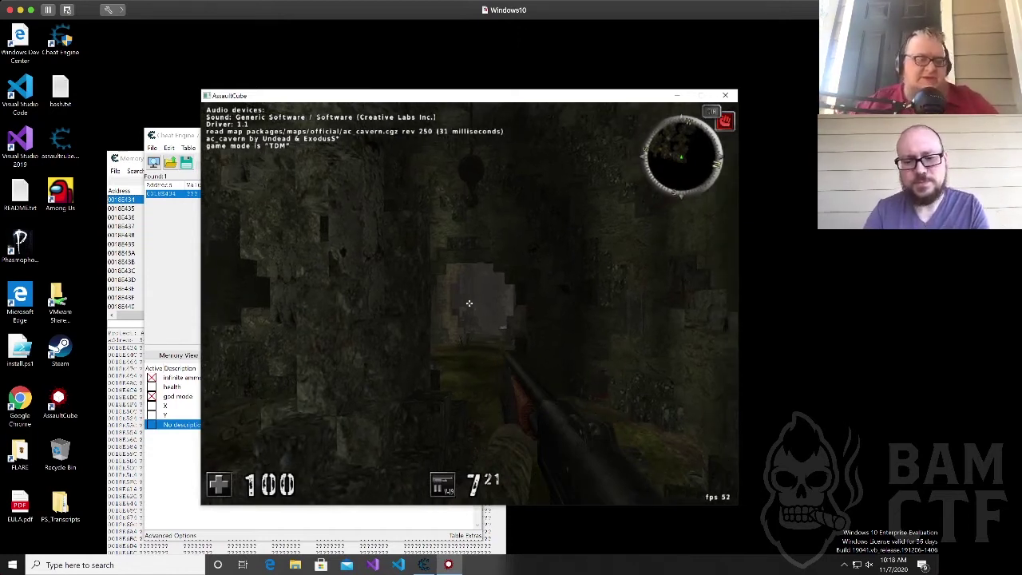
key(Escape)
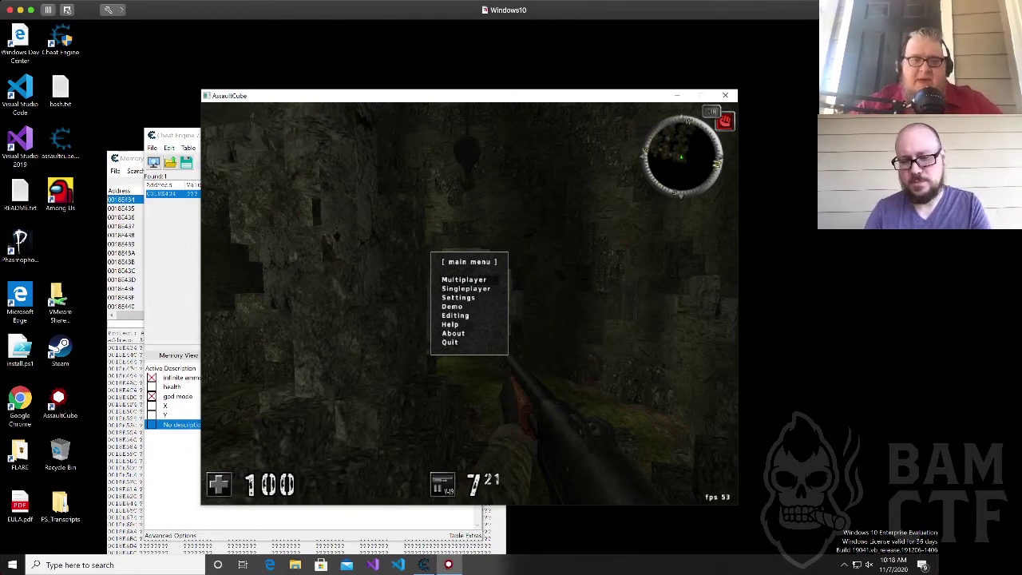
key(Return)
key(Down)
key(Down)
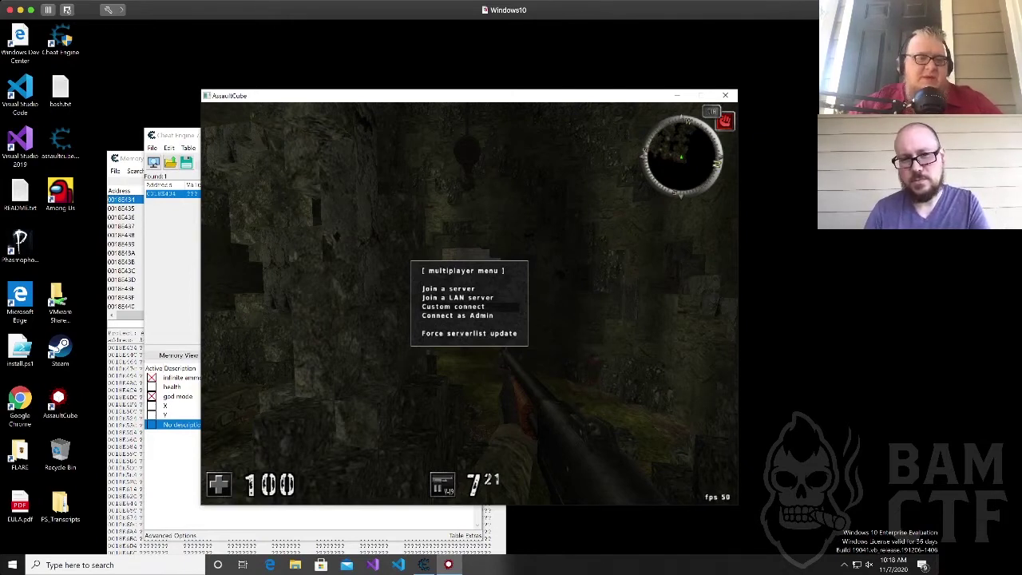
key(Return)
Try to connect to server assaultcube.bamctf.com on port 31337 using the server password.
text(as)
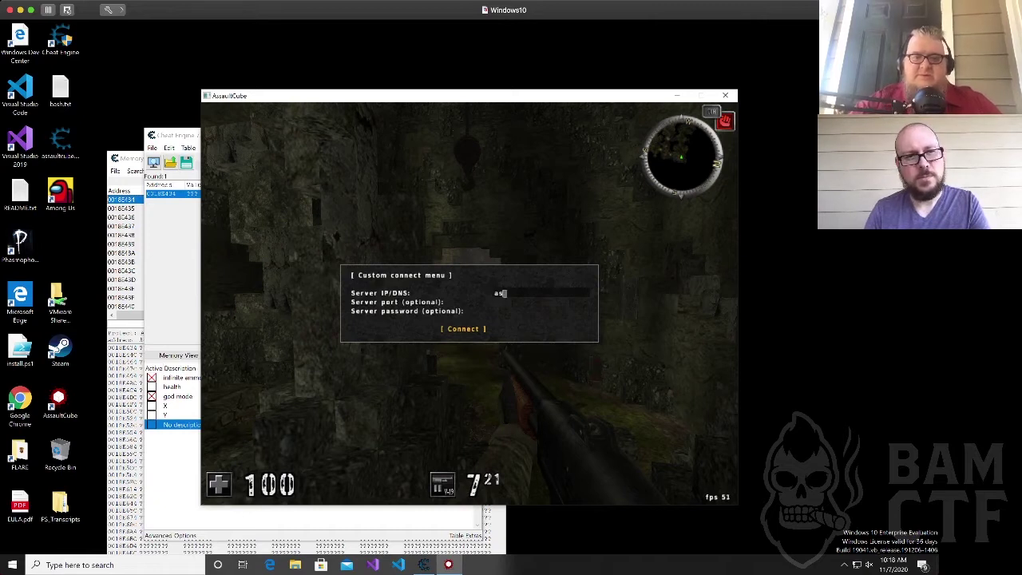
text(saultcube.bamctf.com)
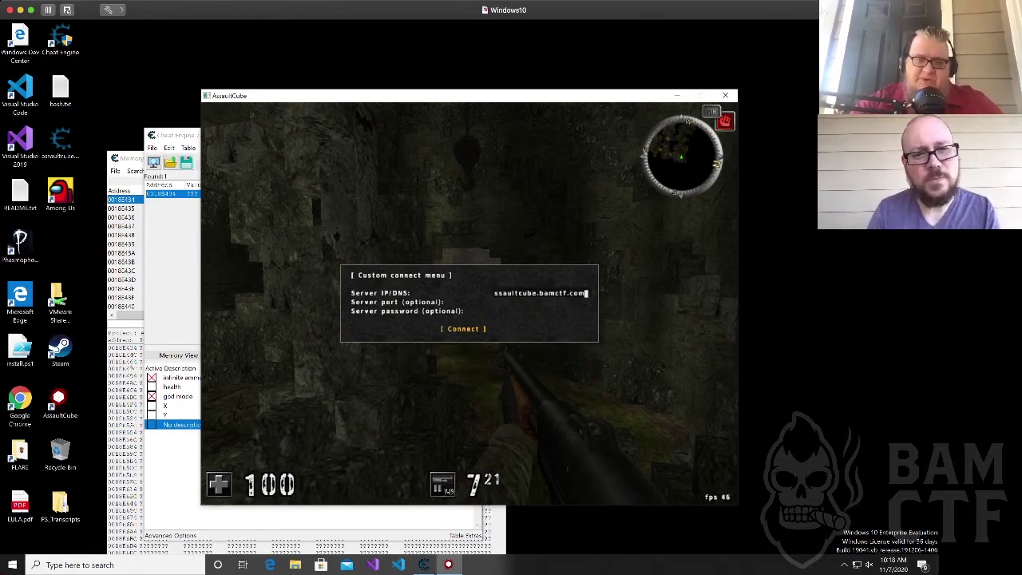
key(Return)
text(31337)
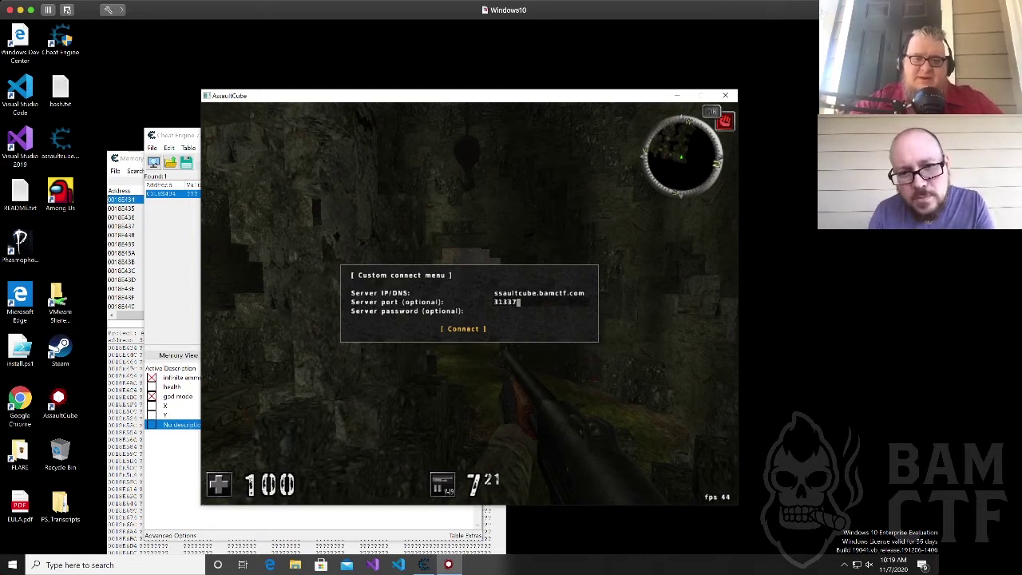
key(Return)
text(***)
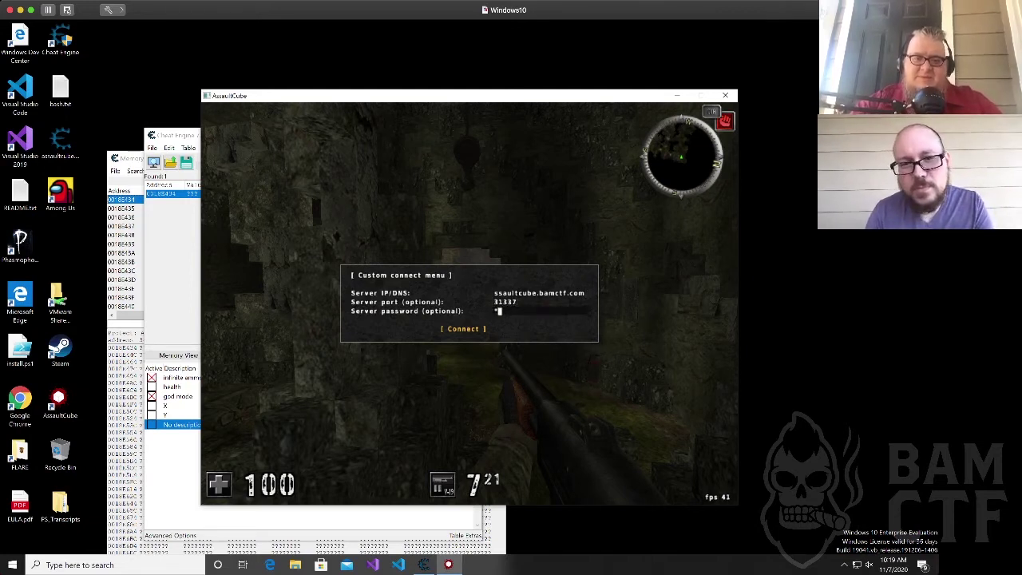
text(*******)
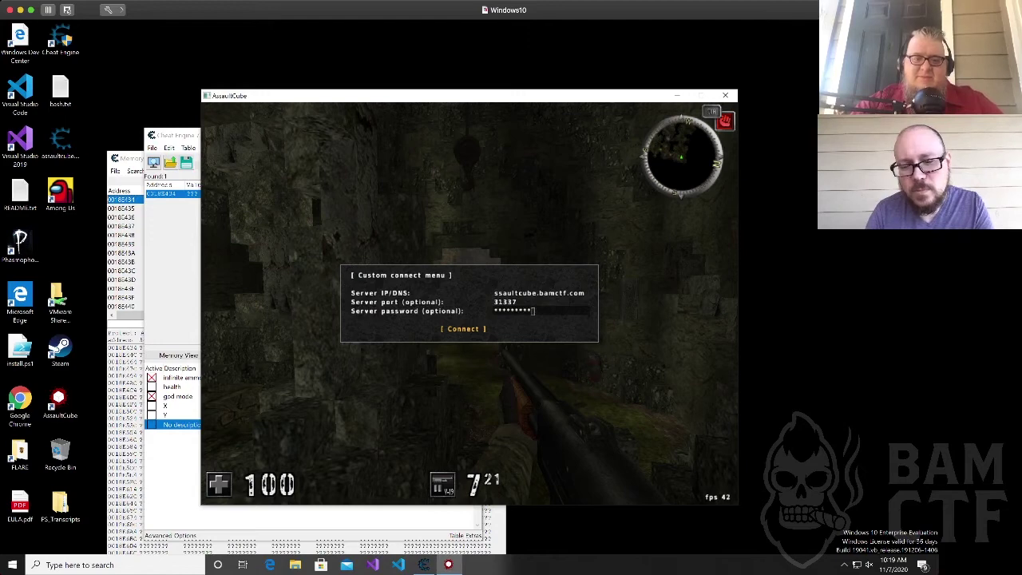
key(Return)
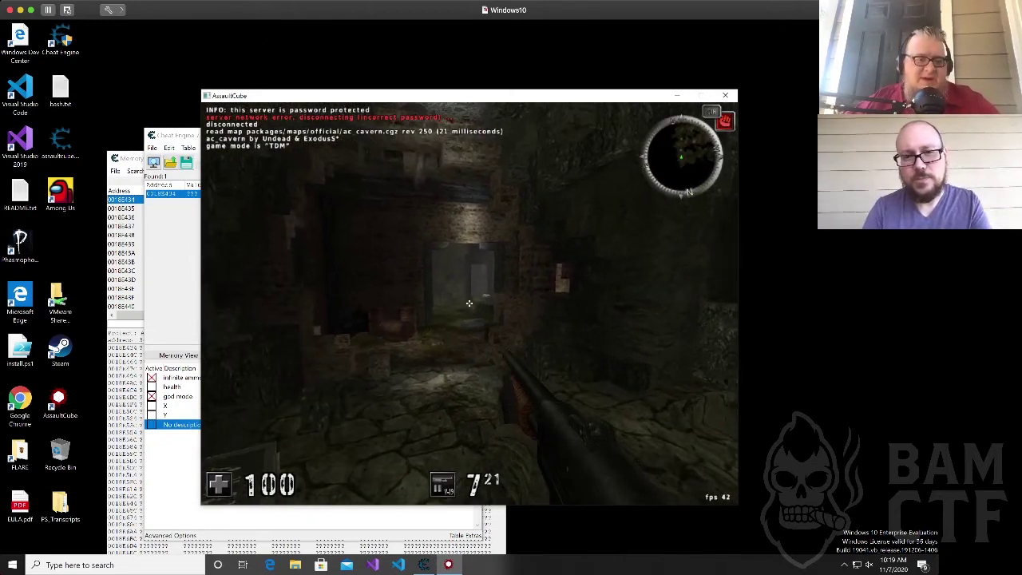
Fire one shot in AssaultCube, and attach Cheat Engine to the AssaultCube process without keeping the current address list.
click(468, 304)
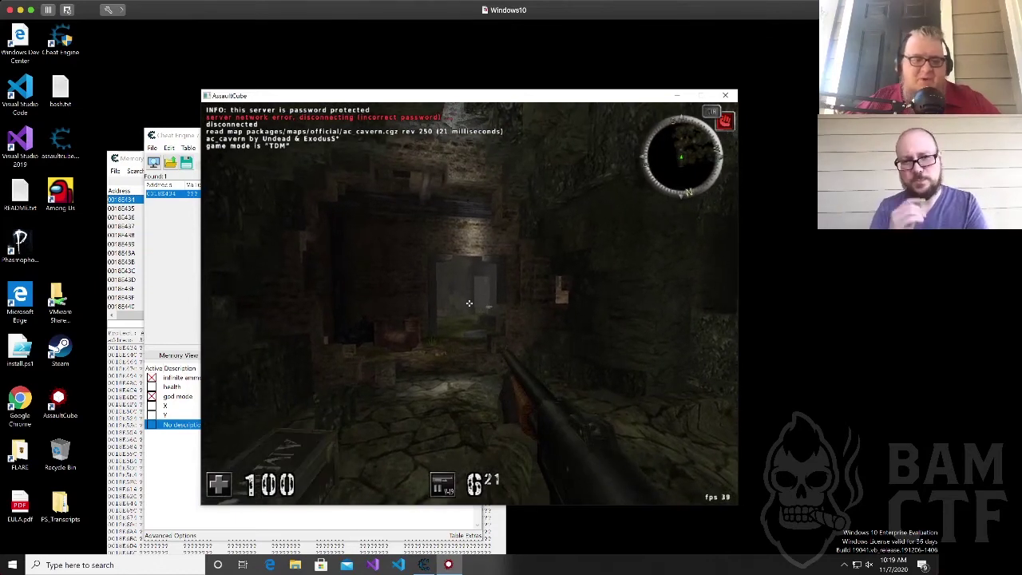
key(alt+Tab)
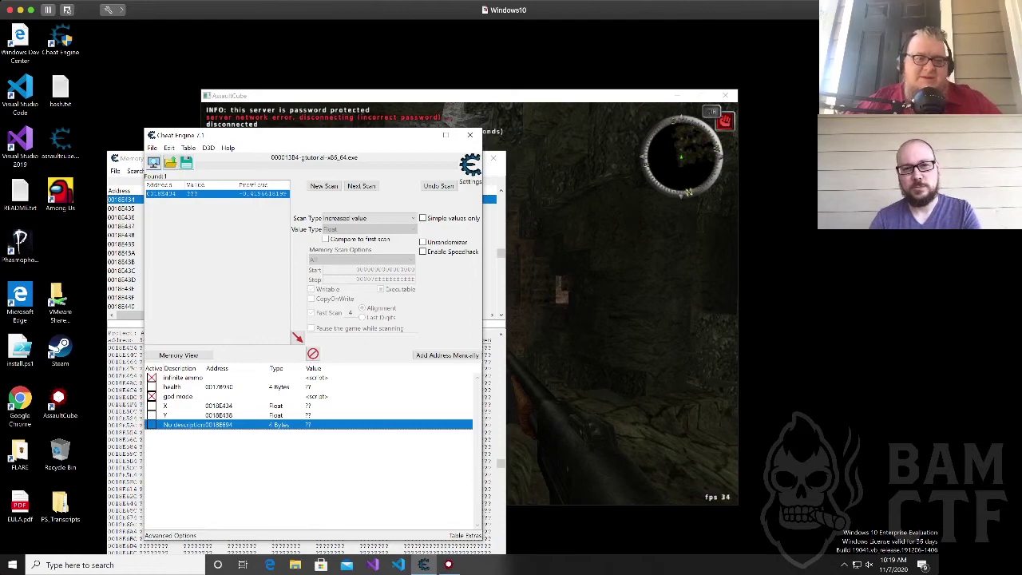
click(153, 162)
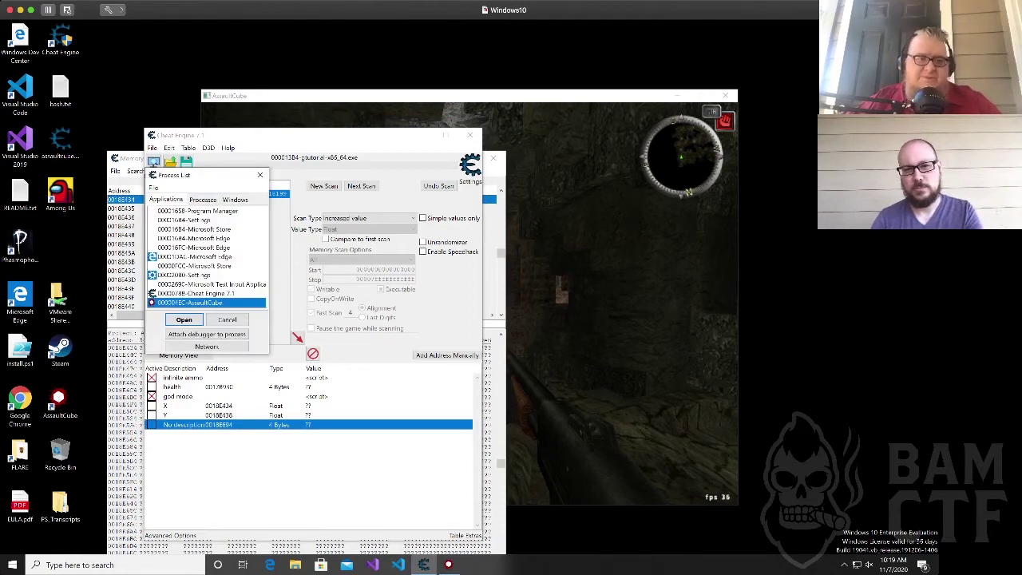
click(184, 319)
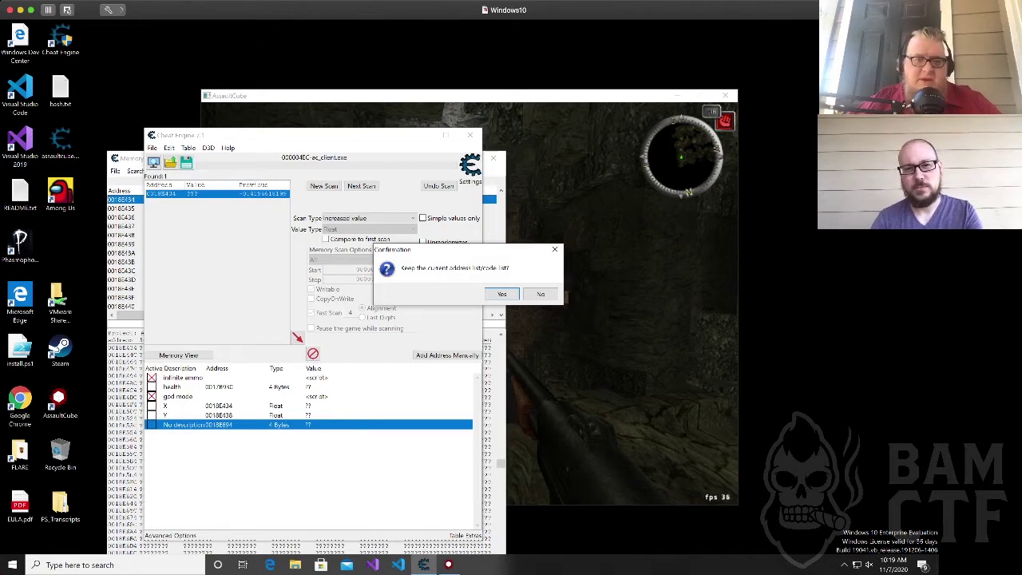
click(540, 294)
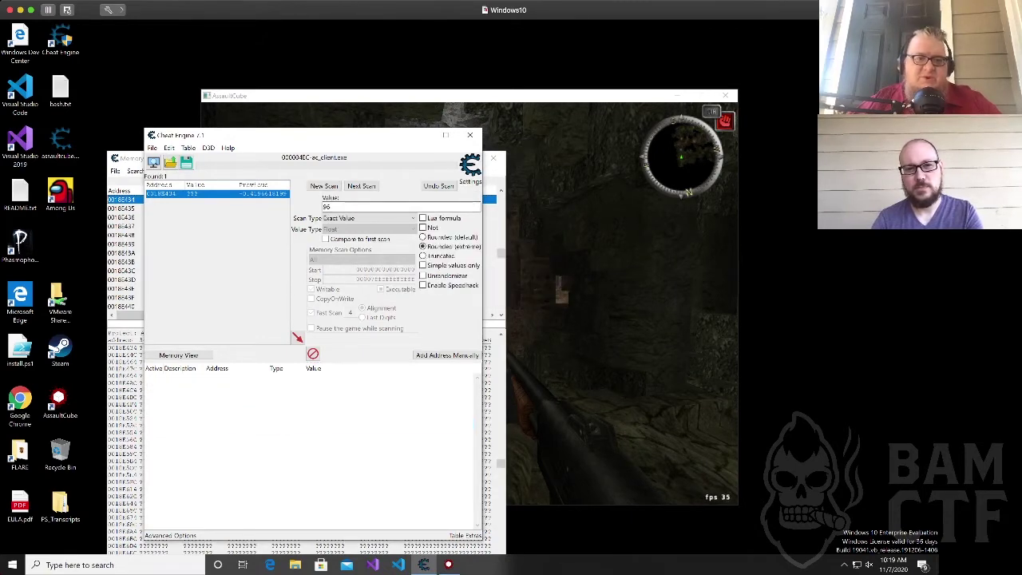
Arrange the Cheat Engine and AssaultCube windows side by side and close the memory viewer.
drag(352, 136, 227, 99)
drag(495, 96, 616, 88)
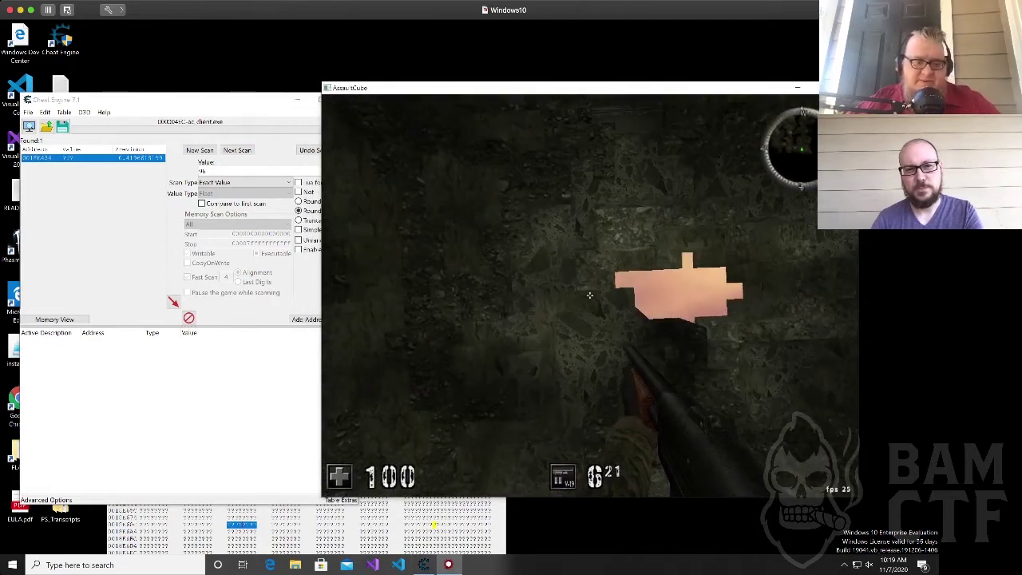
key(alt+Tab)
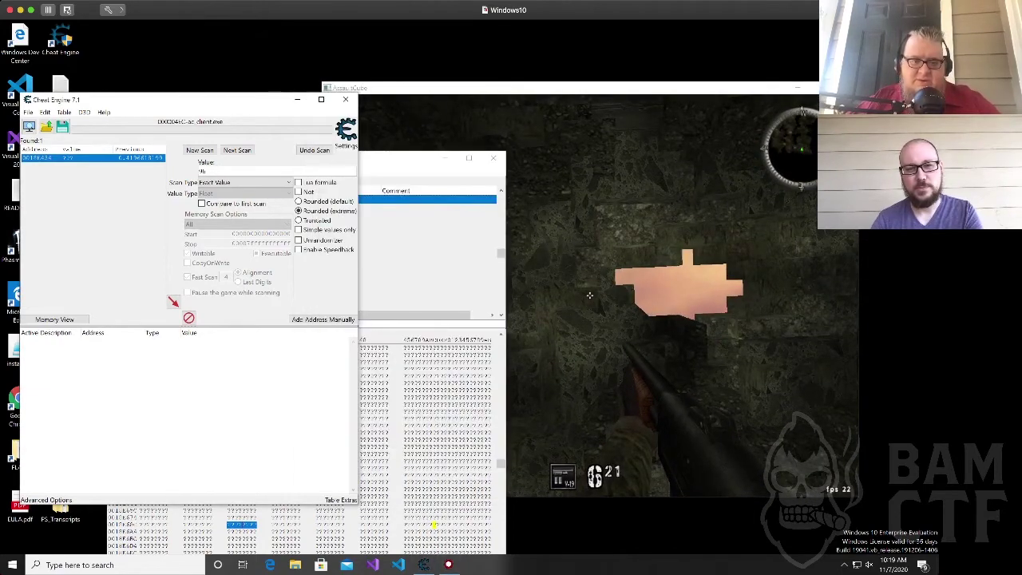
click(493, 158)
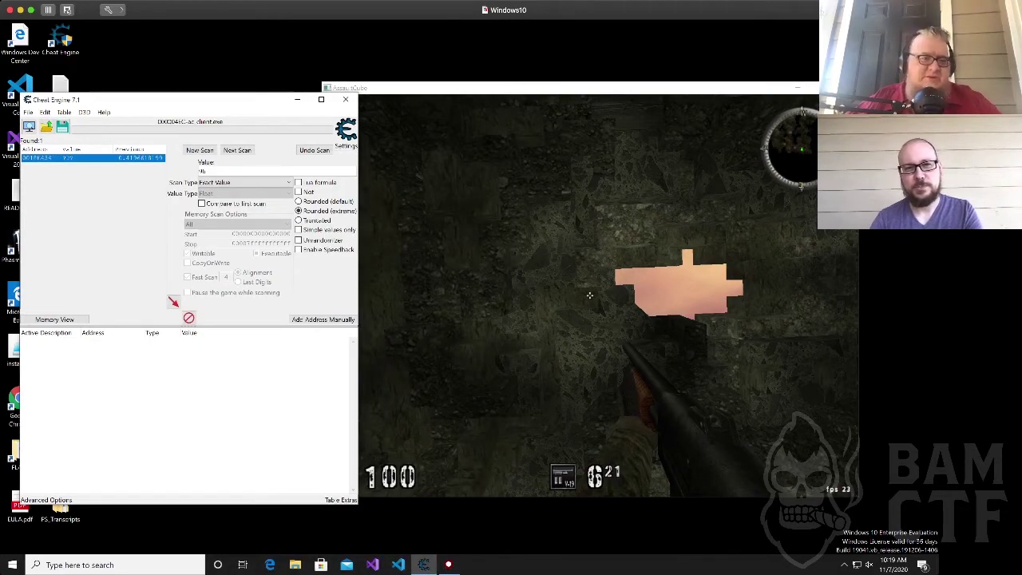
Run a new first scan for the exact value 6 with the value type 4 Bytes.
double_click(222, 172)
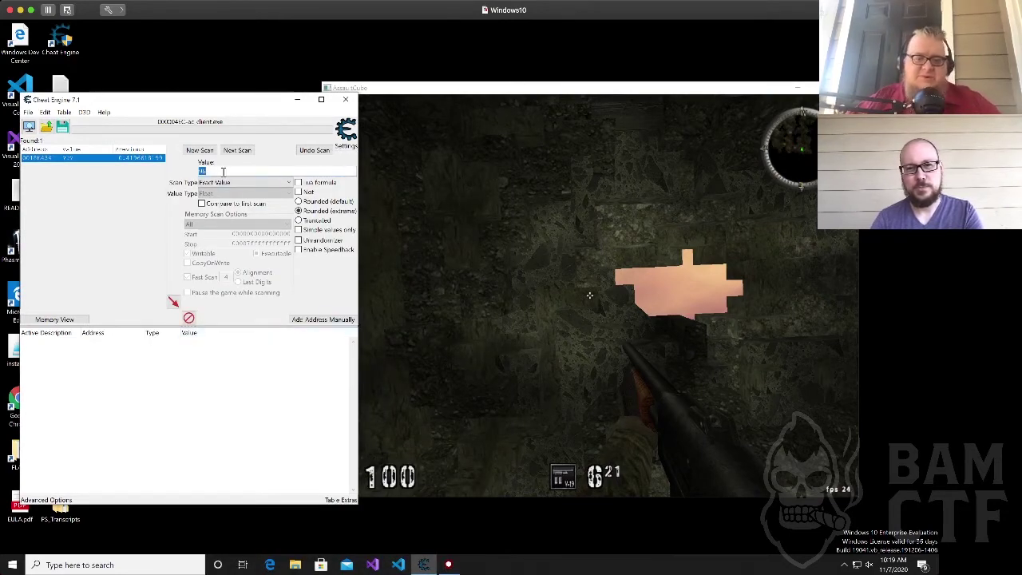
text(6)
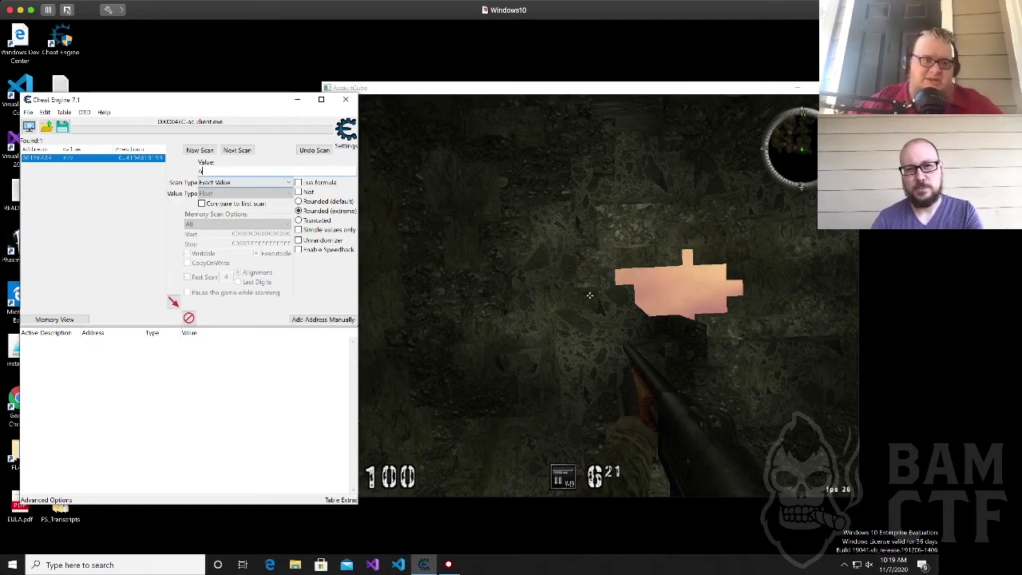
click(200, 150)
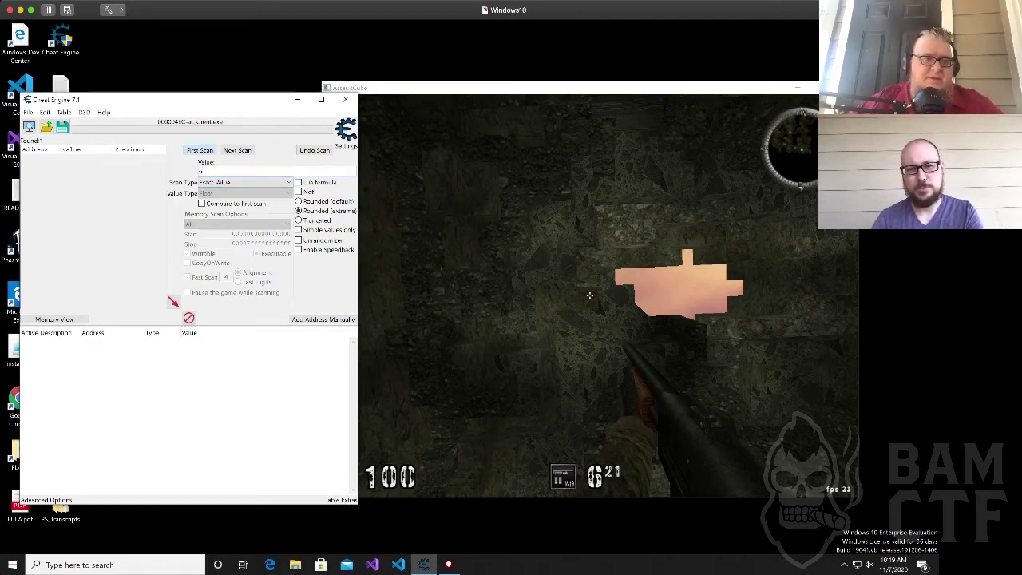
click(247, 193)
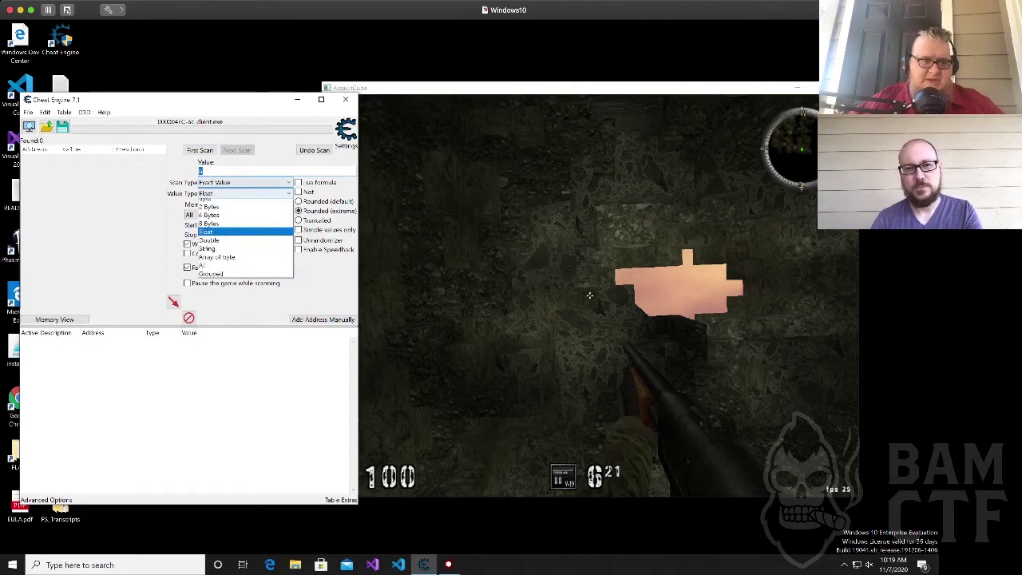
click(219, 229)
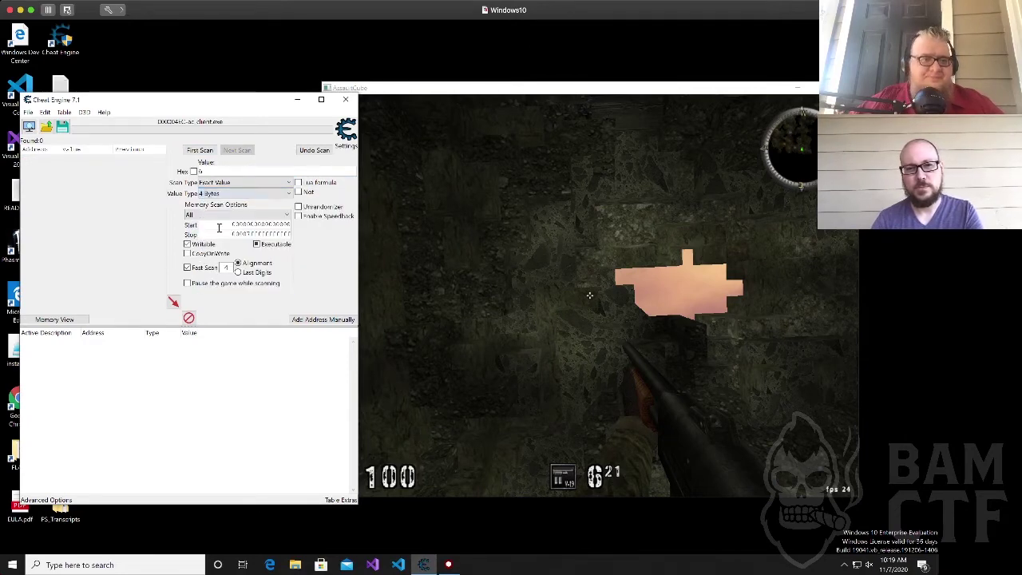
key(Return)
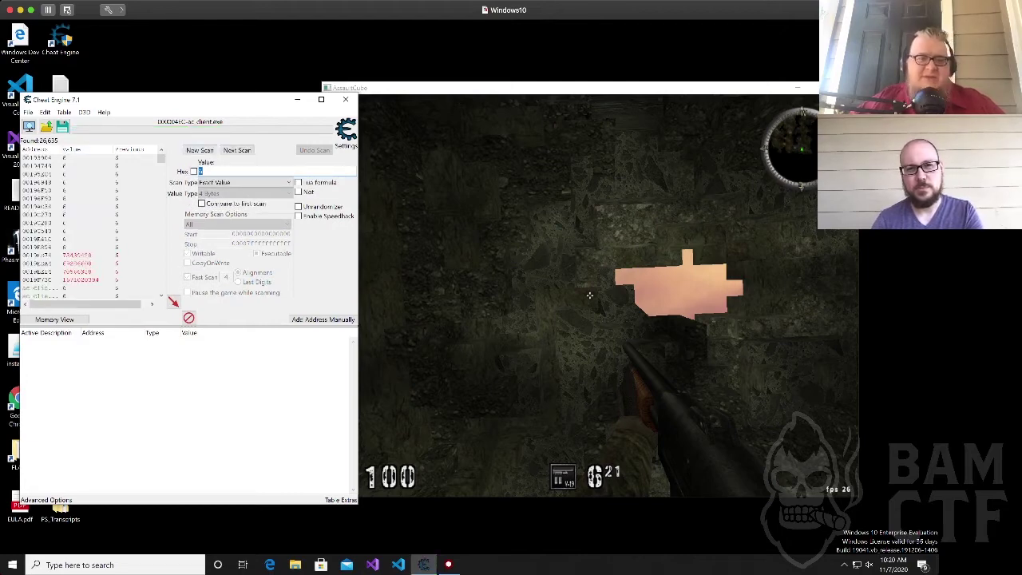
Fire one shot in the game and narrow the scan results to the exact value 5.
click(590, 295)
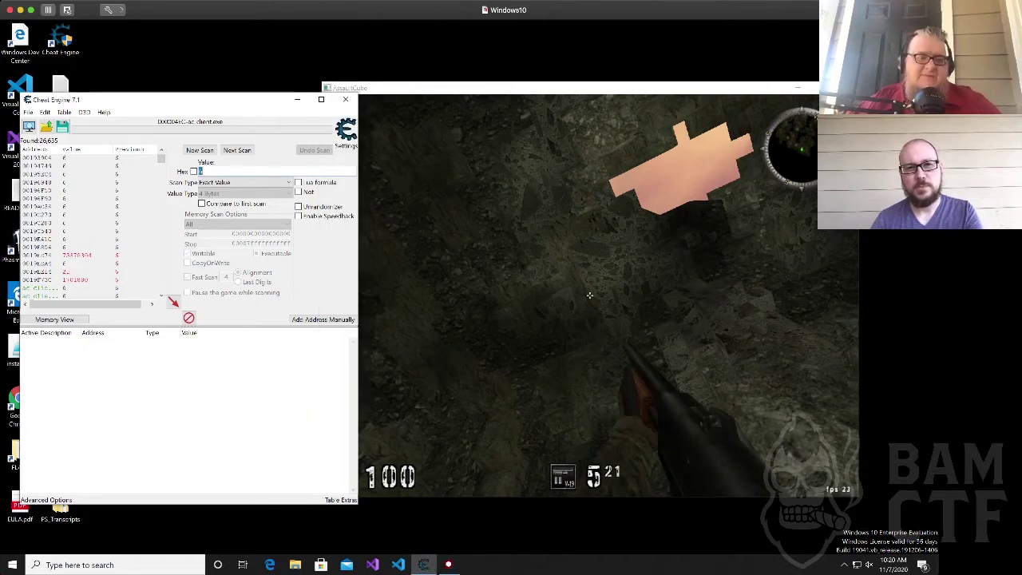
text(5)
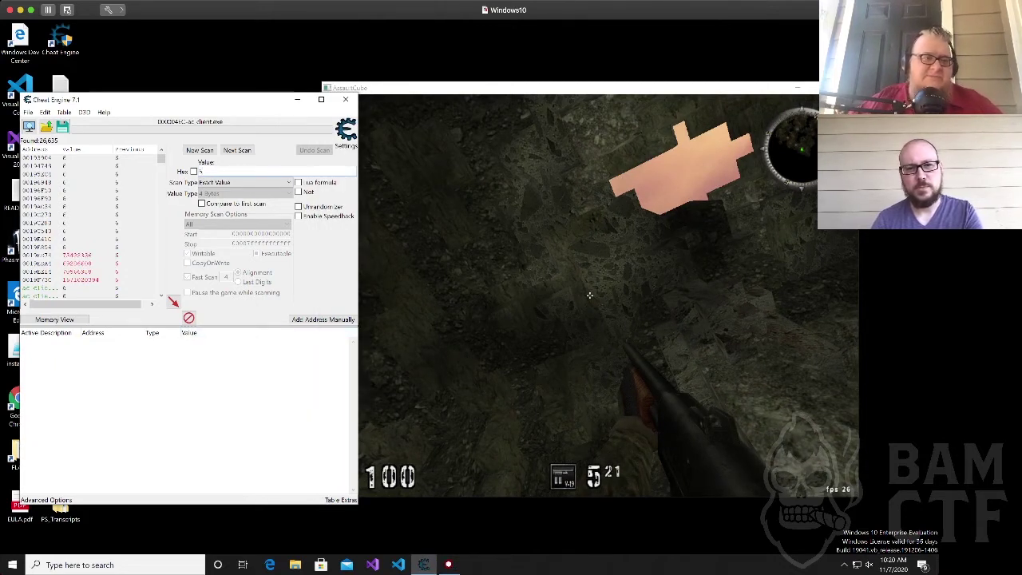
key(Return)
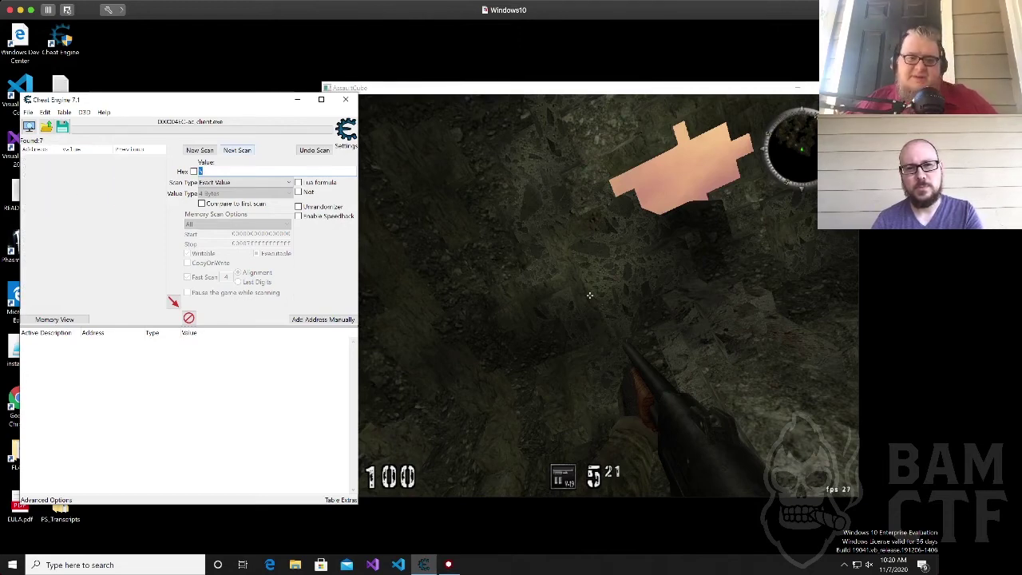
Fire another shot in AssaultCube to lower the ammo, and return to Cheat Engine.
click(589, 295)
click(589, 296)
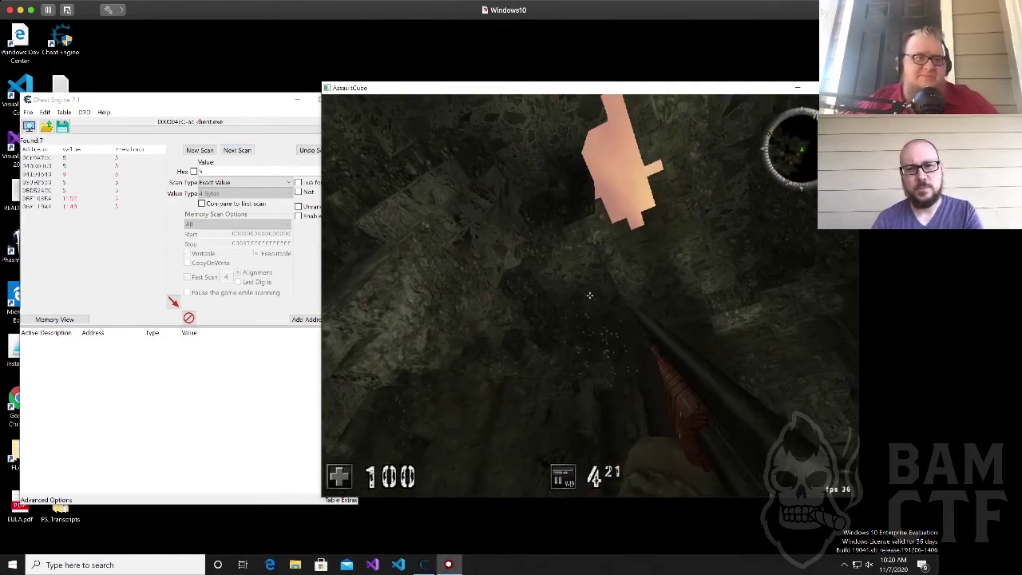
key(alt+Tab)
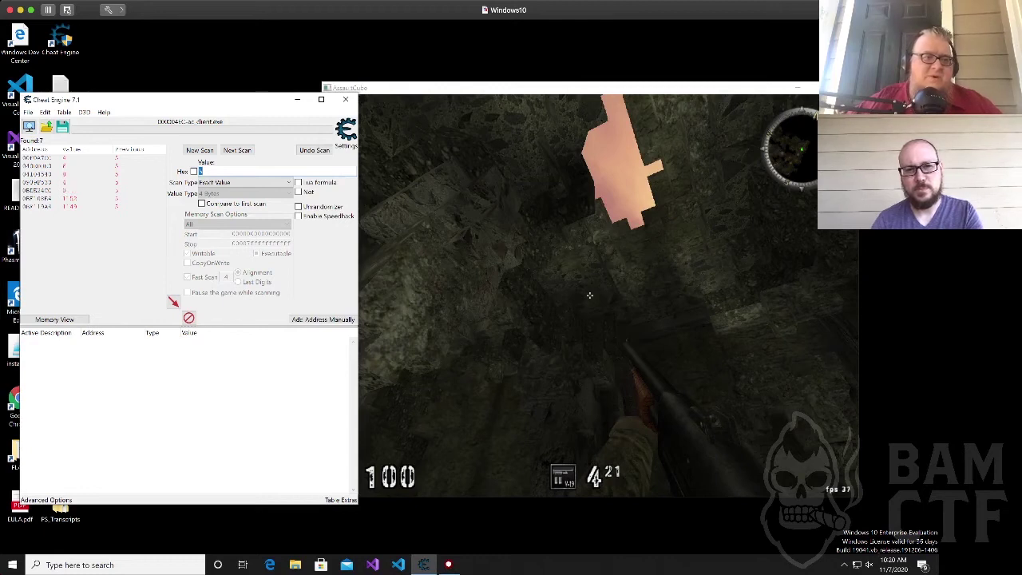
text(4)
key(Return)
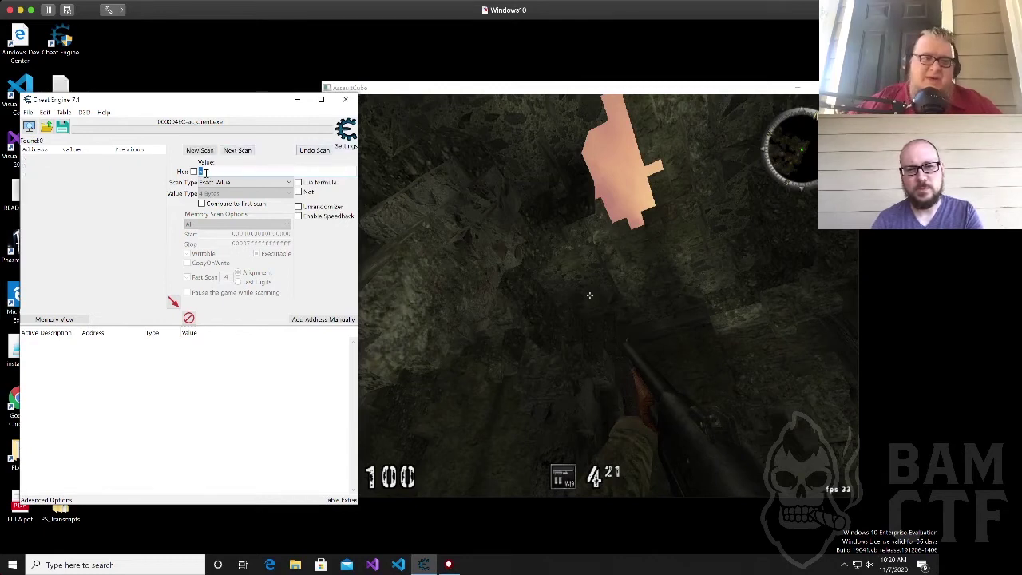
click(313, 150)
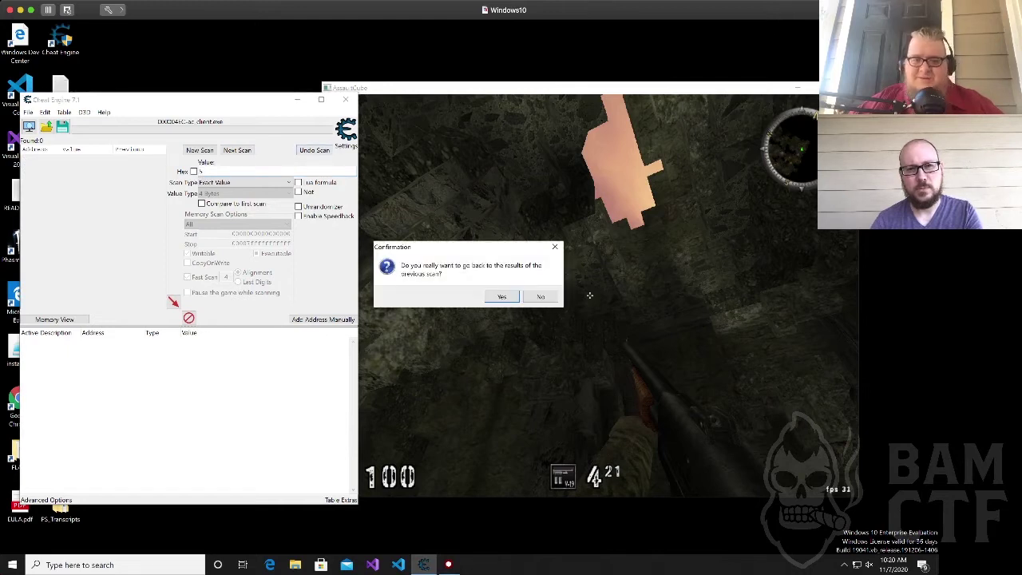
click(501, 296)
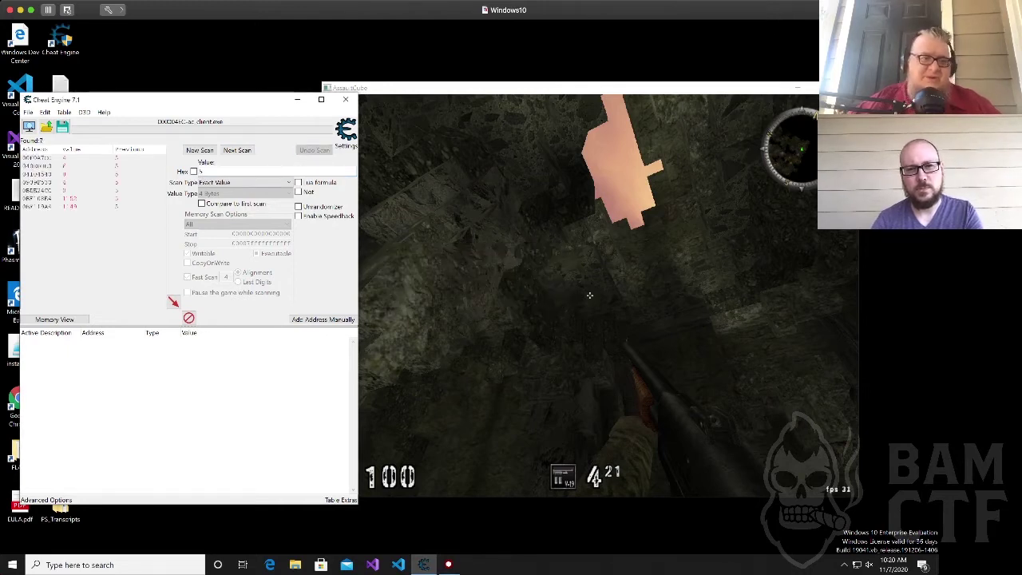
Narrow the restored scan results to the exact value 4.
double_click(220, 171)
text(4)
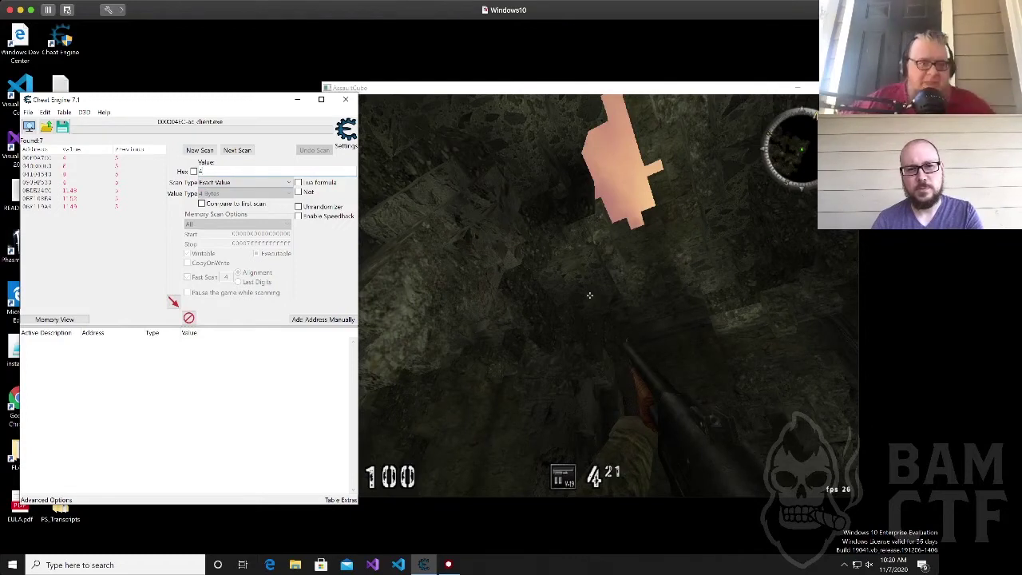
key(Return)
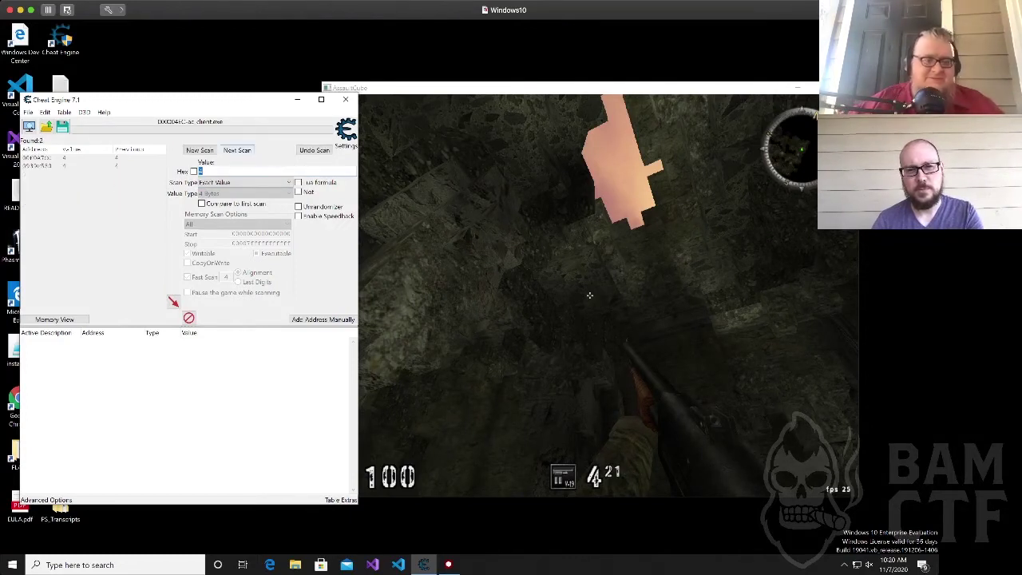
Fire the remaining rounds and reload in AssaultCube while watching the values of the found addresses.
click(589, 295)
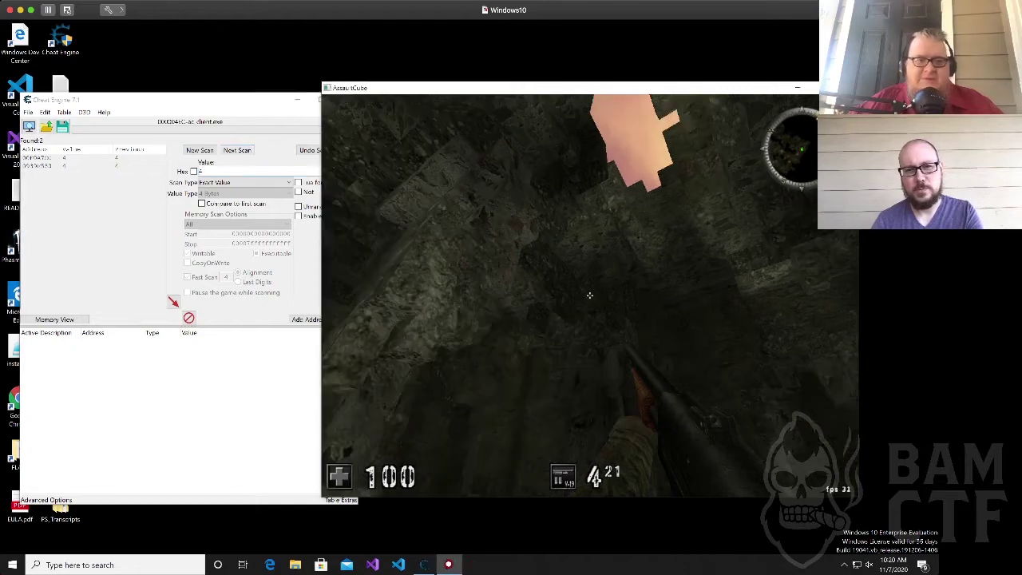
click(589, 296)
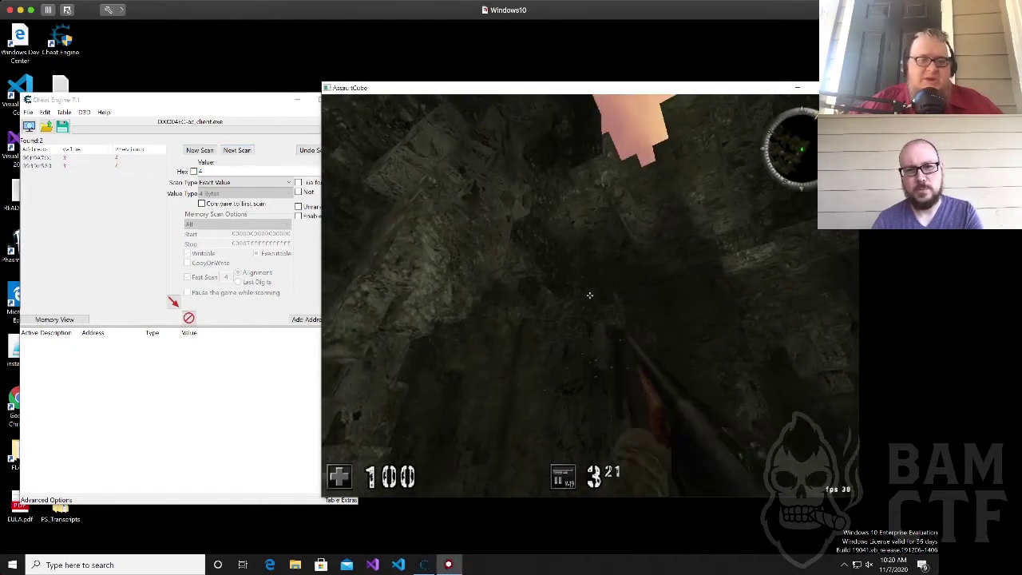
click(589, 295)
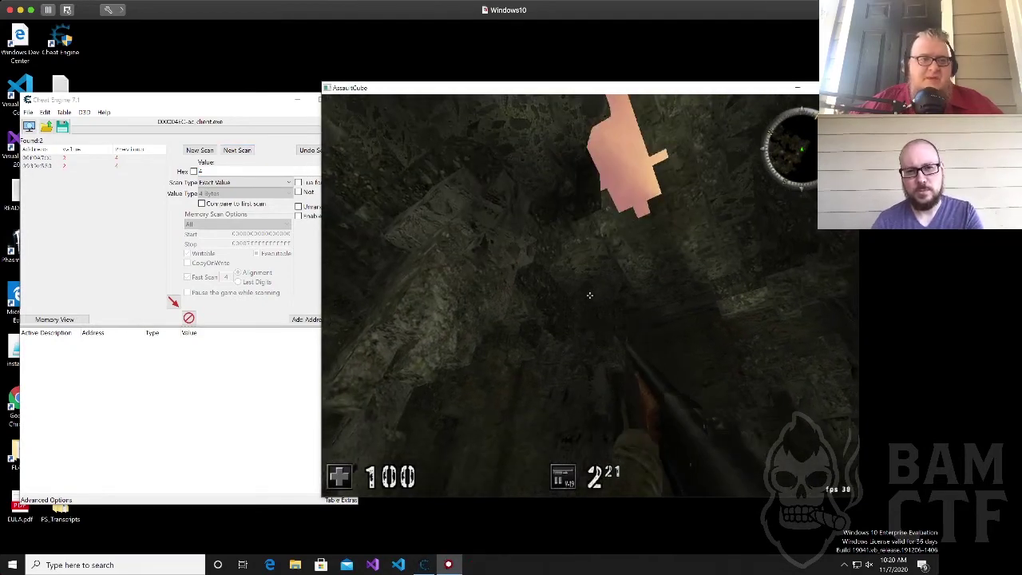
click(589, 295)
click(589, 295)
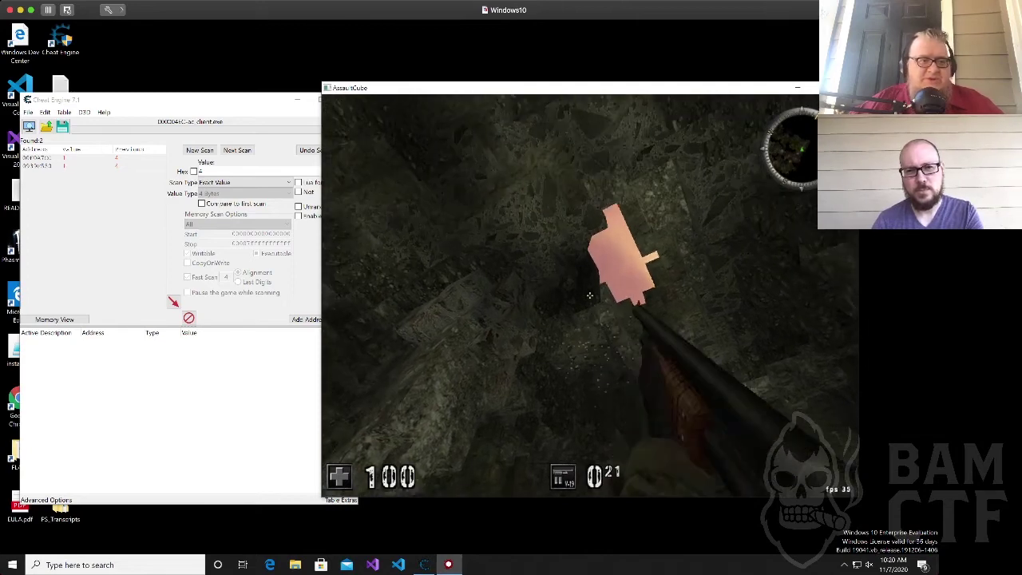
key(r)
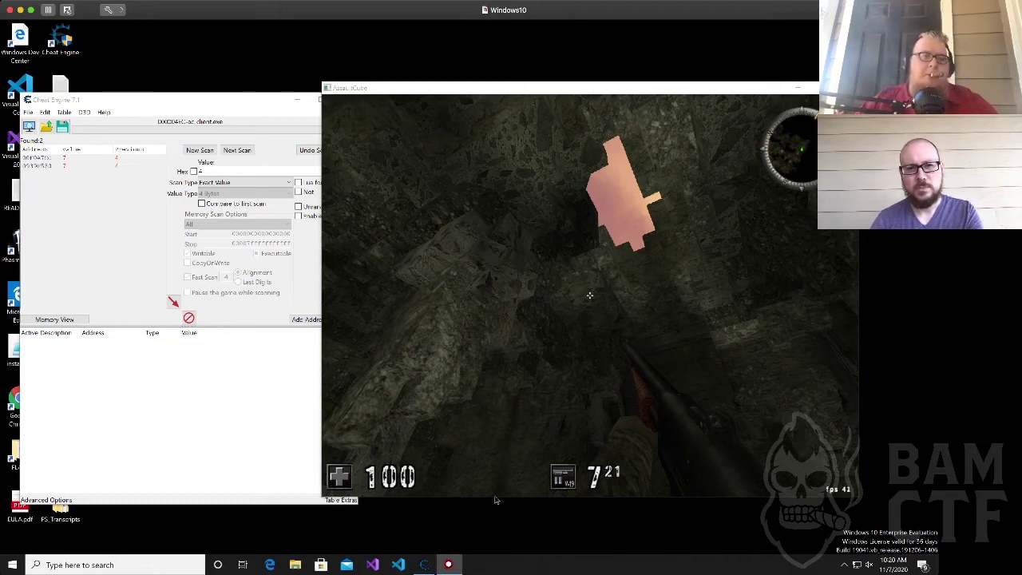
Add both found ammo addresses to Cheat Engine's address list.
key(alt+Tab)
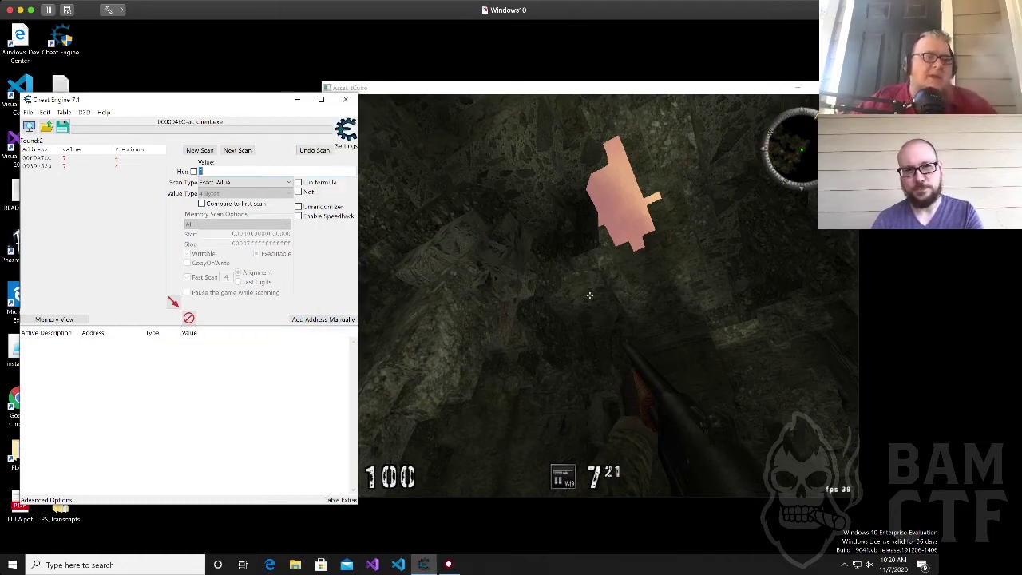
double_click(41, 159)
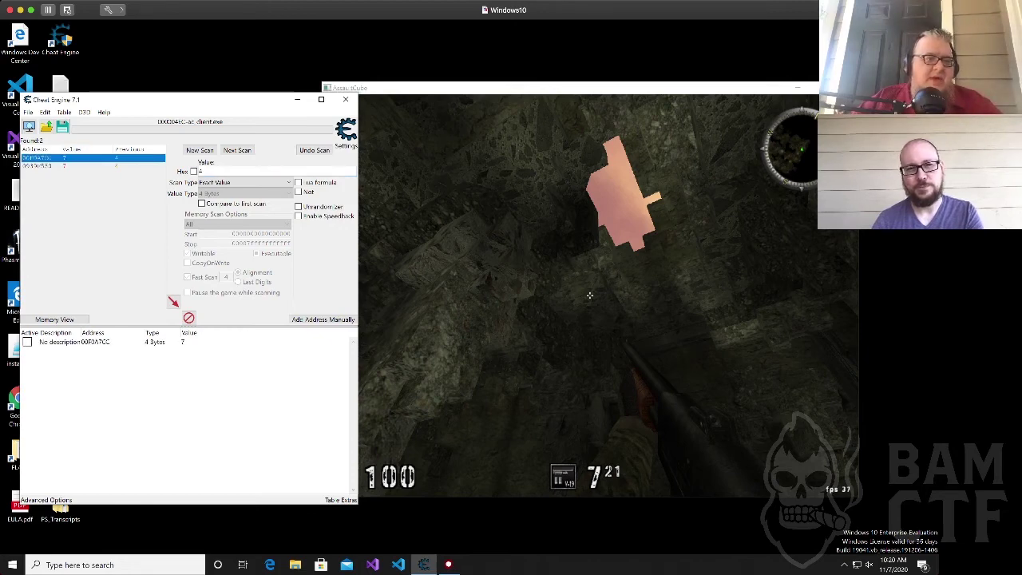
double_click(57, 166)
Start finding what writes to address 00F0A7CC and move the opcode window off the address list.
click(63, 341)
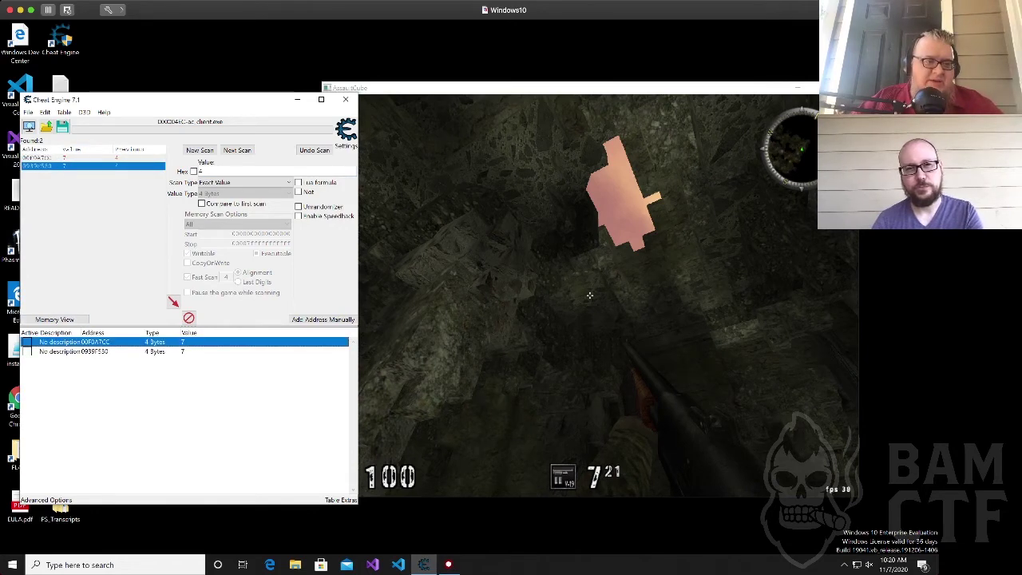
right_click(66, 341)
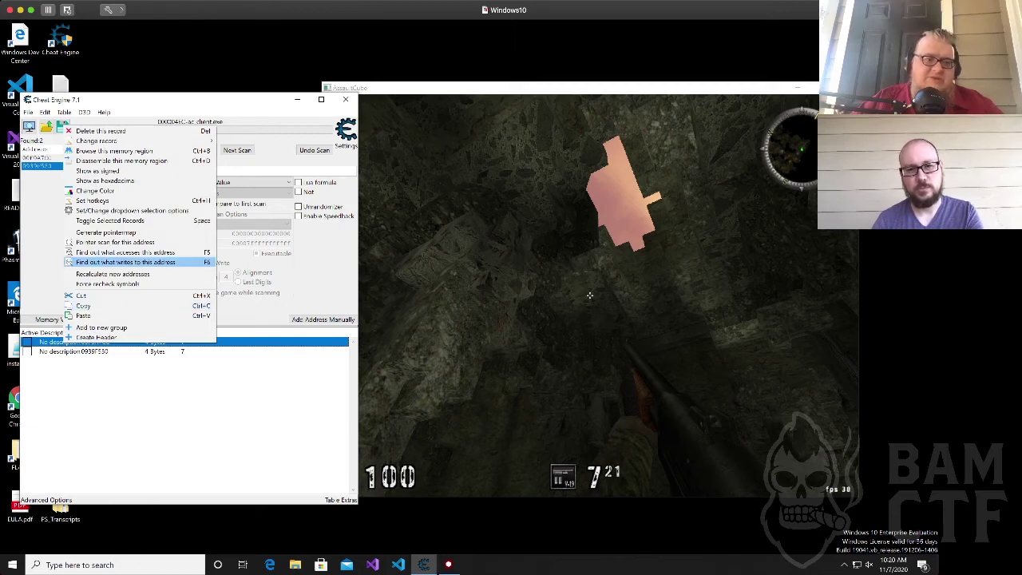
click(125, 262)
key(Return)
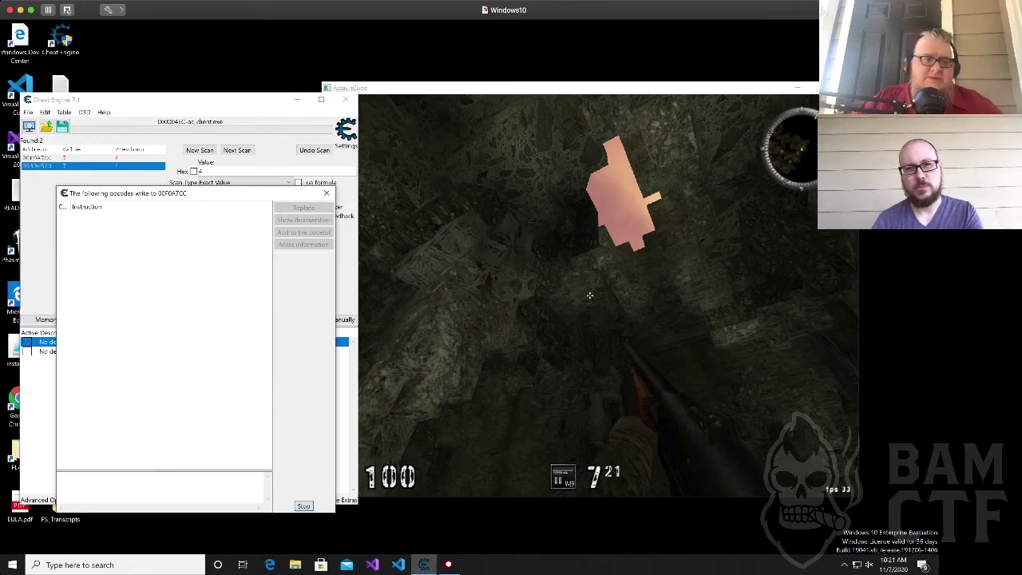
drag(199, 193, 292, 370)
Start finding what writes to address 0939F530 and arrange both opcode windows so neither covers the other.
click(58, 352)
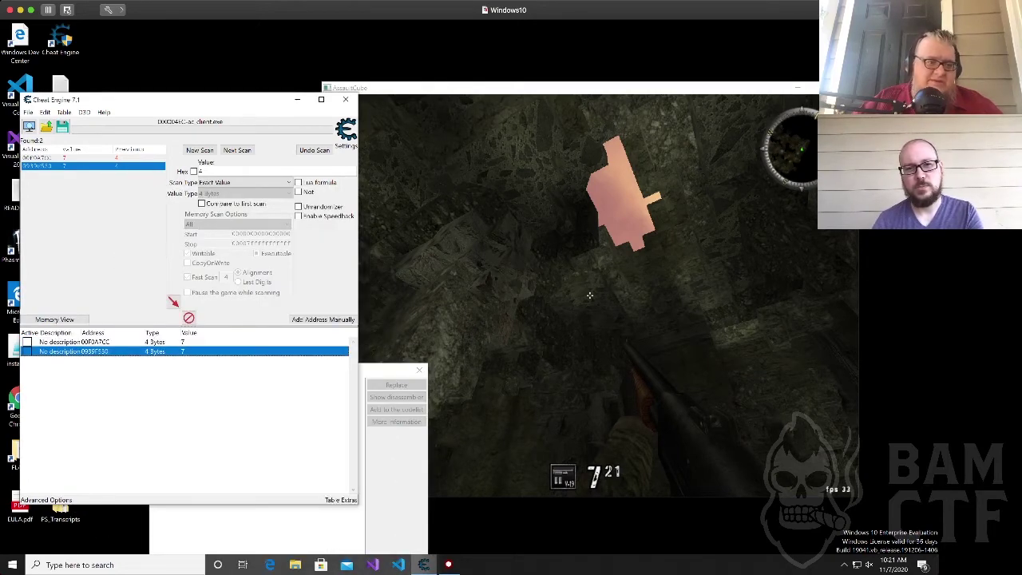
right_click(58, 351)
click(160, 273)
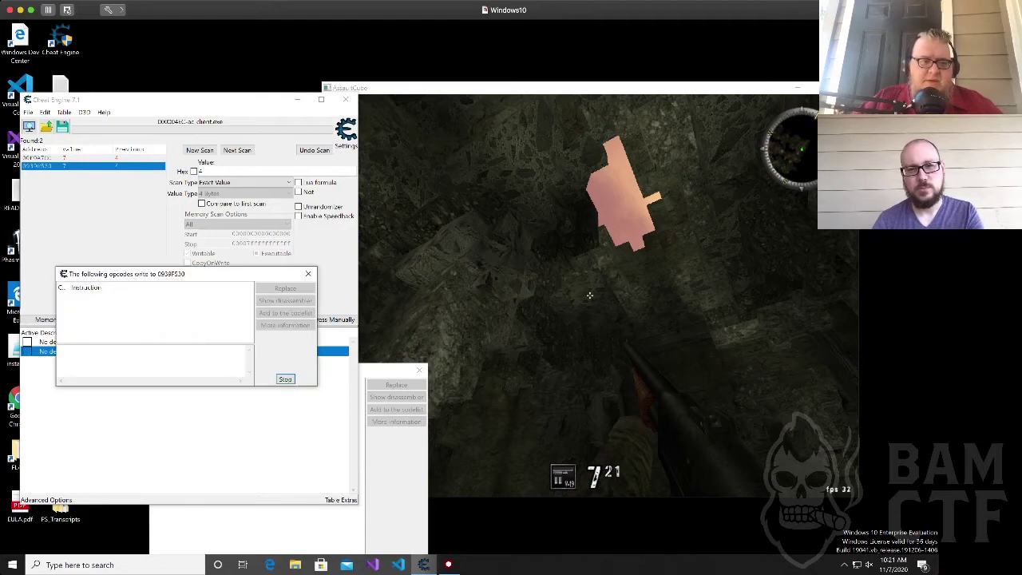
drag(385, 371, 282, 372)
Fire one round in AssaultCube, return to Cheat Engine, and examine the instructions captured in both opcode windows.
click(589, 295)
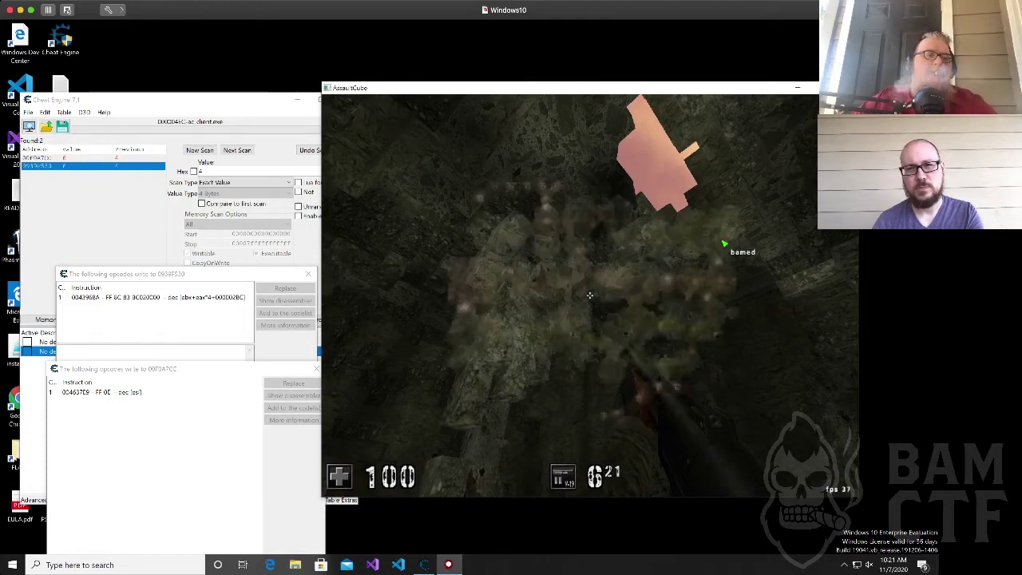
key(alt+Tab)
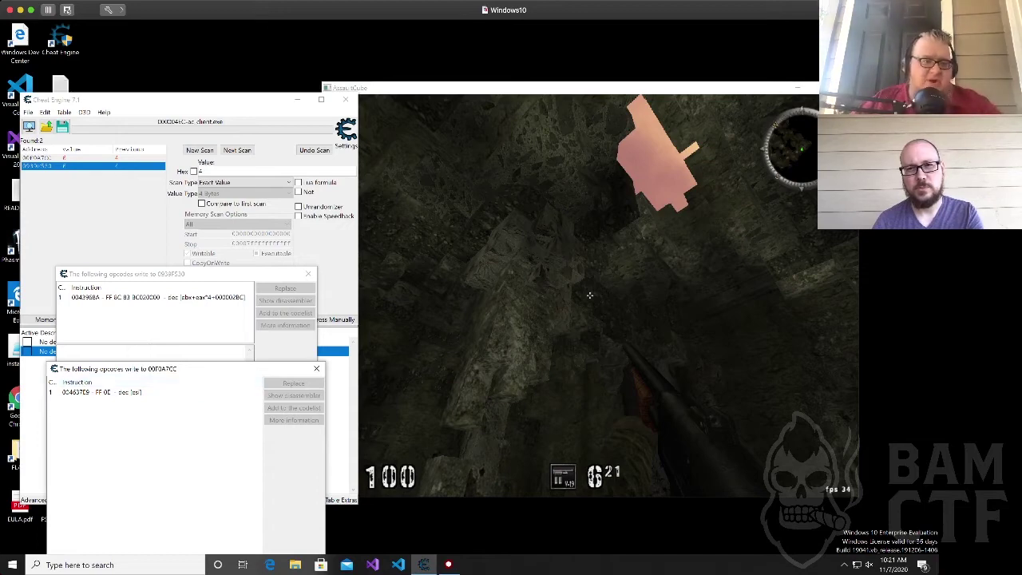
drag(211, 275, 213, 246)
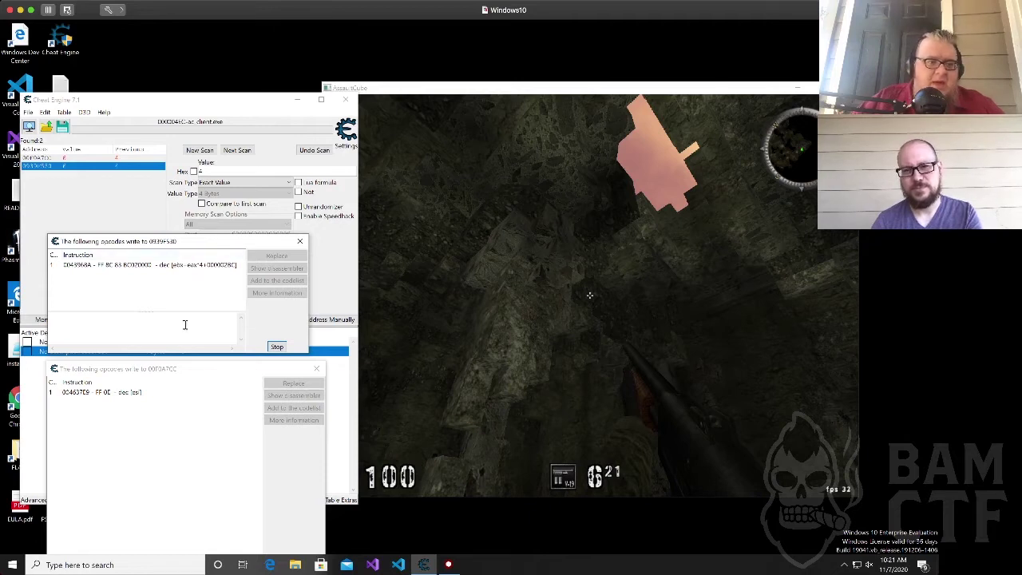
Clear the opcode windows off the address list, freeze address 0939F530, and fire two rounds in AssaultCube to test it.
drag(232, 247, 233, 419)
click(192, 101)
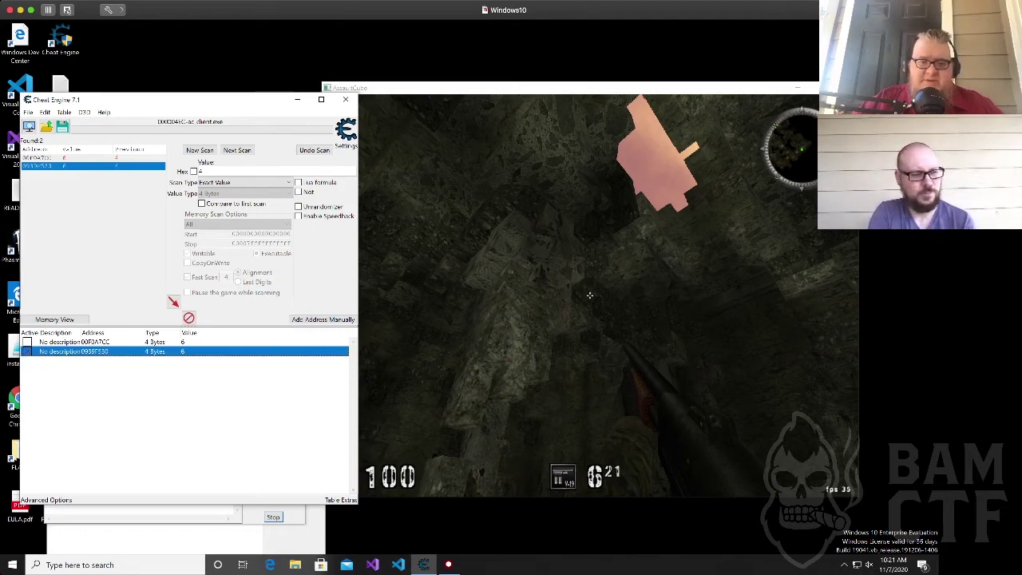
click(589, 295)
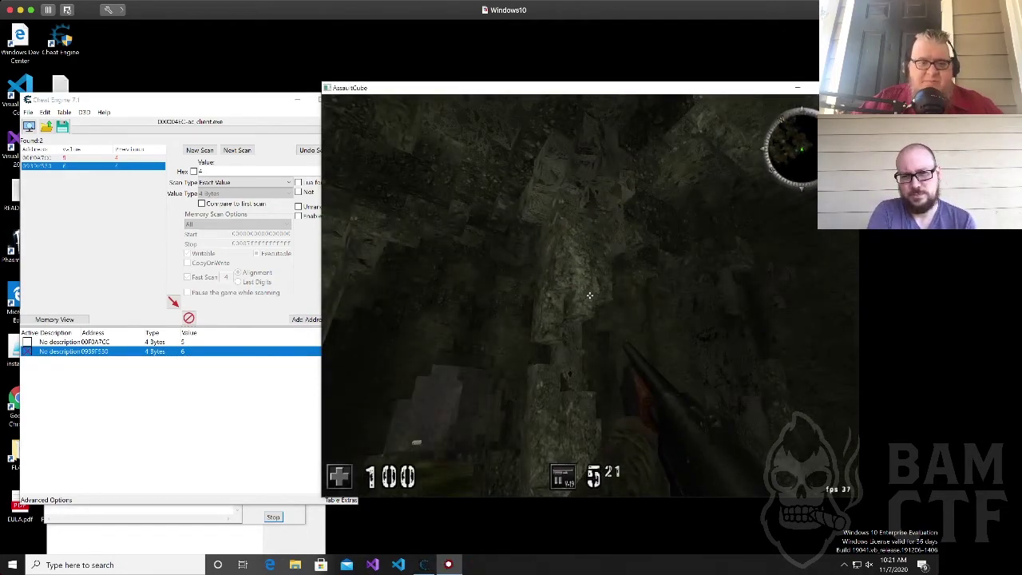
click(590, 296)
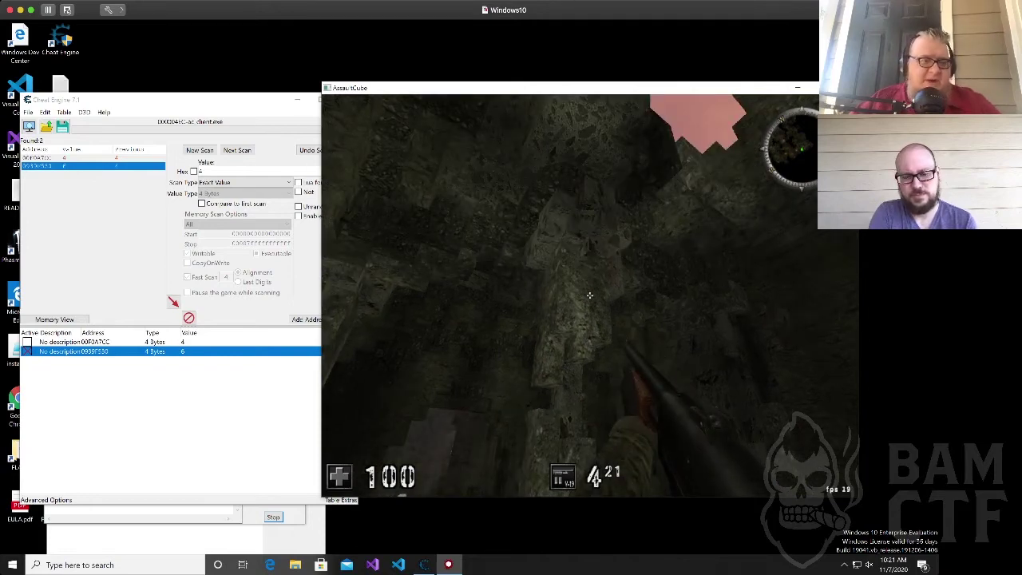
key(alt+Tab)
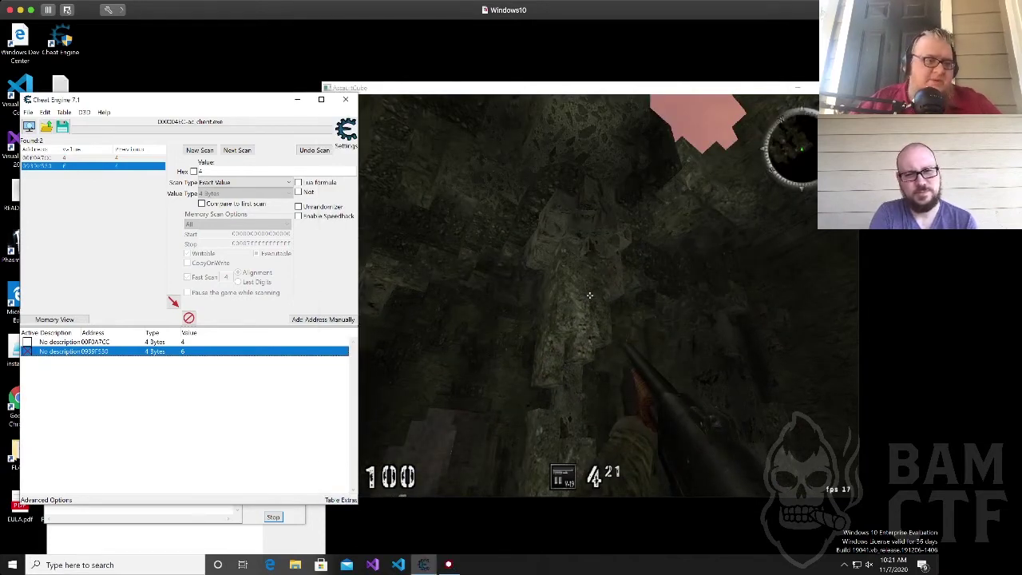
Freeze address 00F0A7CC instead of 0939F530, fire in AssaultCube to test it, and return to Cheat Engine.
click(27, 342)
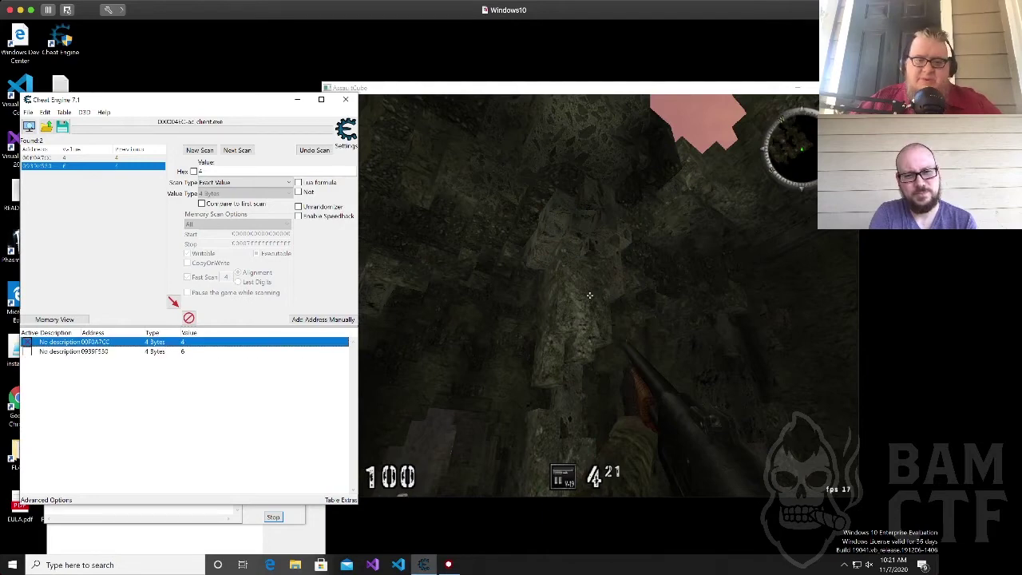
key(alt+Tab)
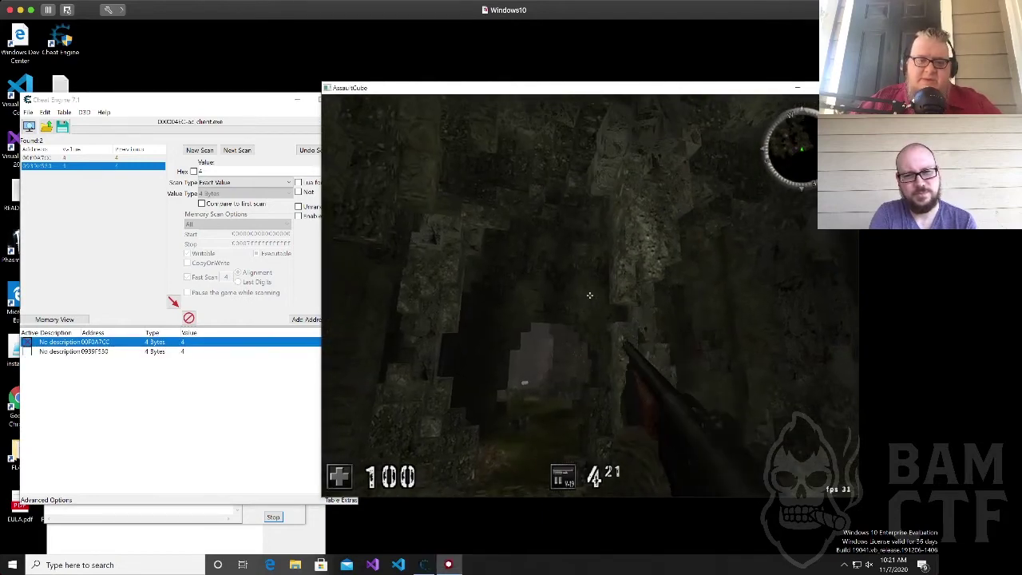
click(589, 295)
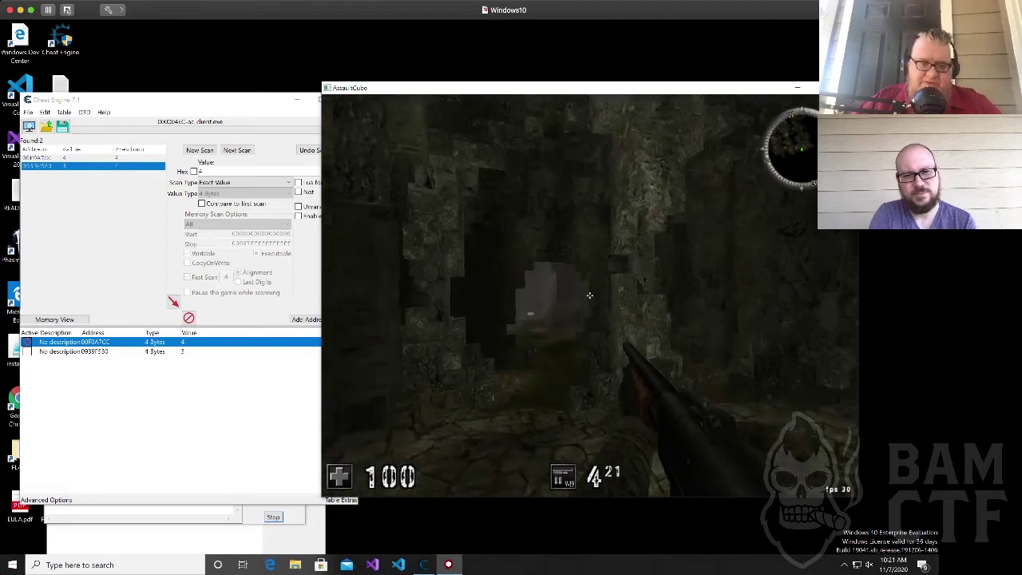
key(alt+Tab)
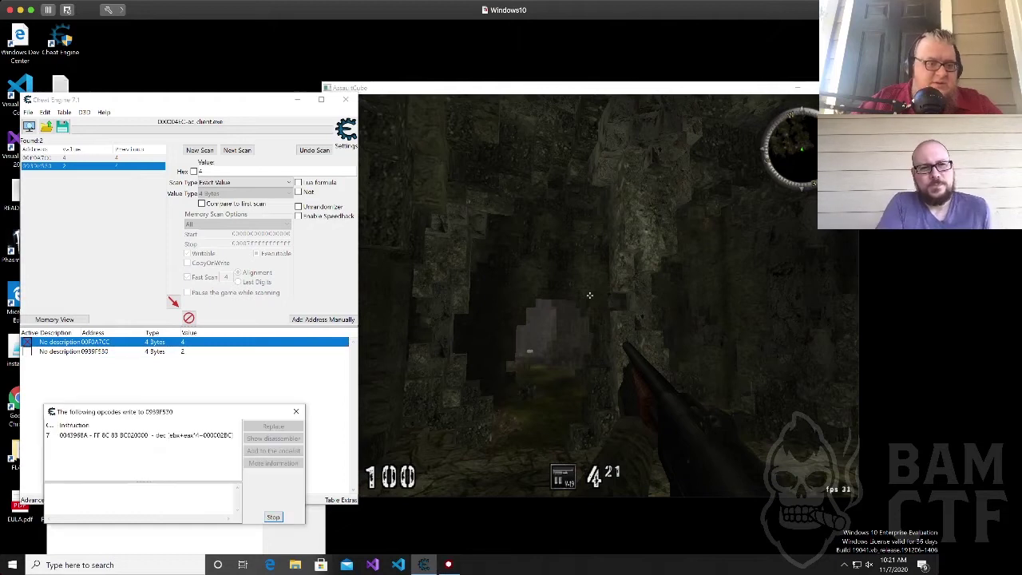
Show the dec [esi] instruction that writes to address 00F0A7CC in the disassembler.
click(186, 539)
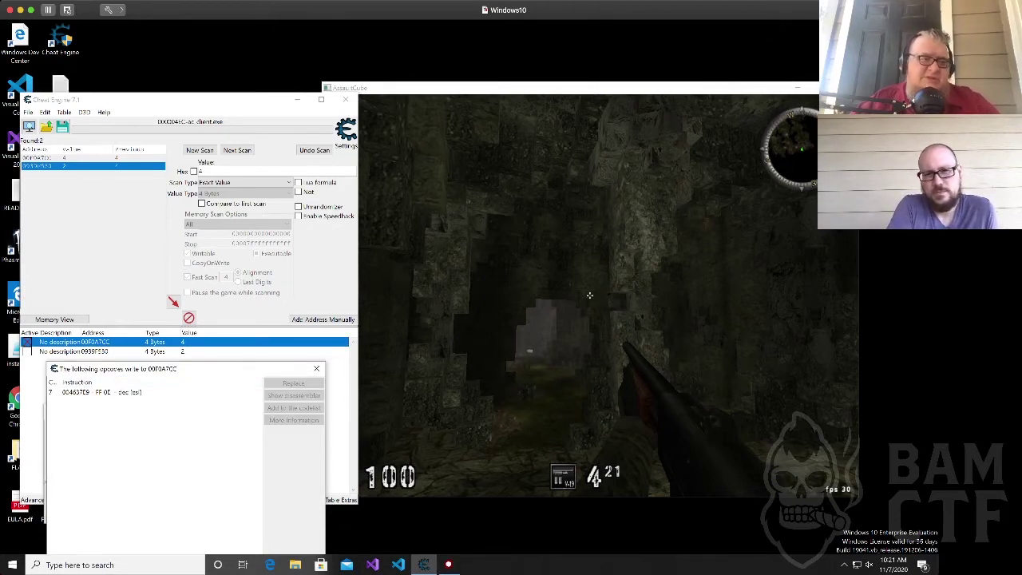
click(103, 392)
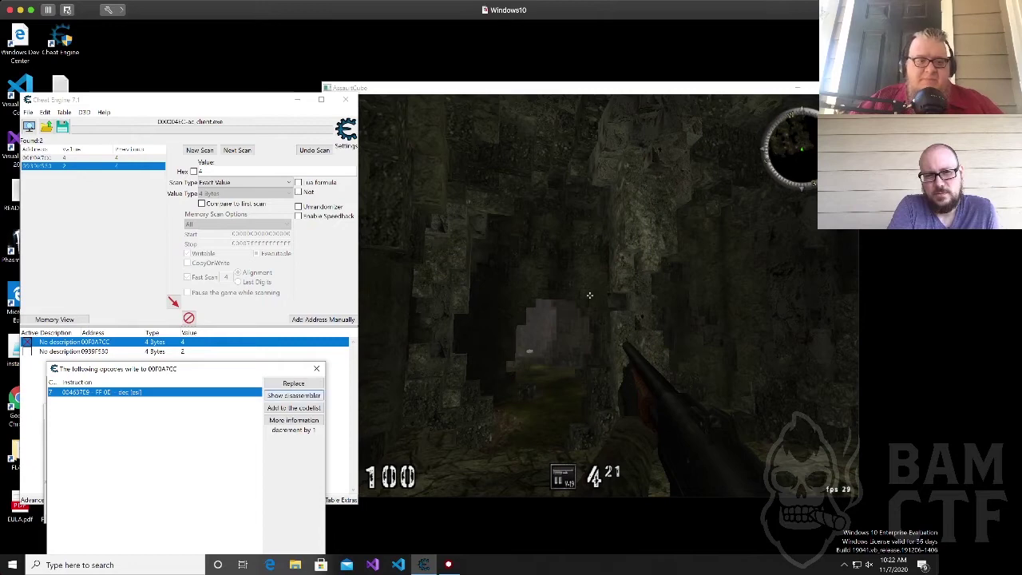
click(294, 395)
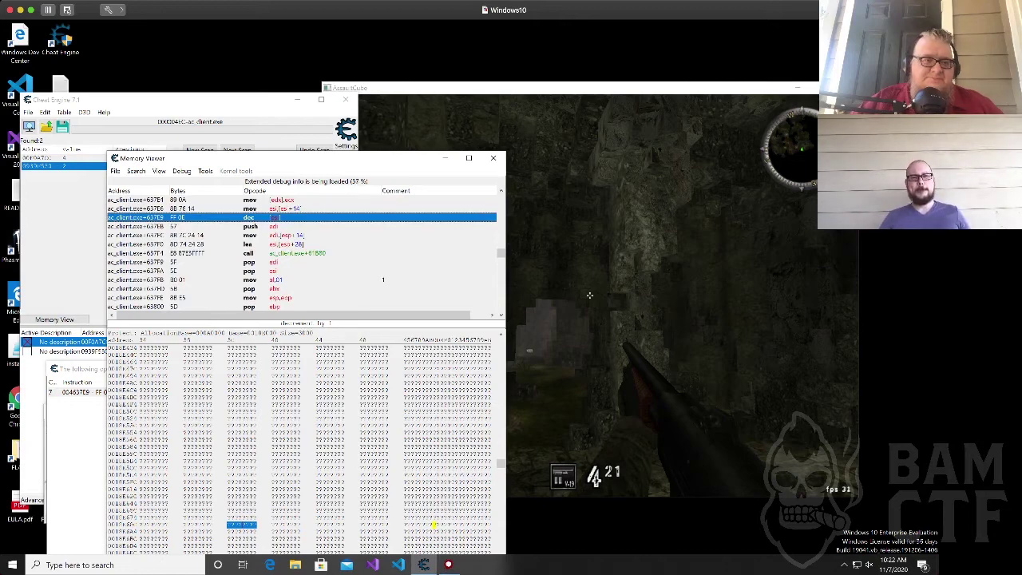
Create an AOB injection script at "ac_client.exe"+637E9 with the symbol INJECT, and comment out its dec [esi] line.
click(205, 170)
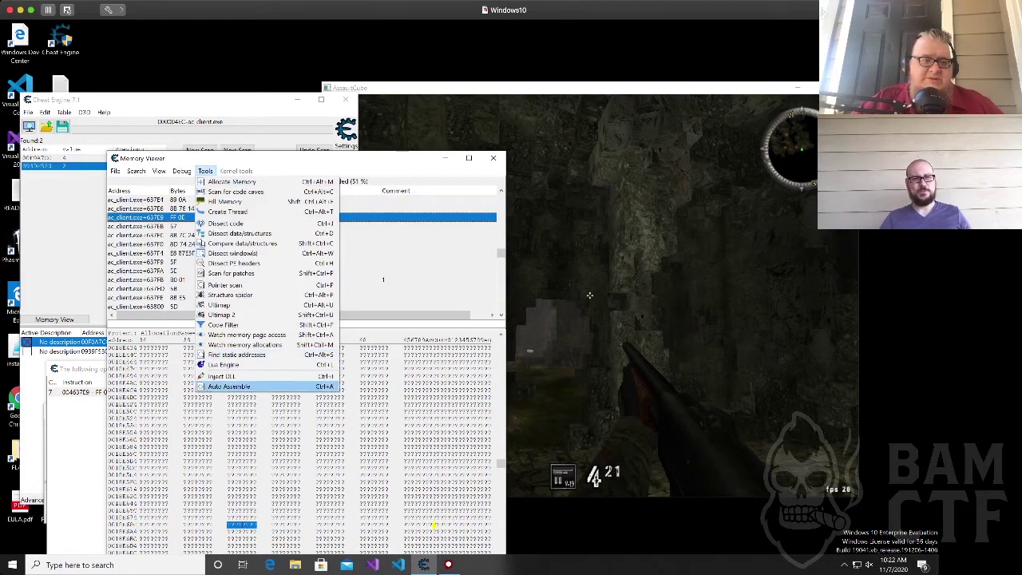
click(229, 386)
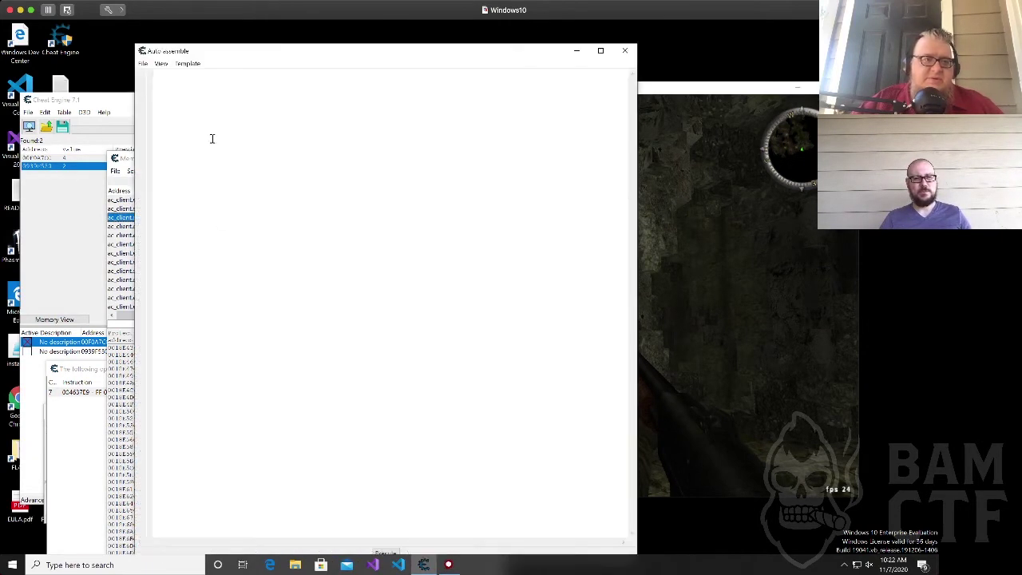
click(186, 63)
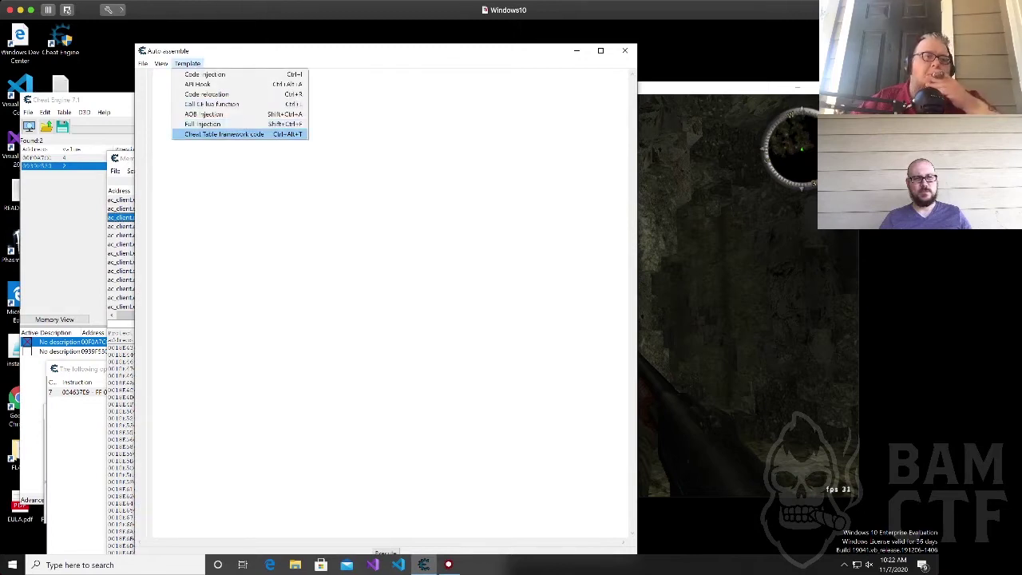
click(203, 114)
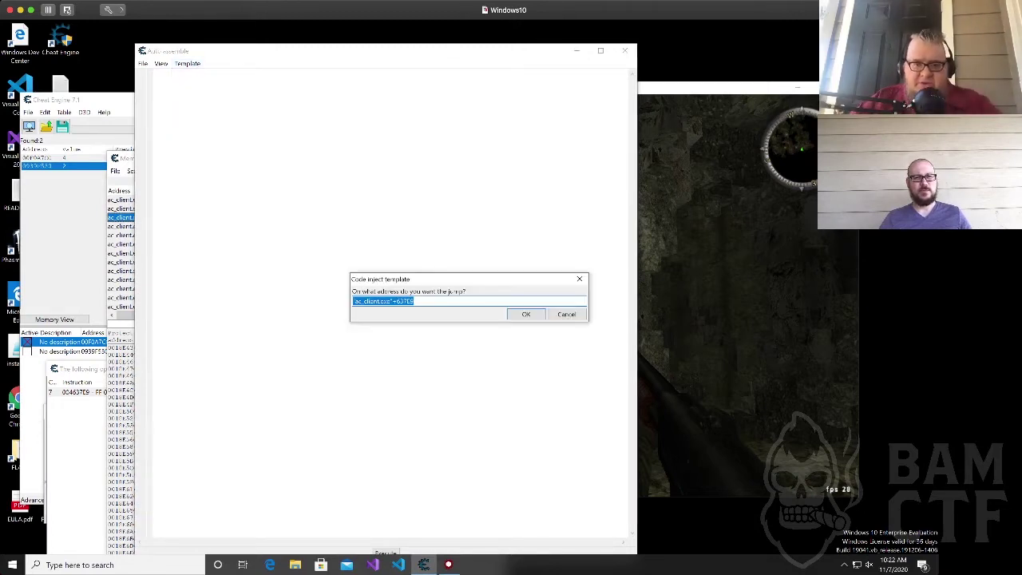
click(526, 314)
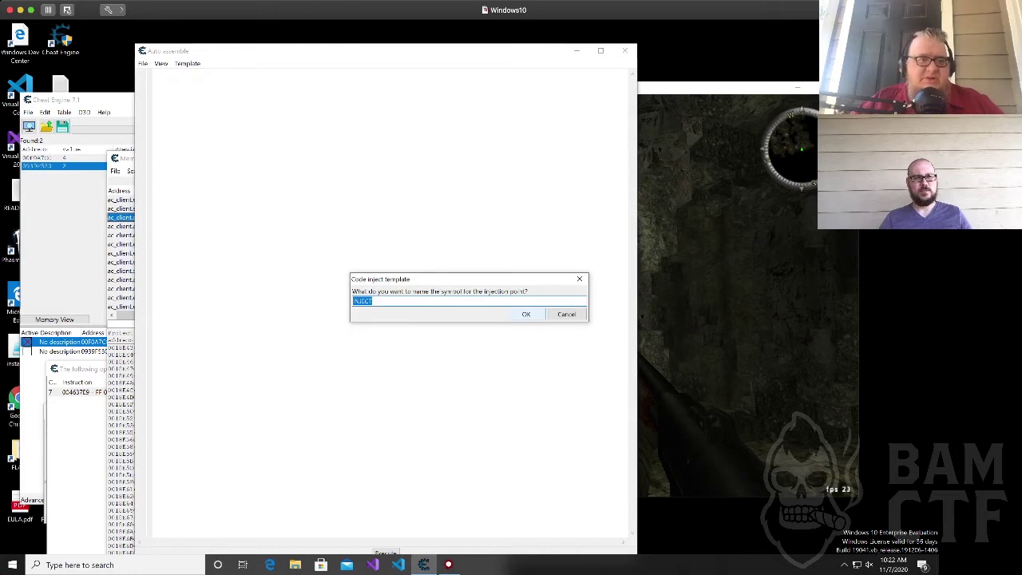
click(523, 313)
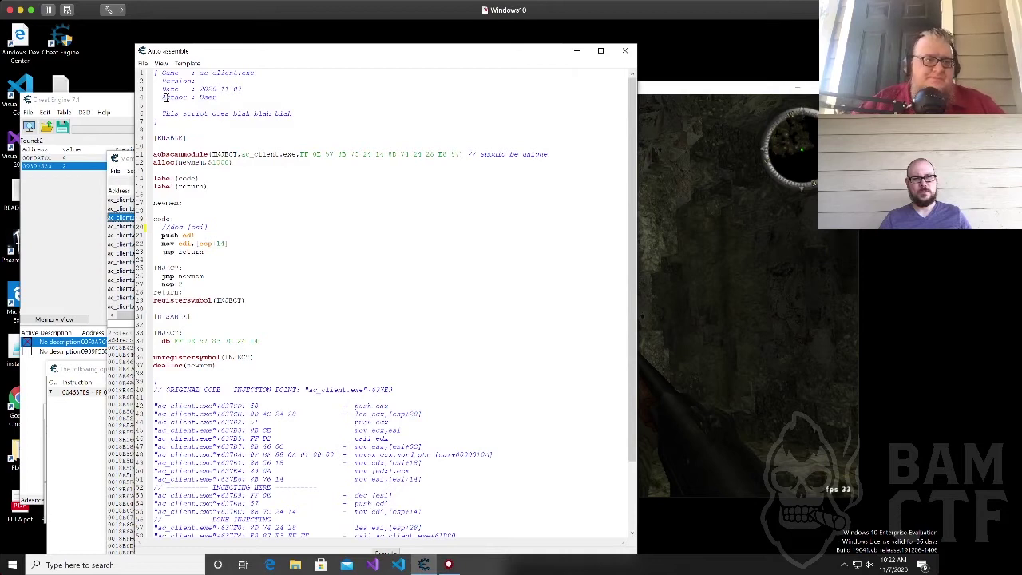
Assign the injection script to the current cheat table, and close the script editor, memory viewer and both opcode windows.
click(143, 64)
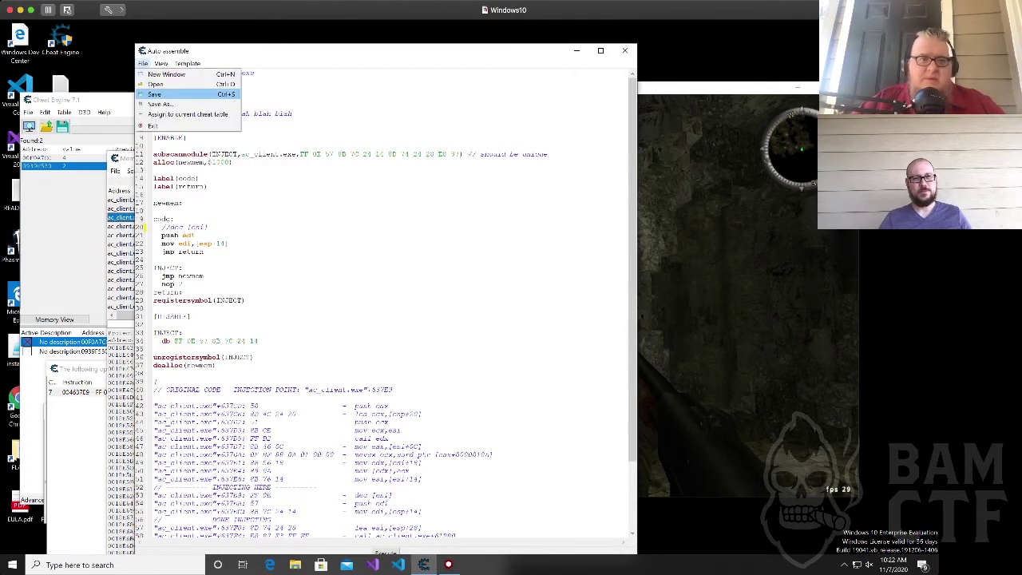
key(Down)
key(Down)
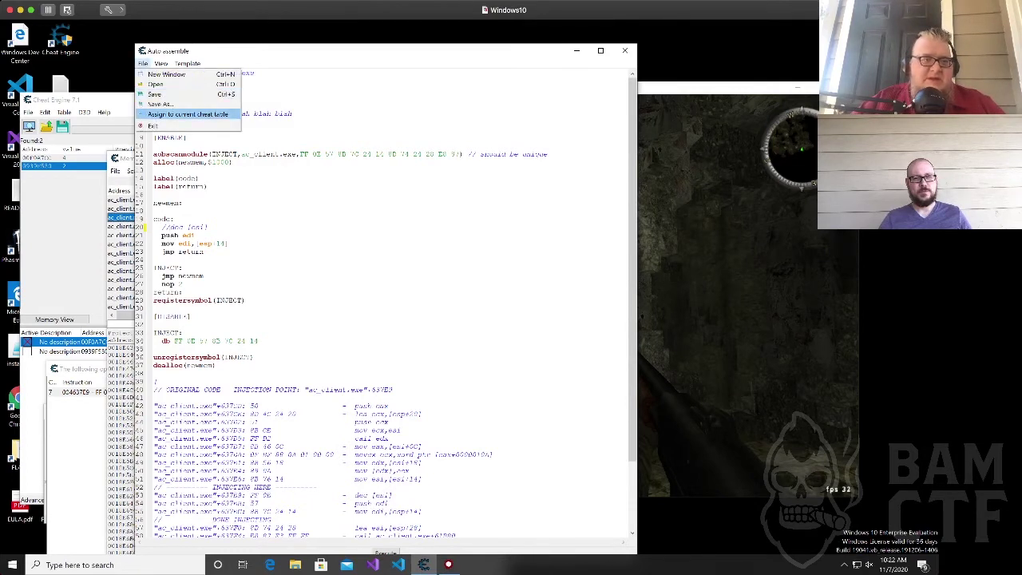
key(Return)
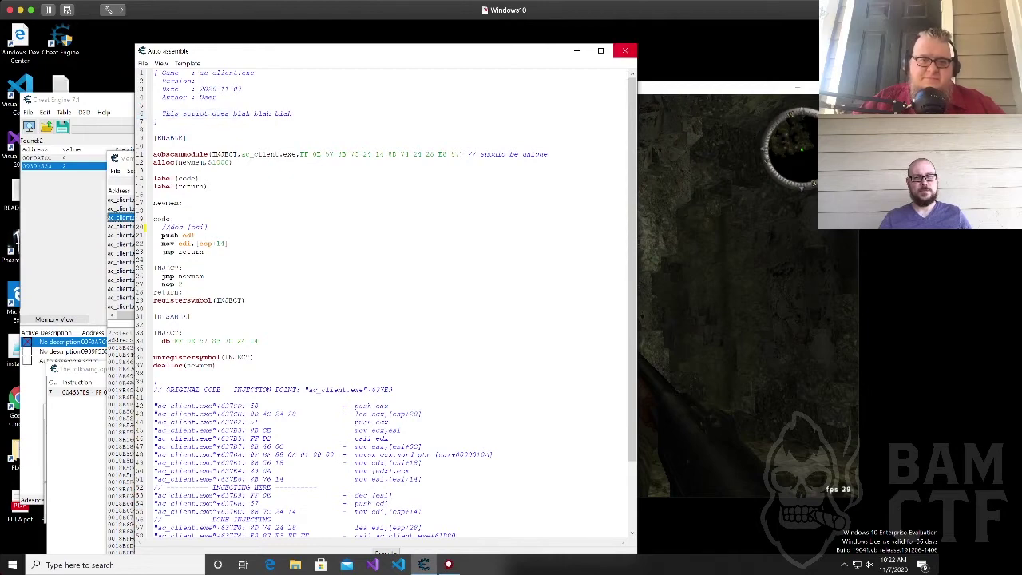
click(624, 50)
click(494, 158)
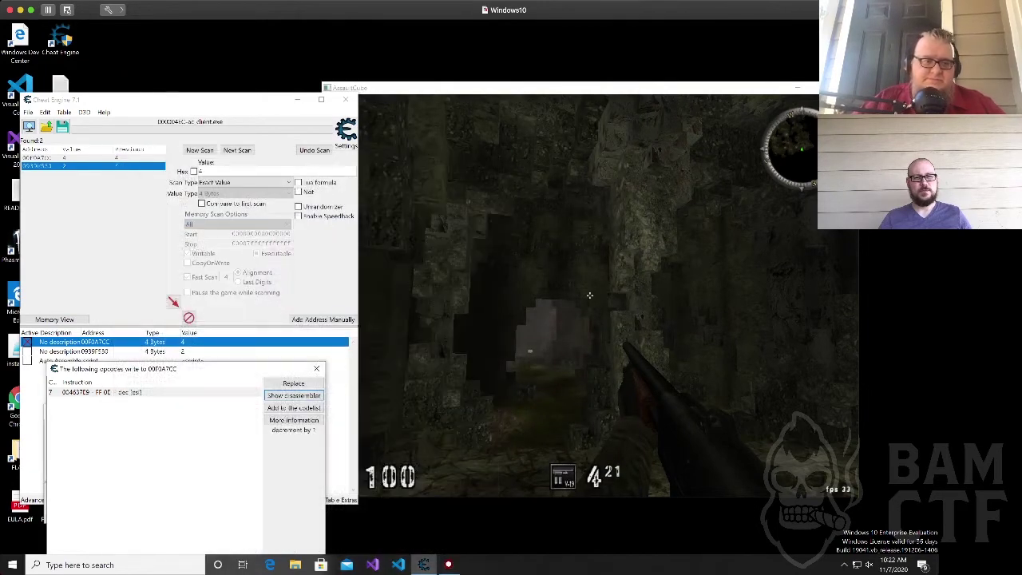
click(317, 368)
click(296, 412)
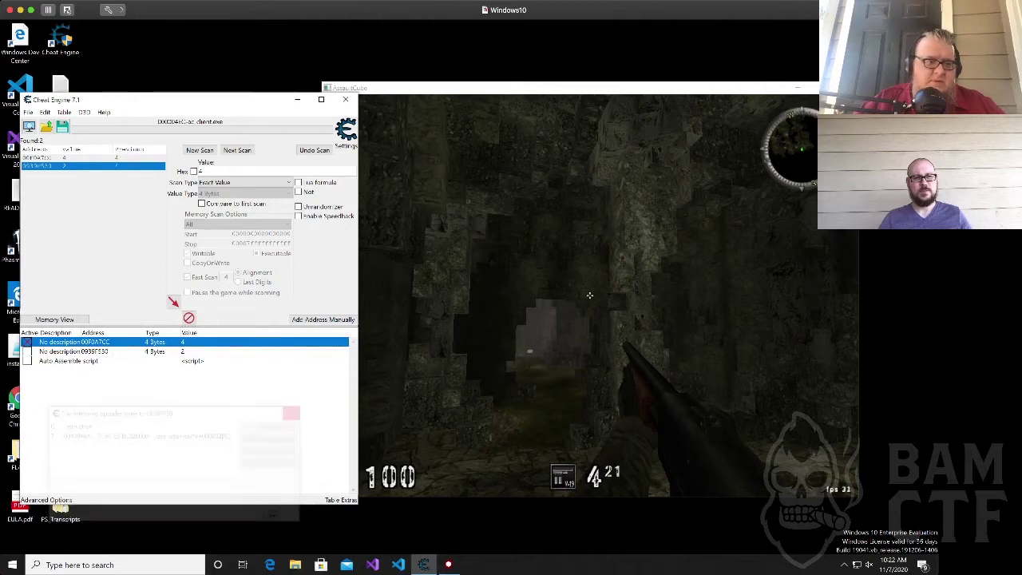
Change the Auto Assemble script's description to "infinite ammo".
double_click(69, 361)
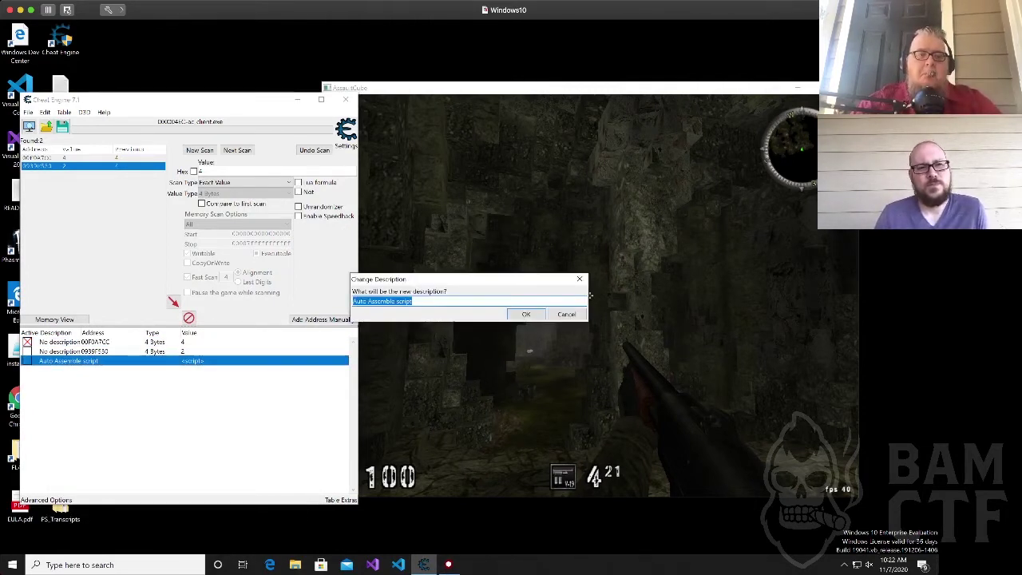
text(infinite amm)
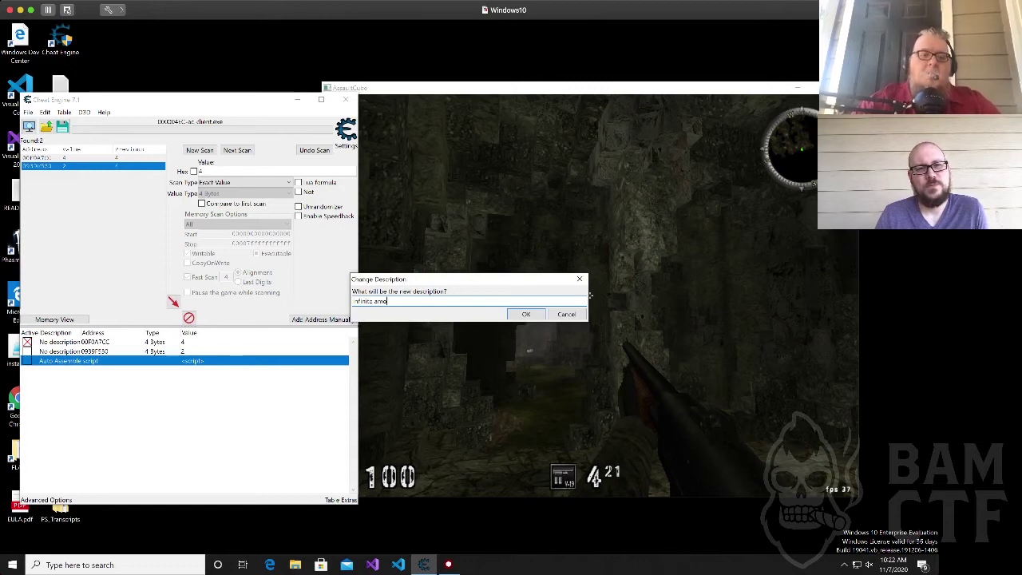
text(o)
key(Return)
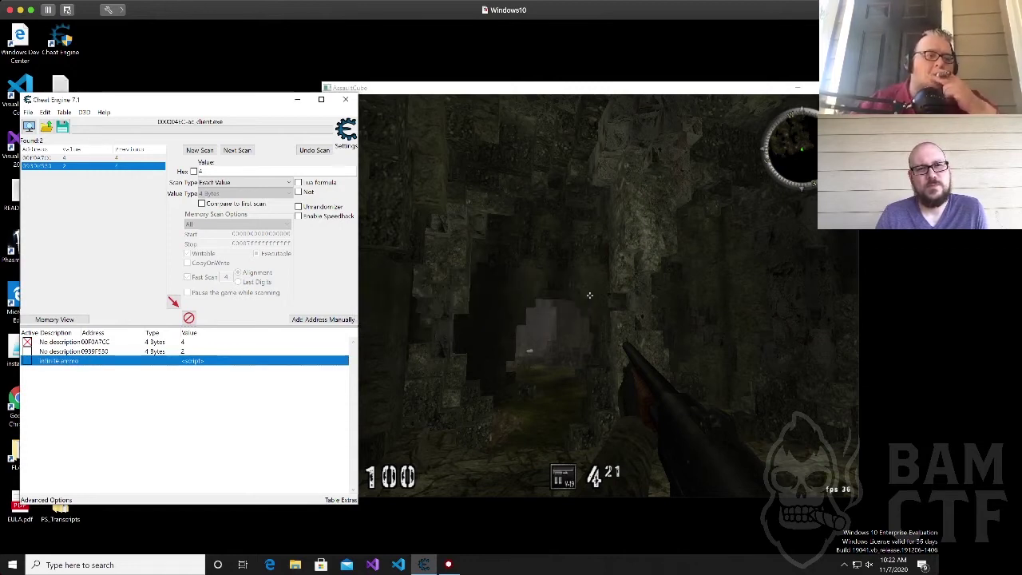
Unfreeze address 00F0A7CC in the cheat table and fire a shot in AssaultCube to test the ammo without the freeze.
click(27, 342)
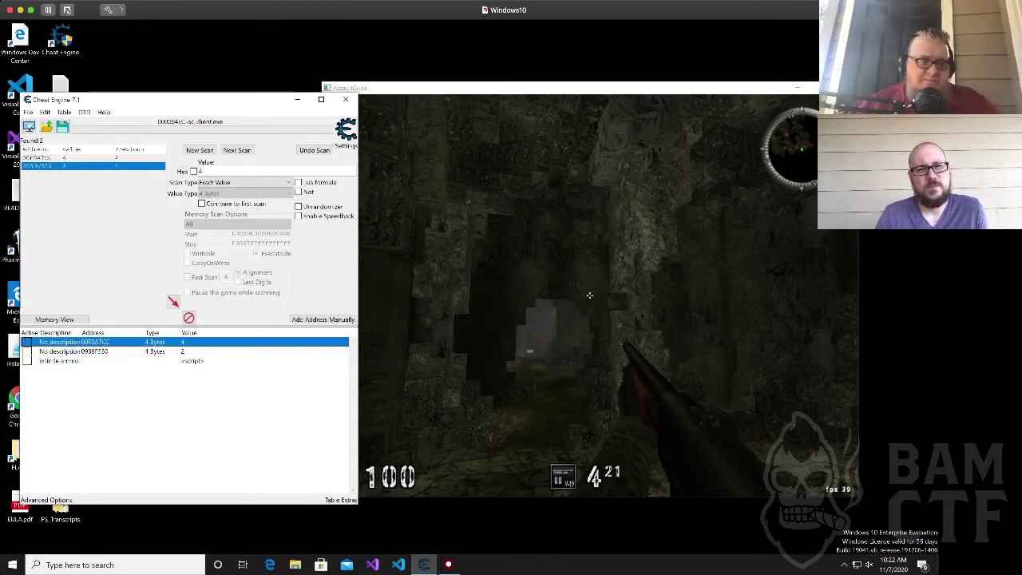
click(589, 296)
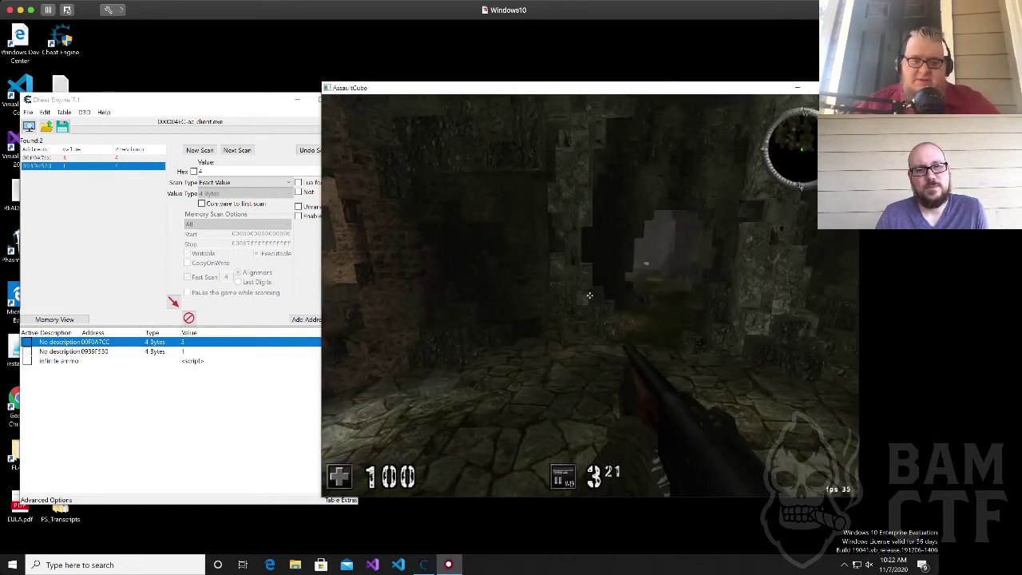
Switch back to Cheat Engine and activate the infinite ammo script in the cheat table.
key(alt+Tab)
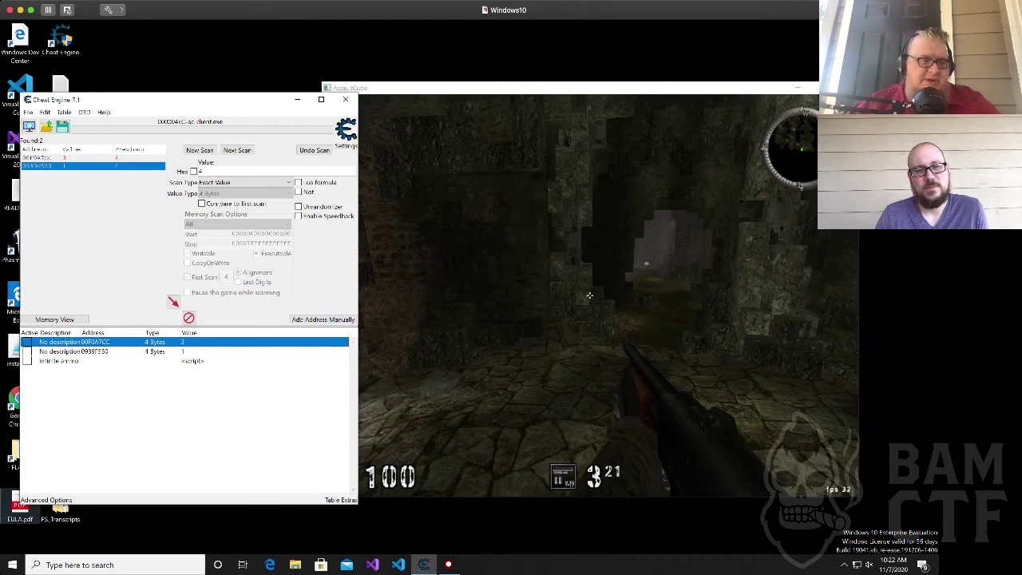
key(Down)
key(Down)
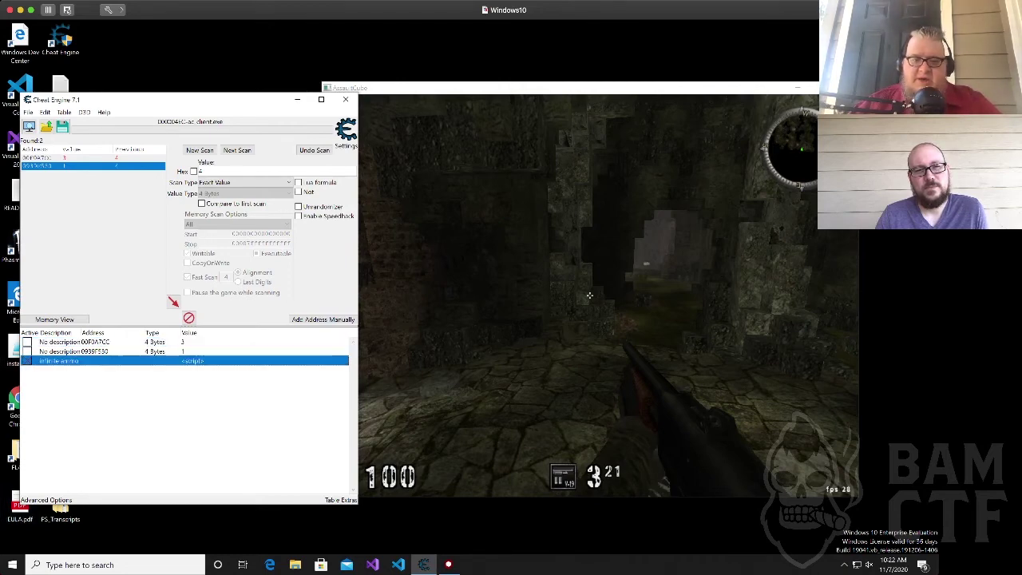
Return to AssaultCube and fire the shotgun repeatedly to test the infinite ammo script.
key(alt+Tab)
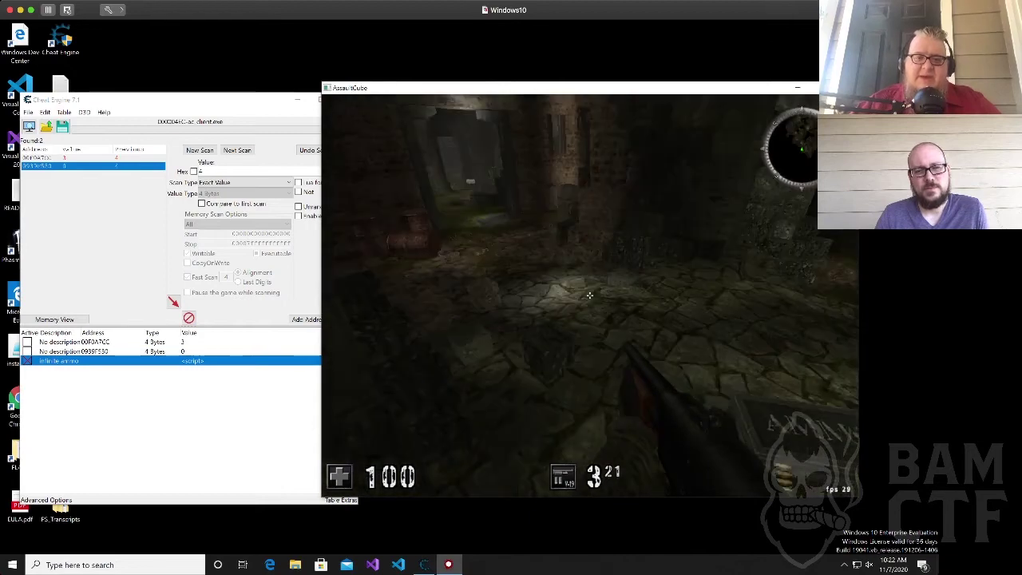
key(w)
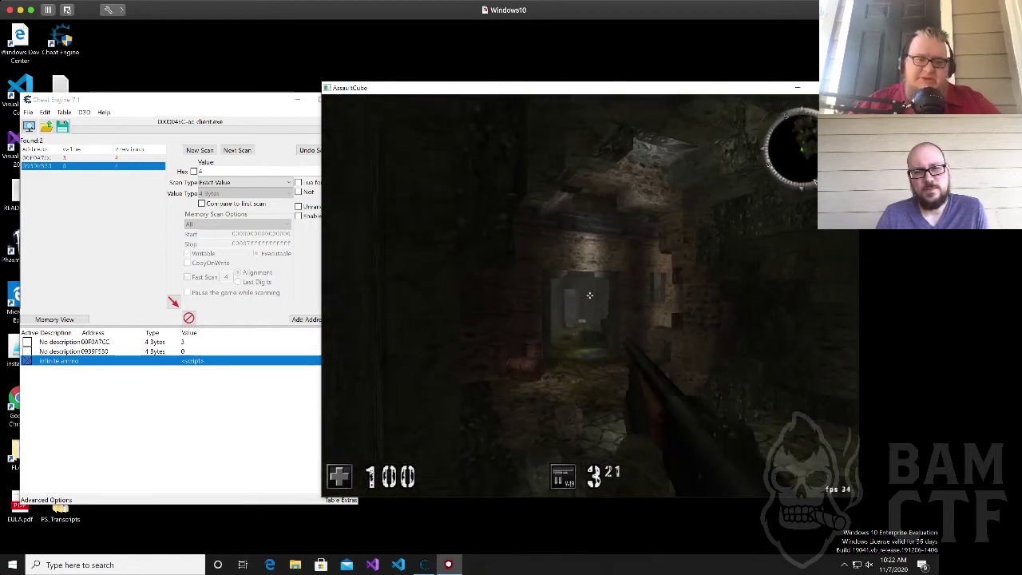
key(space)
key(space)
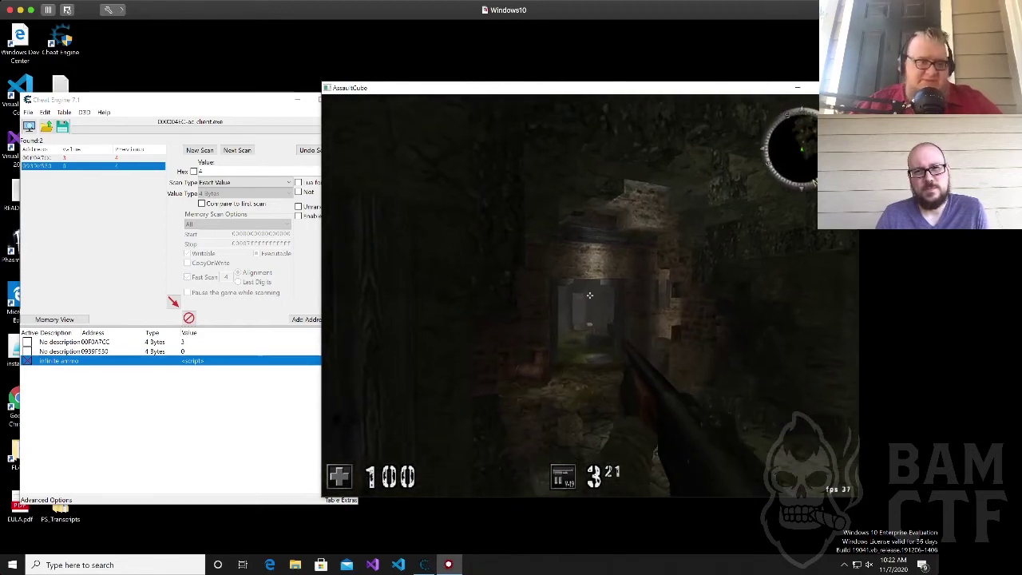
click(590, 295)
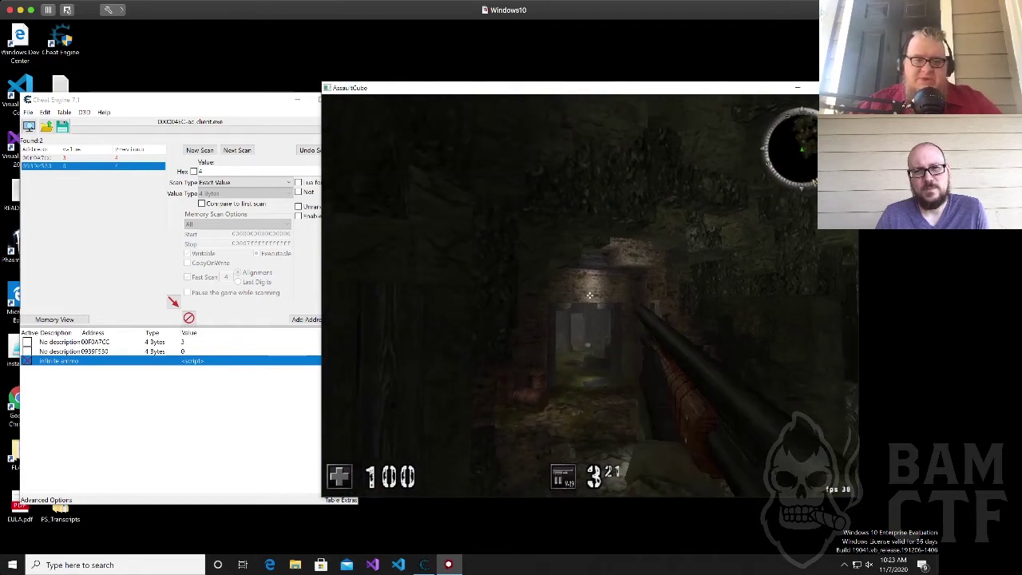
click(590, 295)
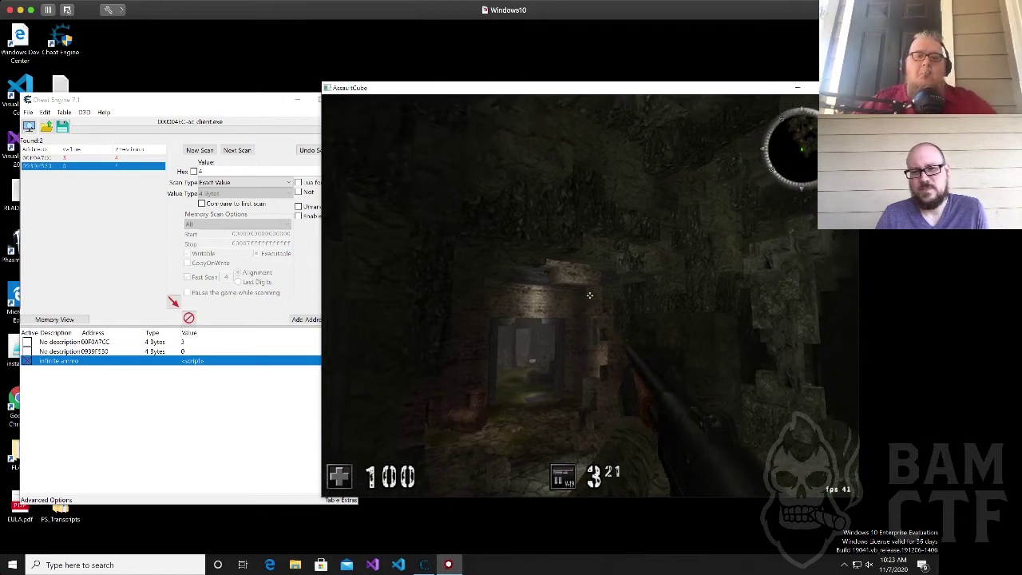
Switch weapons to the pistol and fire it to check whether the script covers its ammo too.
key(3)
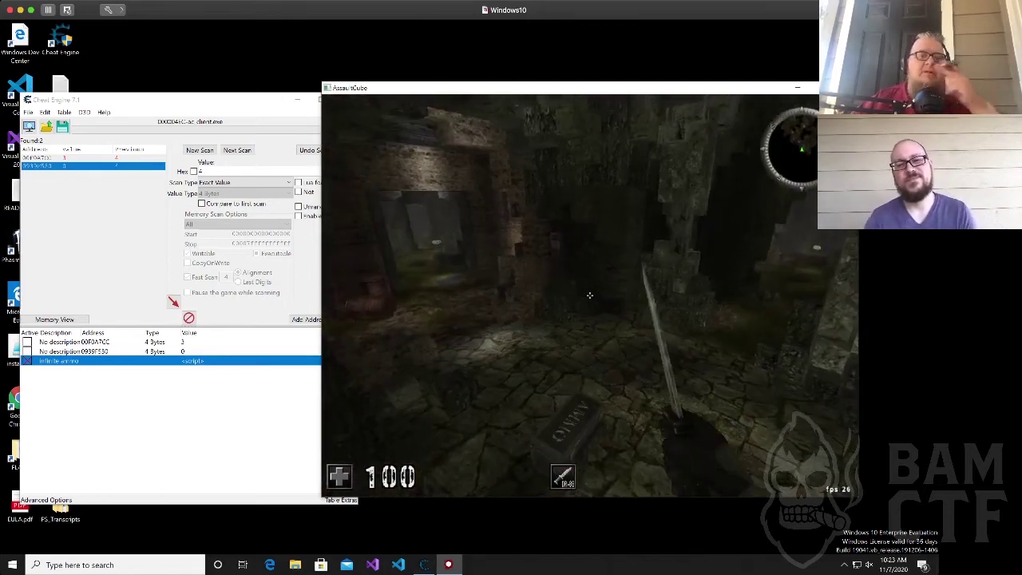
key(2)
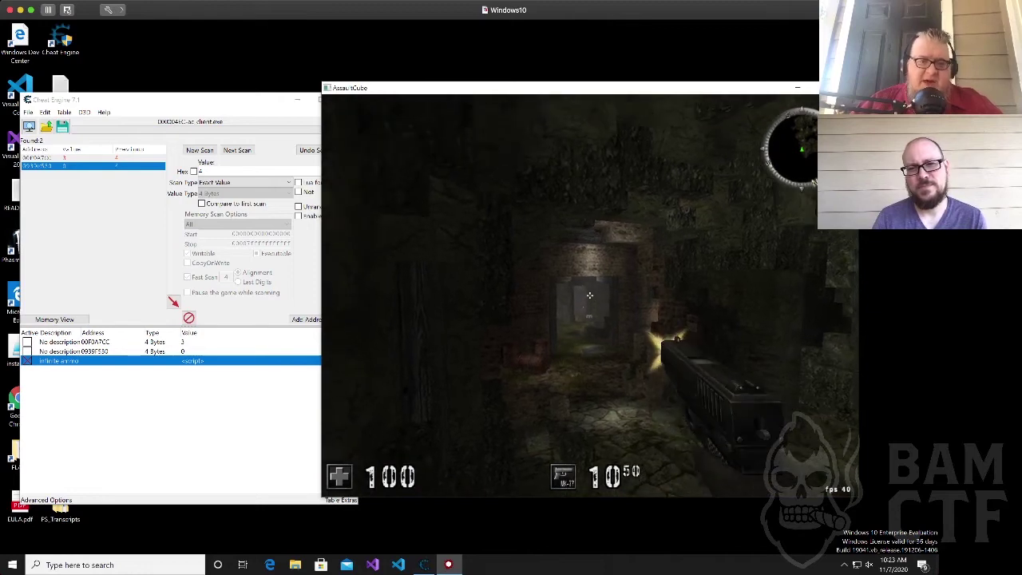
click(590, 295)
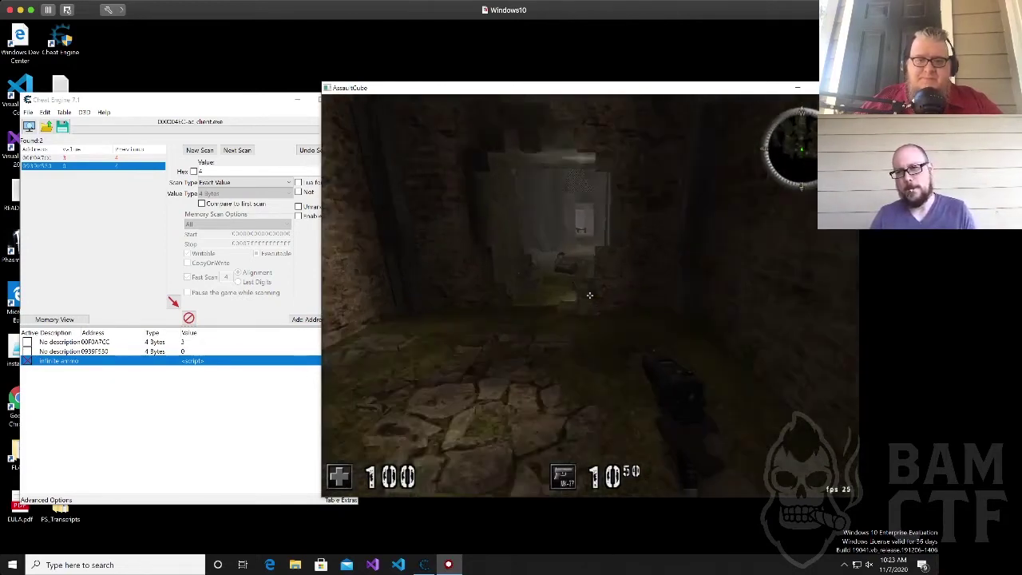
key(w)
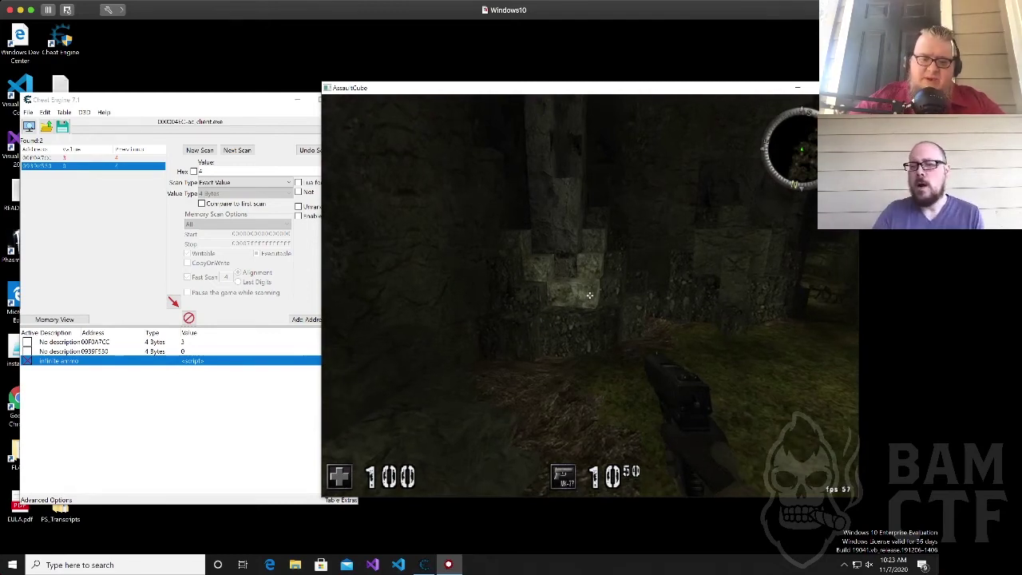
key(w)
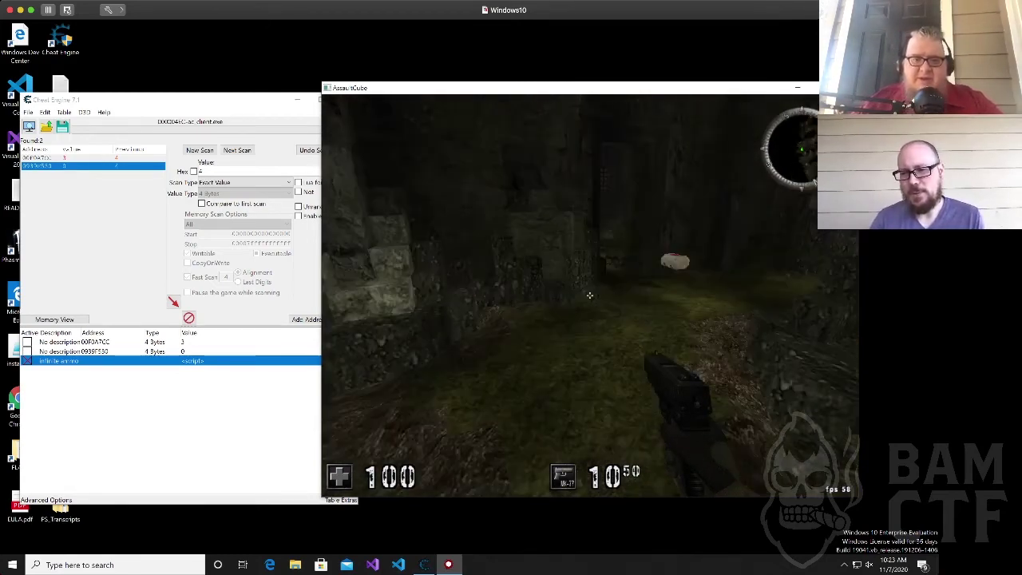
key(w)
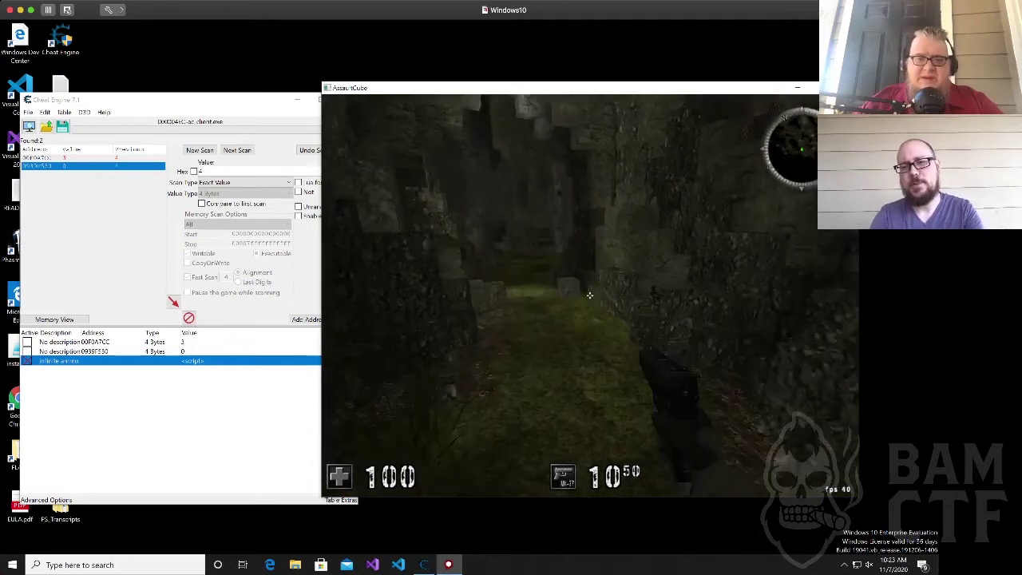
key(w)
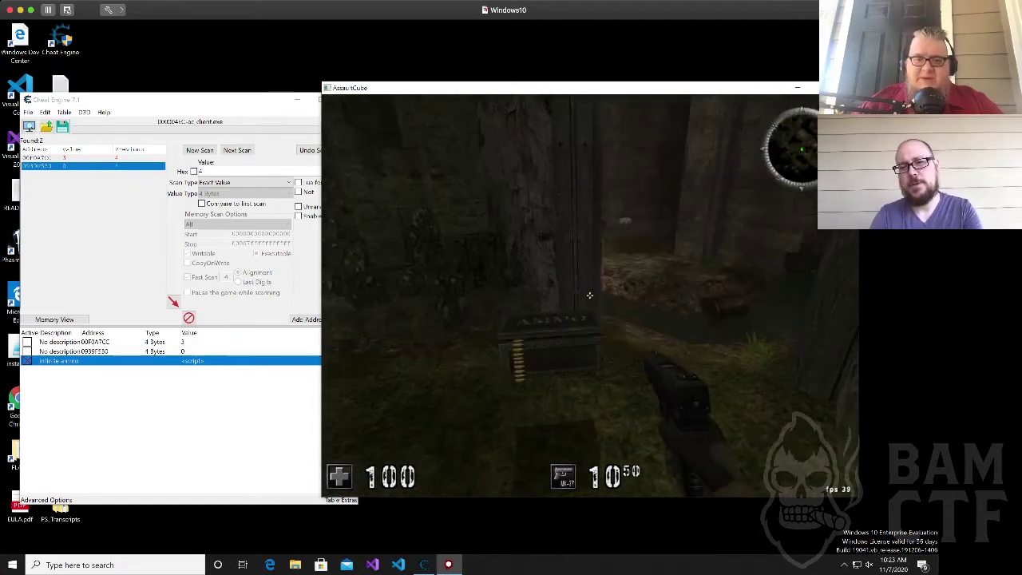
key(w)
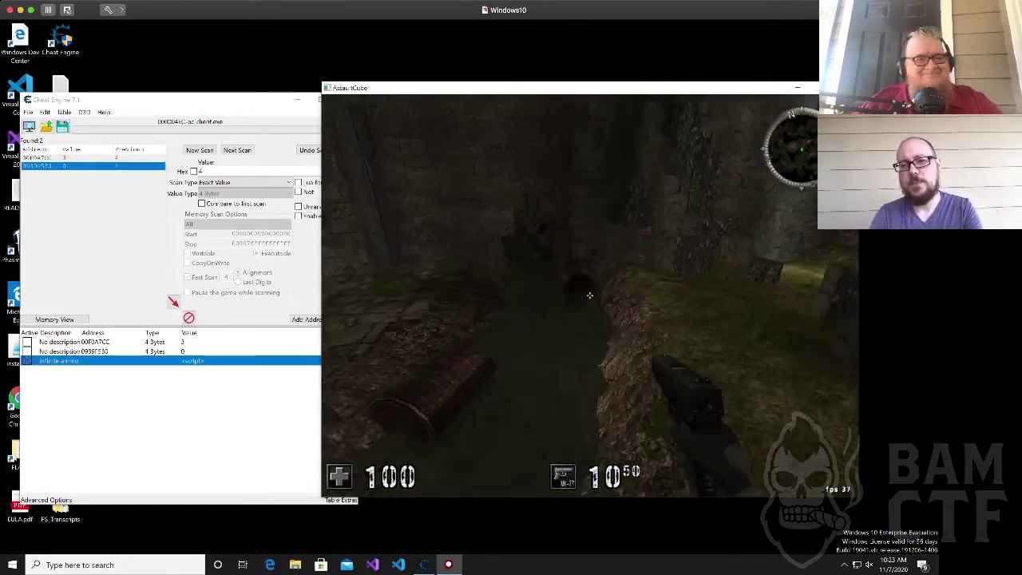
key(w)
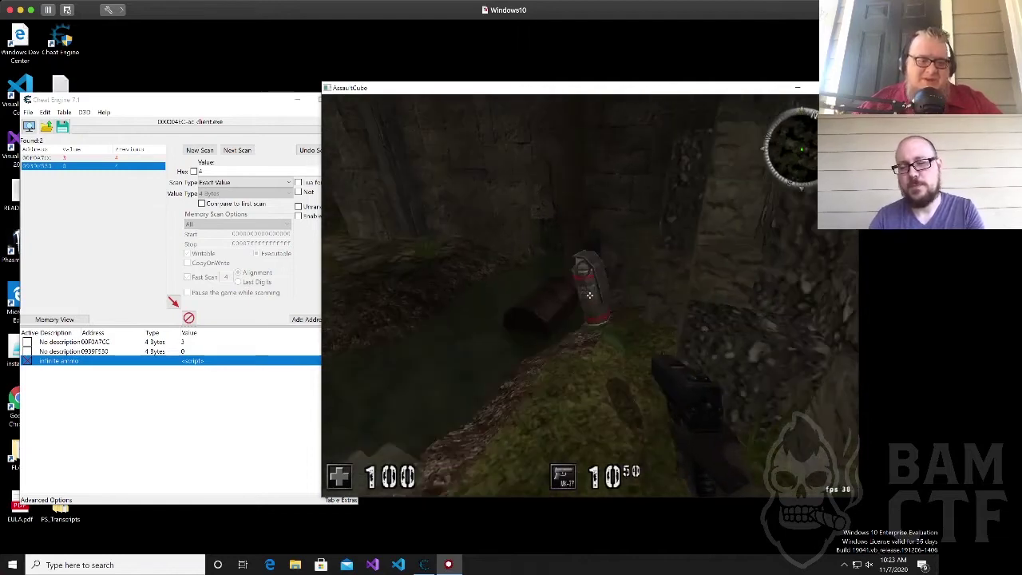
Switch to Cheat Engine and run a new first scan for the exact 4-byte value 0.
key(alt+Tab)
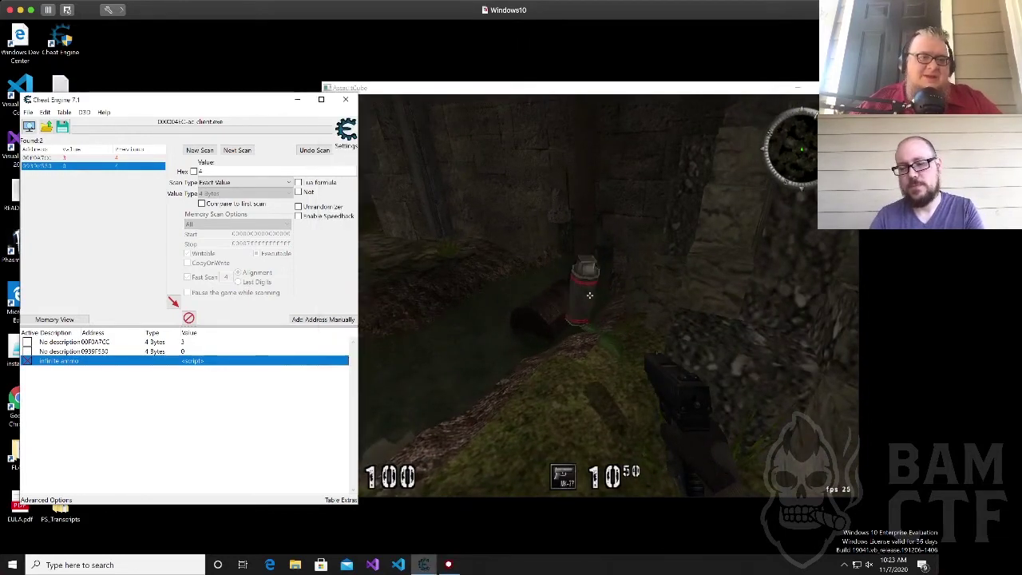
click(199, 150)
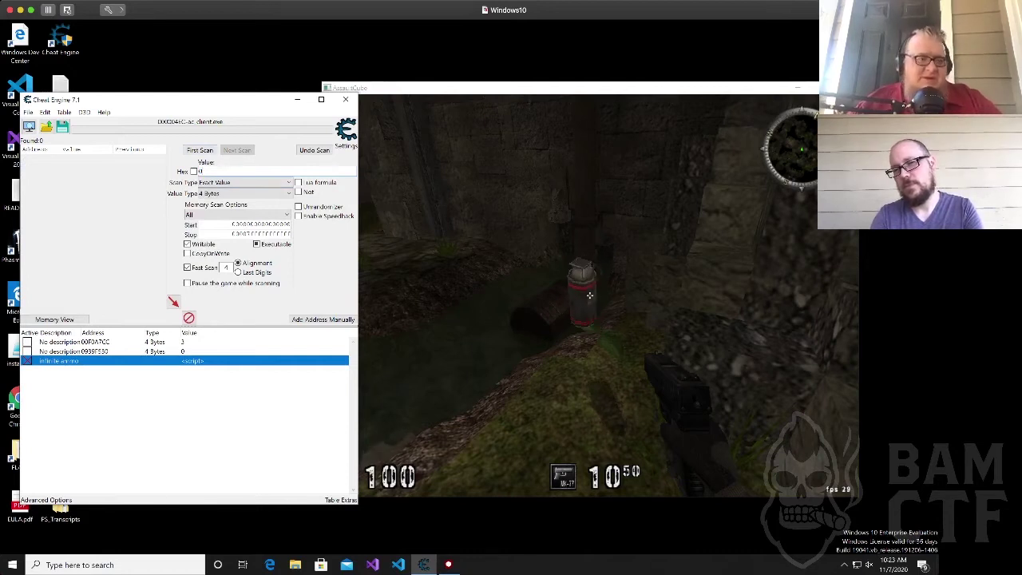
key(Tab)
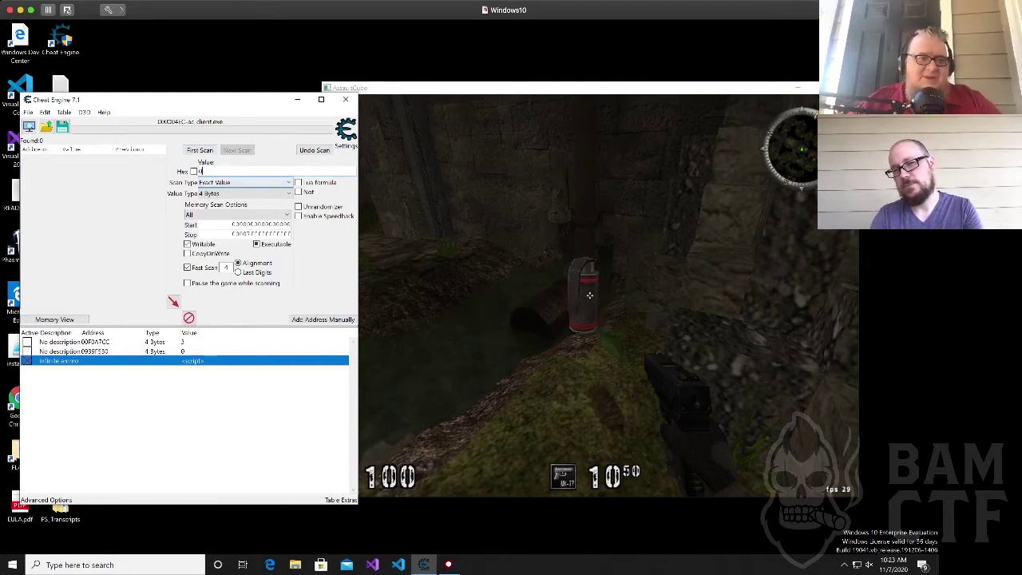
text(0)
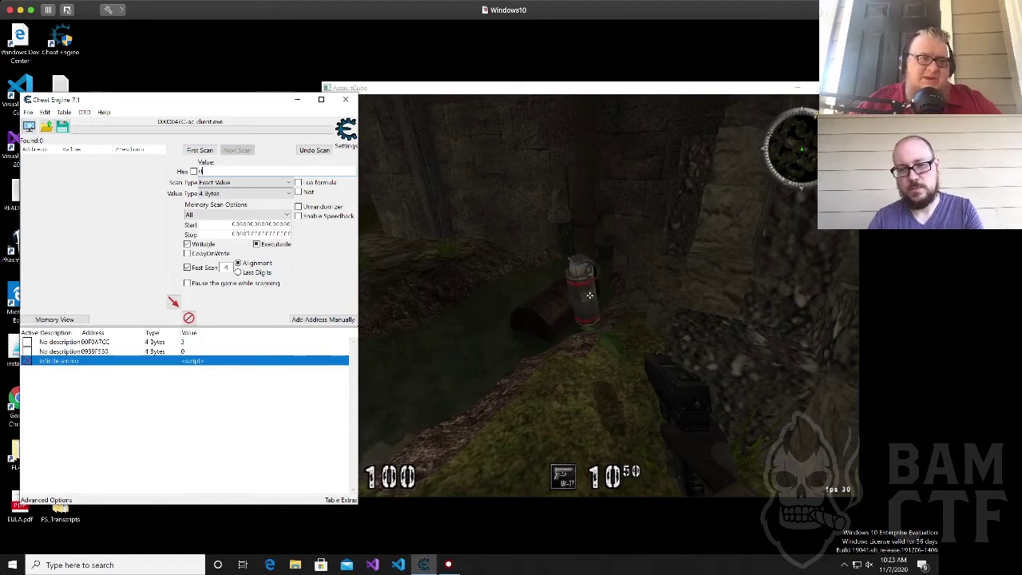
key(Return)
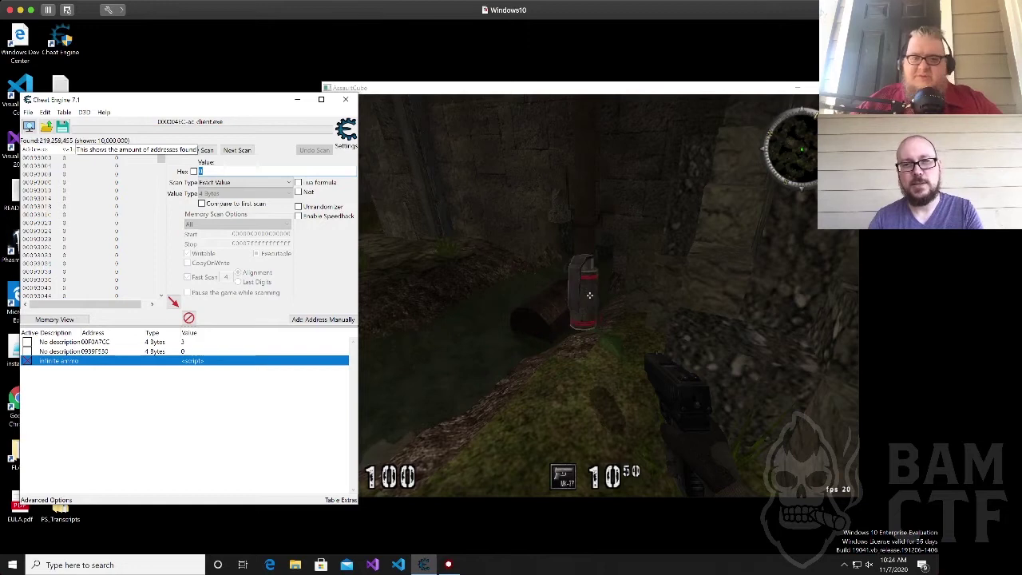
Return to AssaultCube and open the custom connect form for multiplayer servers.
click(589, 296)
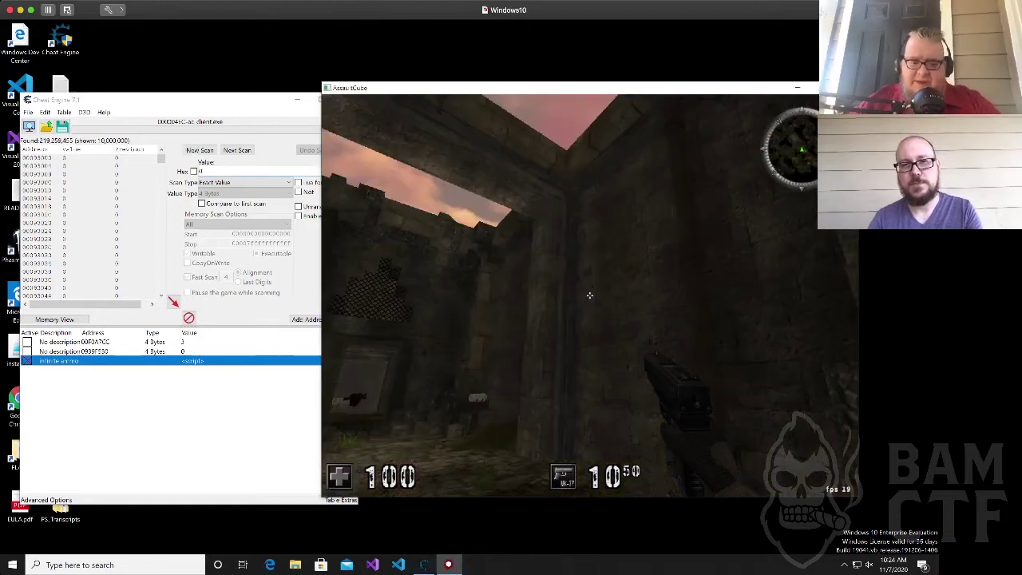
key(Escape)
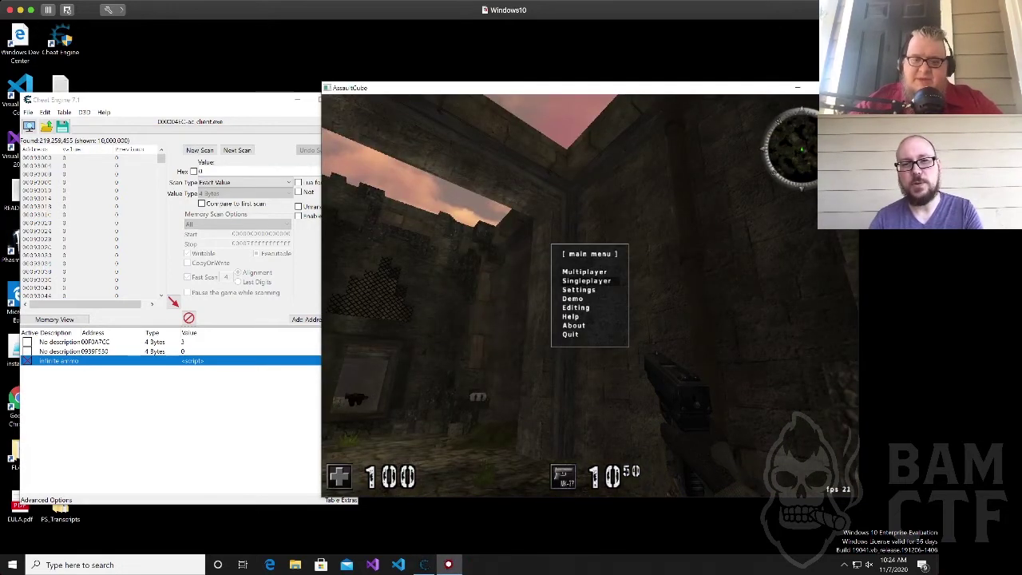
key(Return)
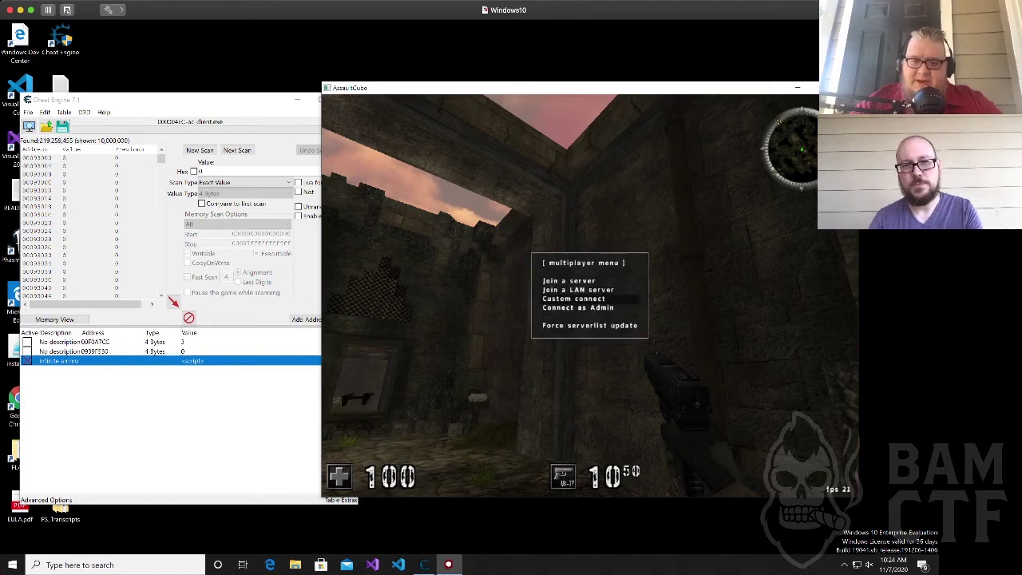
key(Return)
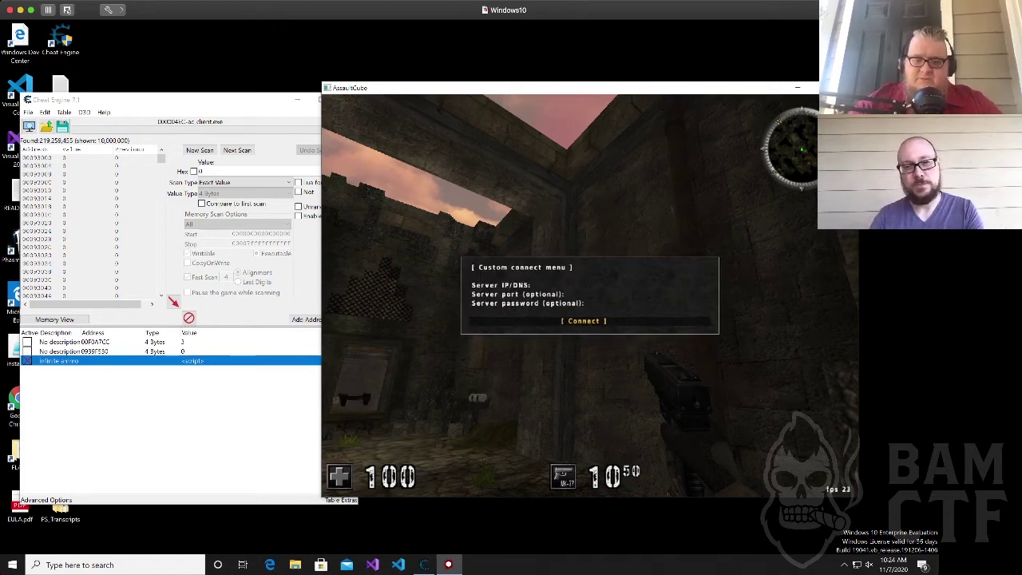
Connect to the server assaultcube.bamctf.com on port 31337, entering the server password.
key(Up)
key(Up)
key(Up)
key(Up)
key(Up)
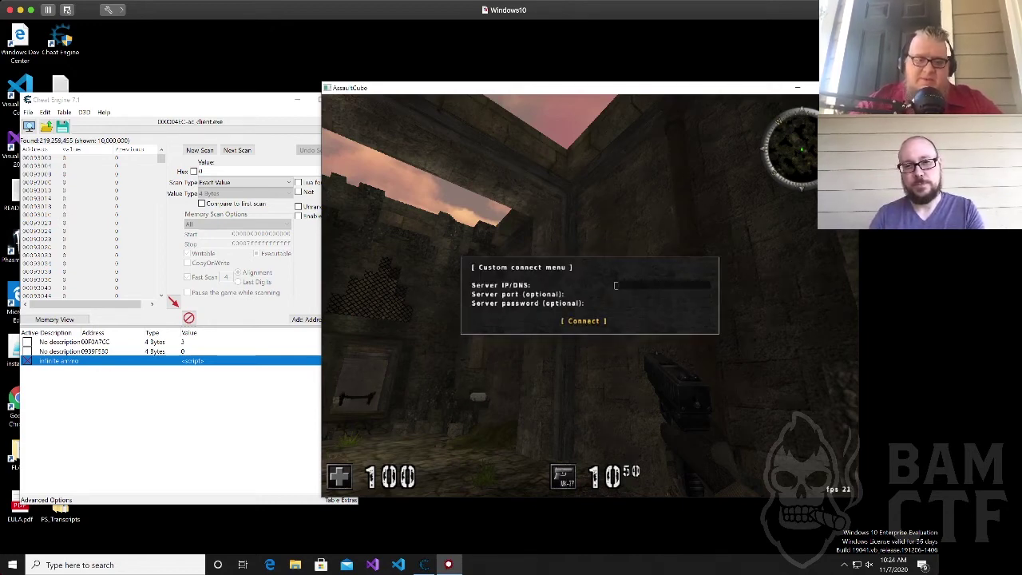
key(Down)
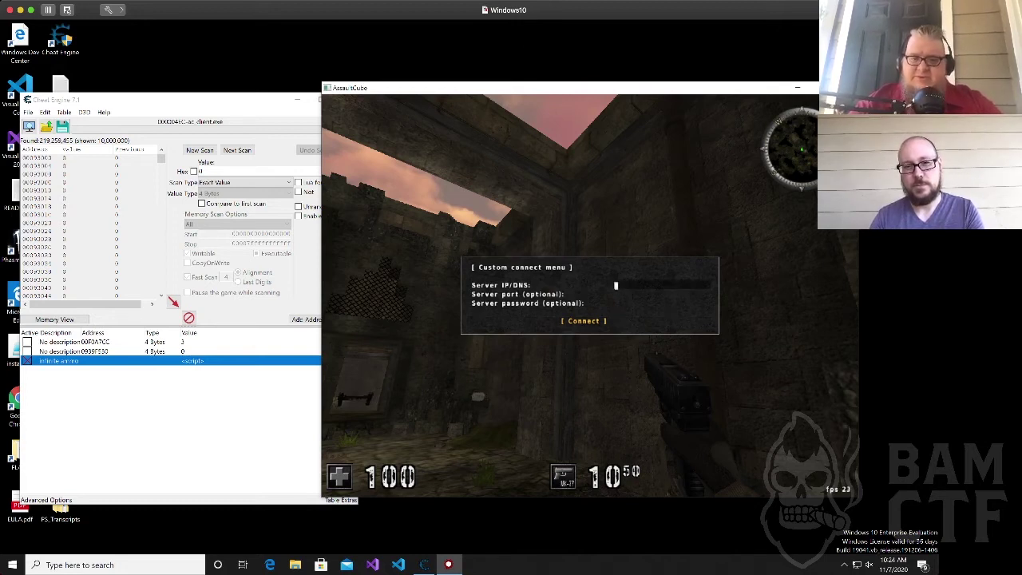
text(assaultcube)
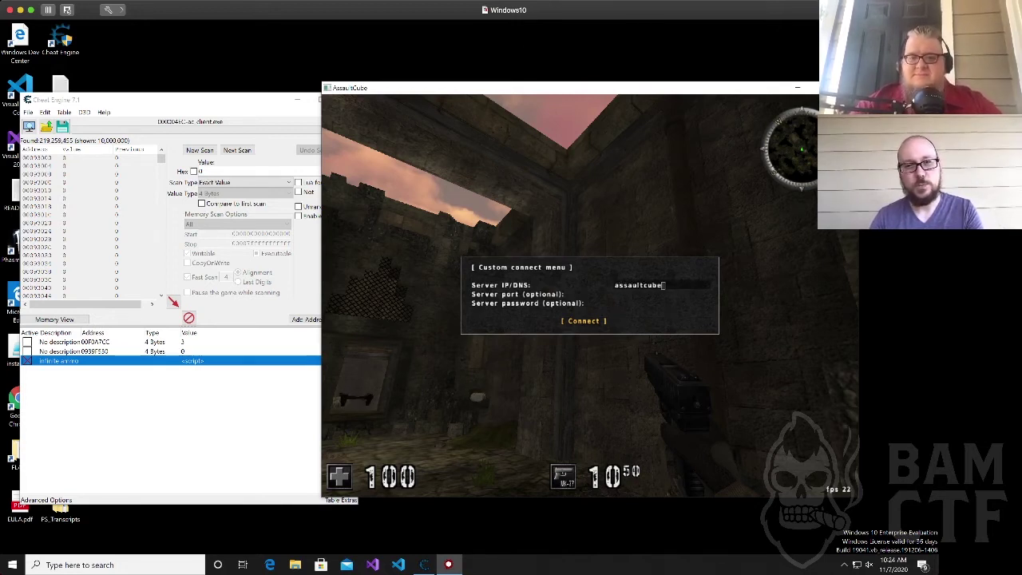
text(.bamctf.com)
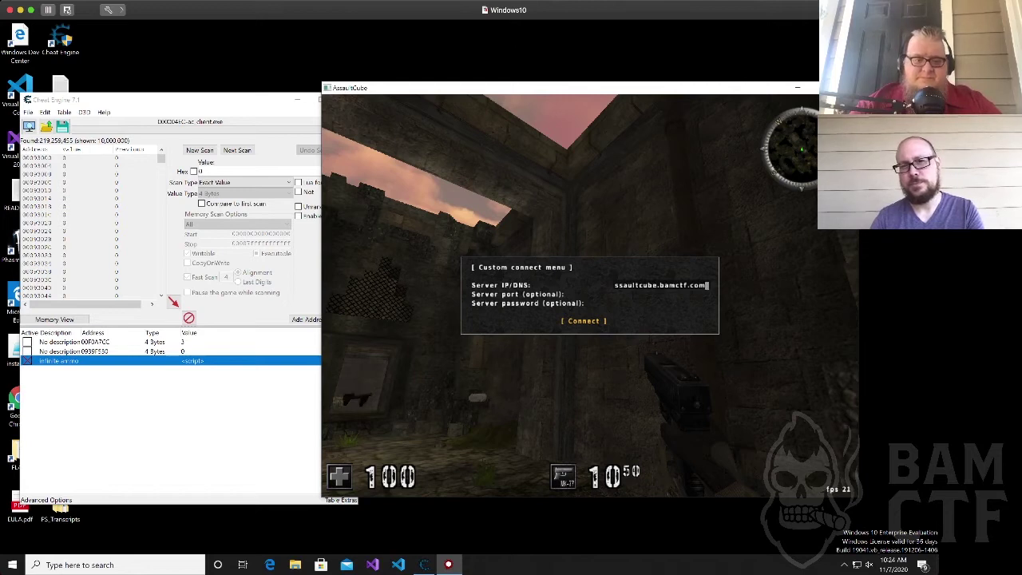
key(Down)
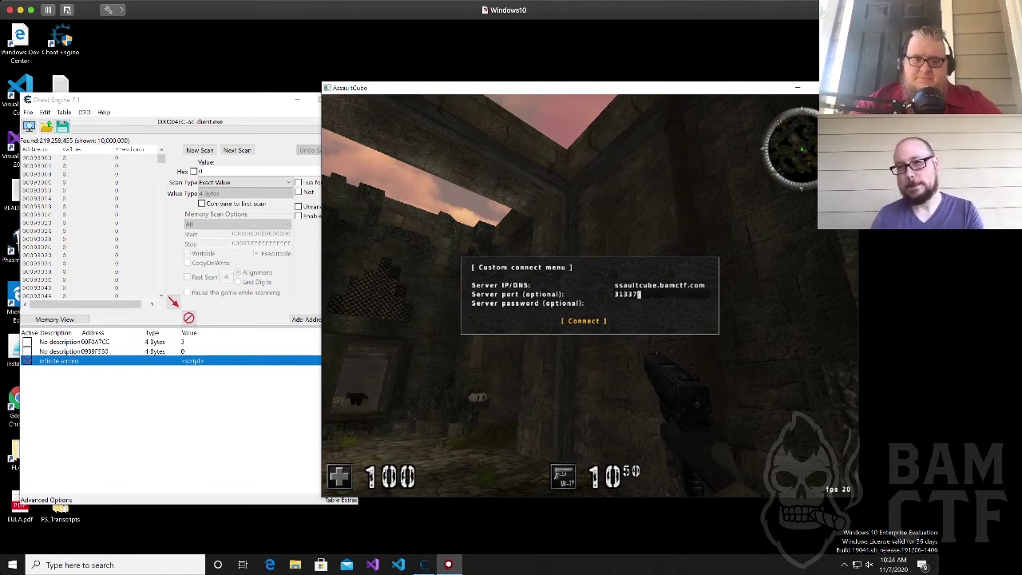
key(Down)
text(*****)
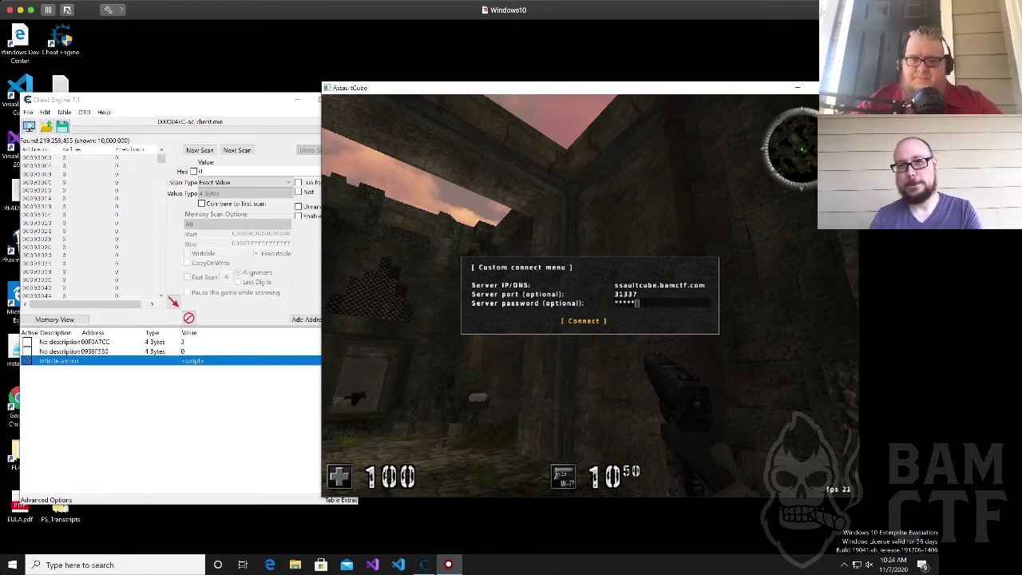
text(*)
key(Down)
key(Return)
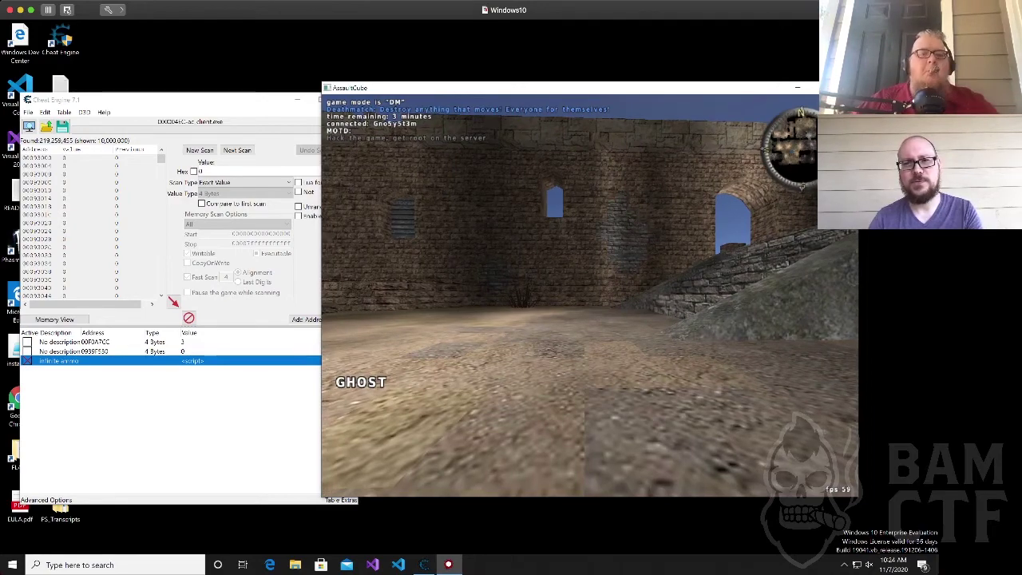
Join active play on the server and walk through the map to the grenade pickup beside the low stone wall.
click(589, 296)
key(w)
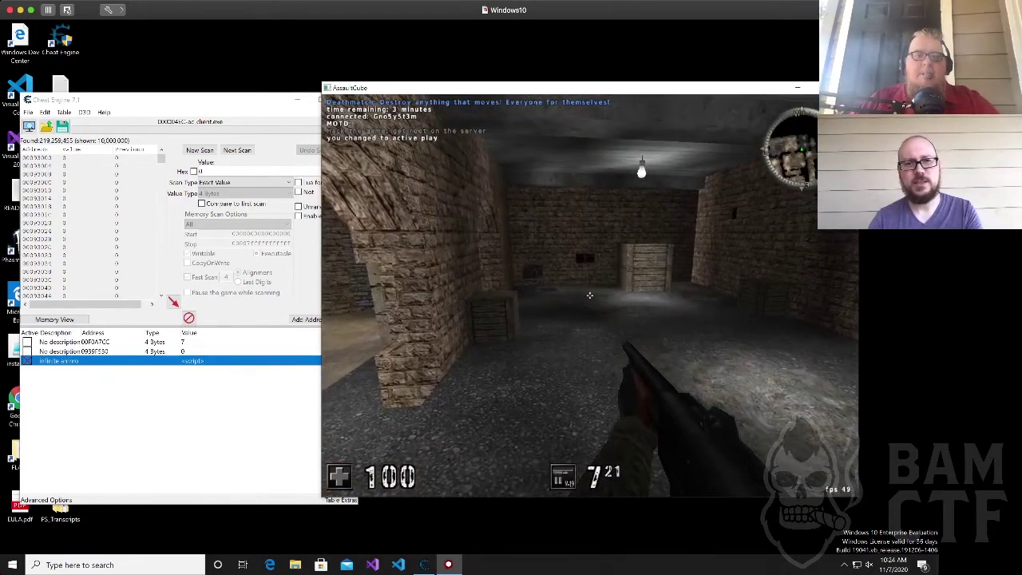
key(s)
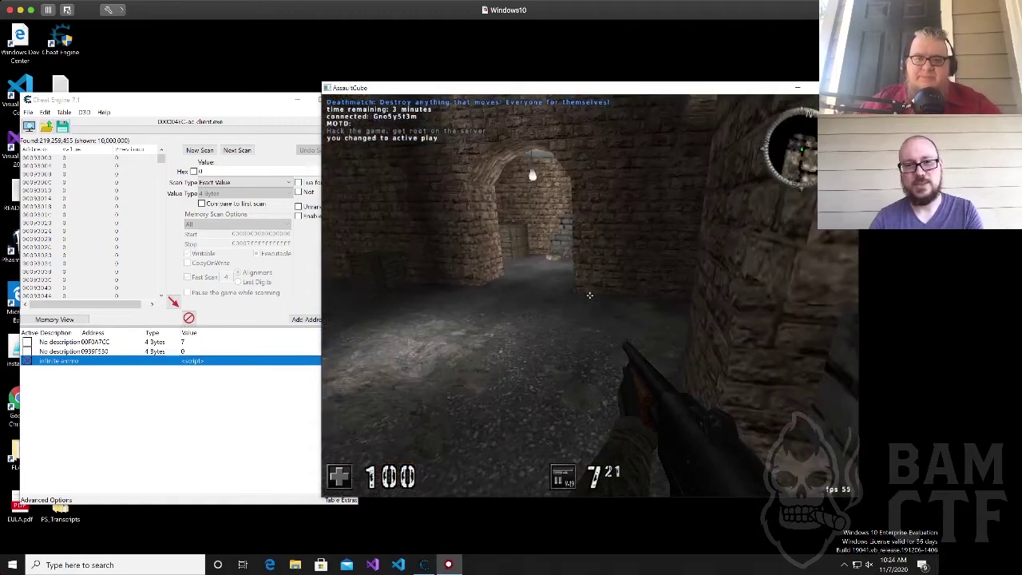
key(w)
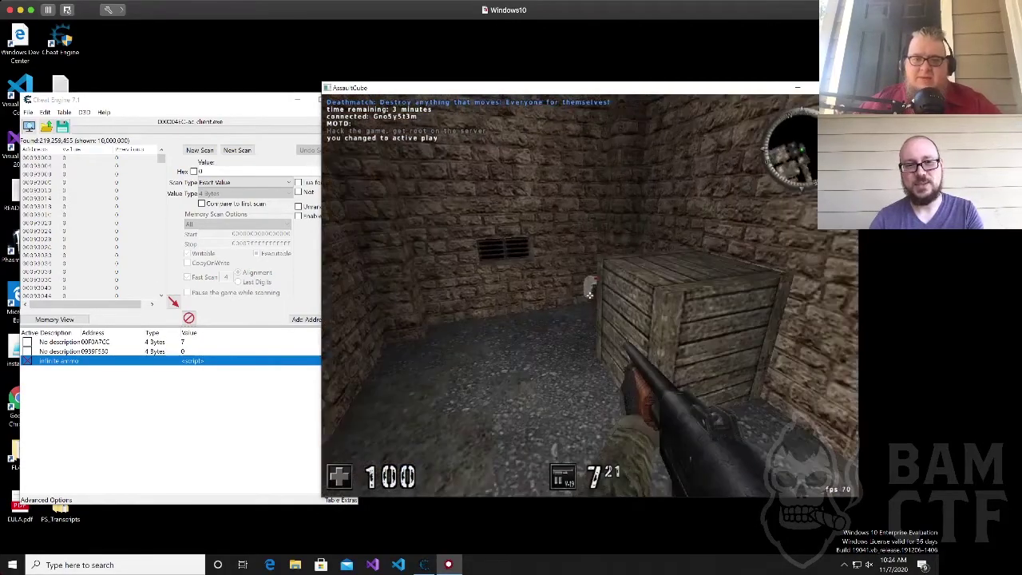
key(w)
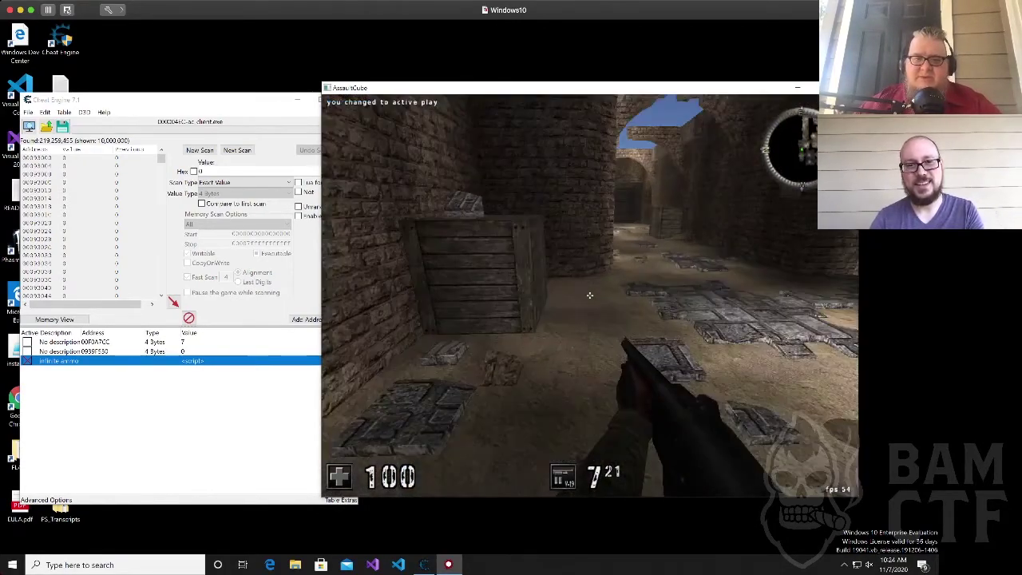
key(w)
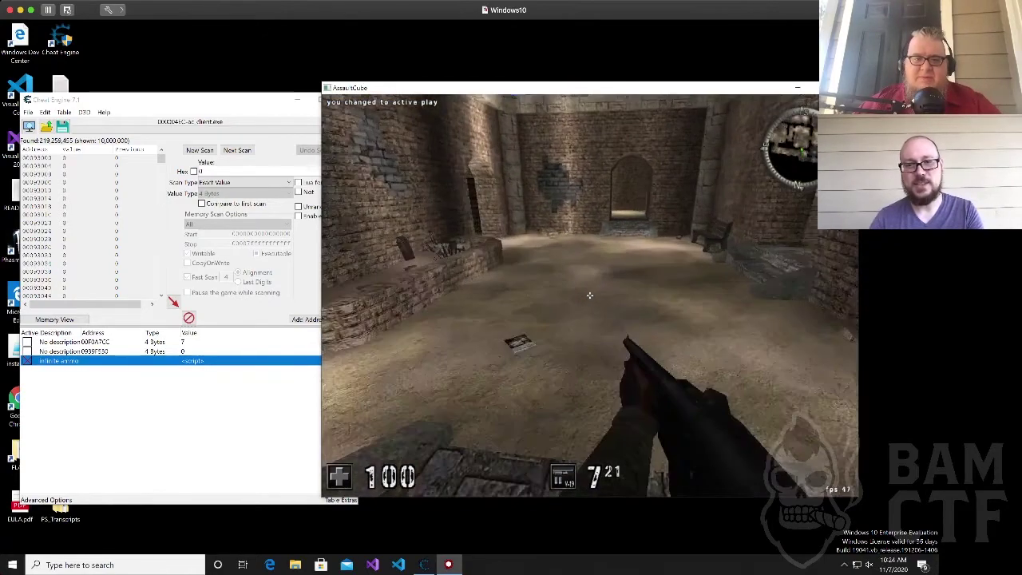
key(w)
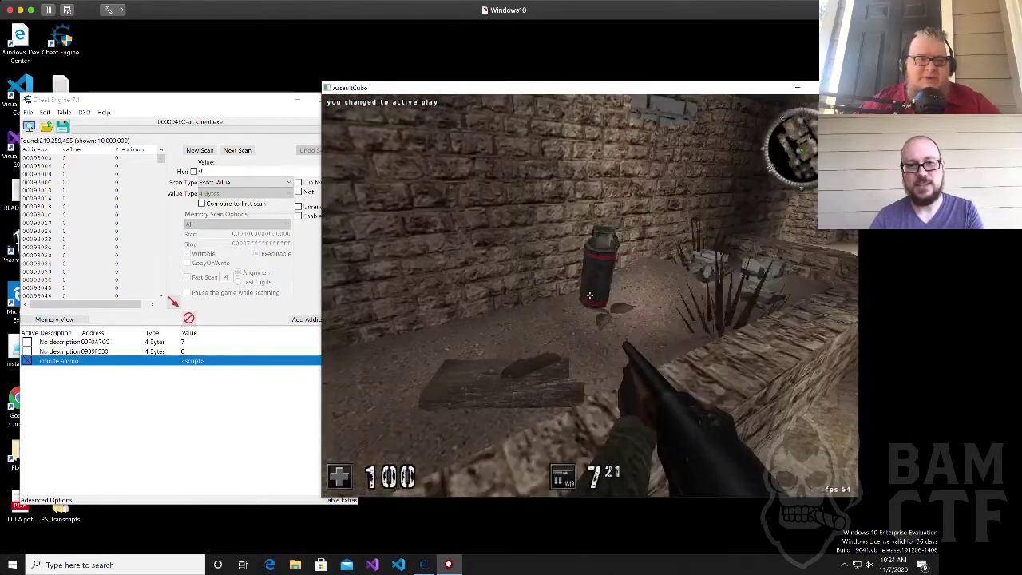
key(w)
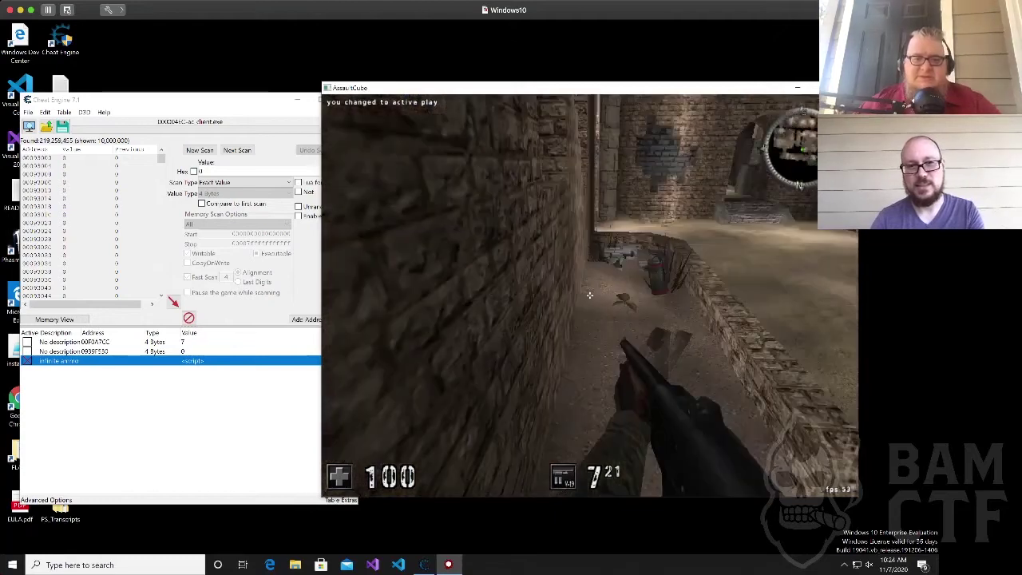
Switch to Cheat Engine and start a fresh scan for the grenade count with exact value 0.
key(alt+Tab)
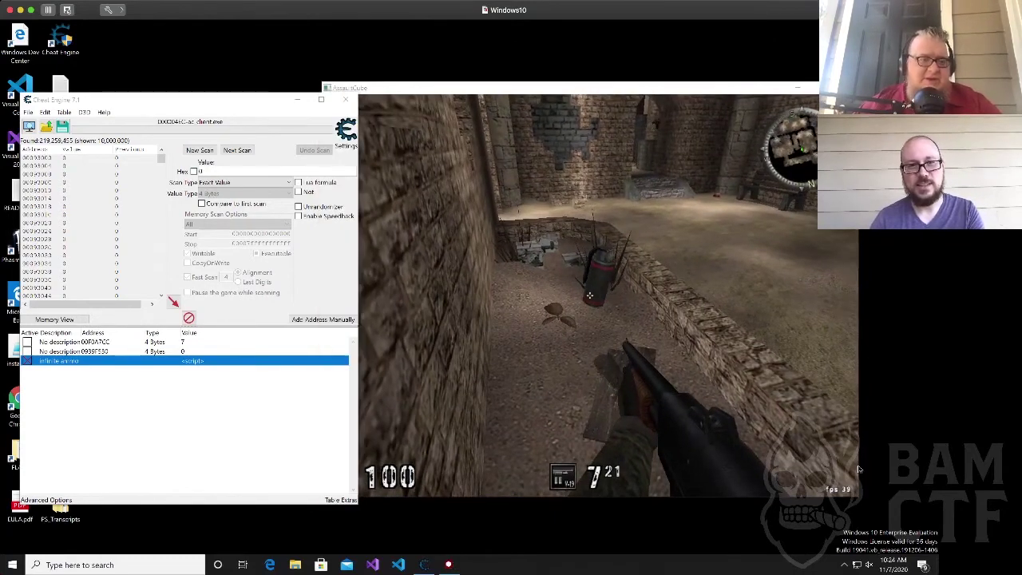
click(199, 150)
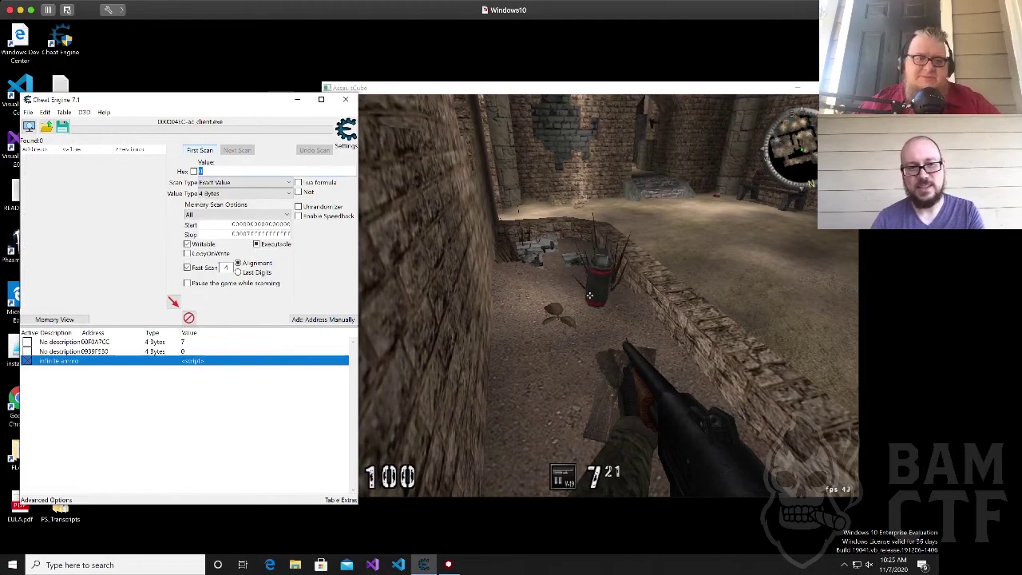
key(Return)
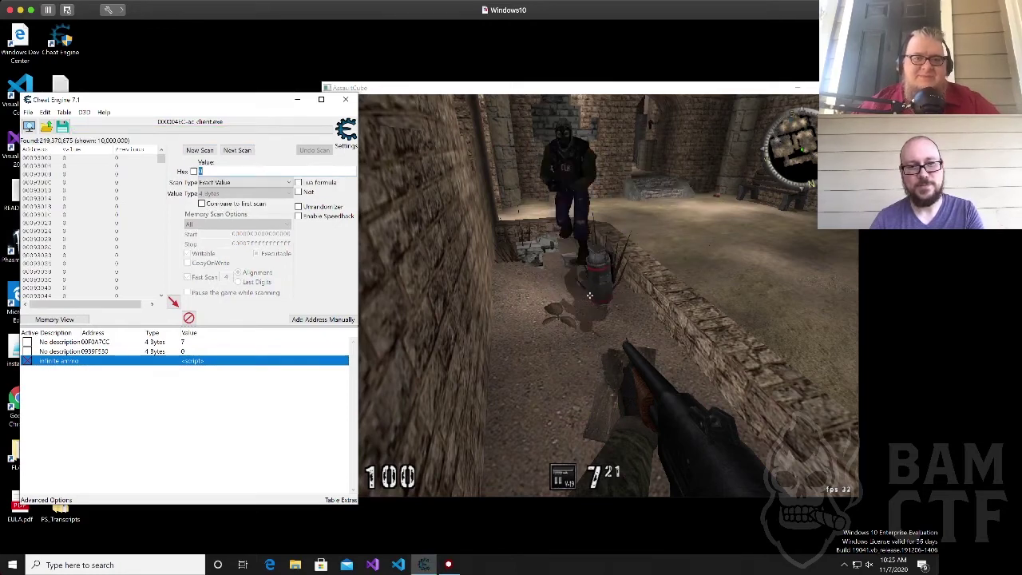
Pick up the grenade in AssaultCube, and narrow the Cheat Engine scan to value 1.
click(589, 296)
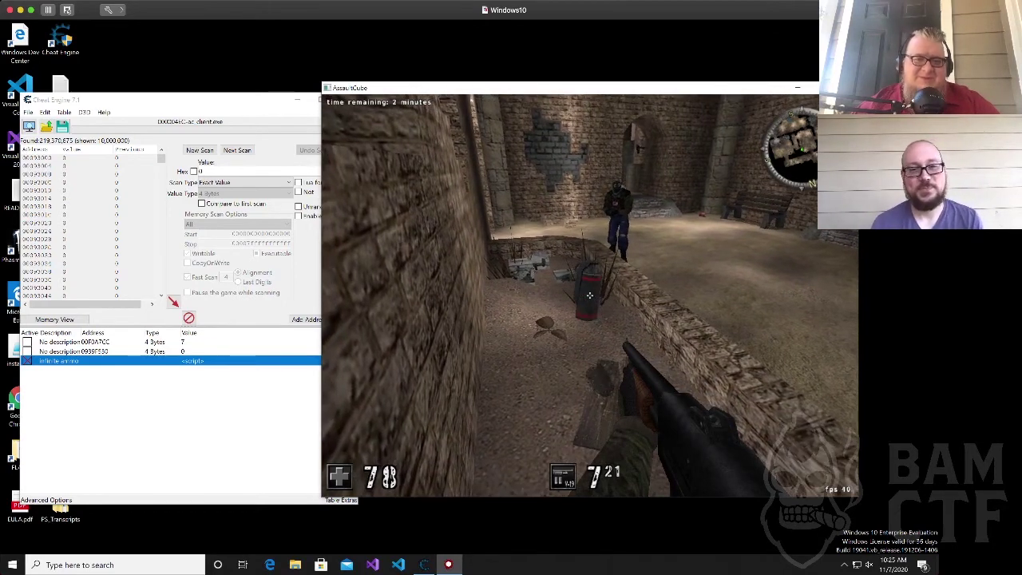
key(w)
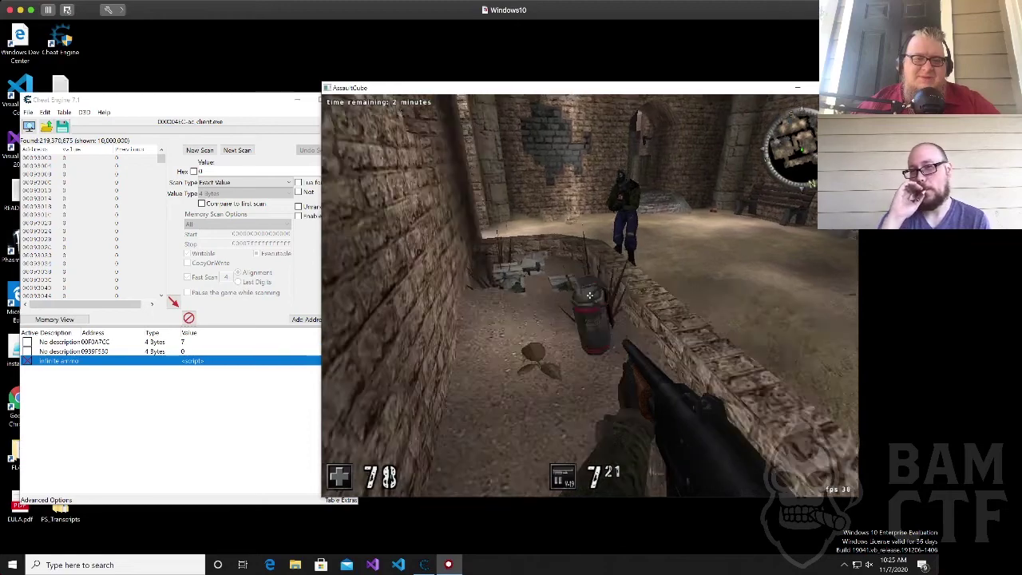
key(w)
key(alt+Tab)
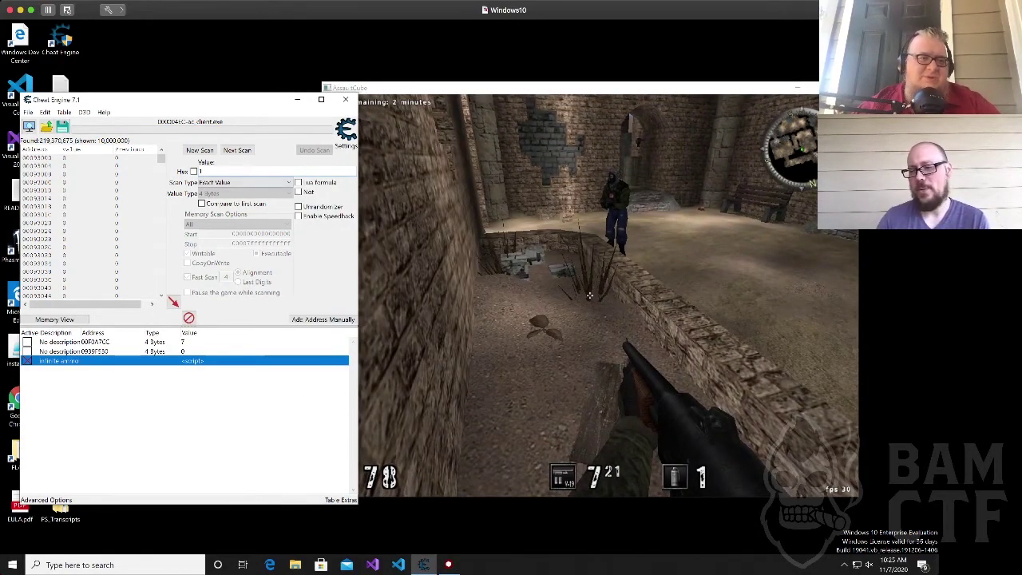
key(Return)
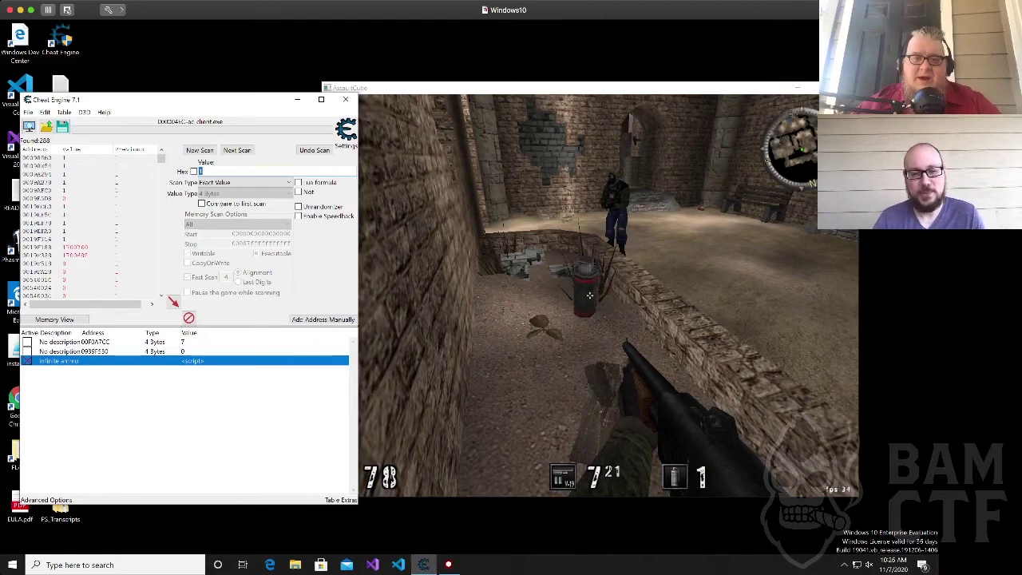
Collect a second grenade in AssaultCube, and narrow the Cheat Engine results to value 2.
click(589, 296)
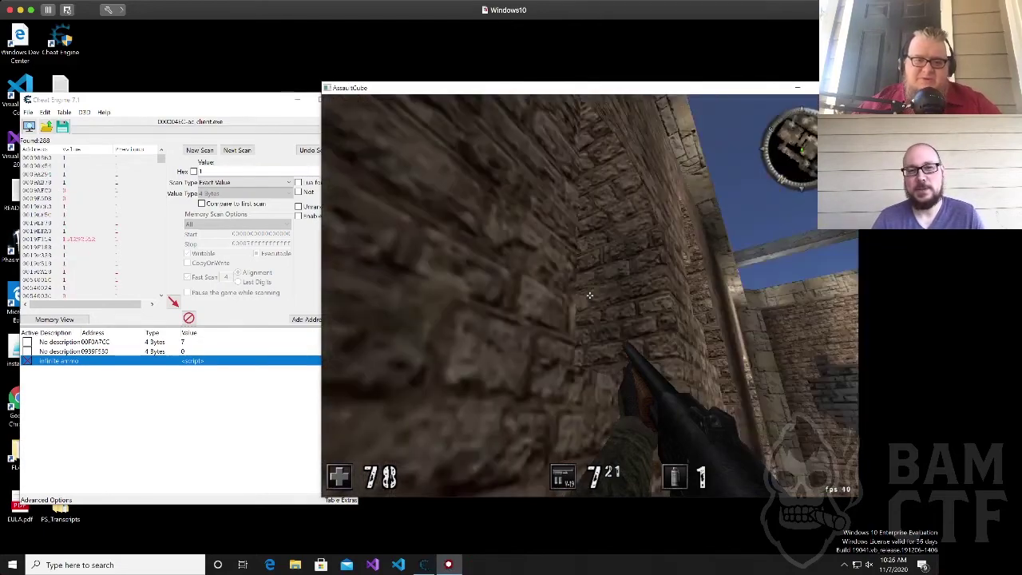
key(w)
key(s)
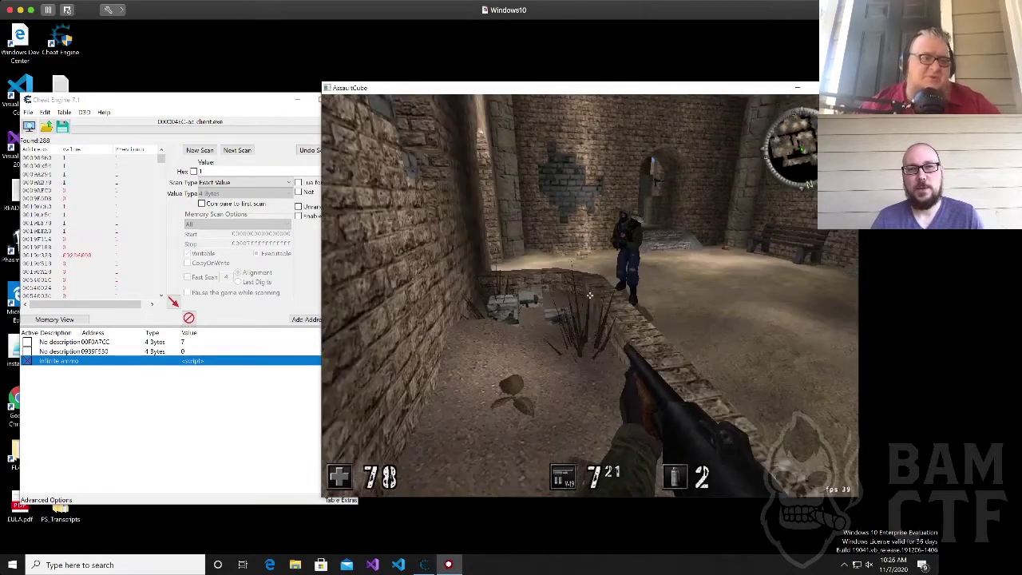
key(alt+Tab)
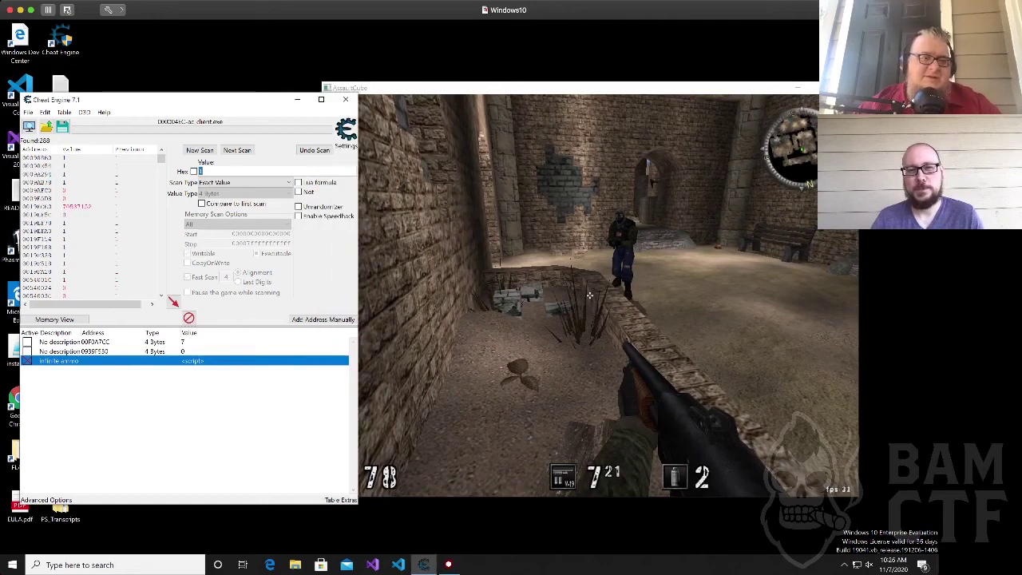
text(2)
key(Return)
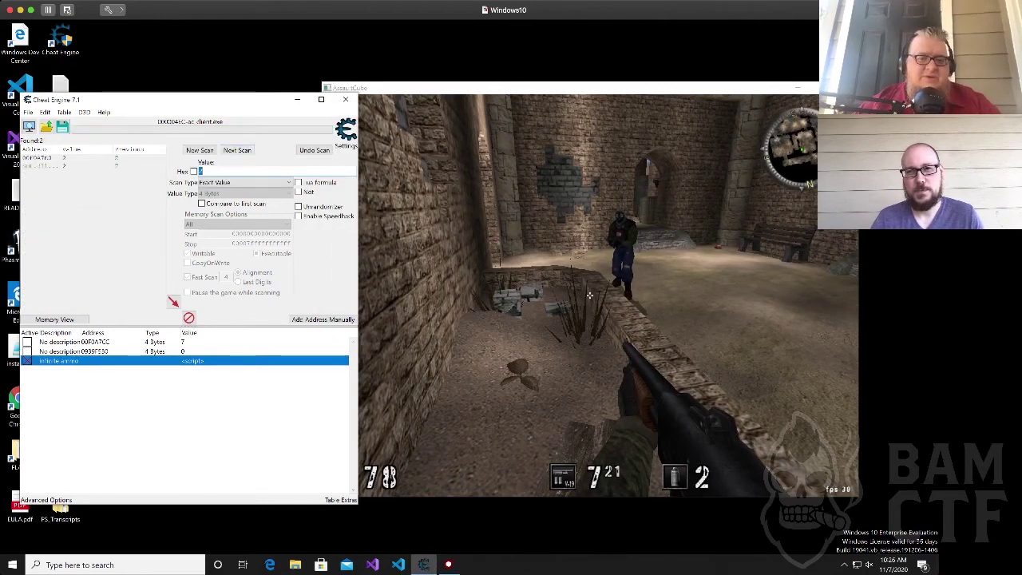
Switch to AssaultCube, equip the grenade and throw one into the courtyard.
click(589, 296)
key(3)
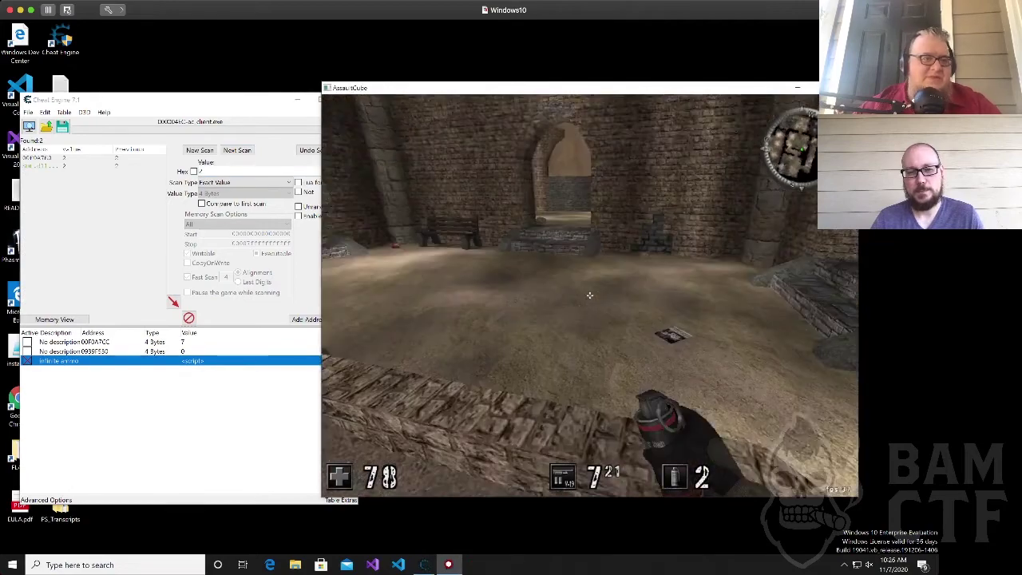
click(590, 295)
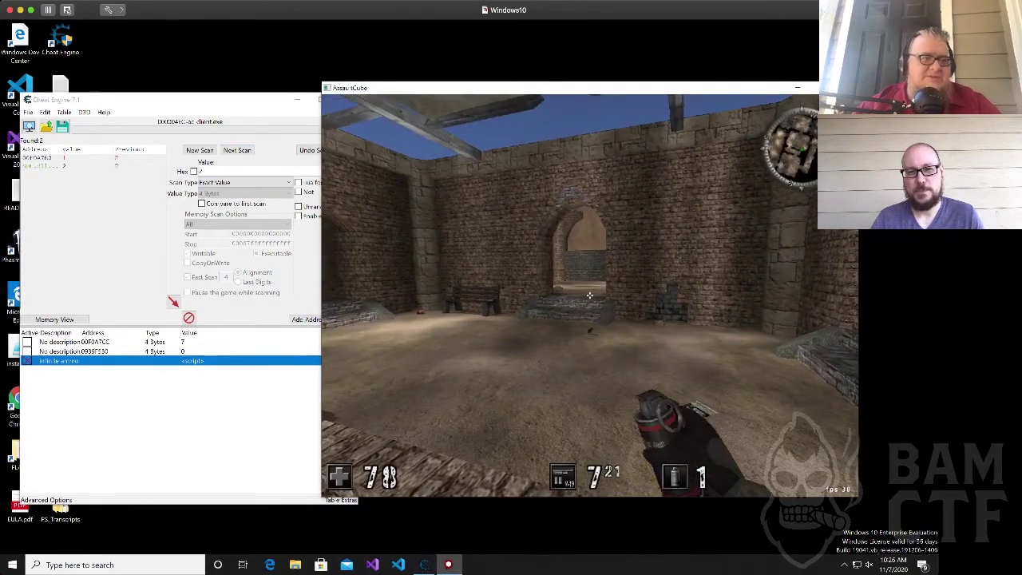
Switch to Cheat Engine, add the first scan result to the address list and change its description to grenades.
key(alt+Tab)
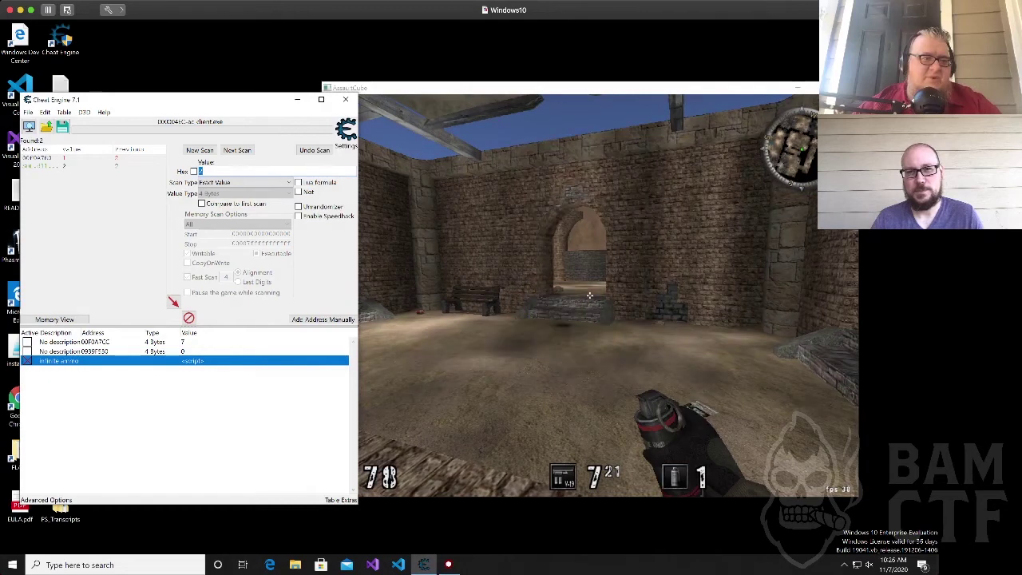
double_click(56, 158)
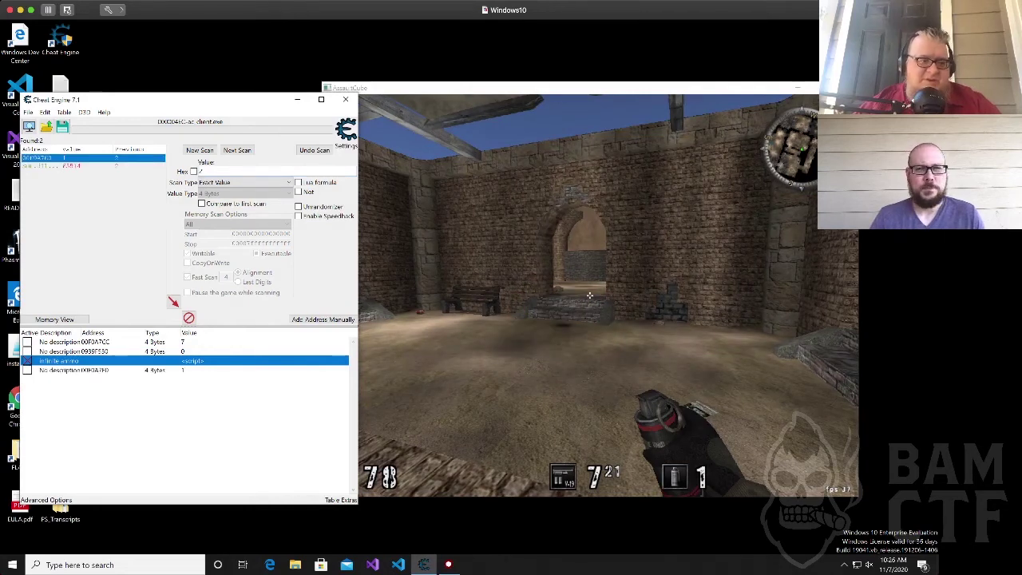
double_click(59, 371)
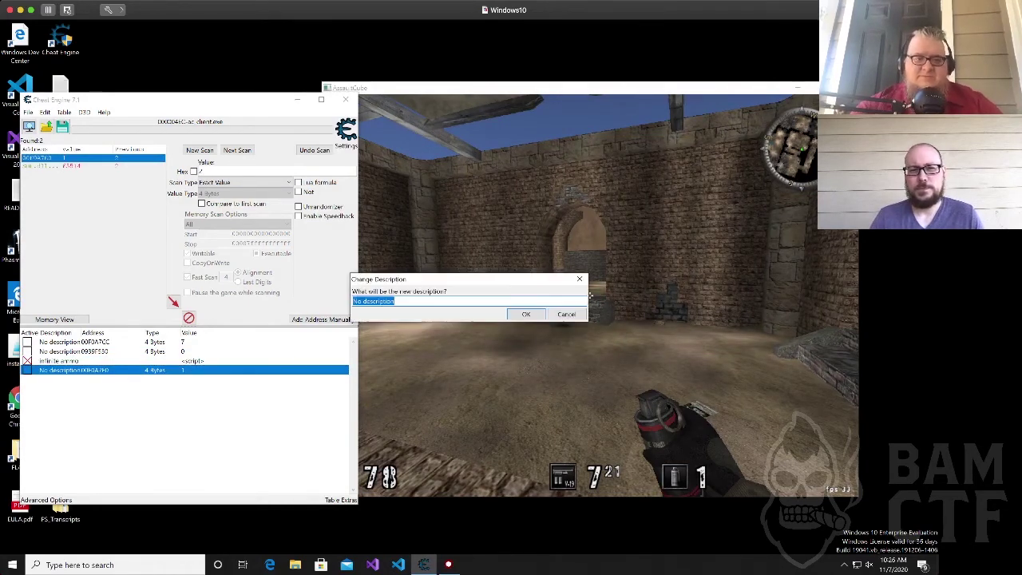
text(granades)
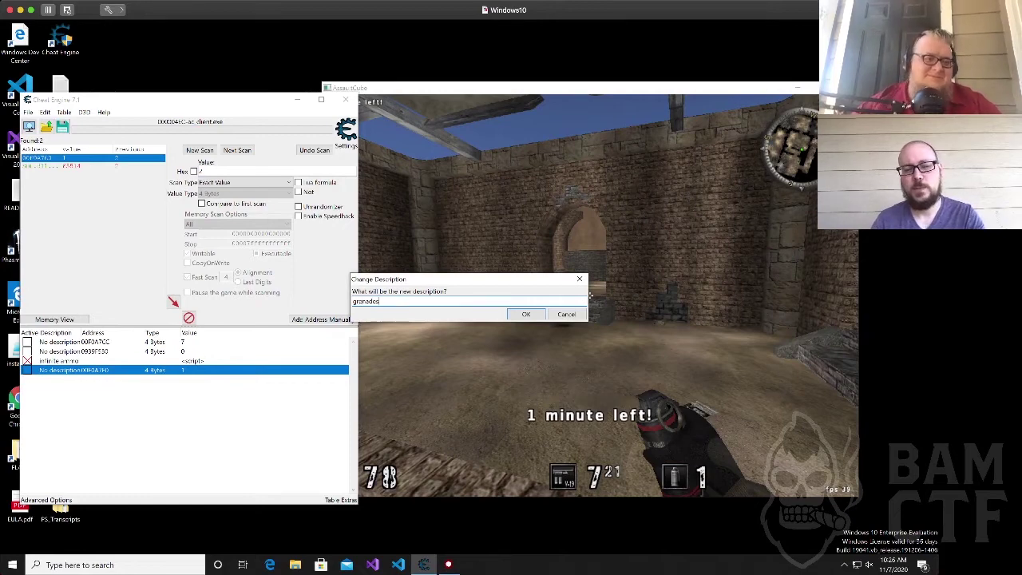
key(Return)
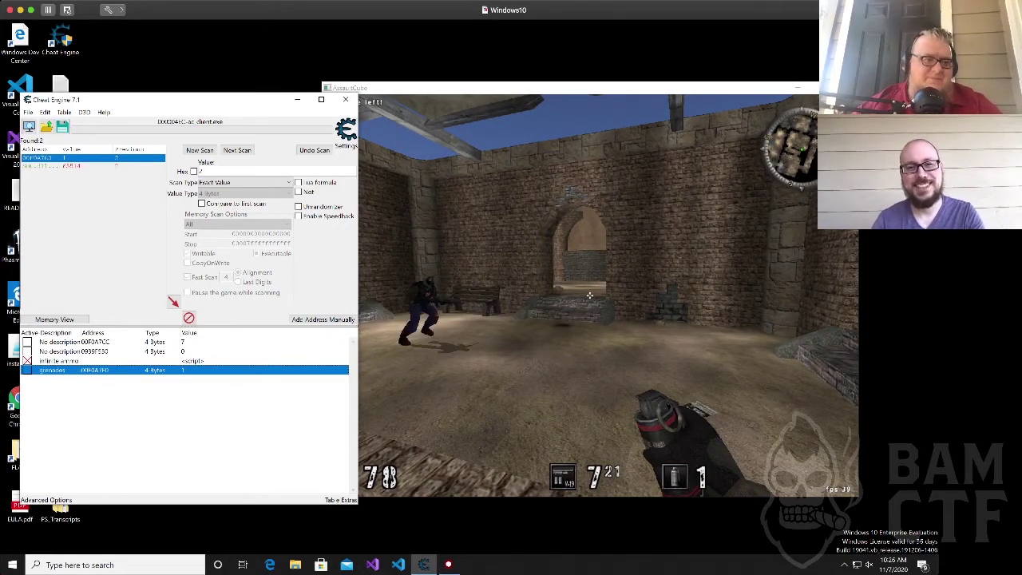
Start tracking what writes to the grenades address, and throw the remaining grenade in AssaultCube to trigger the write.
right_click(51, 154)
key(Up)
key(Up)
key(Up)
key(Up)
key(Up)
key(Up)
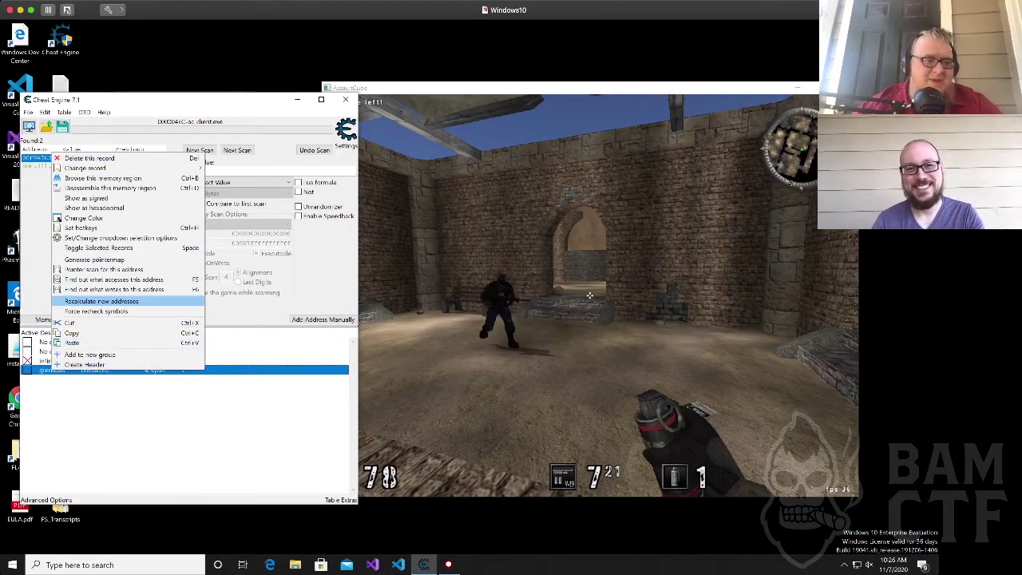
click(186, 285)
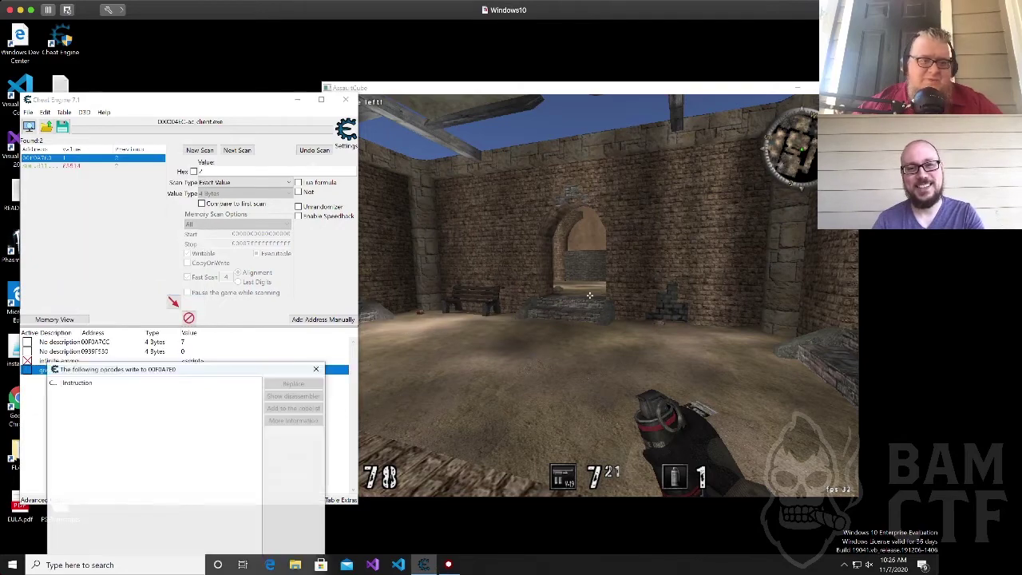
click(447, 383)
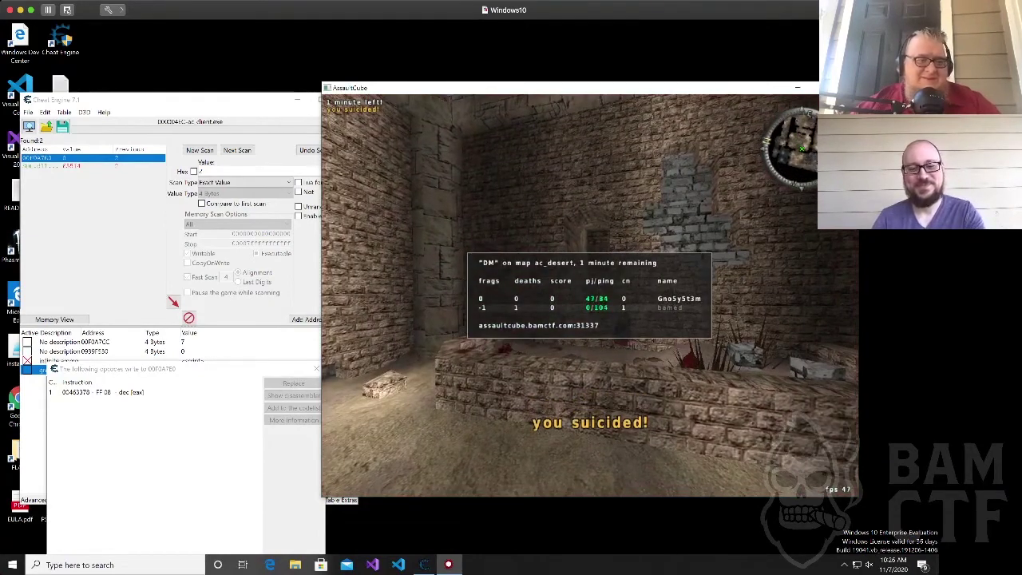
Return to Cheat Engine and show the recorded dec [eax] instruction in the disassembler.
key(alt+Tab)
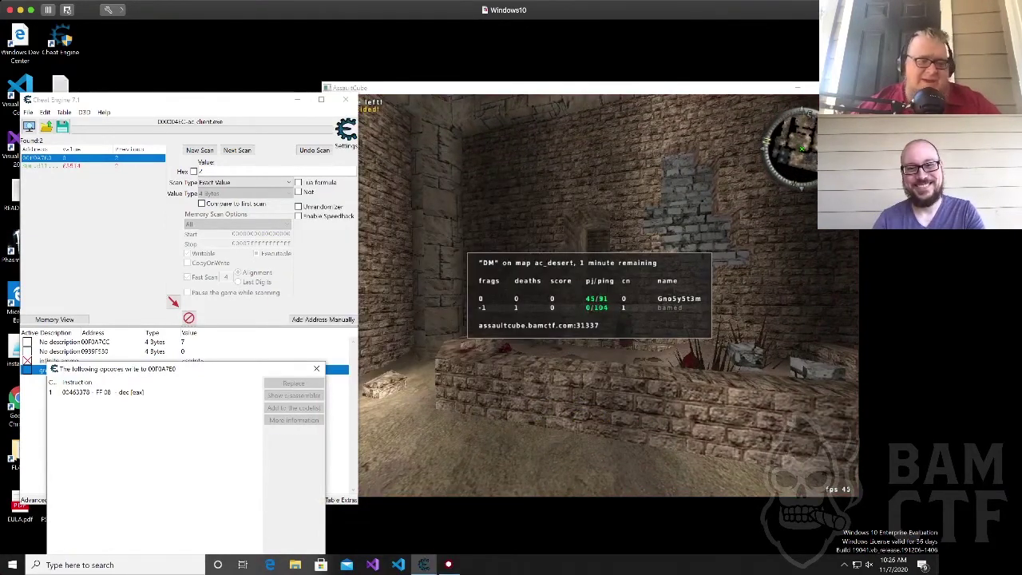
click(111, 392)
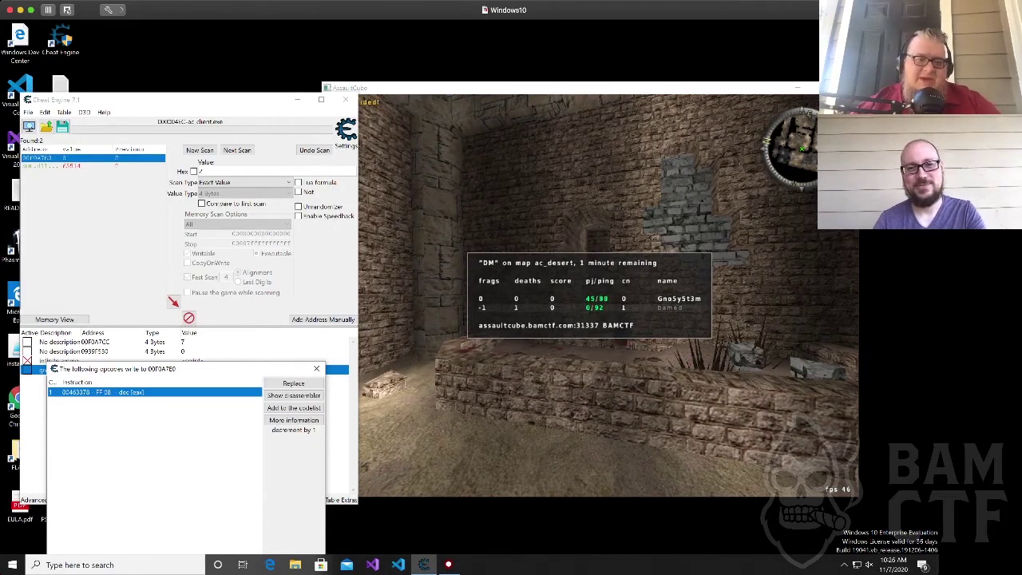
click(294, 396)
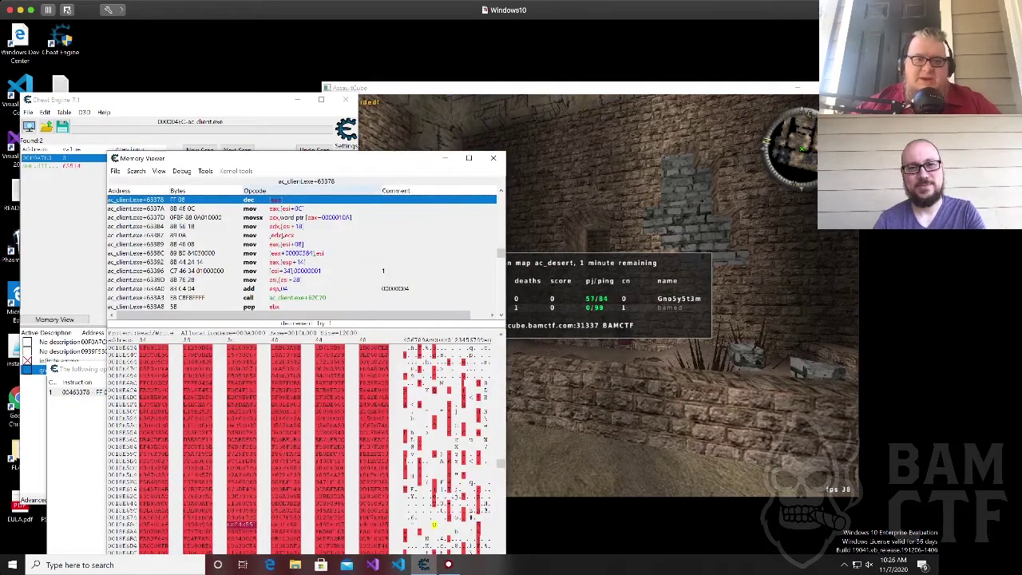
scroll(302, 253, up, 2)
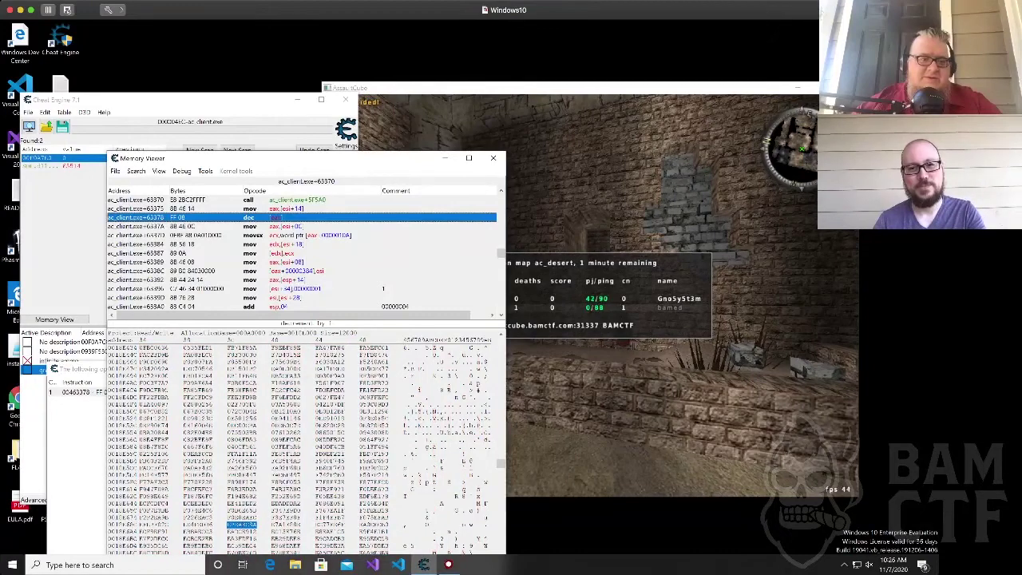
Create an Auto Assemble script from the AOB Injection template at the dec [eax] instruction, accepting the default address and symbol name.
click(205, 170)
click(229, 387)
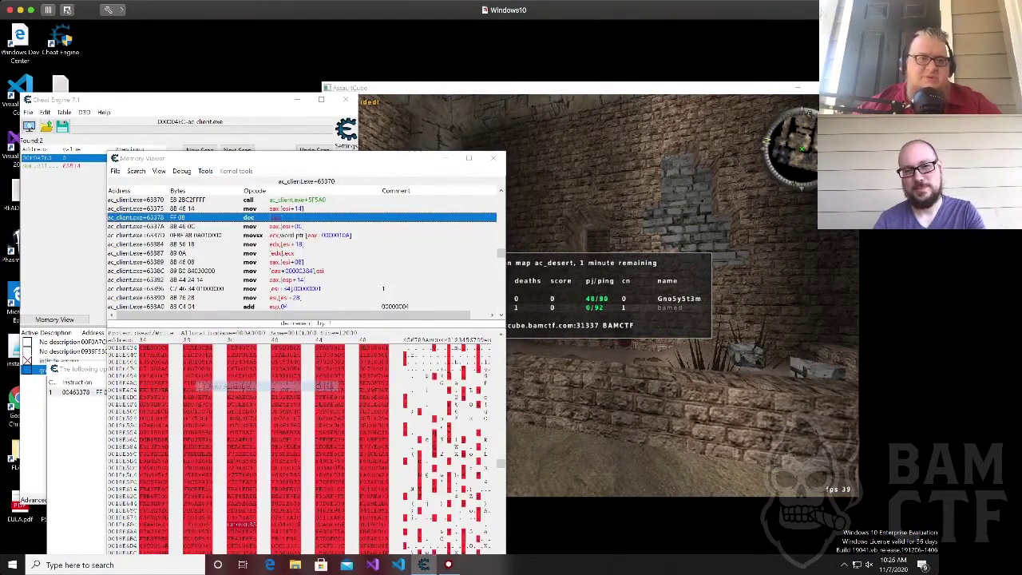
click(188, 63)
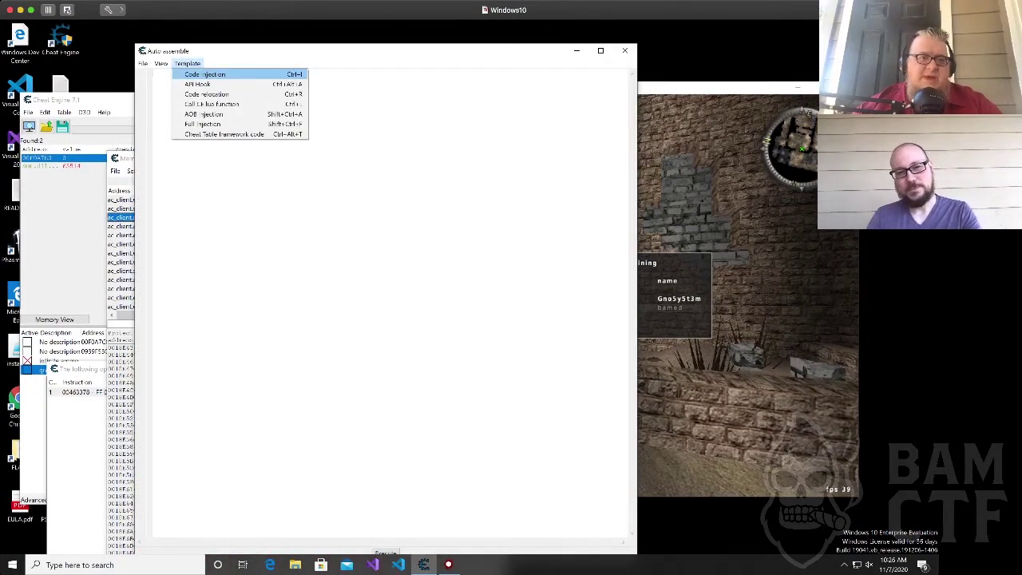
click(209, 114)
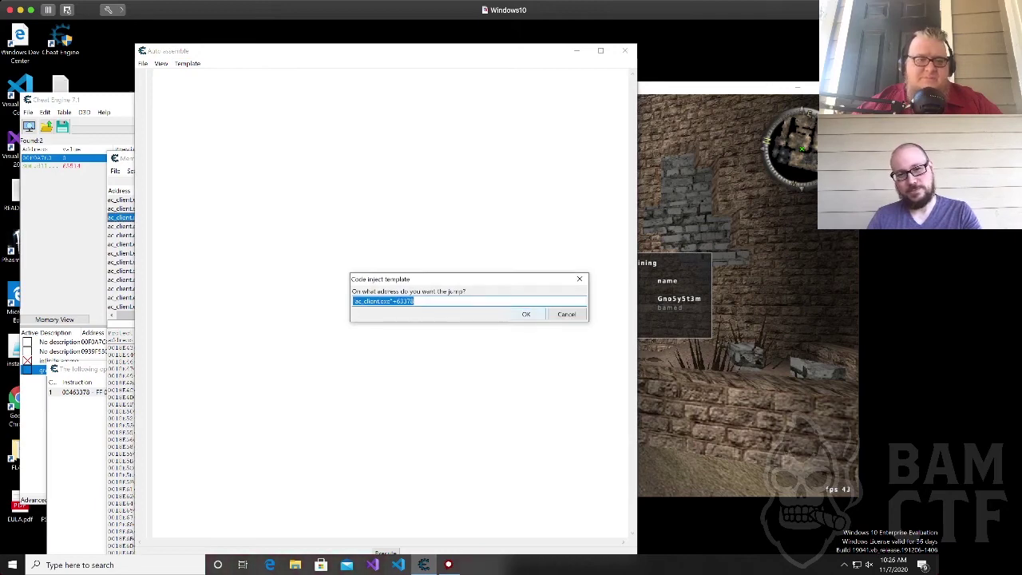
key(Return)
click(525, 314)
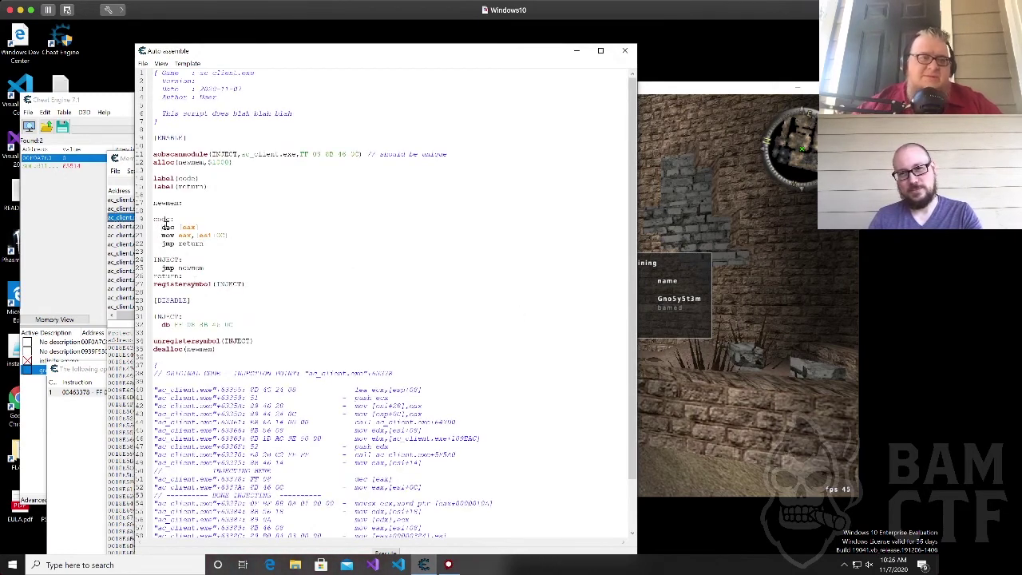
Comment out the dec [eax] line in the script's code section with //, and assign the script to the current cheat table.
click(163, 226)
text(//)
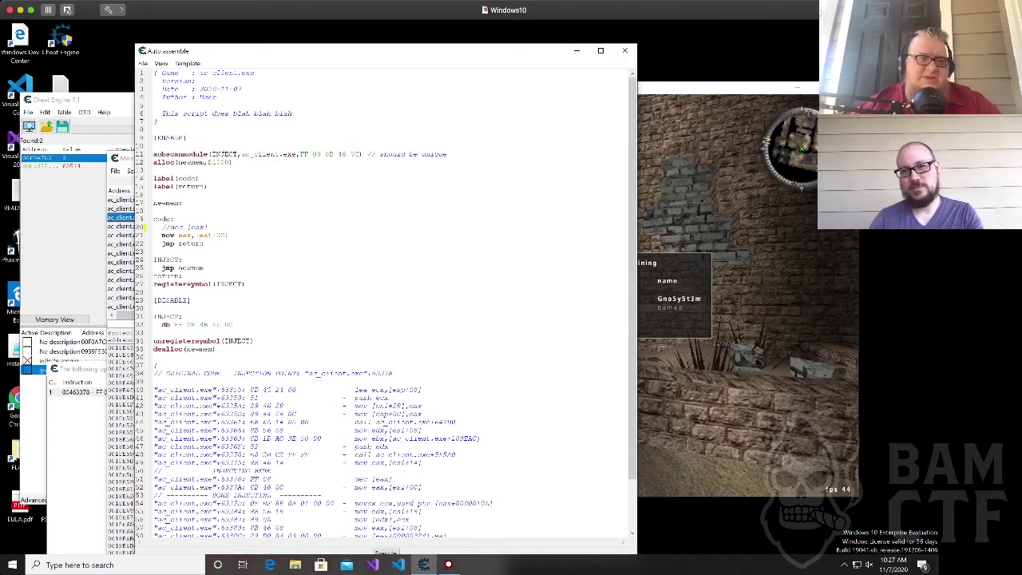
click(143, 63)
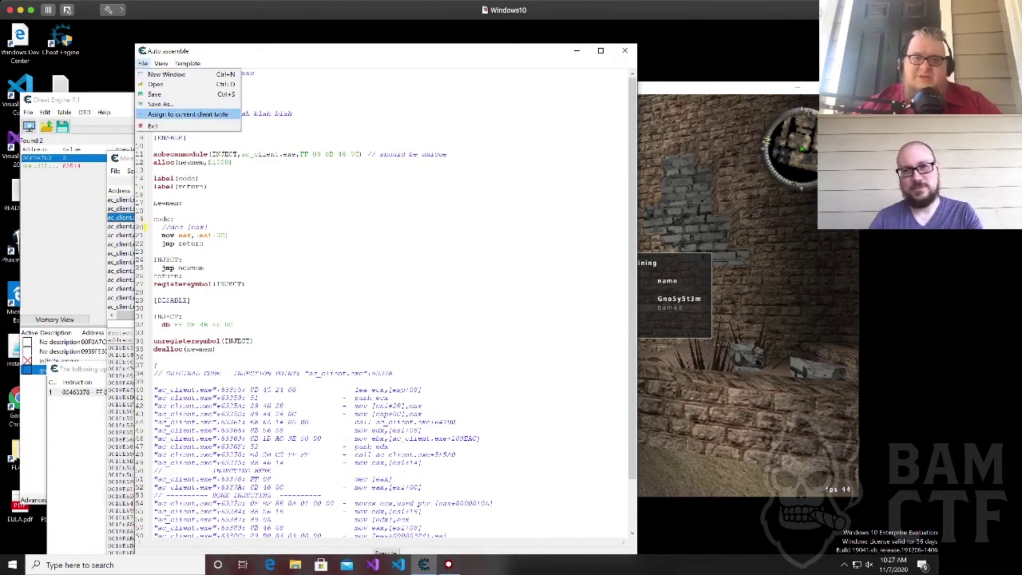
click(182, 114)
click(625, 50)
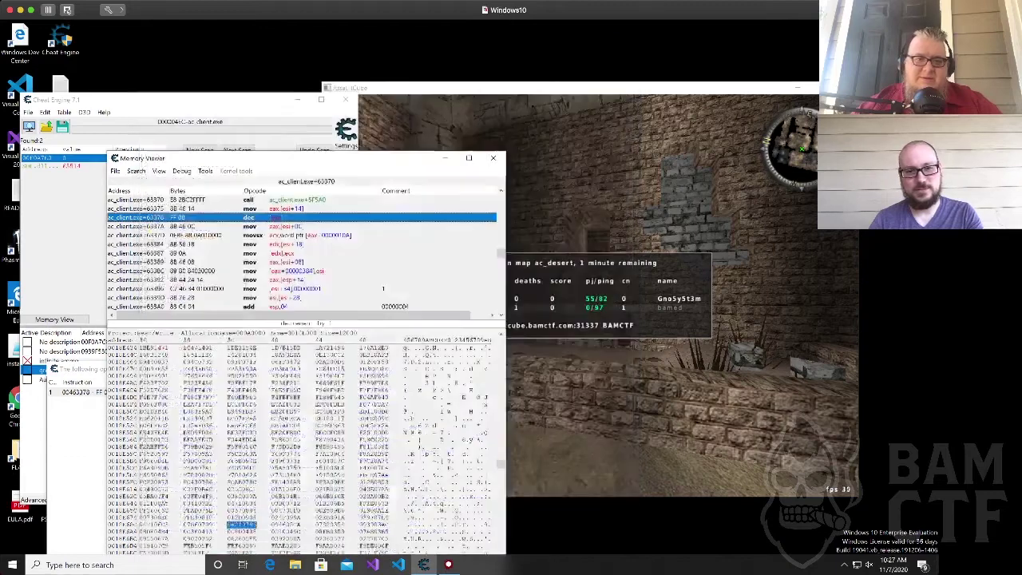
Close the memory viewer and opcode list, then activate the new Auto Assemble script and respawn in AssaultCube.
click(494, 158)
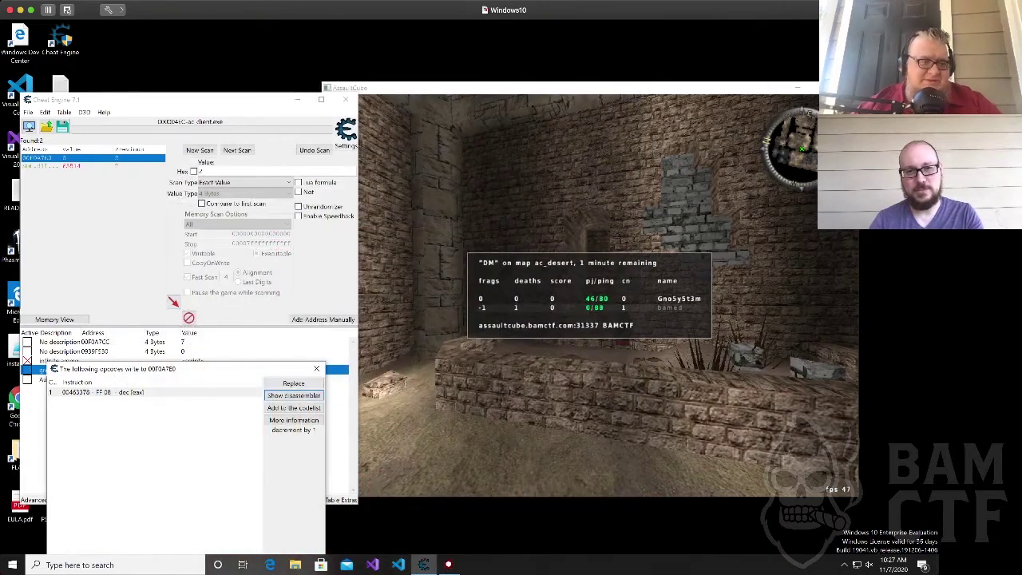
click(316, 368)
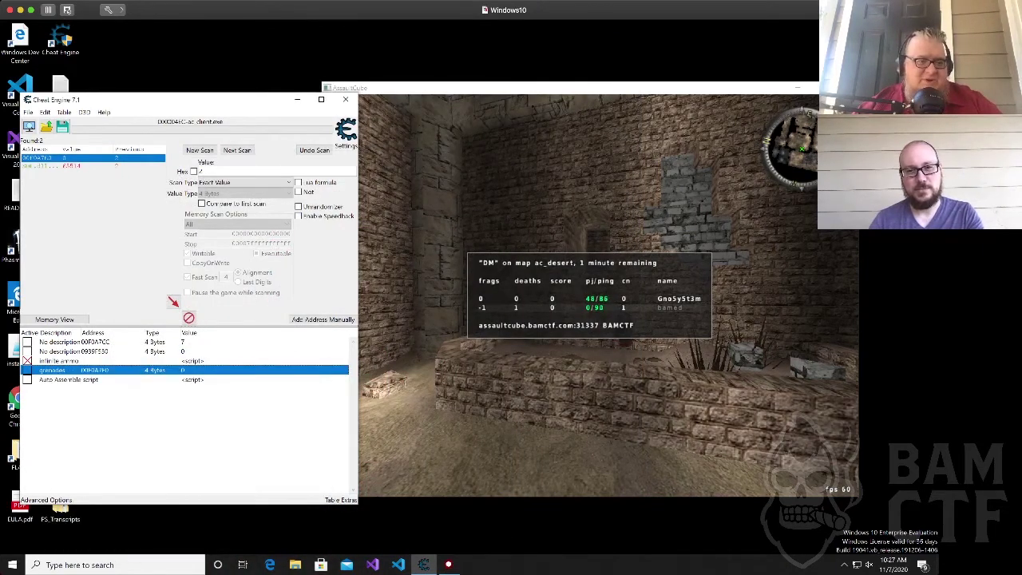
click(27, 380)
click(589, 295)
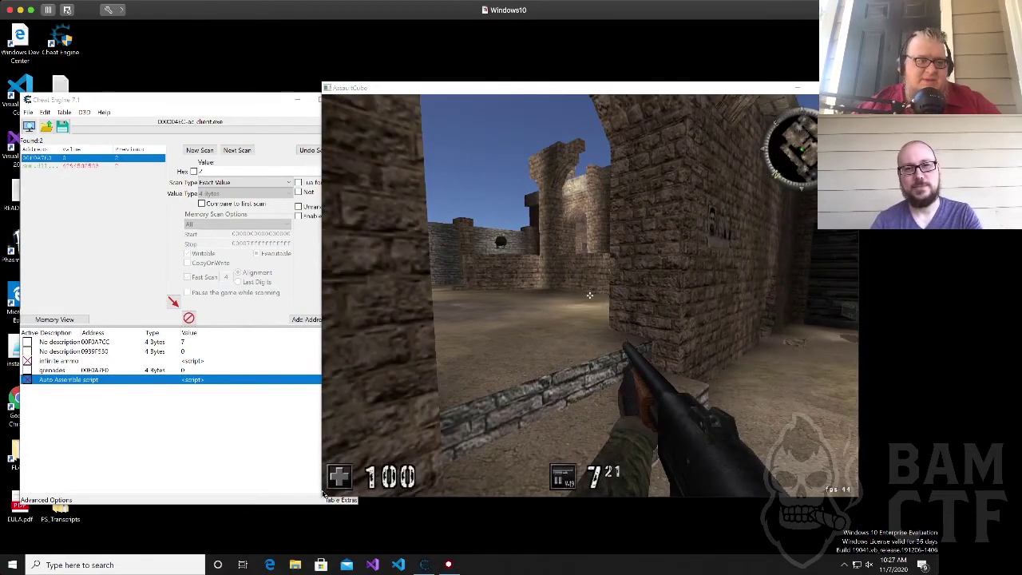
Switch to Cheat Engine and set the grenades entry's value to 1.
key(alt+Tab)
key(Up)
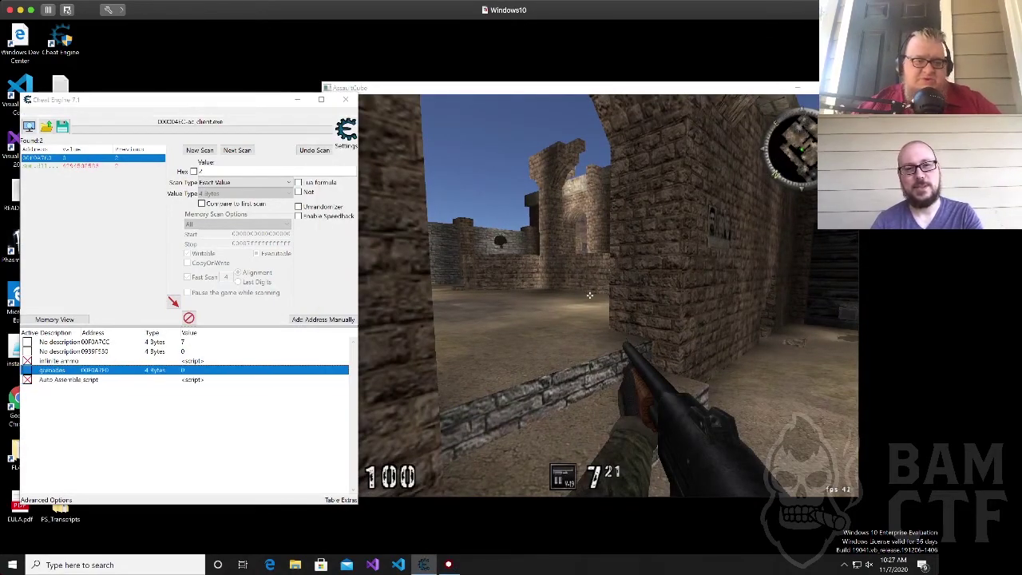
key(Return)
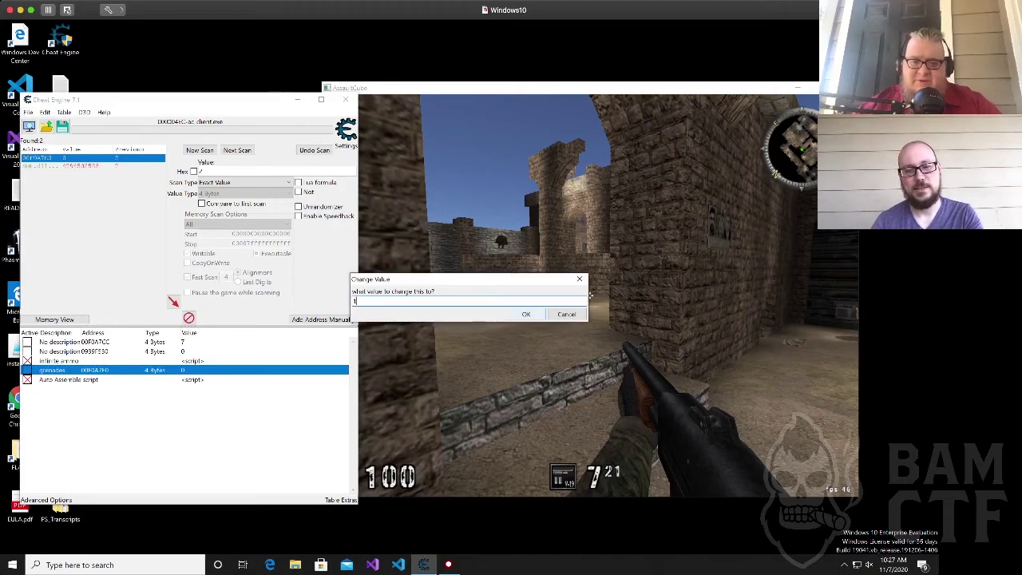
key(Return)
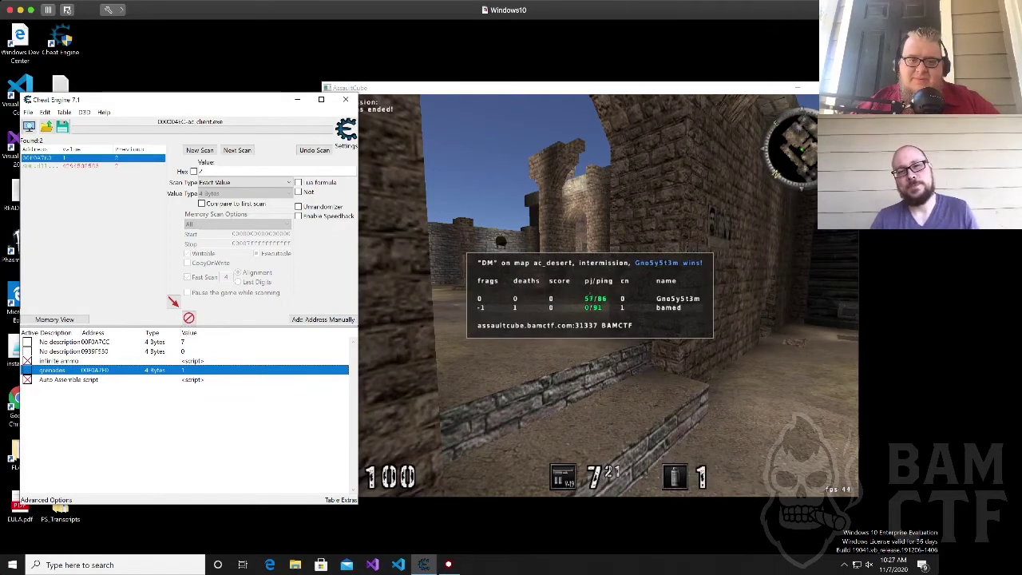
Return to AssaultCube, dismiss the in-game menu, and cycle through the available weapons in the new match to check for grenades.
key(alt+Tab)
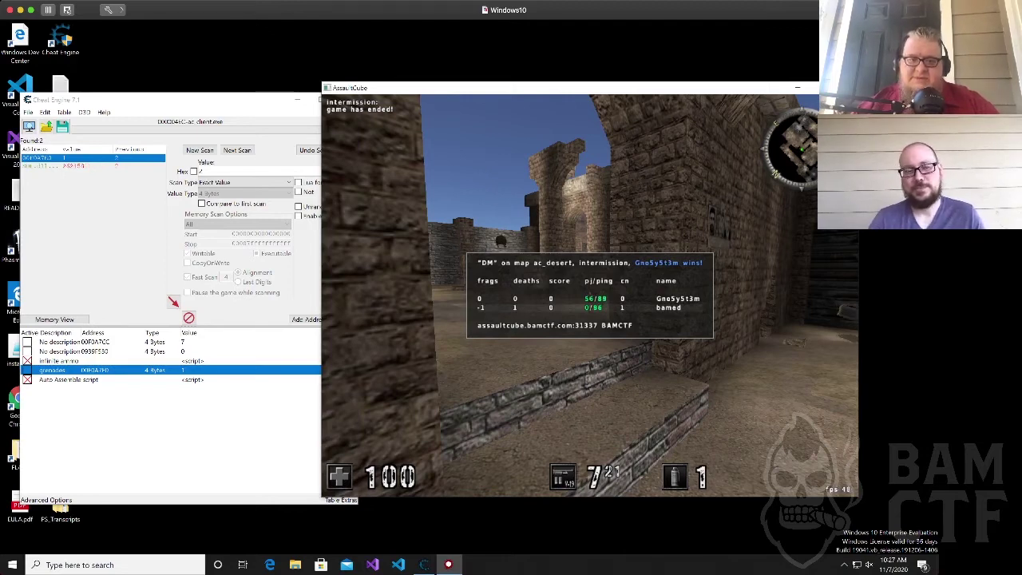
key(Escape)
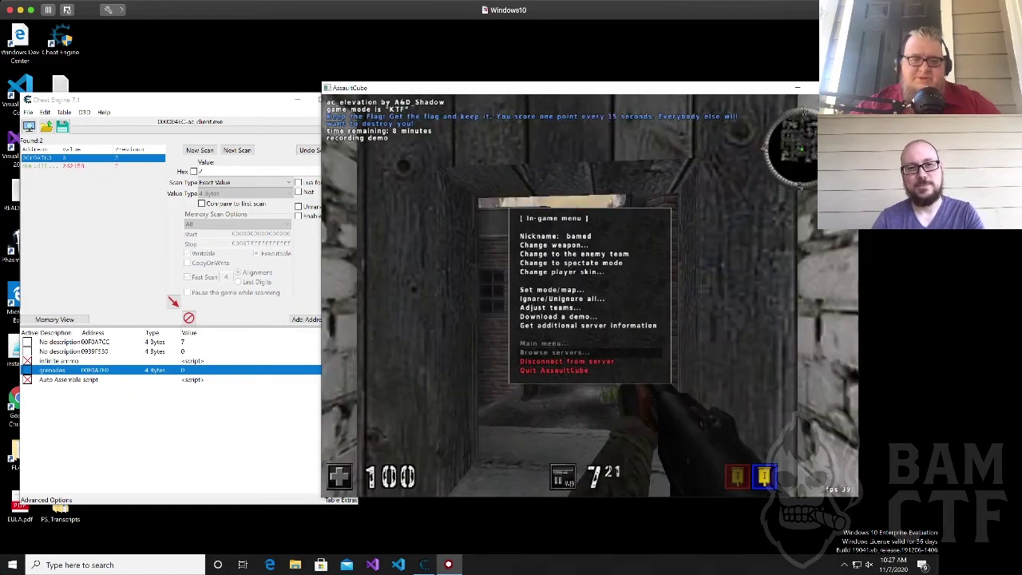
key(Escape)
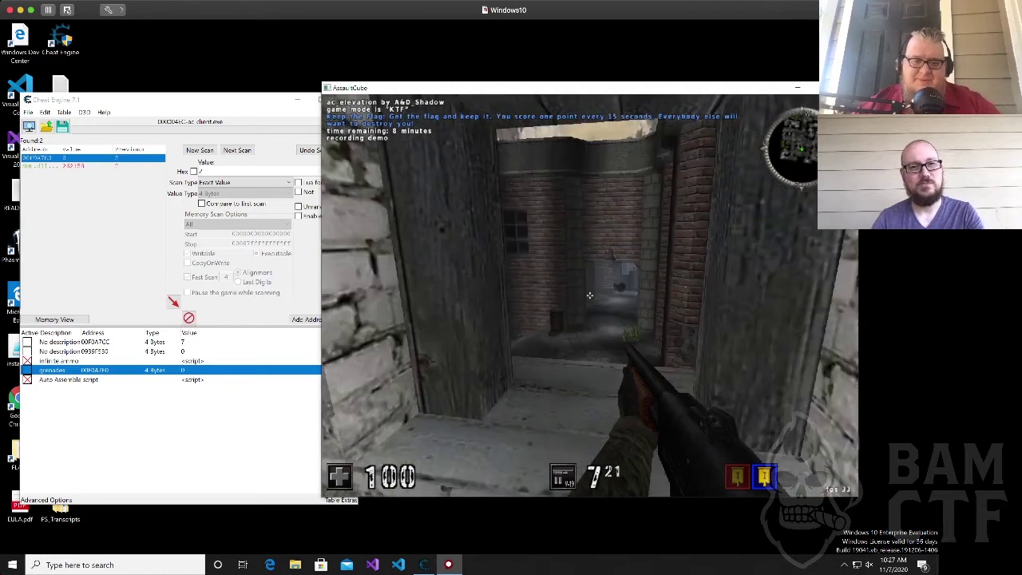
click(590, 295)
scroll(590, 295, down, 1)
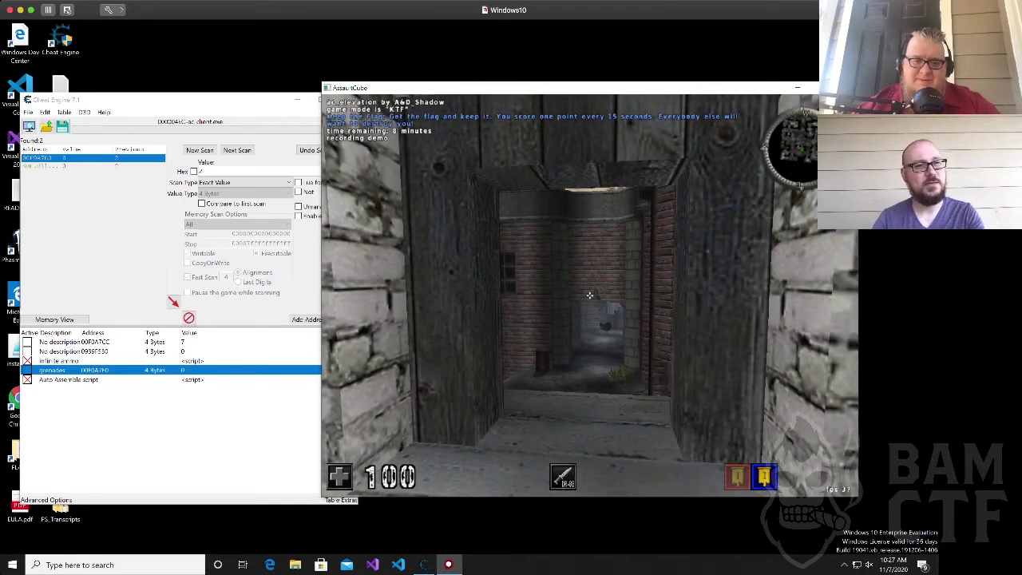
key(1)
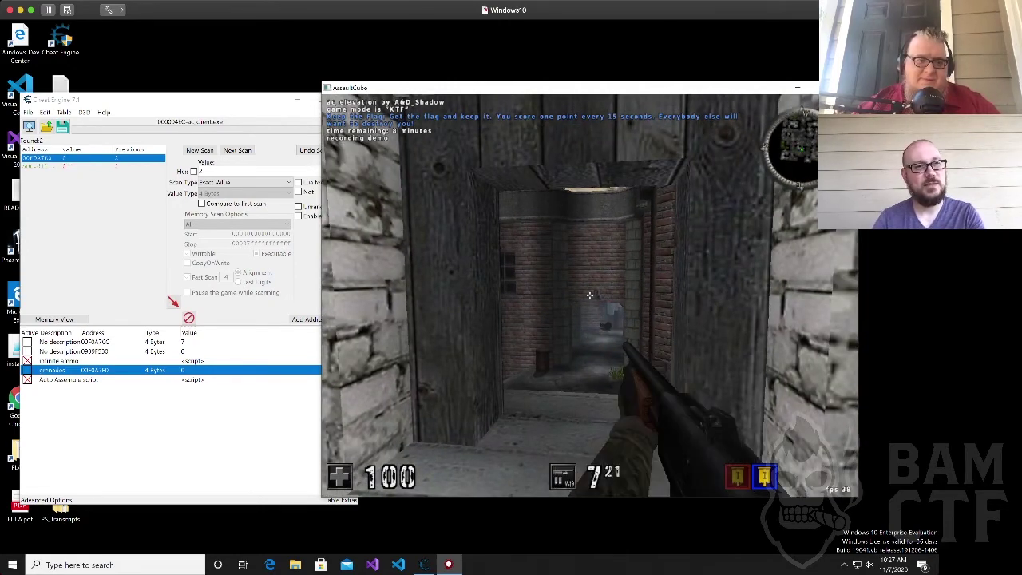
key(slash)
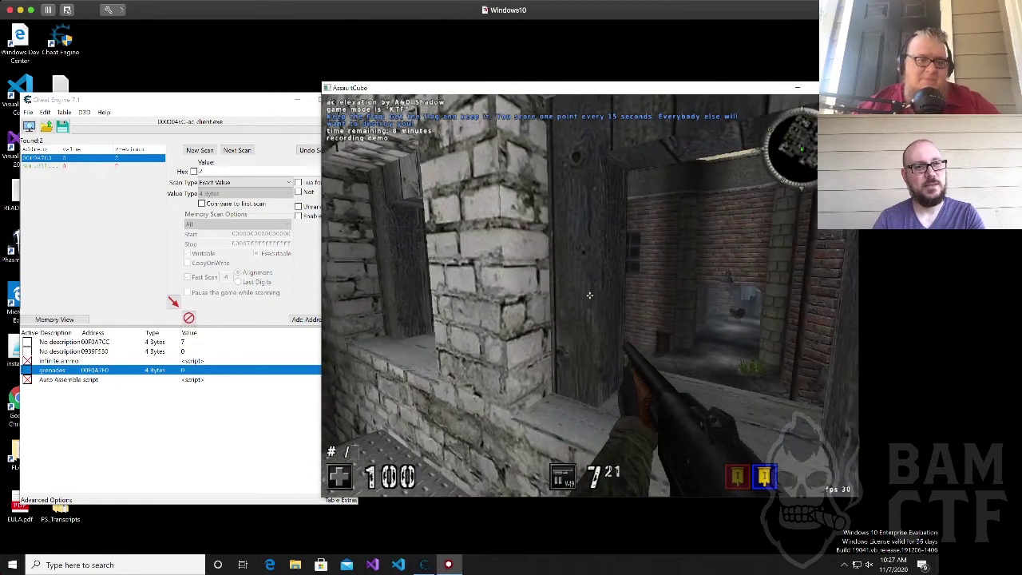
Switch to Cheat Engine and set the grenades entry back to 1 for the current match.
key(alt+Tab)
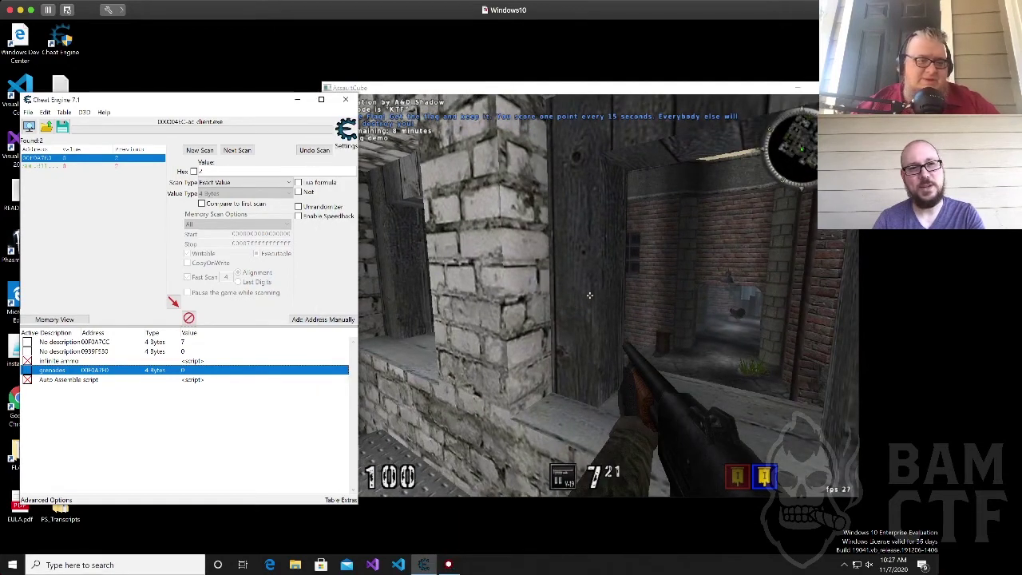
key(Return)
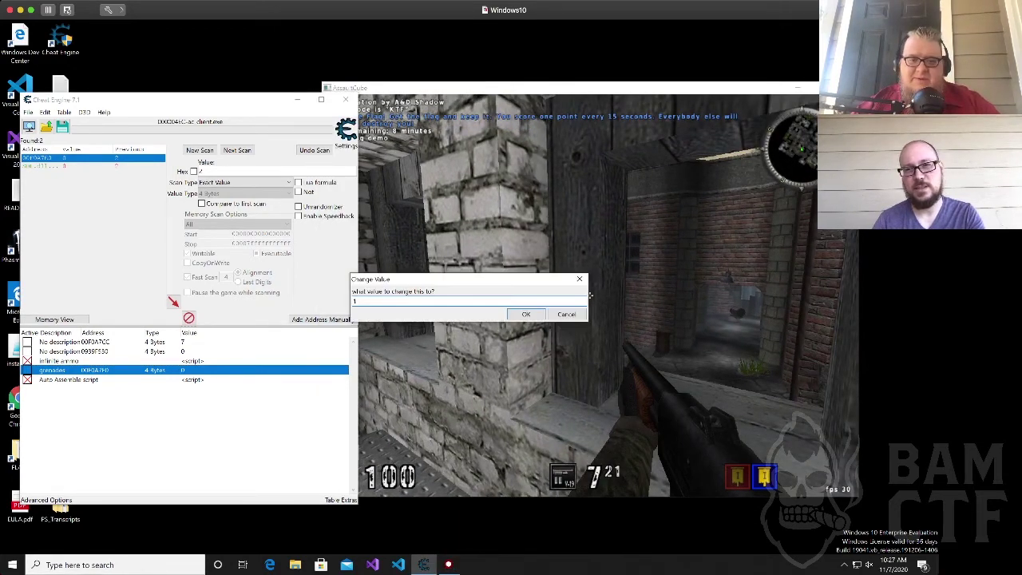
key(Return)
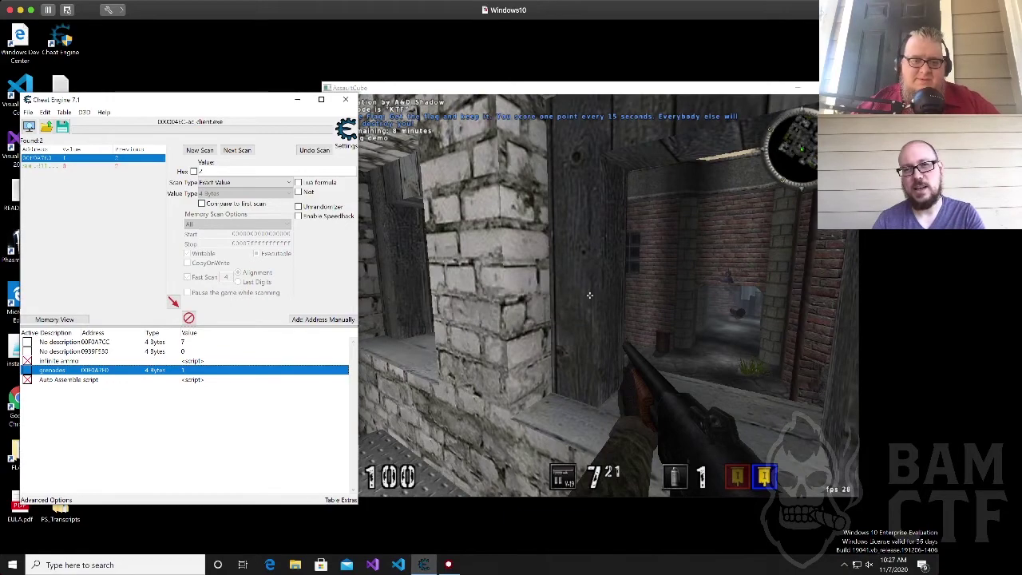
Return to AssaultCube, switch between weapons to try the grenade, and move through the map.
key(alt+Tab)
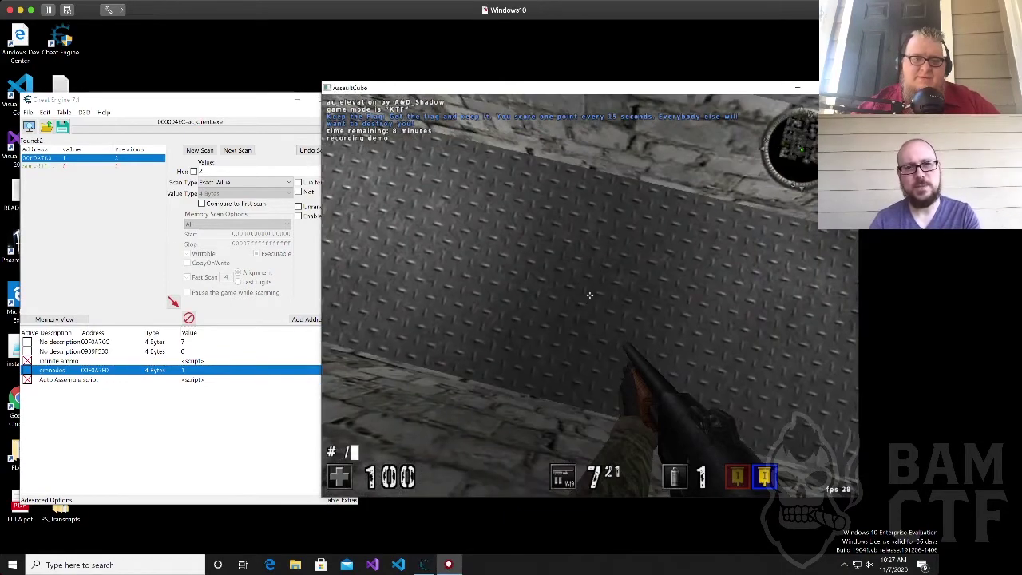
text(3)
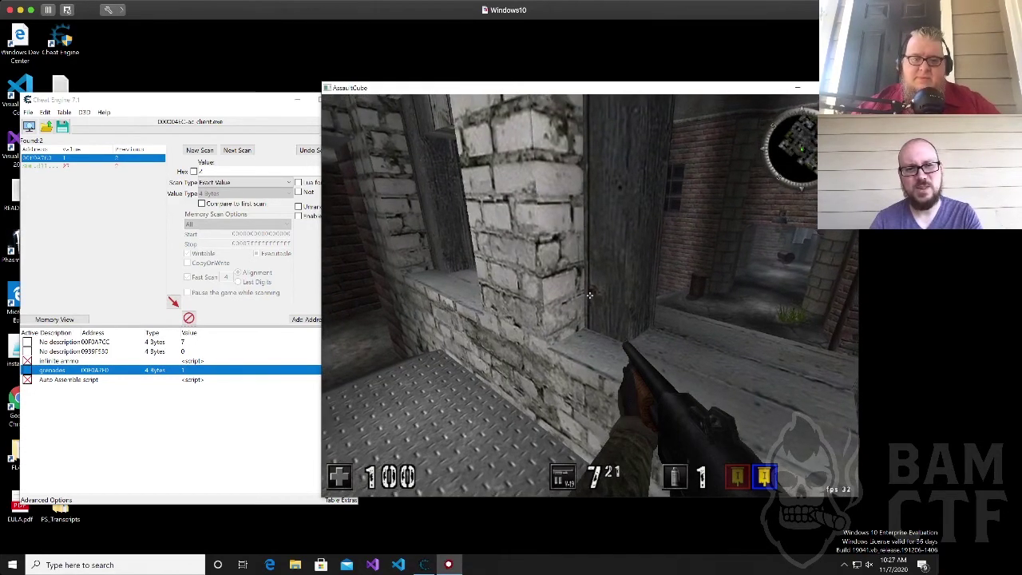
text(31)
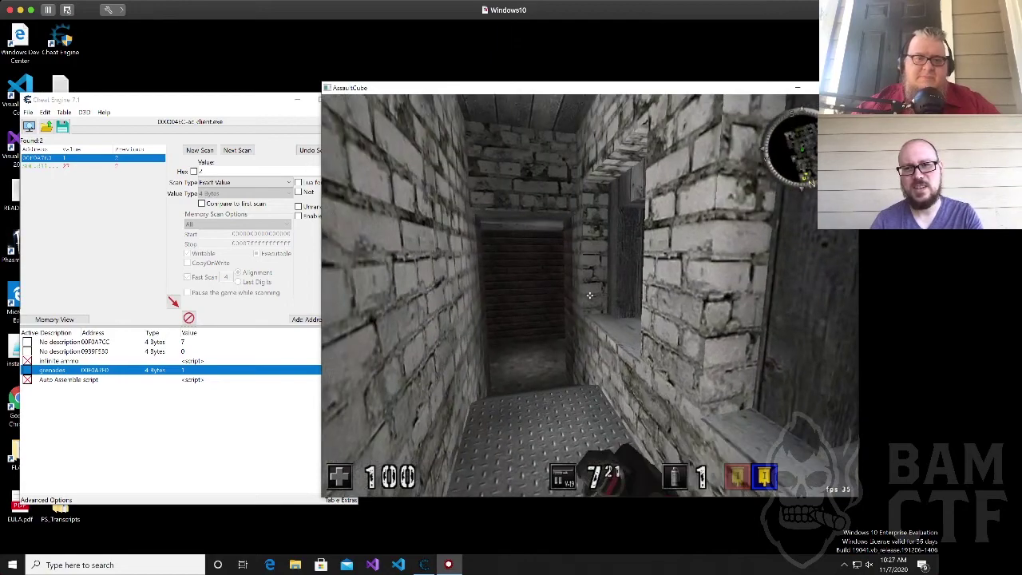
text(3)
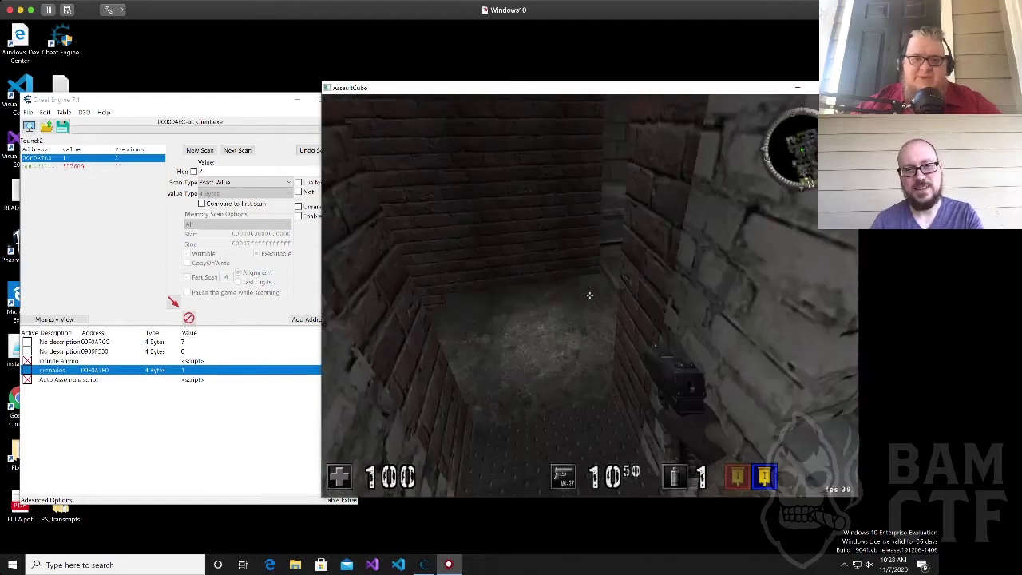
key(w)
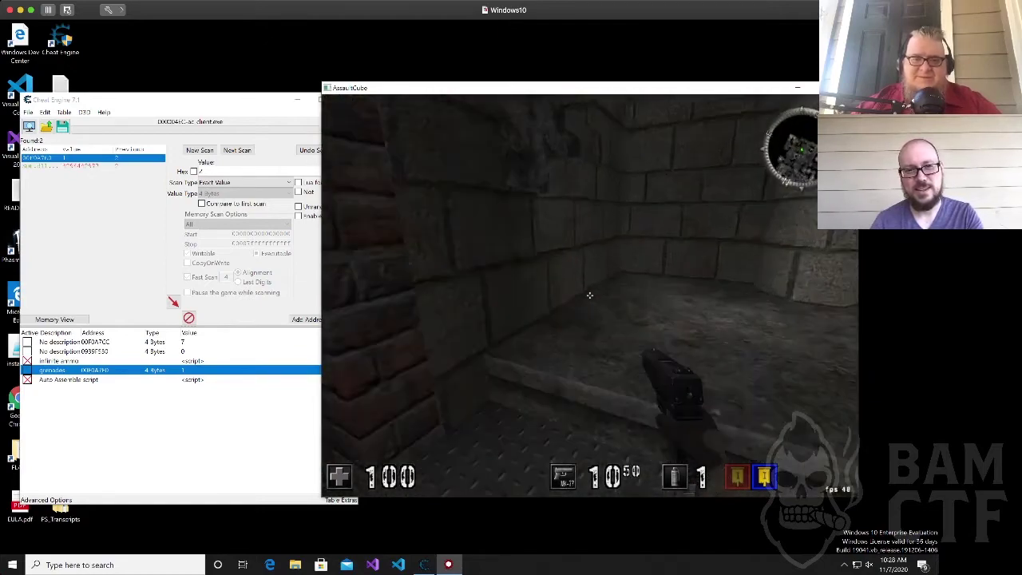
key(w)
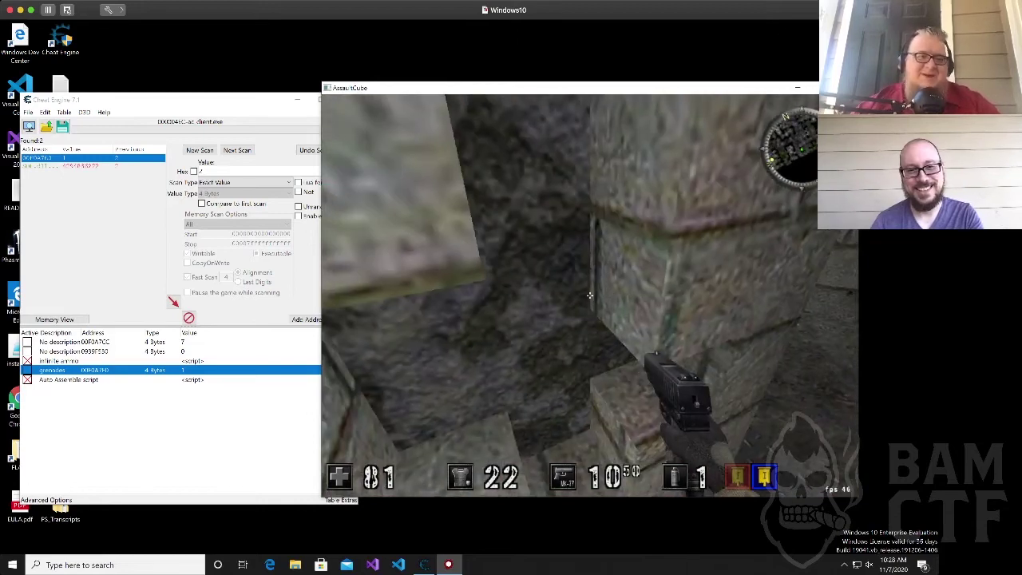
Switch to Cheat Engine and run a new 4-byte exact-value scan for the health value 81.
key(alt+Tab)
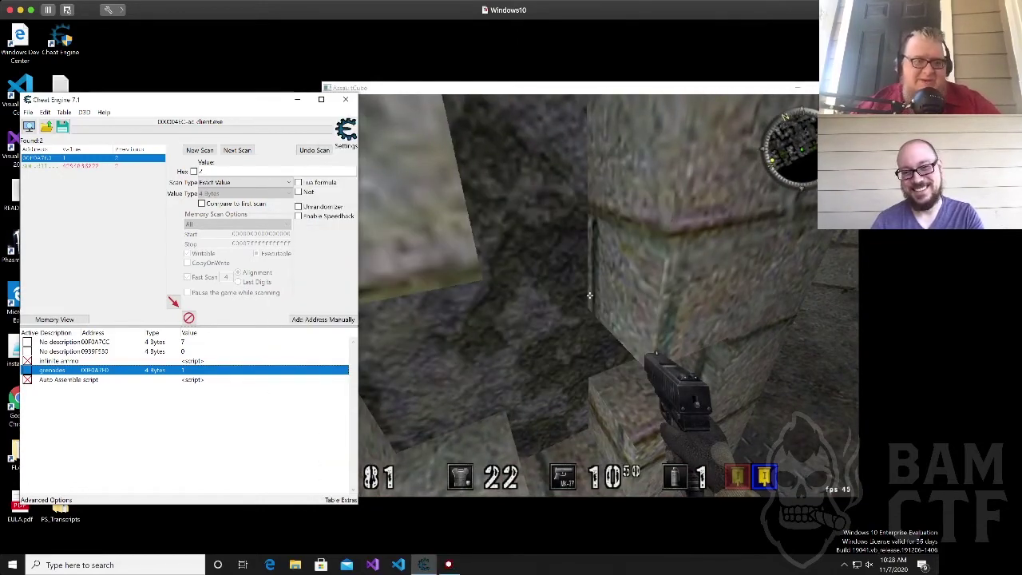
click(216, 171)
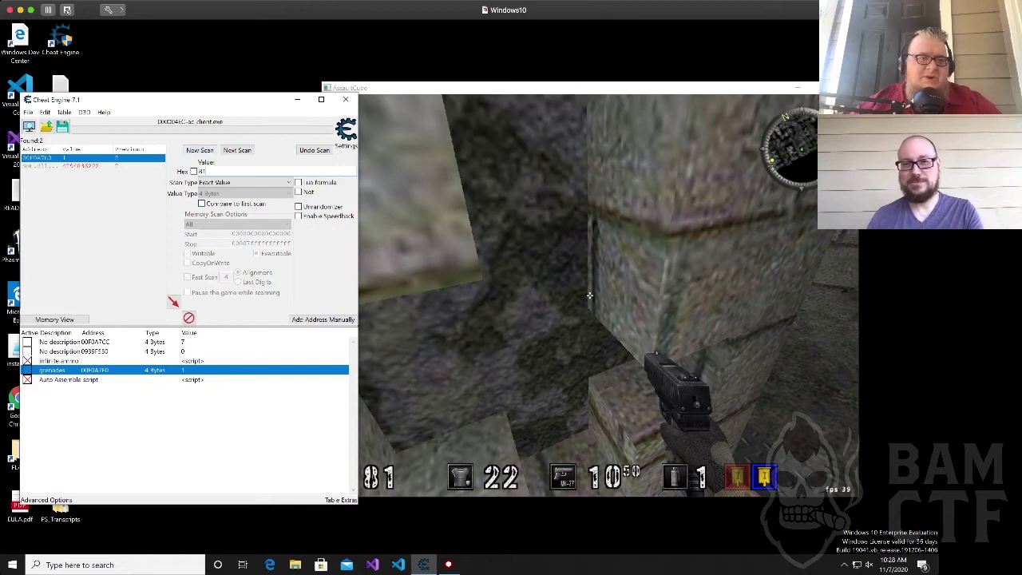
click(200, 150)
click(200, 150)
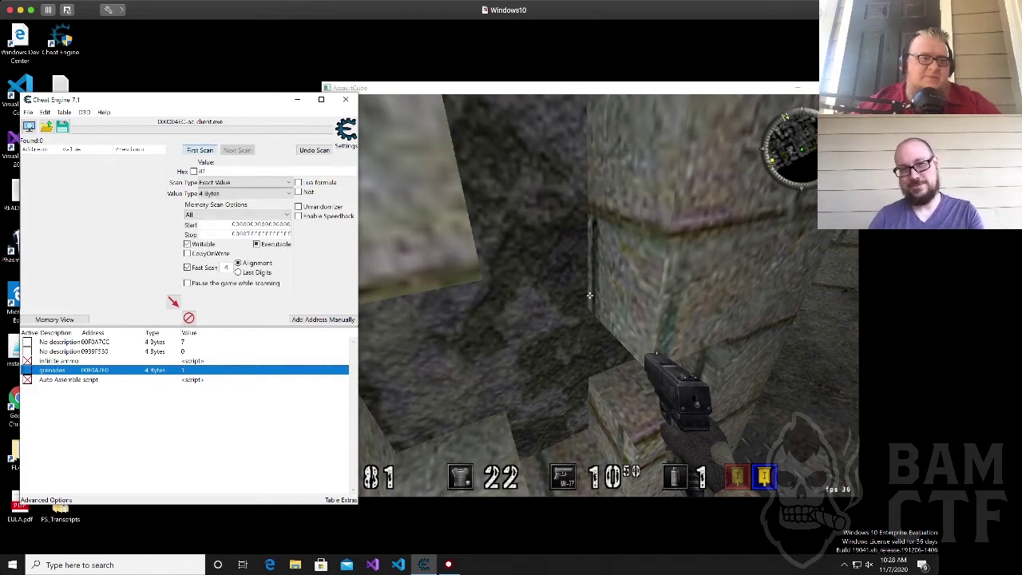
Go back to AssaultCube and move around the map until the opponent's fire lowers the player's health.
click(589, 296)
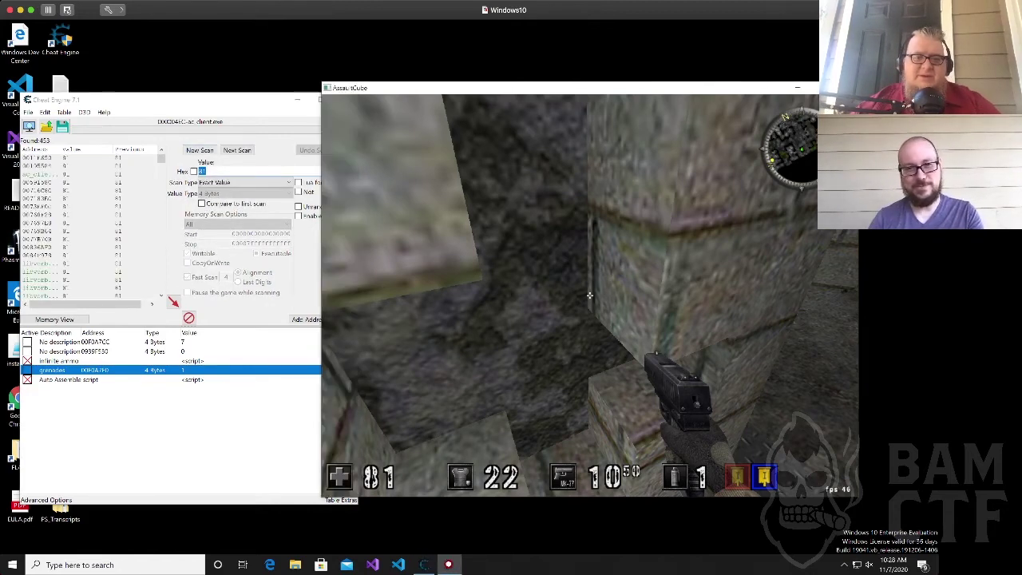
key(w)
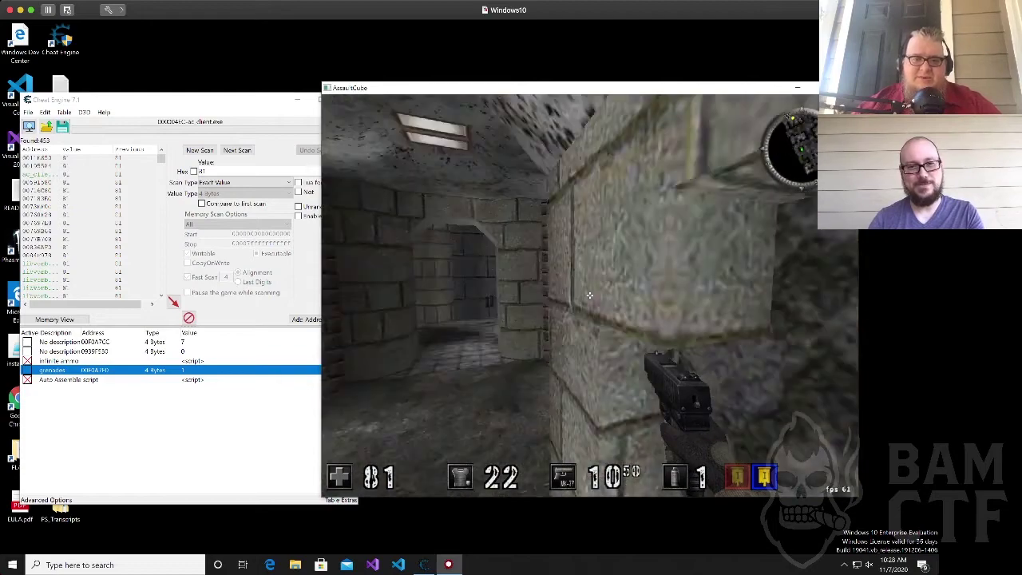
key(w)
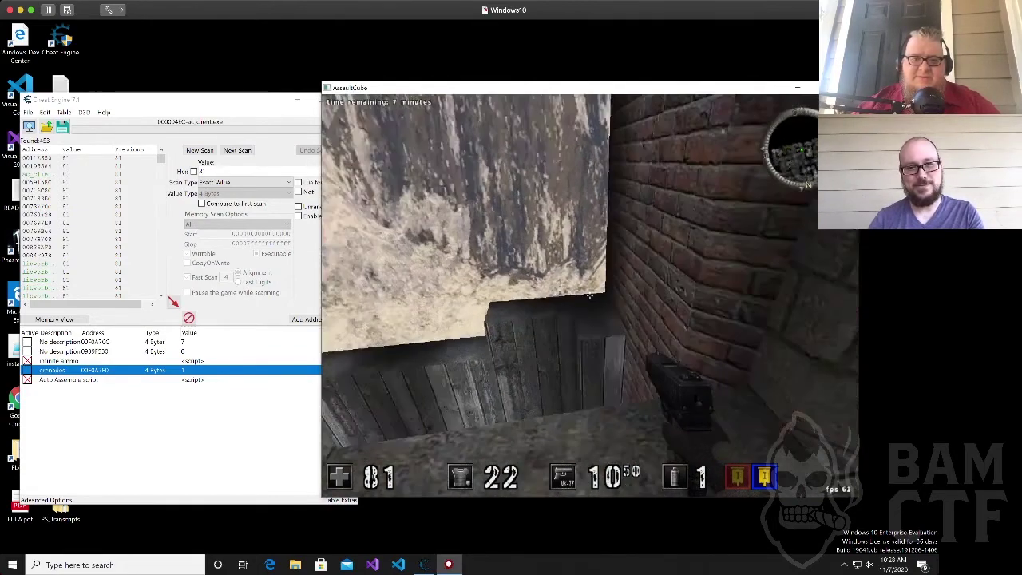
key(s)
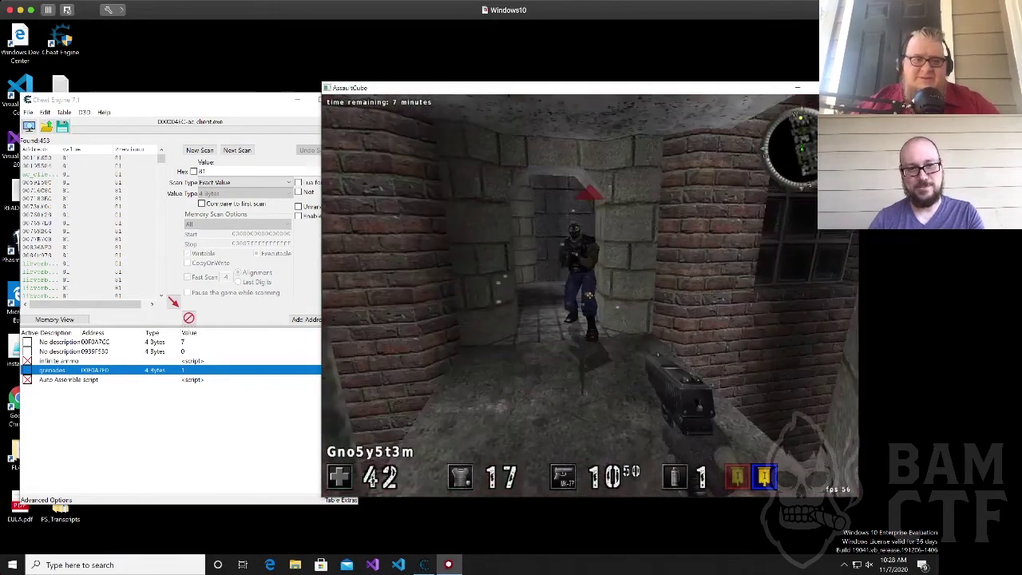
In Cheat Engine, narrow the scan to the health value 42 and add the remaining address to the cheat table.
key(alt+Tab)
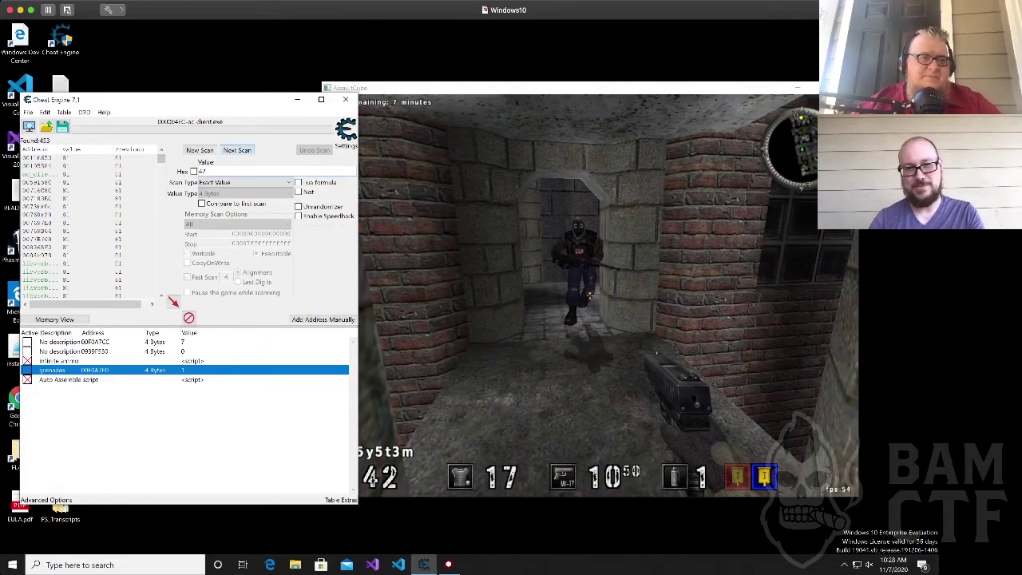
click(237, 150)
double_click(39, 158)
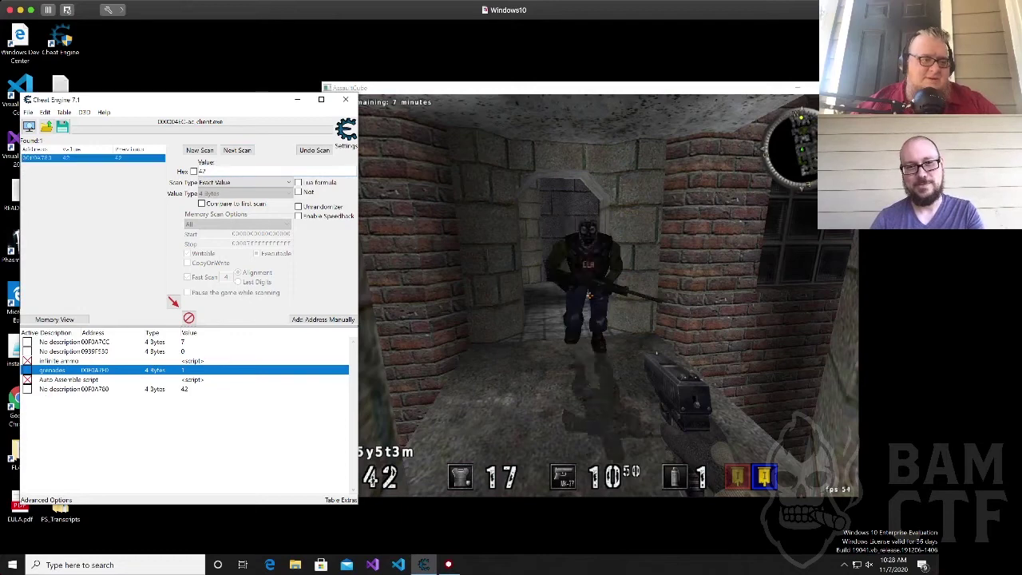
Find out what writes to the new health address, then take more damage in AssaultCube to capture the instruction.
click(72, 389)
right_click(72, 388)
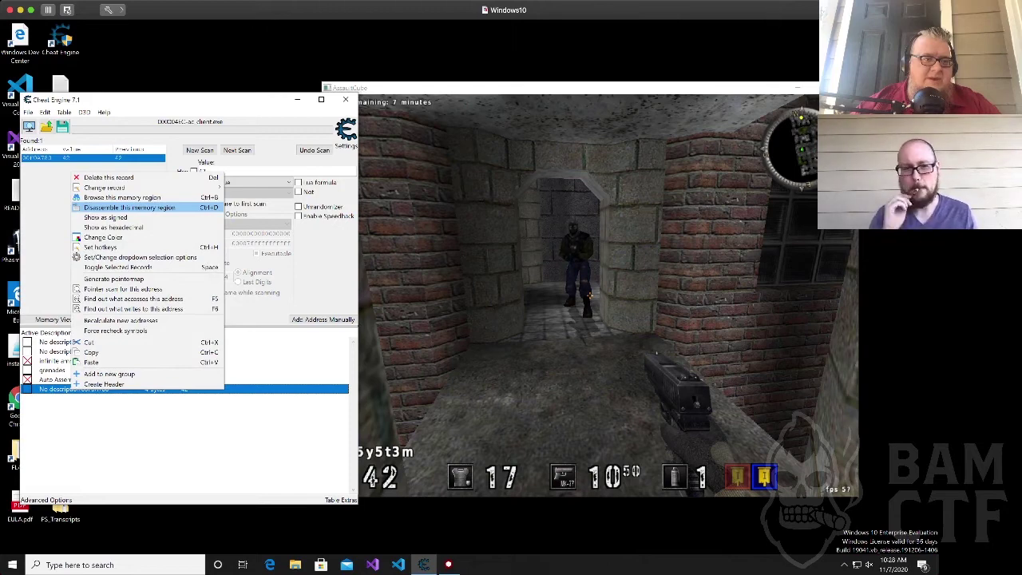
click(160, 308)
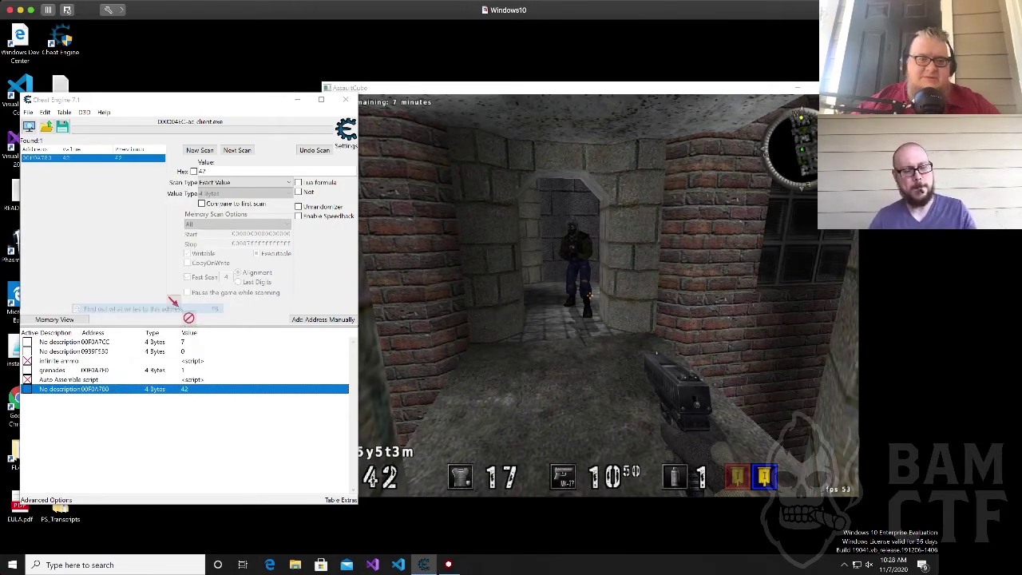
key(alt+Tab)
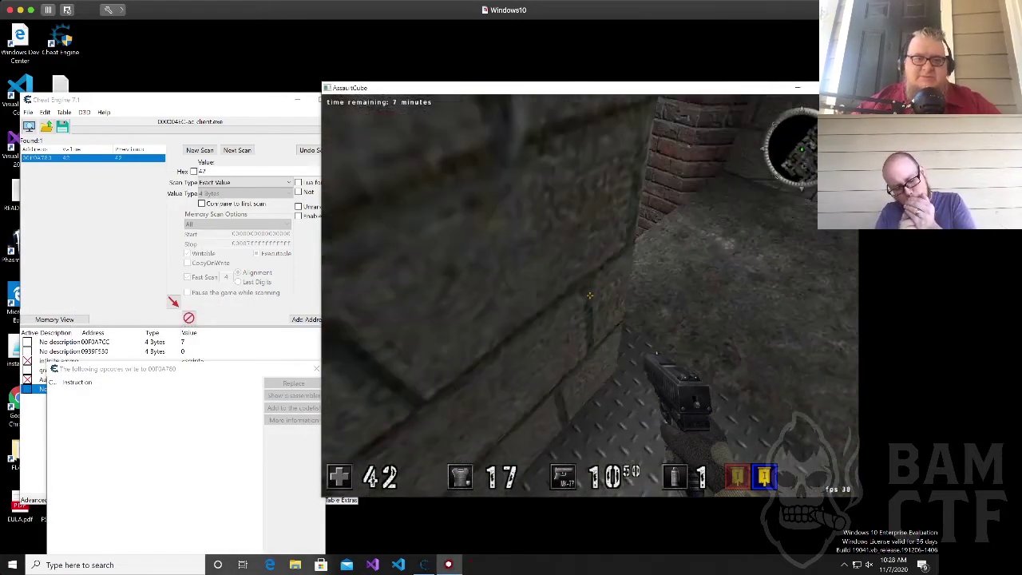
key(w)
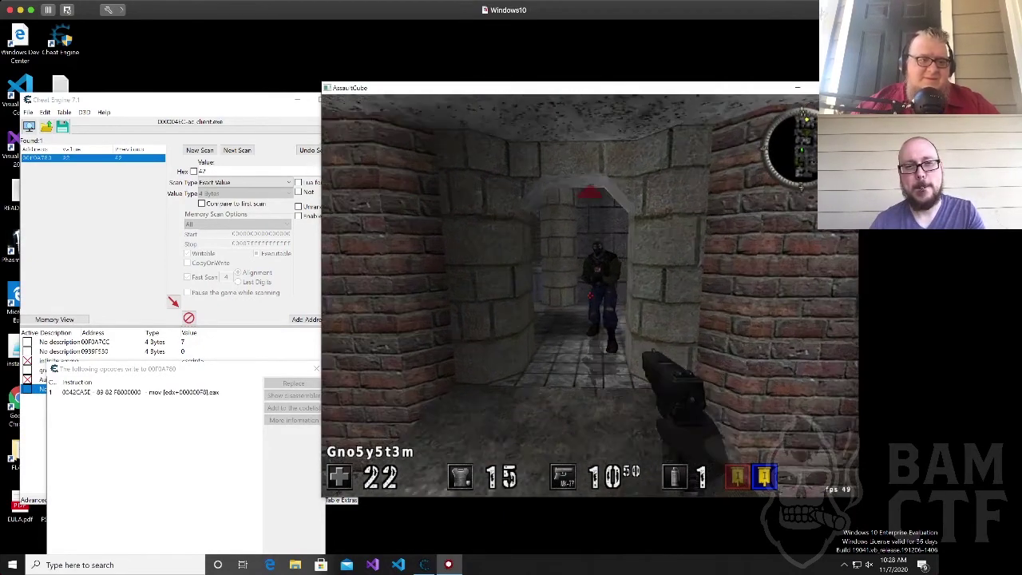
In Cheat Engine, show the captured mov [edx+000000F8],eax instruction in the disassembler and review the code above it.
key(alt+Tab)
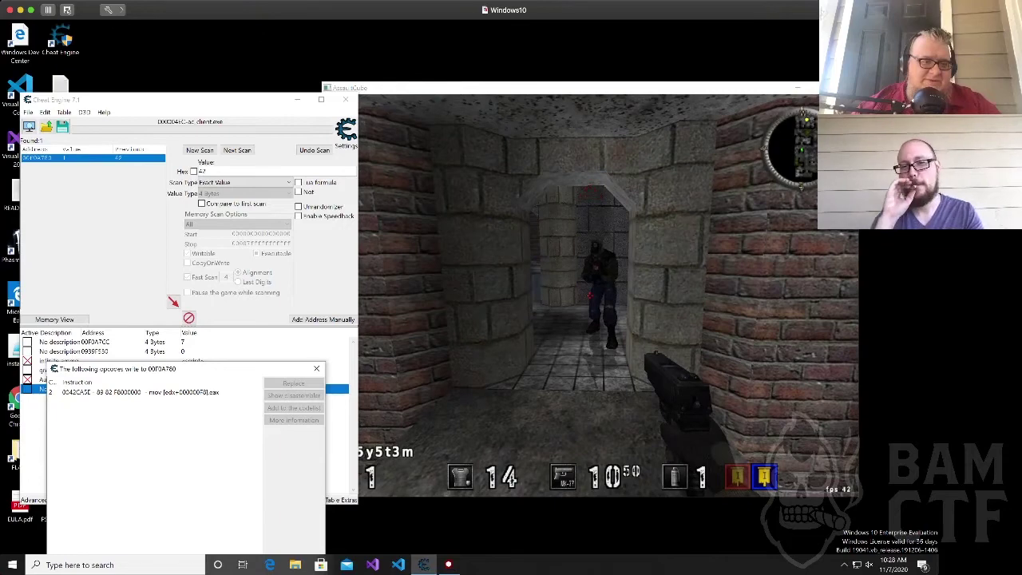
click(185, 392)
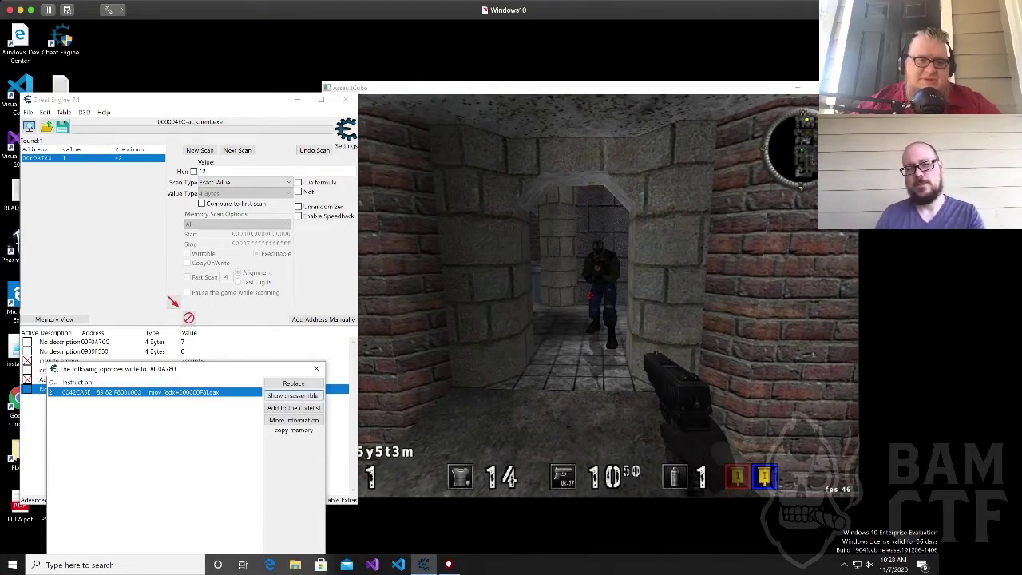
click(293, 395)
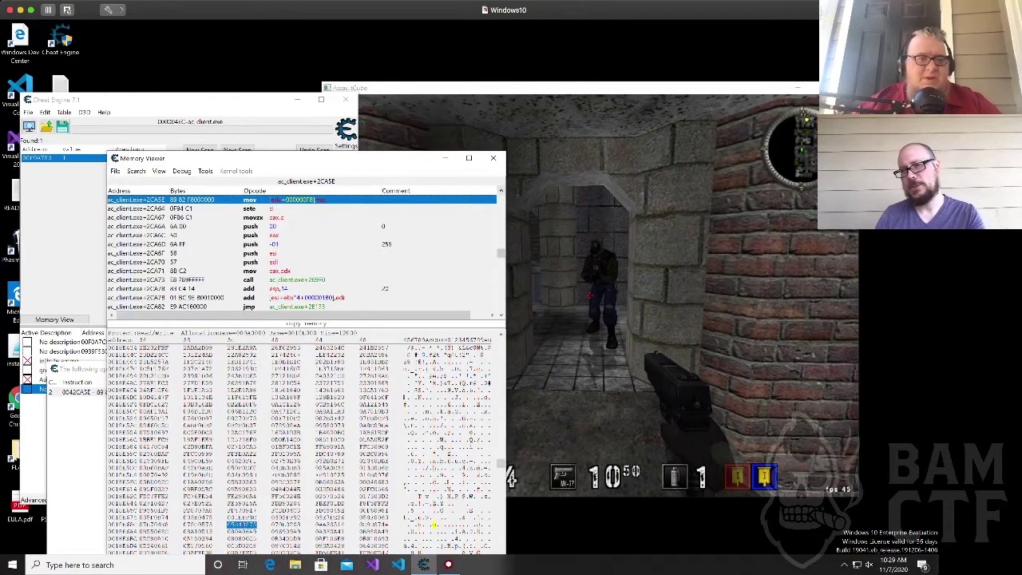
click(501, 190)
click(501, 190)
click(500, 190)
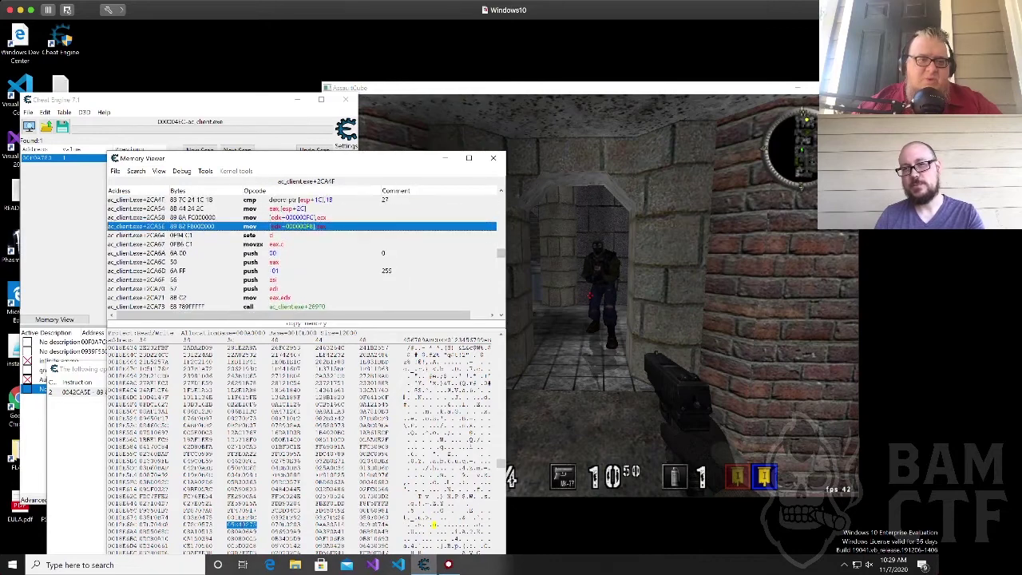
click(500, 190)
click(501, 190)
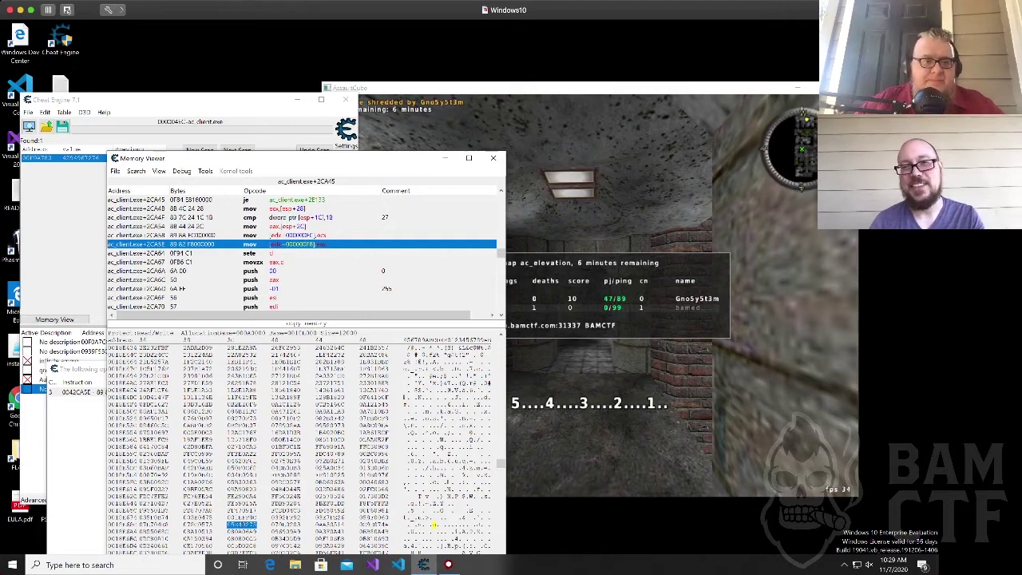
scroll(303, 253, up, 4)
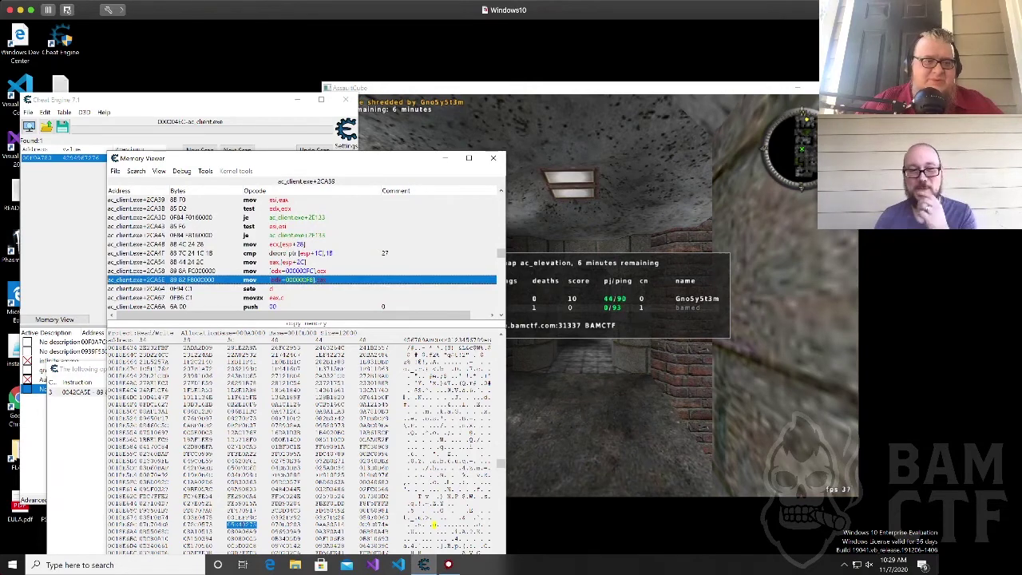
Replace the mov instruction at ac_client.exe+2CA5E with code that does nothing.
right_click(199, 280)
click(248, 320)
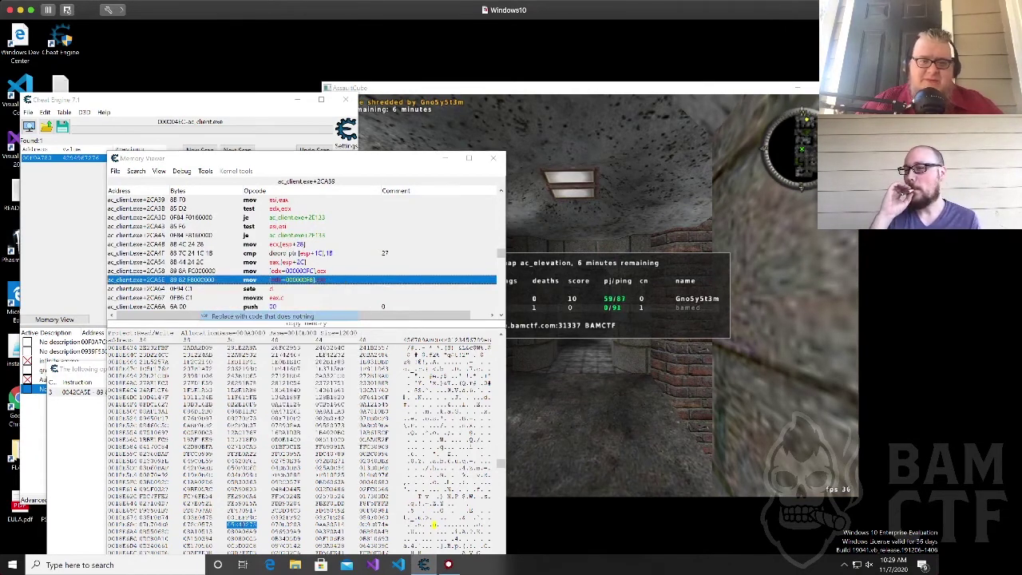
click(455, 312)
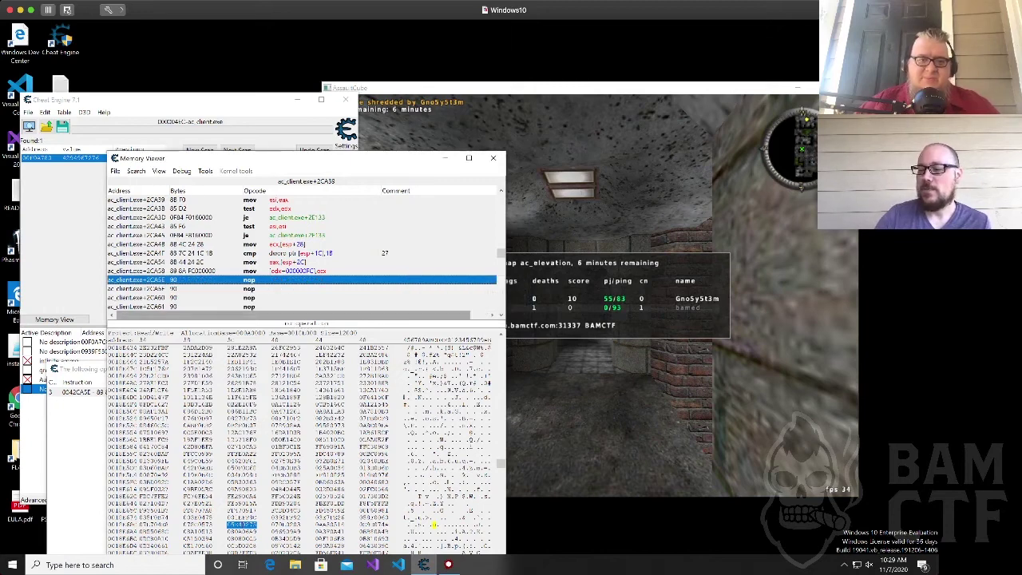
Respawn in AssaultCube and walk through the map toward the enemy to test the health patch under fire.
click(589, 296)
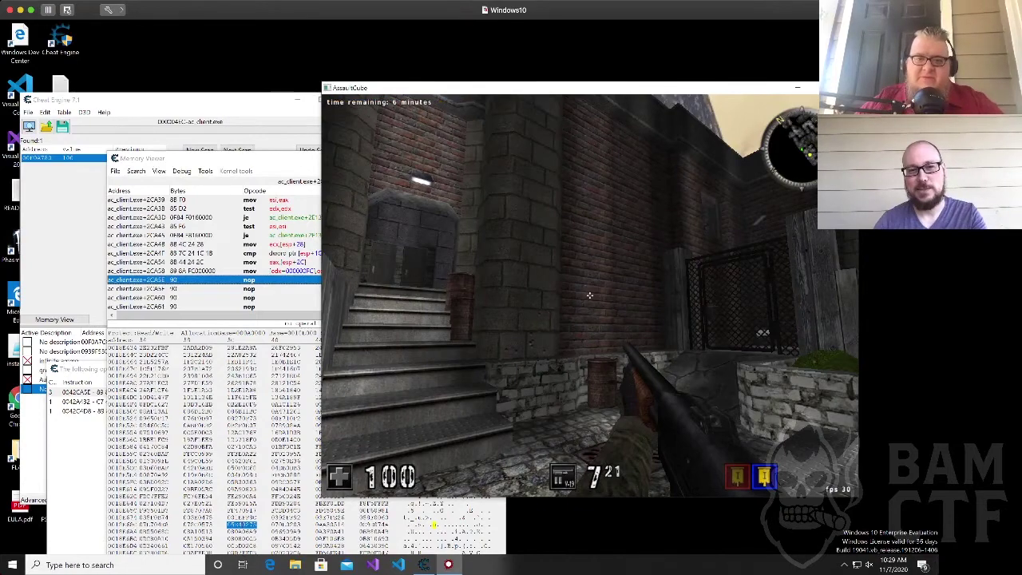
key(w)
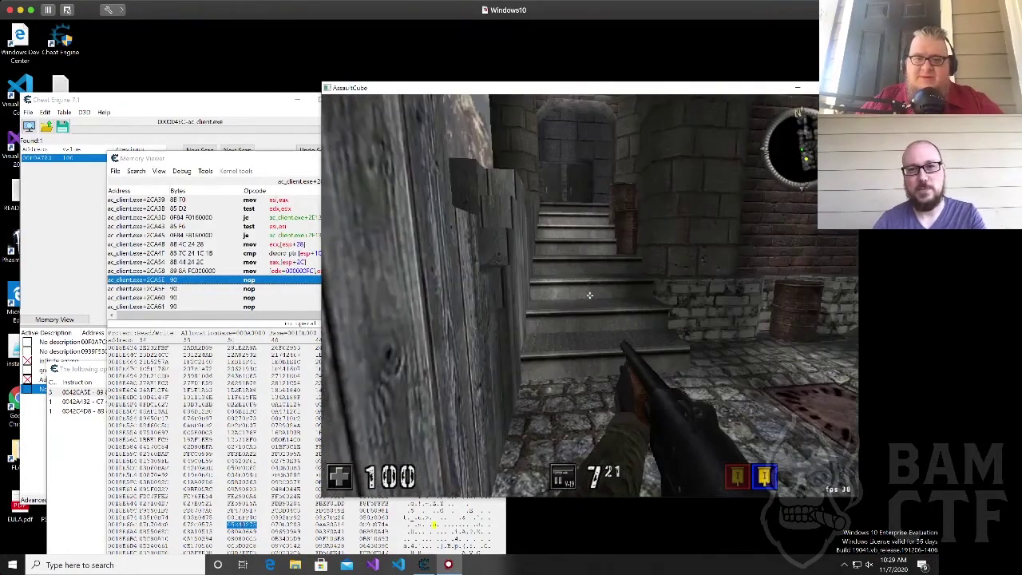
key(w)
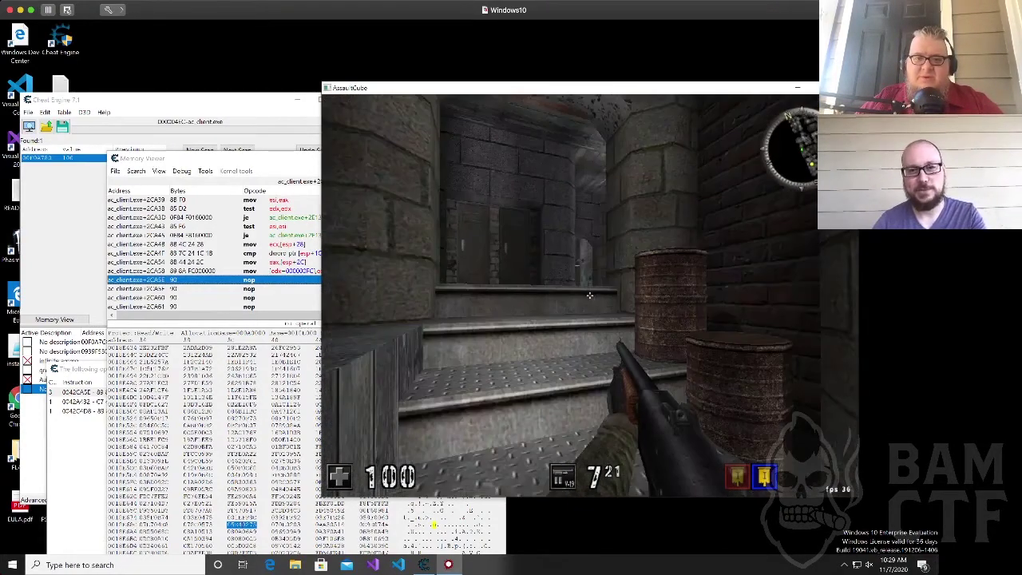
key(w)
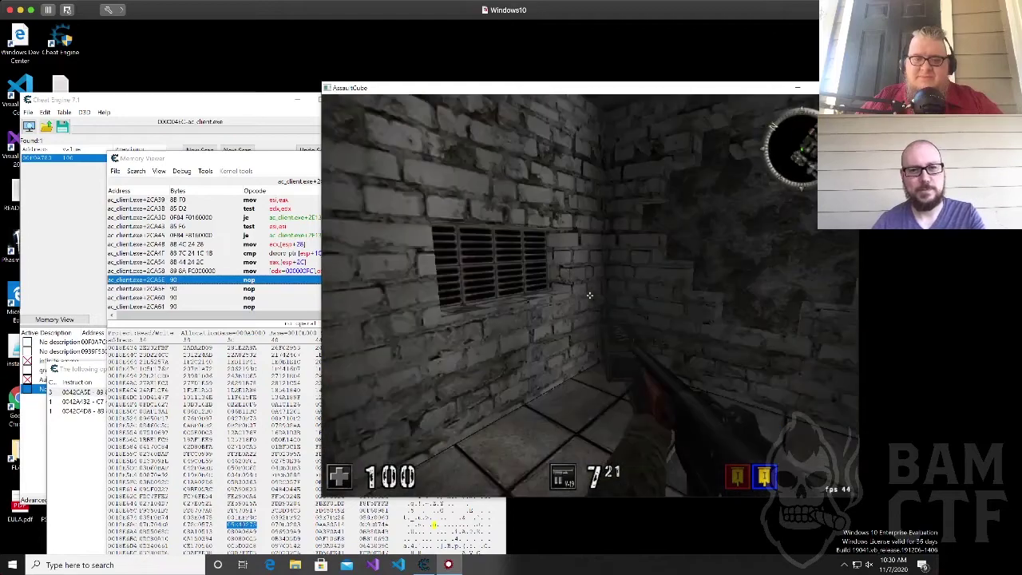
key(w)
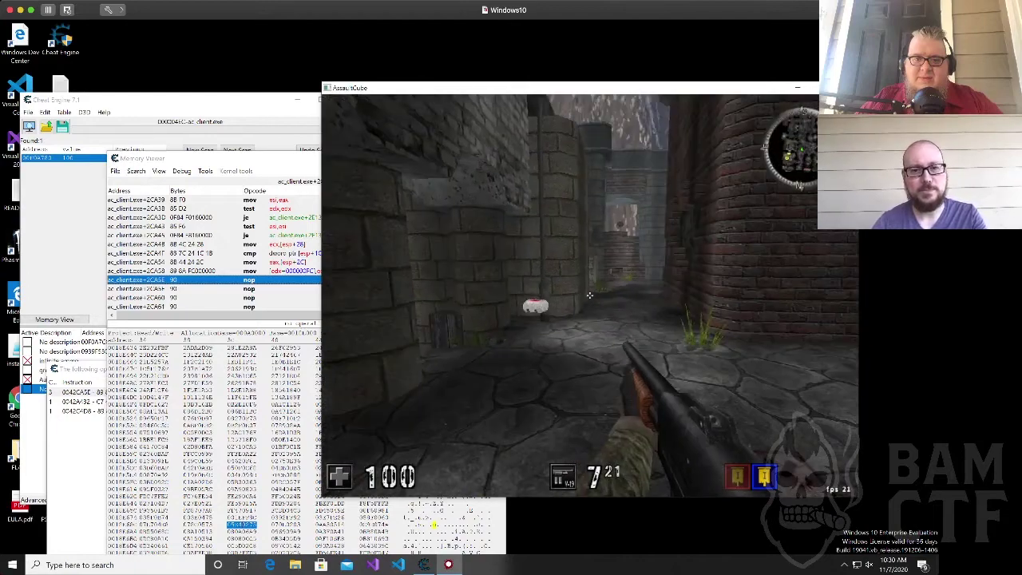
key(w)
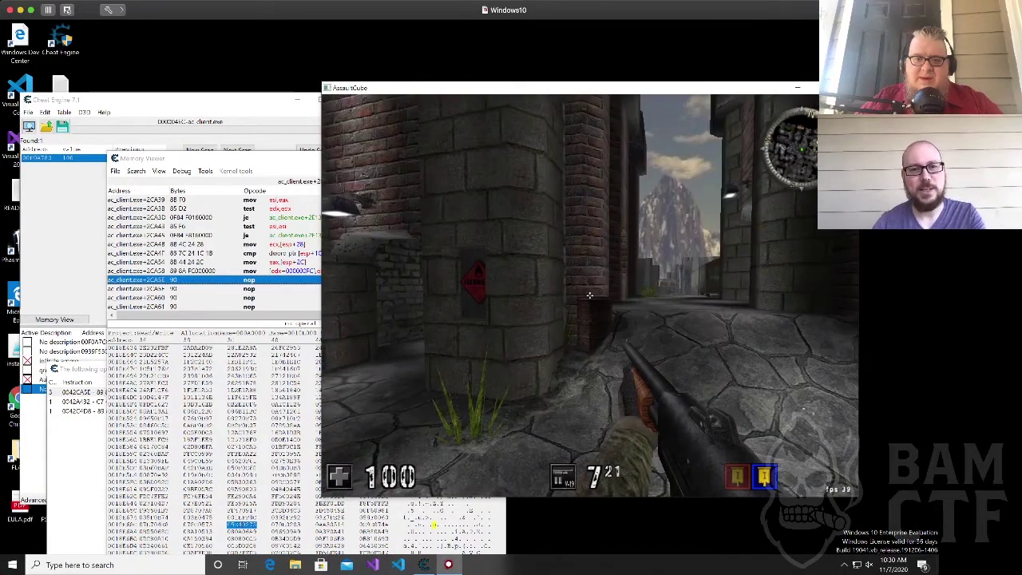
key(d)
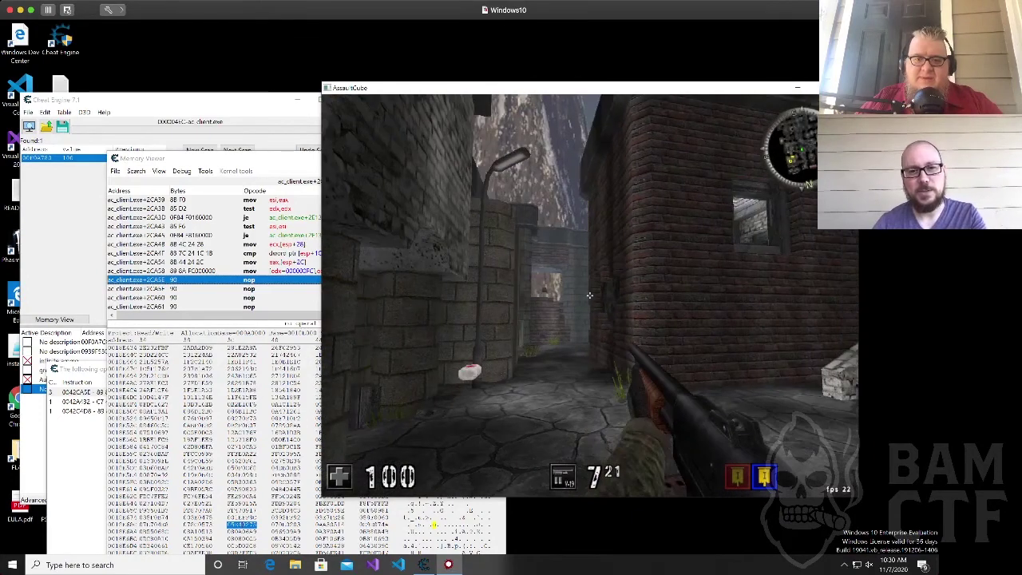
key(w)
key(w)
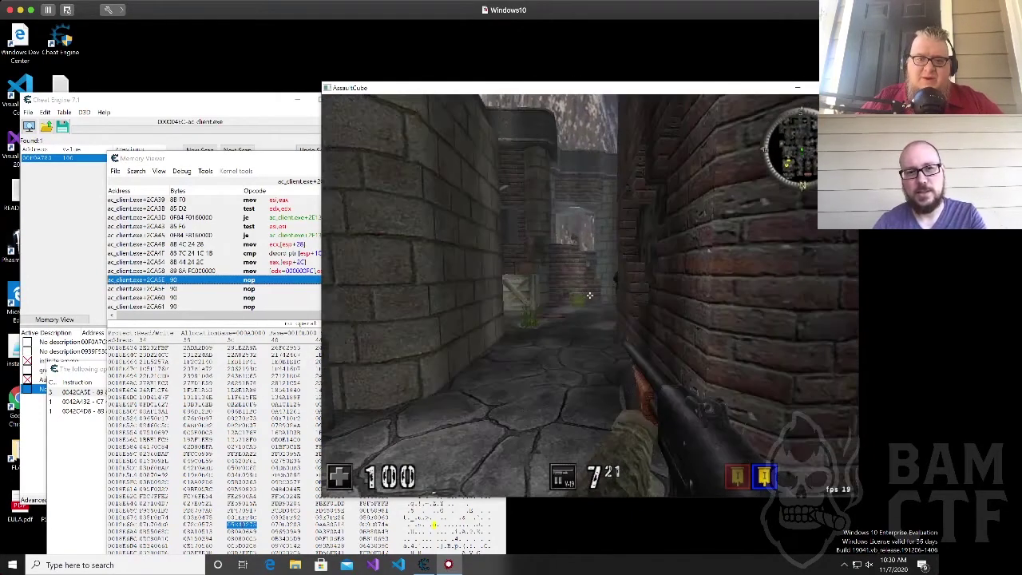
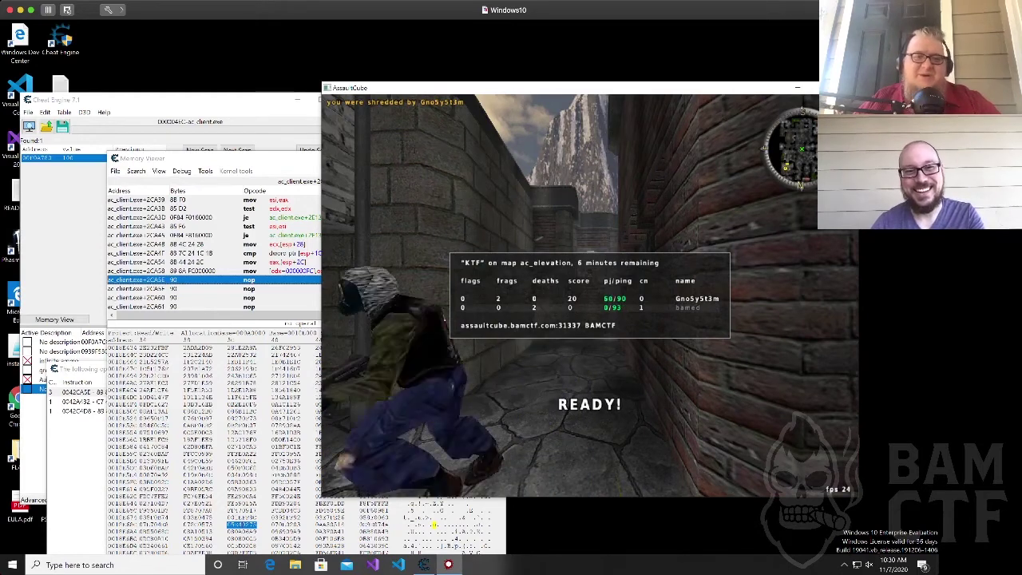
key(Escape)
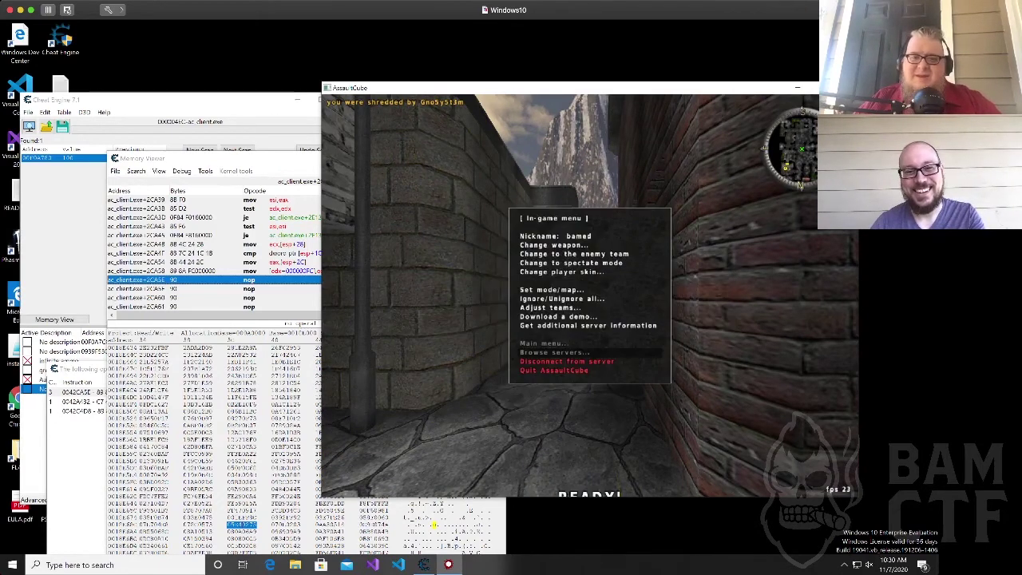
key(Escape)
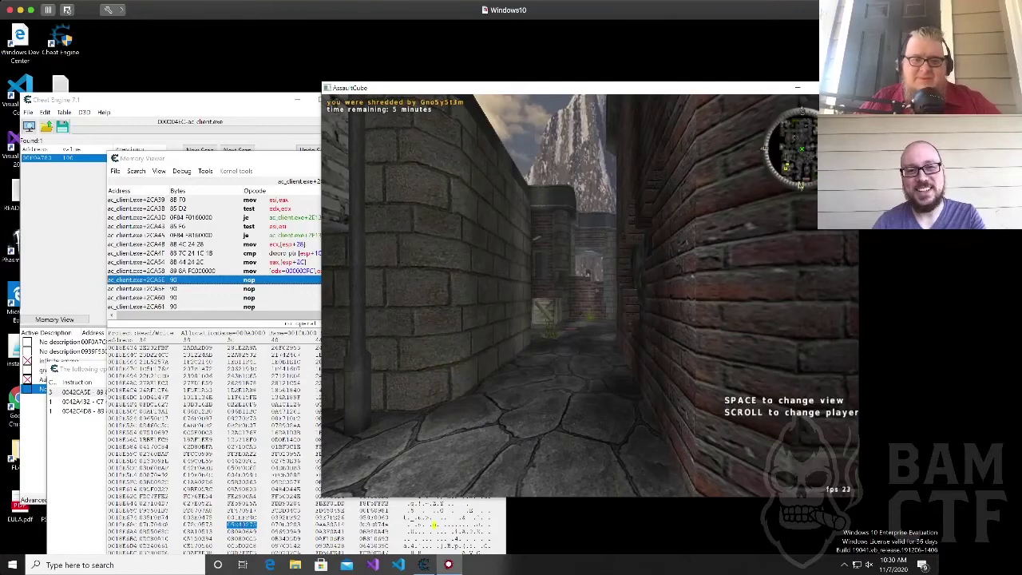
In Cheat Engine, restore the original code at ac_client.exe+2CA5E and close the memory viewer.
key(alt+Tab)
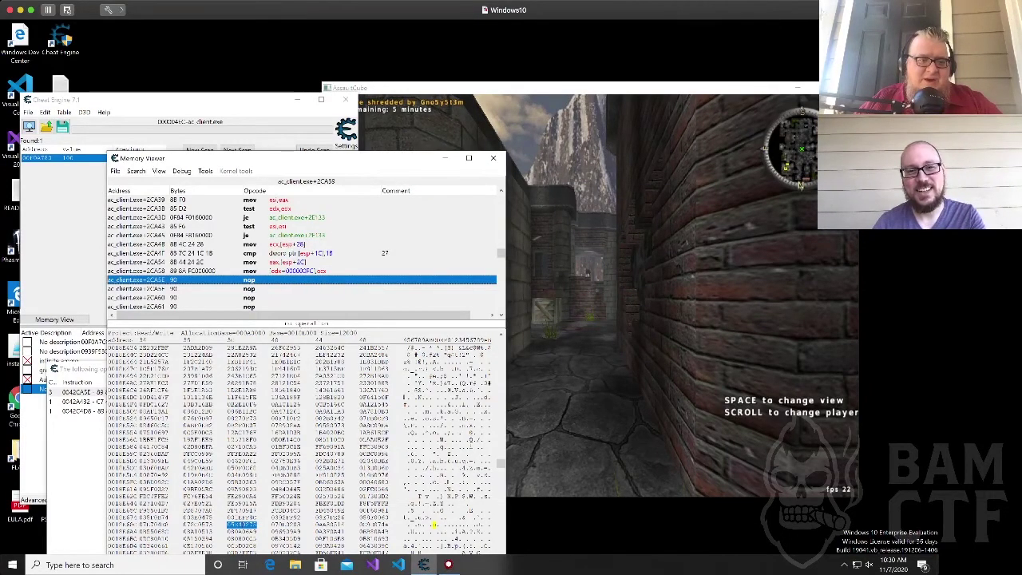
right_click(225, 281)
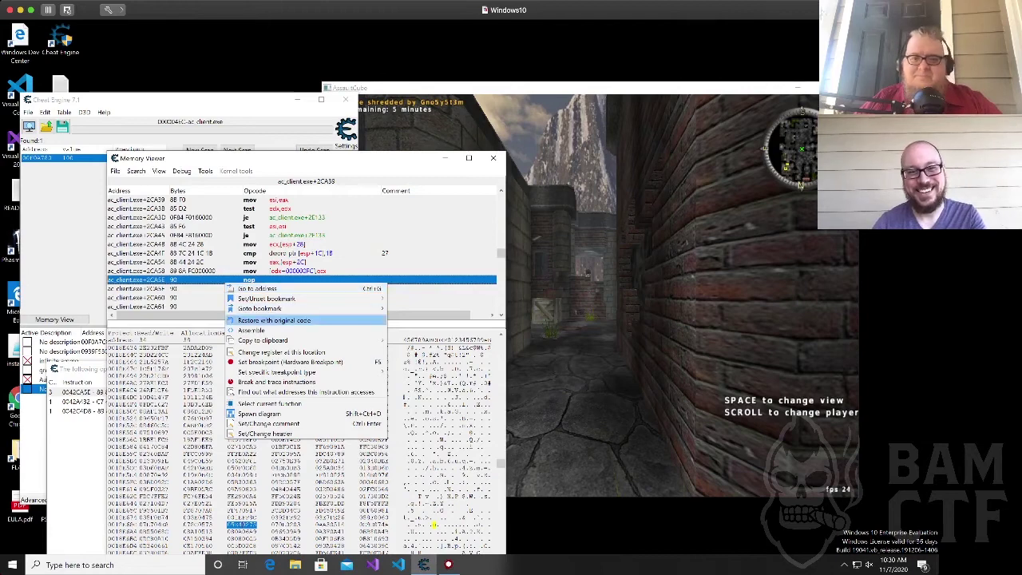
click(274, 320)
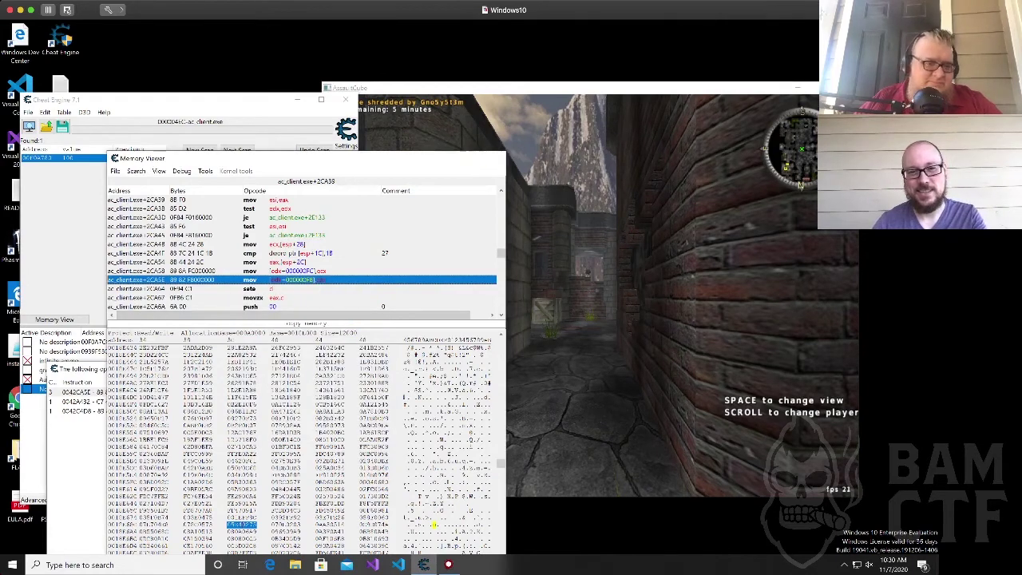
click(494, 158)
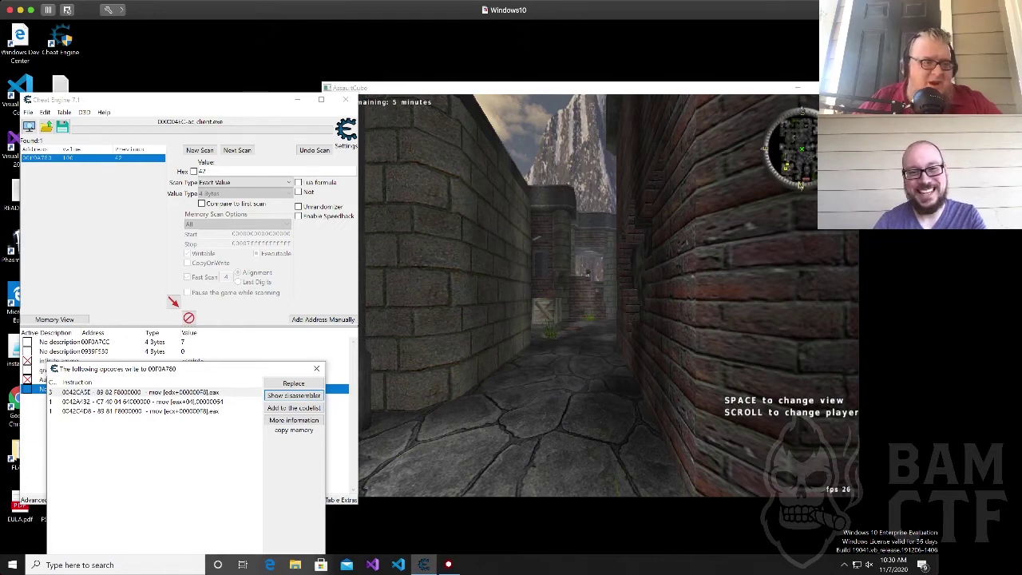
Show the captured mov [eax+04],00000064 instruction in the disassembler and examine the code around it.
click(143, 402)
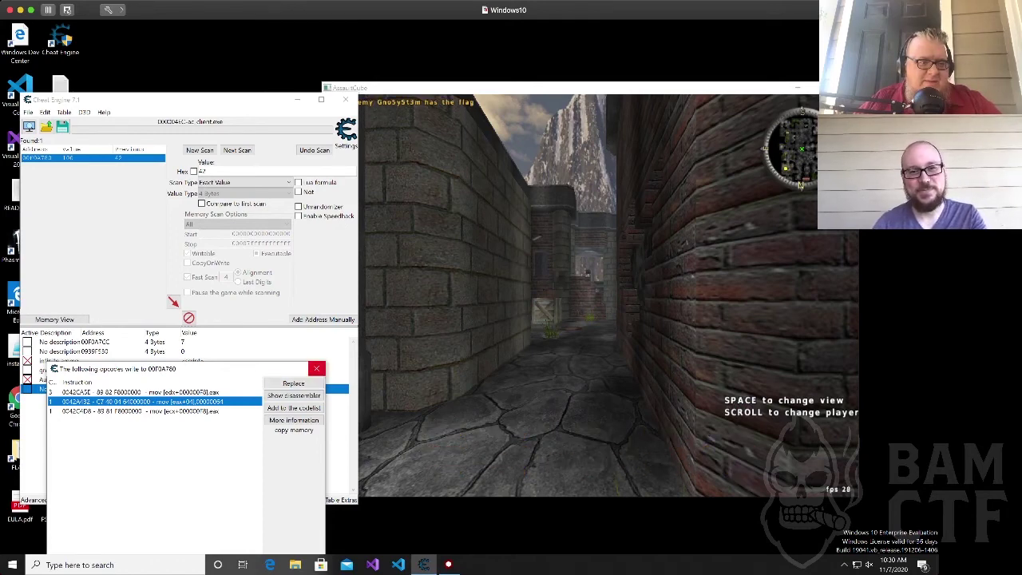
drag(252, 370, 249, 311)
click(291, 335)
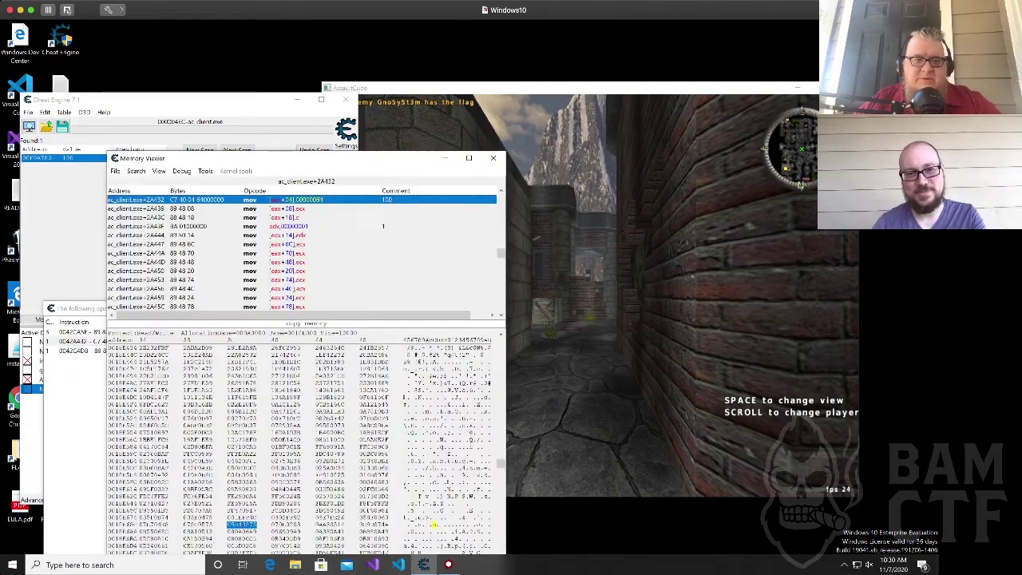
scroll(302, 247, up, 4)
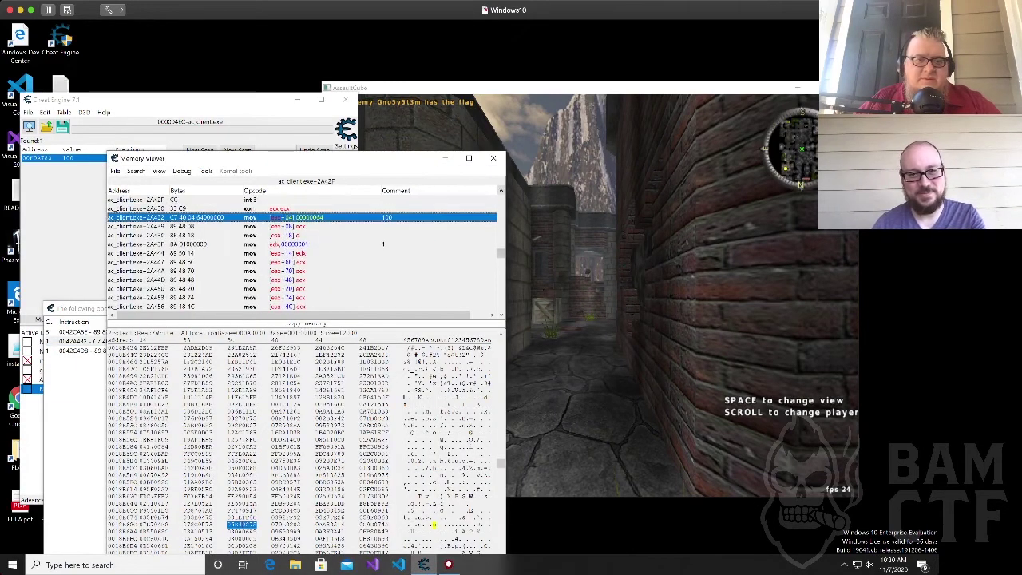
click(492, 157)
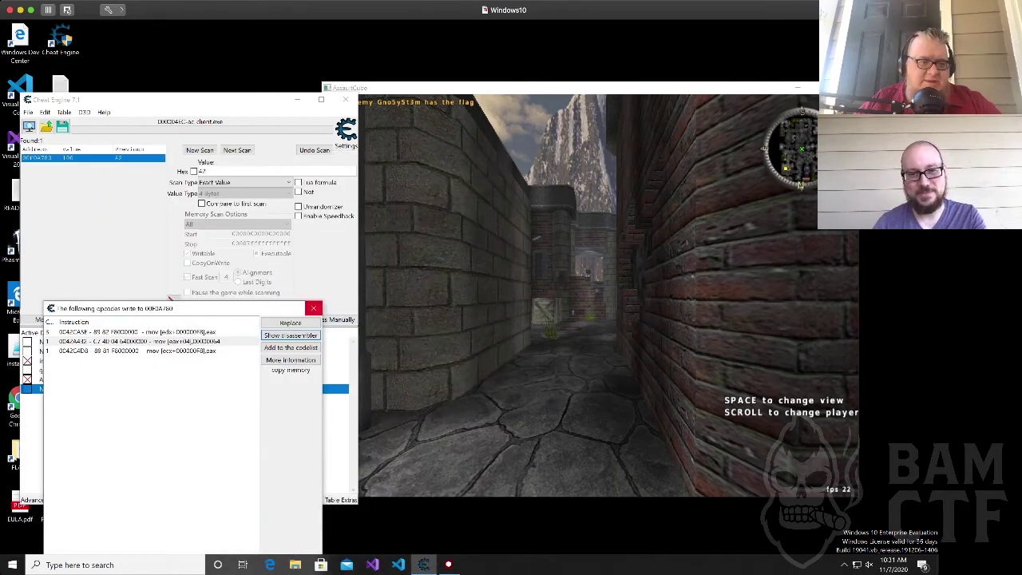
Examine the code around the captured mov [ecx+000000F8],eax instruction in the disassembler, then close the list of writing opcodes.
click(137, 351)
click(290, 335)
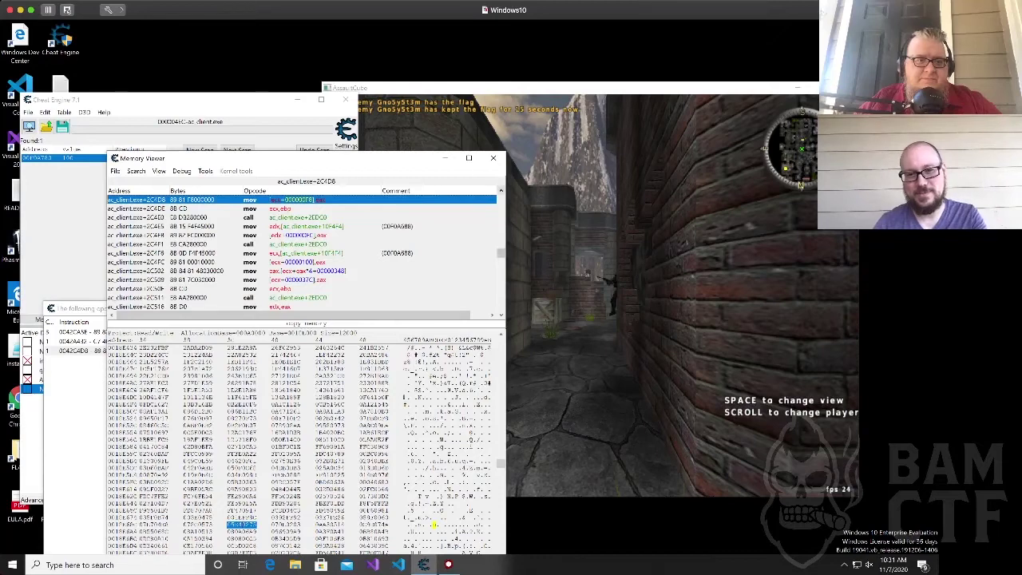
click(501, 190)
click(501, 190)
click(501, 190)
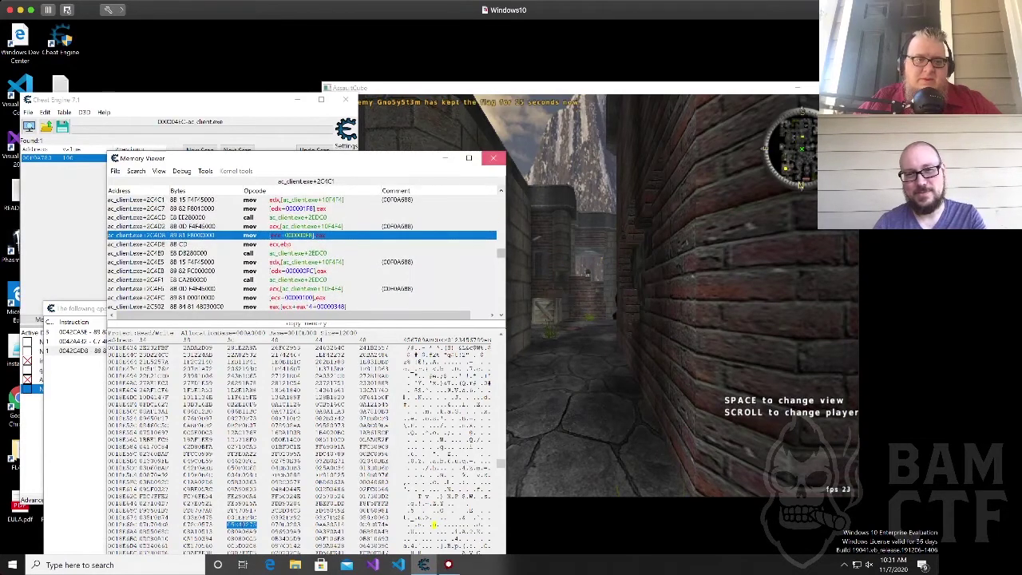
click(492, 158)
click(313, 308)
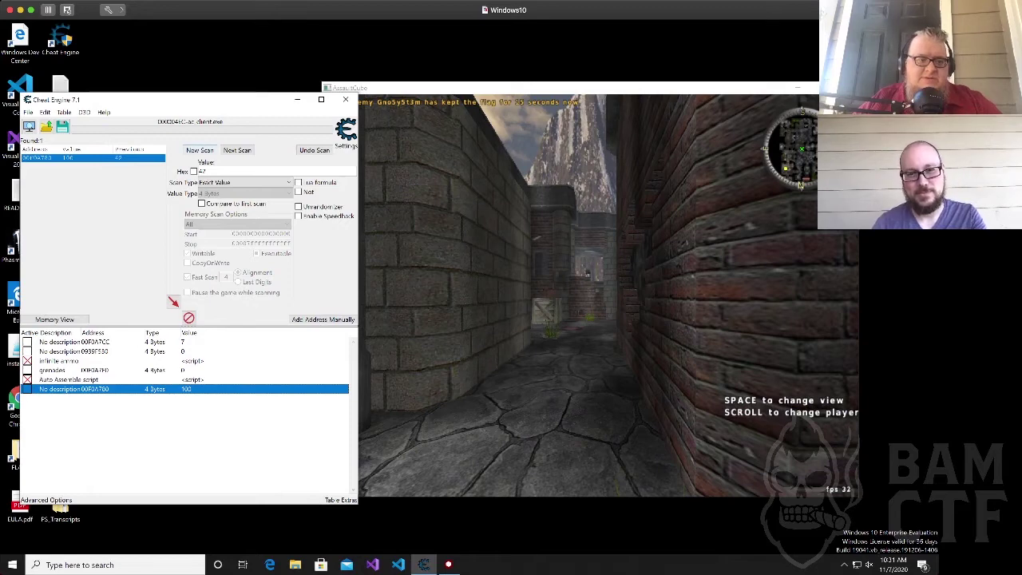
Discard the old scan, respawn in AssaultCube, and run a first scan in Cheat Engine for the exact value 100.
double_click(210, 170)
text(100)
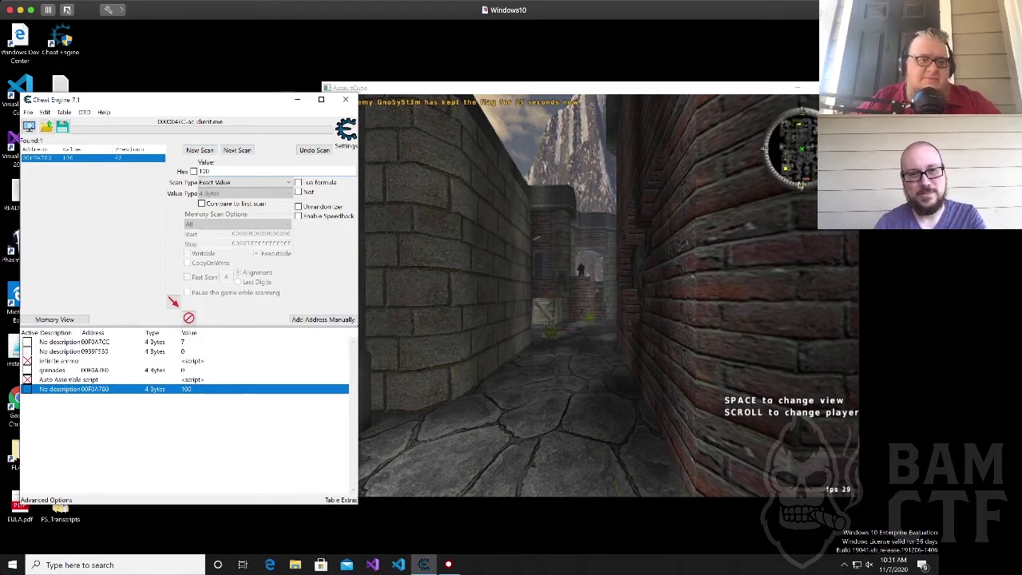
click(200, 150)
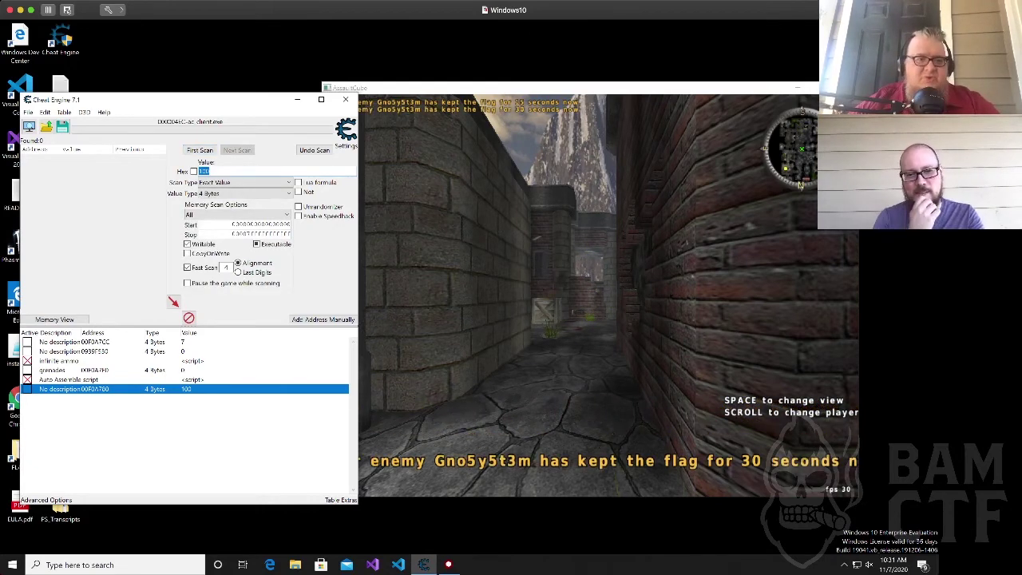
click(590, 295)
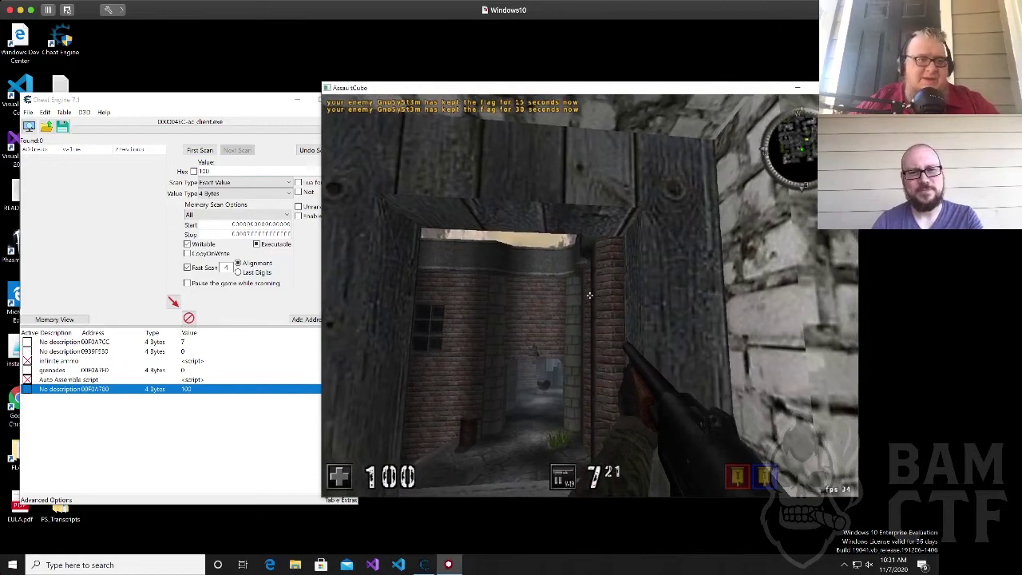
key(alt+Tab)
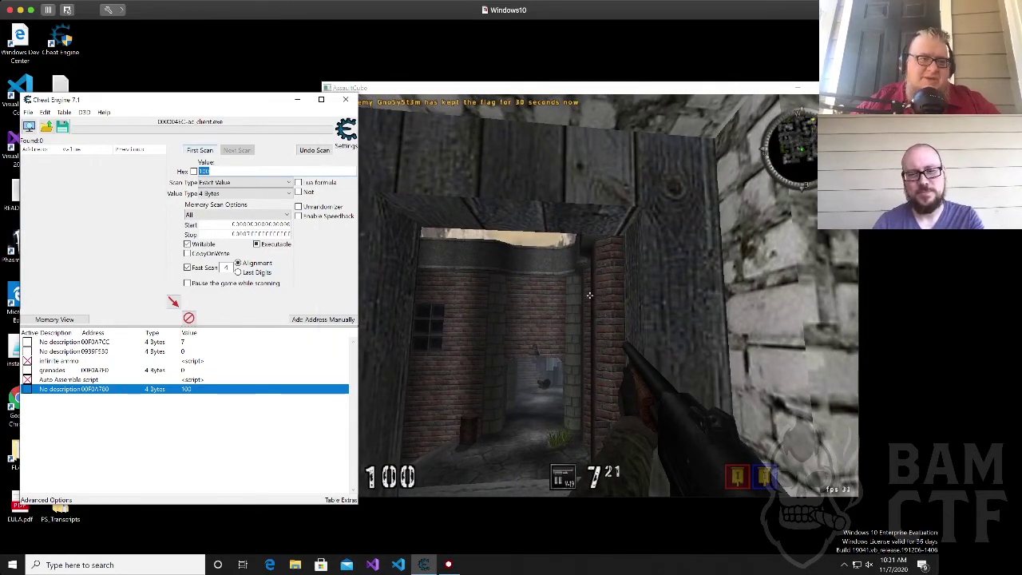
key(Return)
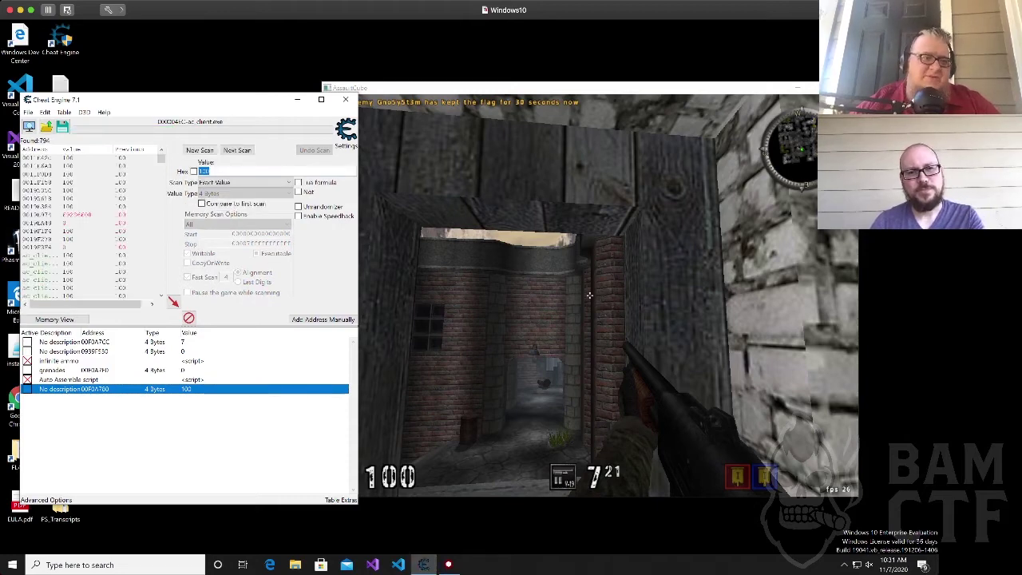
Look around briefly in AssaultCube, then narrow the Cheat Engine results with an Unchanged value scan.
key(alt+Tab)
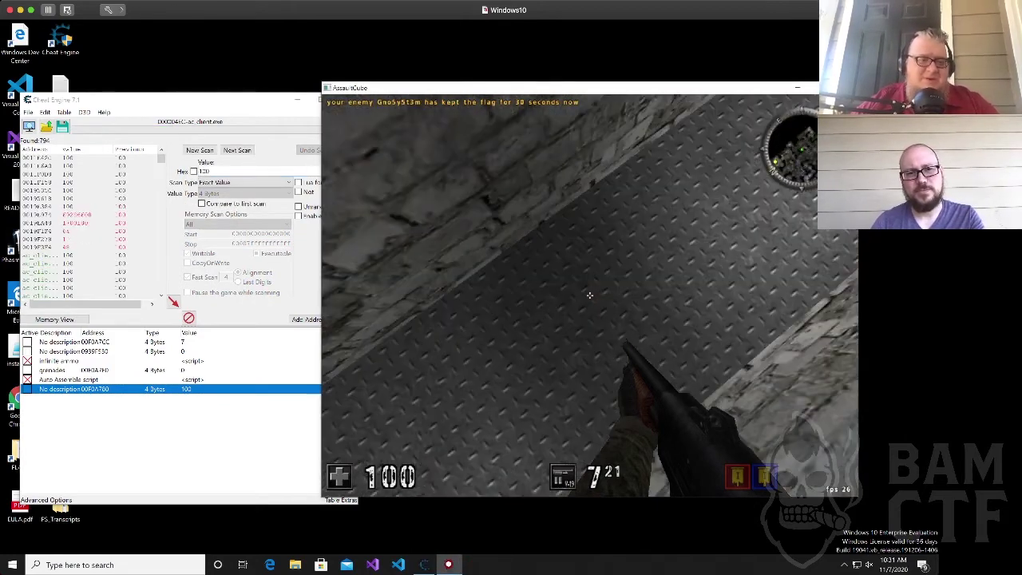
key(alt+Tab)
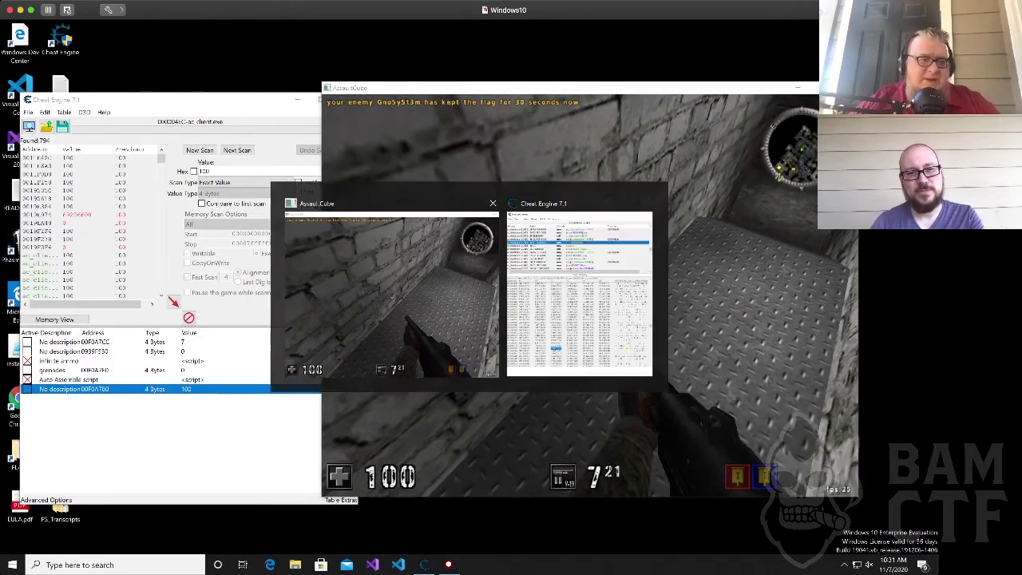
click(246, 183)
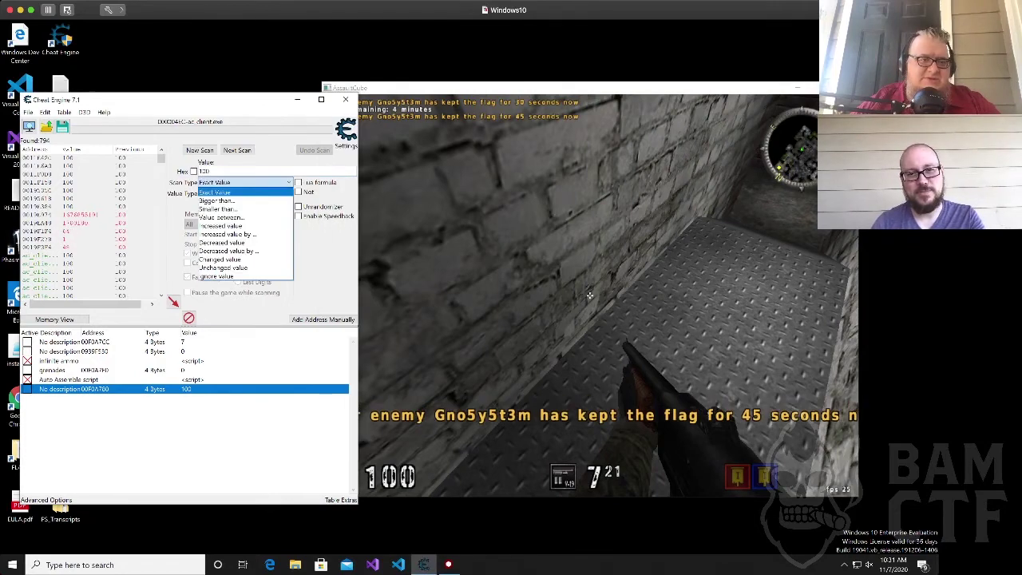
click(223, 267)
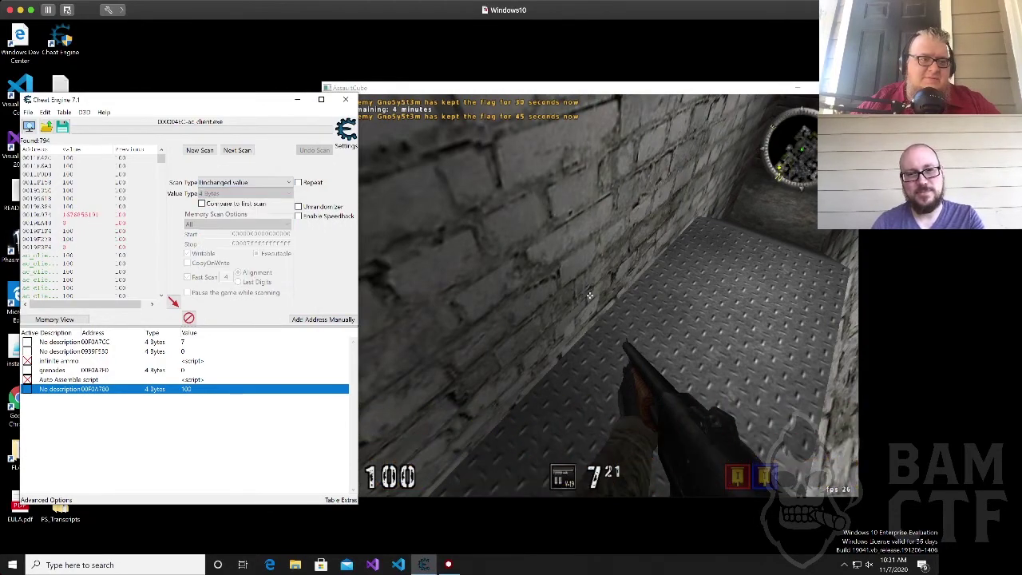
click(238, 151)
key(space)
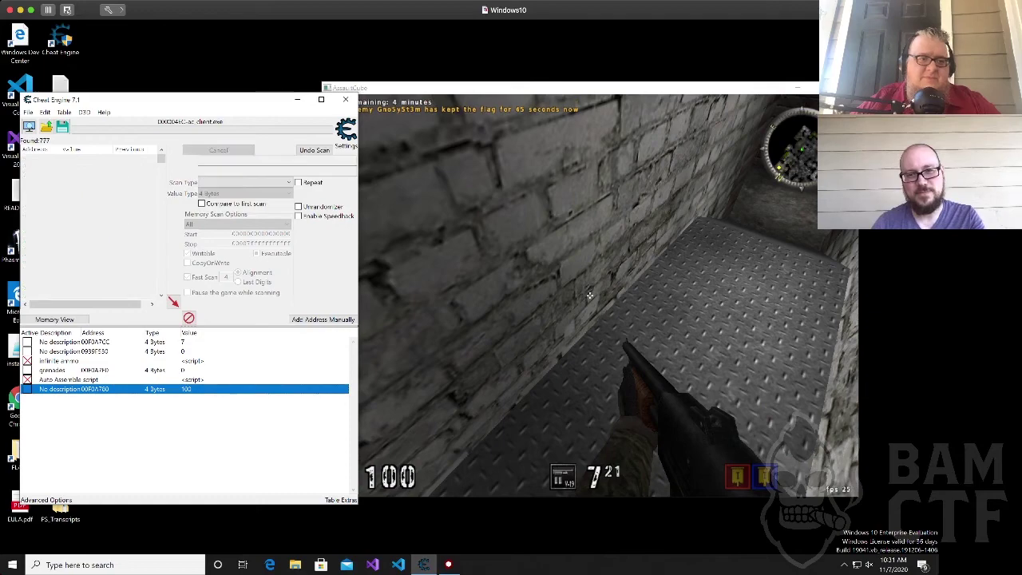
Return to AssaultCube and walk through the map to the enemy player near the flag to take damage.
click(590, 295)
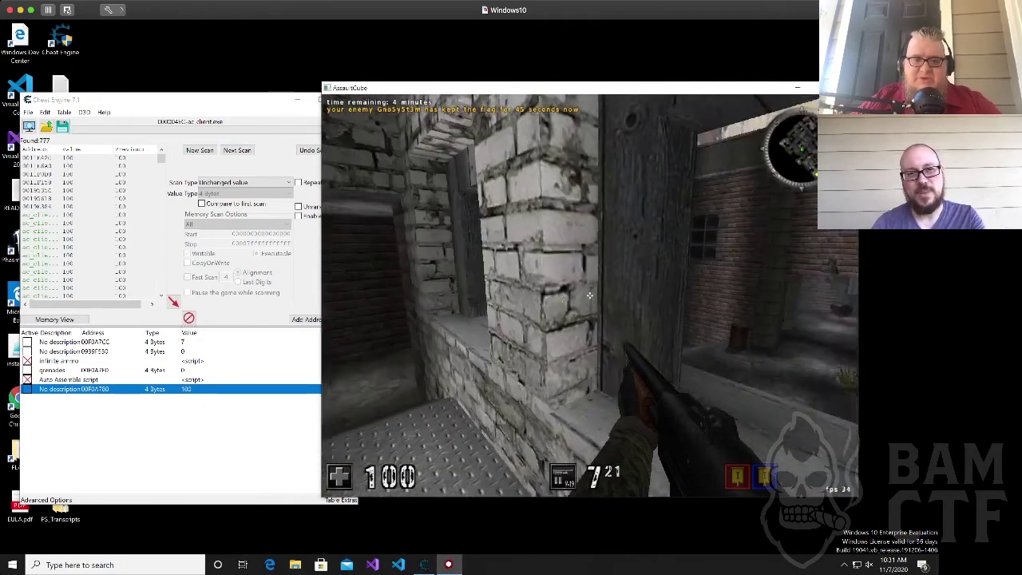
key(w)
key(w)
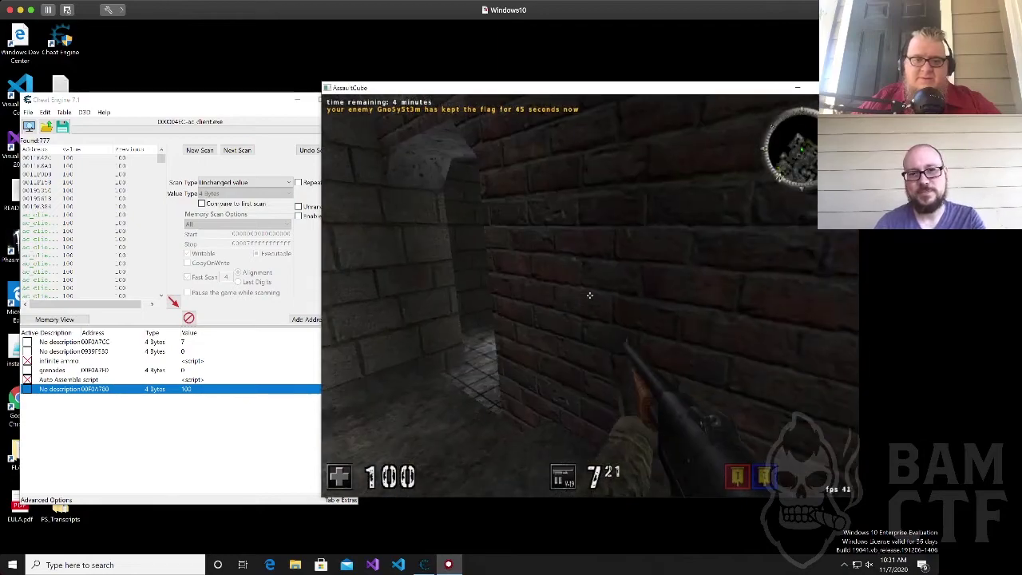
key(w)
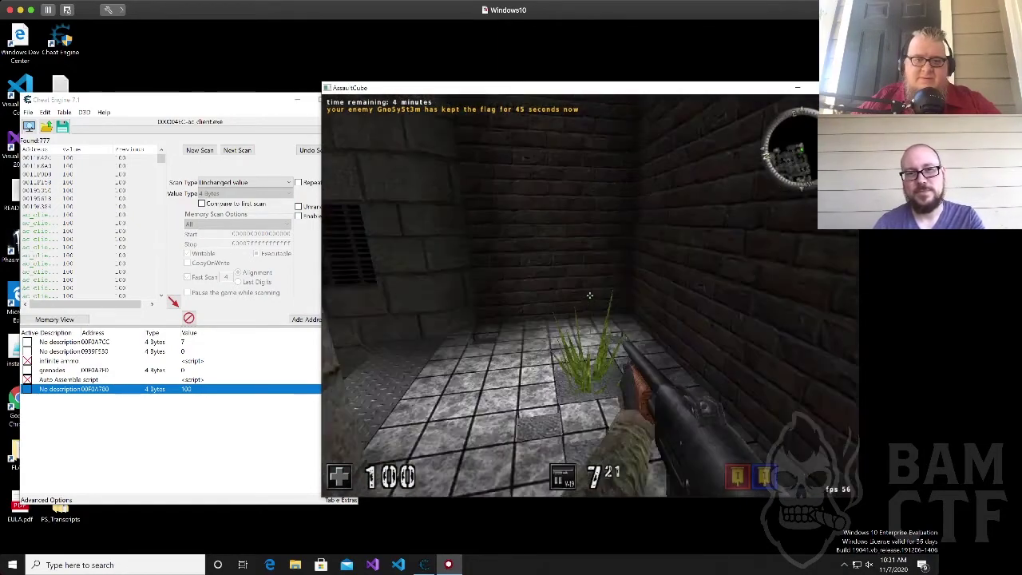
key(w)
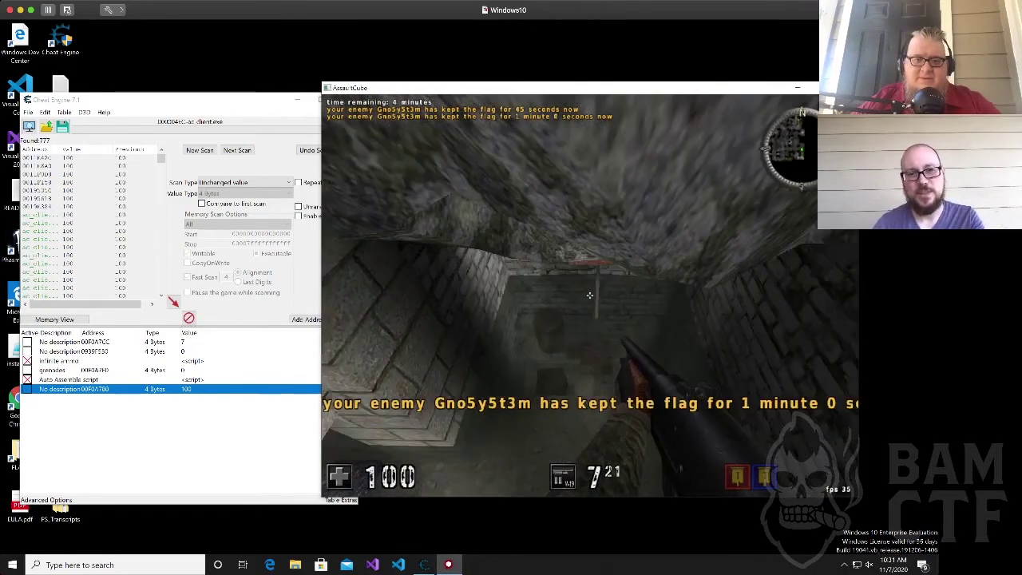
key(w)
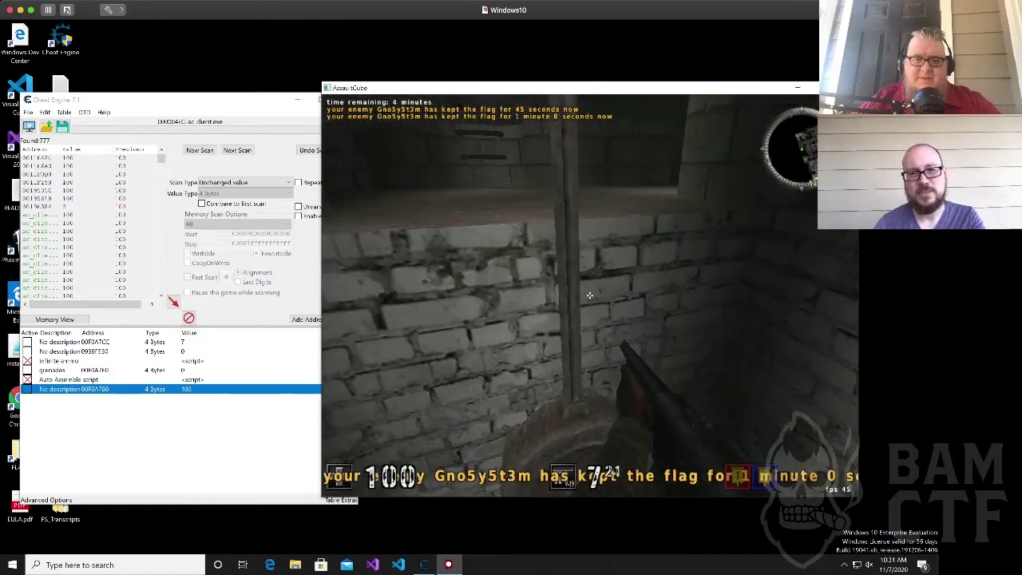
key(w)
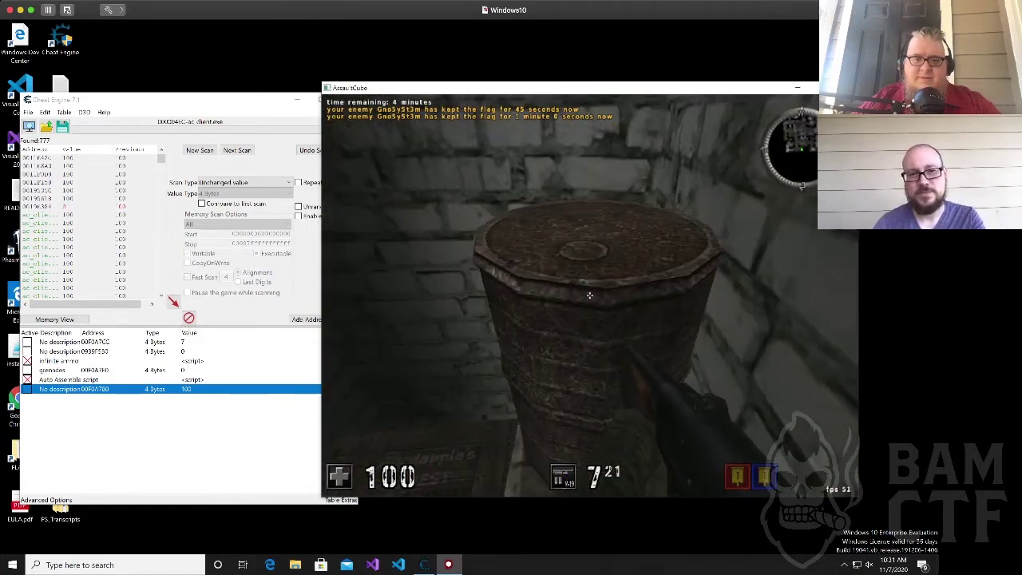
key(w)
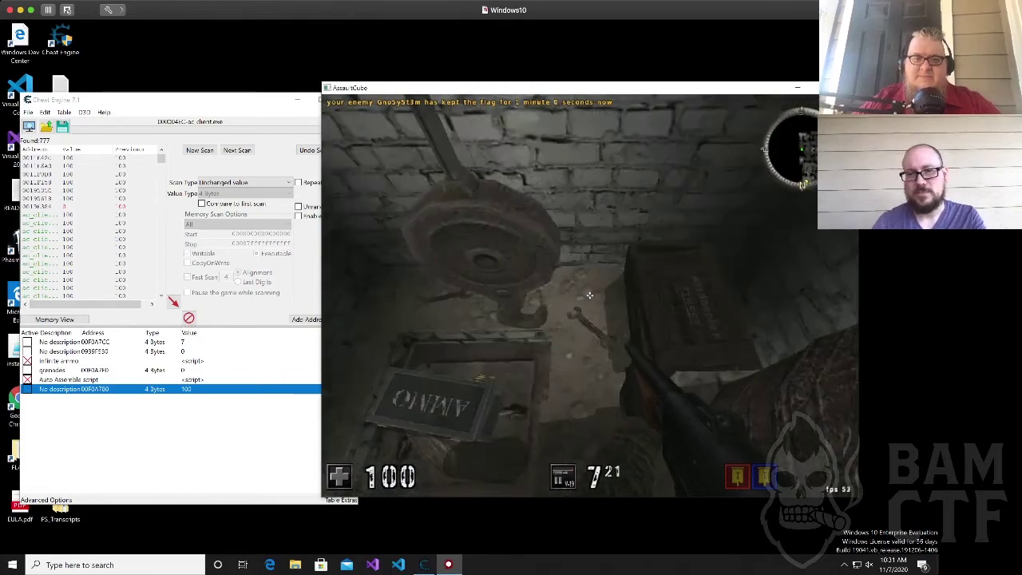
key(space)
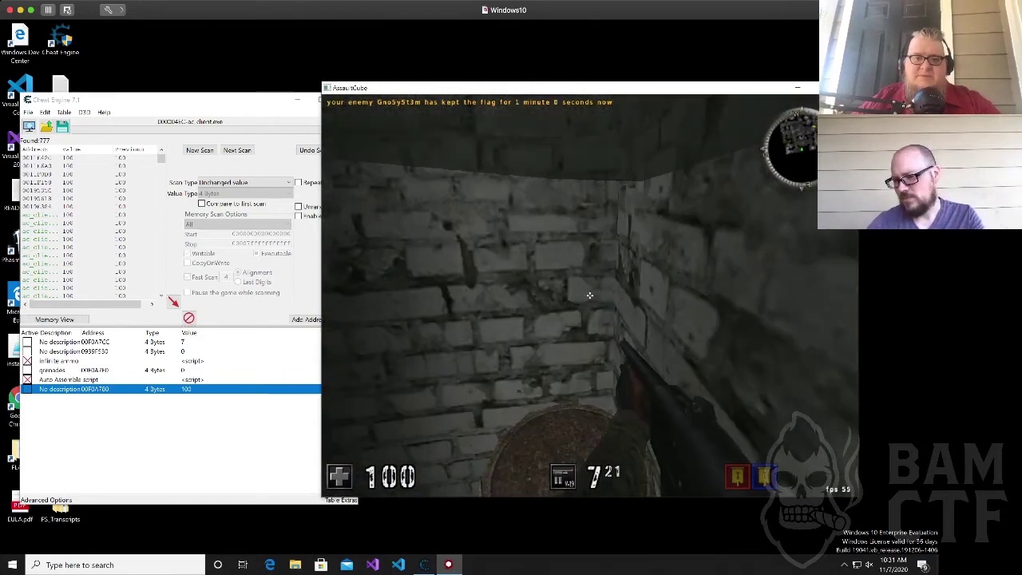
key(space)
key(w)
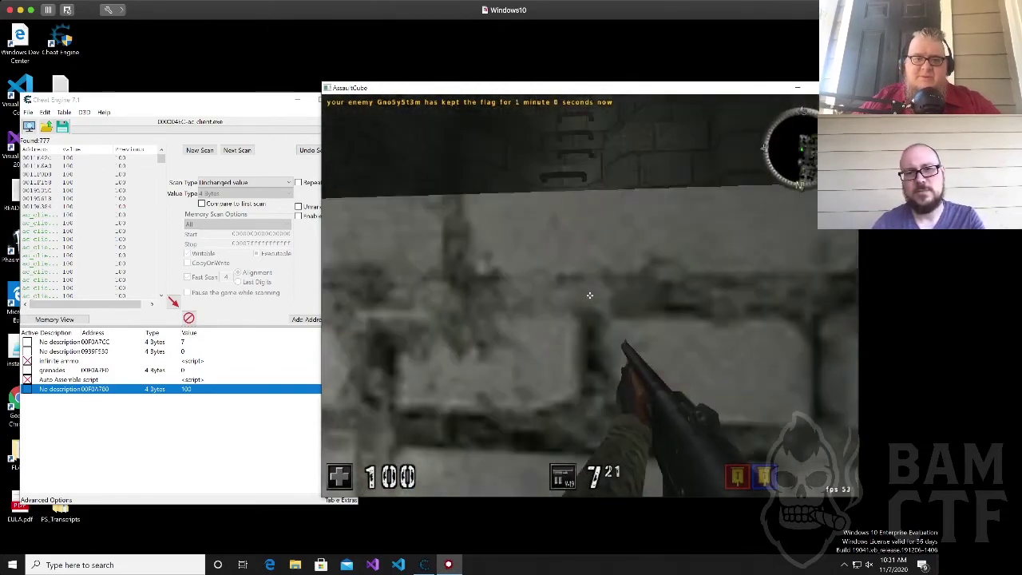
key(w)
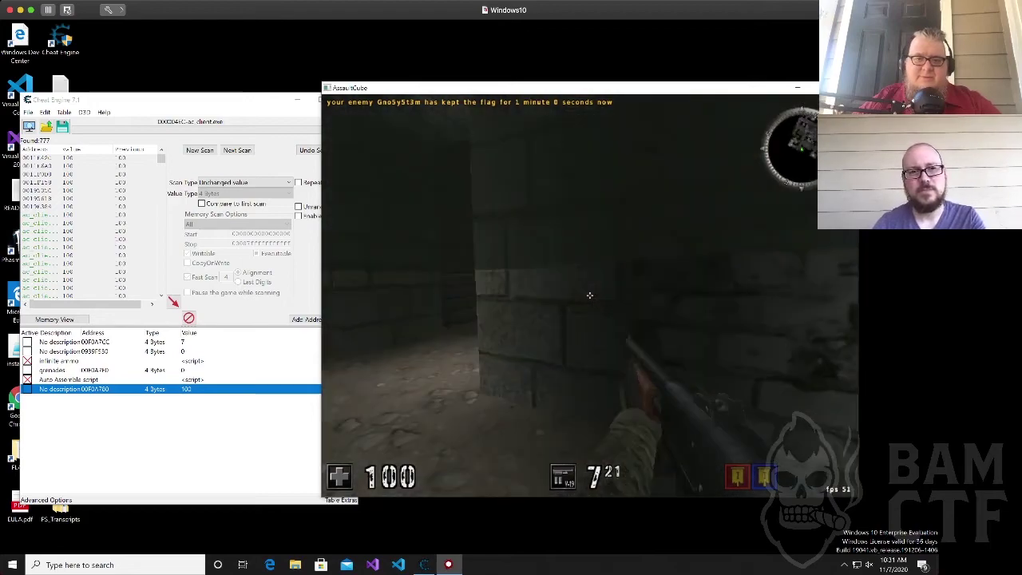
key(w)
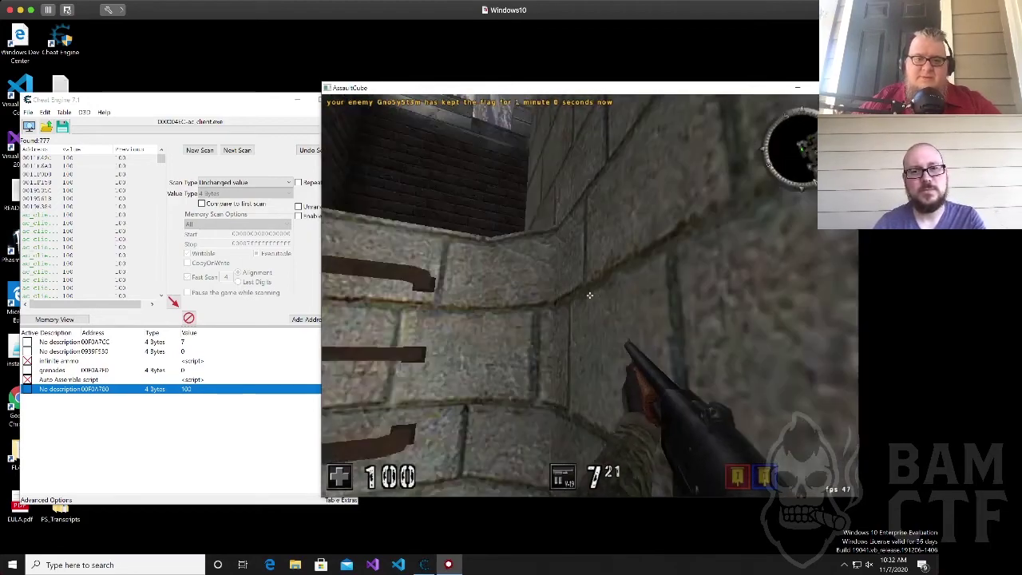
key(w)
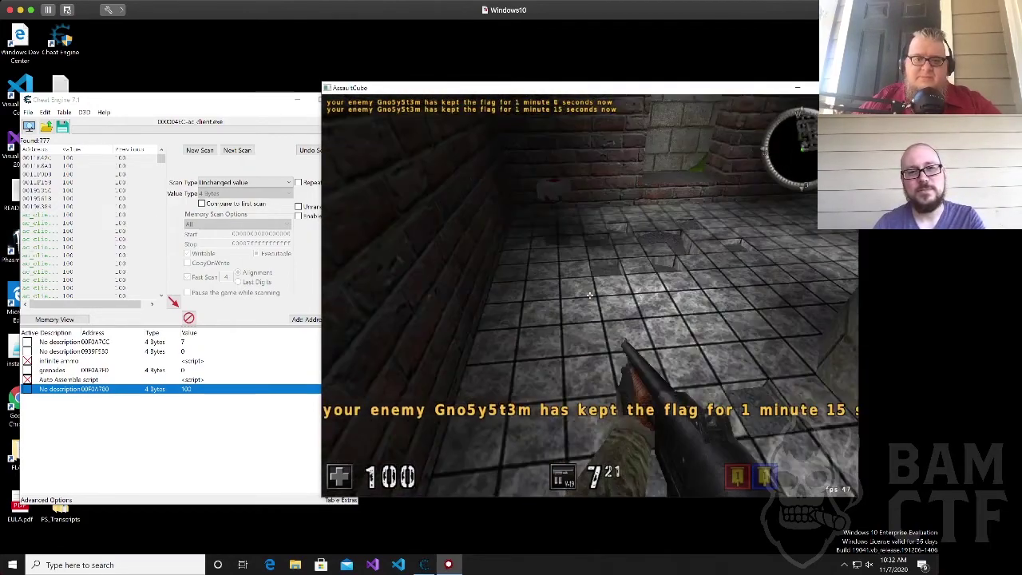
key(w)
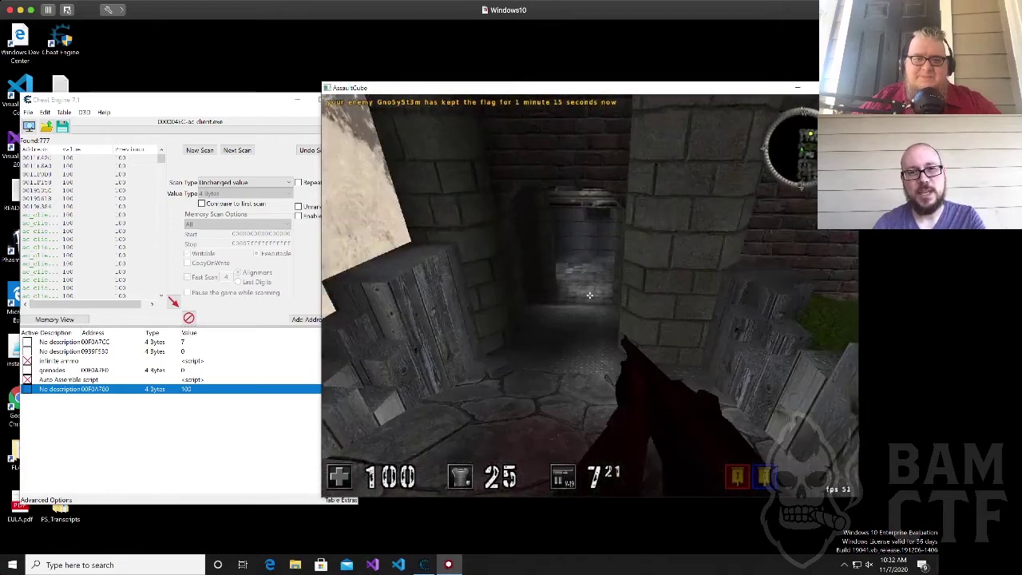
key(w)
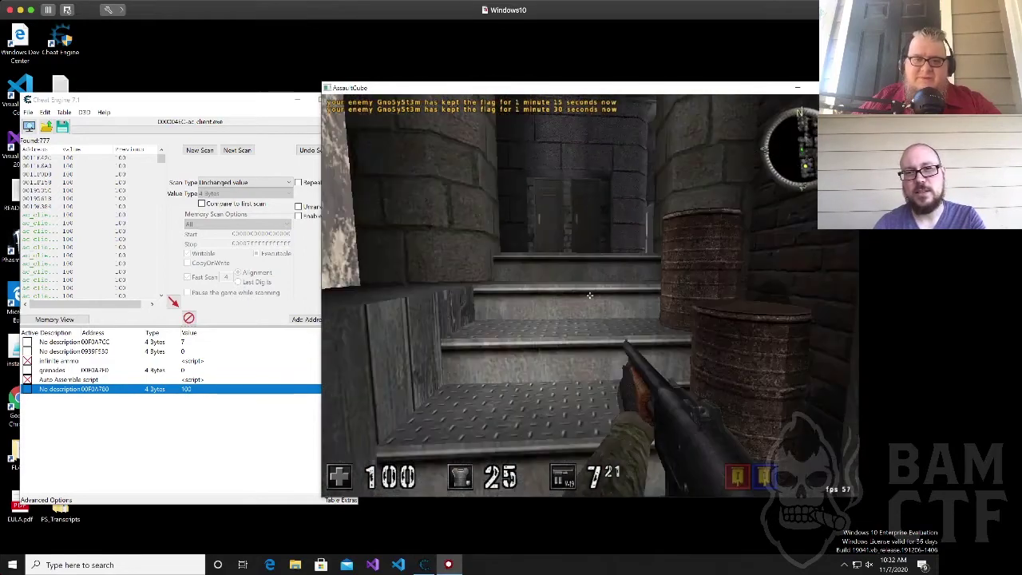
key(w)
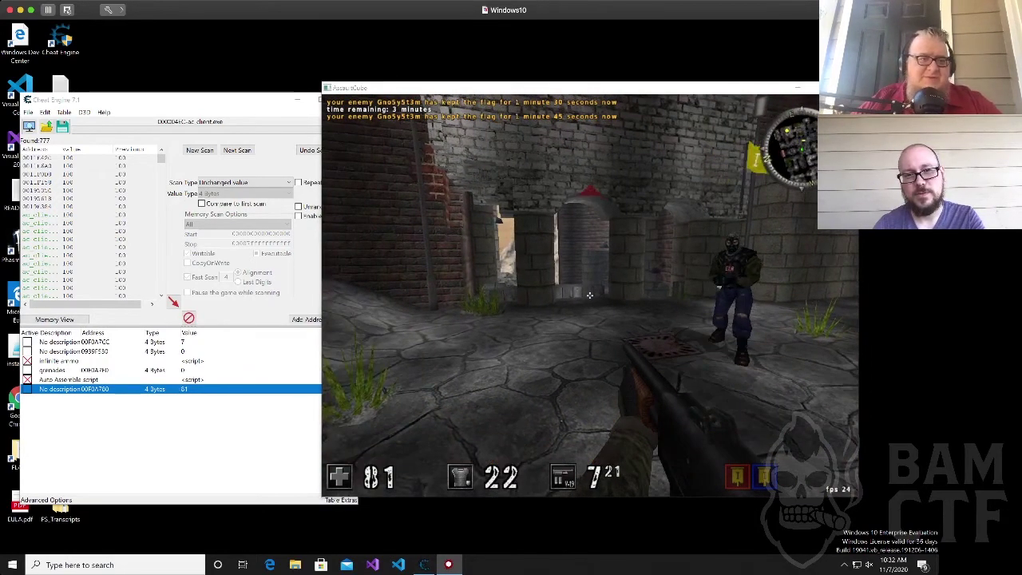
Switch to Cheat Engine, narrow the results with an exact value scan for 81, and add the matching address to the address list.
key(alt+Tab)
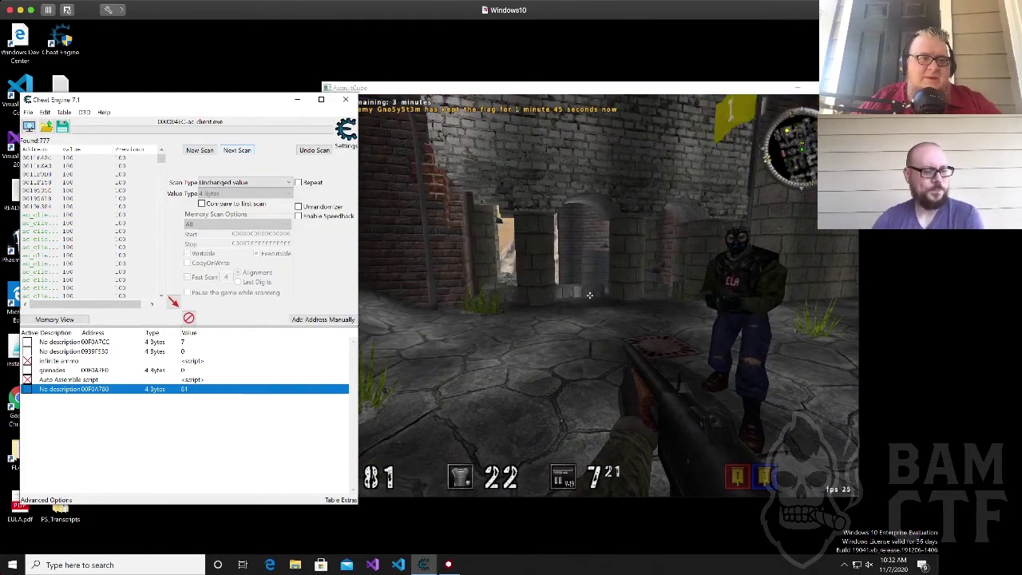
click(245, 183)
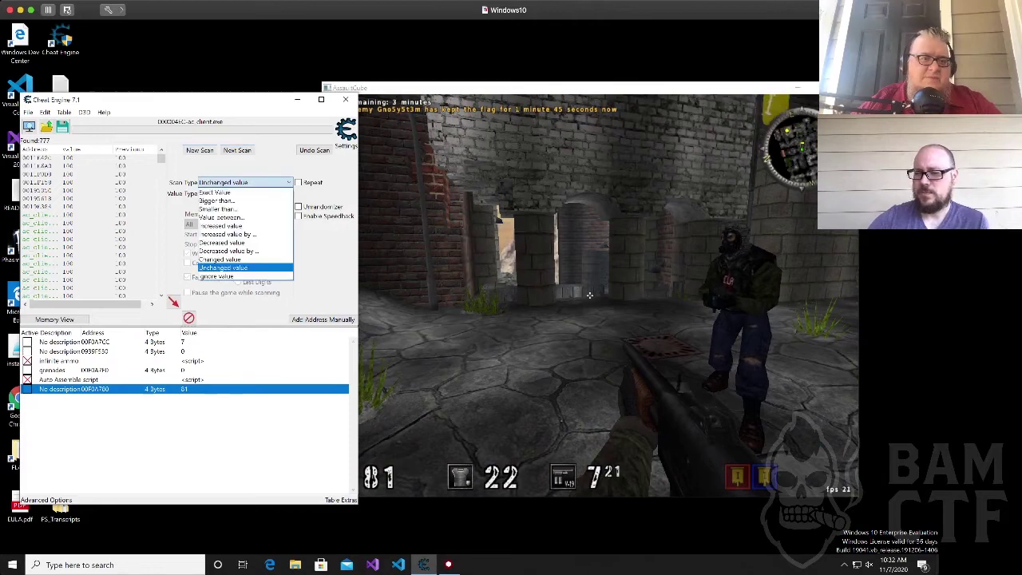
key(Return)
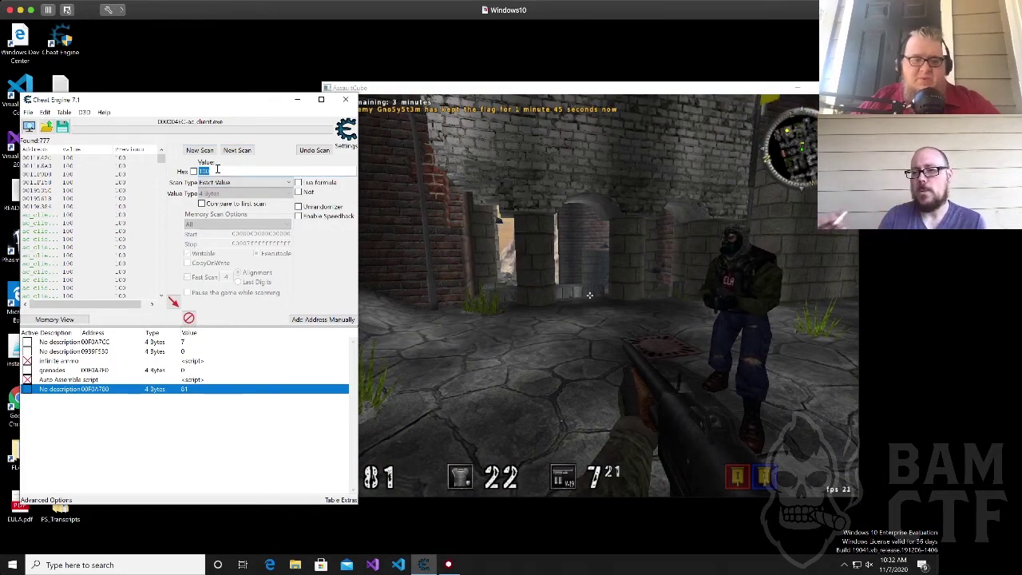
text(81)
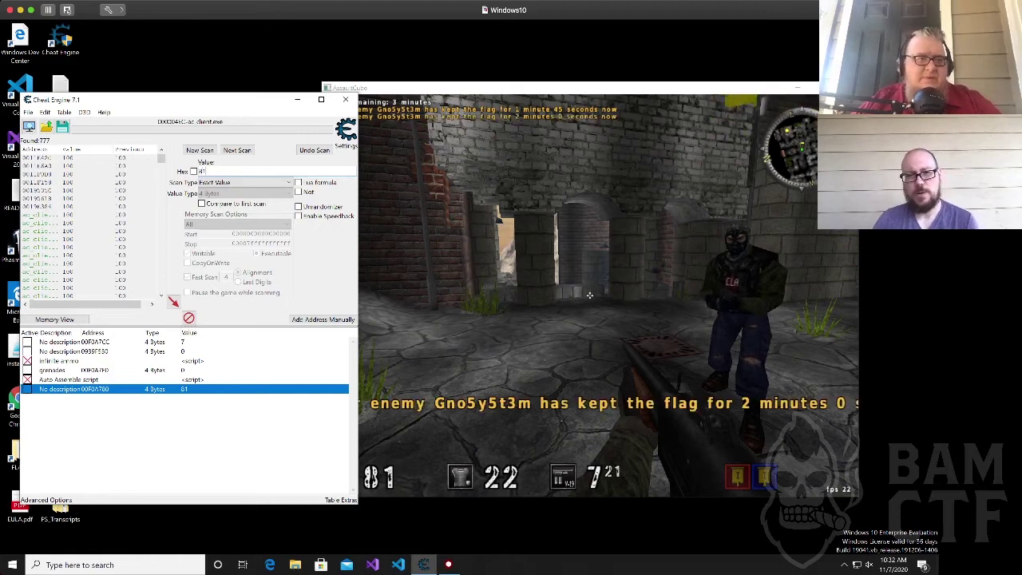
key(Return)
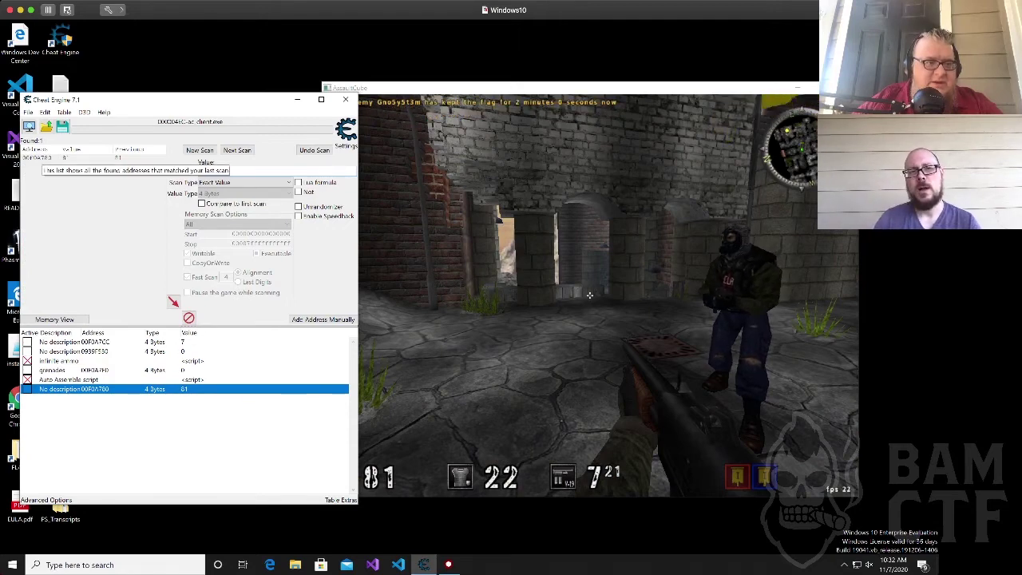
click(42, 158)
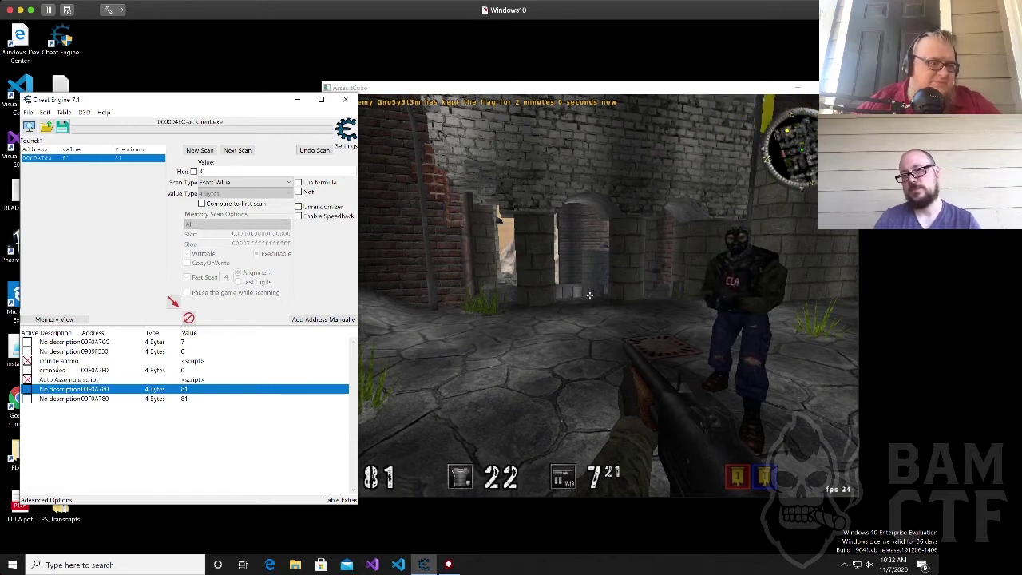
Find out what writes to the health address 00F0A780 and show the captured mov [edx+000000F8],eax instruction in the disassembler.
right_click(82, 389)
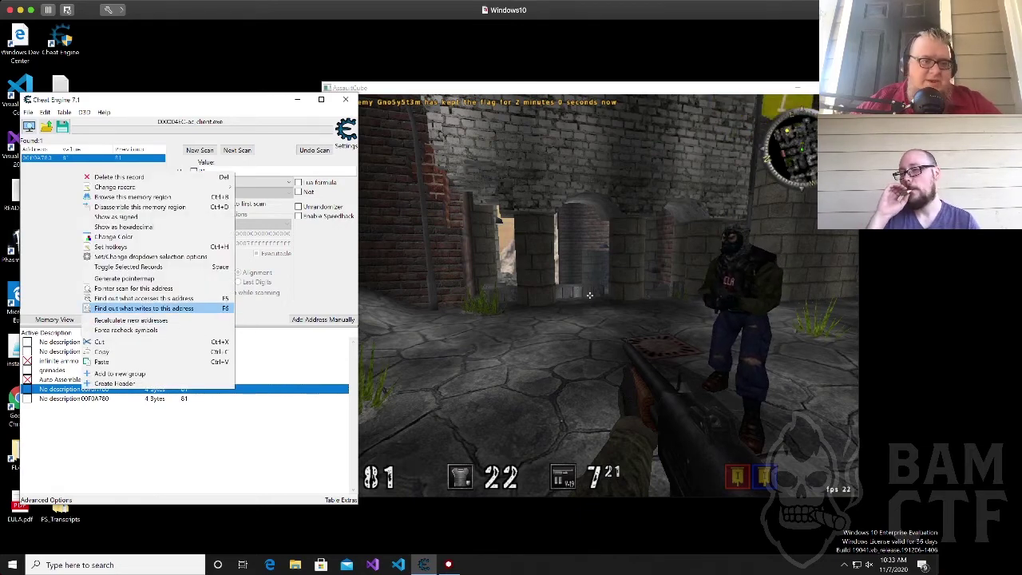
click(144, 308)
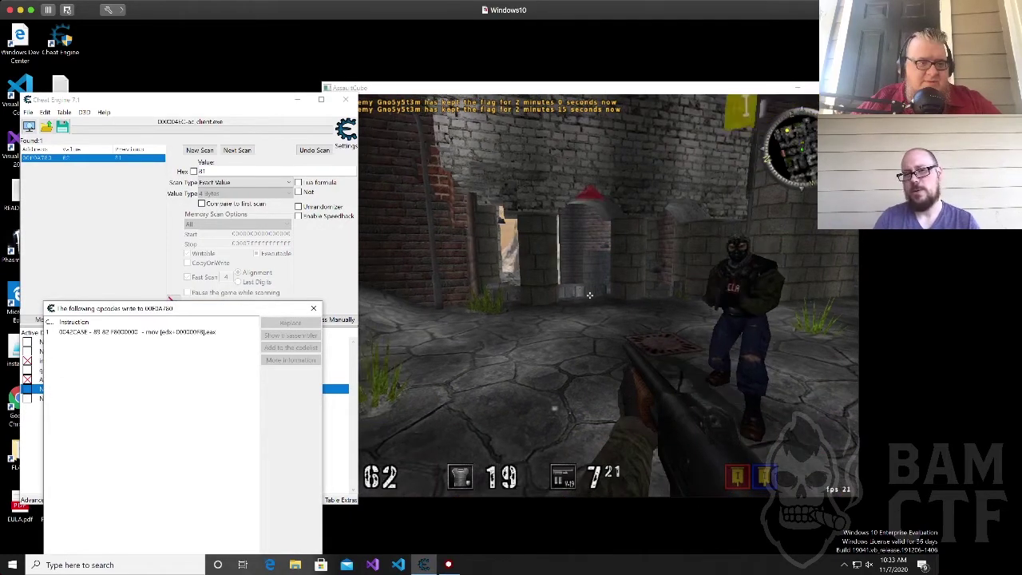
click(137, 332)
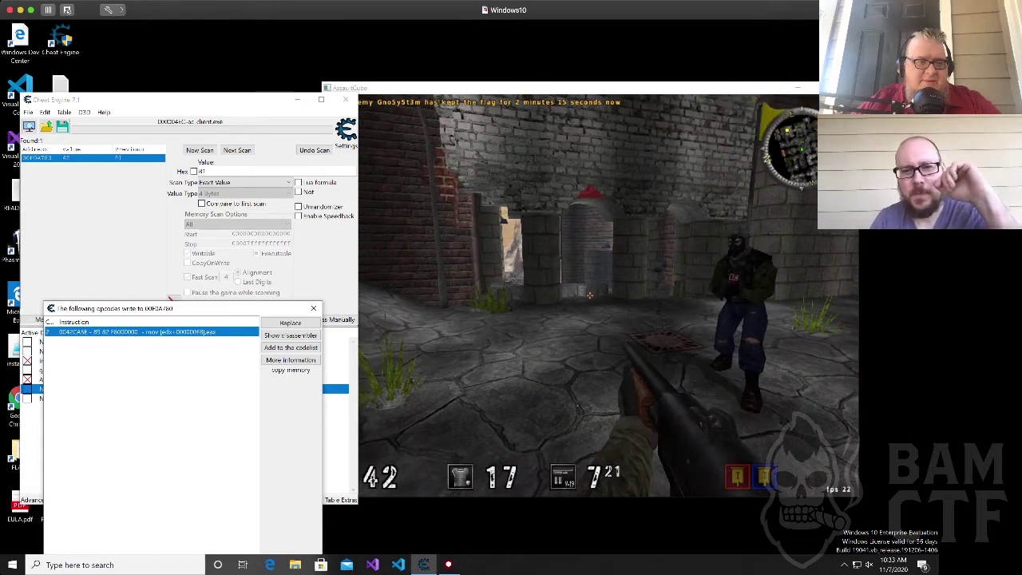
click(291, 335)
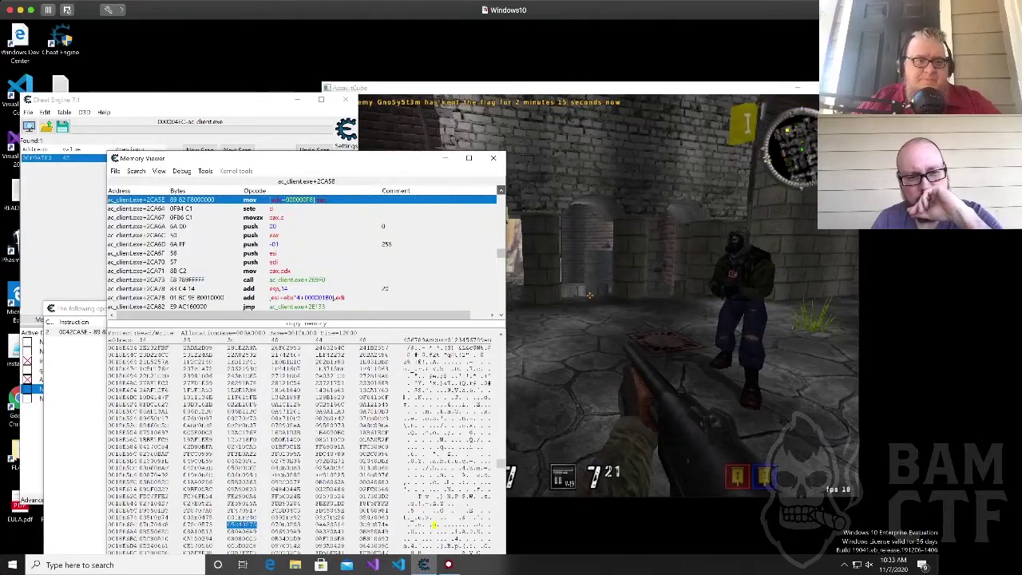
Examine the code just above the captured mov [edx+000000F8],eax instruction, and check the health display in AssaultCube.
scroll(304, 247, up, 3)
scroll(303, 247, up, 2)
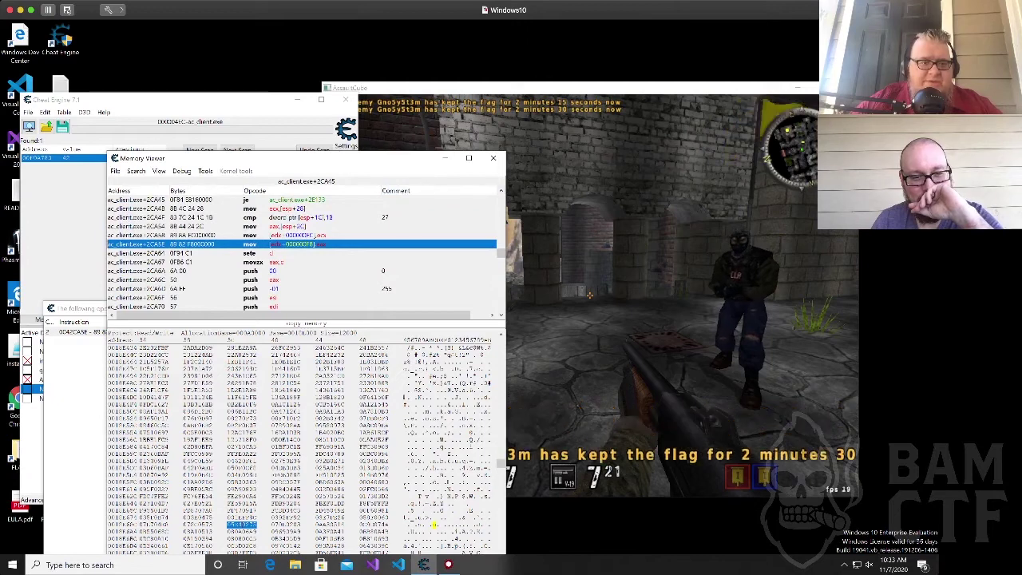
drag(305, 164, 324, 144)
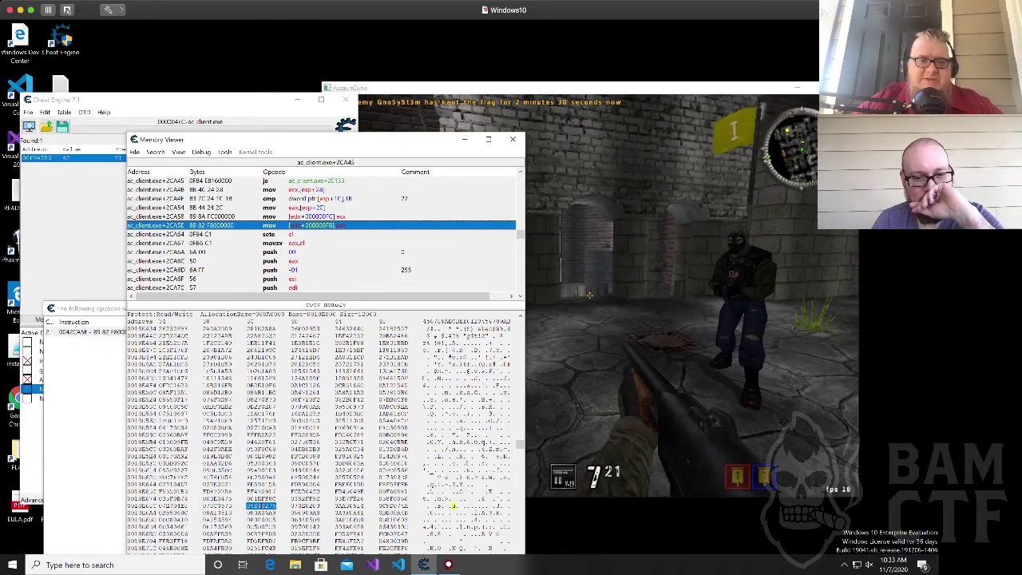
key(alt+Tab)
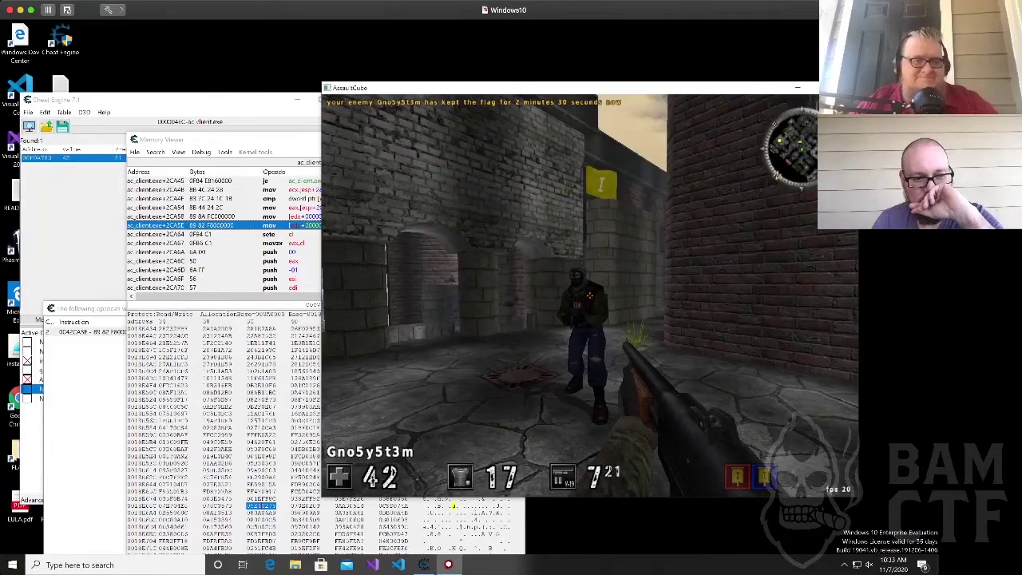
key(alt+Tab)
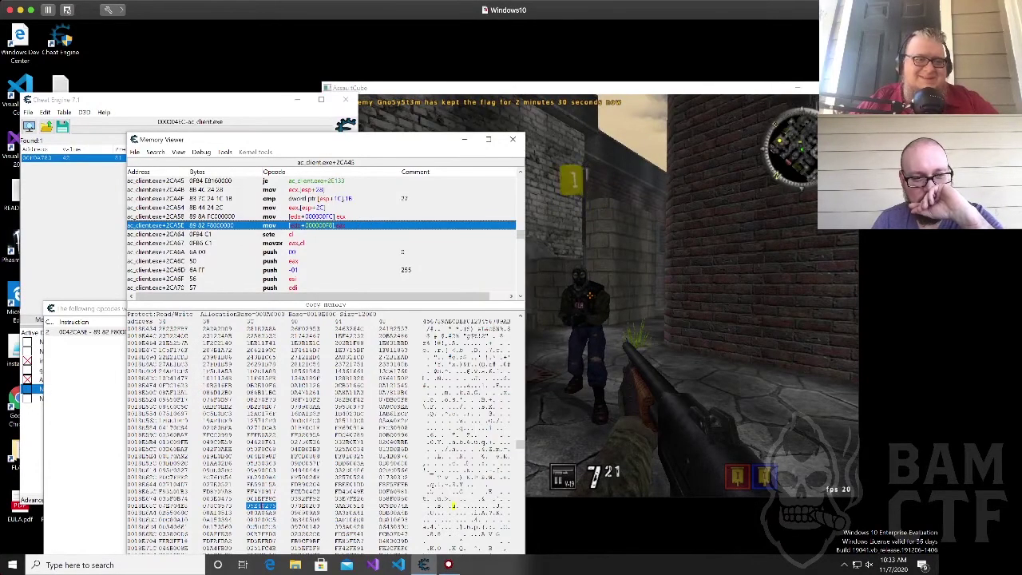
Discard the old scan in Cheat Engine and run a first scan for the exact value 50.
key(alt+Tab)
text(100)
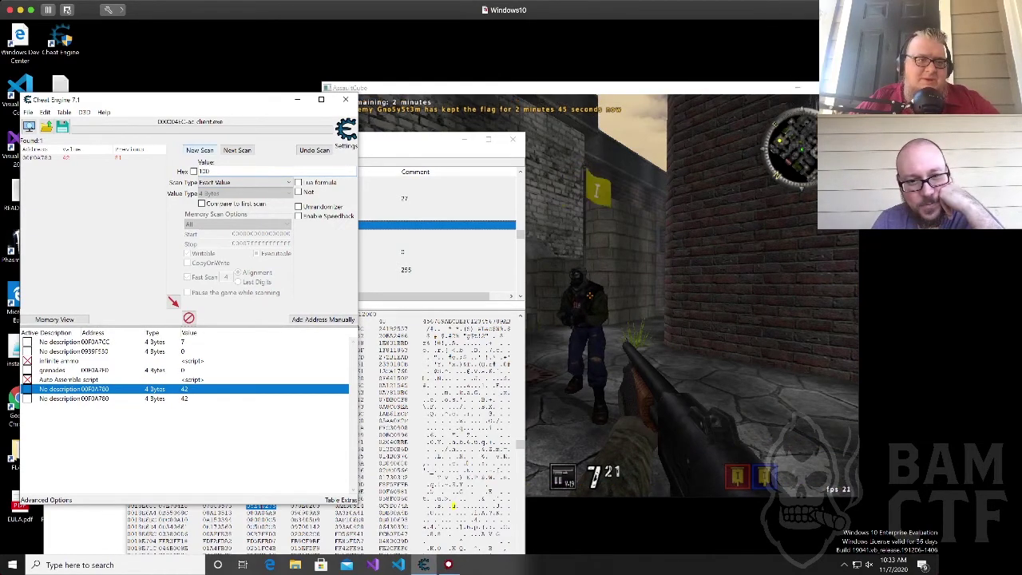
click(200, 150)
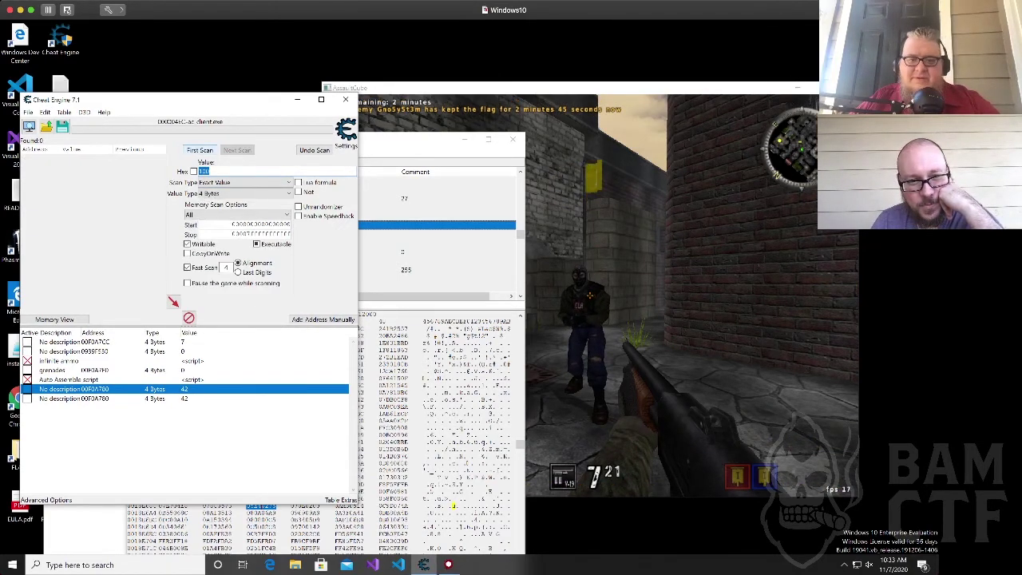
key(alt+Tab)
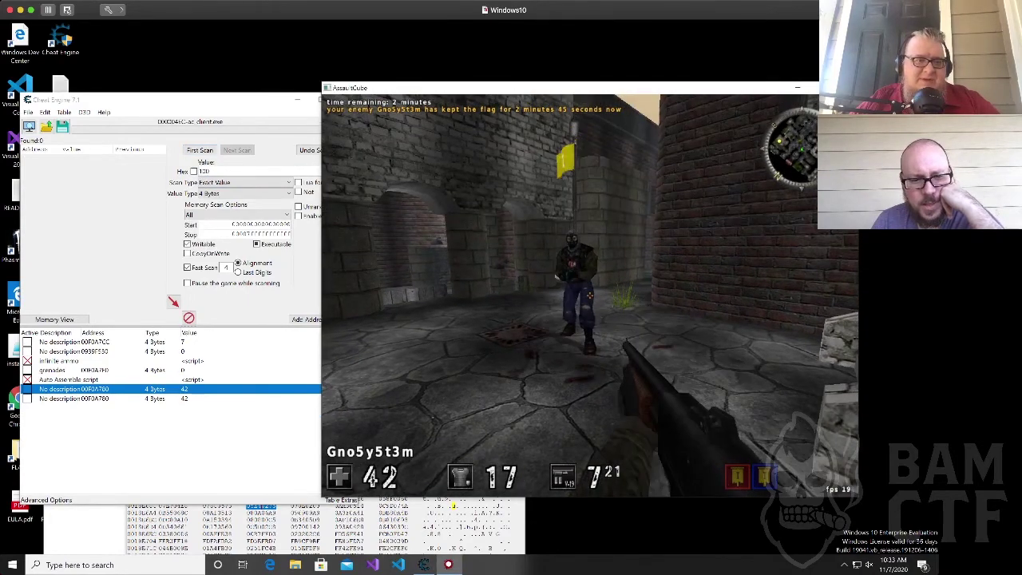
key(alt+Tab)
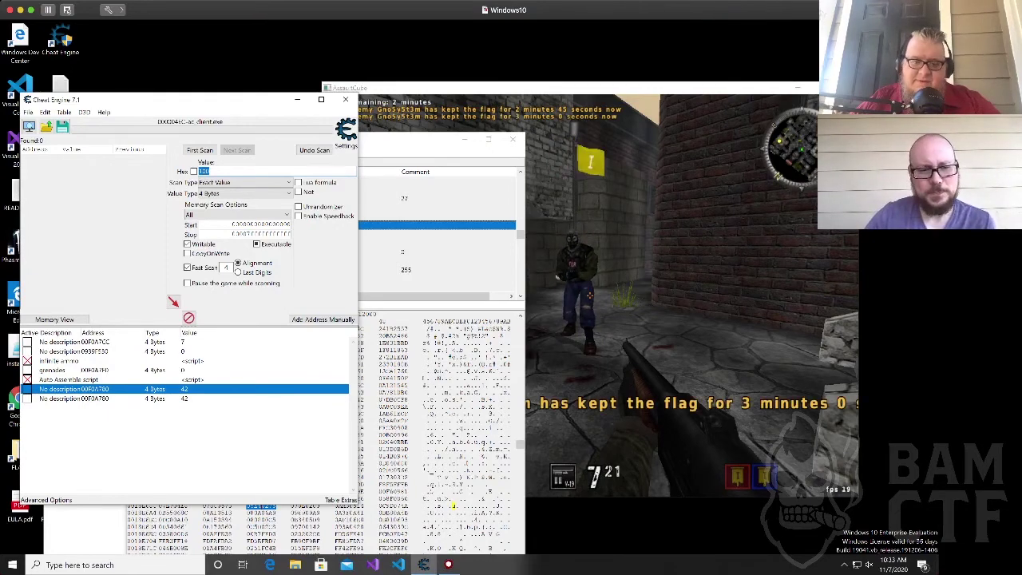
text(50)
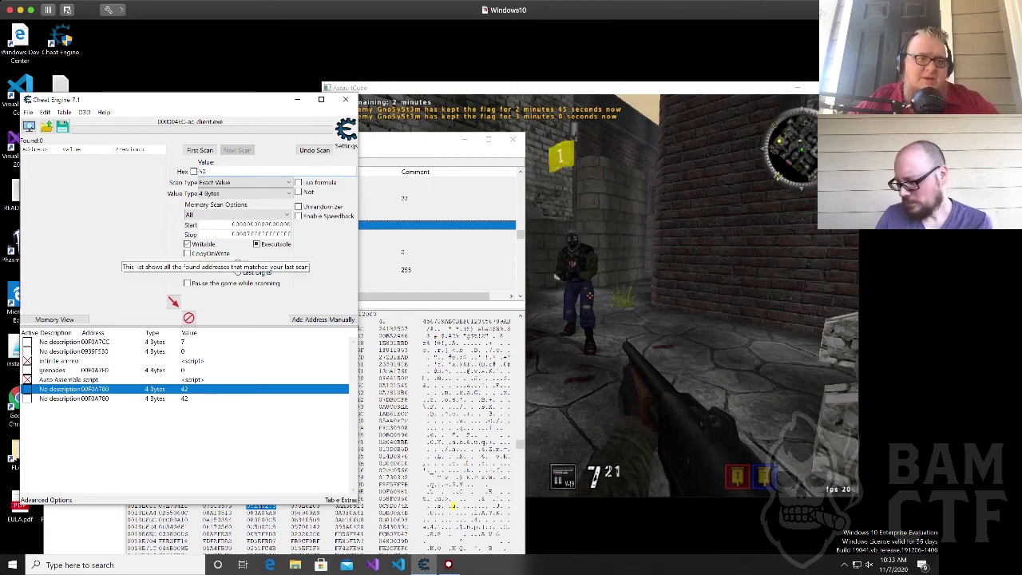
key(Return)
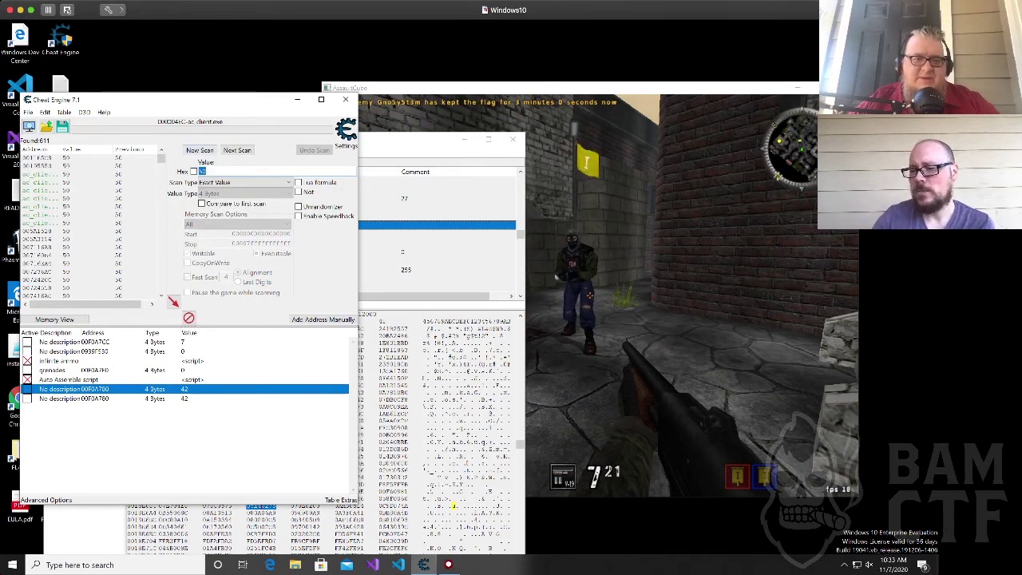
Switch to AssaultCube, equip the pistol, and return to Cheat Engine.
key(alt+Tab)
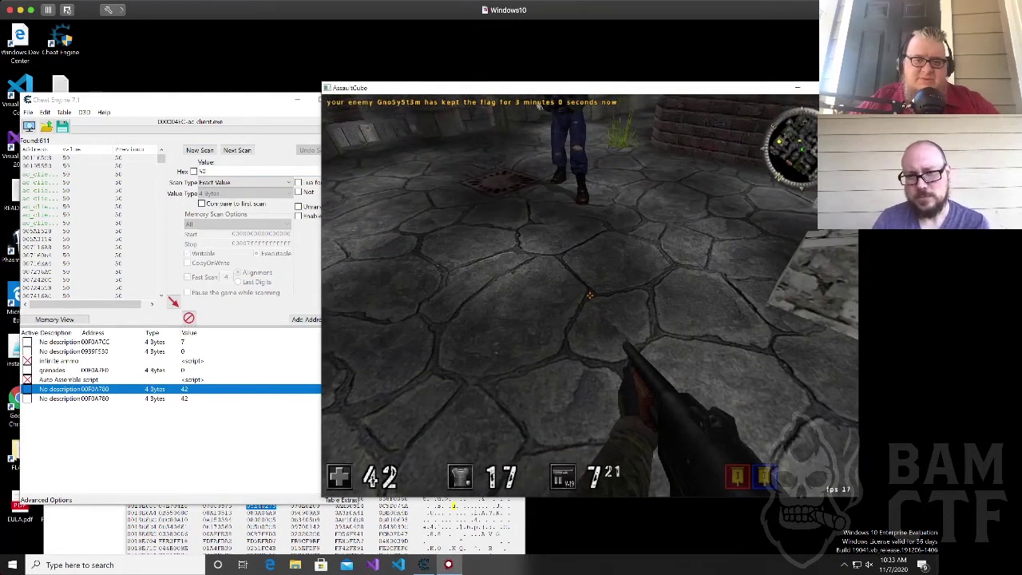
key(2)
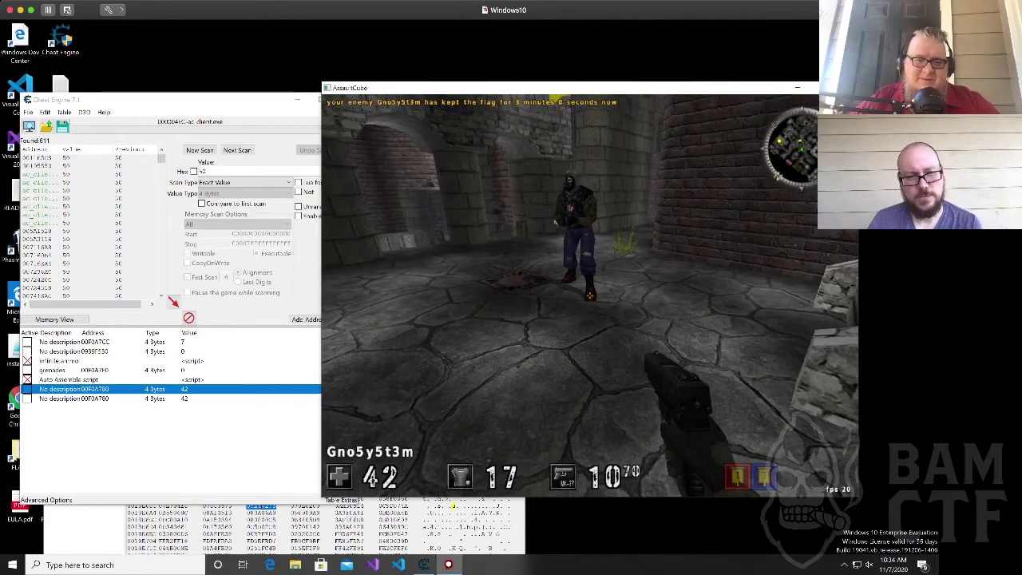
key(alt+Tab)
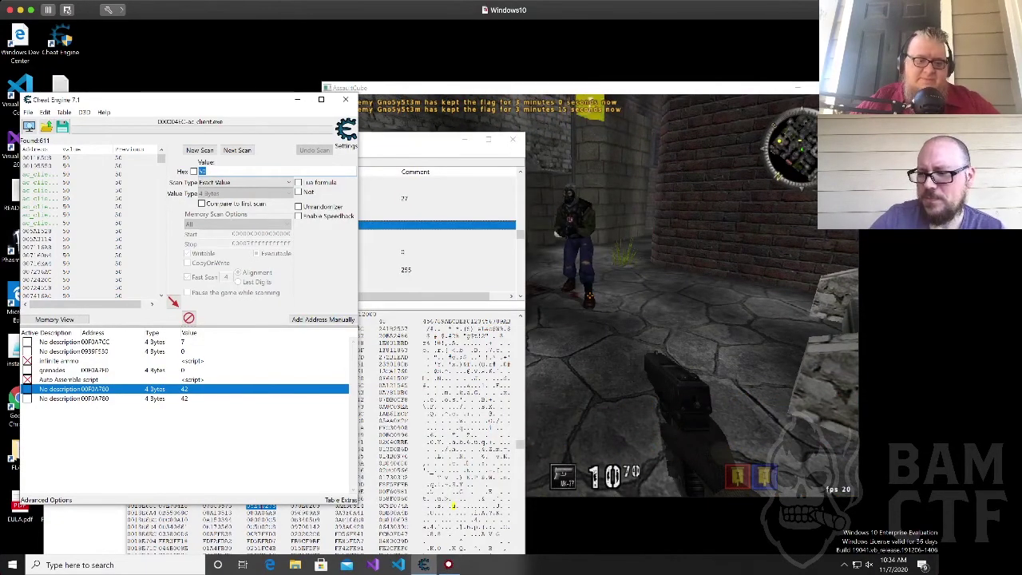
Narrow the scan results with an exact value scan for 38 and add the matching address to the address list.
text(38)
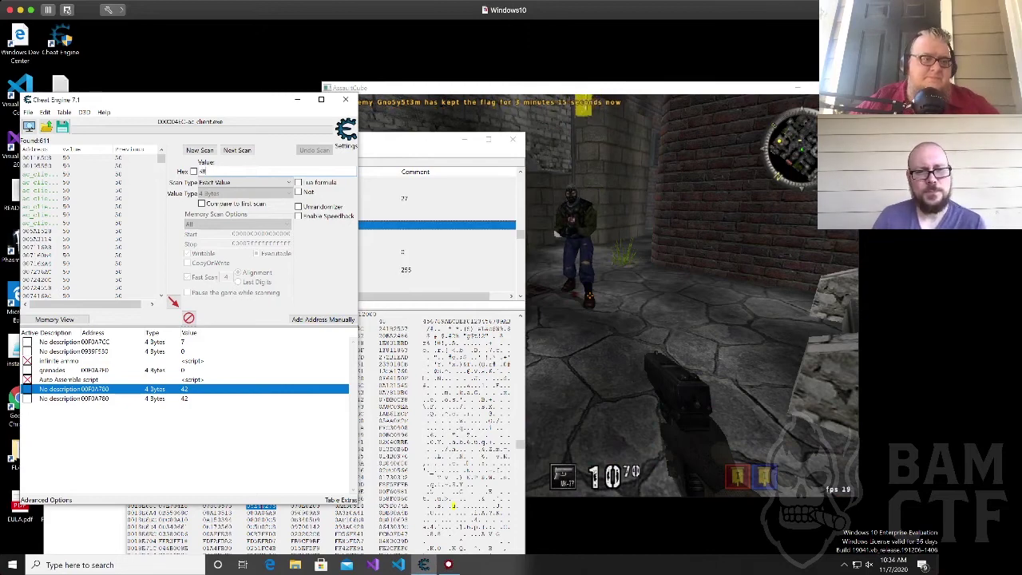
click(237, 150)
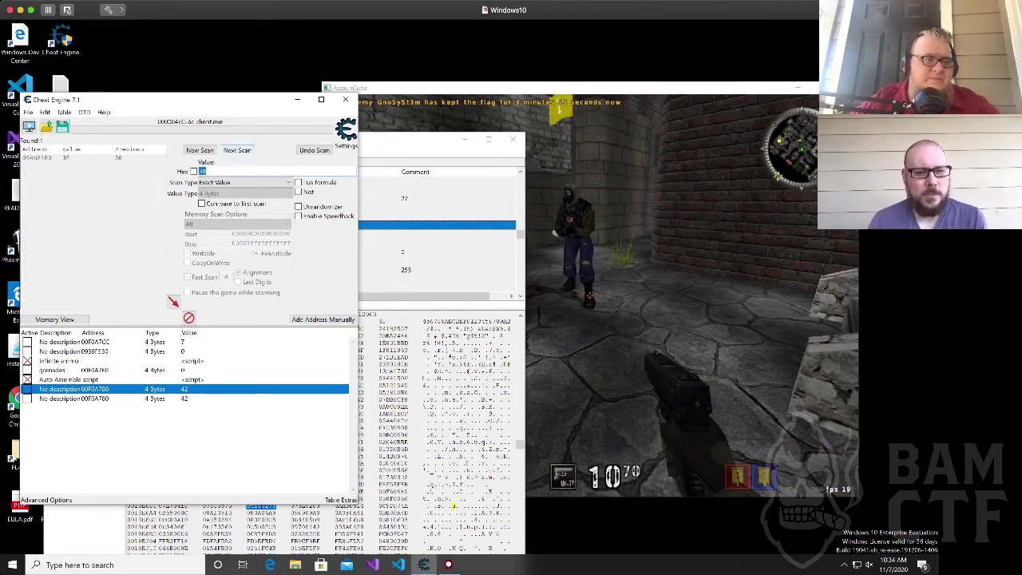
click(66, 158)
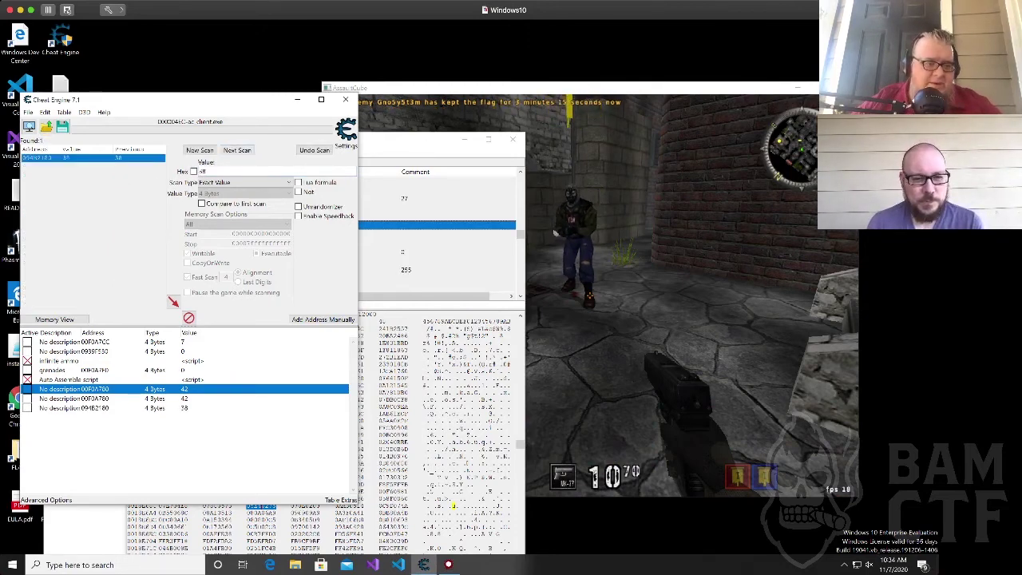
Delete the duplicate 00F0A780 entry from the address list.
click(95, 398)
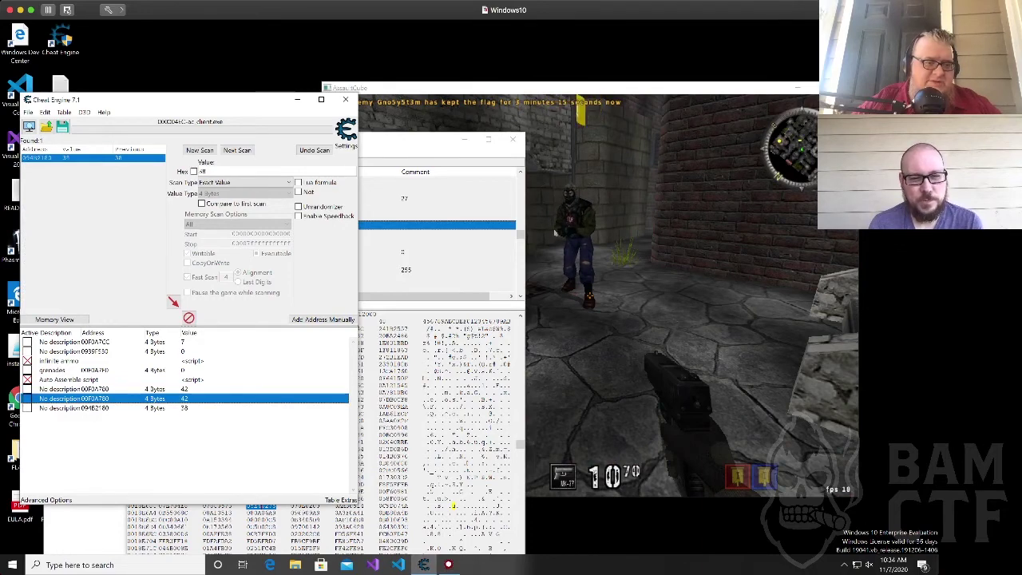
right_click(77, 398)
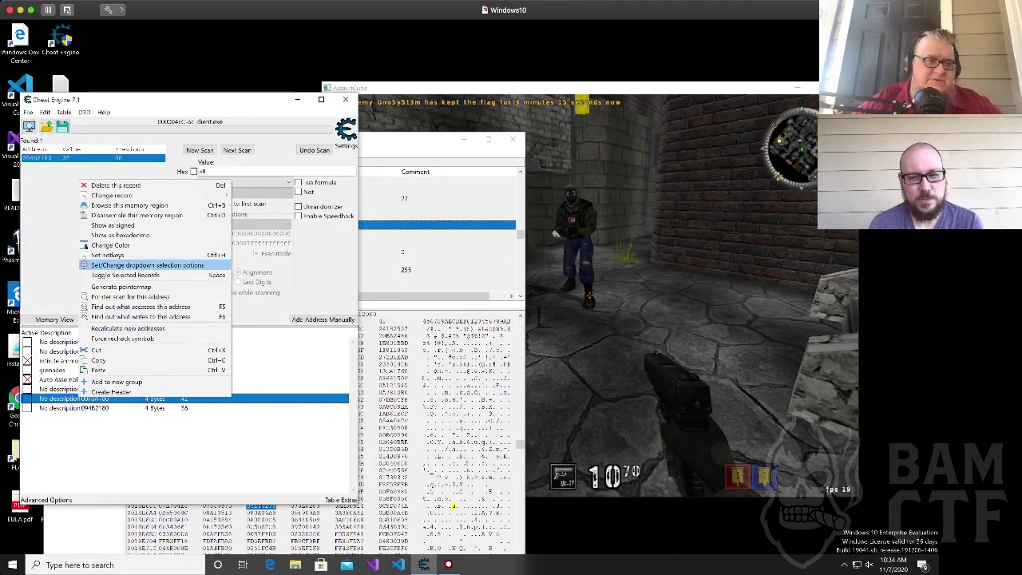
click(112, 186)
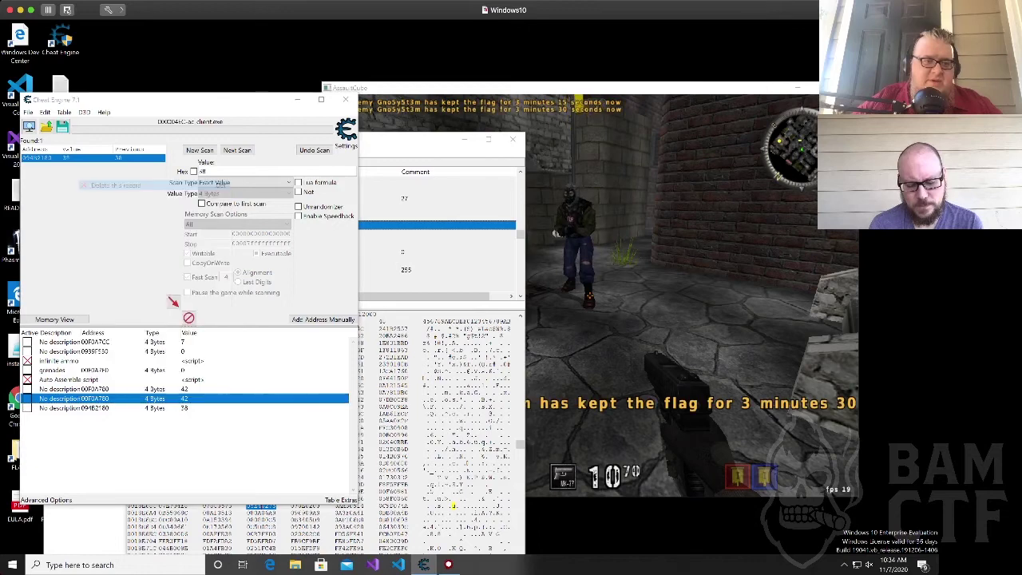
key(Return)
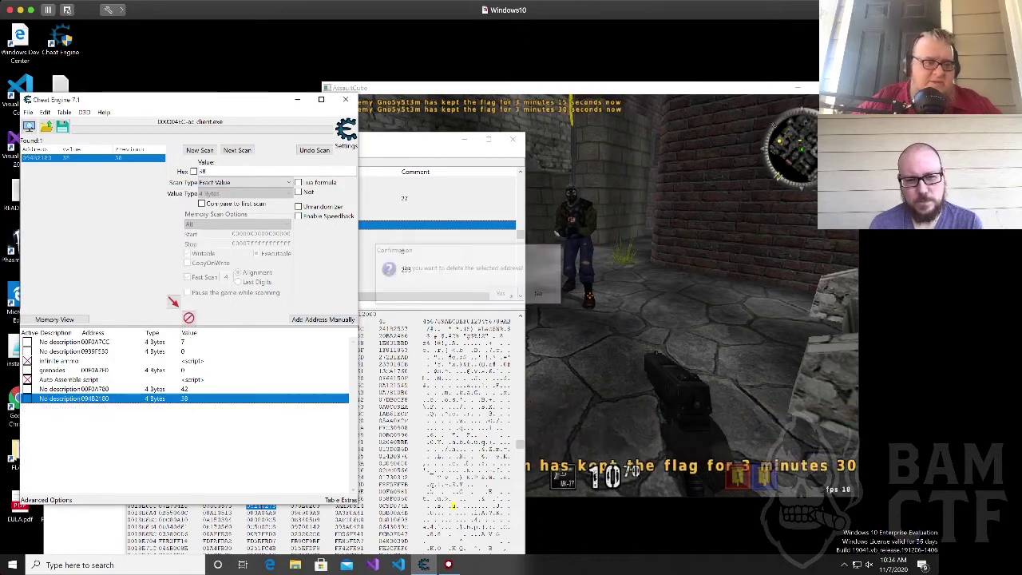
Find out what writes to address 094B2180, switching to AssaultCube and back to capture the write.
right_click(83, 399)
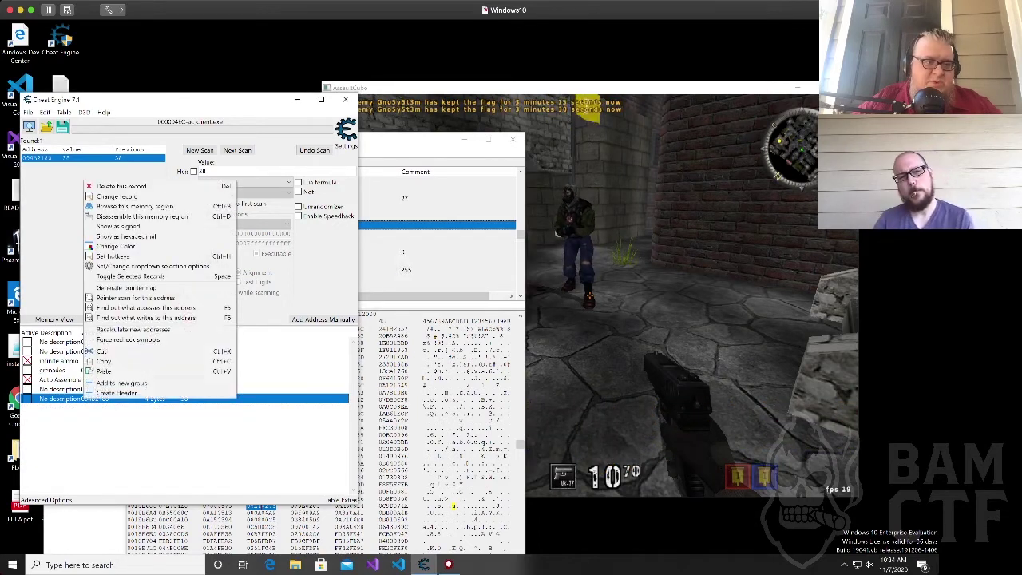
click(146, 318)
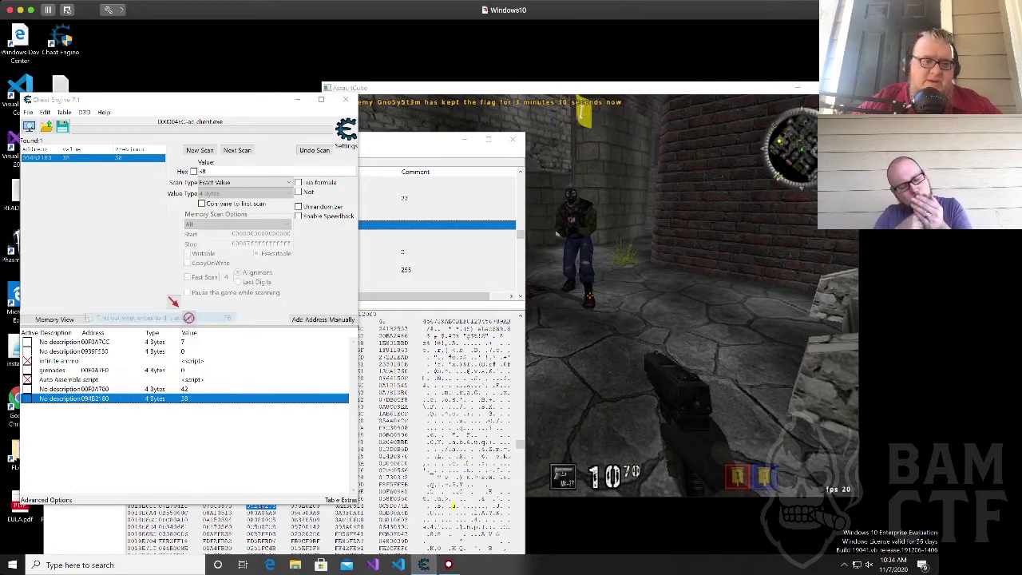
drag(204, 418, 175, 345)
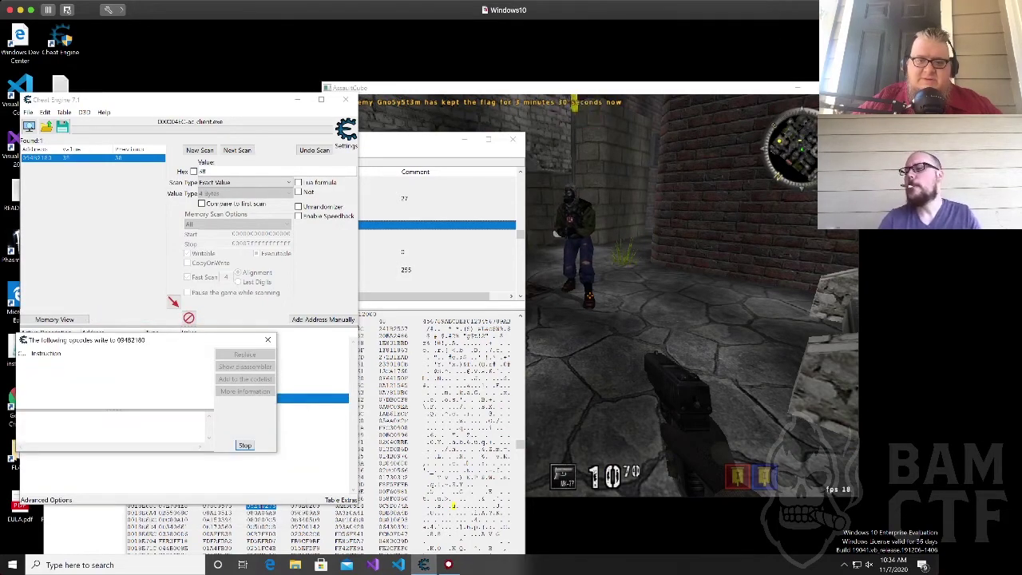
key(alt+Tab)
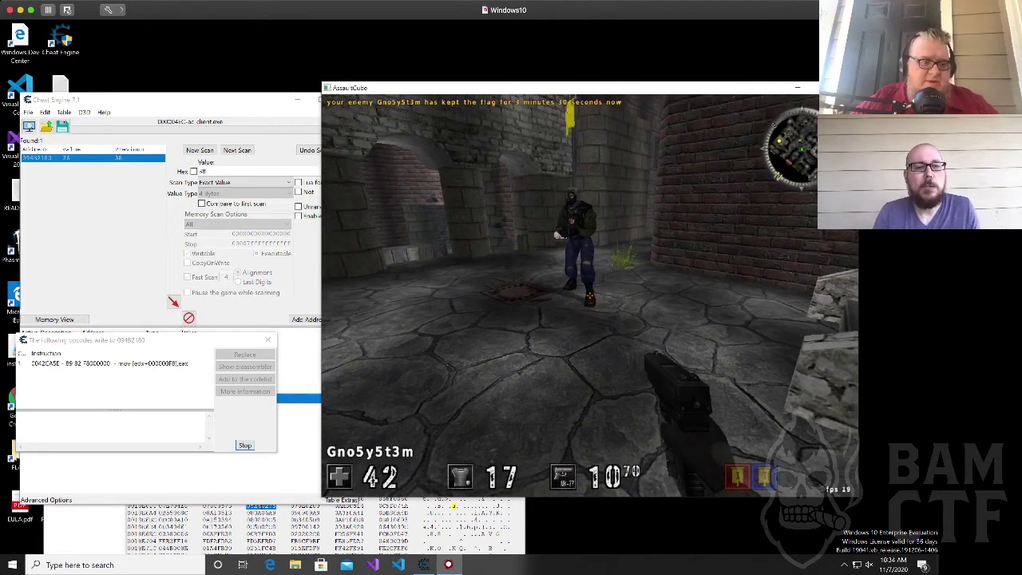
key(alt+Tab)
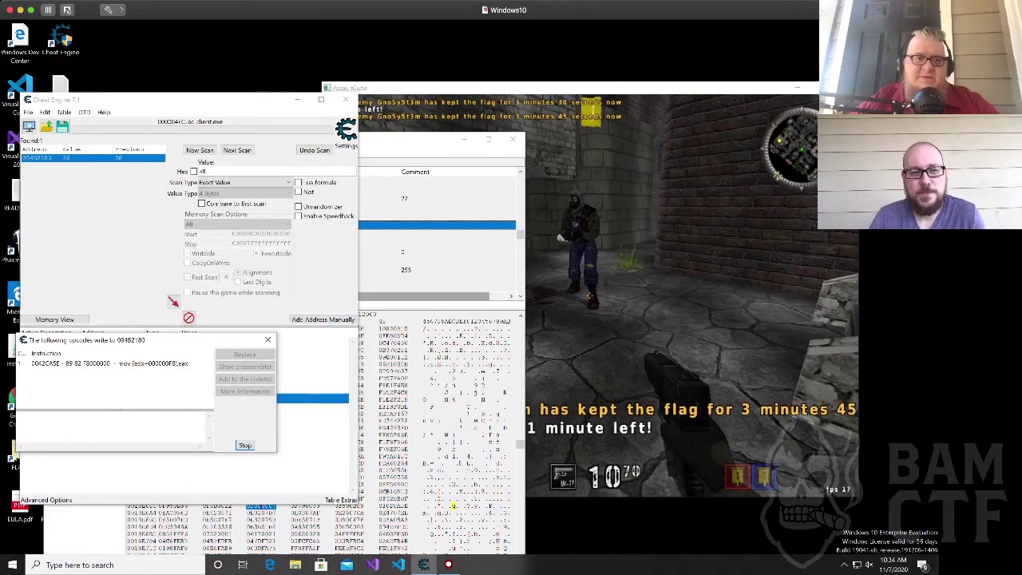
Arrange the write-tracing windows for 094B2180 and 00F0A780 side by side and compare their captured mov [edx+000000F8],eax instructions.
drag(205, 98, 157, 41)
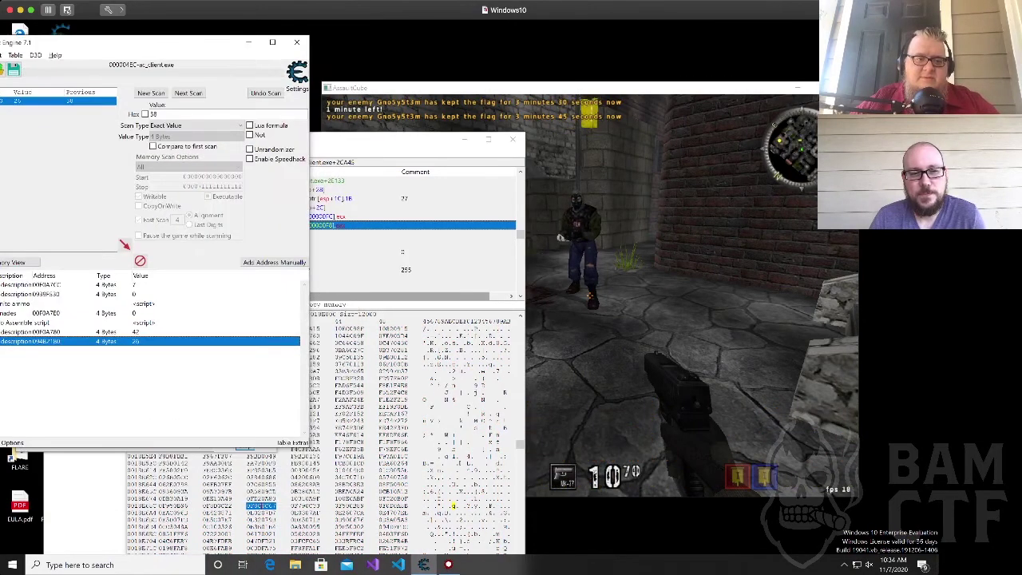
drag(393, 140, 706, 213)
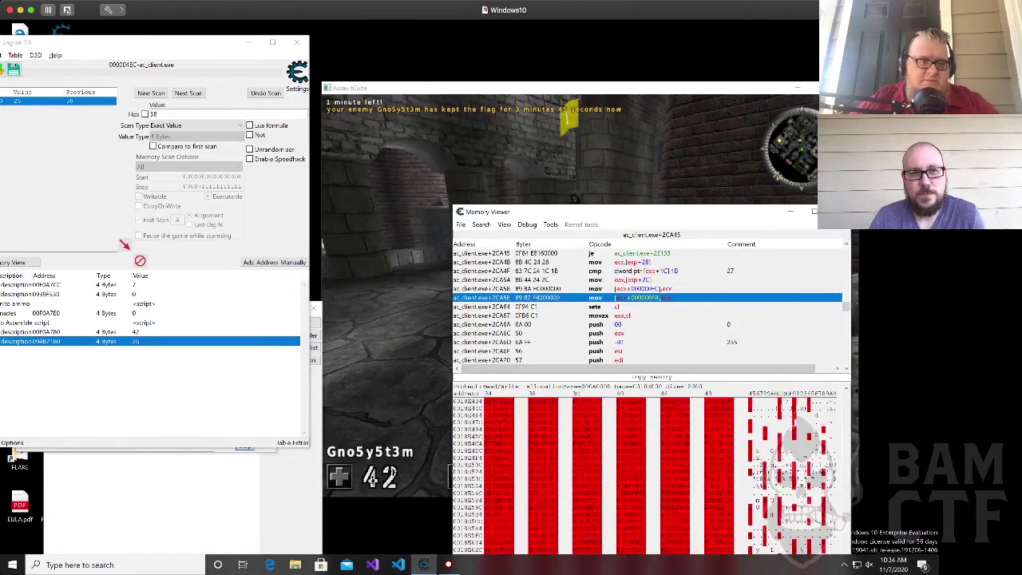
click(292, 487)
drag(172, 311, 591, 266)
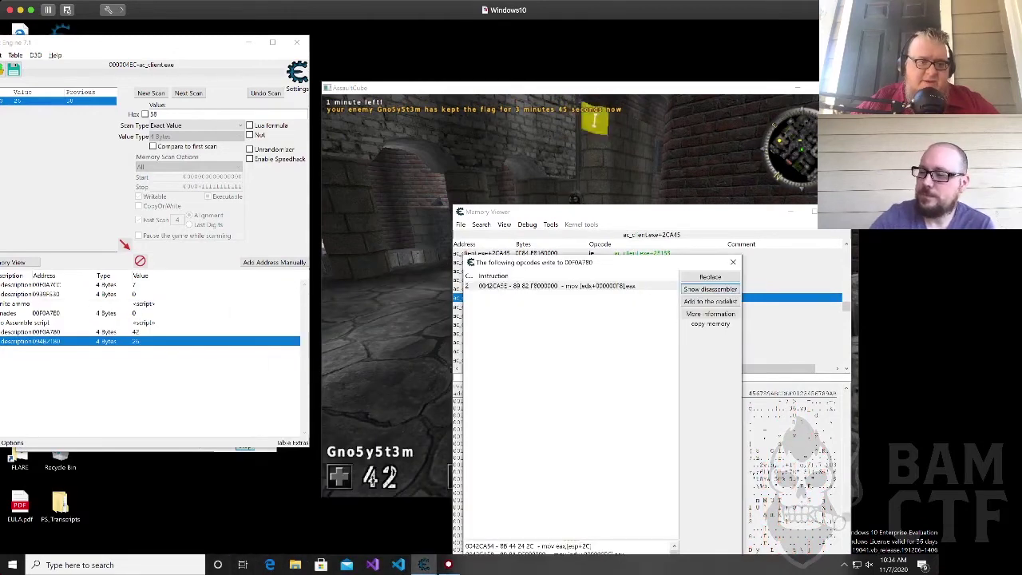
click(185, 450)
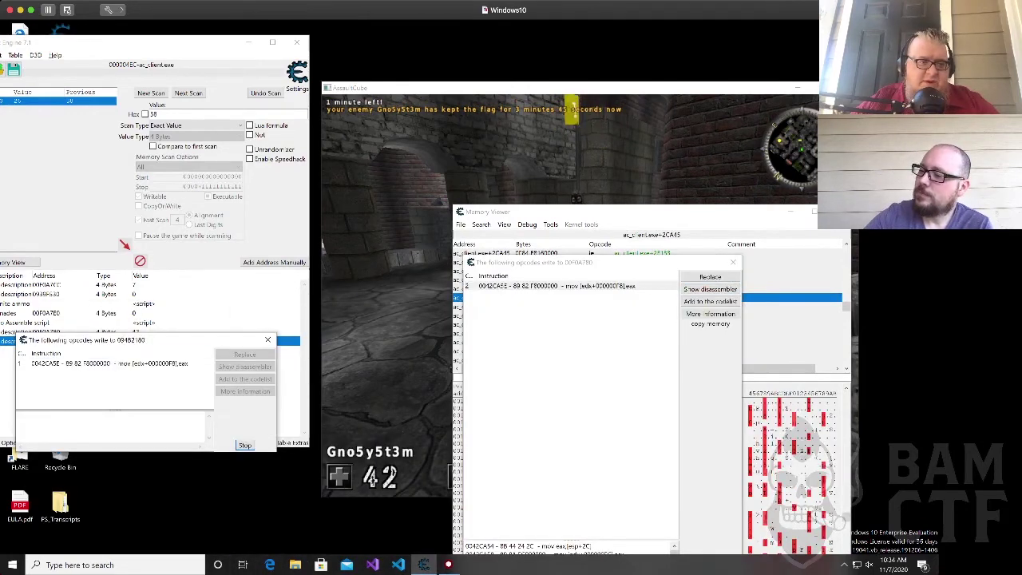
drag(157, 342, 328, 257)
click(322, 278)
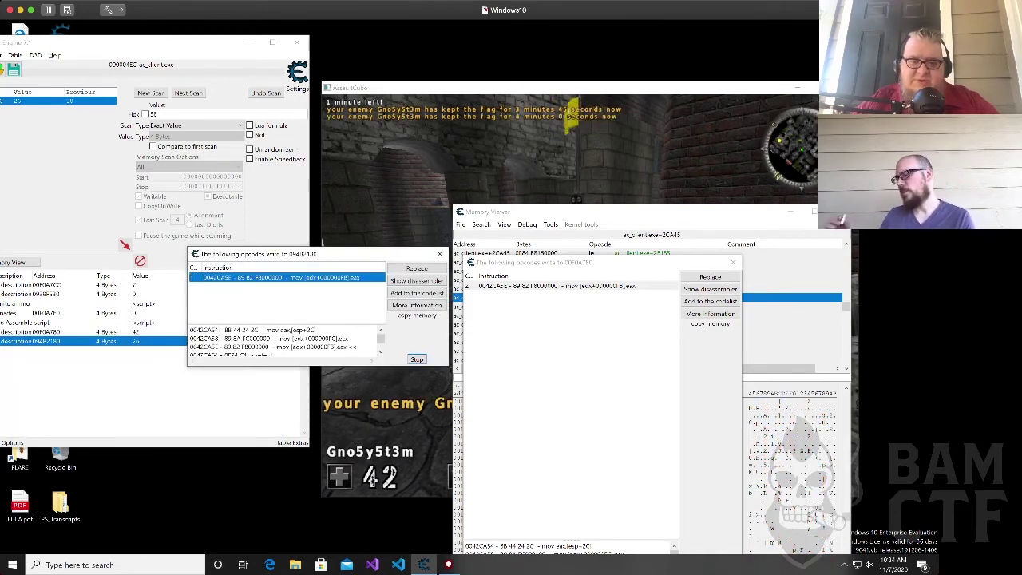
click(557, 286)
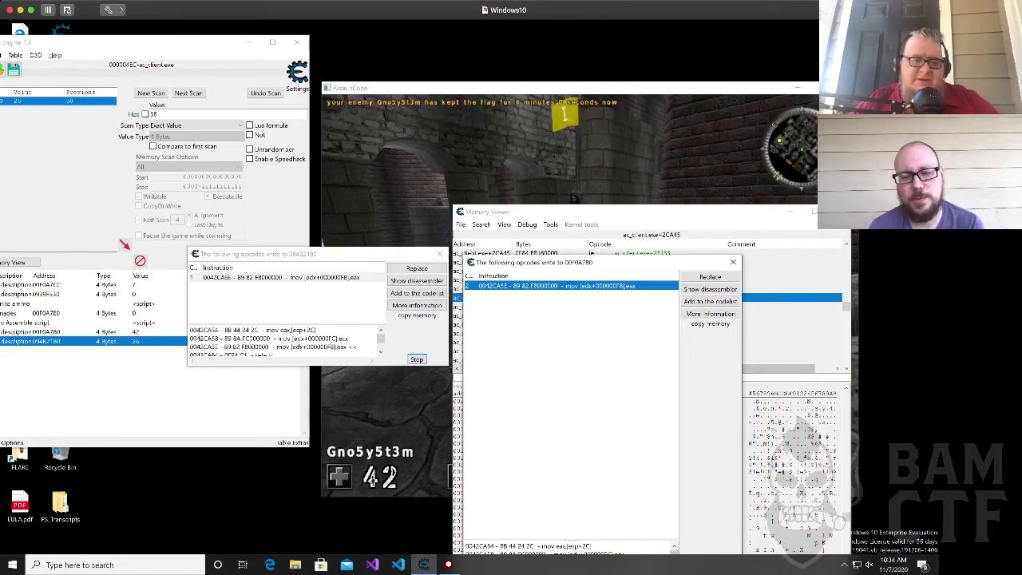
drag(448, 366, 441, 426)
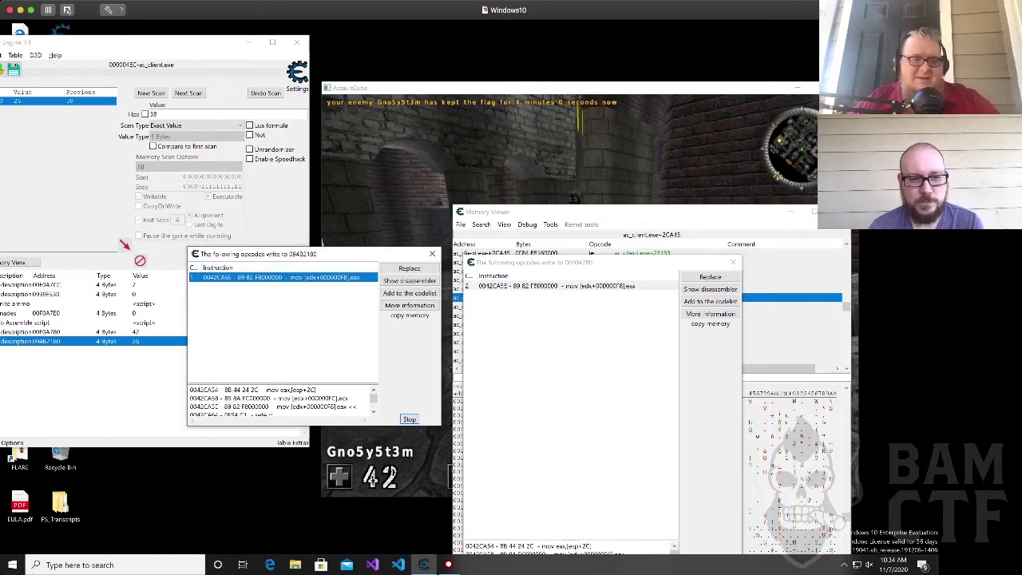
Show the instruction captured for 094B2180 in the disassembler and move the Memory Viewer clear of the webcam area.
right_click(278, 278)
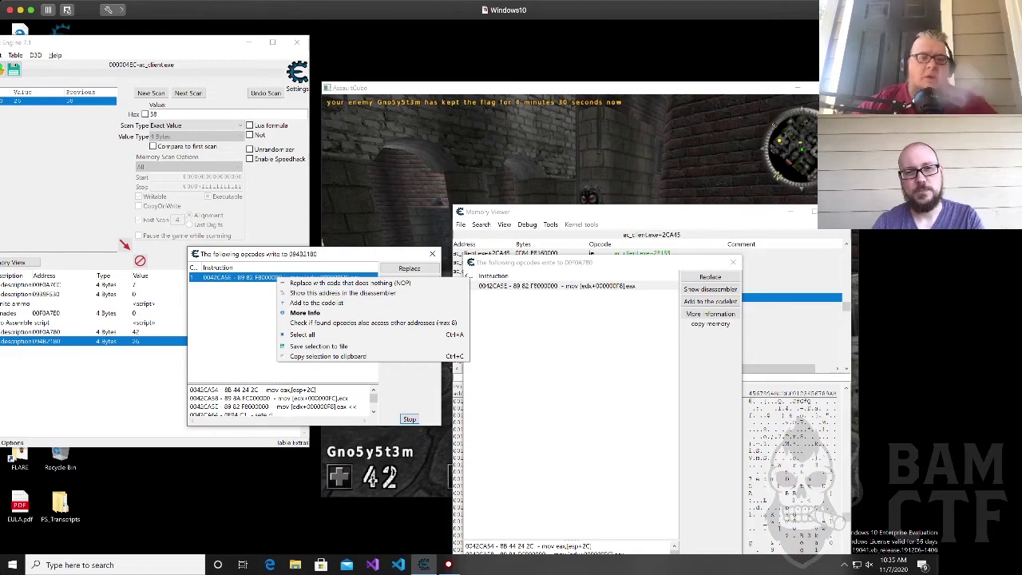
key(Escape)
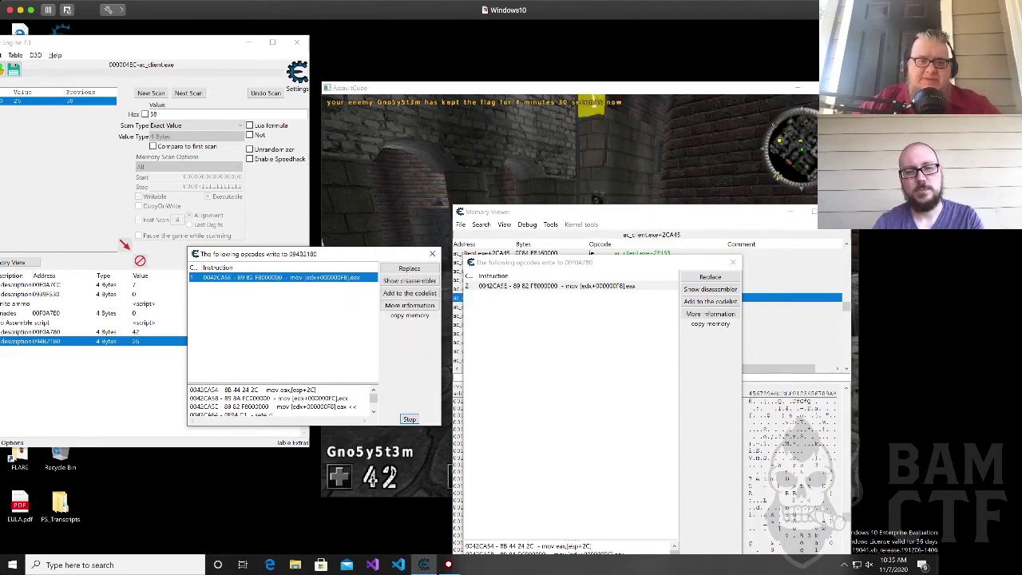
click(409, 281)
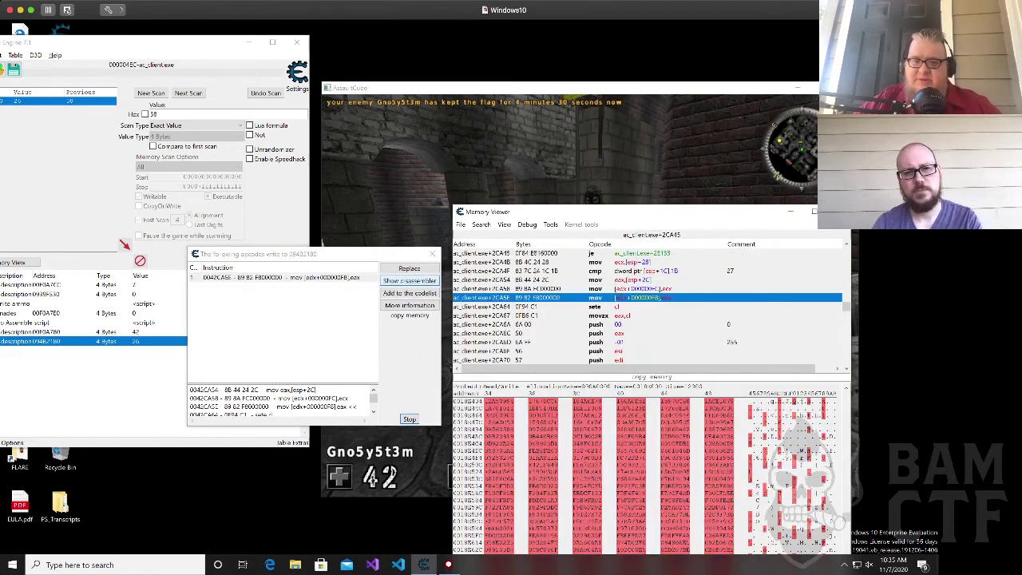
drag(690, 213, 342, 130)
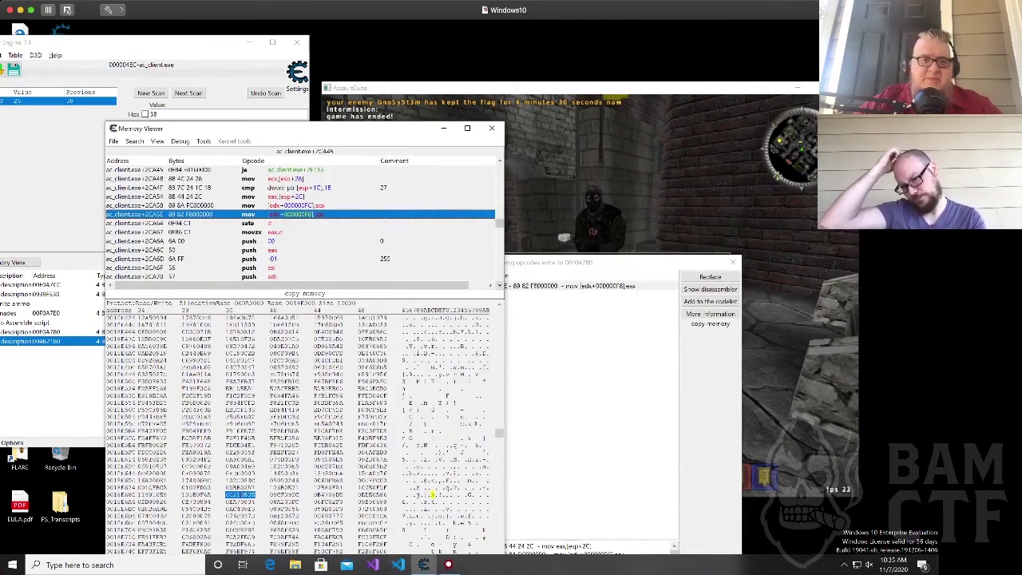
Examine the instructions leading up to mov [edx+000000F8],eax, including the loads from [esp+28] and [esp+2C] and the comparison with 1B.
scroll(303, 223, up, 1)
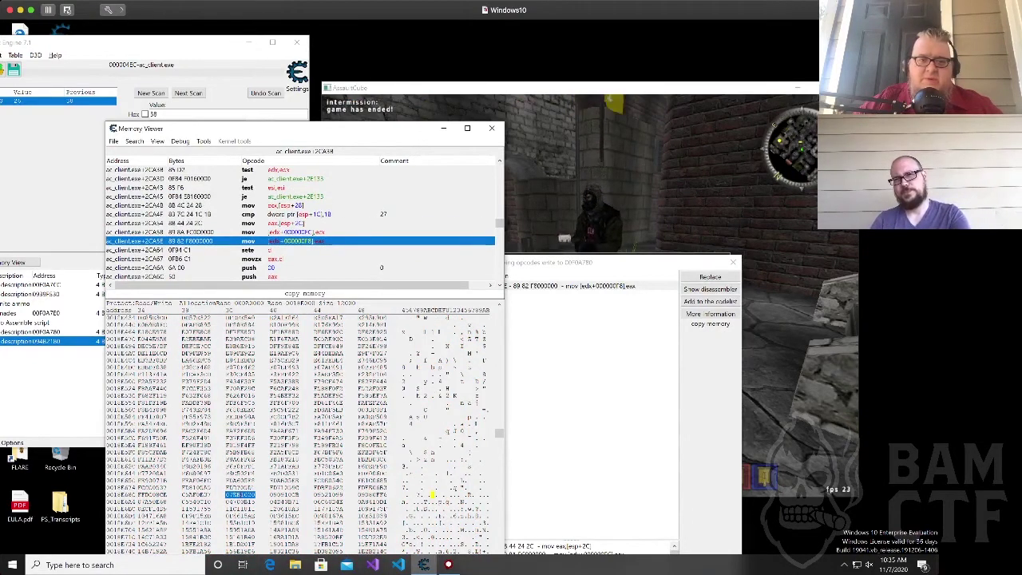
scroll(300, 214, up, 3)
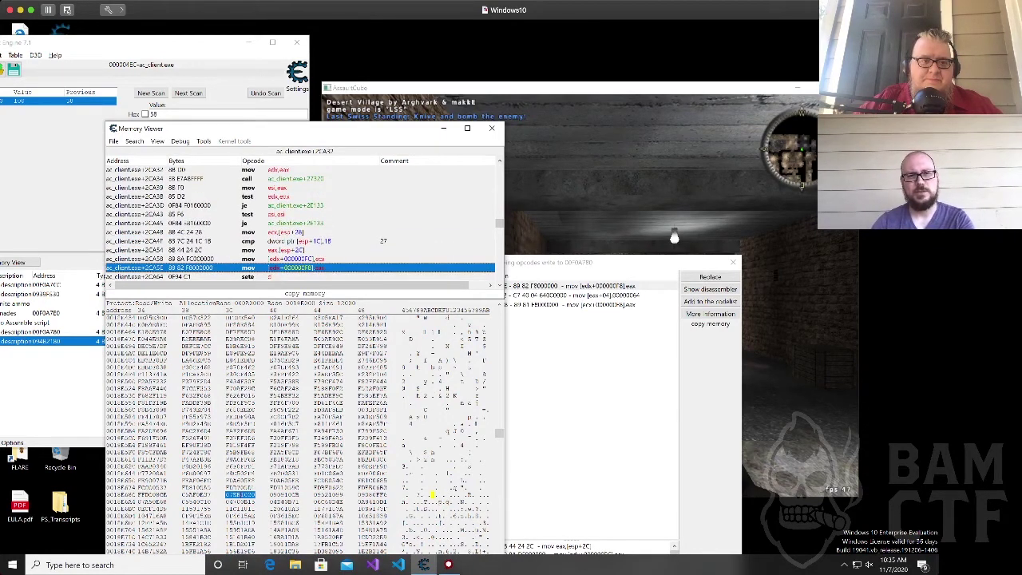
click(270, 260)
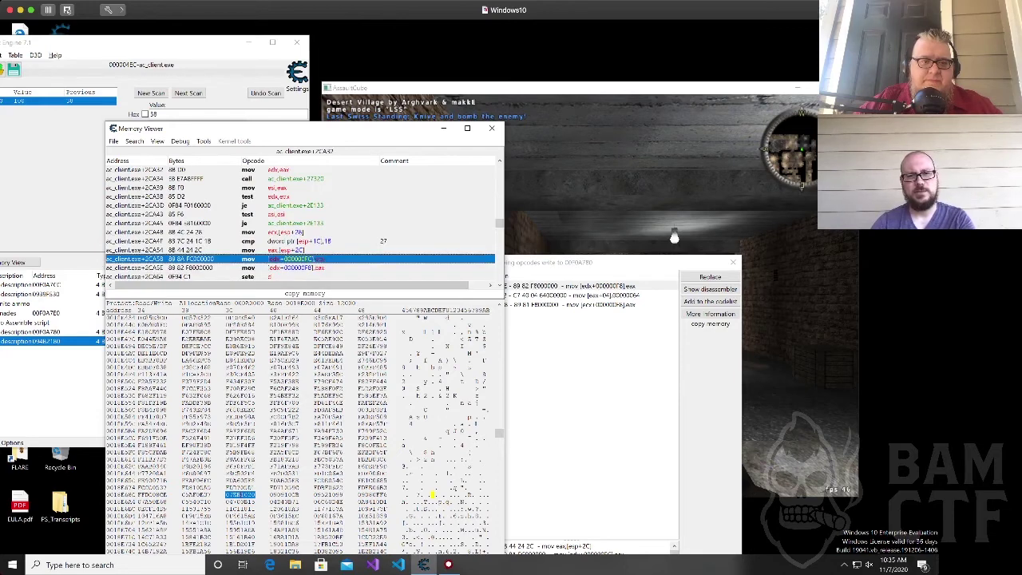
click(271, 268)
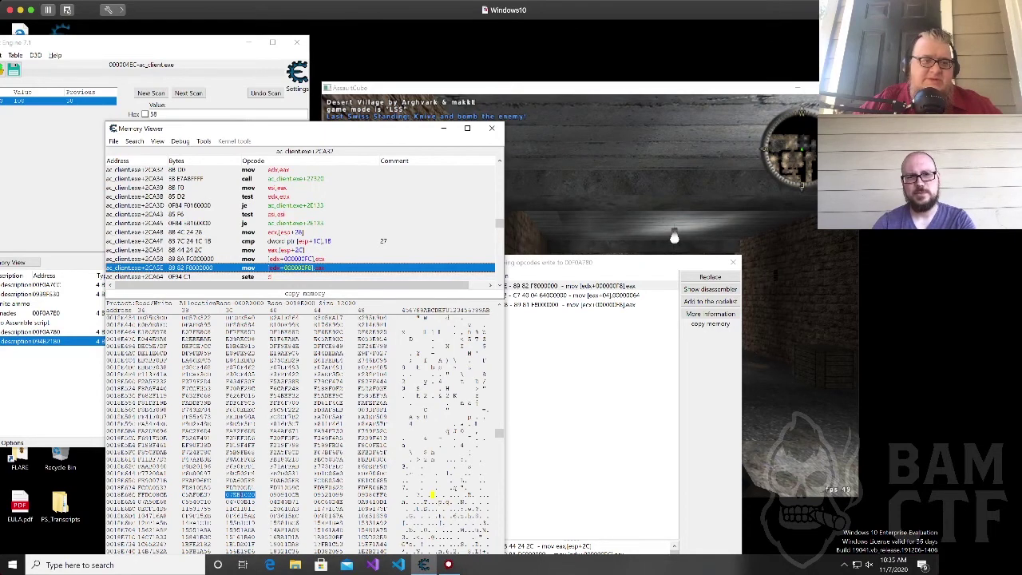
click(278, 232)
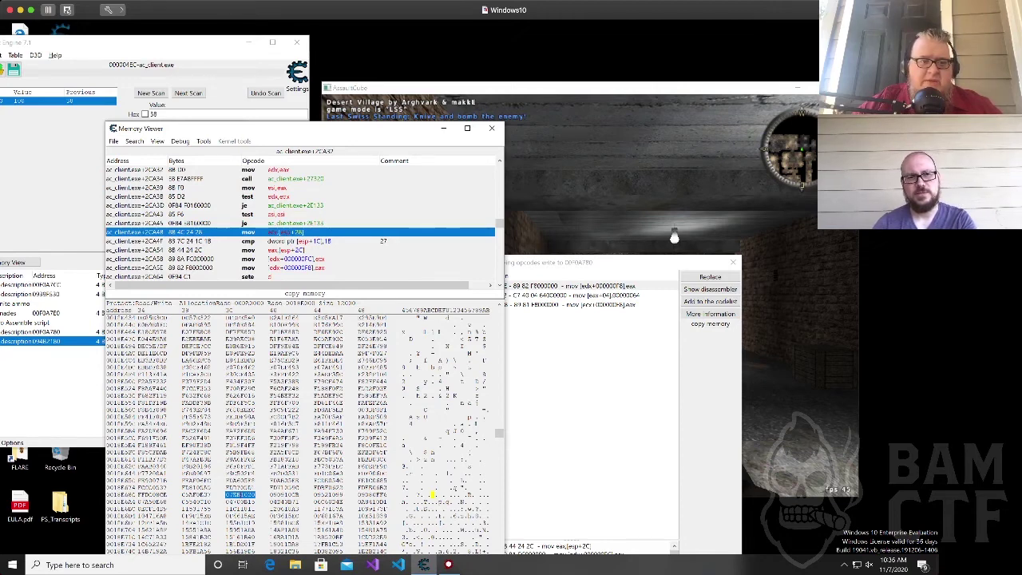
click(297, 241)
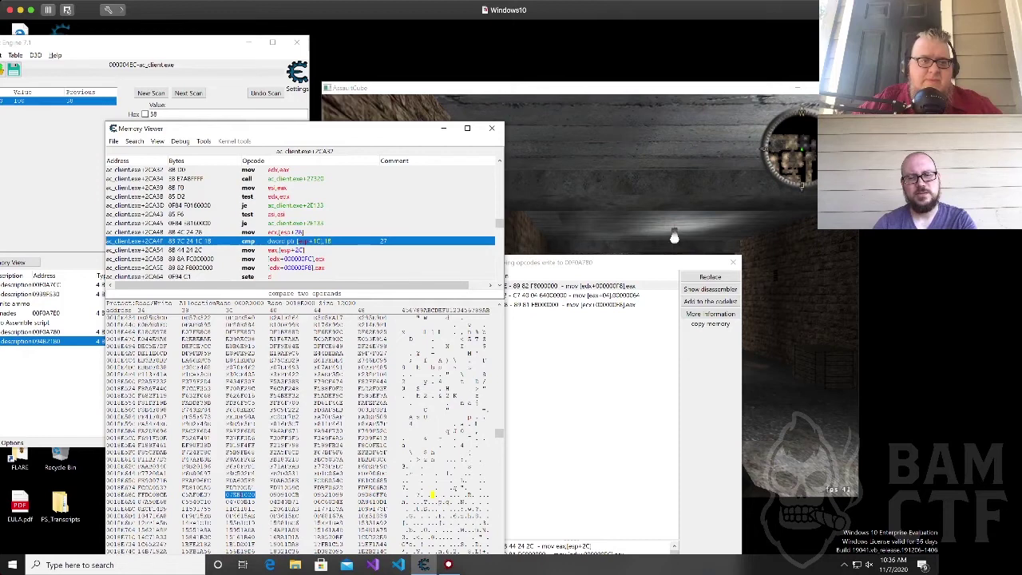
click(297, 249)
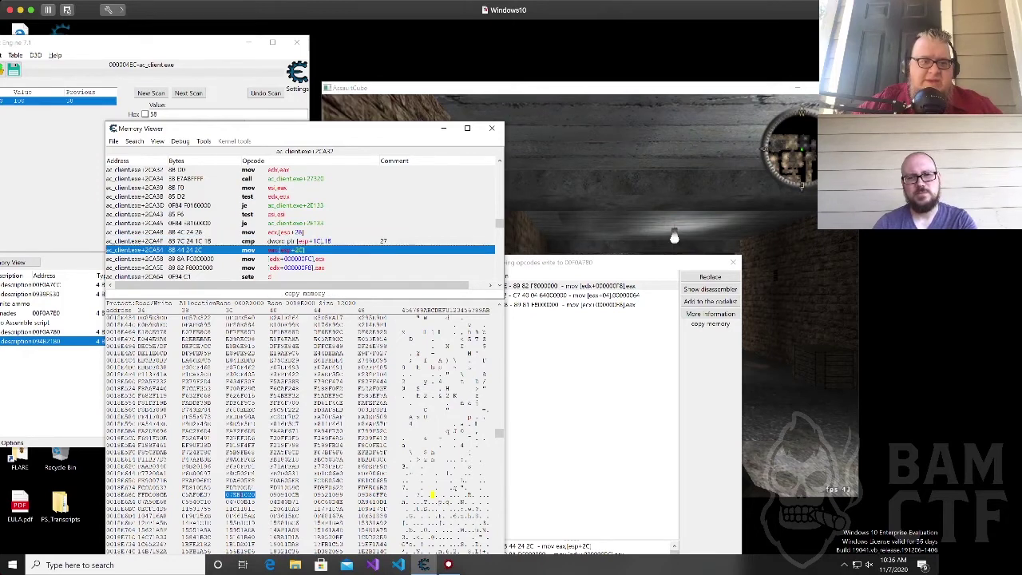
click(293, 232)
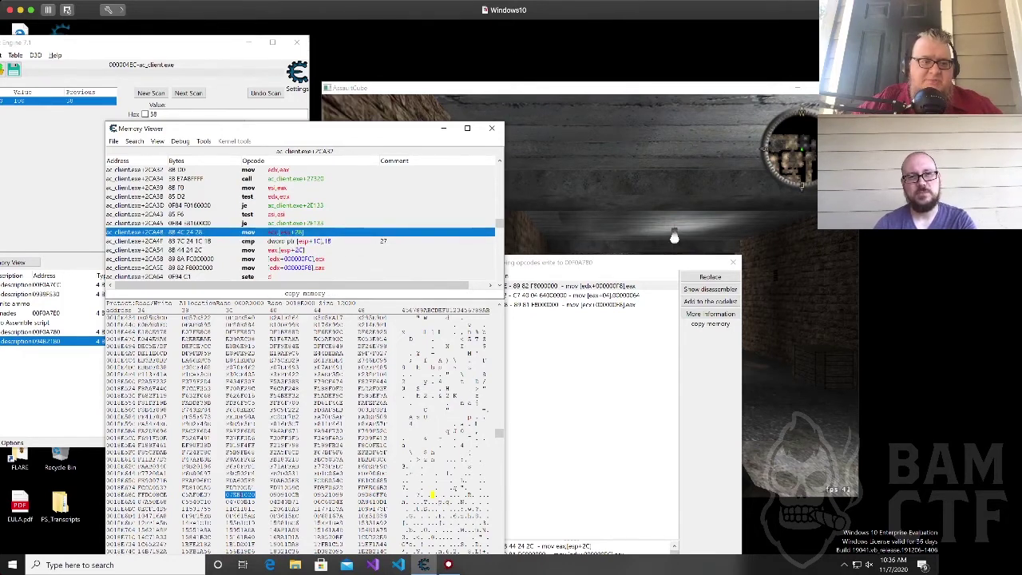
click(295, 250)
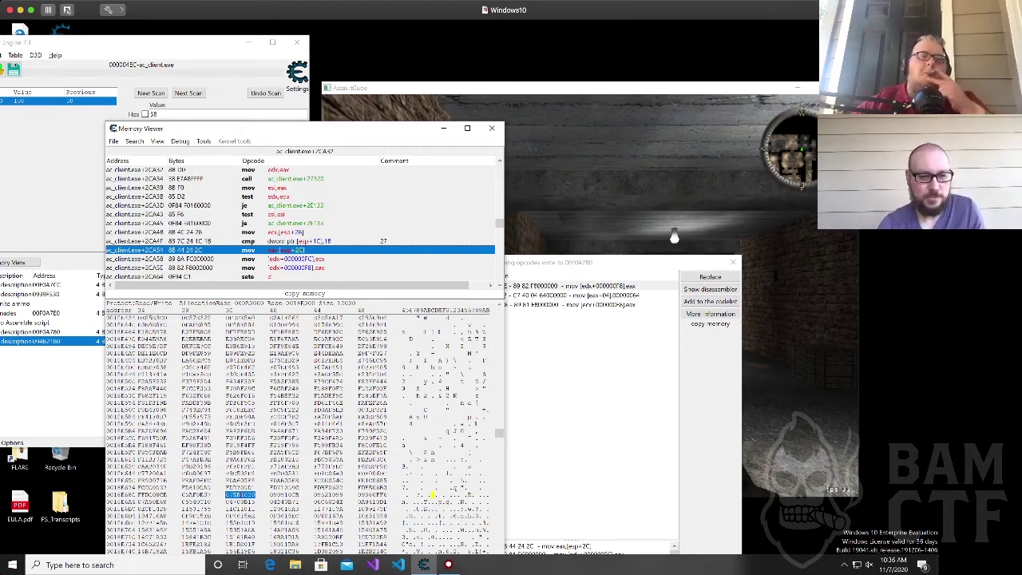
Replace the instruction mov [edx+000000FC],ecx at ac_client.exe+2CA58 with code that does nothing.
click(251, 259)
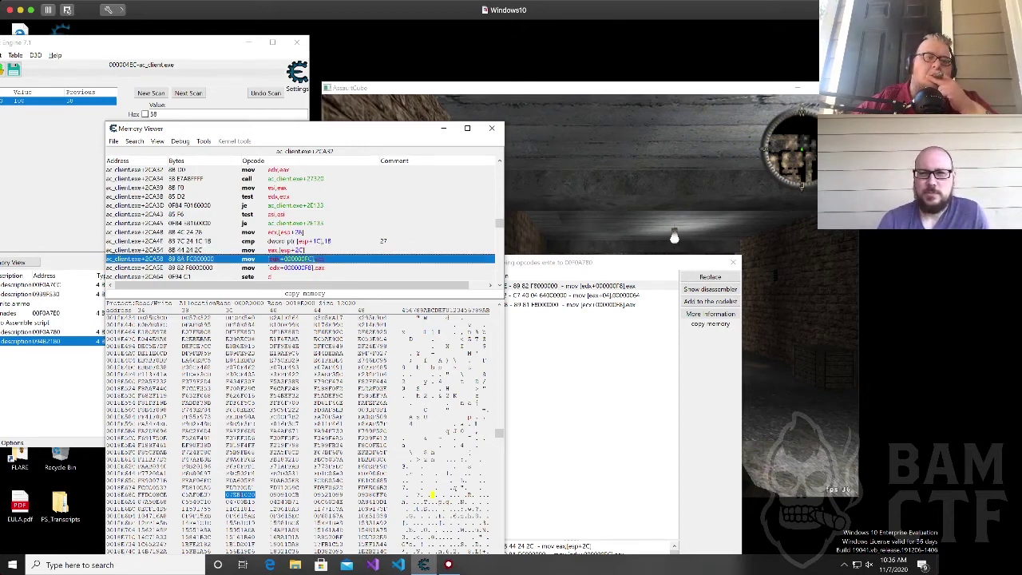
right_click(252, 259)
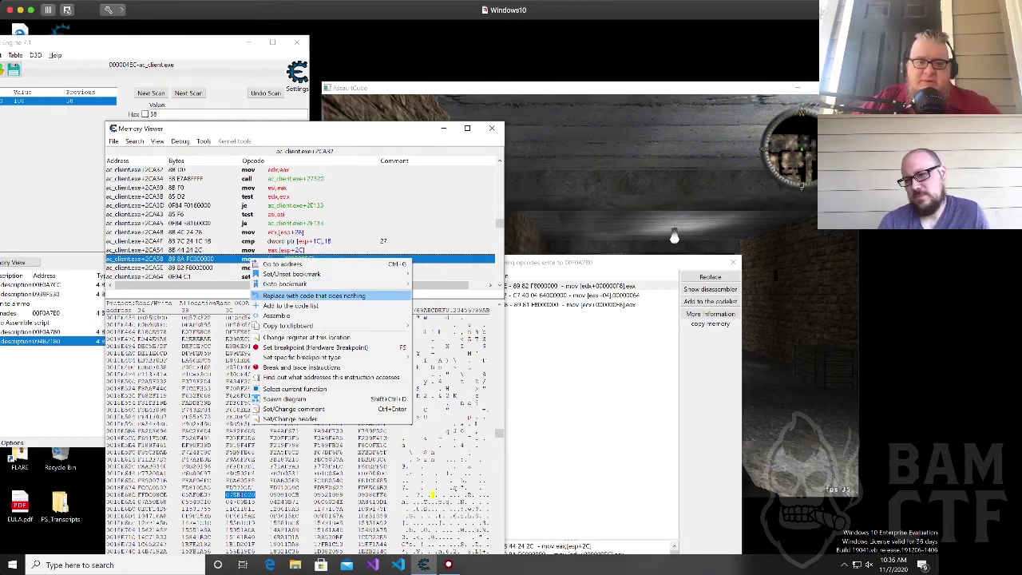
click(313, 295)
click(455, 312)
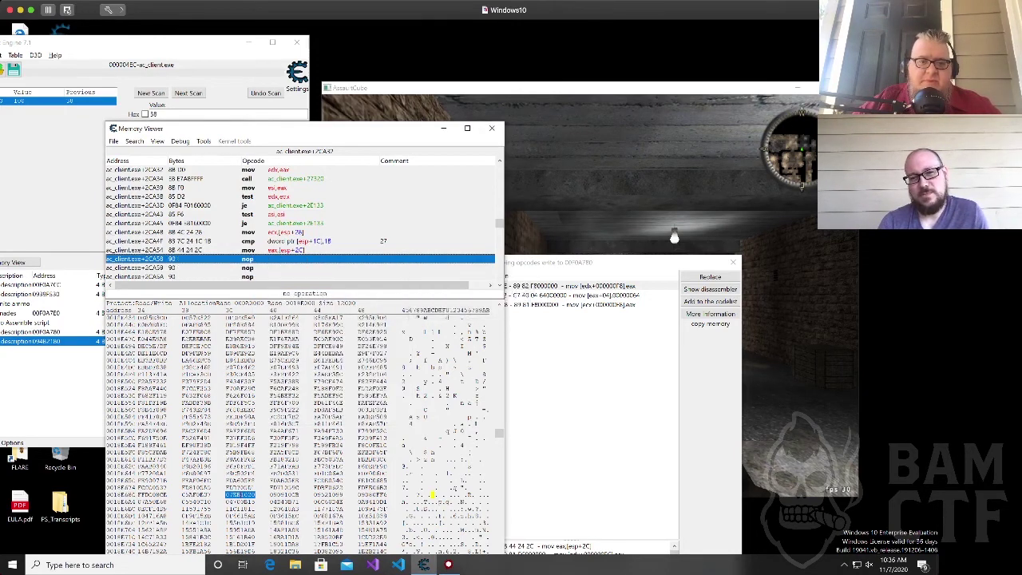
Replace the health-writing instruction mov [edx+000000F8],eax at ac_client.exe+2CA5E with code that does nothing.
scroll(300, 219, down, 4)
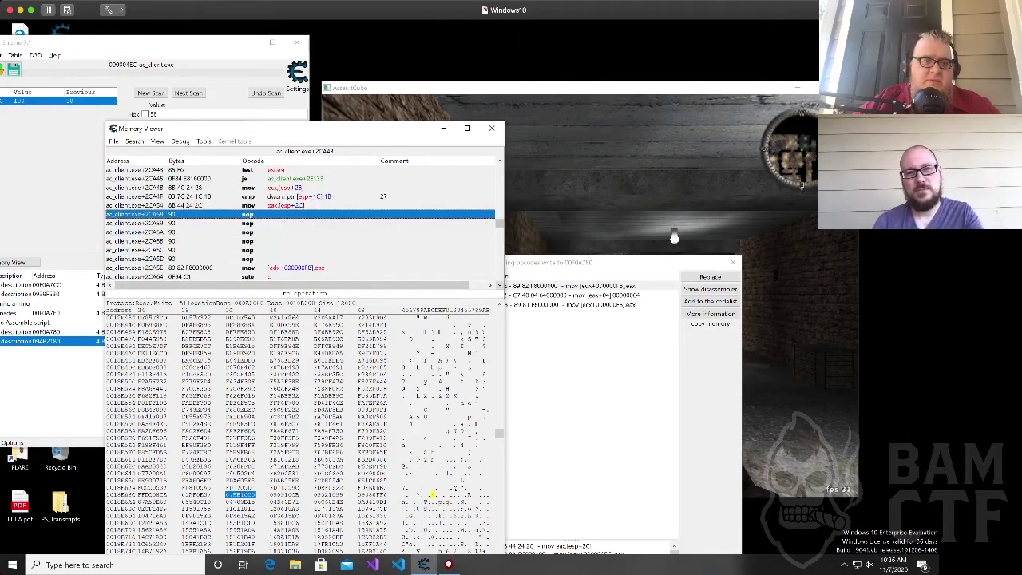
click(239, 240)
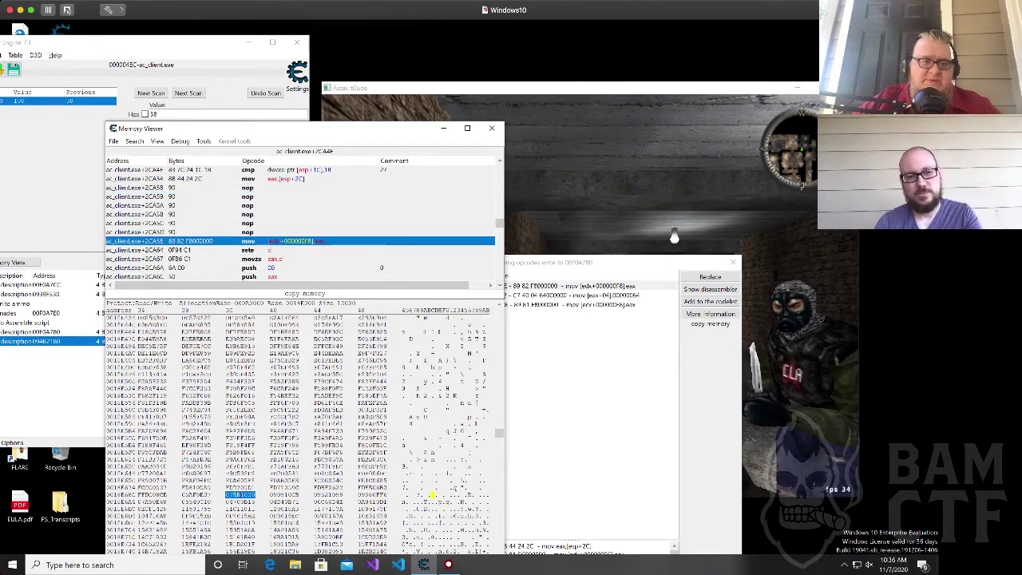
right_click(245, 241)
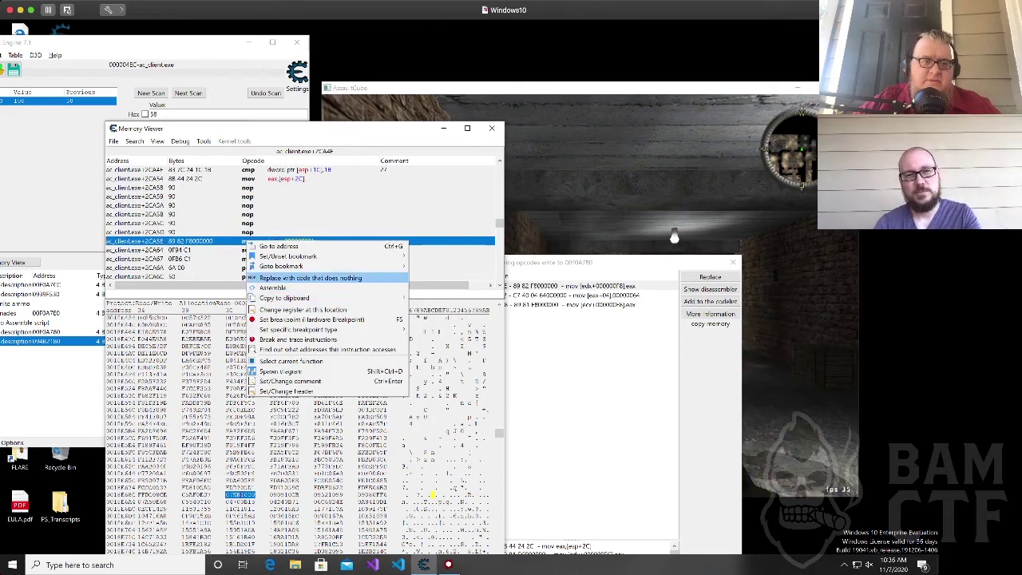
click(304, 278)
Switch to AssaultCube and slash the opponent with the knife to test the disabled health and armour writes.
key(alt+Tab)
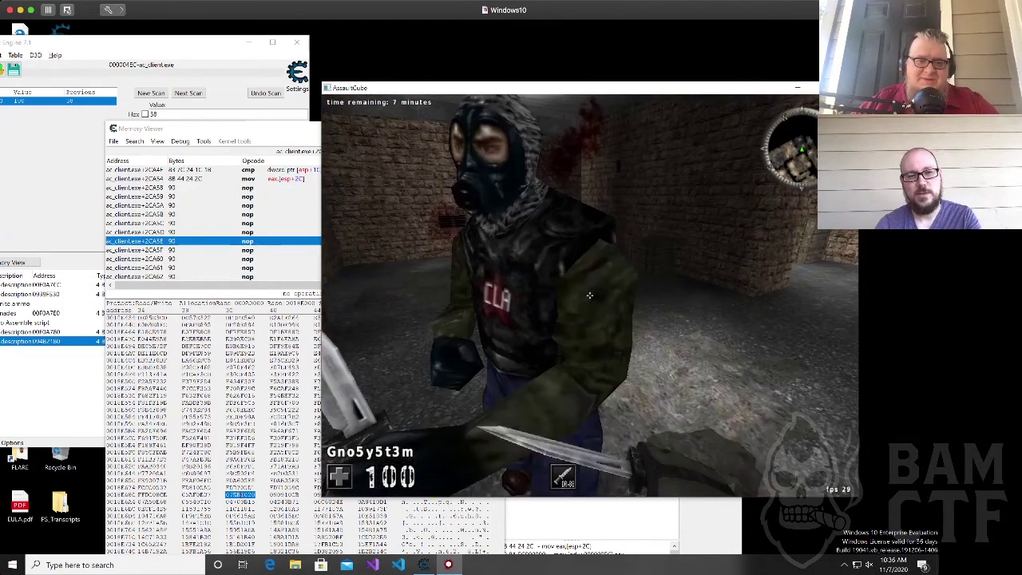
click(589, 296)
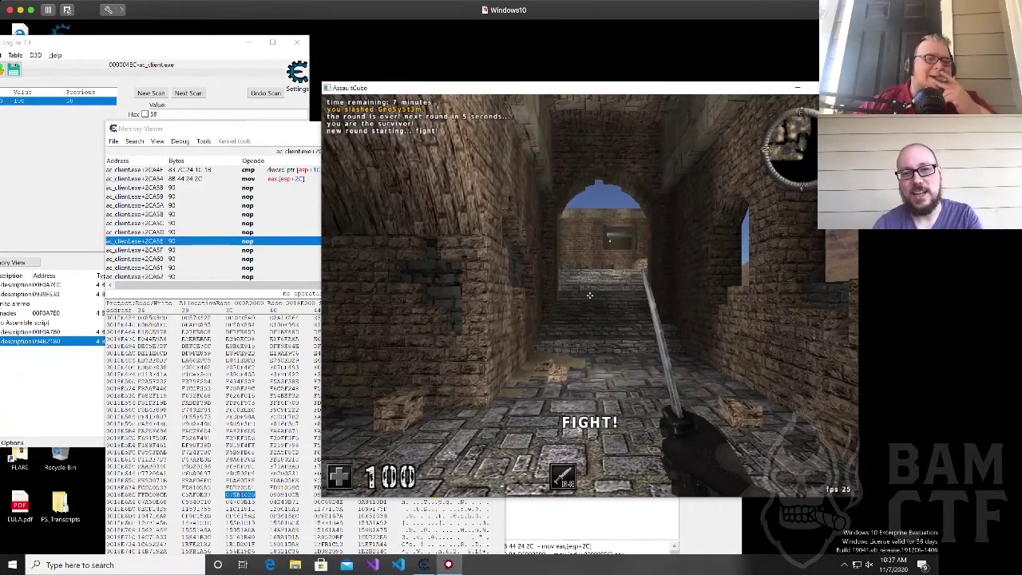
Run through the desert map with the knife and seek out the opponent in the new rounds to keep testing the patch.
key(w)
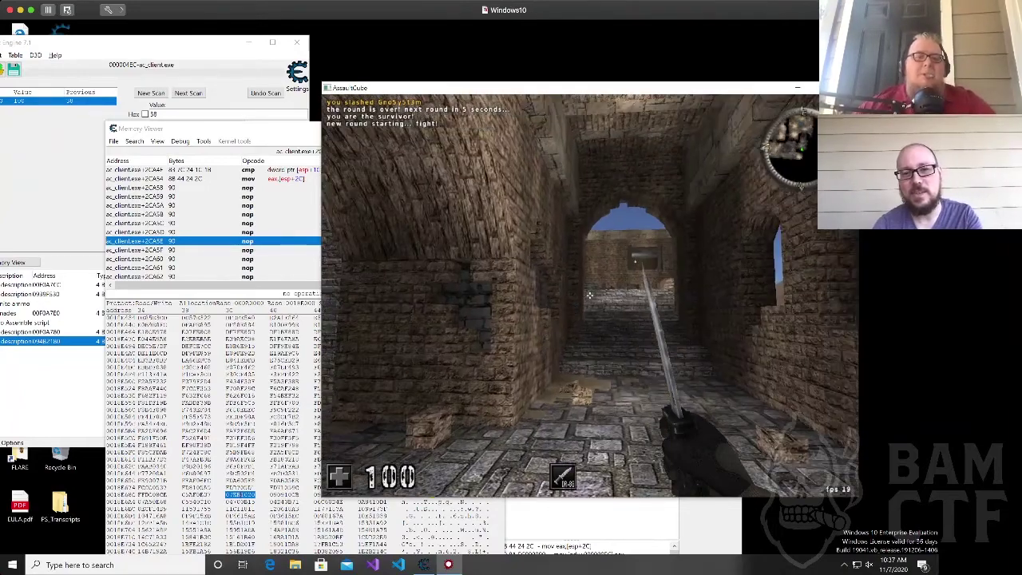
key(w)
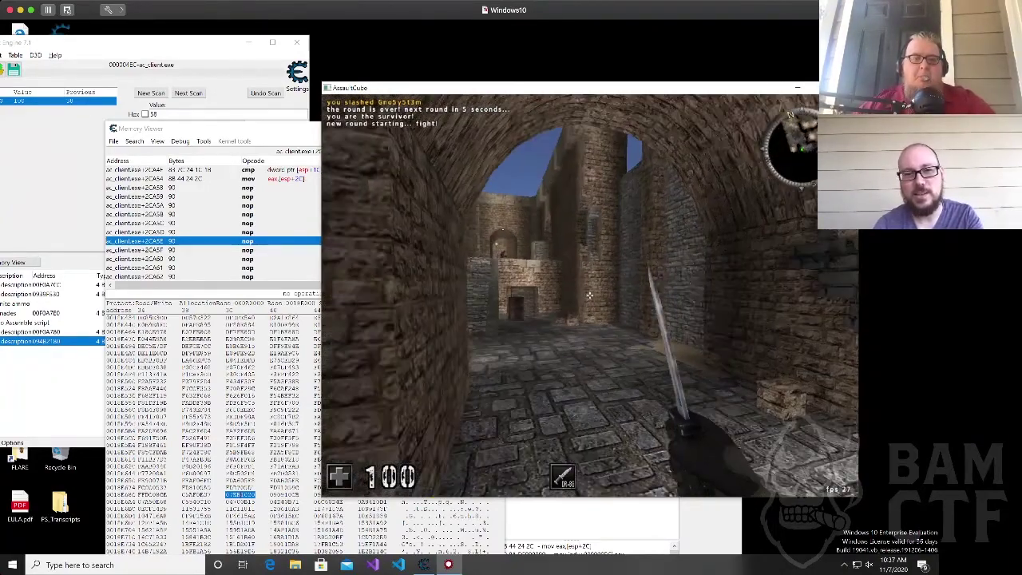
key(w)
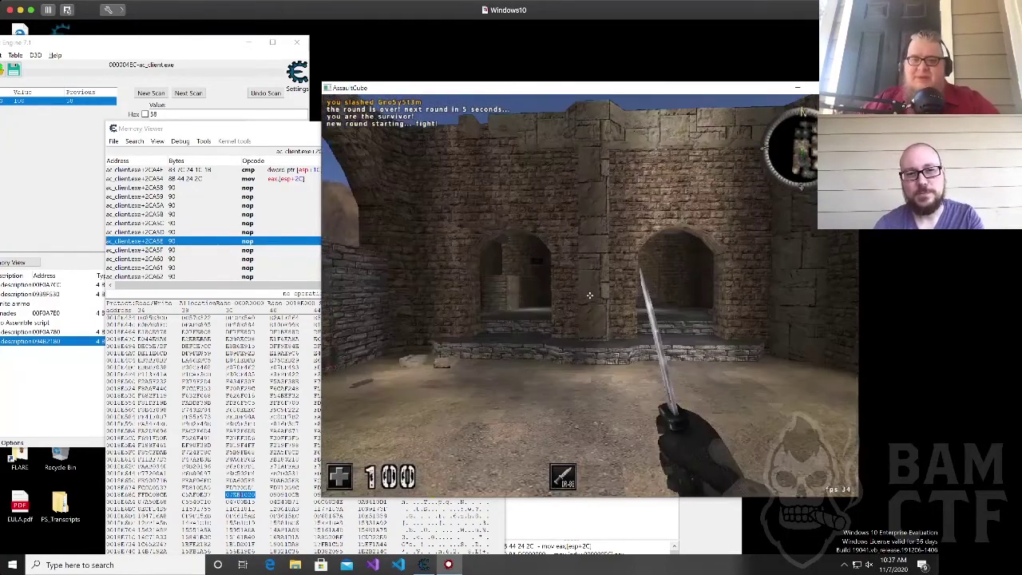
key(d)
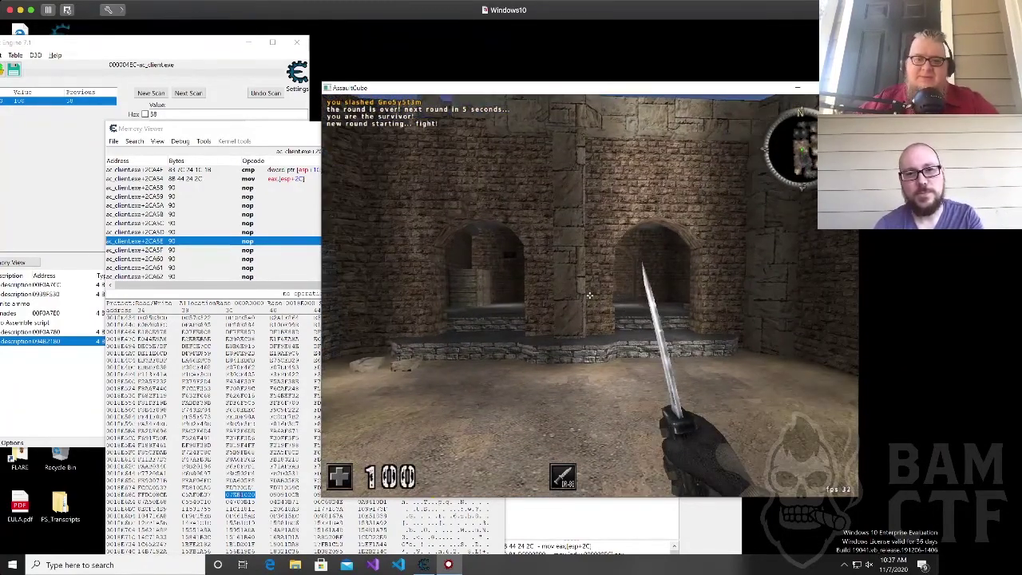
key(w)
click(589, 296)
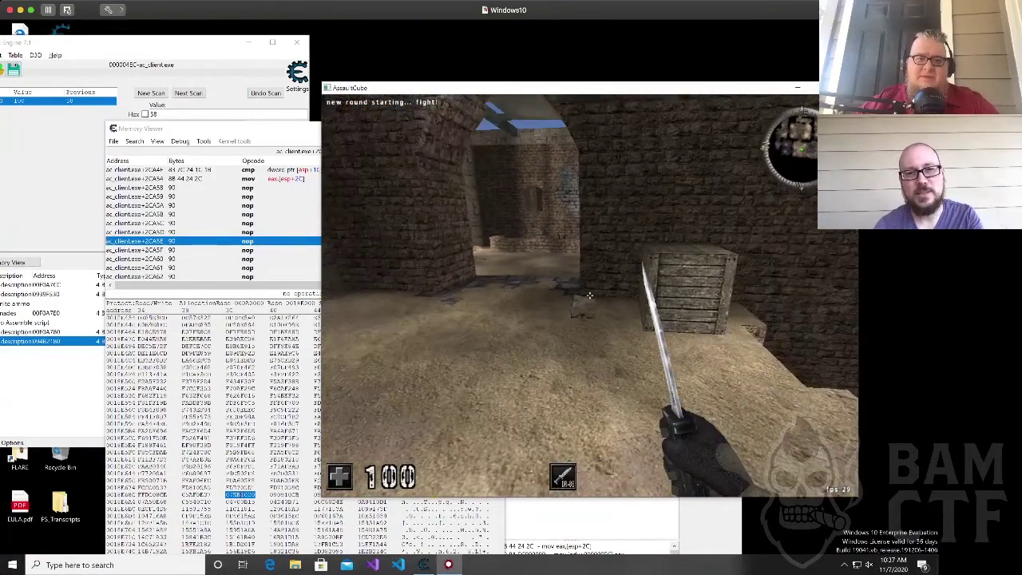
key(a)
mouse_move(589, 296)
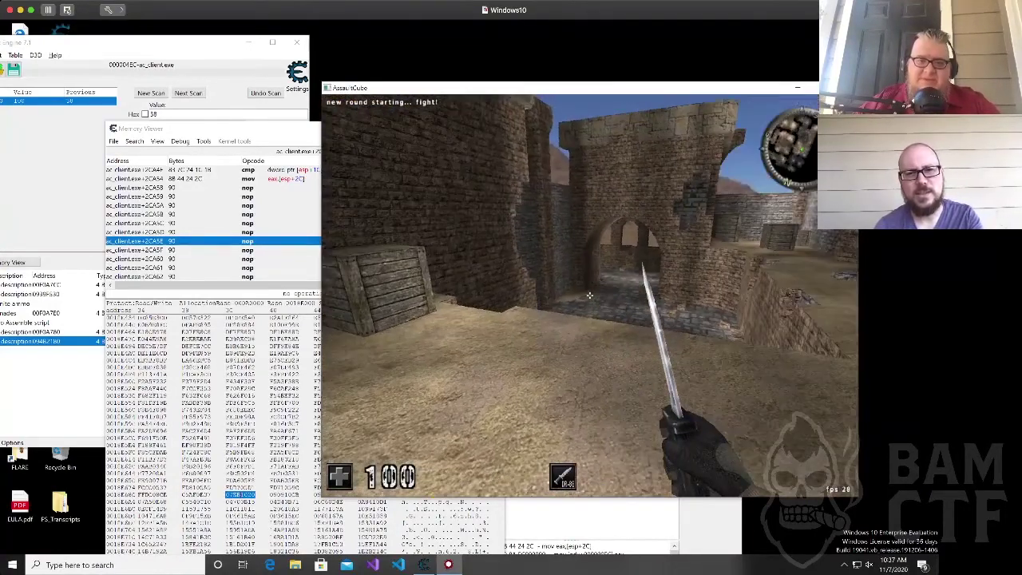
key(w)
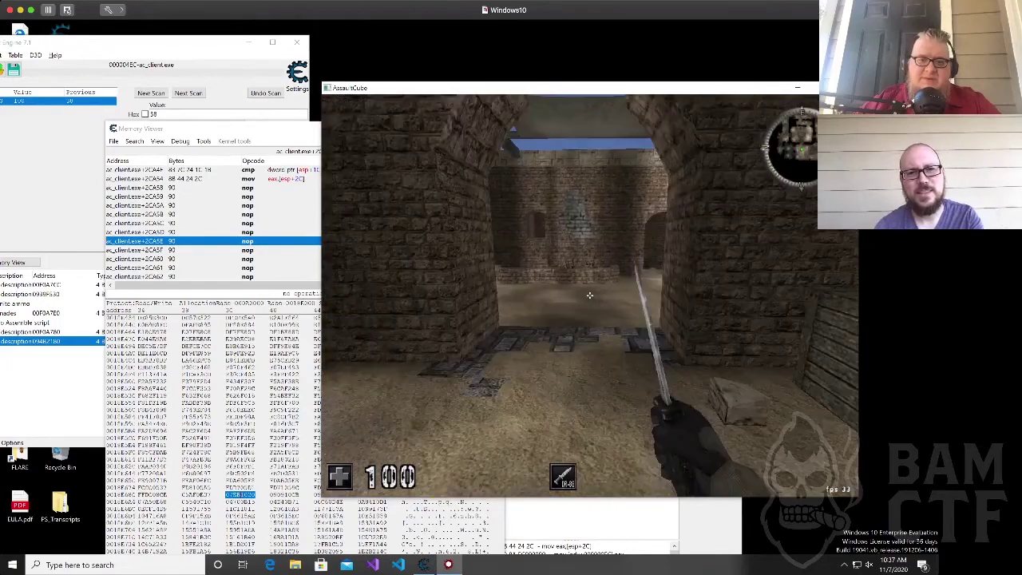
key(w)
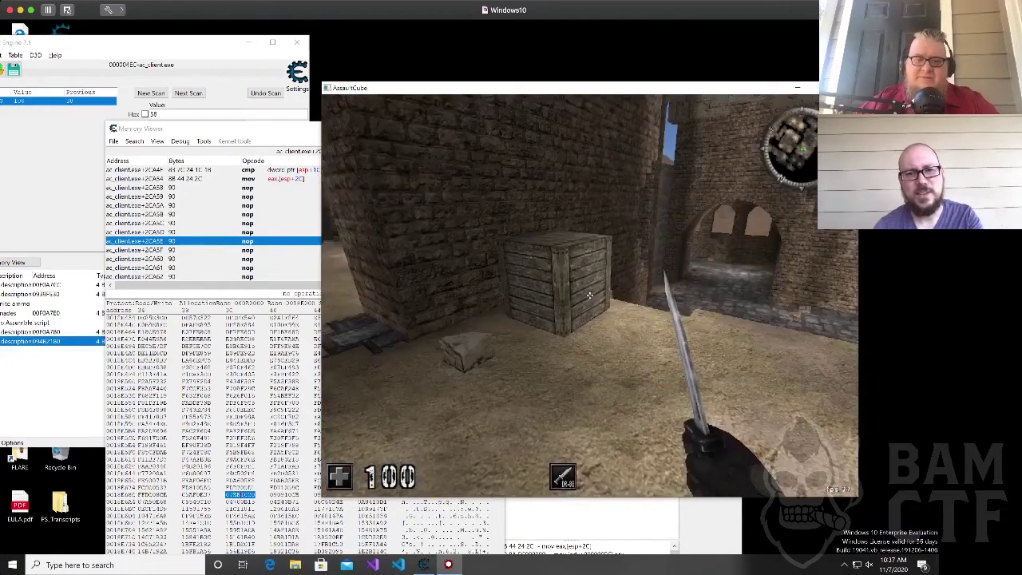
key(w)
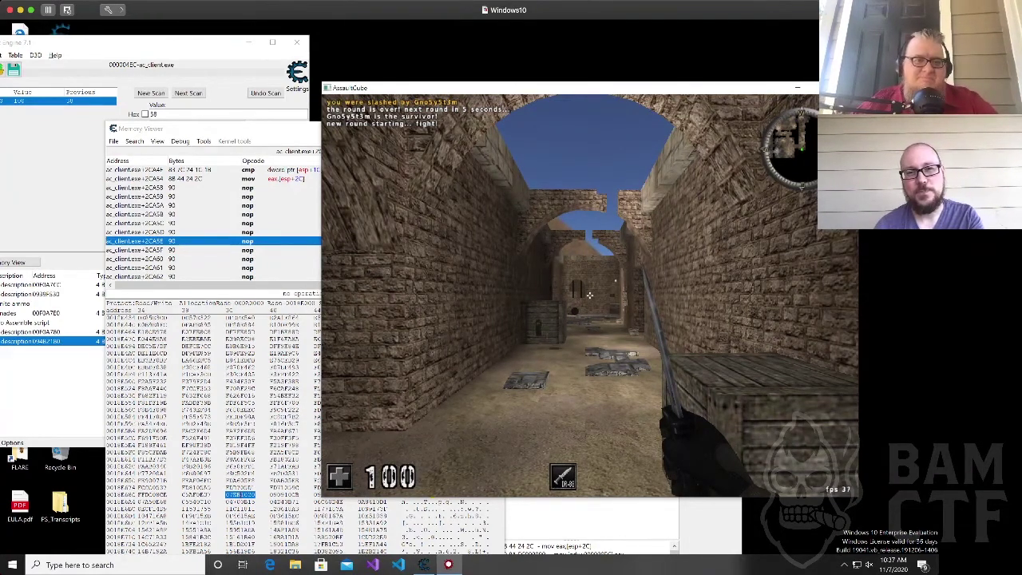
key(a)
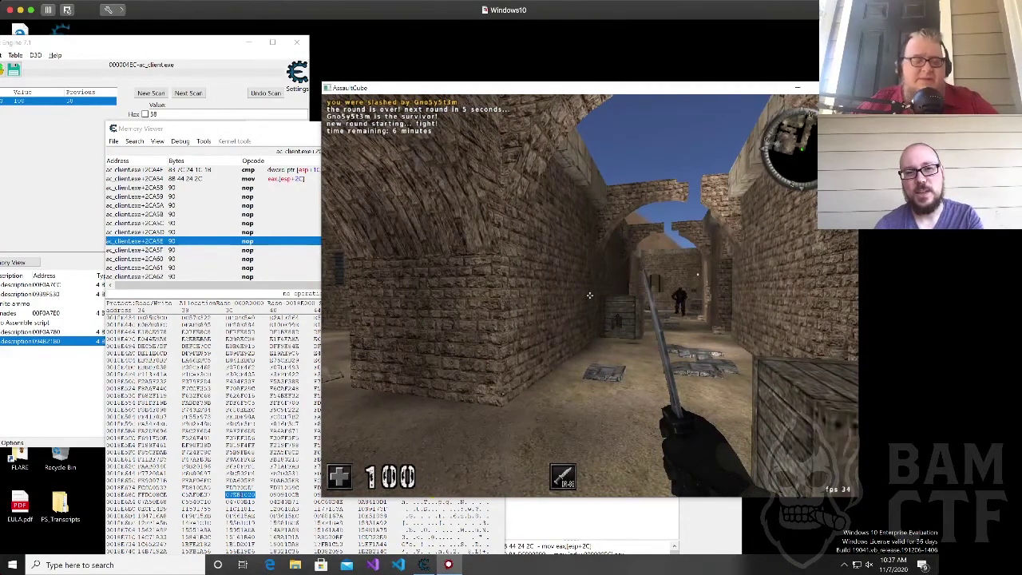
key(a)
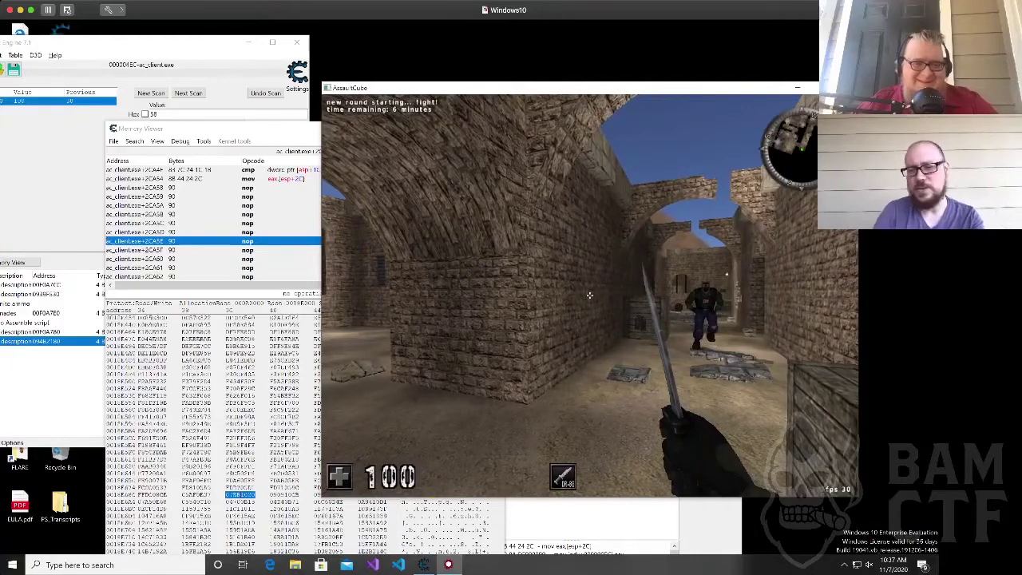
Disconnect from the multiplayer server through the in-game menu.
key(Escape)
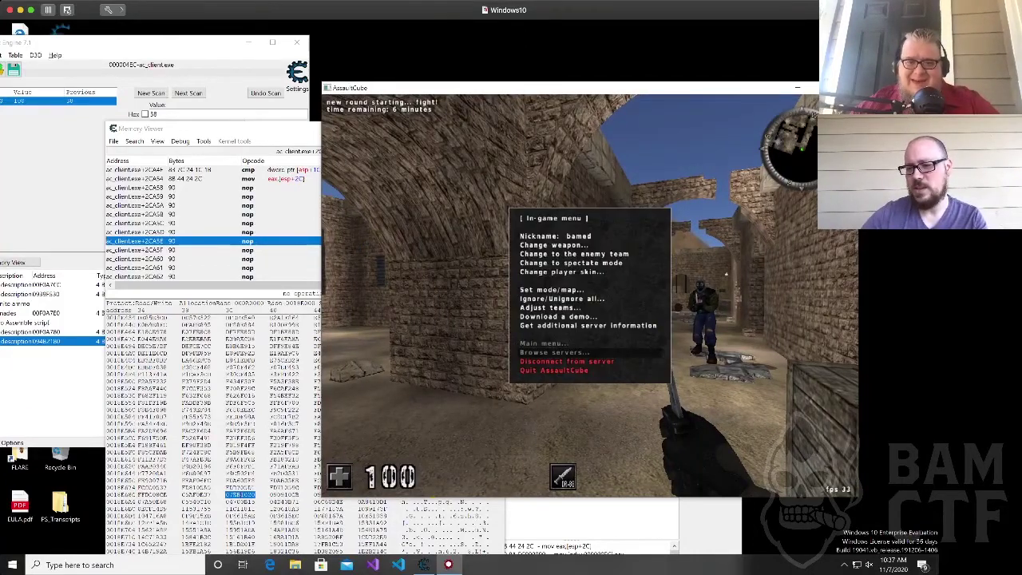
key(Down)
key(Down)
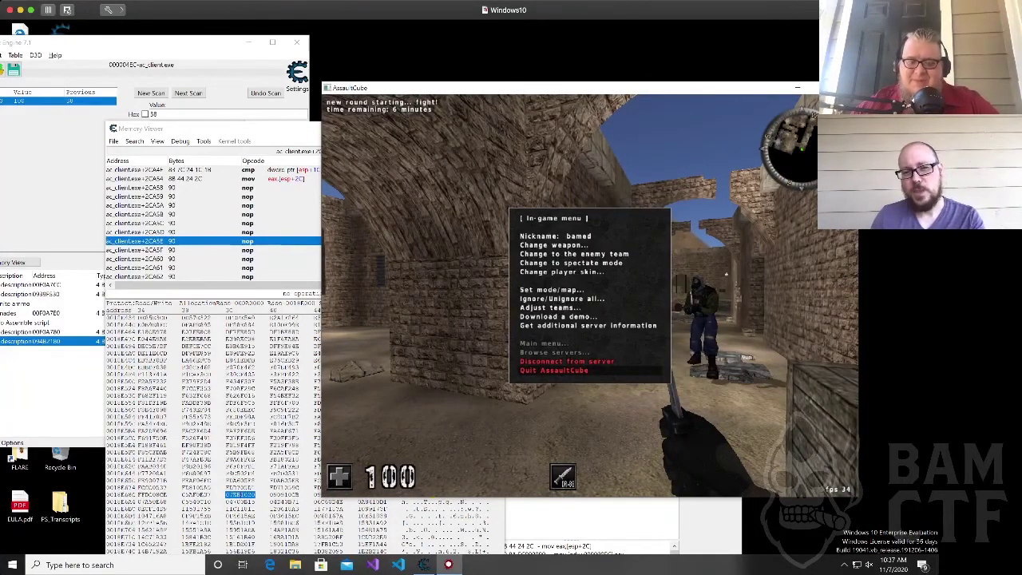
key(Return)
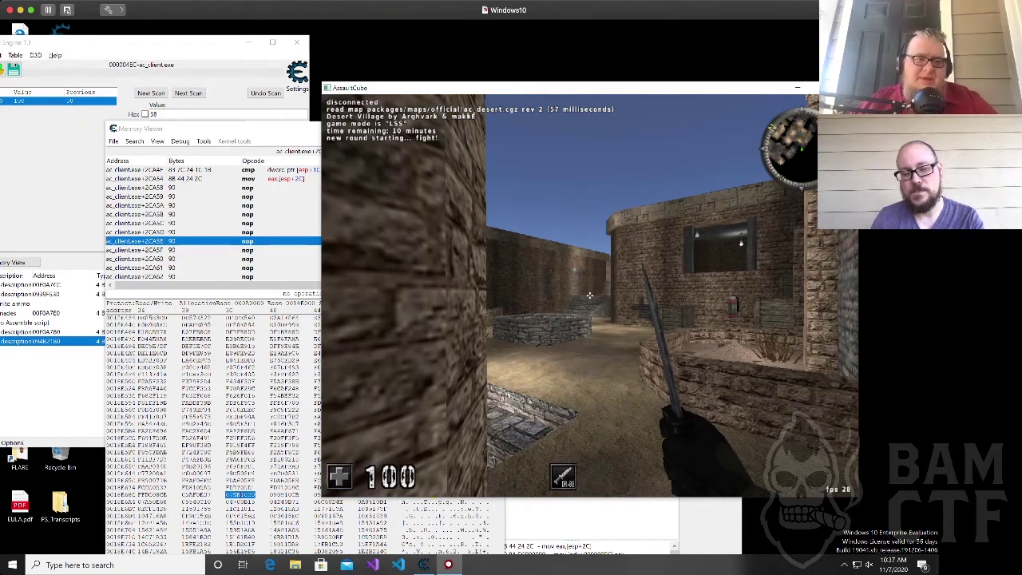
Switch to Cheat Engine and restore the original code at ac_client.exe+2CA5E and ac_client.exe+2CA58.
key(alt+Tab)
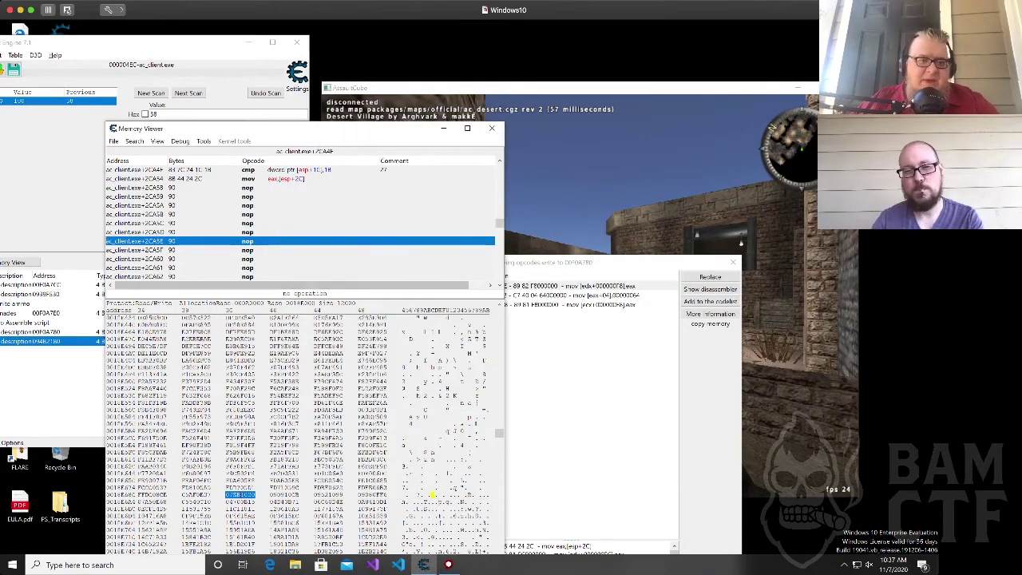
right_click(249, 242)
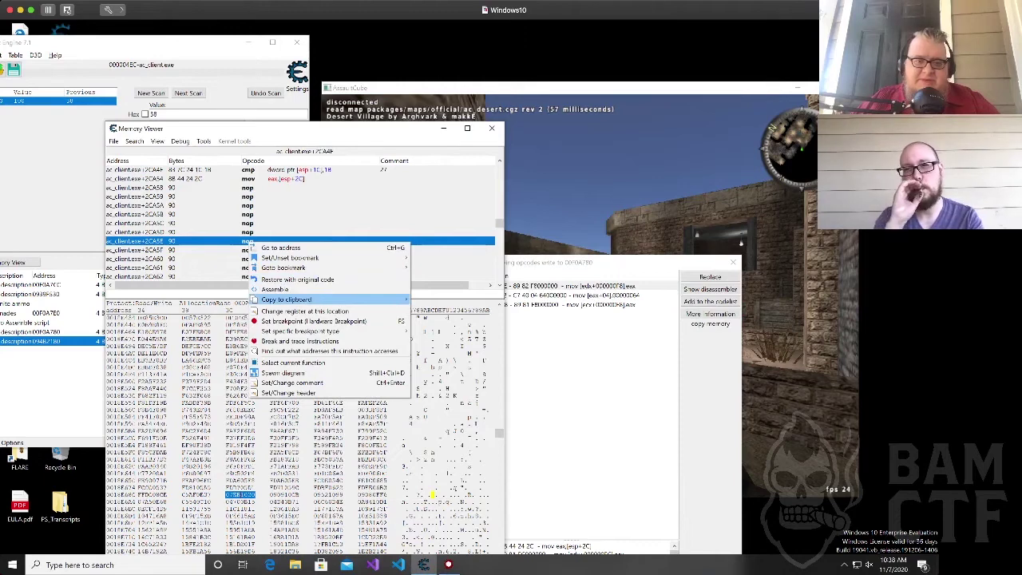
click(297, 279)
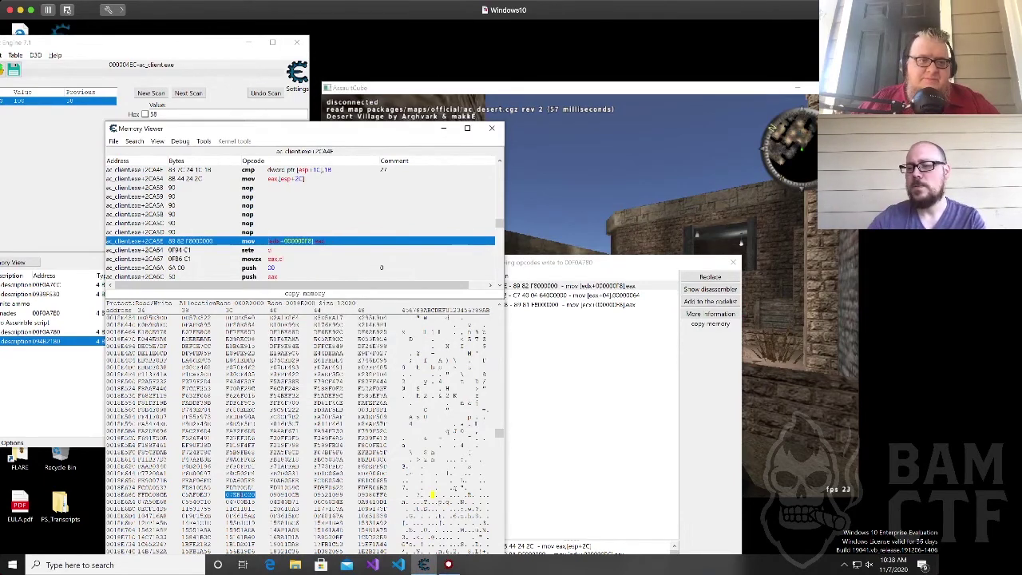
click(240, 187)
right_click(258, 187)
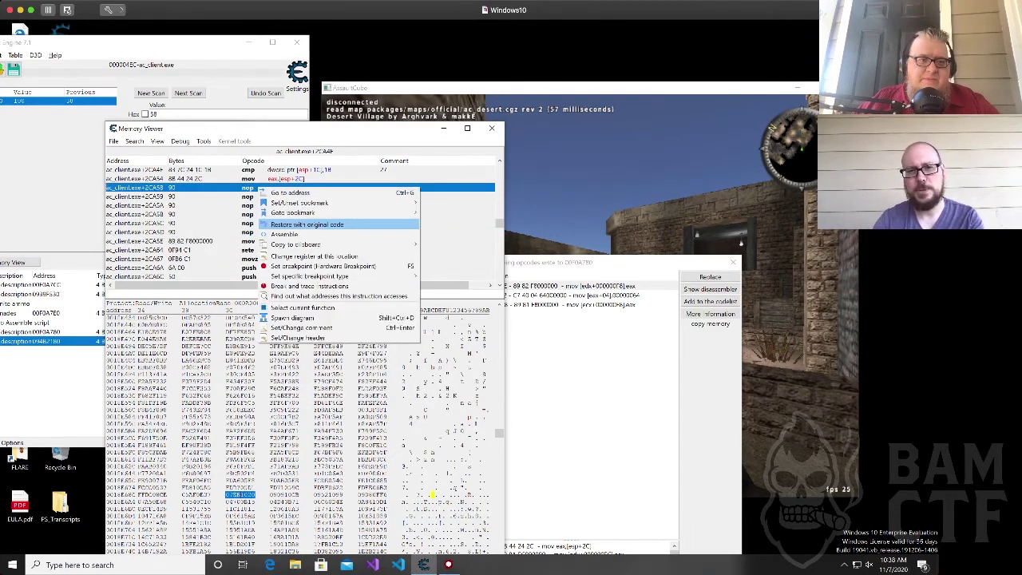
click(307, 225)
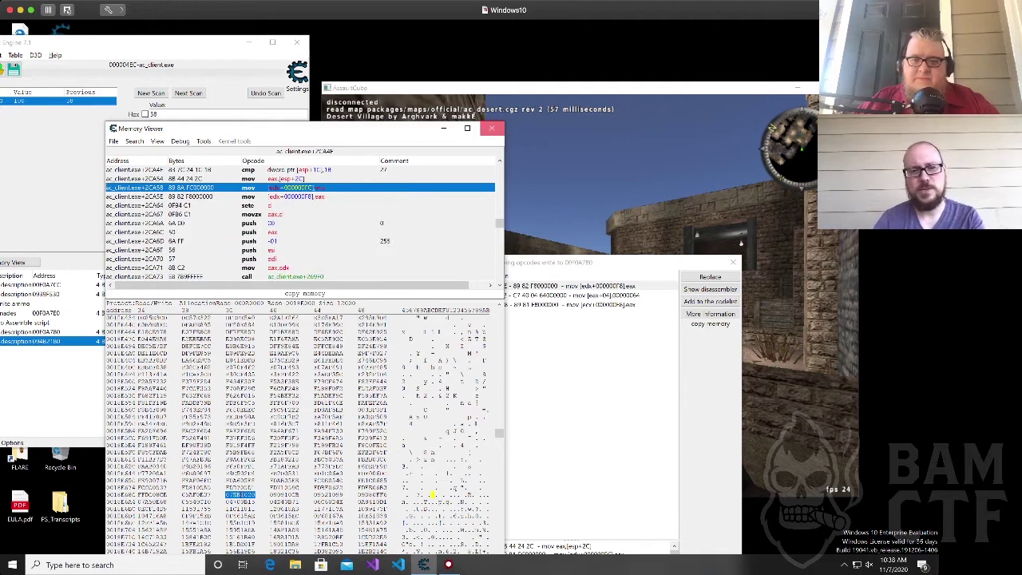
Close the Memory Viewer and the write-tracing windows for 00F0A780 and 094B2180.
click(491, 128)
click(733, 261)
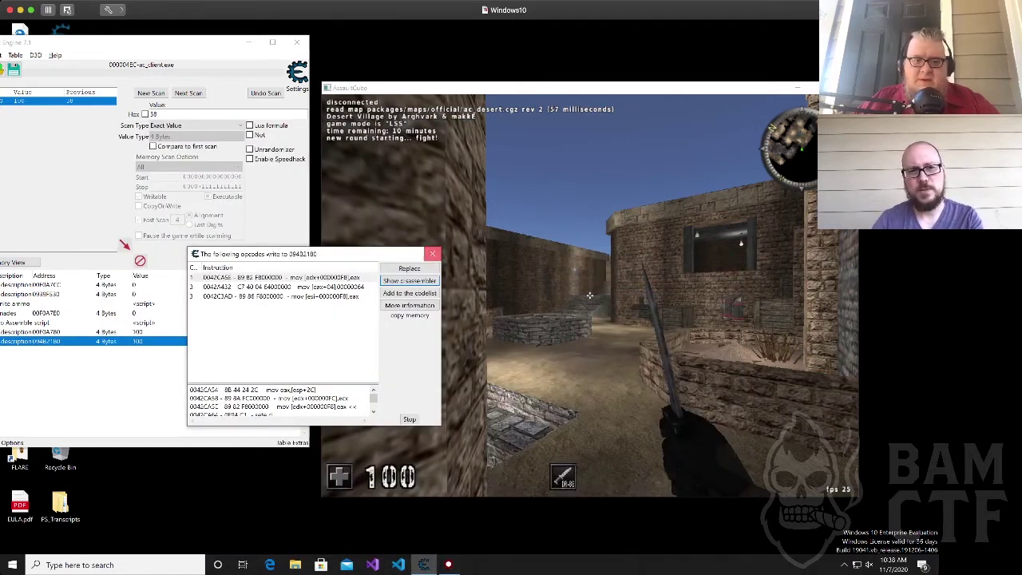
click(432, 254)
Return to AssaultCube, pick up the two grenades and use one on your own player to change the health value.
click(511, 264)
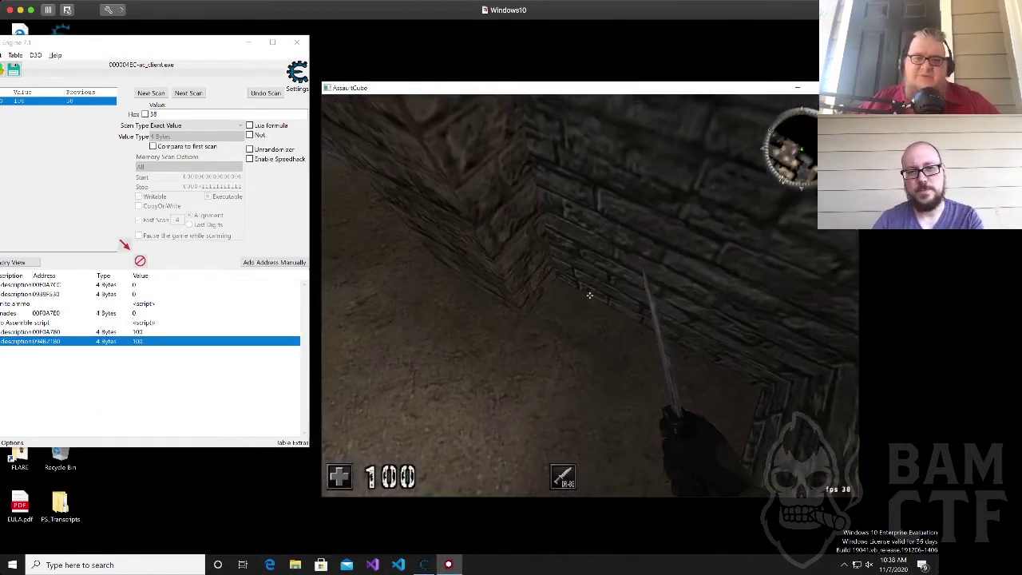
key(w)
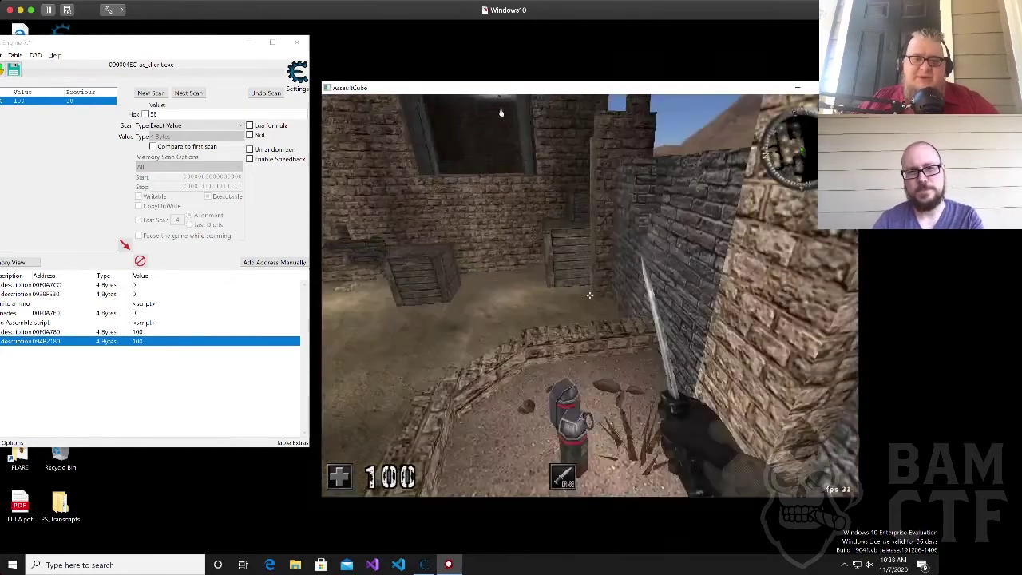
key(w)
scroll(589, 296, down, 1)
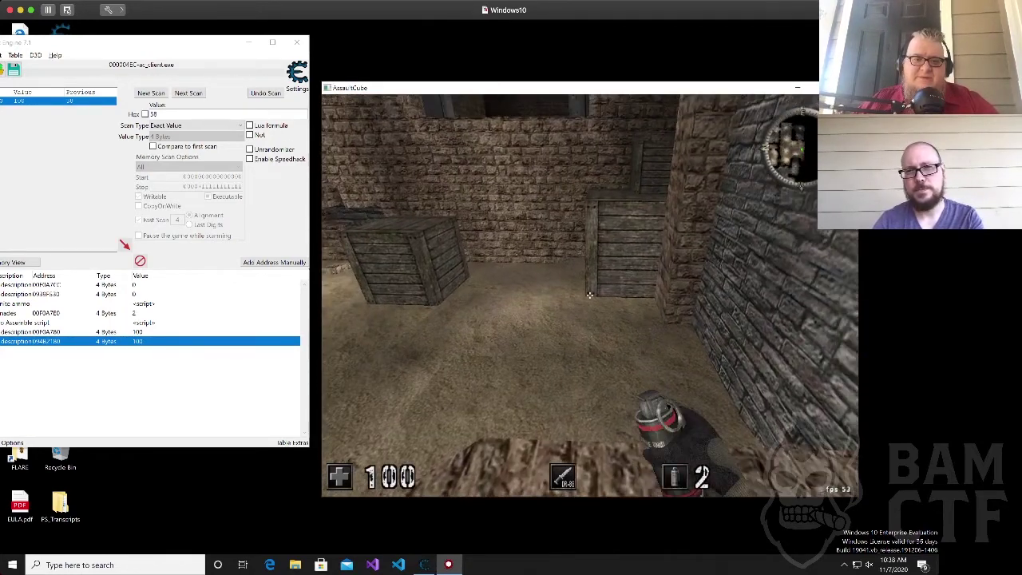
key(4)
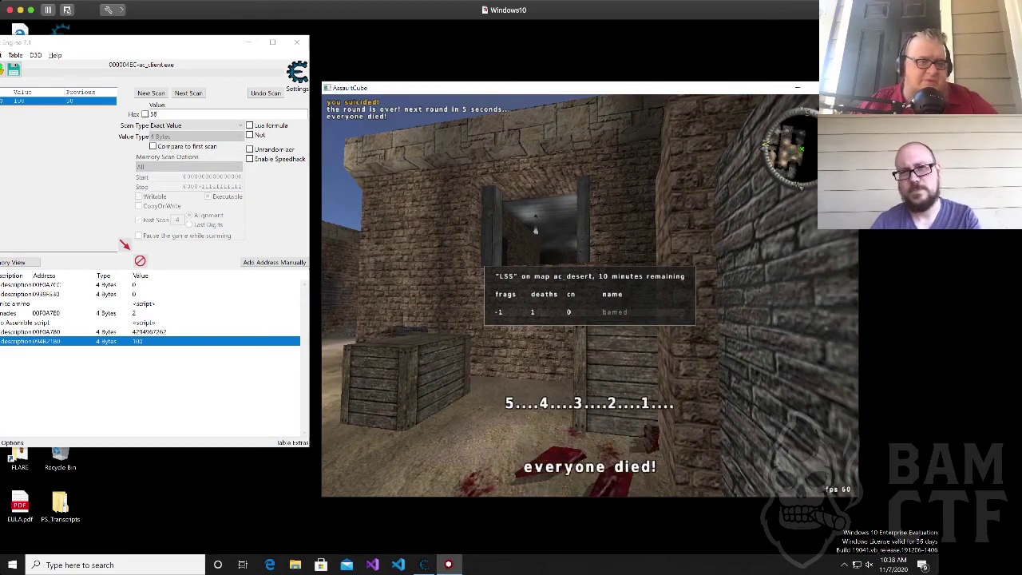
Switch to Cheat Engine, start tracing what writes to the health address 00F0A780, and move the trace window over the address list.
key(alt+Tab)
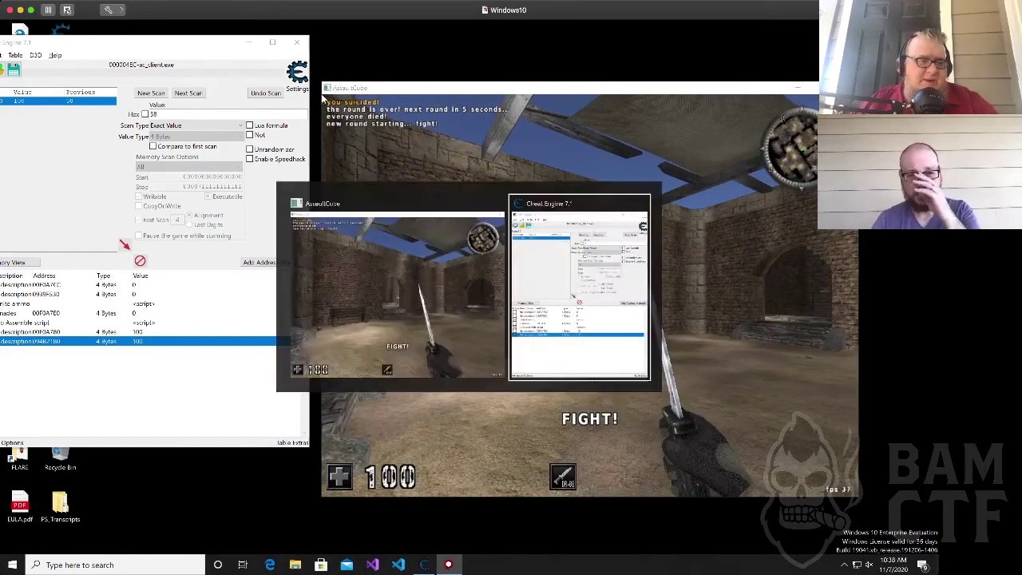
key(Up)
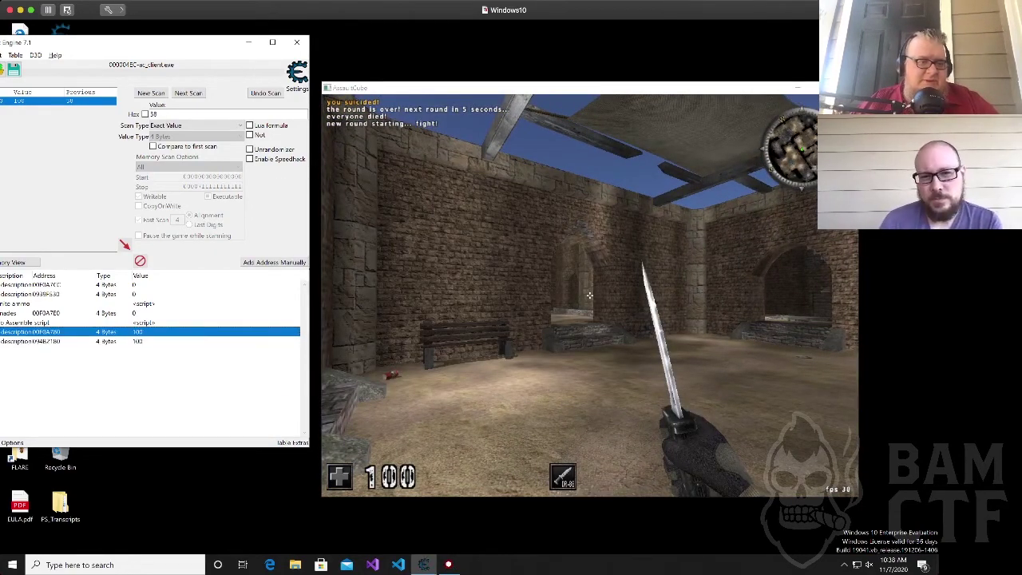
right_click(46, 332)
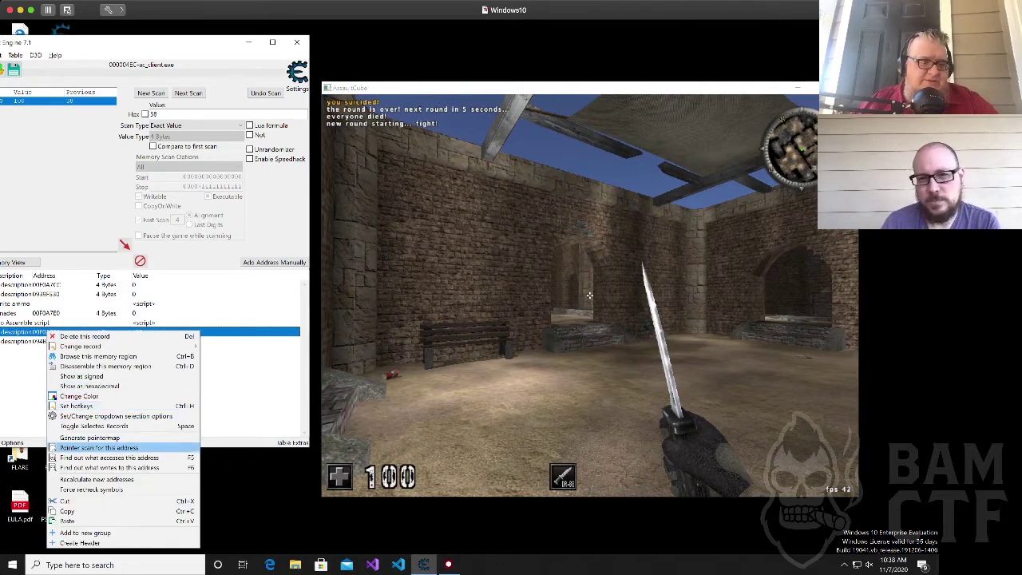
key(Down)
key(Down)
key(Return)
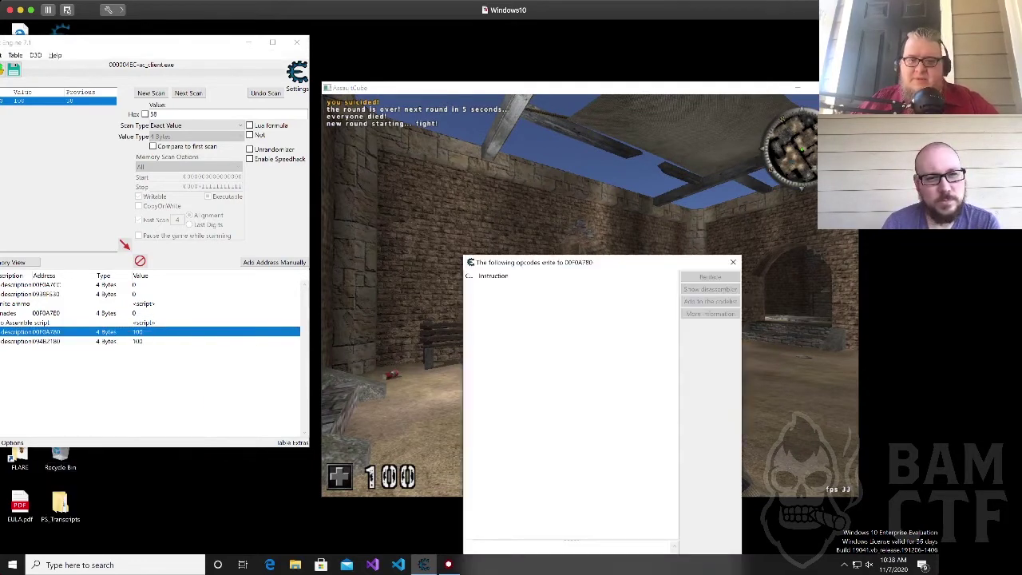
drag(591, 261, 160, 360)
Set the grenades value to 1 and return to AssaultCube with the grenade equipped.
double_click(135, 313)
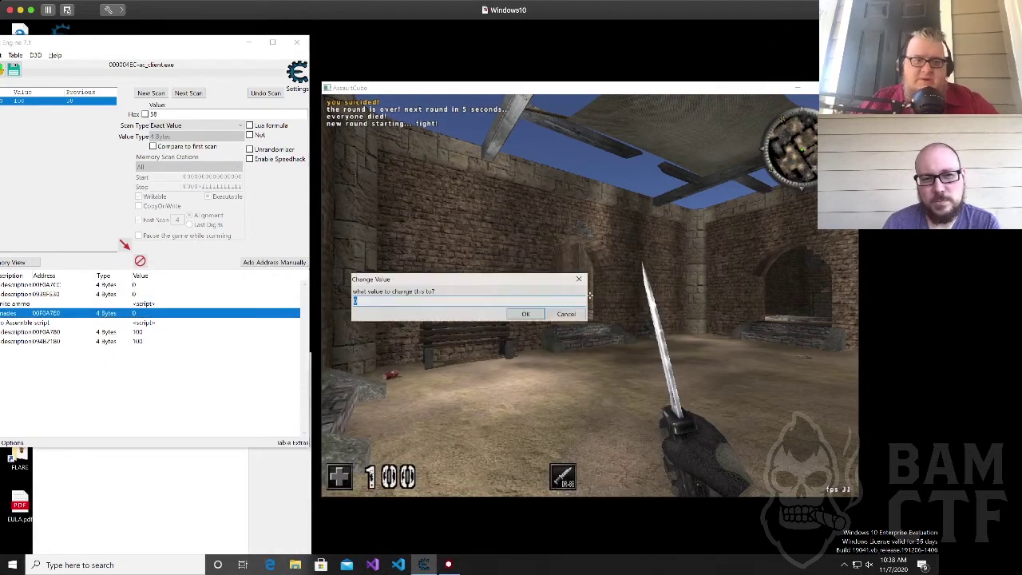
key(Return)
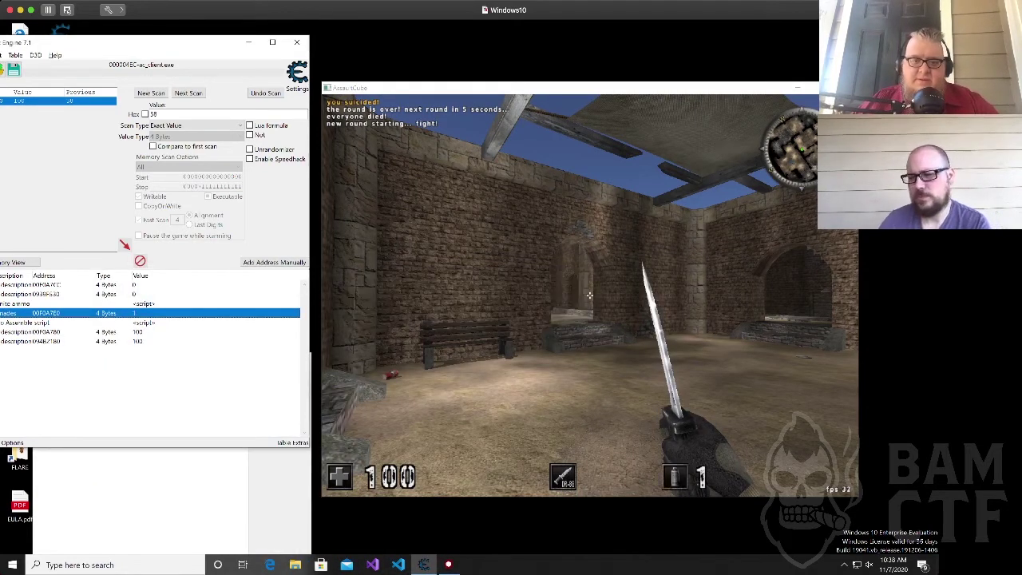
click(590, 295)
scroll(589, 295, down, 1)
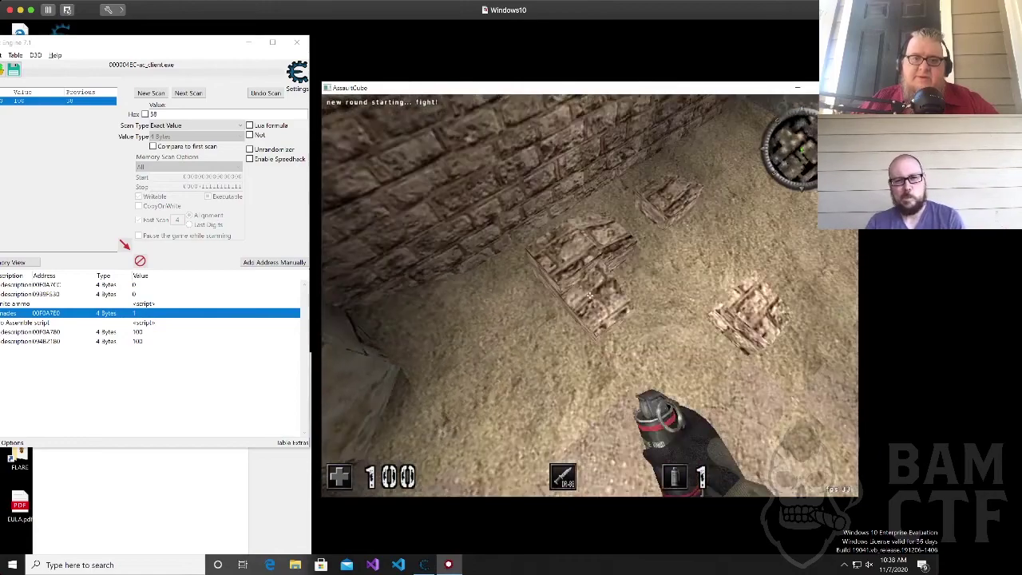
Throw grenades close to your own player to try to change the health value.
click(589, 296)
key(w)
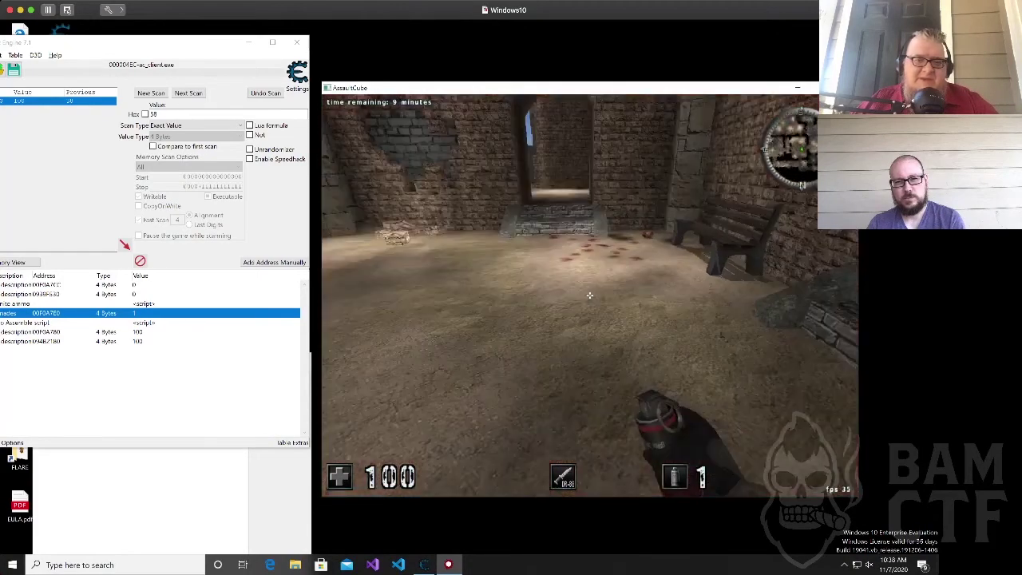
key(w)
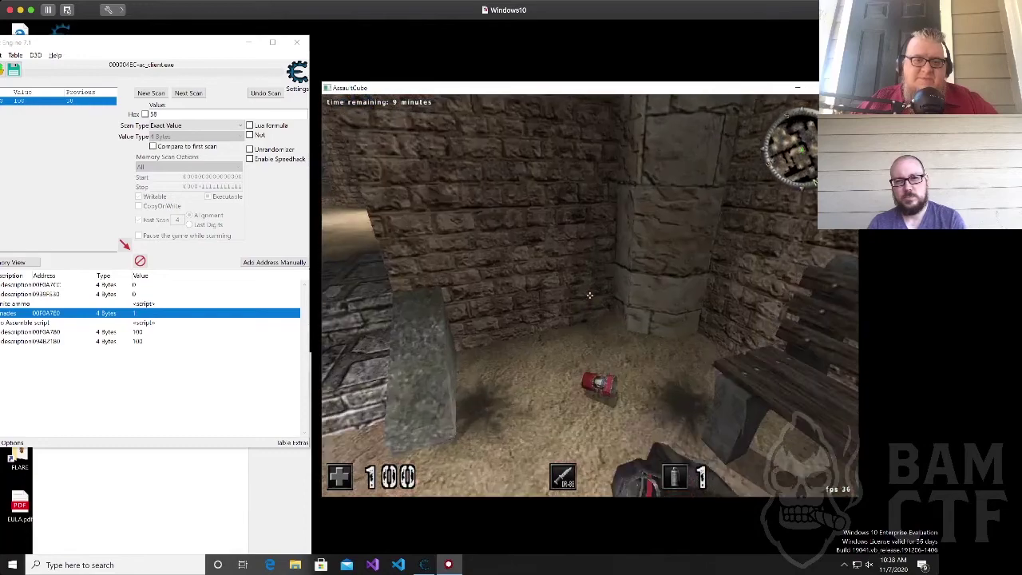
click(590, 296)
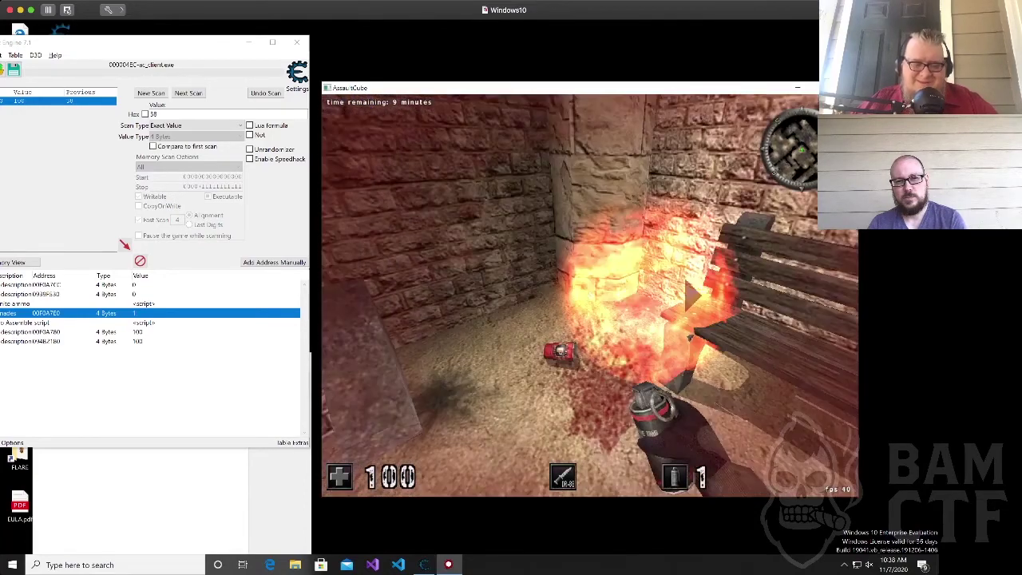
key(w)
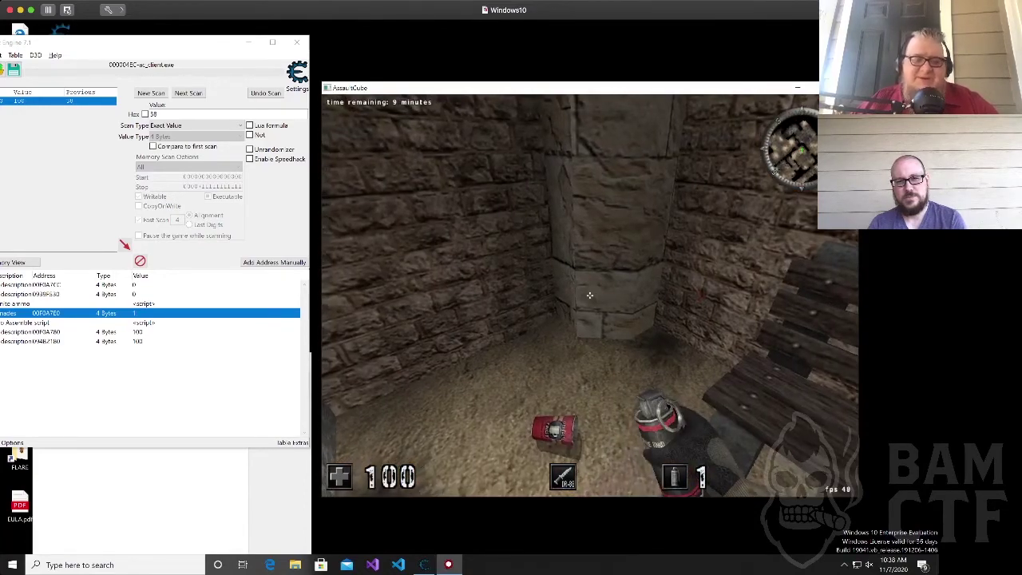
key(w)
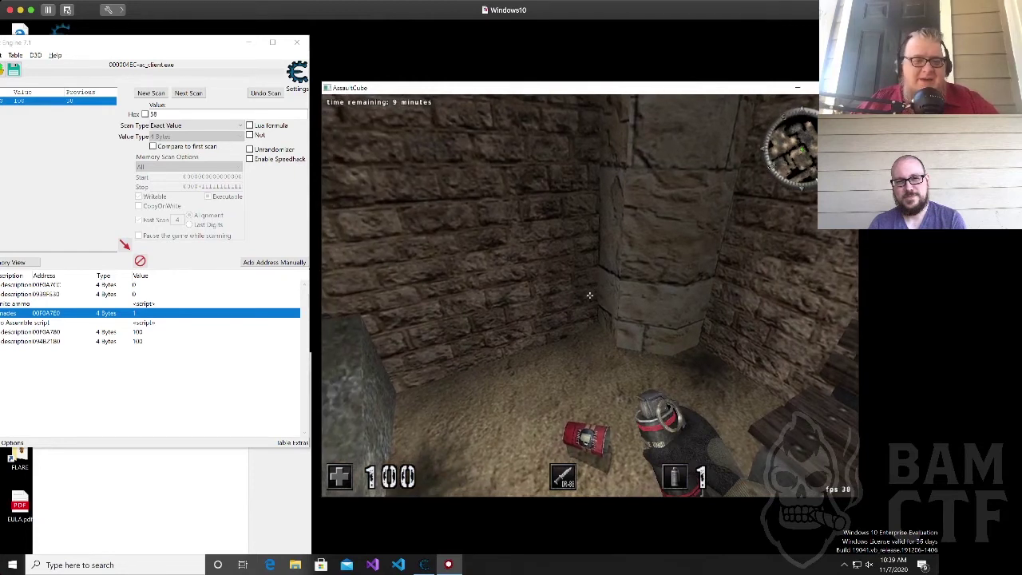
Bring up the list of singleplayer game modes in AssaultCube.
key(Escape)
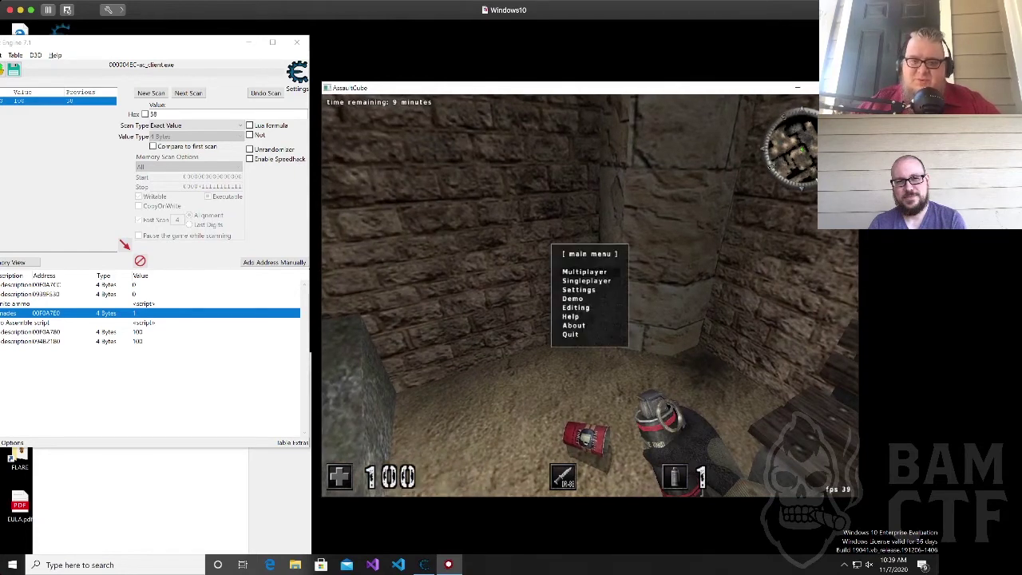
key(Down)
key(Return)
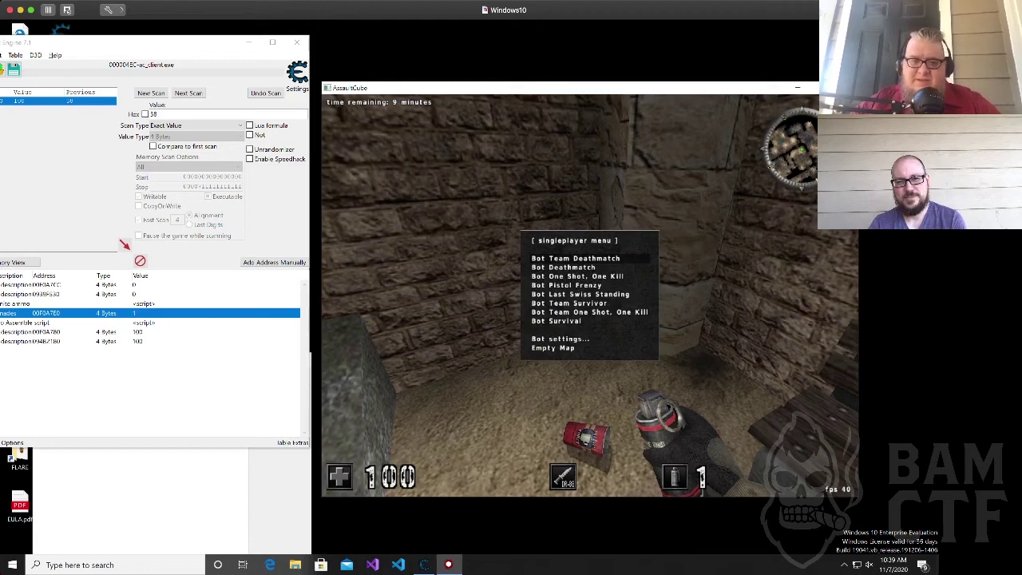
key(Down)
key(Down)
key(Down)
key(Down)
key(Down)
key(Down)
key(Down)
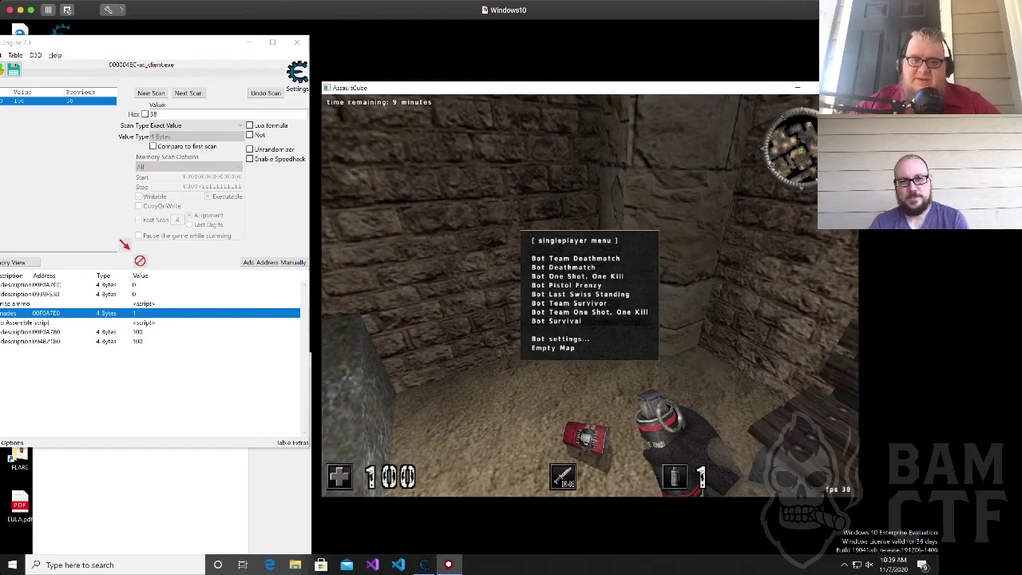
key(Return)
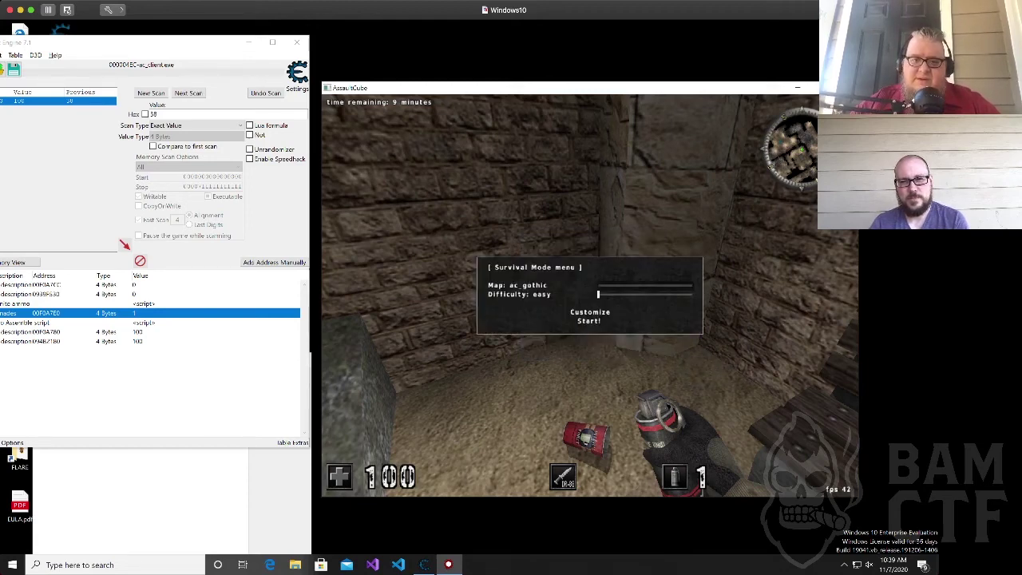
key(Escape)
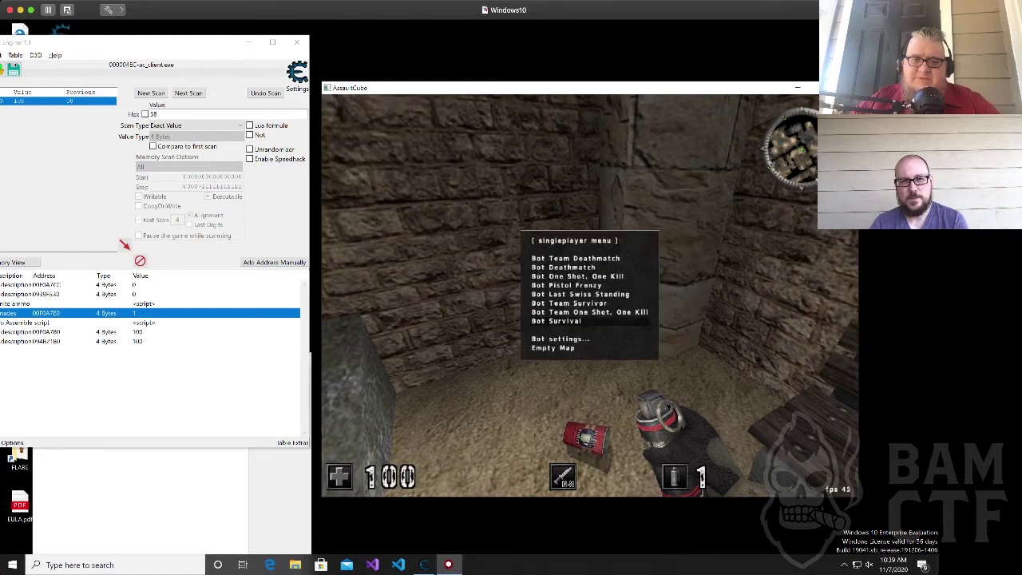
Choose Bot Deathmatch as the singleplayer game mode.
key(Up)
key(Up)
key(Up)
key(Up)
key(Up)
key(Up)
key(Return)
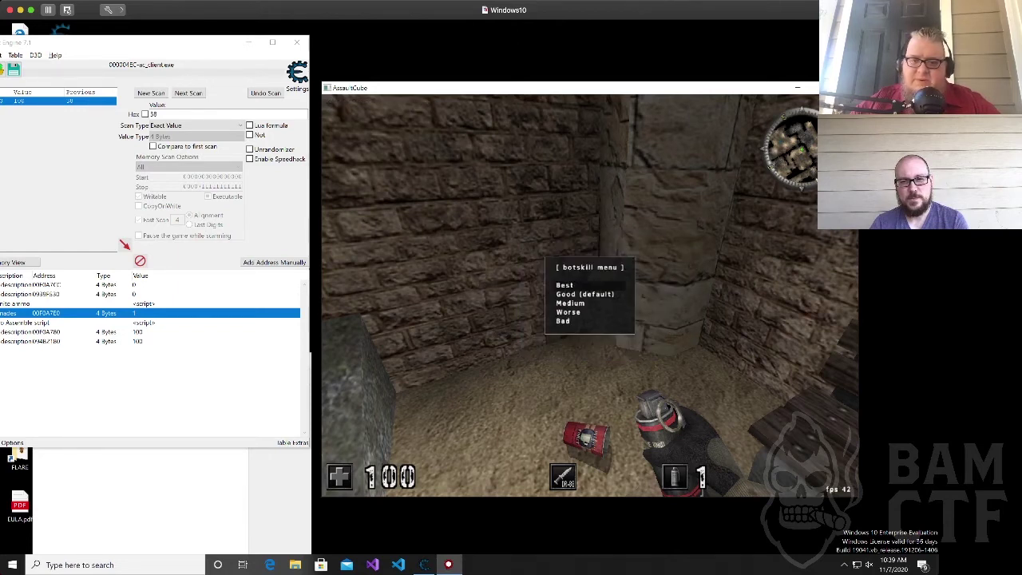
Set the bot skill to Bad with 4 players and start the bot match.
key(Down)
key(Down)
key(Down)
key(Down)
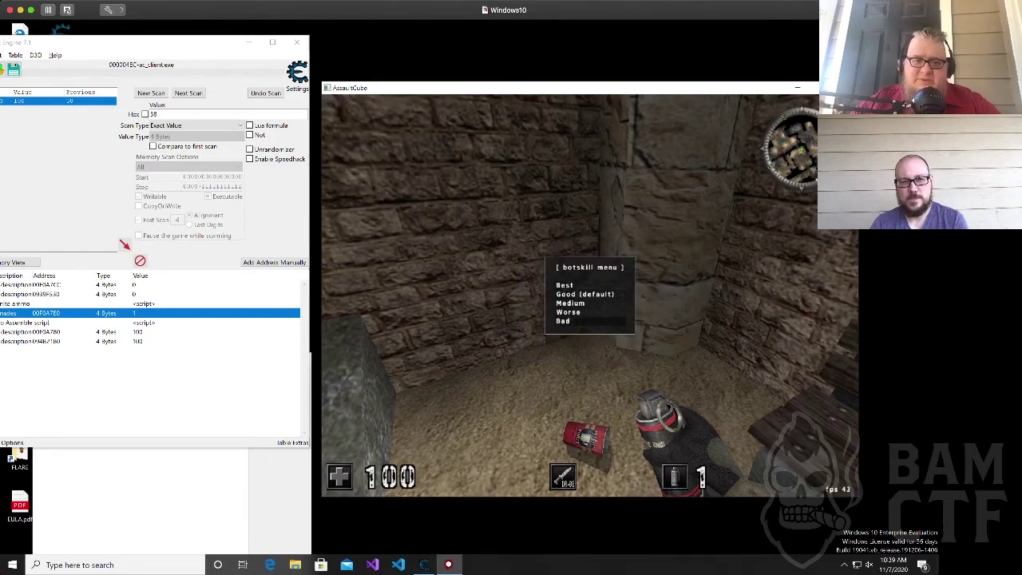
key(Return)
key(Down)
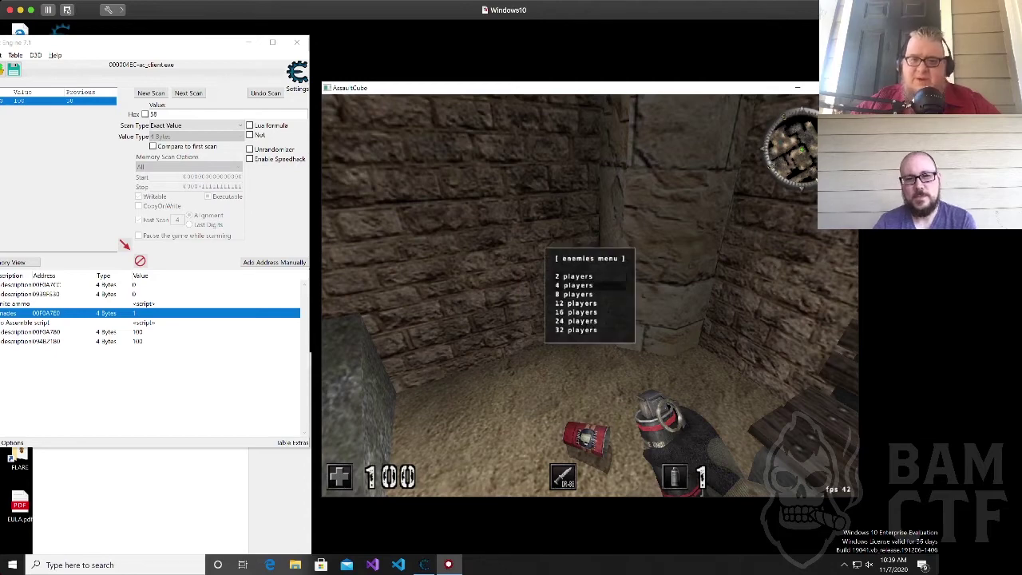
key(Return)
key(Return)
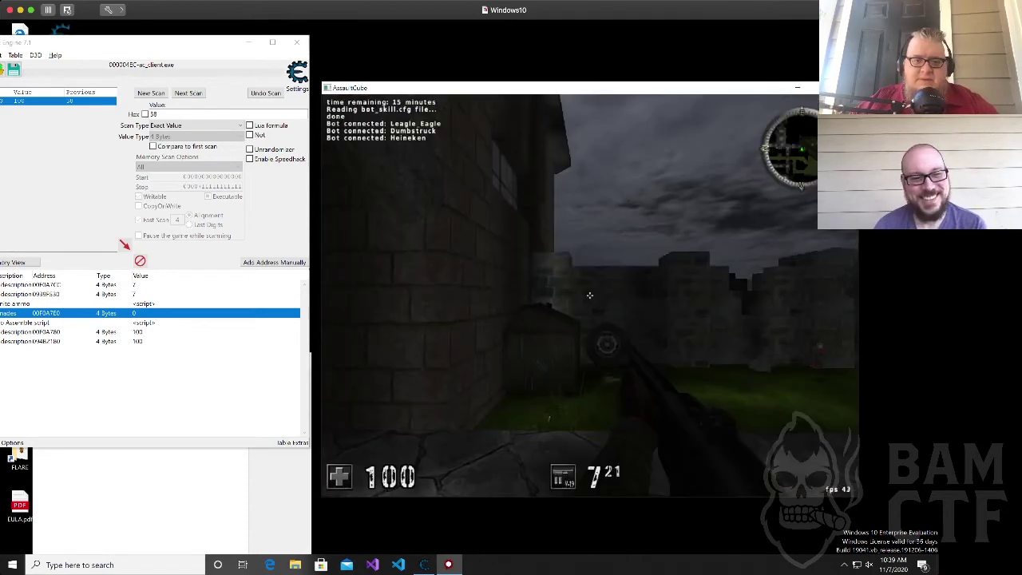
Walk through the map to find an enemy bot and let it damage your player.
key(w)
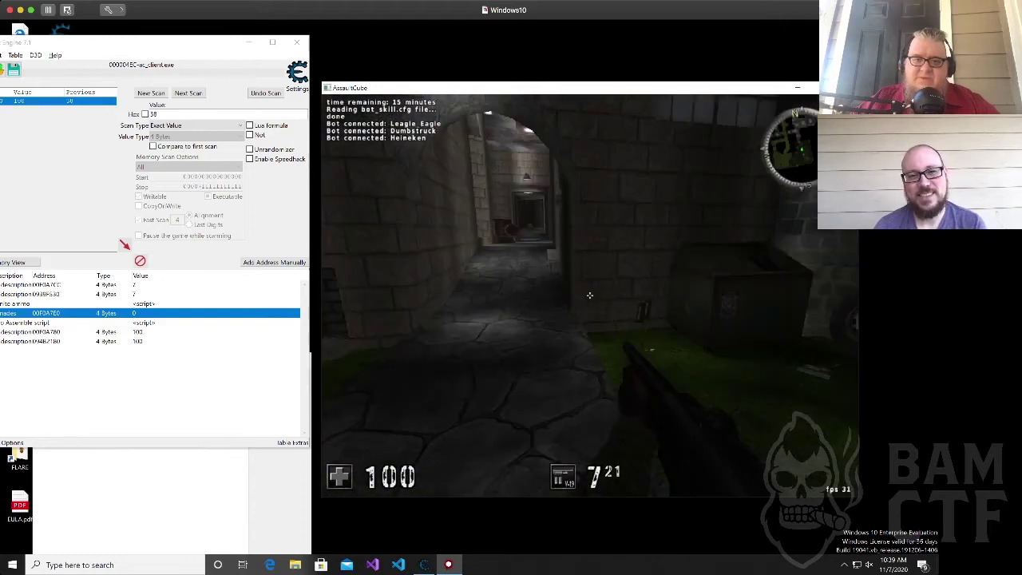
key(w)
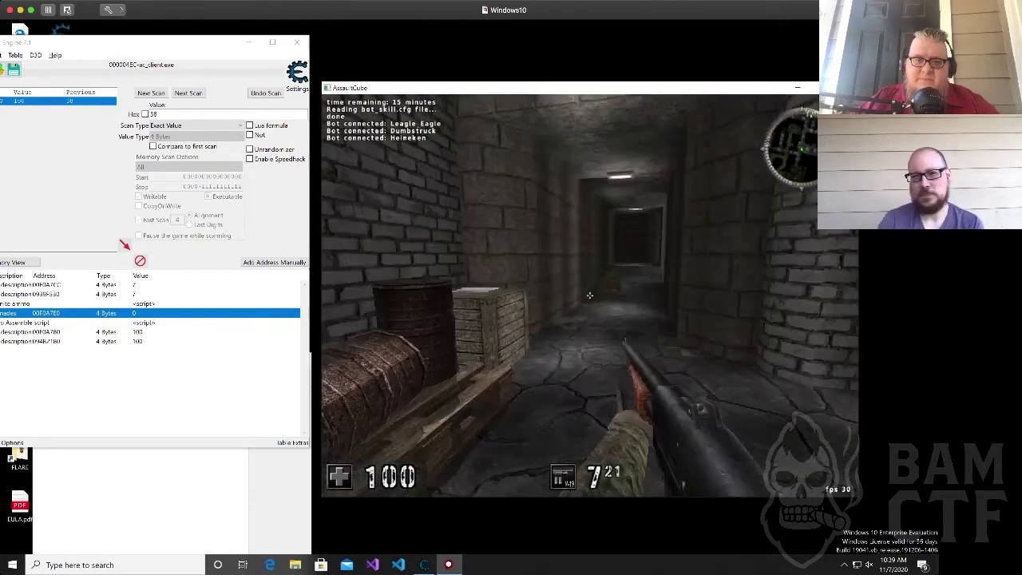
key(w)
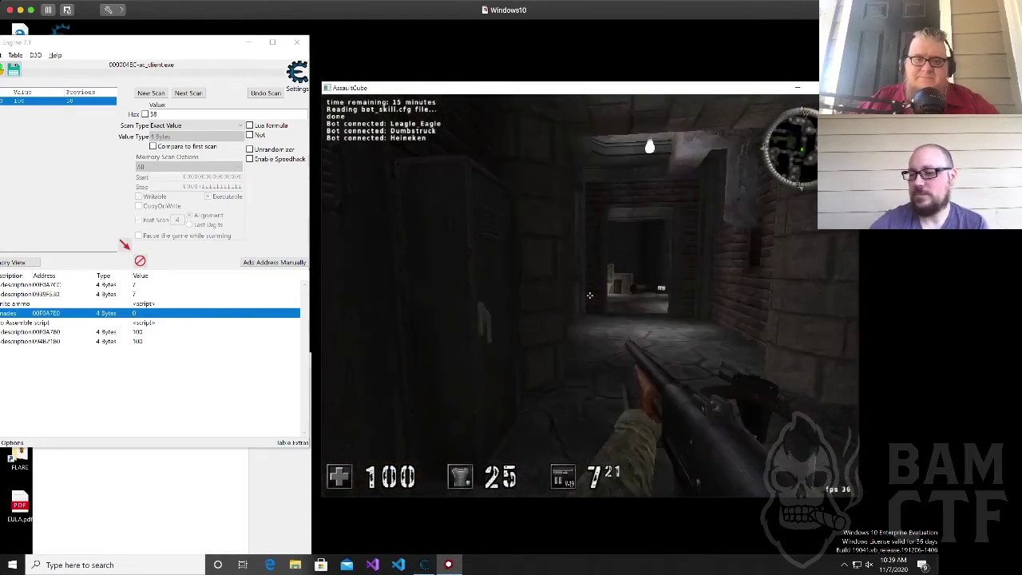
key(w)
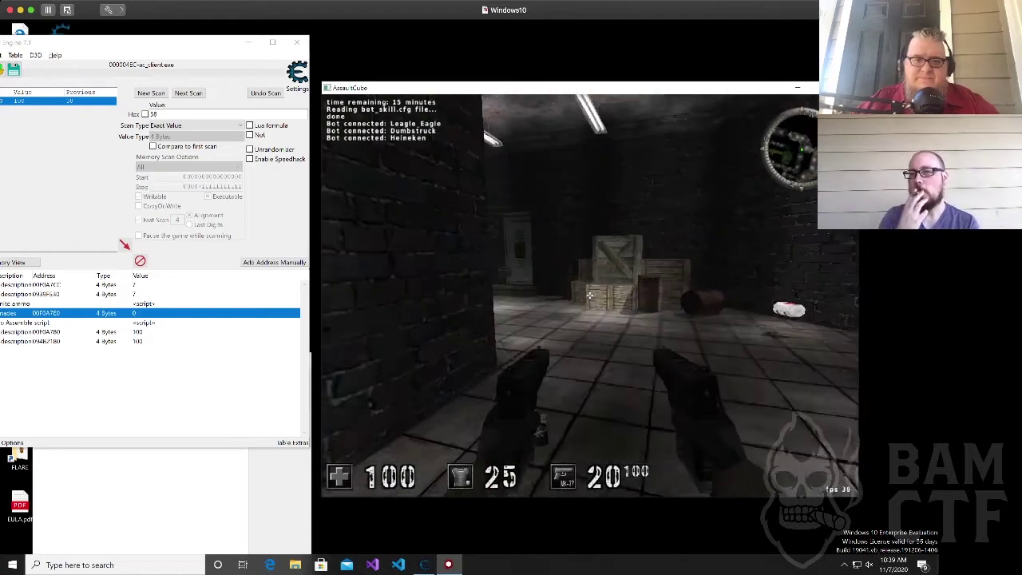
key(w)
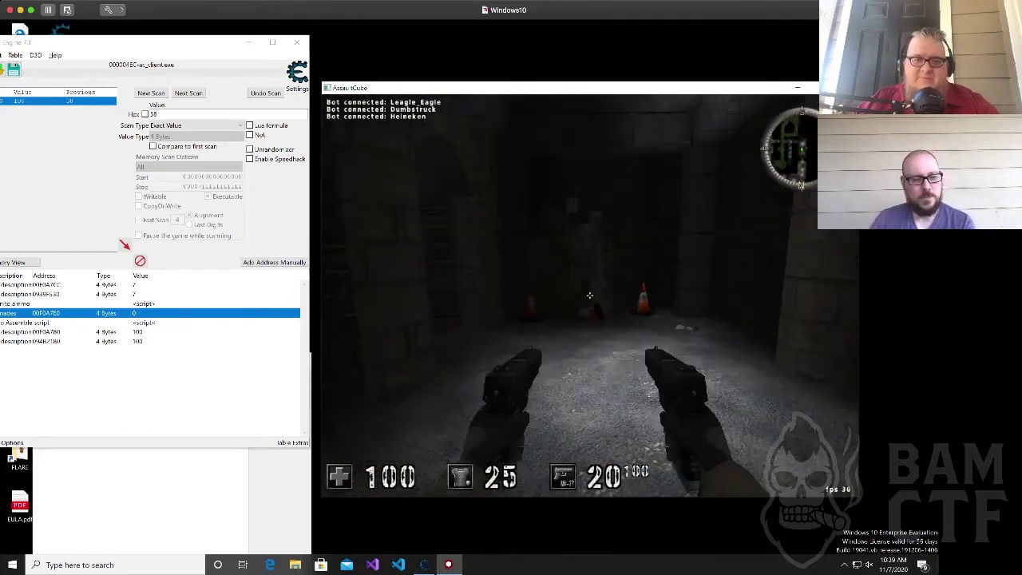
key(w)
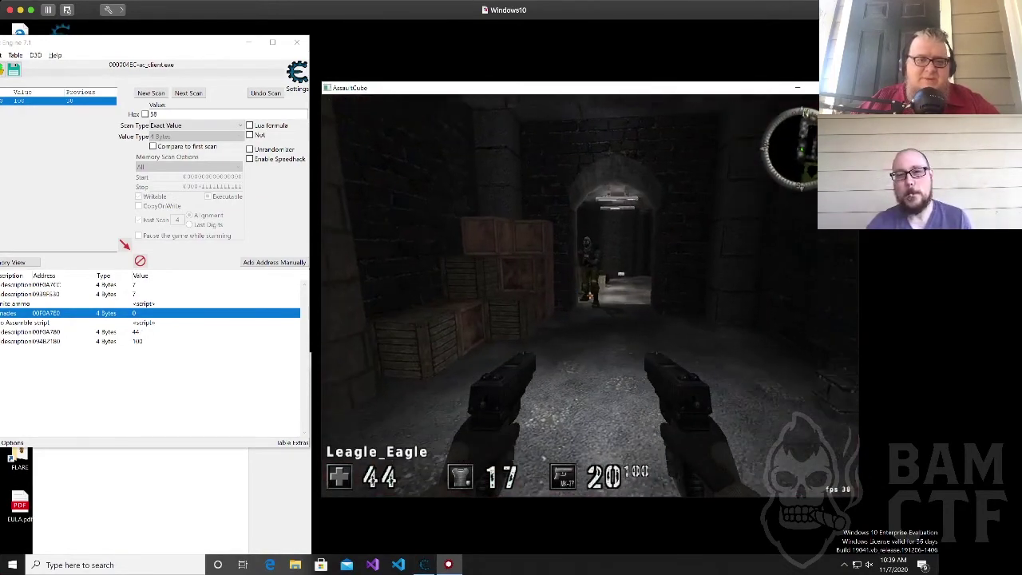
key(s)
key(a)
key(d)
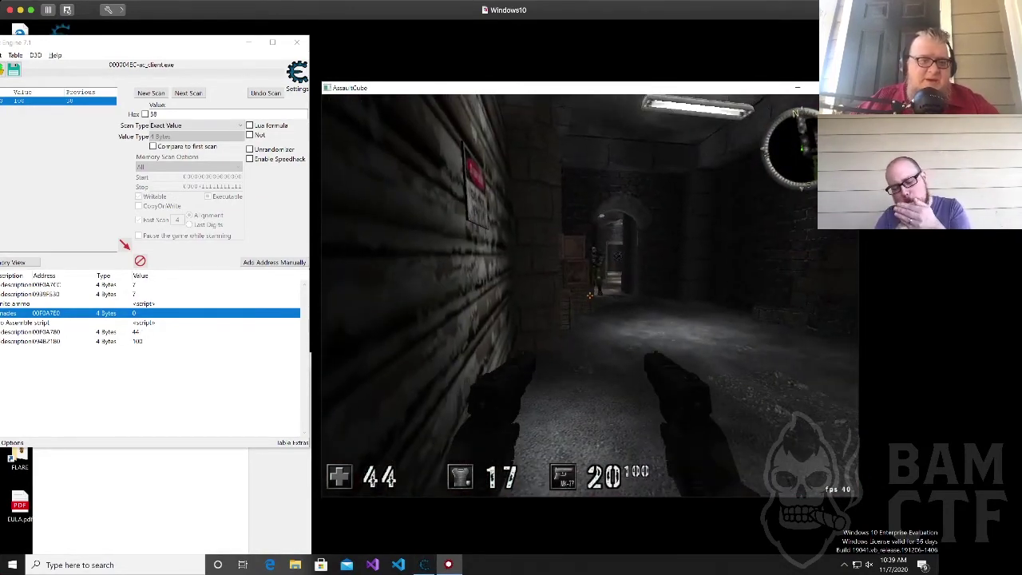
Switch to Cheat Engine and show the traced sub instruction at 00429D1F in the disassembler.
key(alt+Tab)
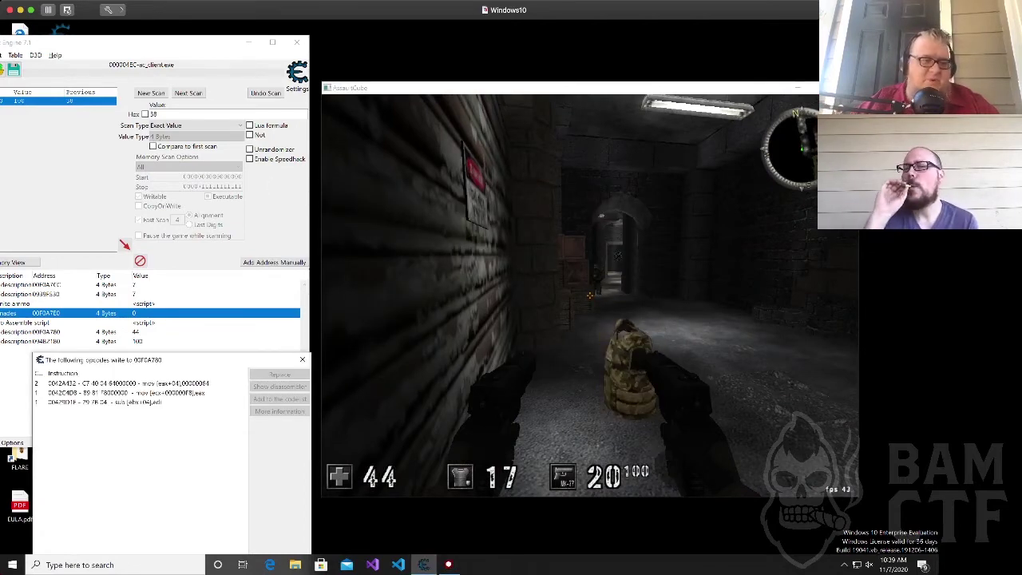
click(104, 402)
drag(200, 359, 182, 210)
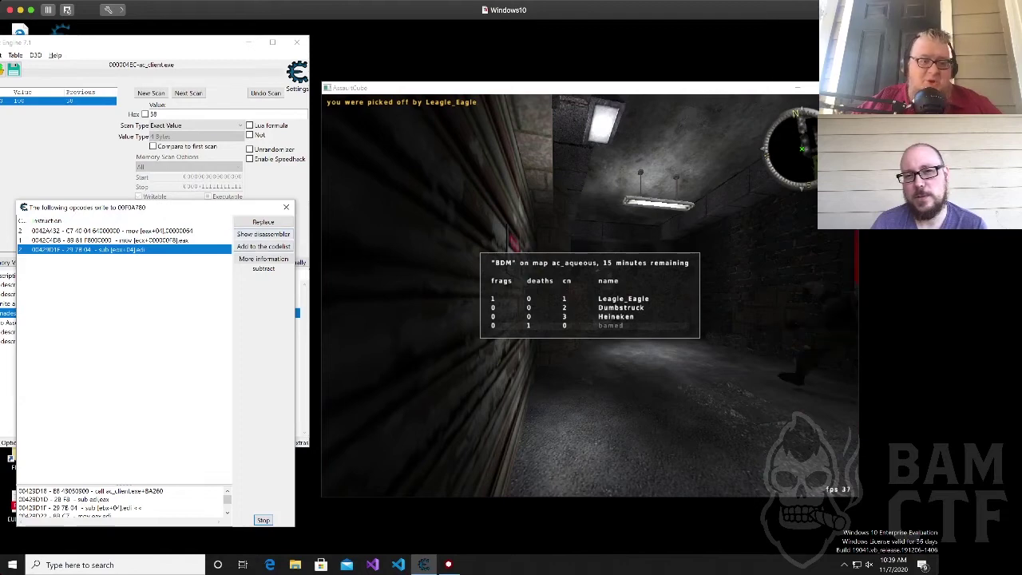
click(264, 234)
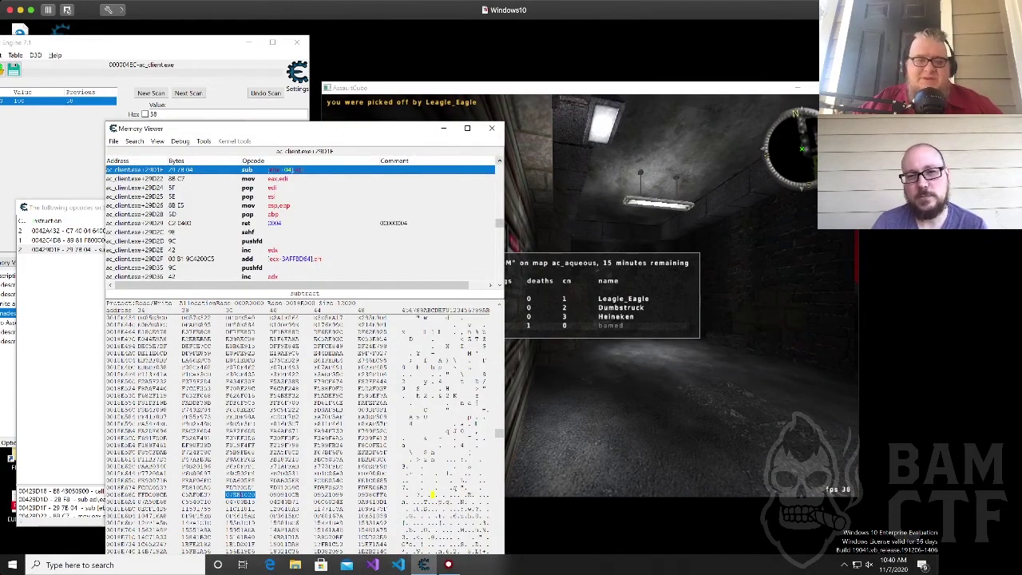
Examine the instructions just before the health subtraction at ac_client.exe+29D1F in the Memory Viewer.
click(499, 161)
click(499, 161)
click(498, 161)
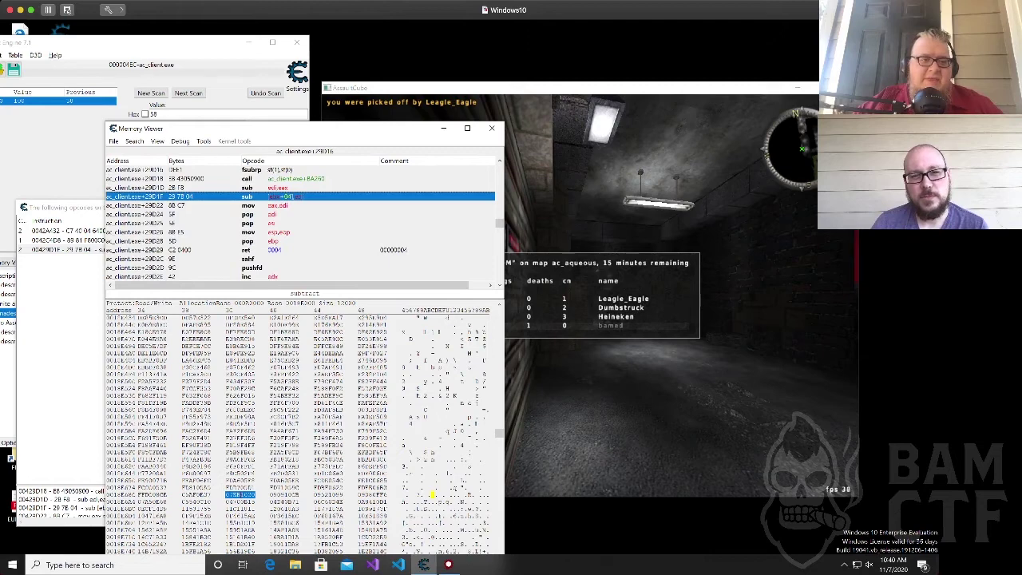
click(281, 188)
click(293, 196)
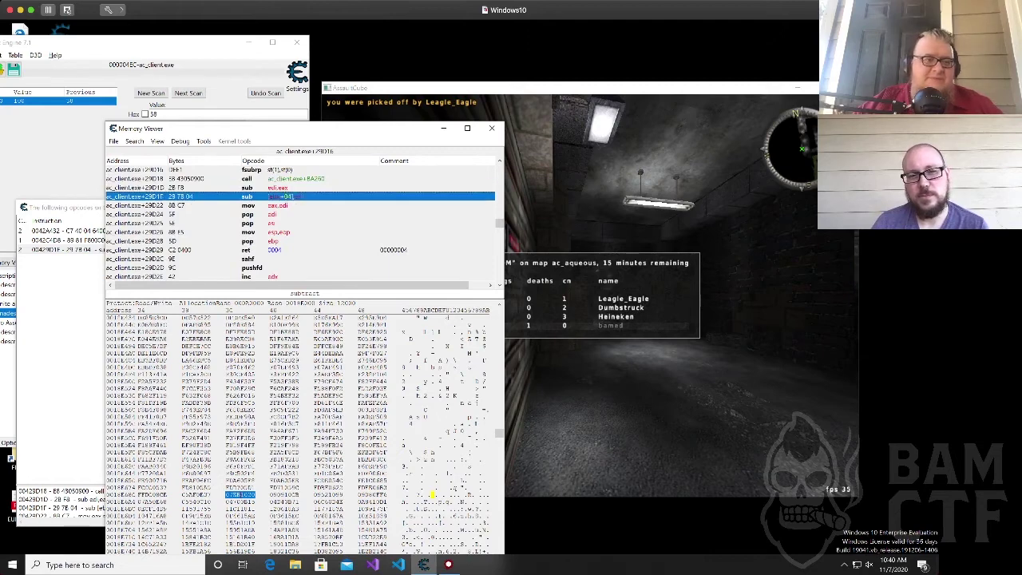
Start monitoring which addresses the health sub instruction at ac_client.exe+29D1F accesses.
click(203, 140)
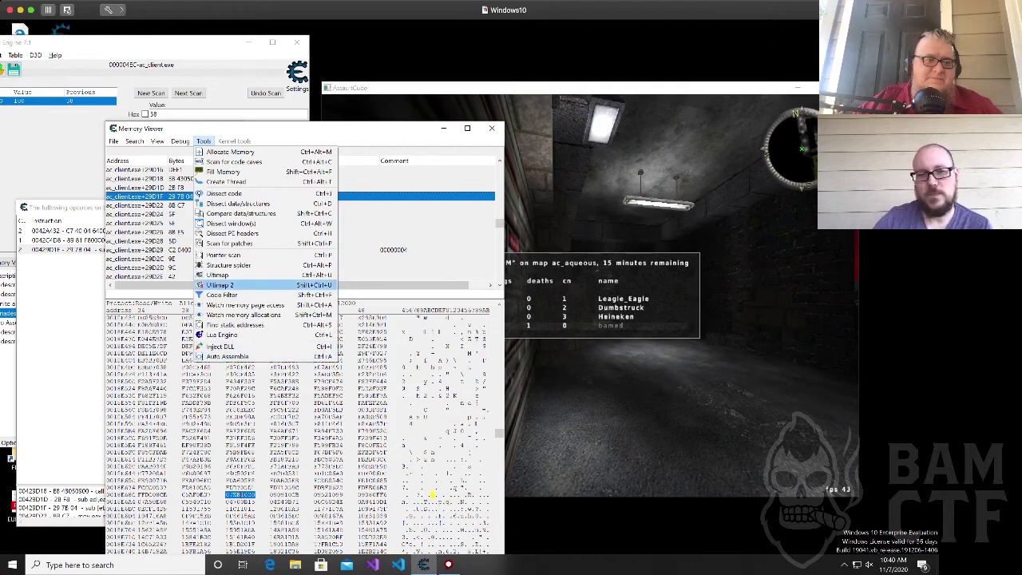
click(179, 196)
right_click(180, 196)
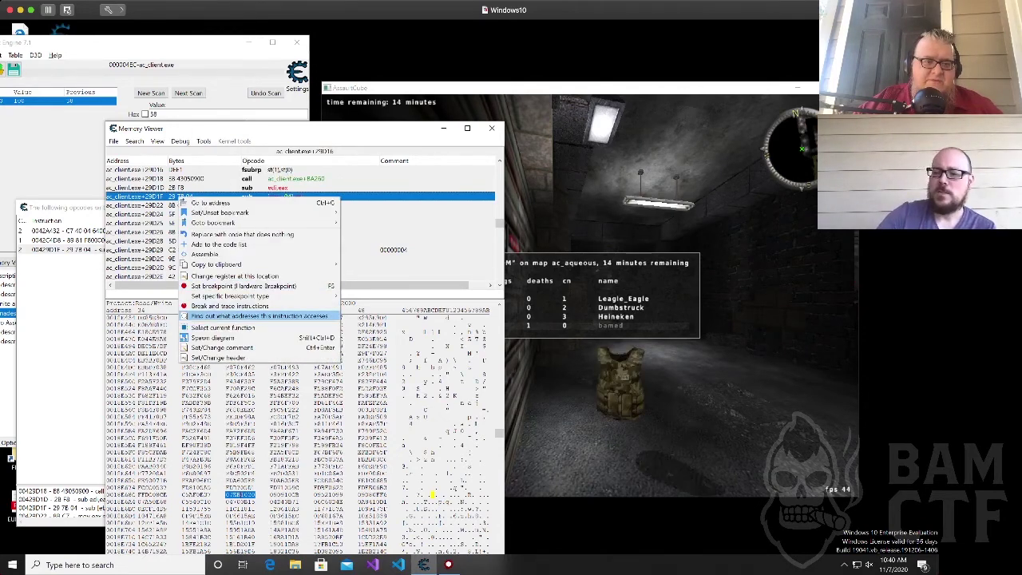
click(259, 316)
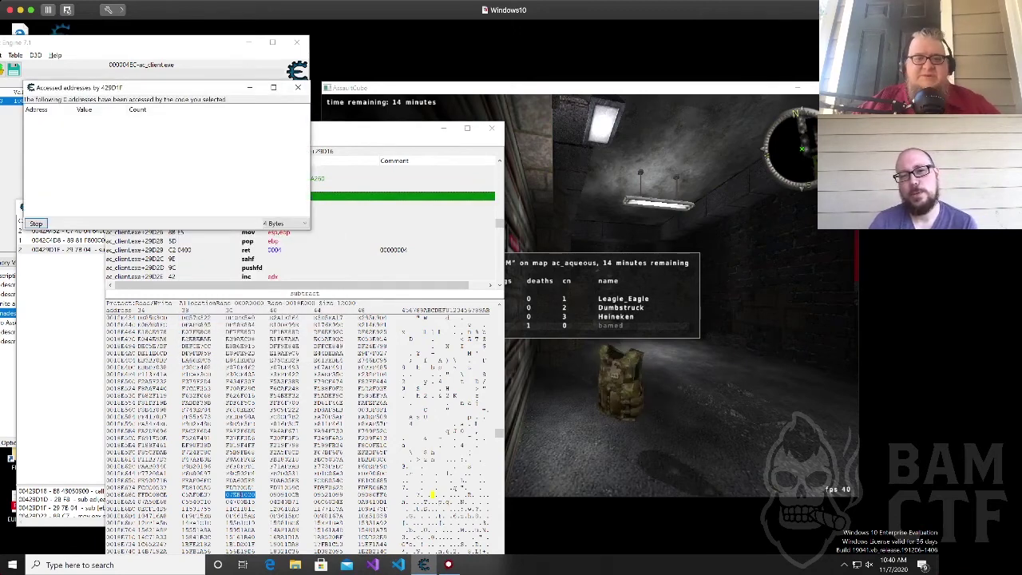
Switch back to AssaultCube, respawn, approach an enemy bot and shoot it to trigger the monitored instruction.
click(590, 296)
click(590, 296)
key(w)
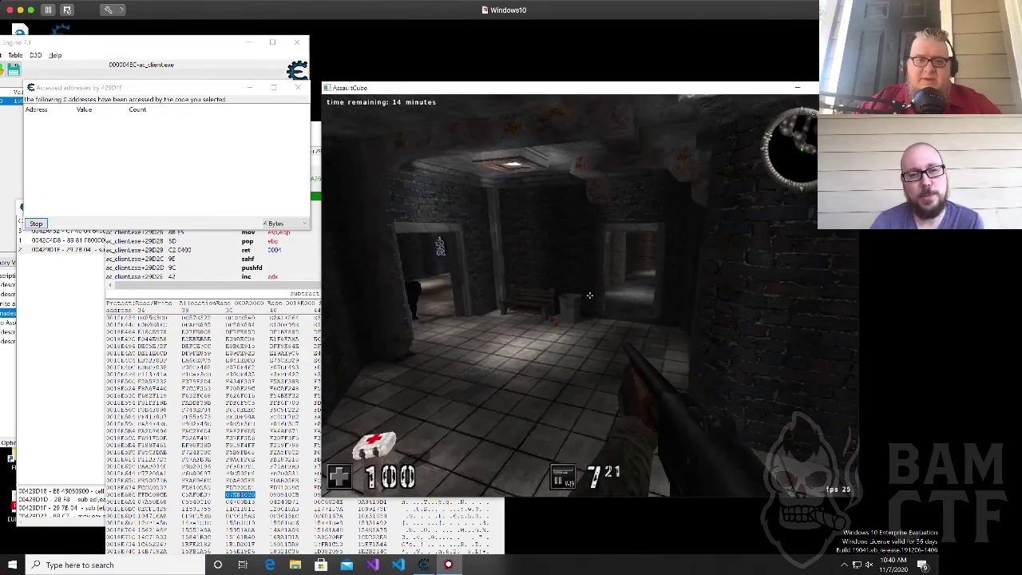
key(w)
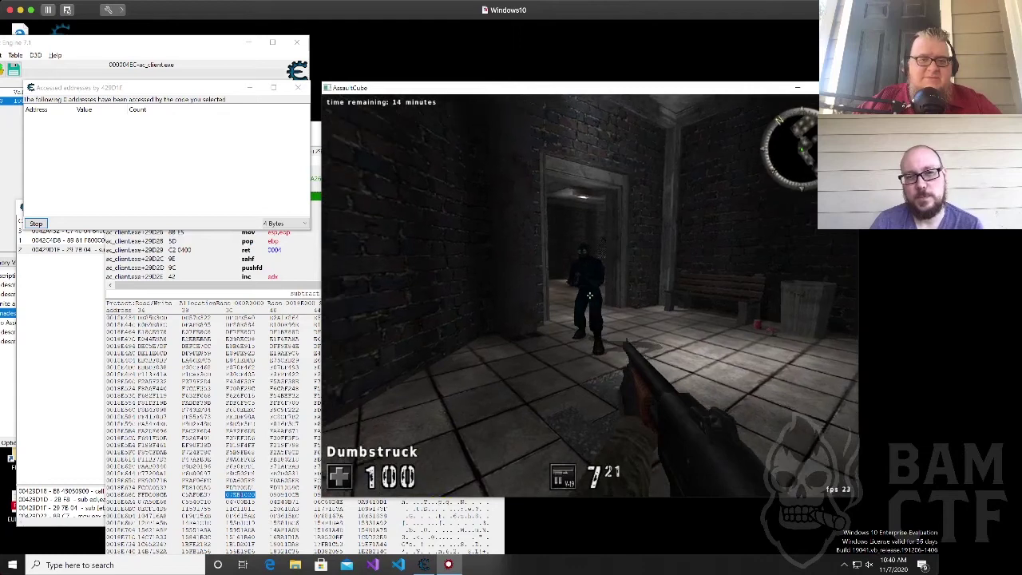
key(w)
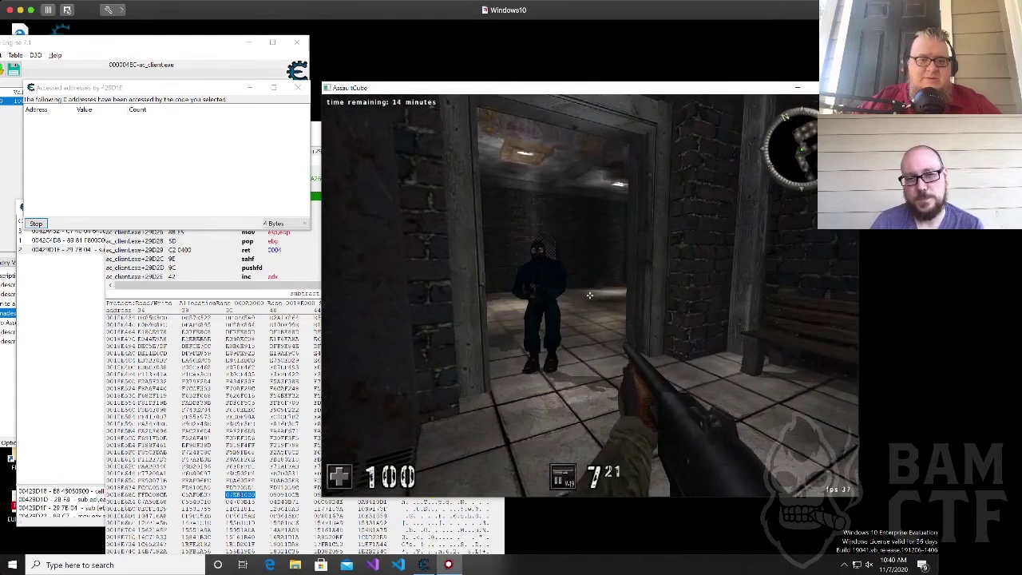
key(w)
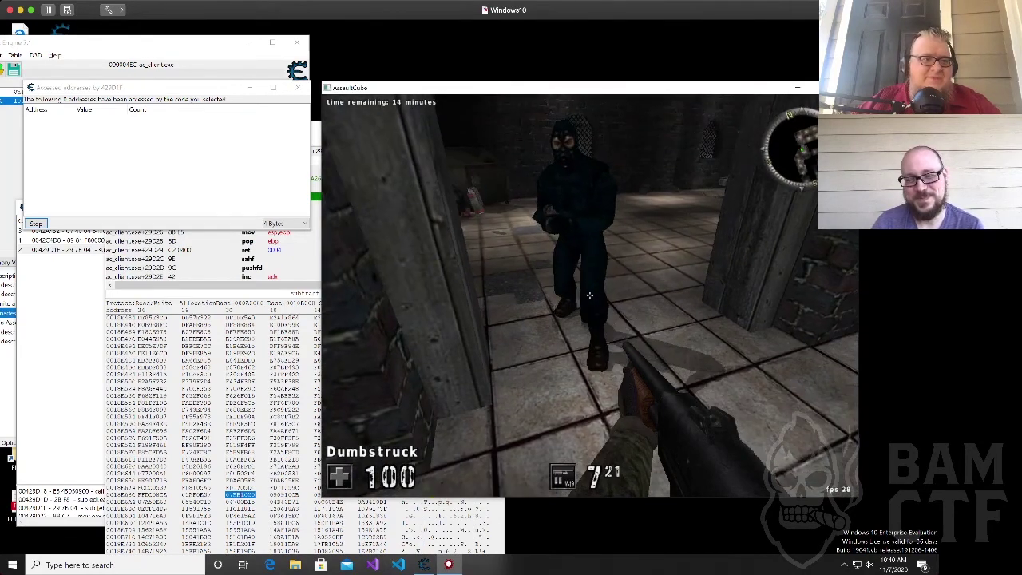
click(589, 296)
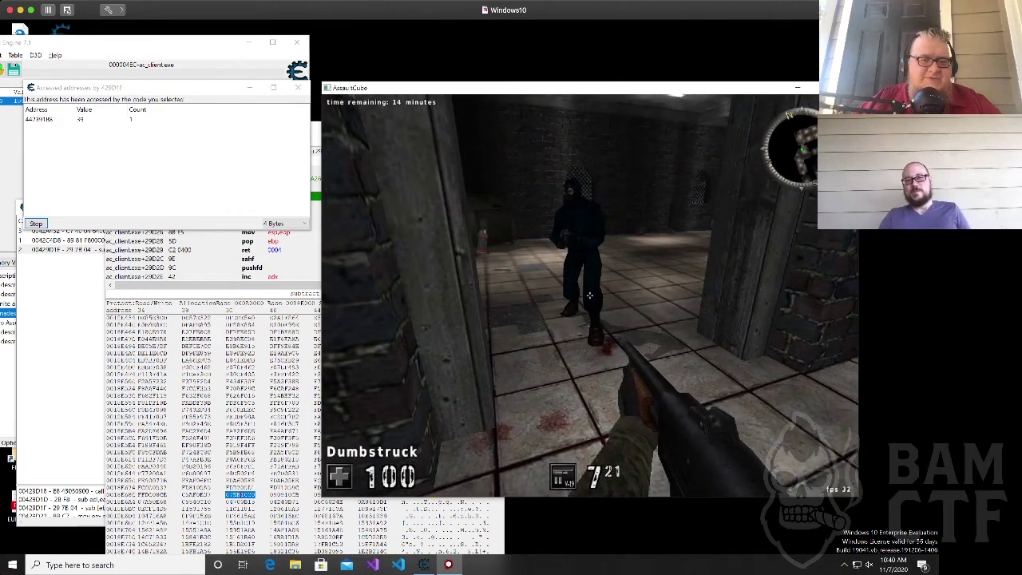
key(w)
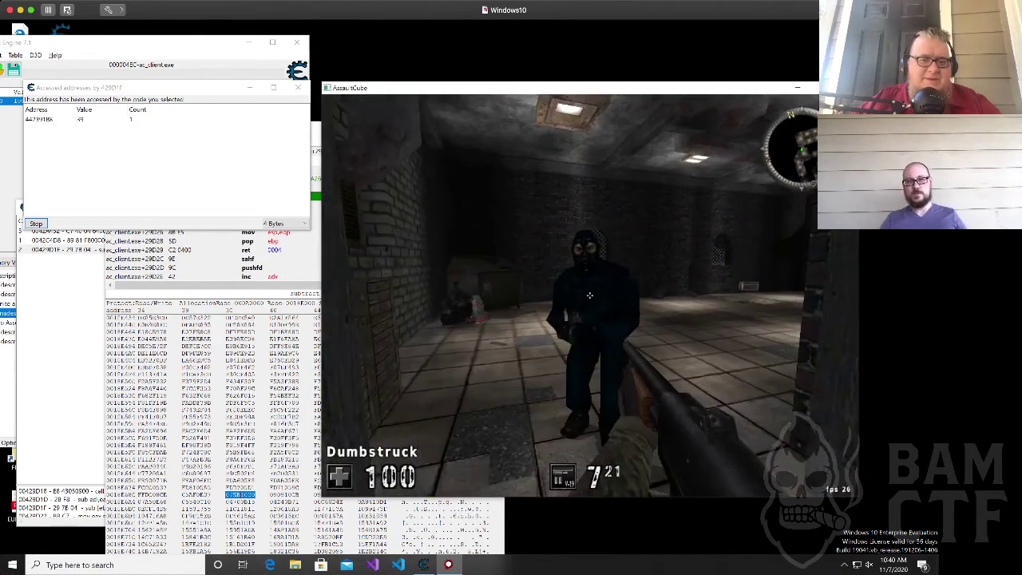
key(w)
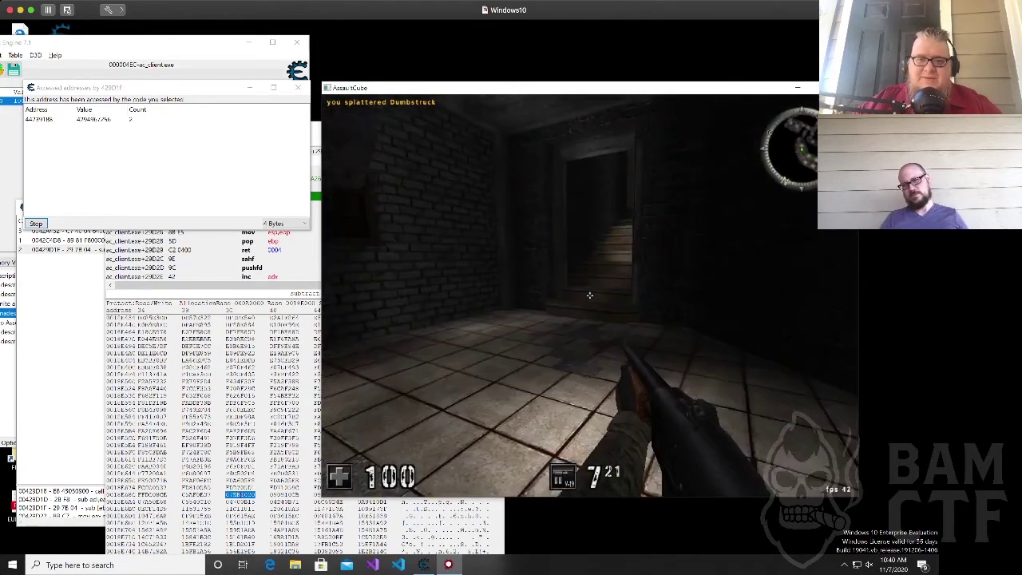
Walk on through the map to meet another bot and let it damage your player.
key(w)
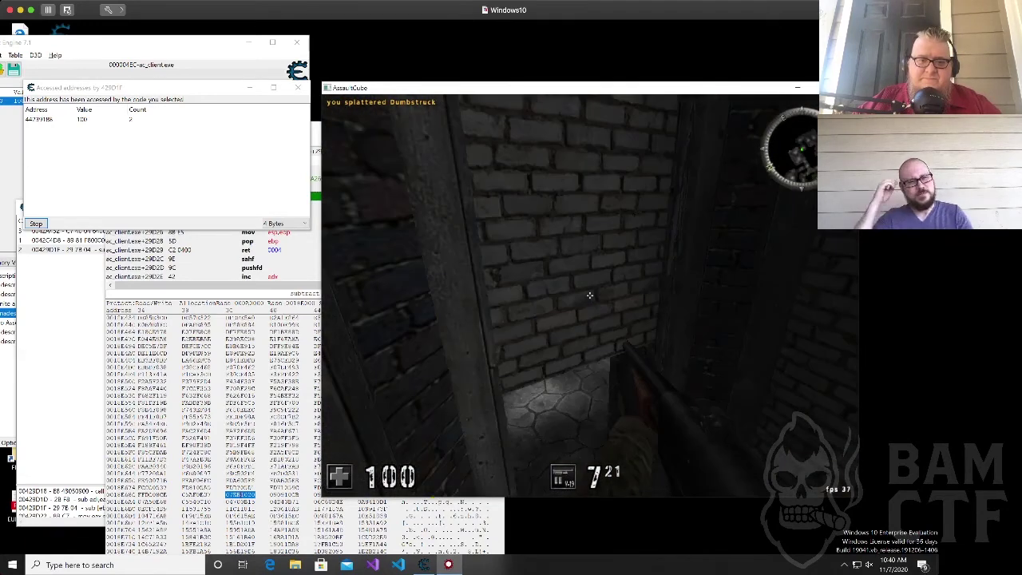
key(w)
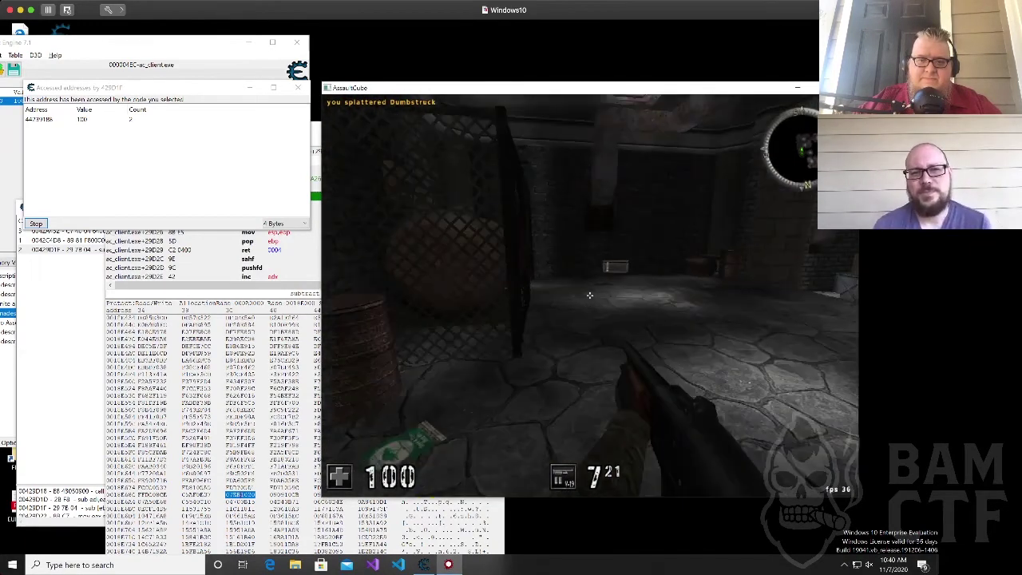
key(w)
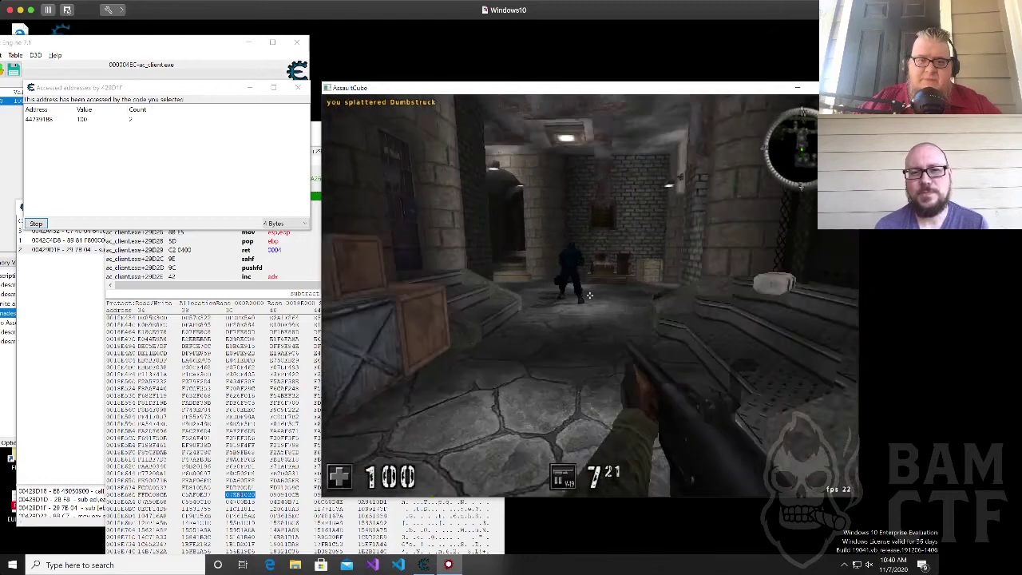
key(w)
key(w)
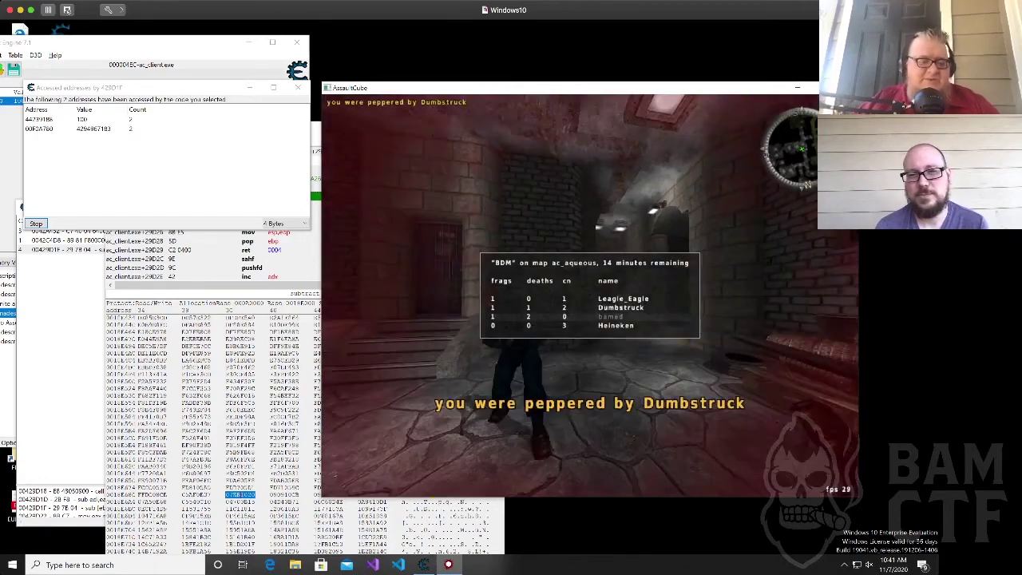
Check the addresses accessed by 429D1F in Cheat Engine, respawn in AssaultCube and return to the address list.
key(alt+Tab)
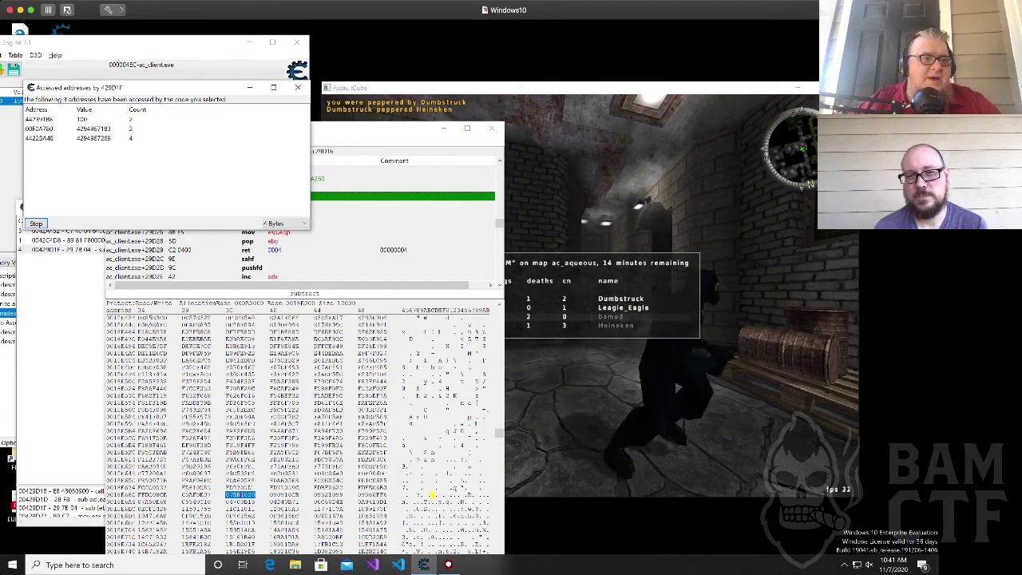
click(42, 119)
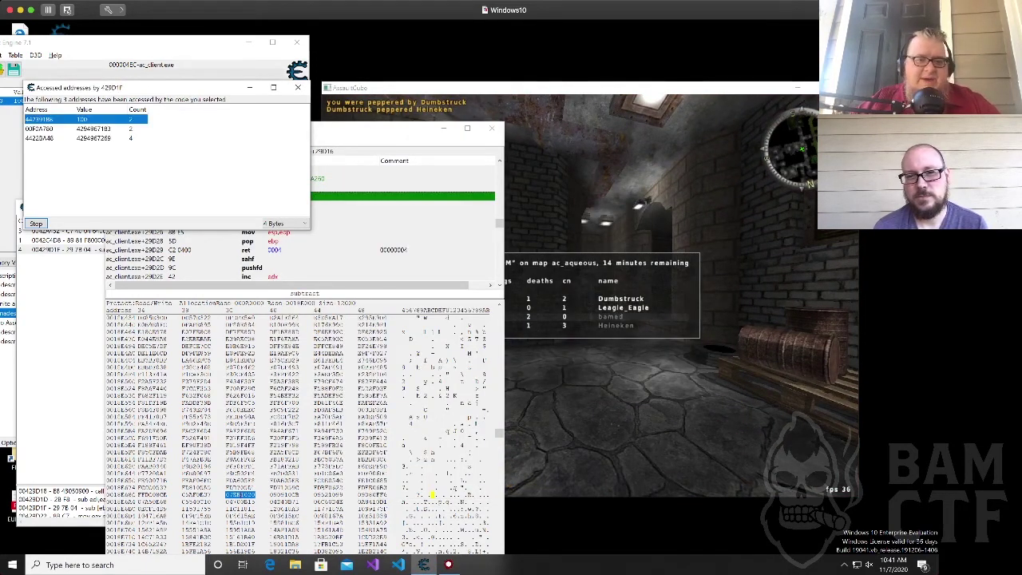
key(alt+Tab)
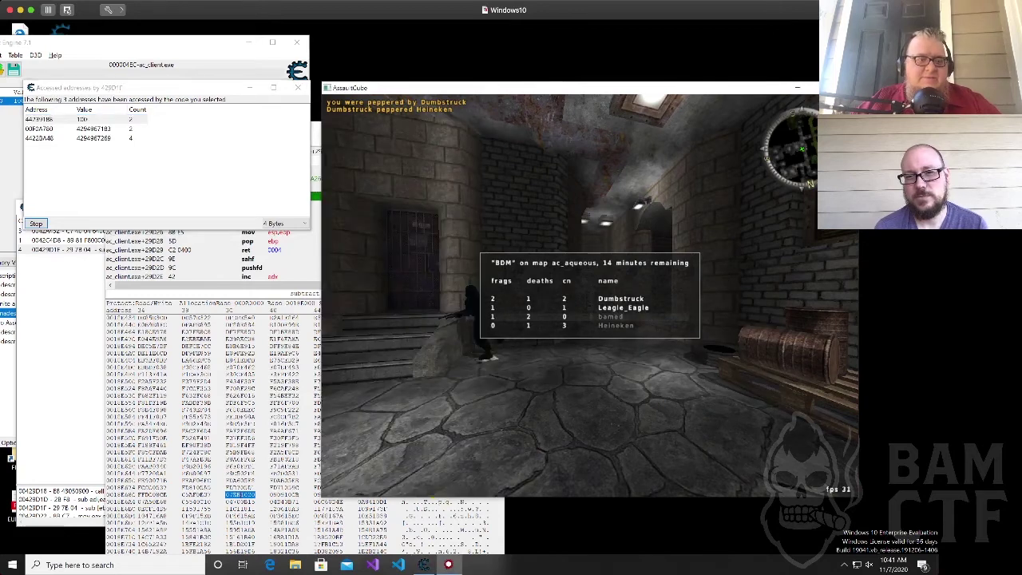
click(589, 296)
key(alt+Tab)
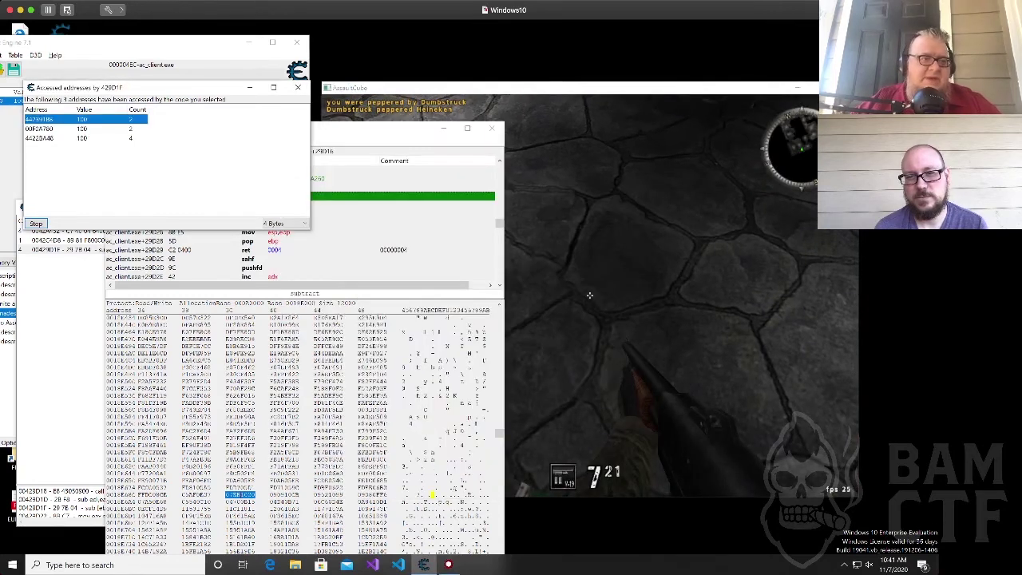
Dissect the three accessed addresses in a new structure window, with the default name, auto-filled basic types and a starting size of 4096.
shift+click(74, 138)
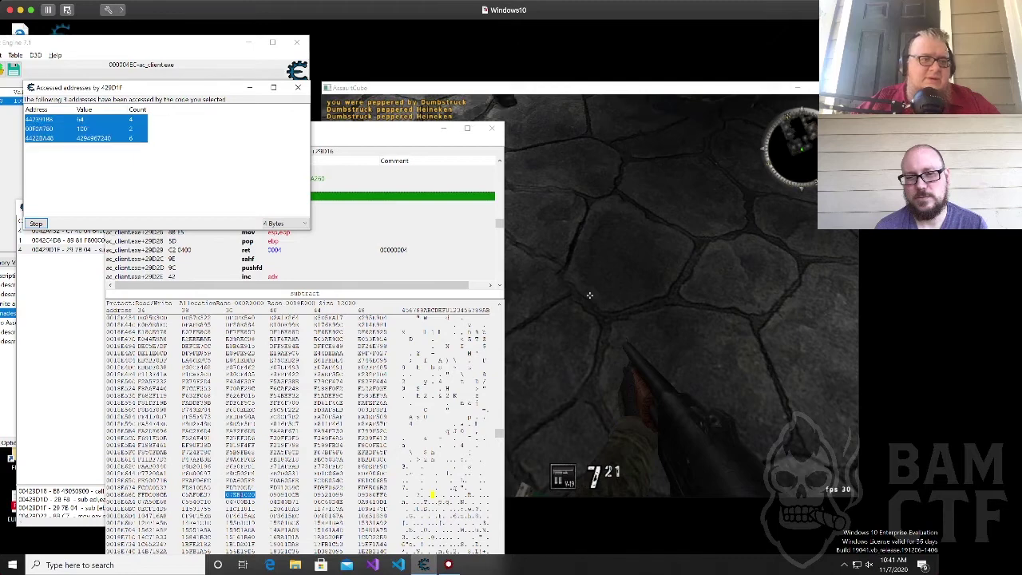
right_click(74, 138)
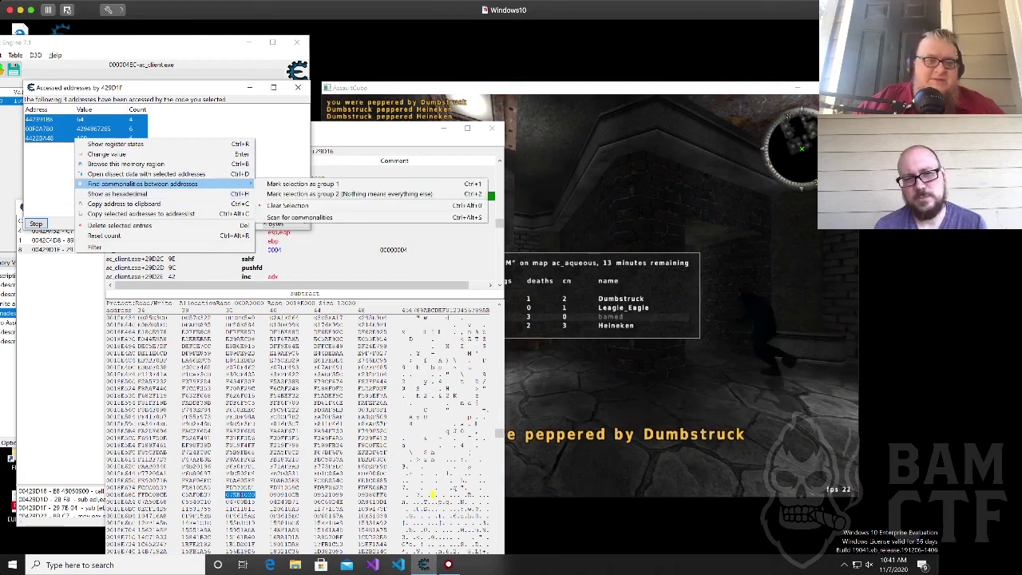
click(143, 174)
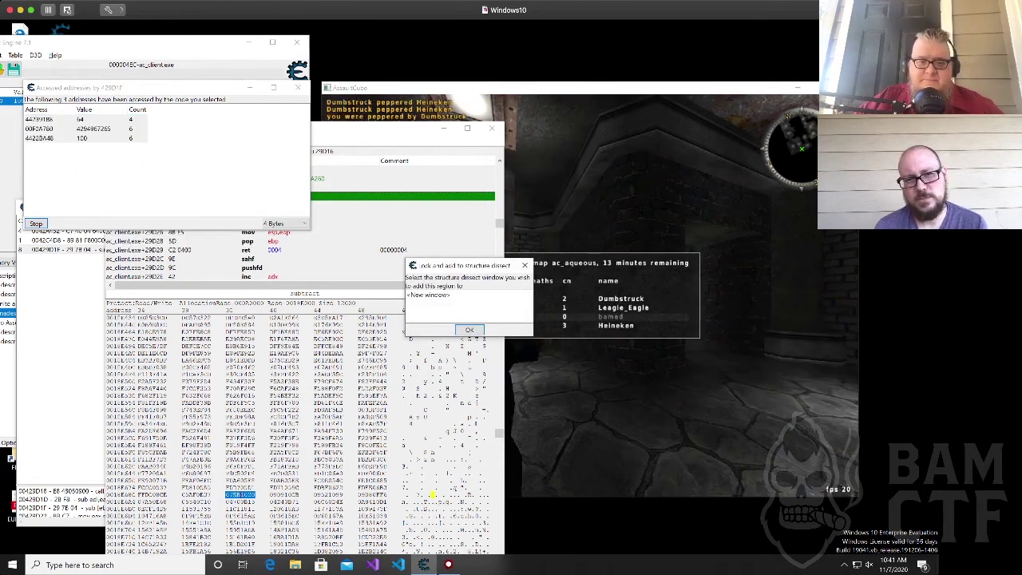
click(469, 330)
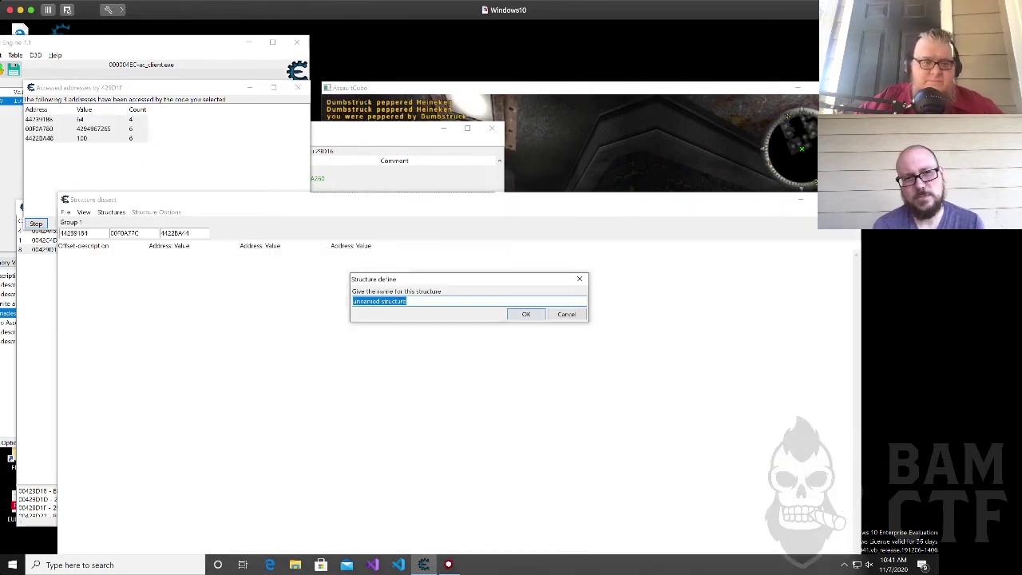
click(525, 313)
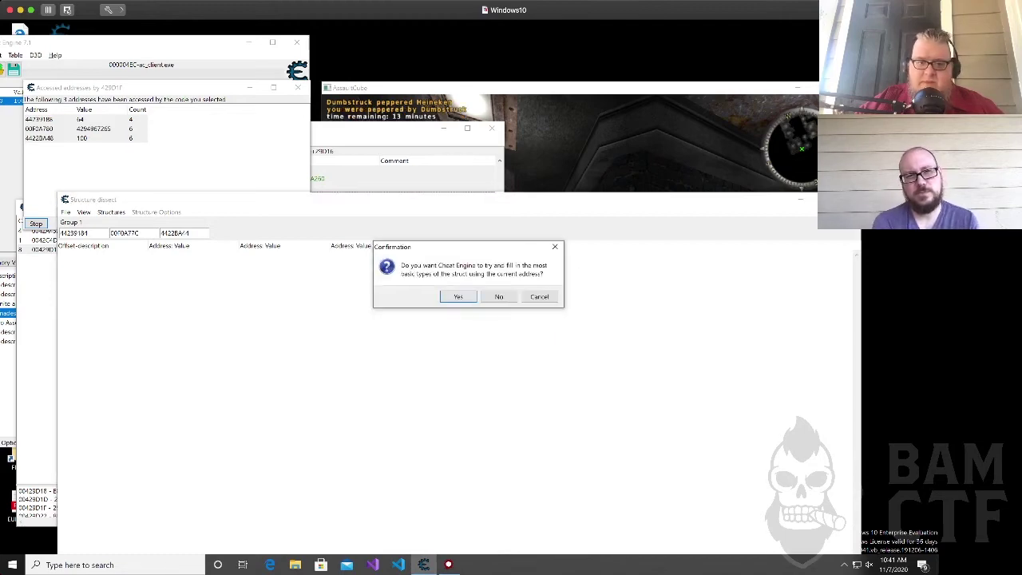
click(458, 296)
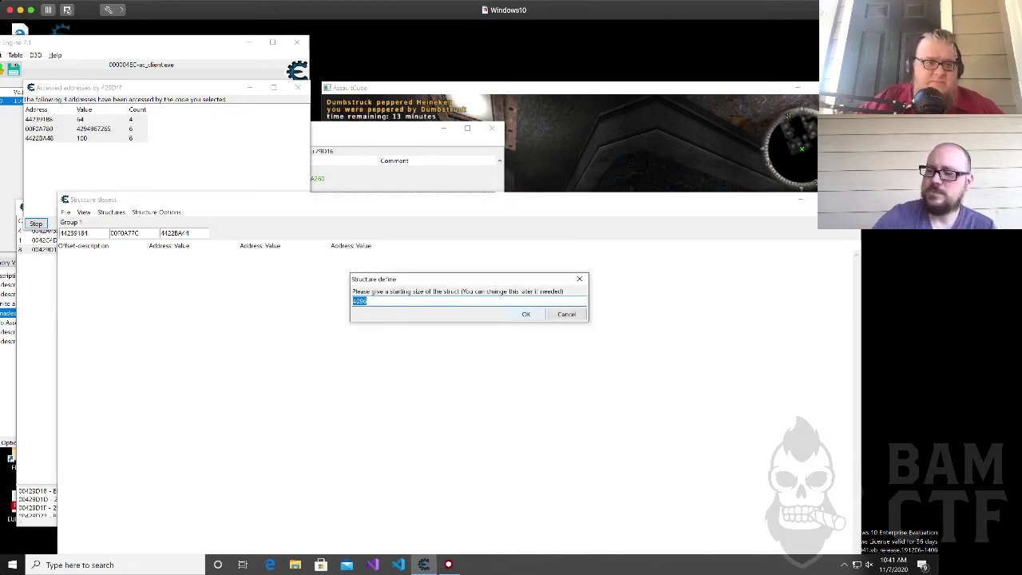
click(526, 314)
drag(303, 201, 292, 127)
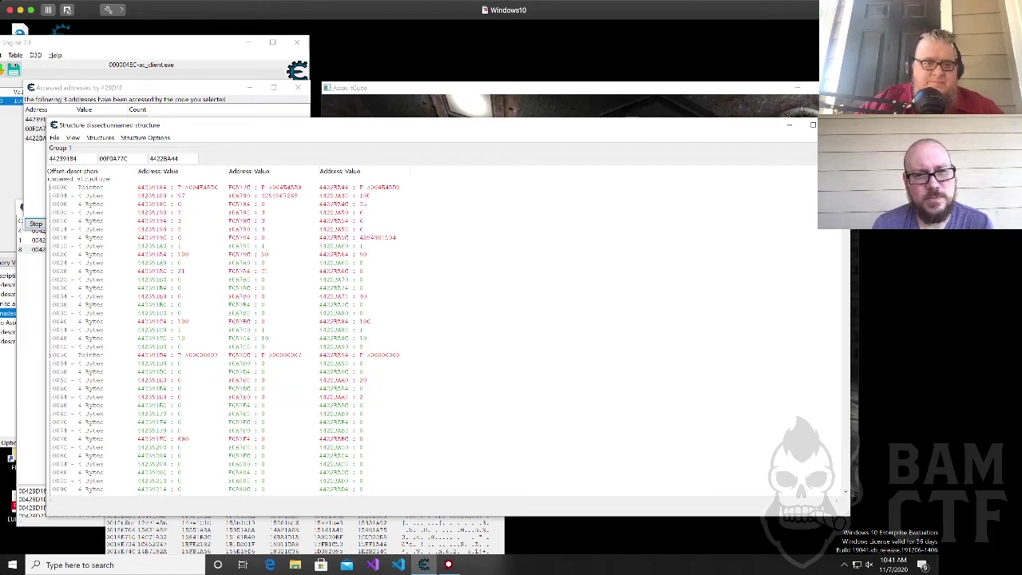
Compare the three player structures at offsets 28, 34, 40, 70 and 78, respawning in the game in between.
click(265, 271)
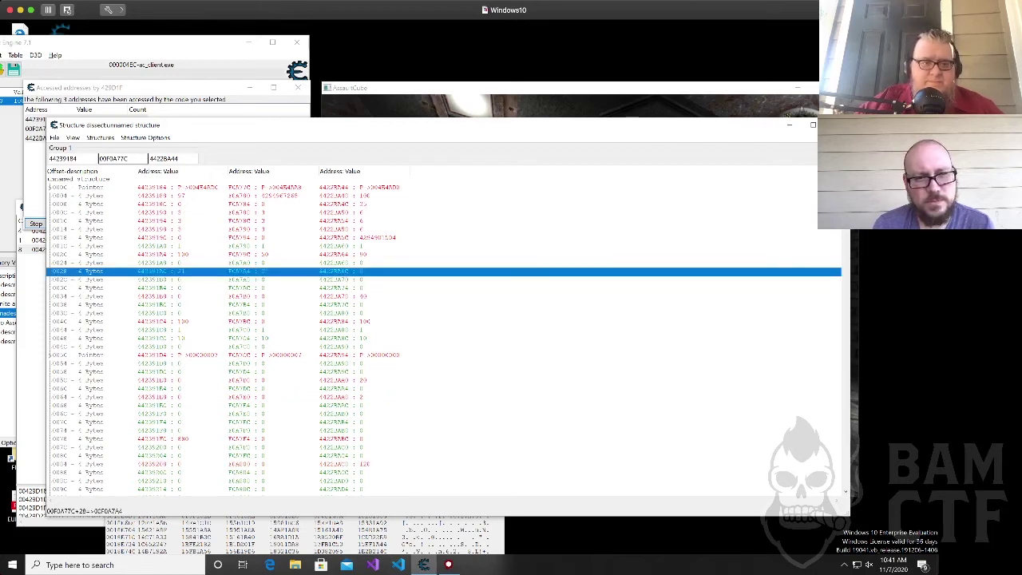
click(265, 296)
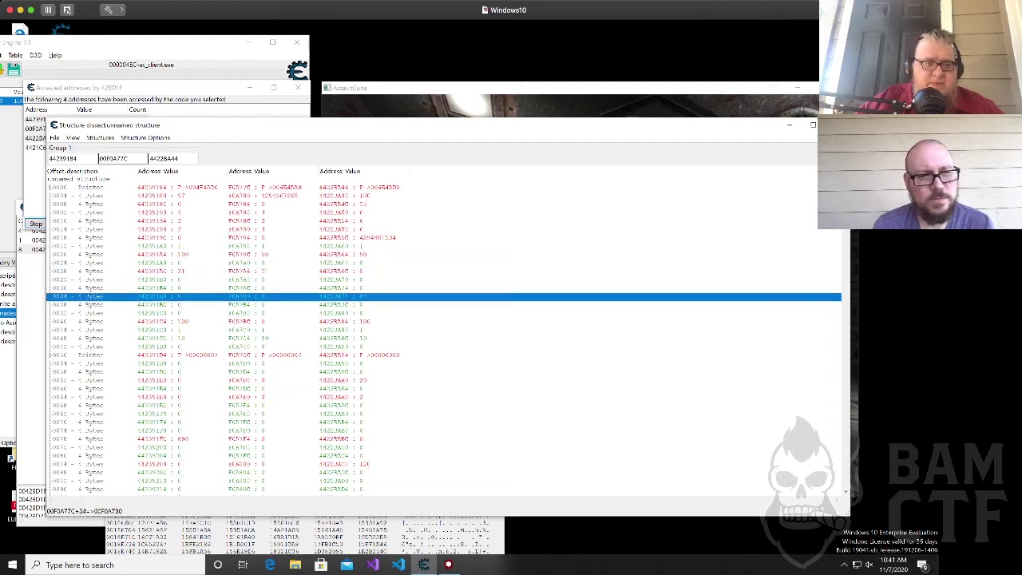
click(265, 322)
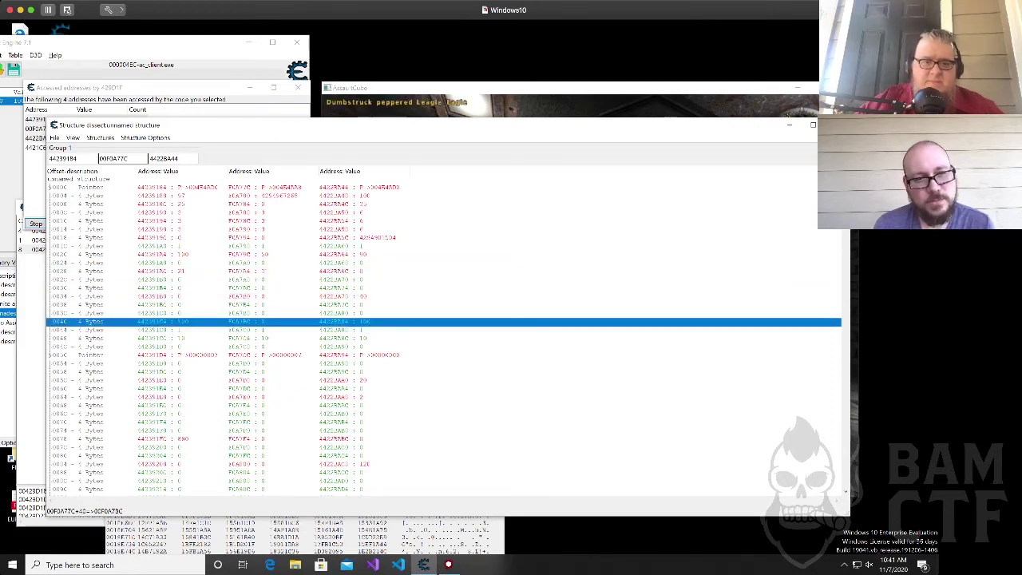
key(alt+Tab)
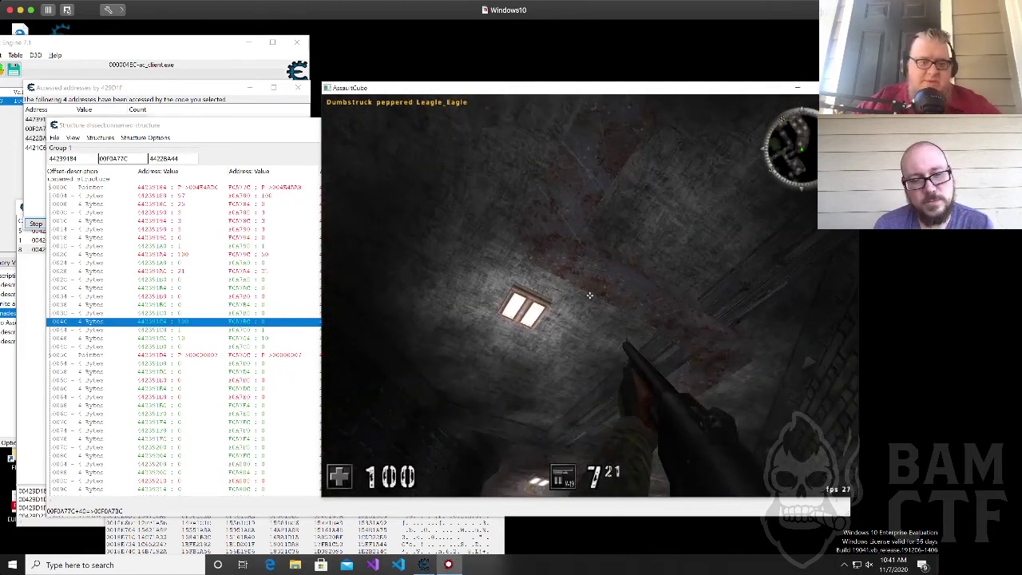
key(alt+Tab)
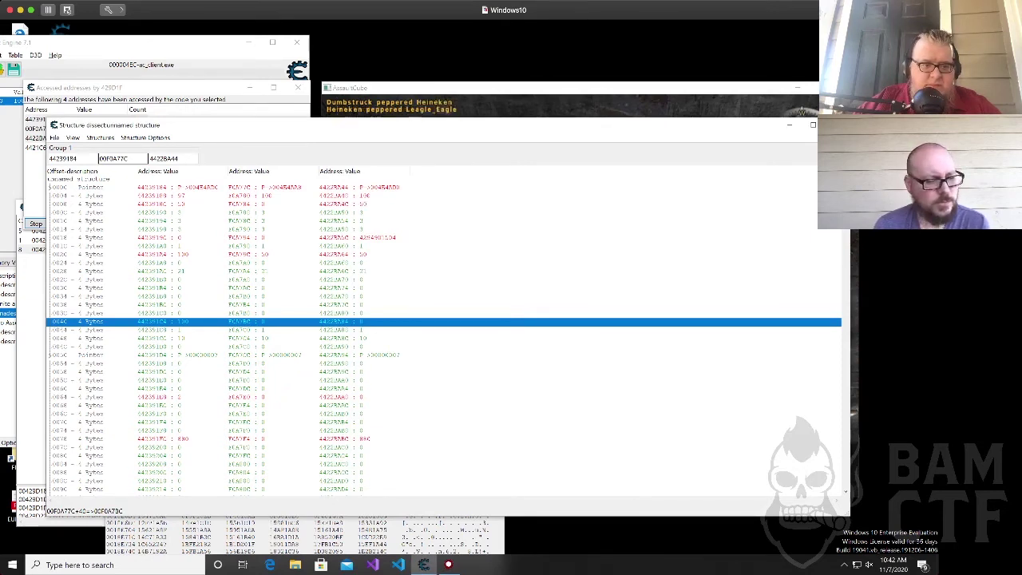
click(264, 439)
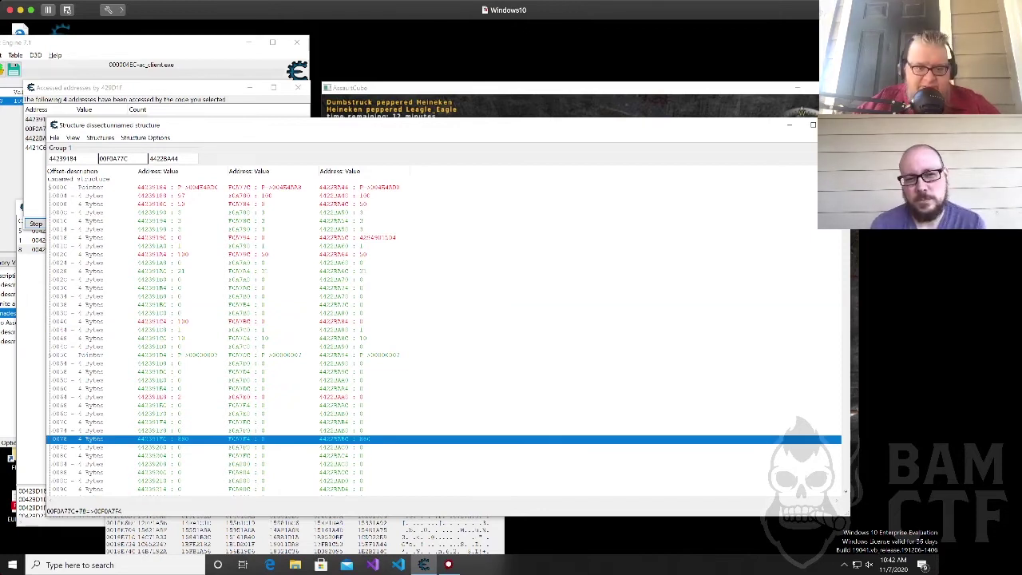
click(357, 422)
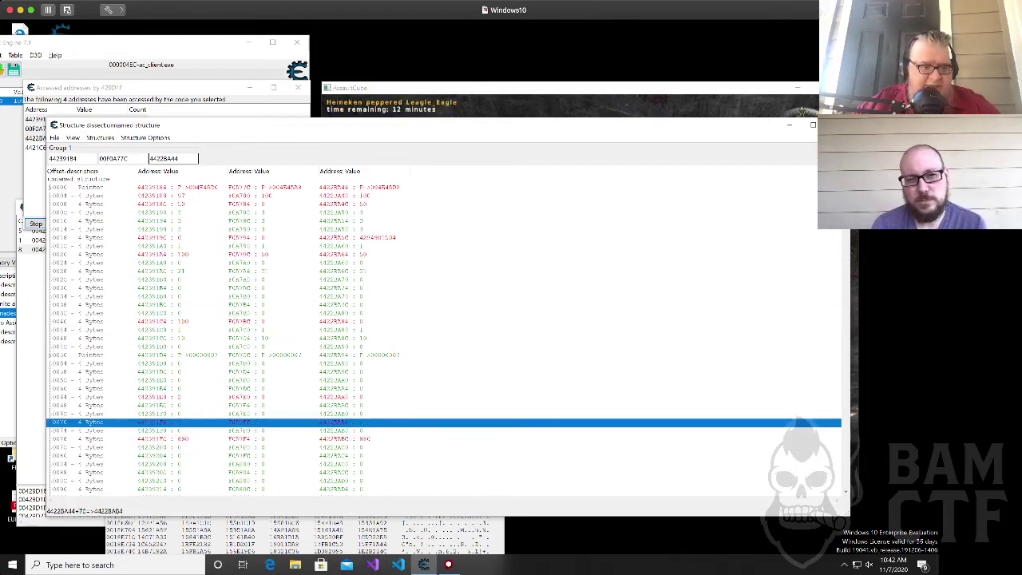
click(364, 439)
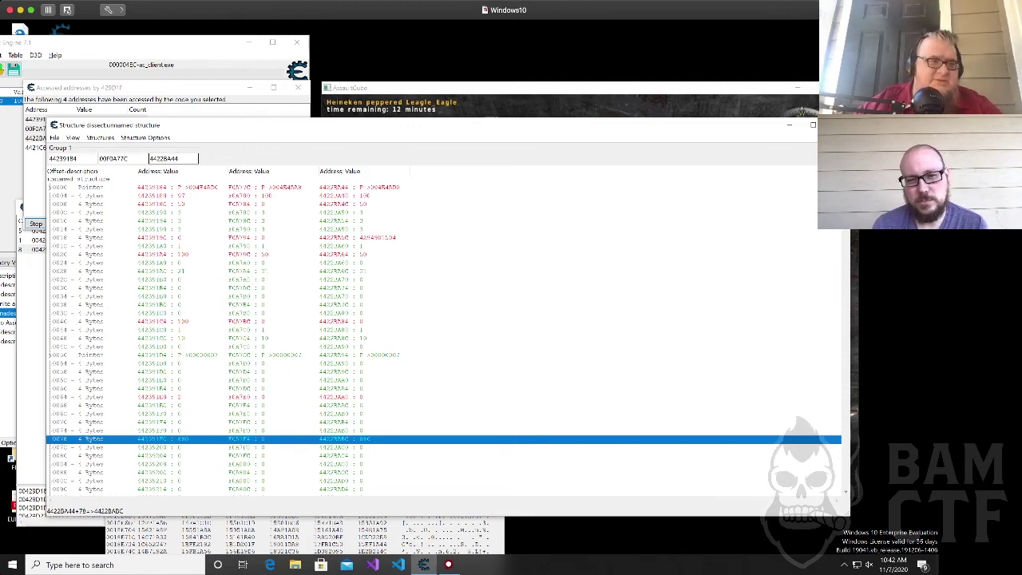
Move the structure dissect window aside and select the sub instruction at ac_client.exe+29D1F in the Memory Viewer.
drag(190, 130, 312, 232)
drag(382, 131, 323, 117)
key(F7)
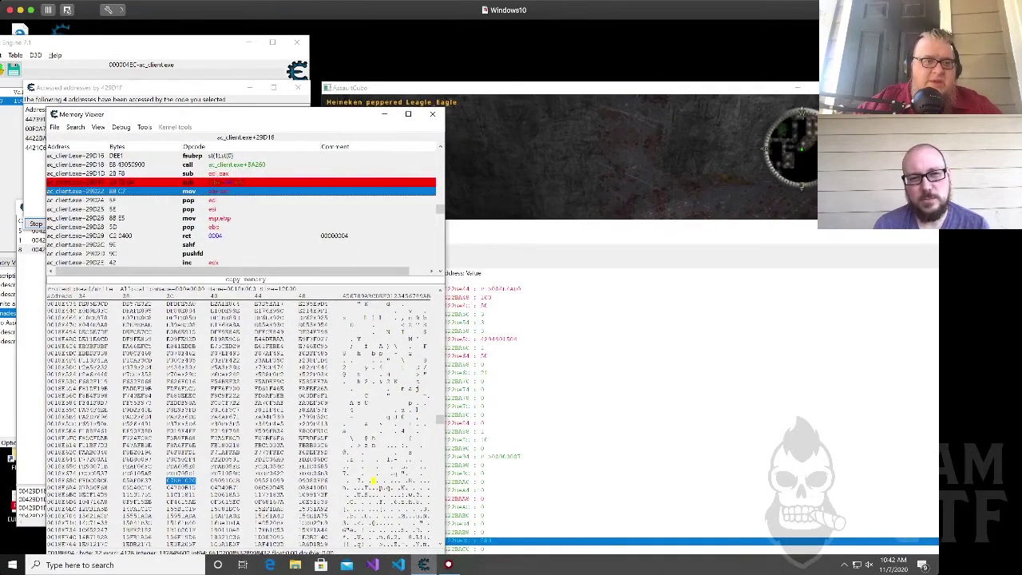
click(241, 173)
click(232, 182)
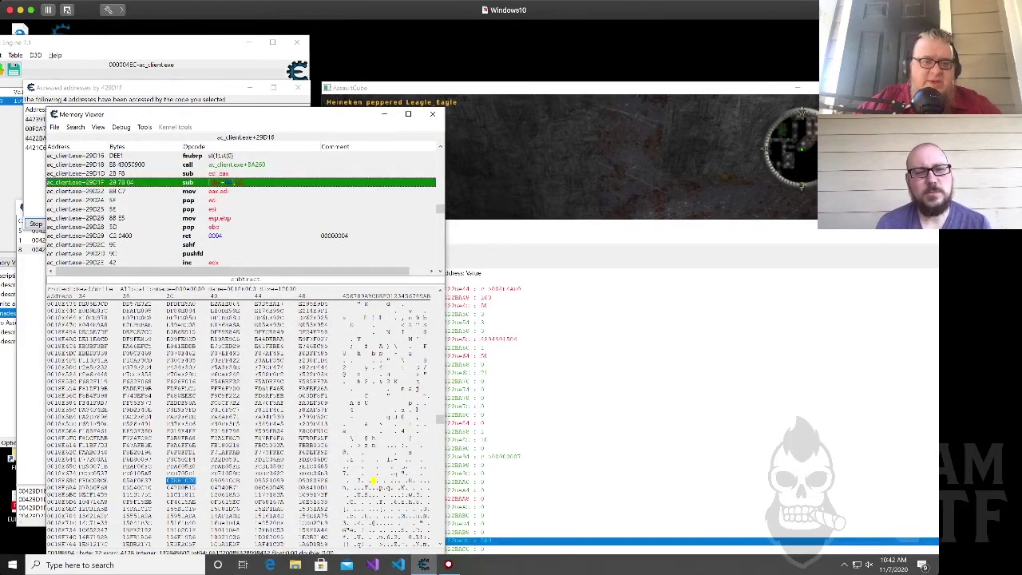
Compare the player structures' values at offsets 0004 and 0078 in the structure dissect window.
click(527, 230)
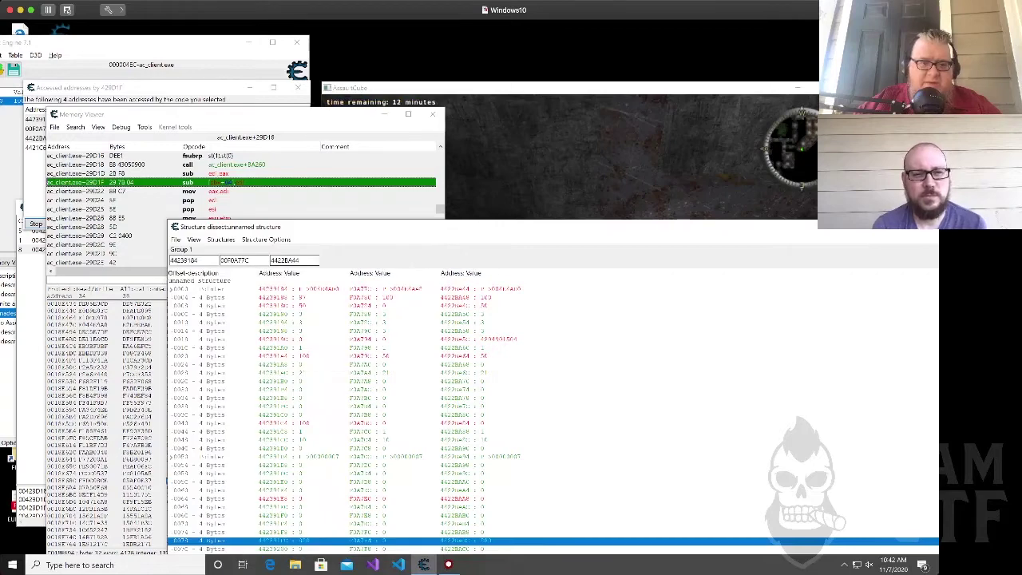
click(388, 298)
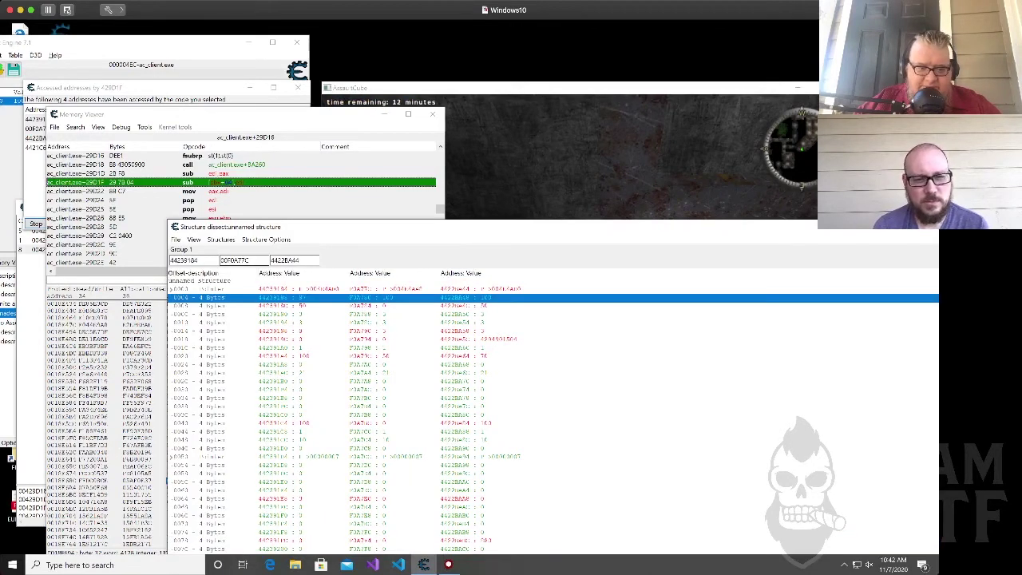
click(391, 541)
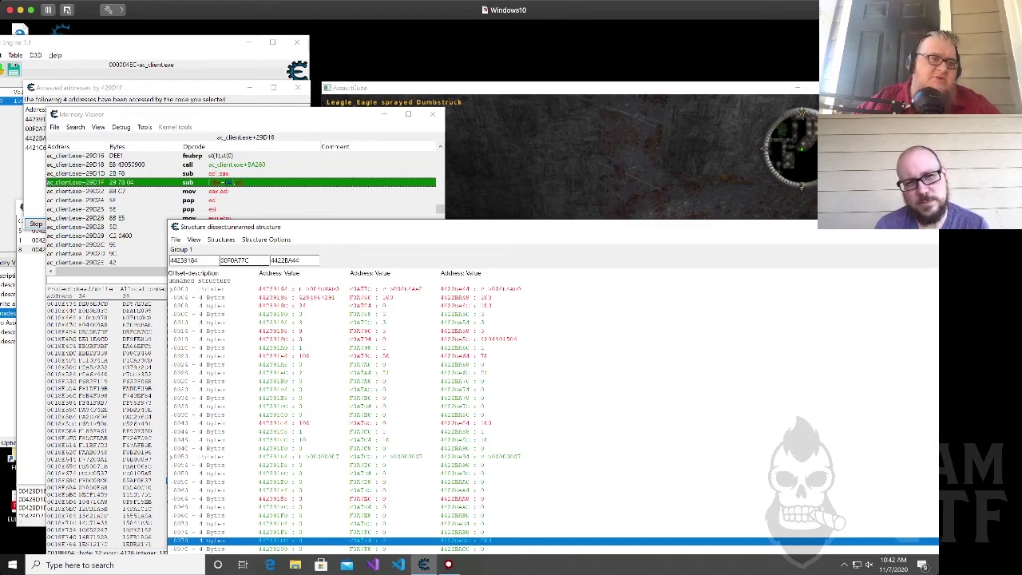
Create a new Auto Assemble script with the AOB Injection template at "ac_client.exe"+29D1F.
click(145, 127)
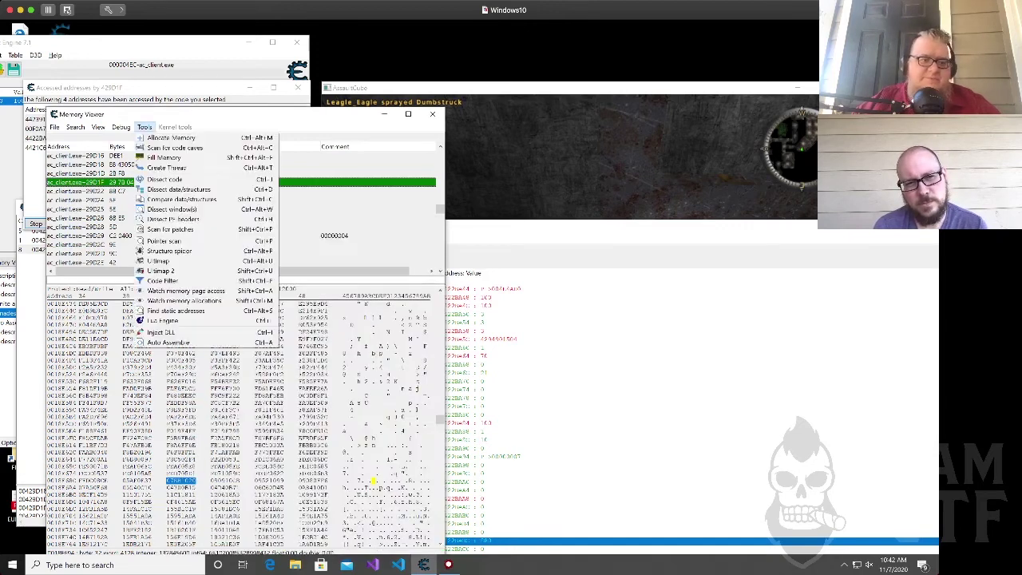
click(167, 342)
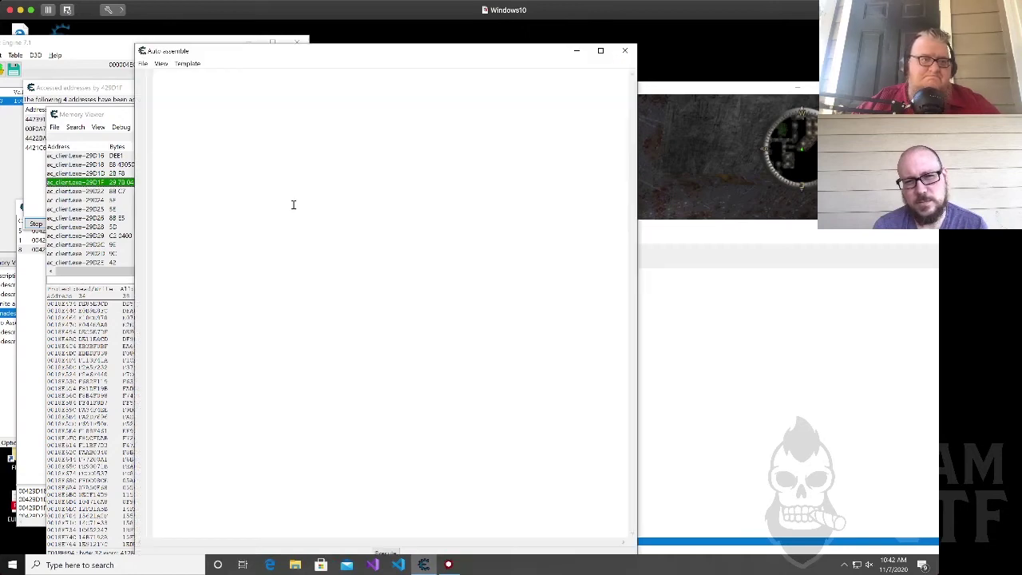
click(188, 63)
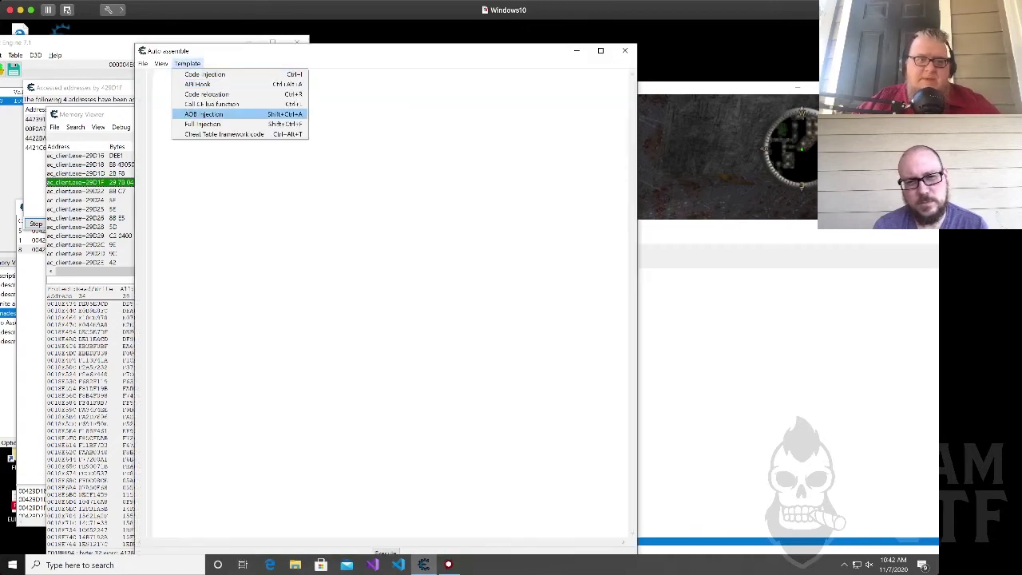
click(203, 114)
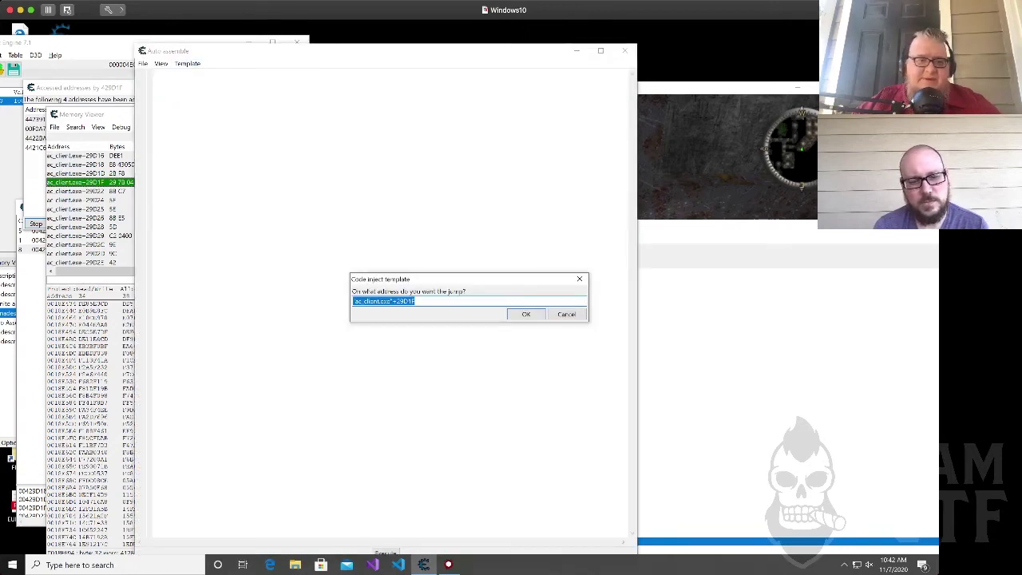
click(532, 317)
click(533, 317)
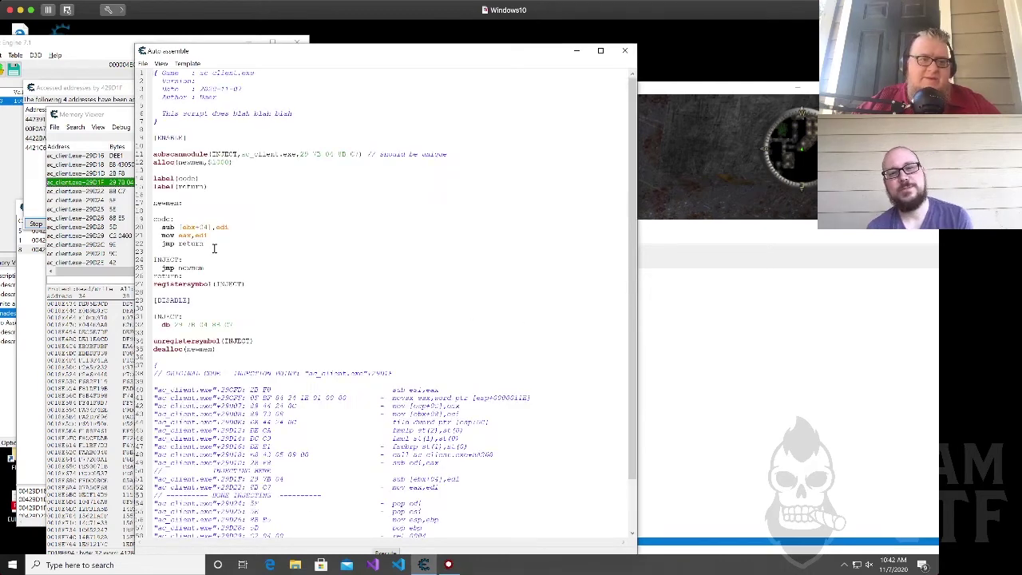
Declare an additional label(kill) below label(return) in the script.
click(213, 186)
key(Return)
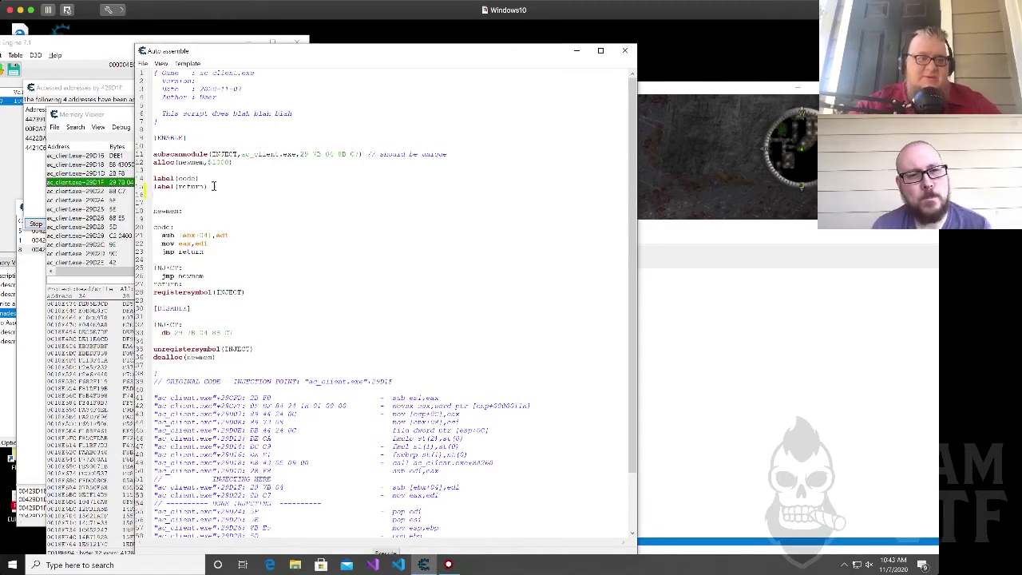
text(label()
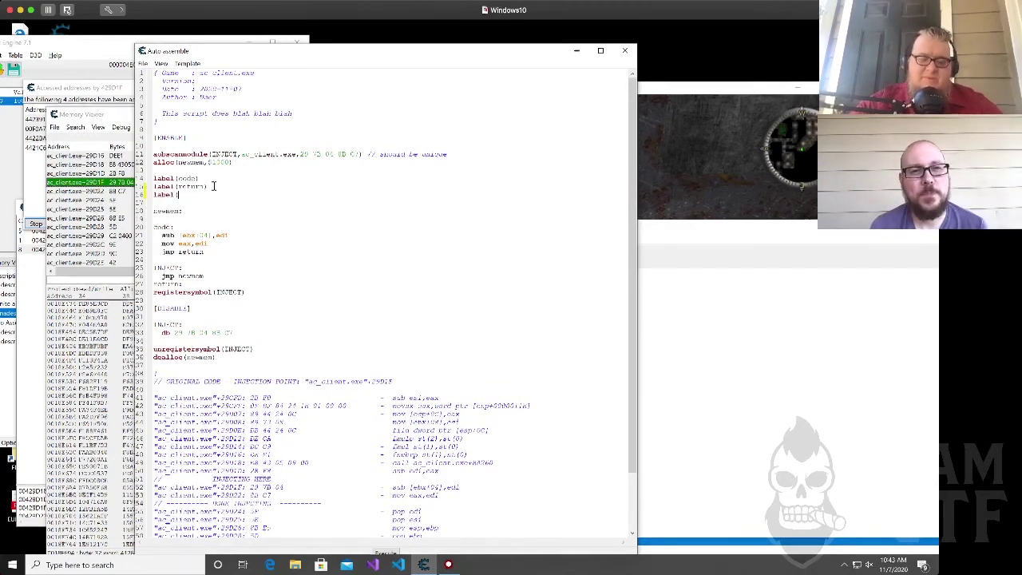
text(kill))
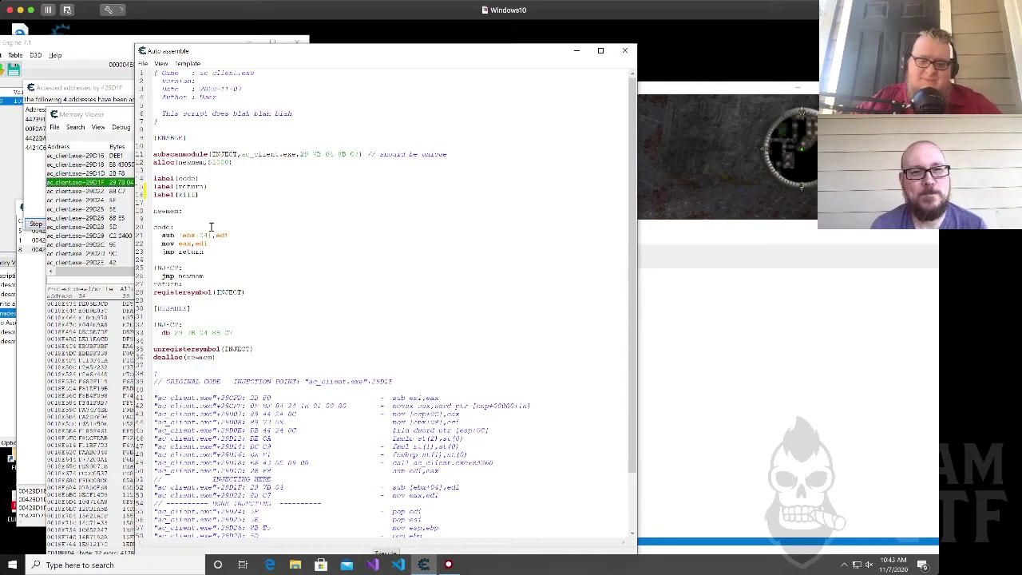
Add a kill: section after the code section, containing a copy of its sub, mov eax,edi and jmp return instructions.
click(212, 254)
key(Return)
key(Return)
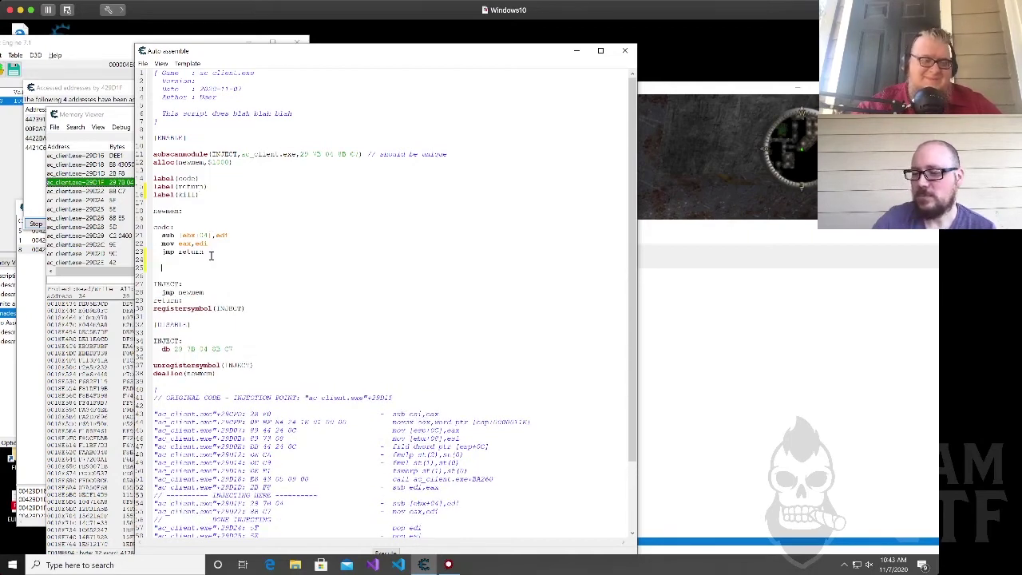
text(ki)
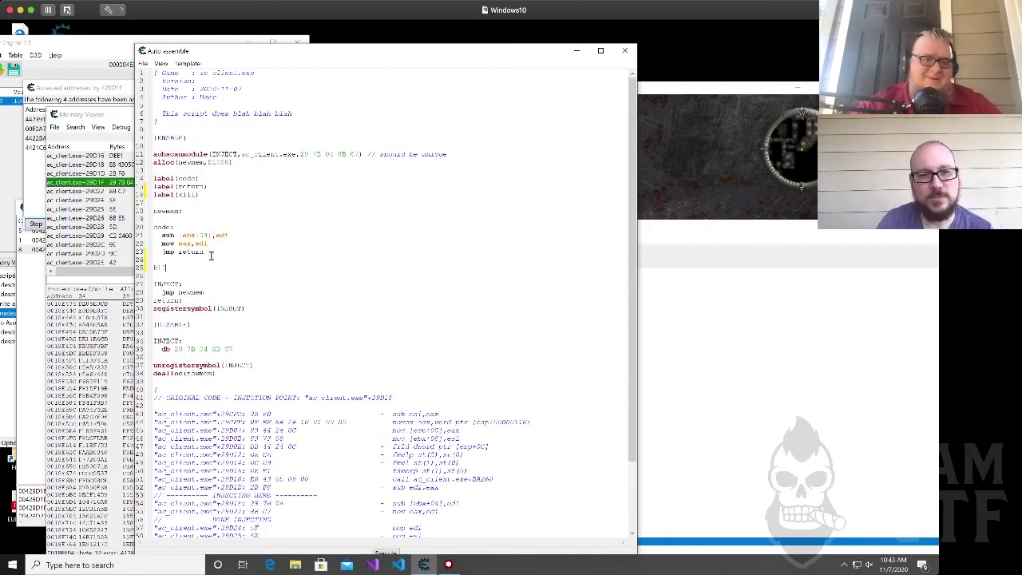
text(ll:)
key(Return)
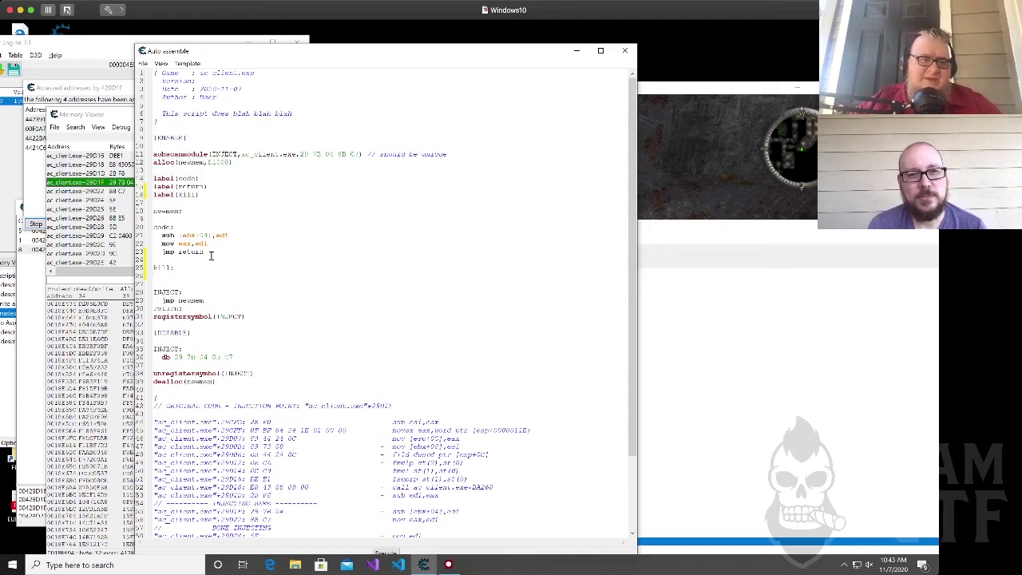
drag(211, 254, 153, 236)
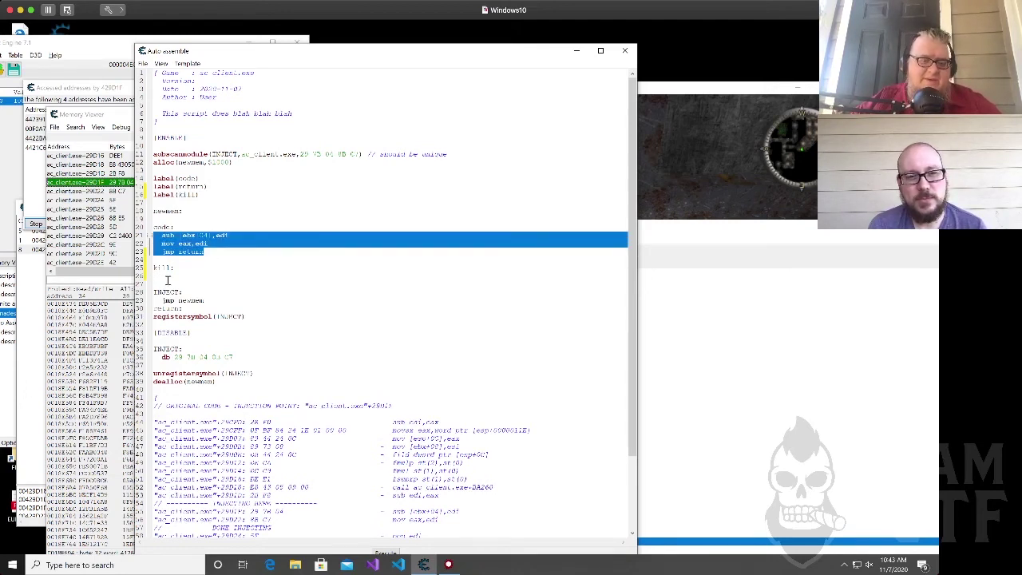
click(168, 279)
text(sub [ebx+34],edi   mov eax,edi   jmp return)
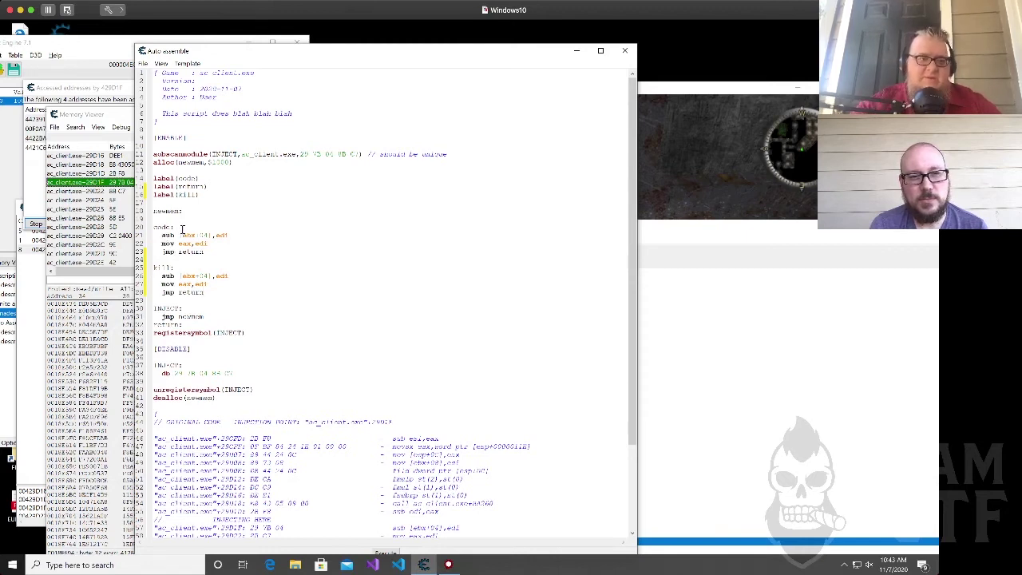
Insert a cmp of [ebx+78] with 0 at the start of the code section, checking the offset against the dissected structures.
key(Return)
text(cmp)
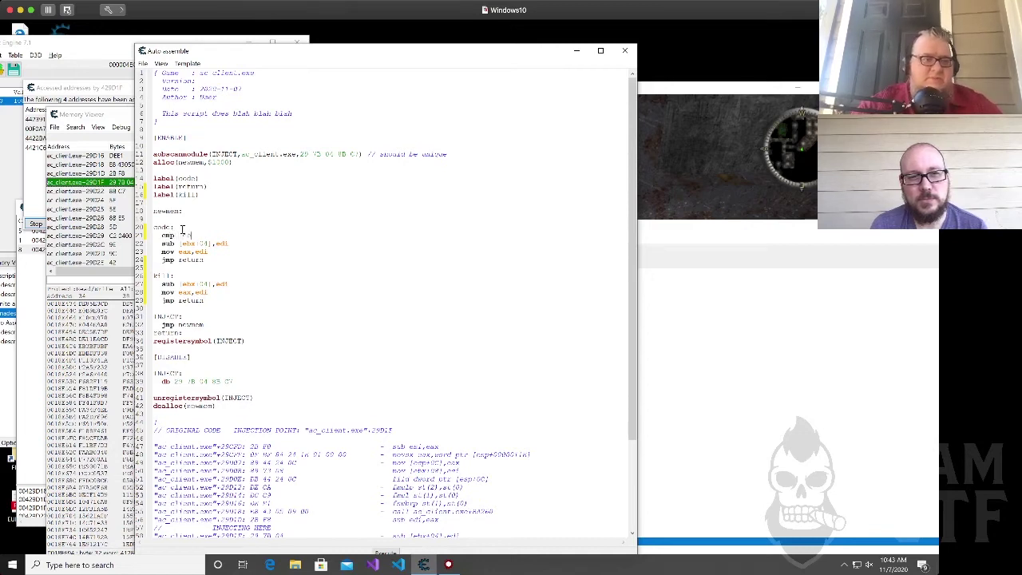
text( [ebx+)
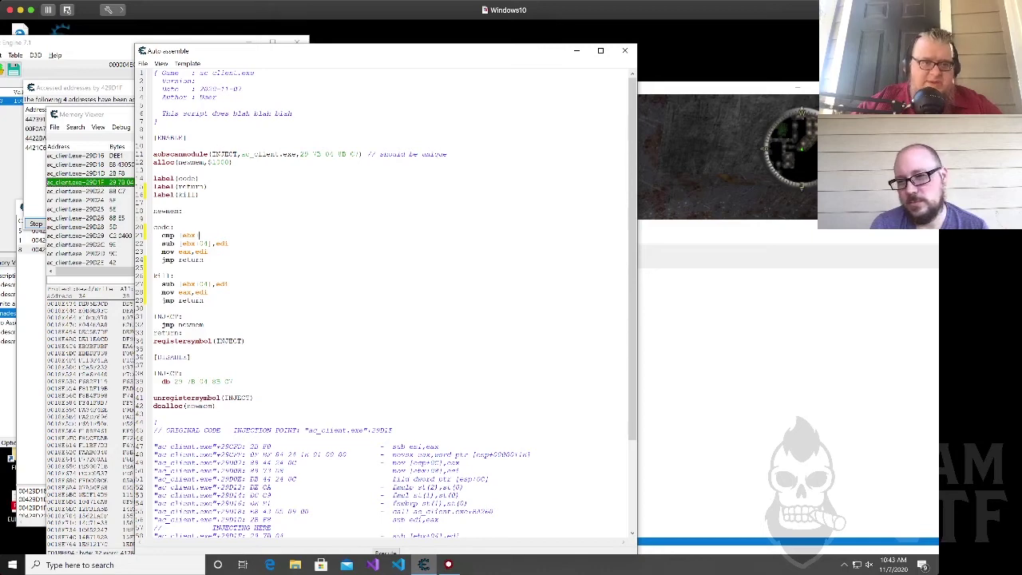
drag(260, 53, 23, 92)
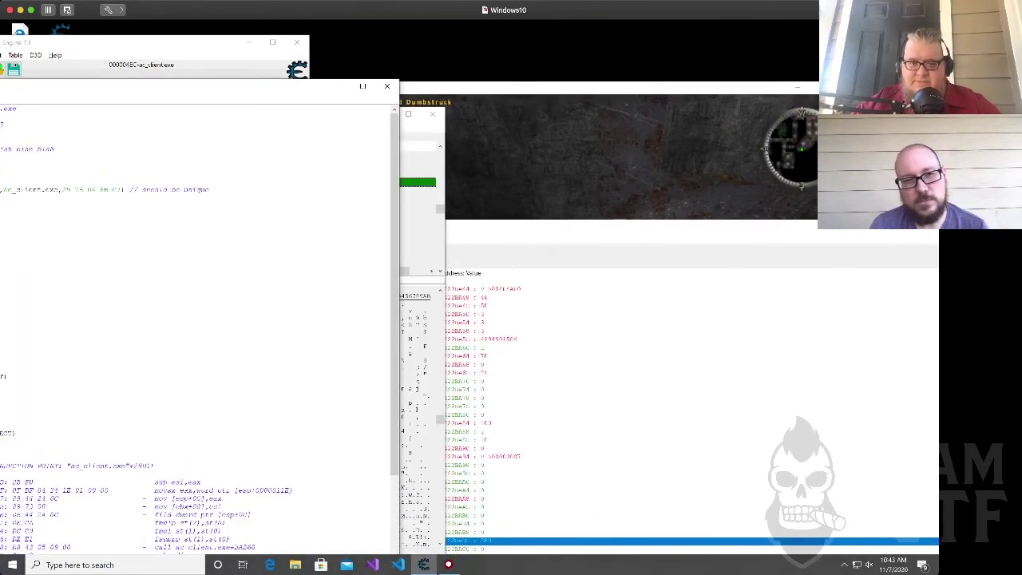
drag(546, 230, 541, 140)
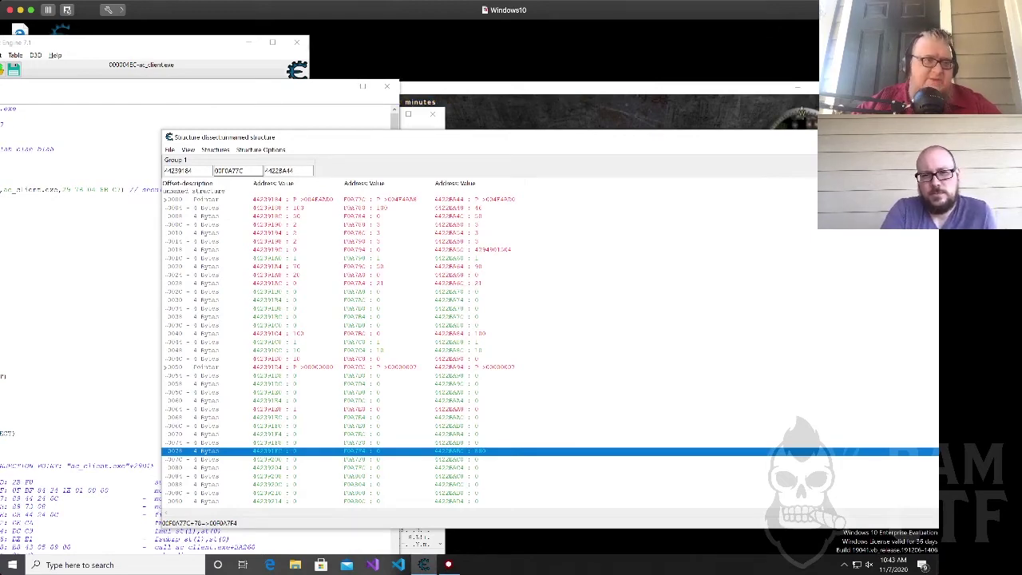
drag(149, 89, 294, 95)
text(70])
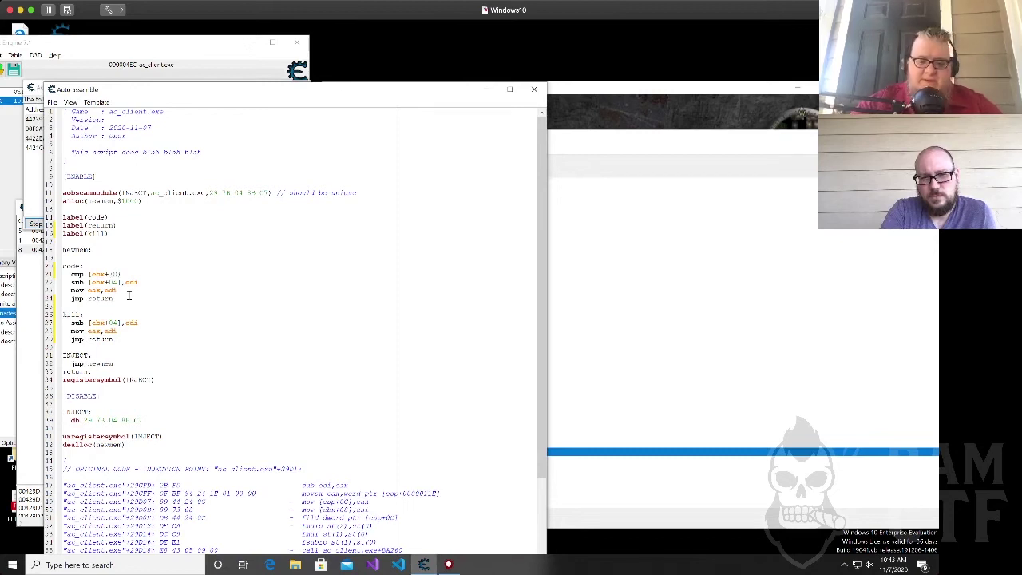
text(,0)
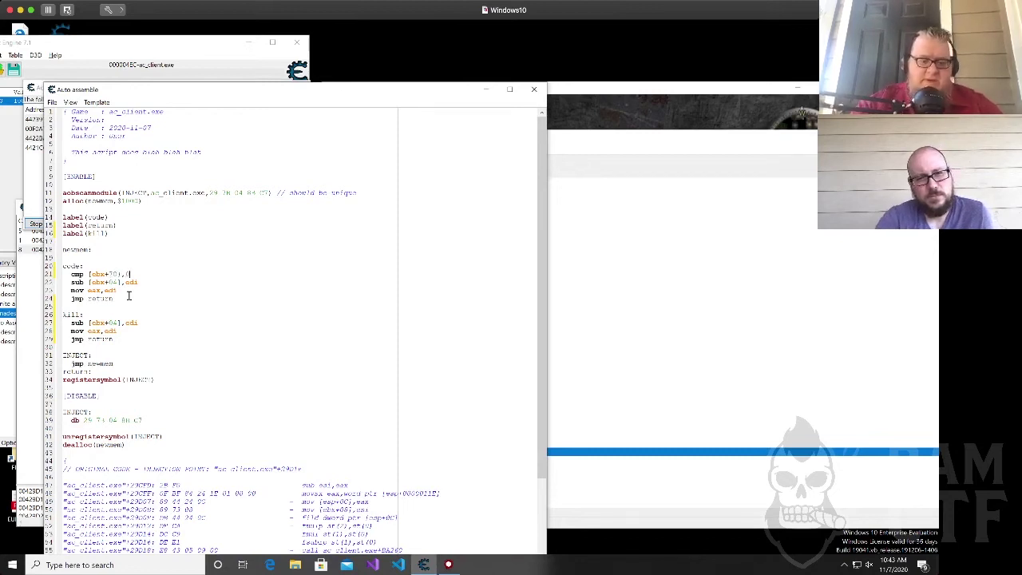
Add jne kill below the cmp line and comment out the sub instruction in the code section.
key(Return)
text(jne)
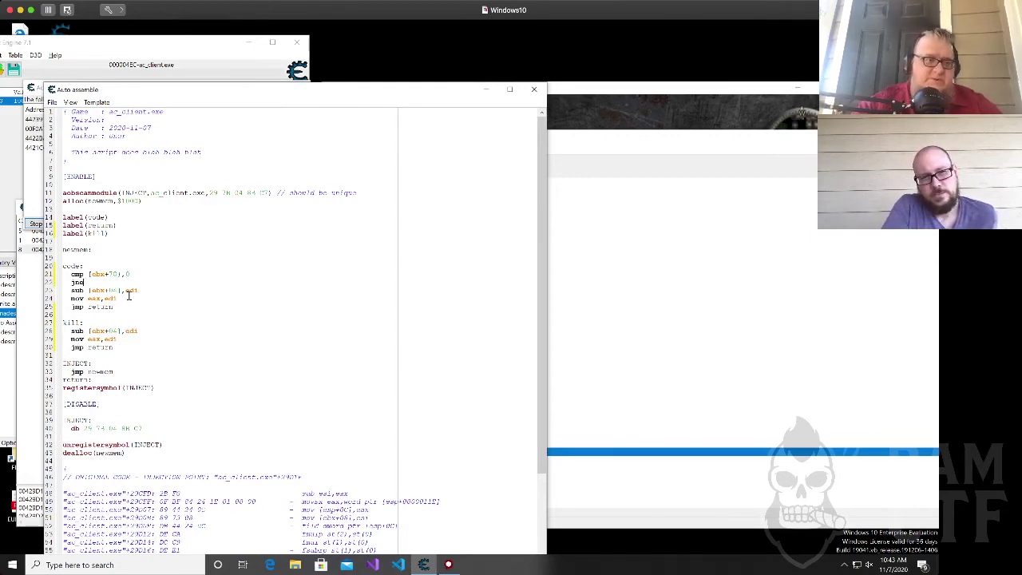
text( kill)
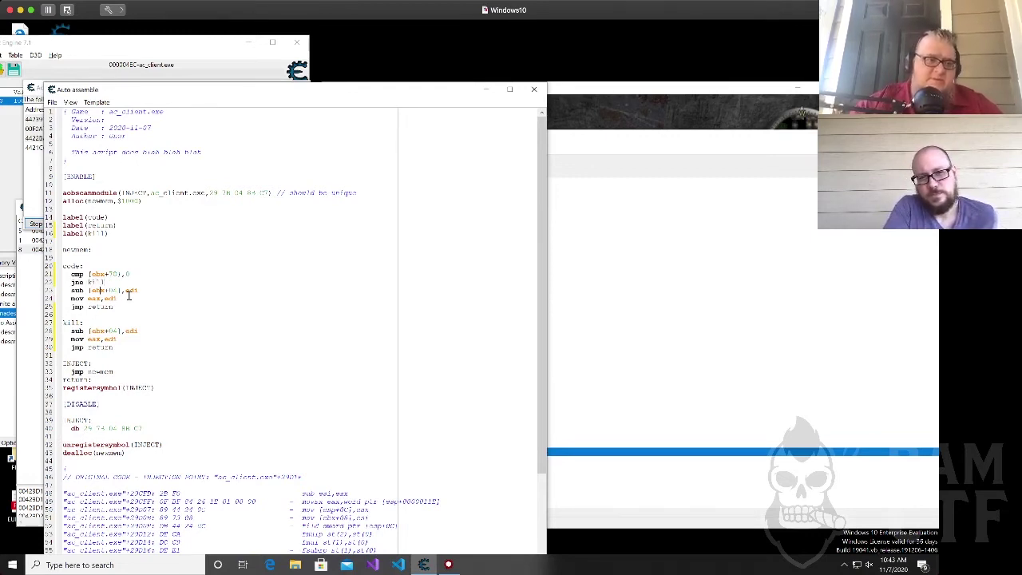
key(Left)
text(//)
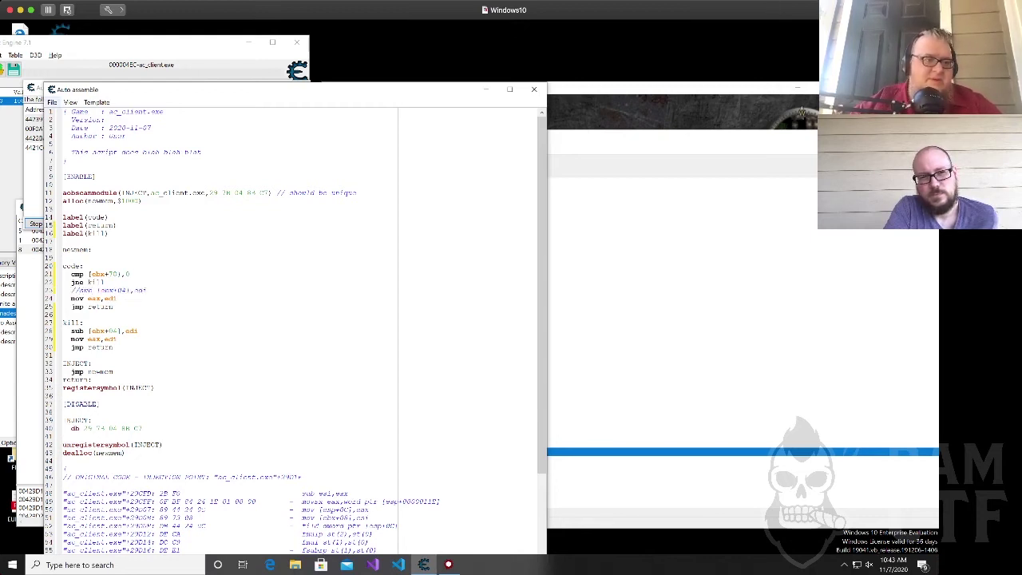
Correct the cmp line's closing bracket to ] and assign the script to the current cheat table.
click(52, 102)
click(89, 153)
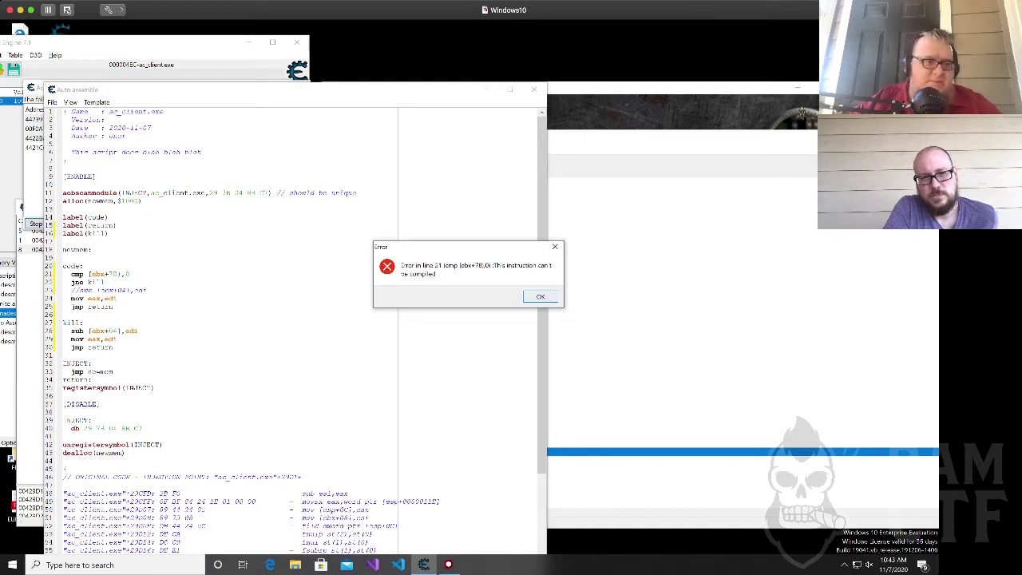
click(539, 296)
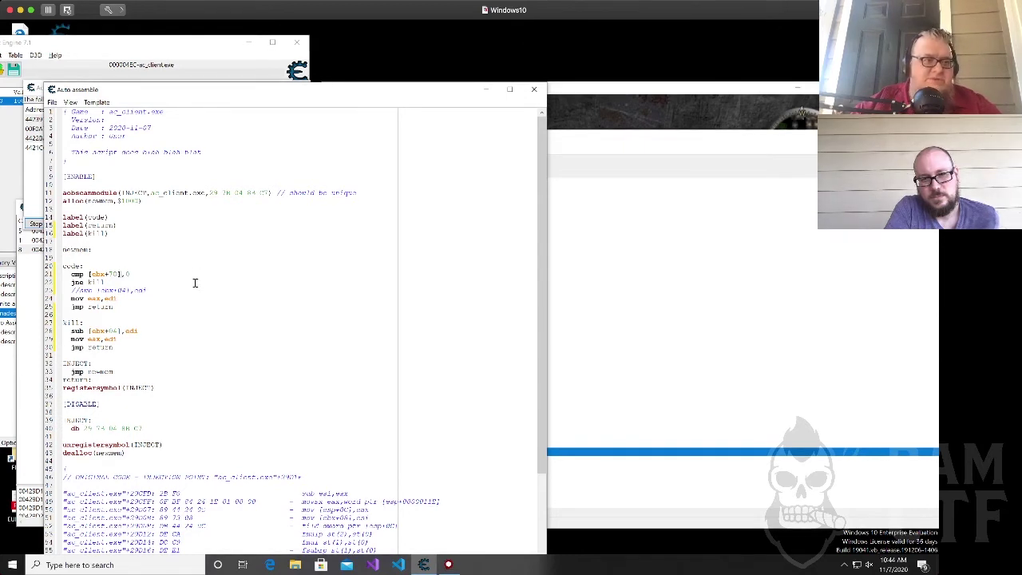
click(52, 103)
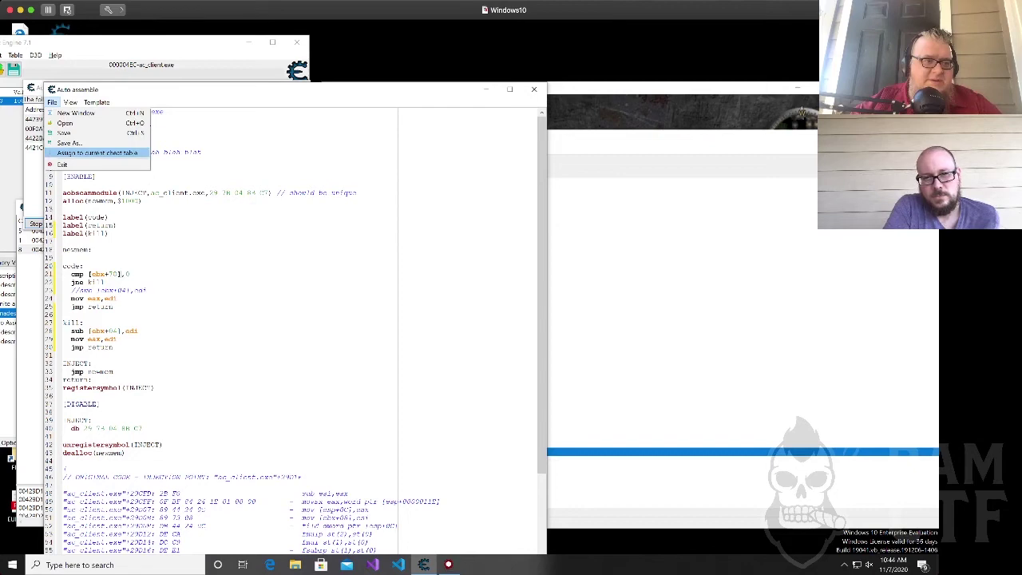
click(64, 153)
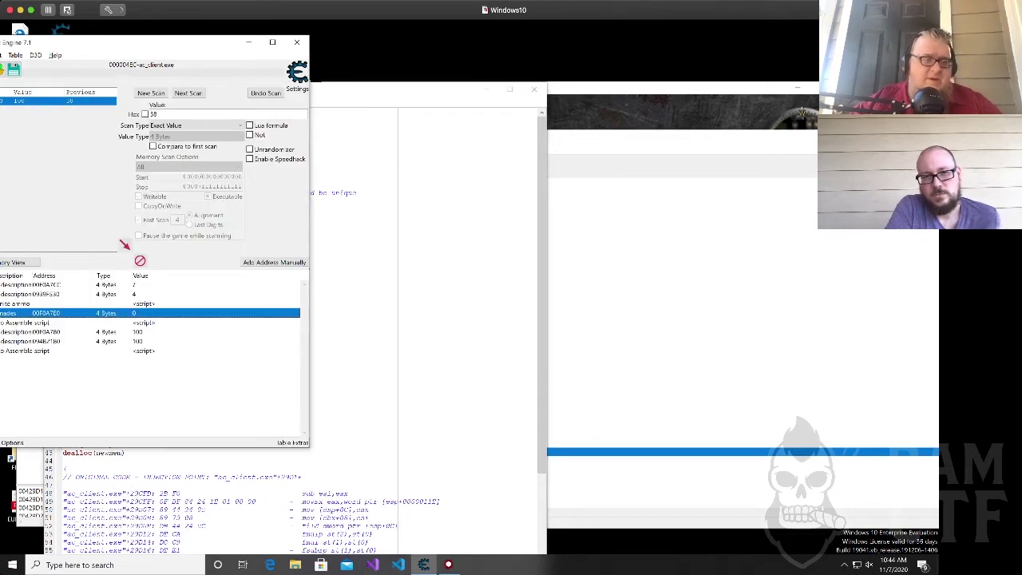
Enable the newly added Auto Assemble script in the cheat table and test it by shooting a bot in AssaultCube.
drag(111, 47, 186, 51)
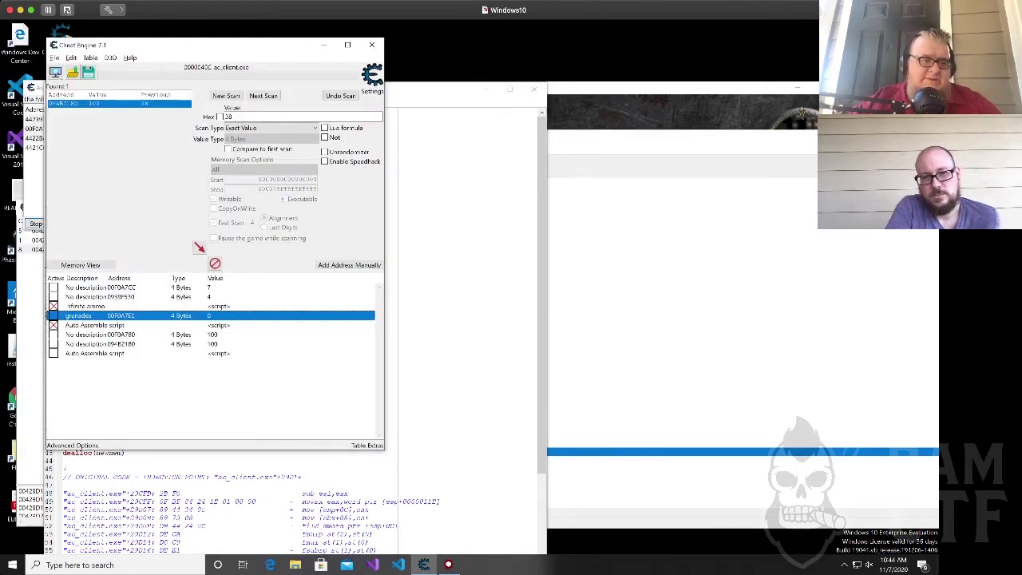
click(53, 353)
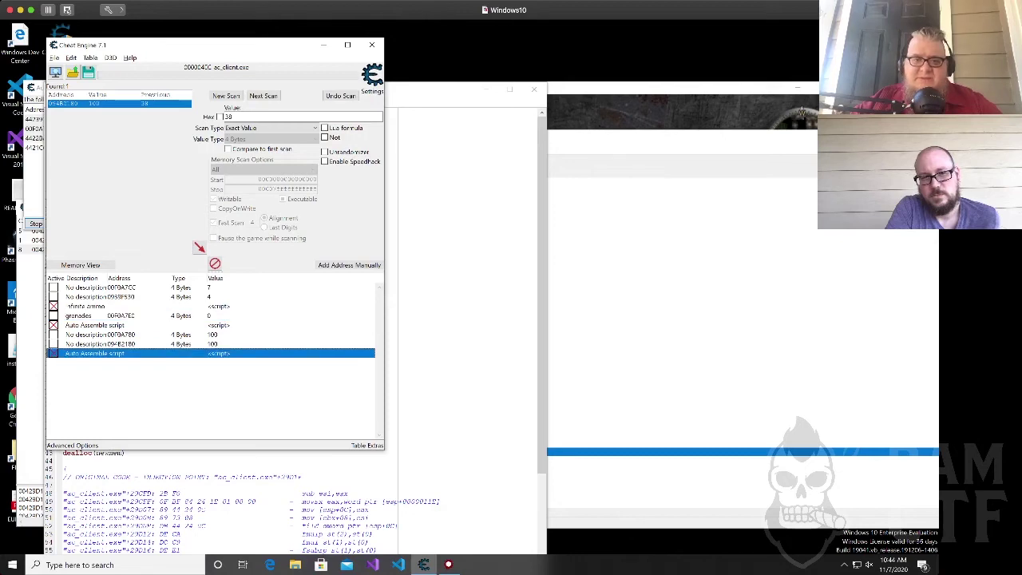
click(601, 110)
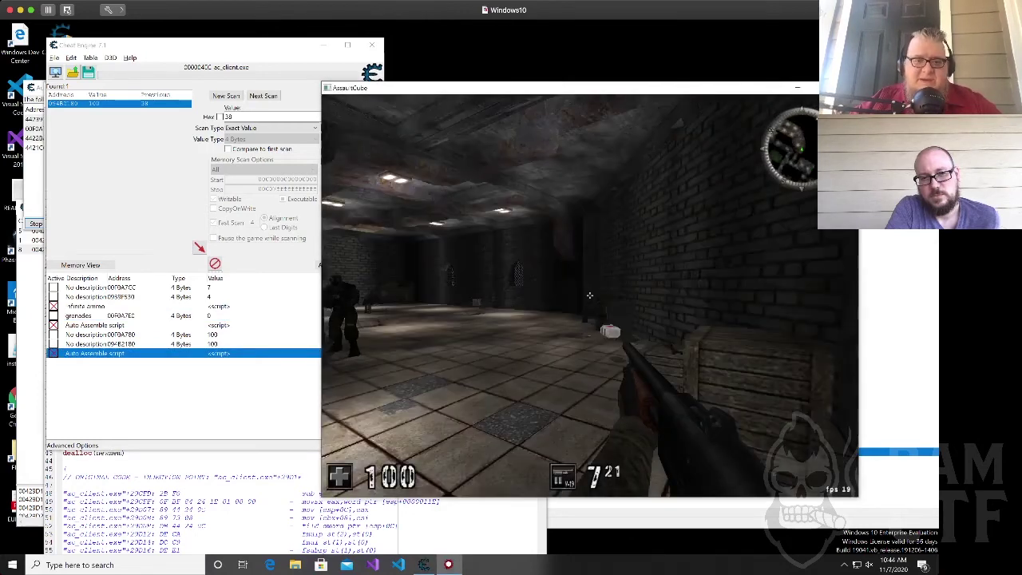
key(w)
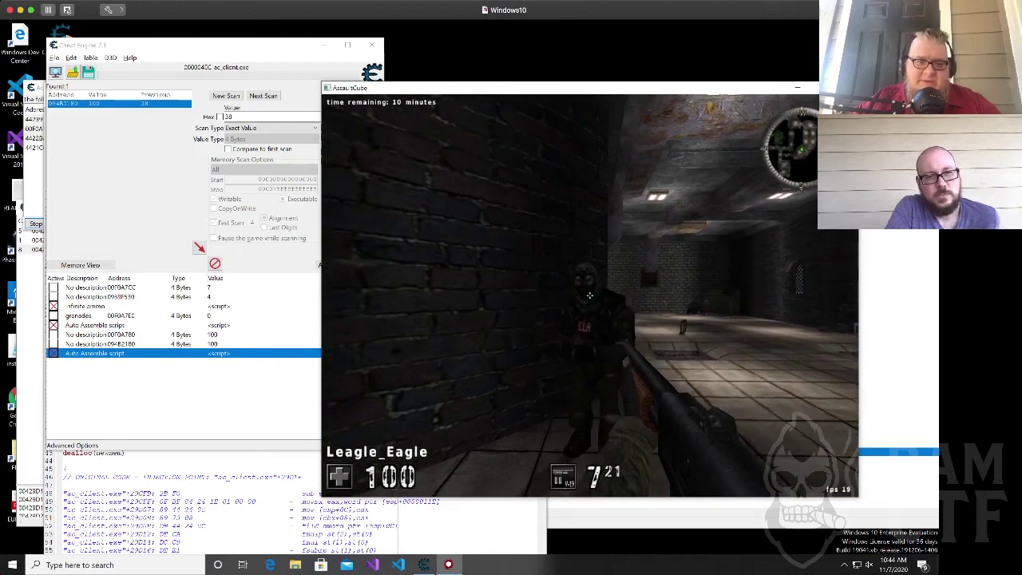
click(590, 296)
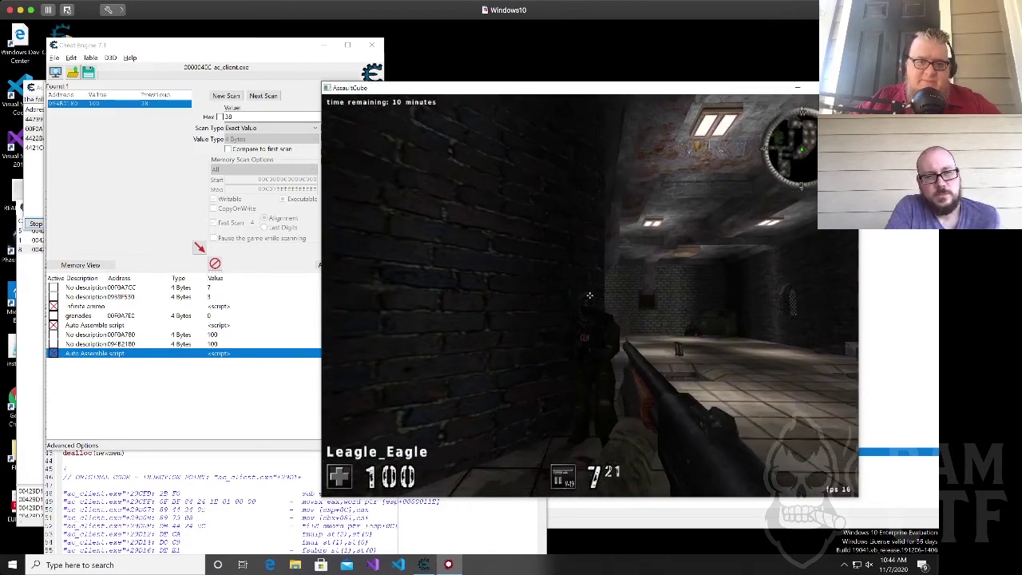
click(590, 296)
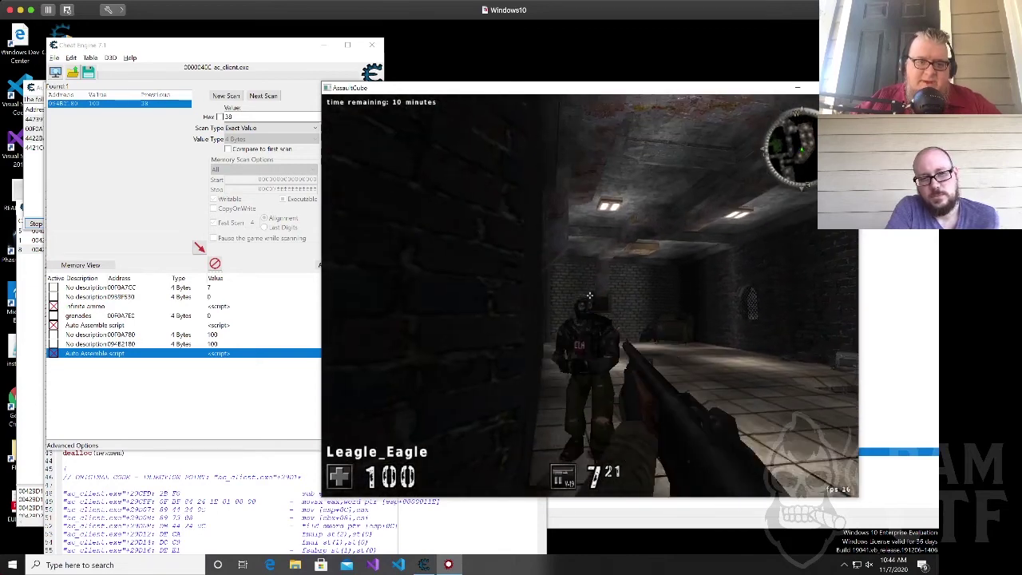
Approach the CLA bot in AssaultCube and shoot it repeatedly to check whether the enabled script lets bots take damage.
key(w)
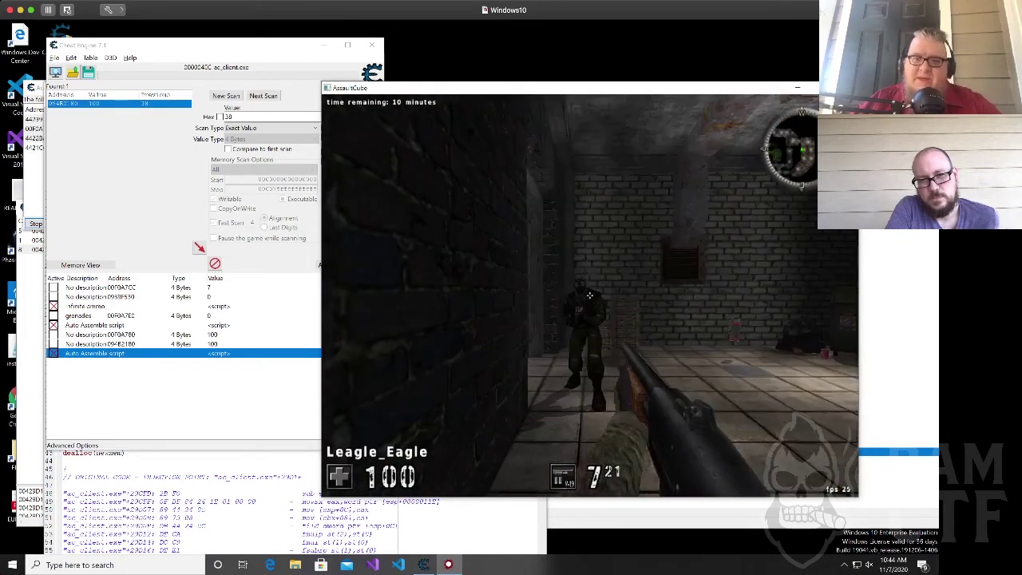
key(w)
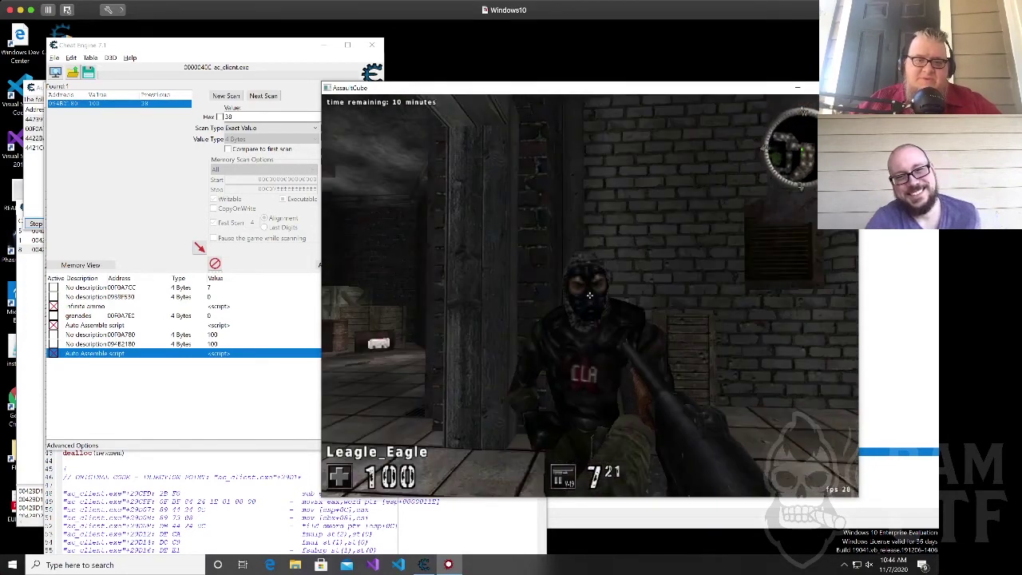
click(589, 295)
click(589, 296)
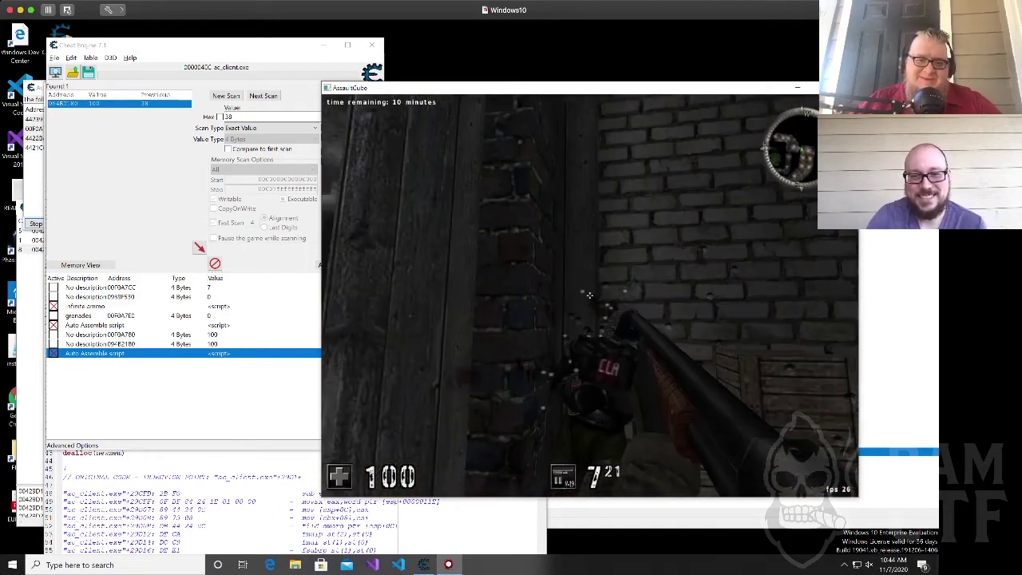
click(589, 295)
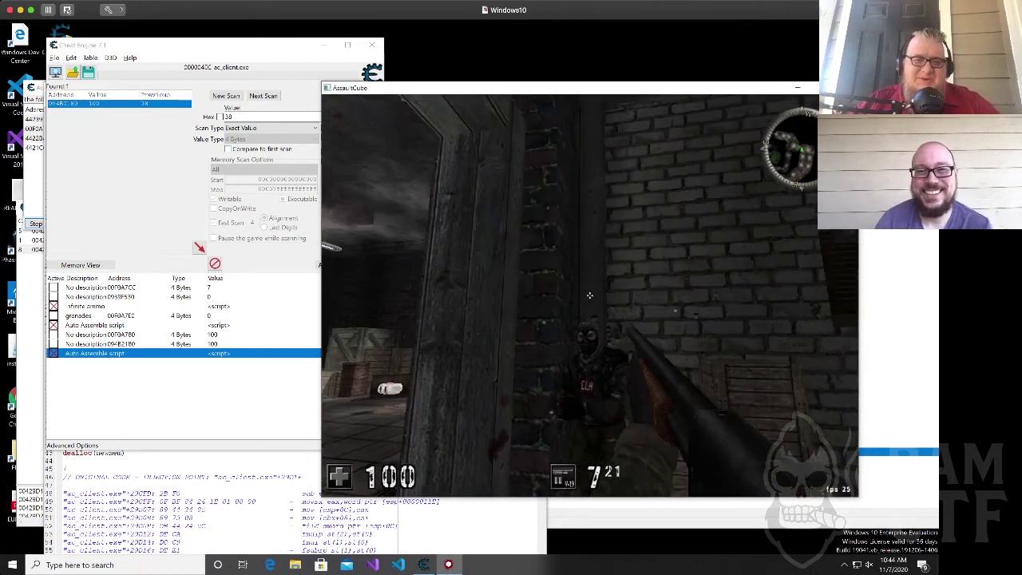
click(588, 295)
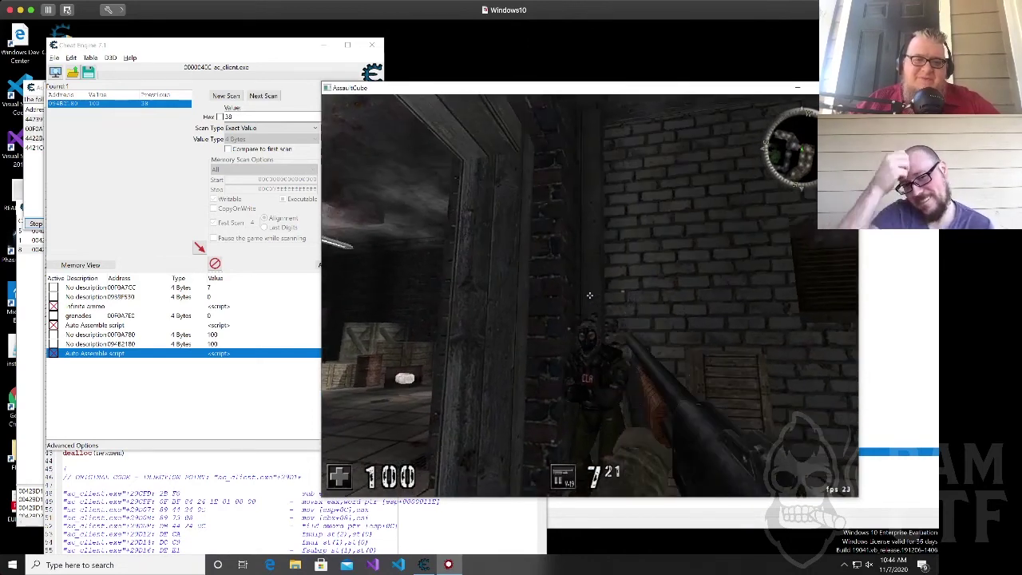
click(589, 295)
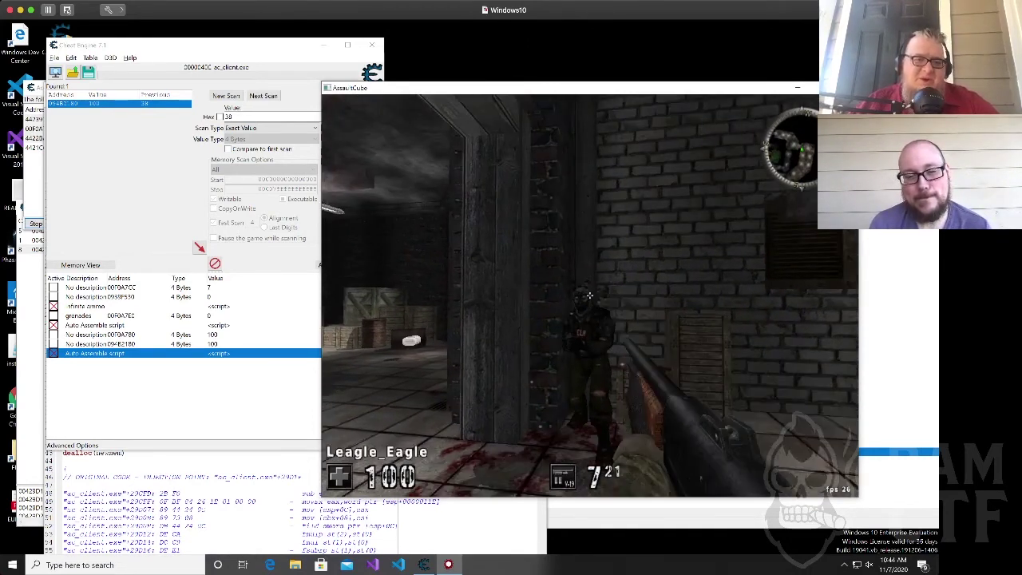
key(w)
key(w)
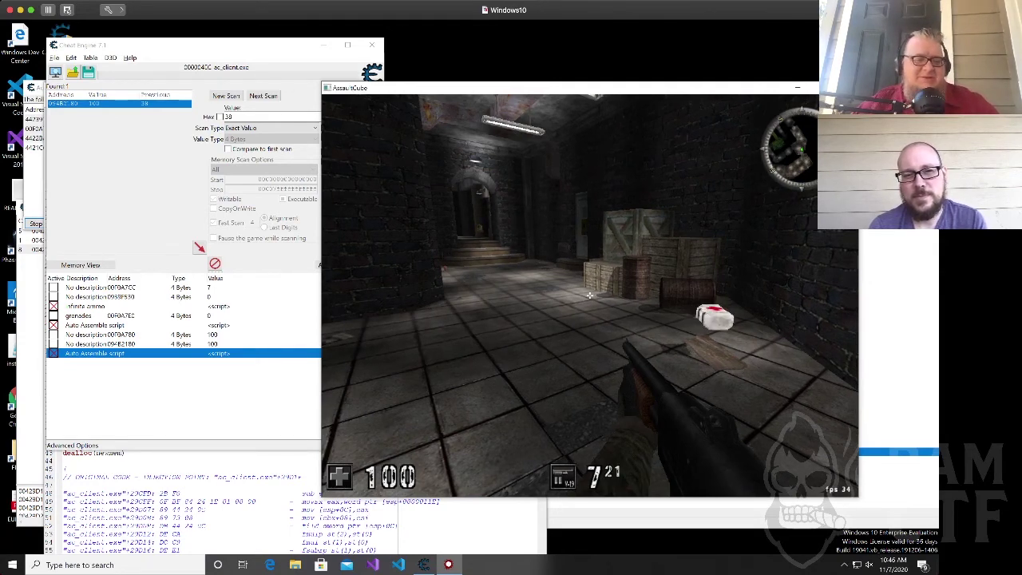
Quit AssaultCube through its main menu and confirm quitting.
key(Escape)
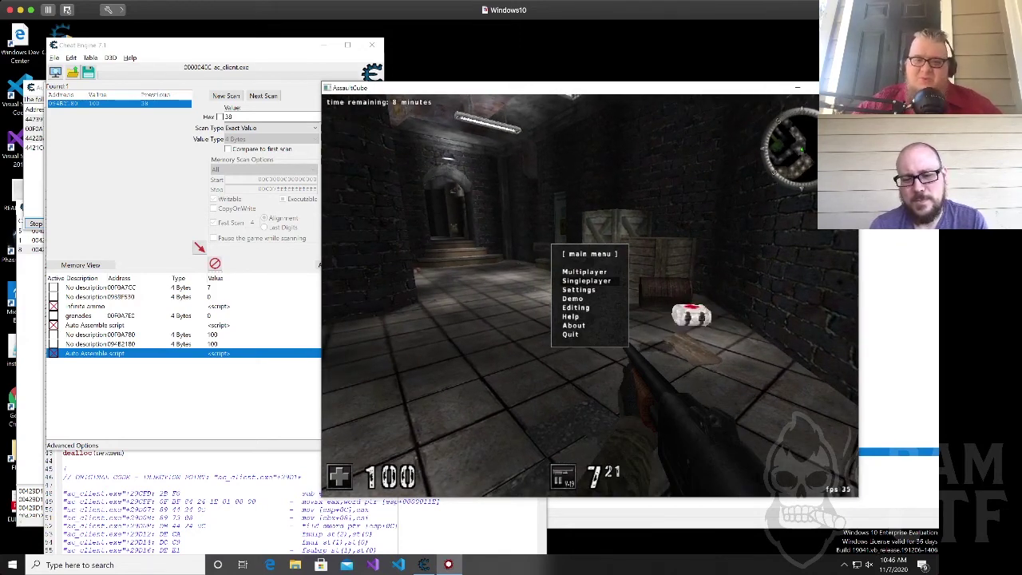
key(Down)
key(Down)
key(Down)
key(Down)
key(Down)
key(Down)
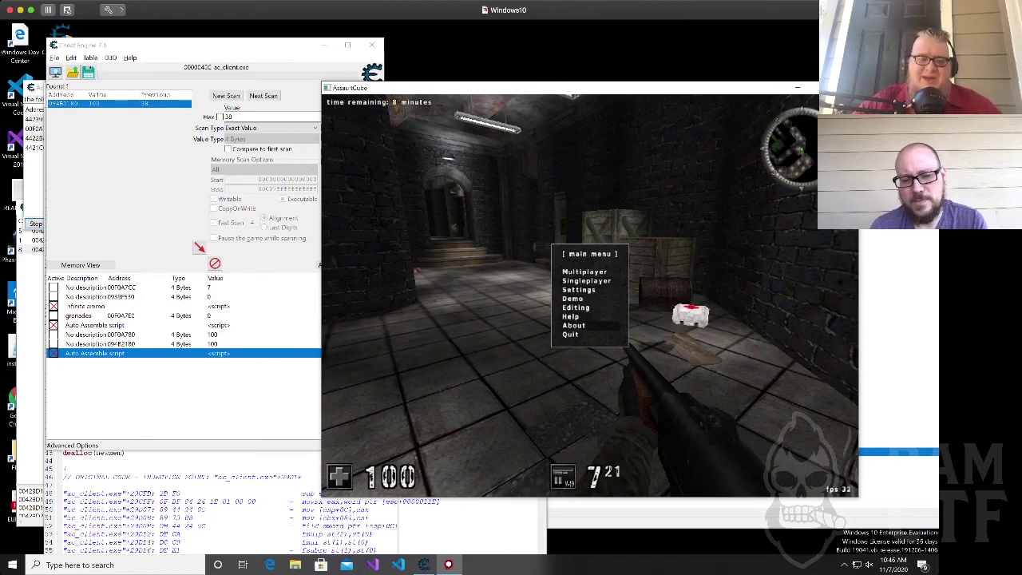
key(Return)
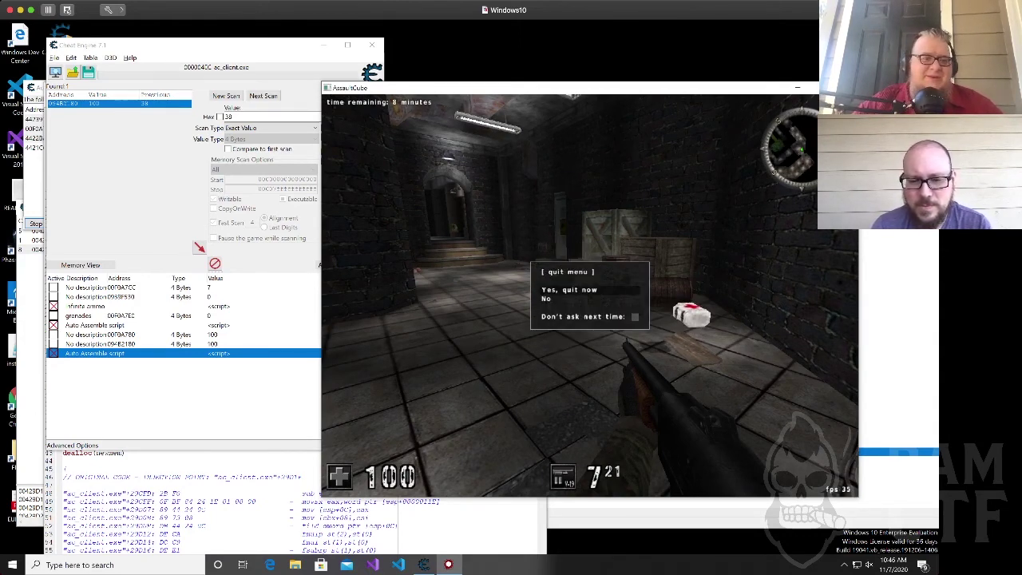
key(Return)
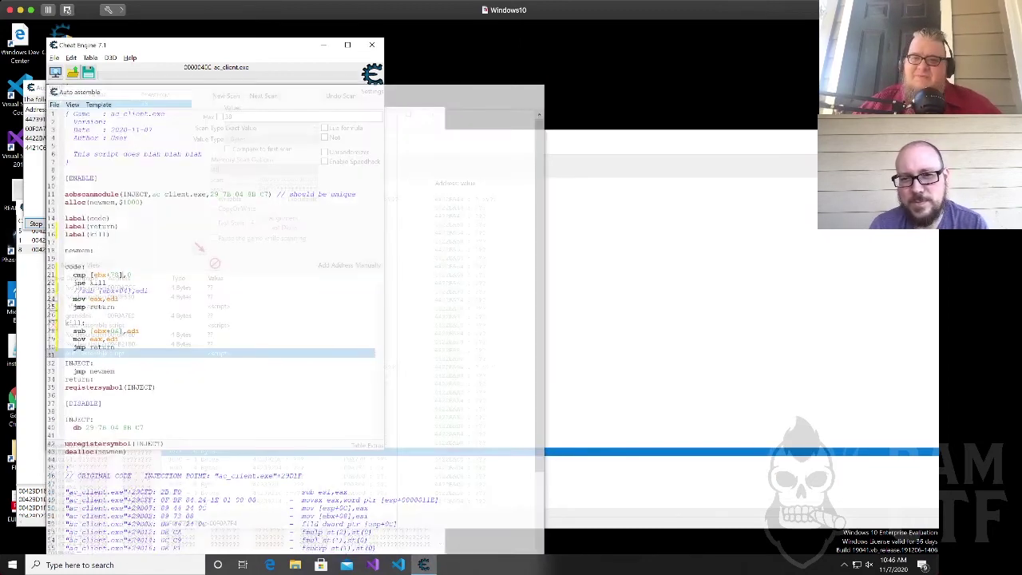
Close Cheat Engine's structure dissection, memory viewer and opcode and address tracking windows, leaving only the main window open.
drag(758, 138, 700, 137)
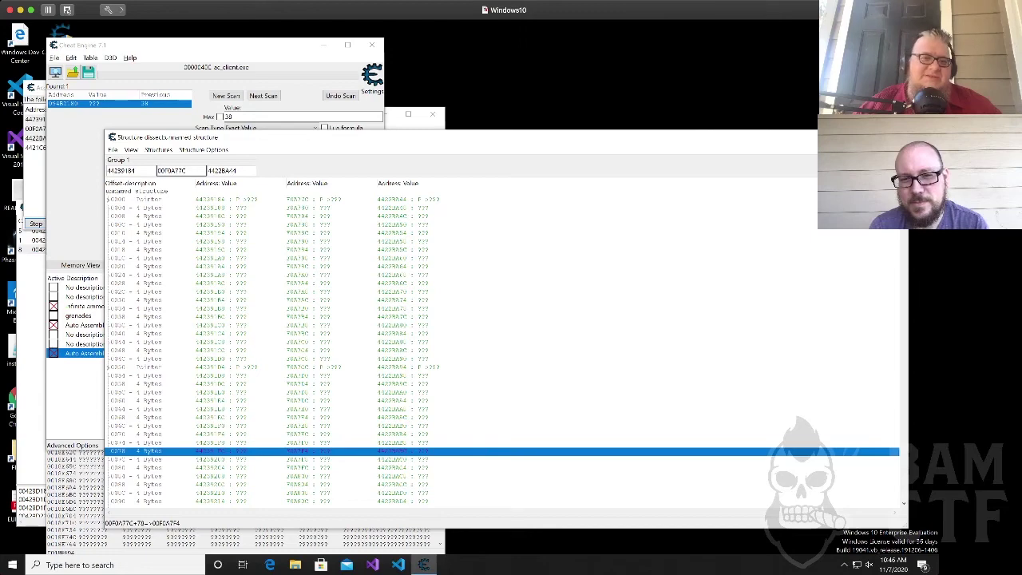
click(896, 138)
click(433, 114)
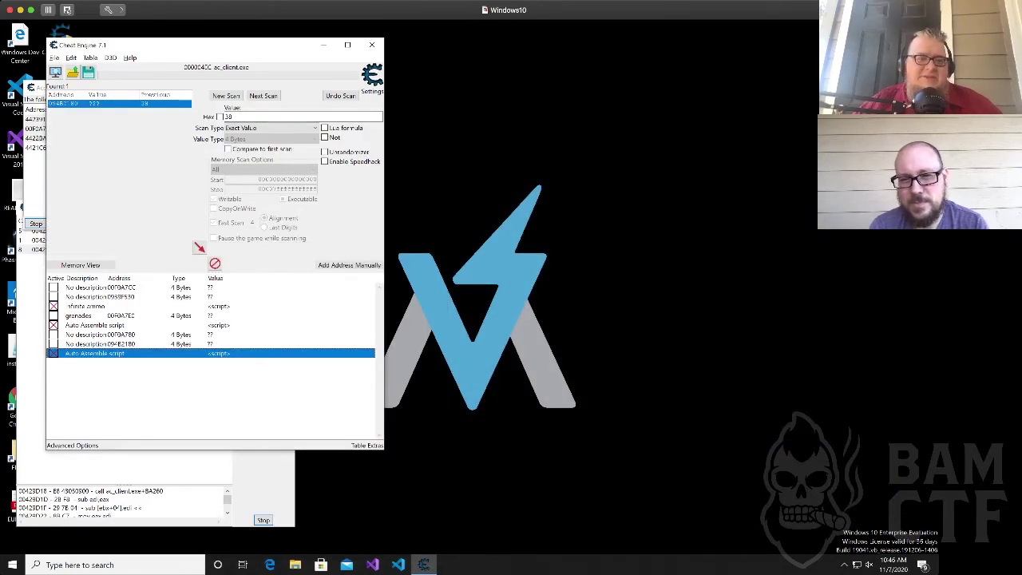
click(263, 481)
click(288, 208)
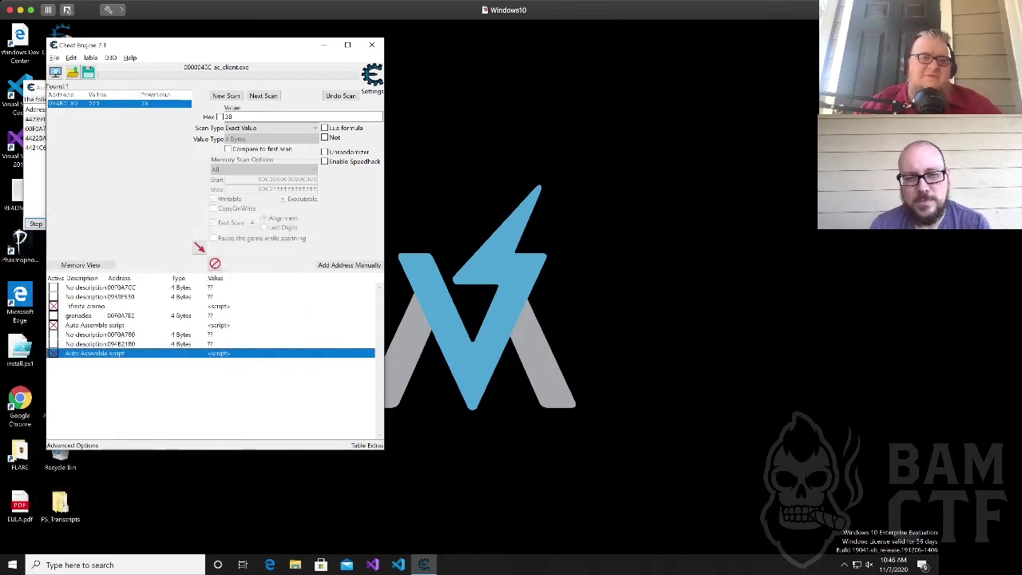
click(35, 182)
click(298, 87)
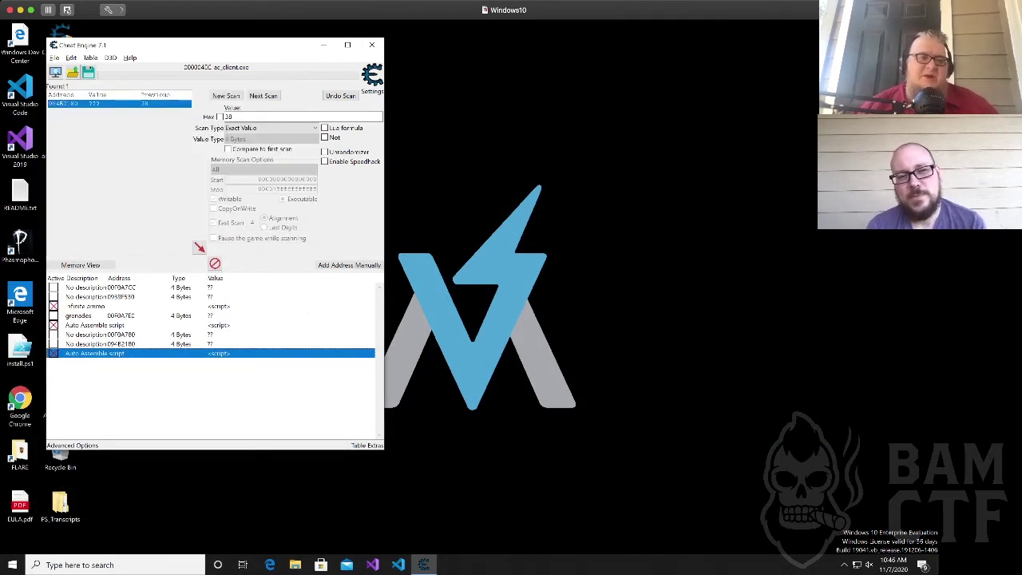